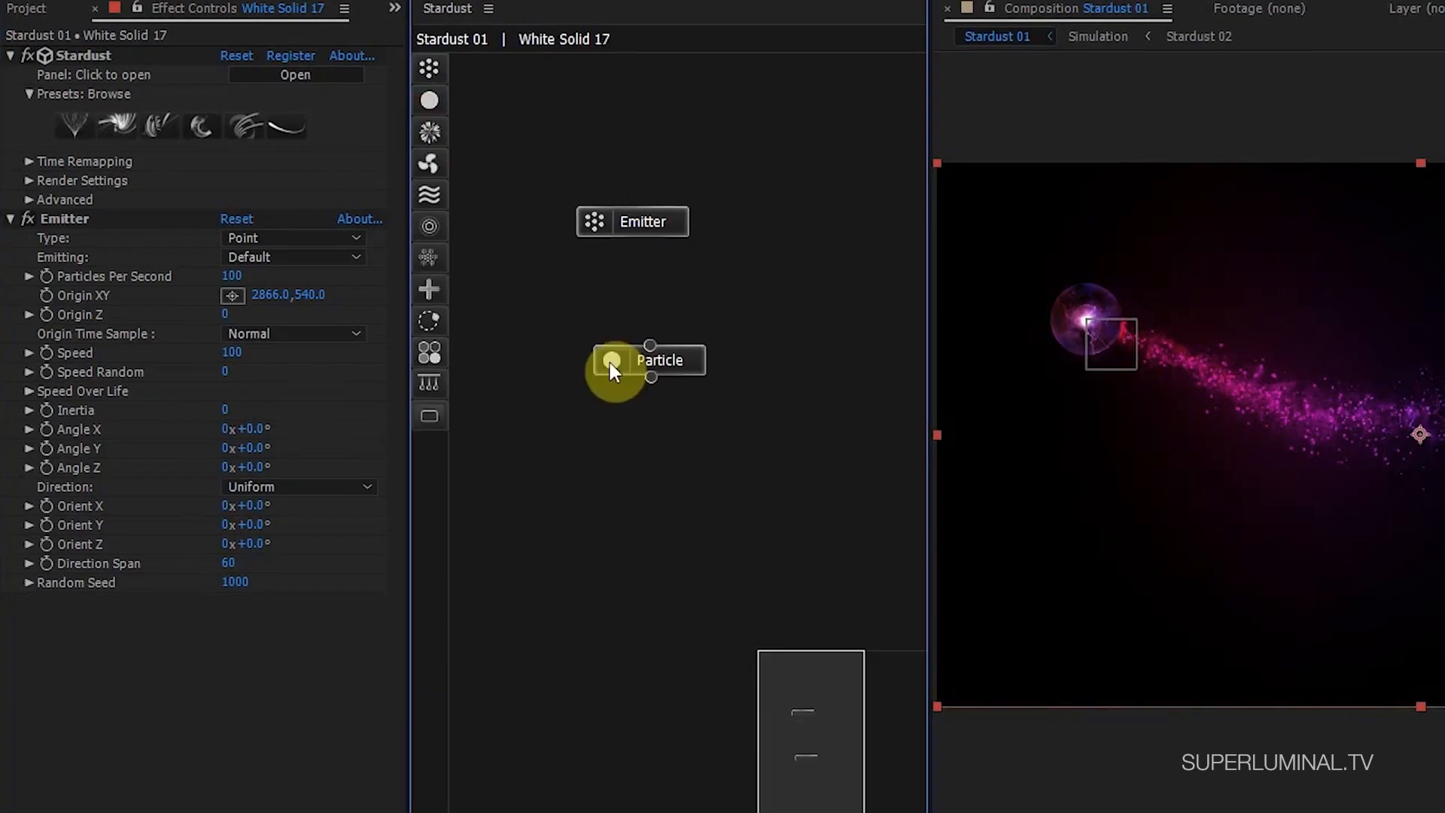
Add an Auxiliary node and a second Particle node to the Stardust 01 graph, chained below the first Particle node
drag(599, 364, 605, 366)
drag(421, 133, 621, 449)
drag(421, 102, 636, 520)
drag(664, 454, 634, 458)
drag(663, 367, 647, 386)
drag(644, 225, 645, 291)
Add two Turbulence nodes connected one after the other as a branch of the upper Particle node
drag(424, 193, 775, 452)
drag(406, 202, 792, 520)
drag(772, 467, 777, 515)
Add a Force node and connect it below the lower Particle node
drag(399, 168, 775, 576)
drag(778, 745, 758, 666)
drag(753, 486, 734, 522)
drag(734, 509, 568, 493)
Connect a new Field node to the lower Particle node and a new Transform node below the Force node
drag(389, 228, 699, 505)
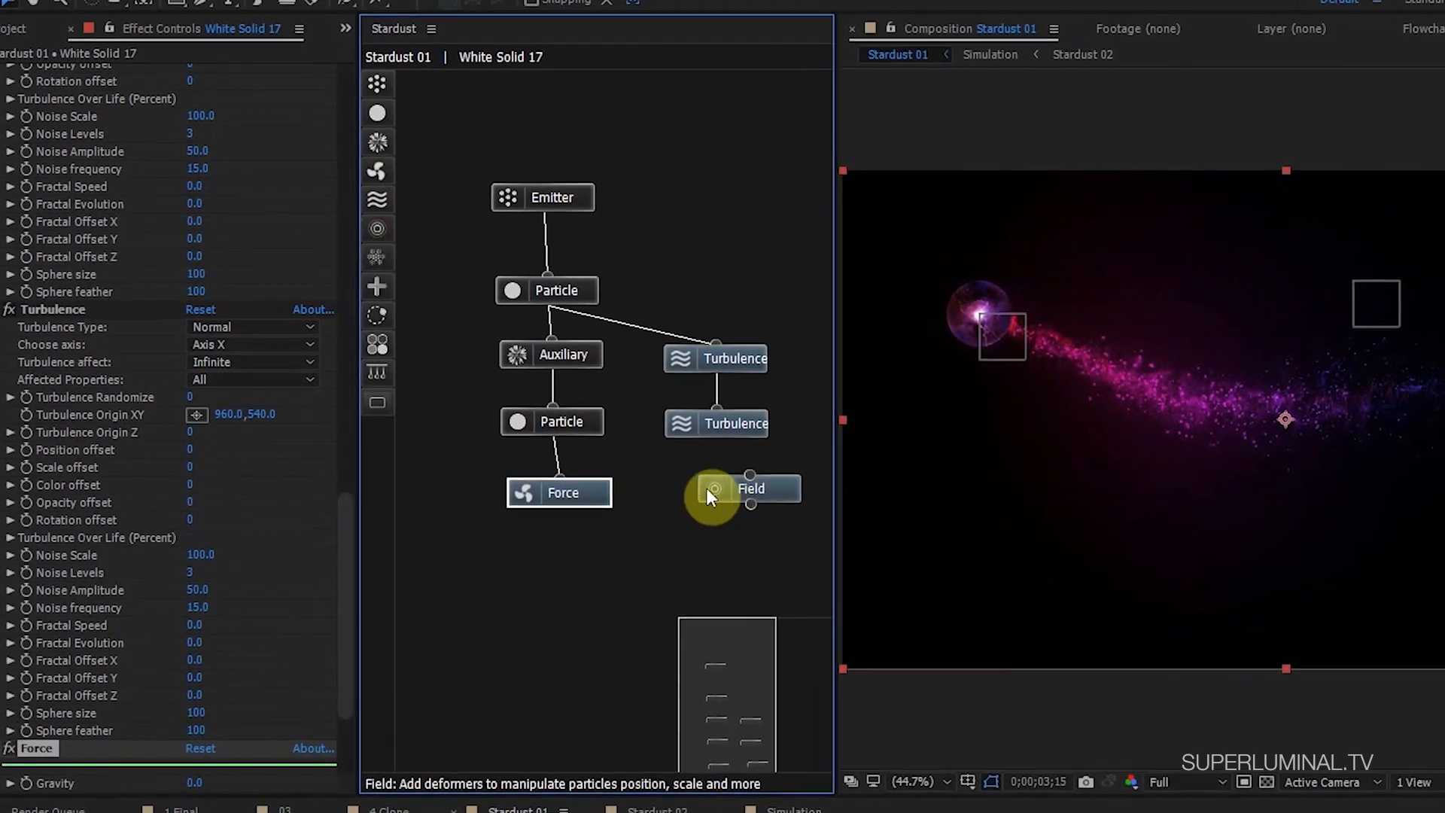
drag(725, 489, 555, 435)
drag(375, 286, 560, 506)
drag(565, 590, 574, 613)
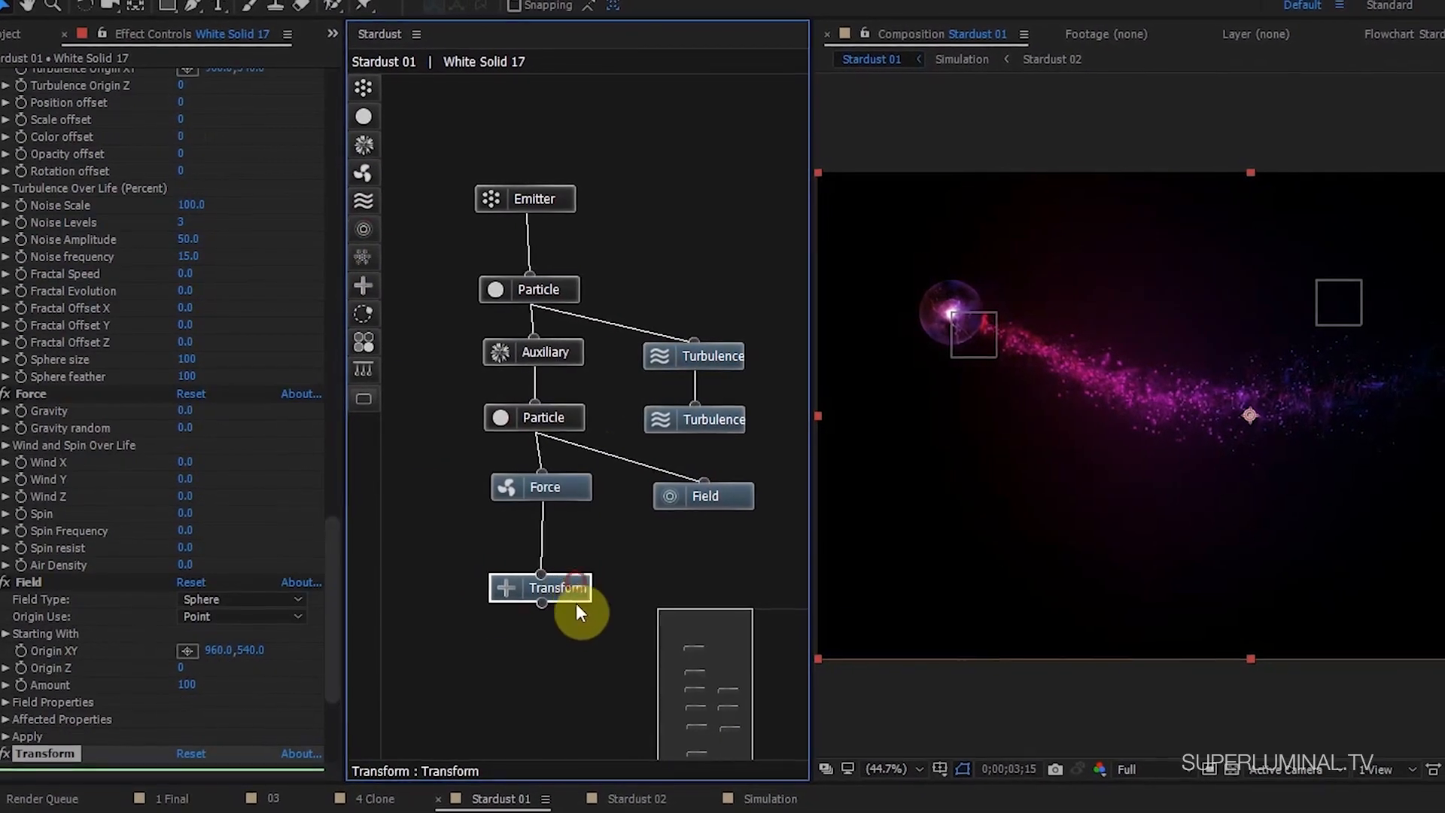
mouse_move(367, 342)
mouse_down()
mouse_move(590, 496)
mouse_move(618, 569)
mouse_move(391, 385)
mouse_move(442, 342)
mouse_up()
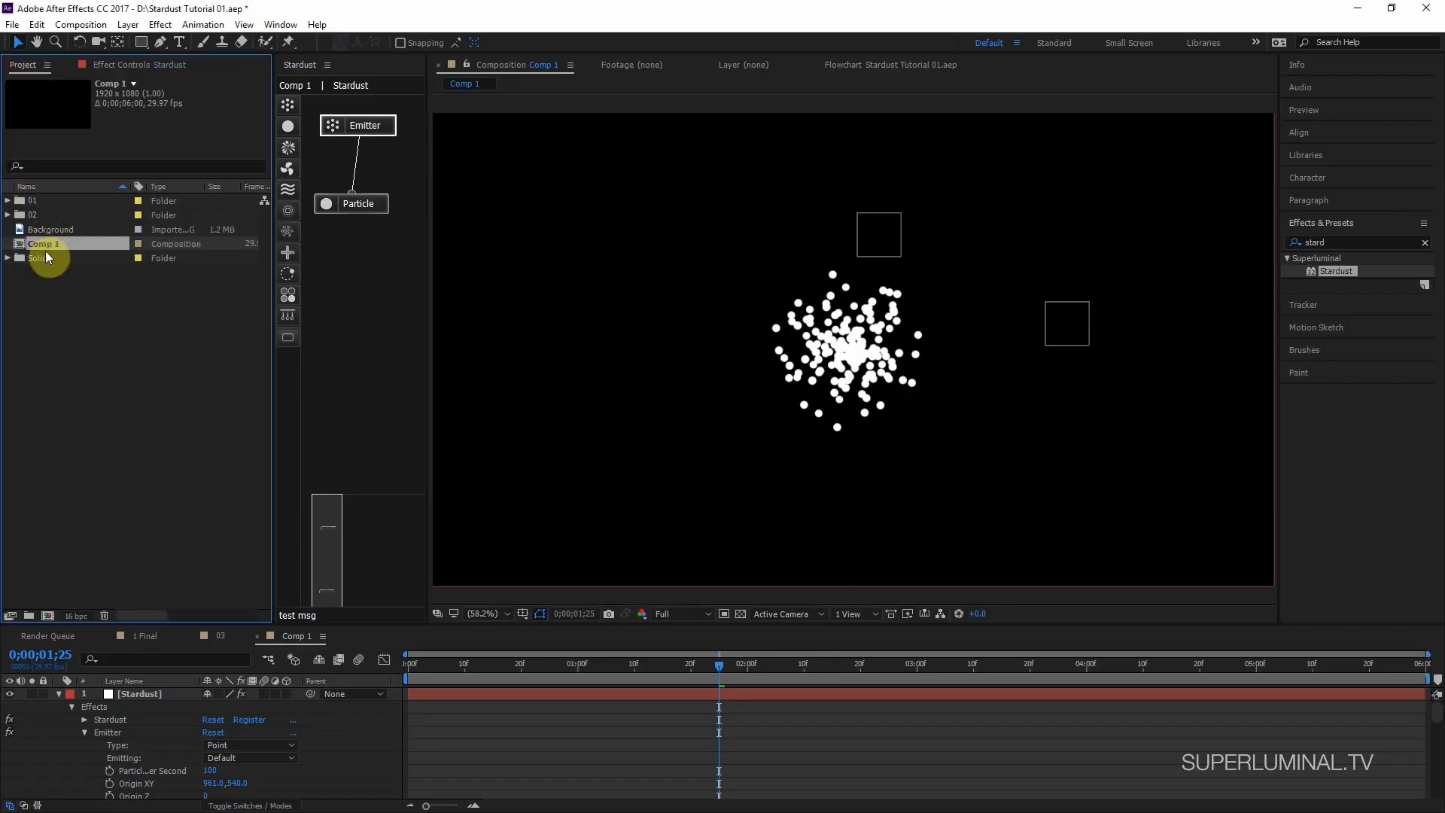
Delete Comp 1 from the project and scrub through the particle trail in composition 03
key(Delete)
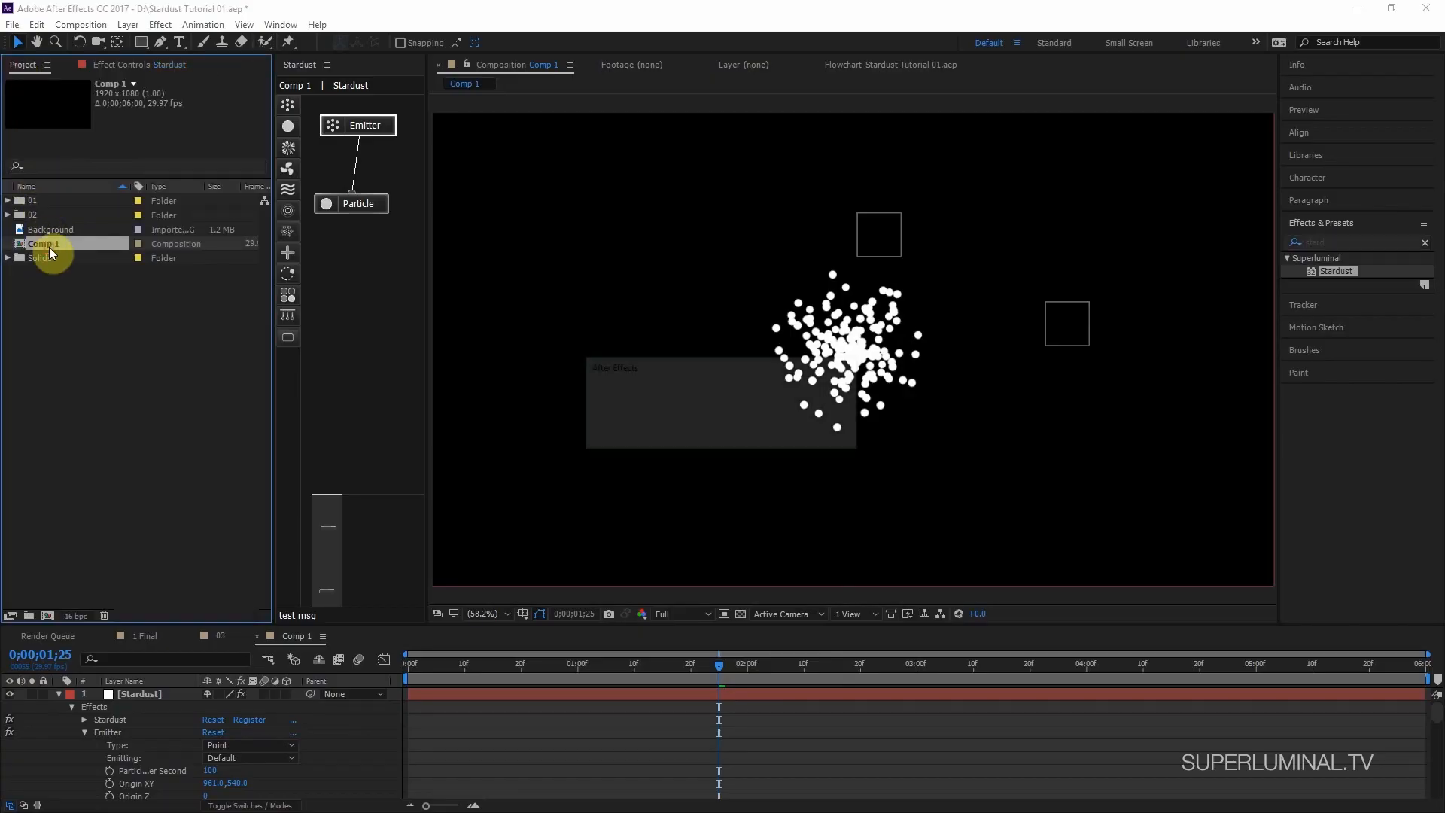
key(Return)
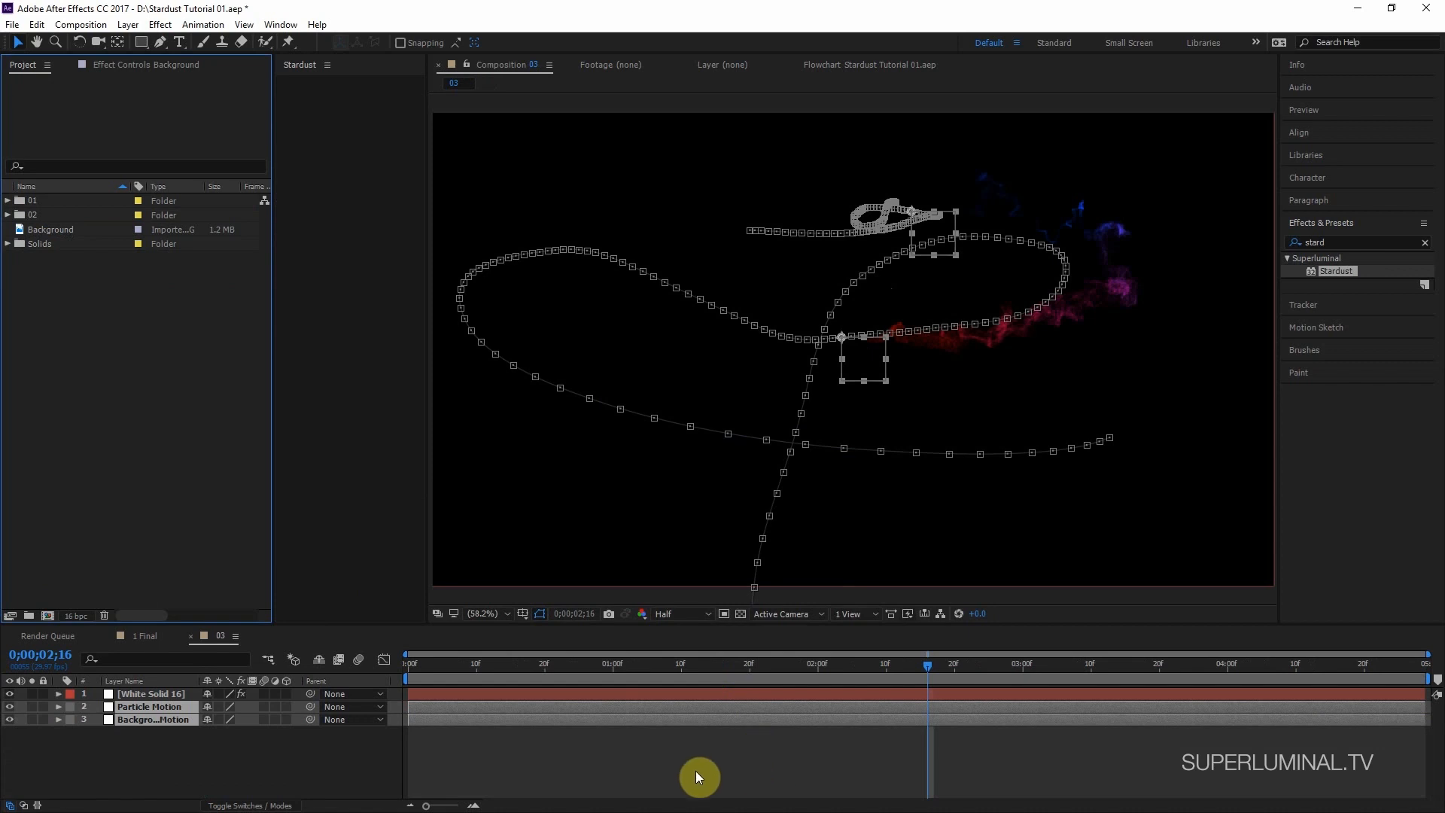
click(696, 770)
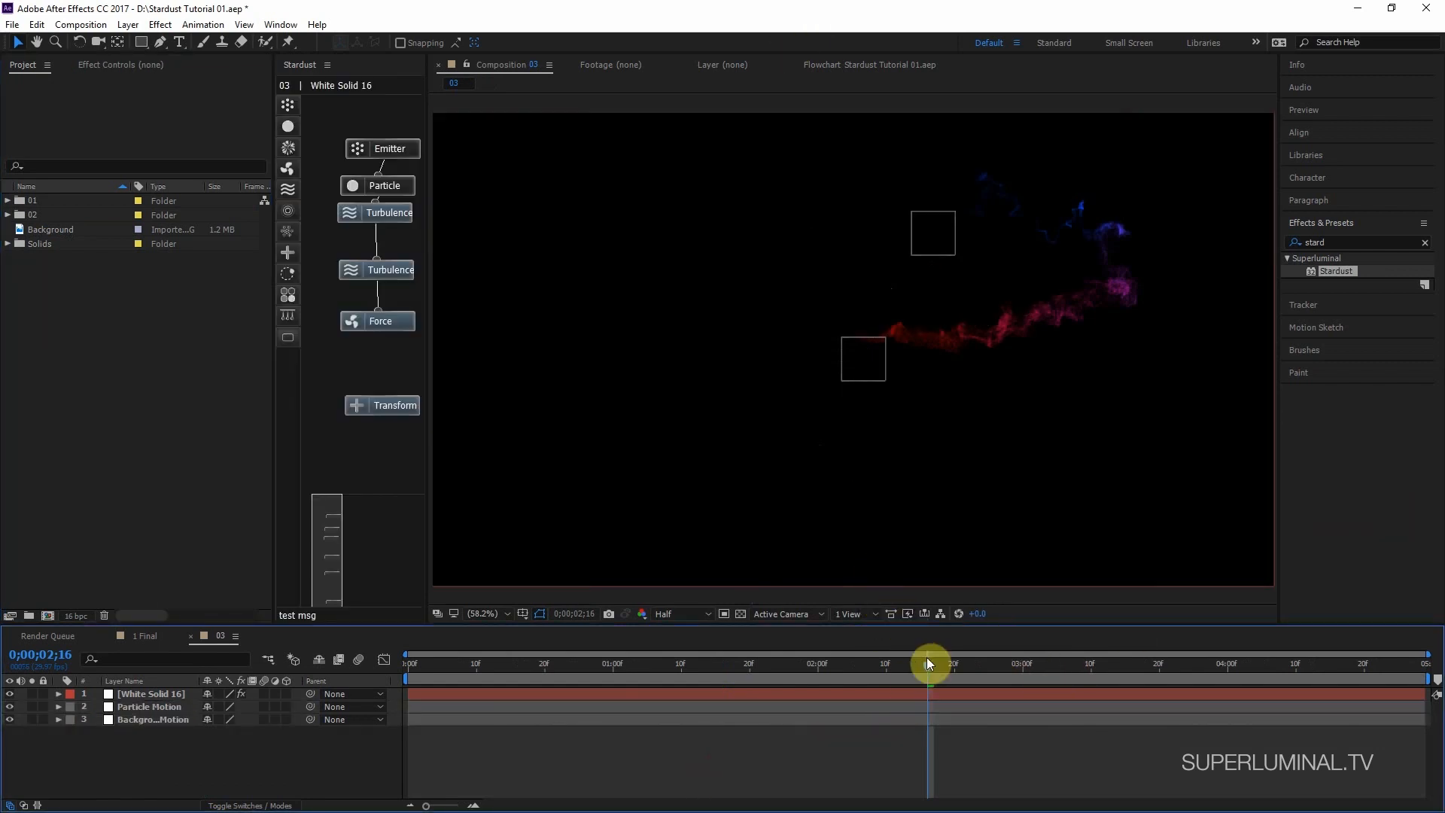
drag(929, 662, 364, 761)
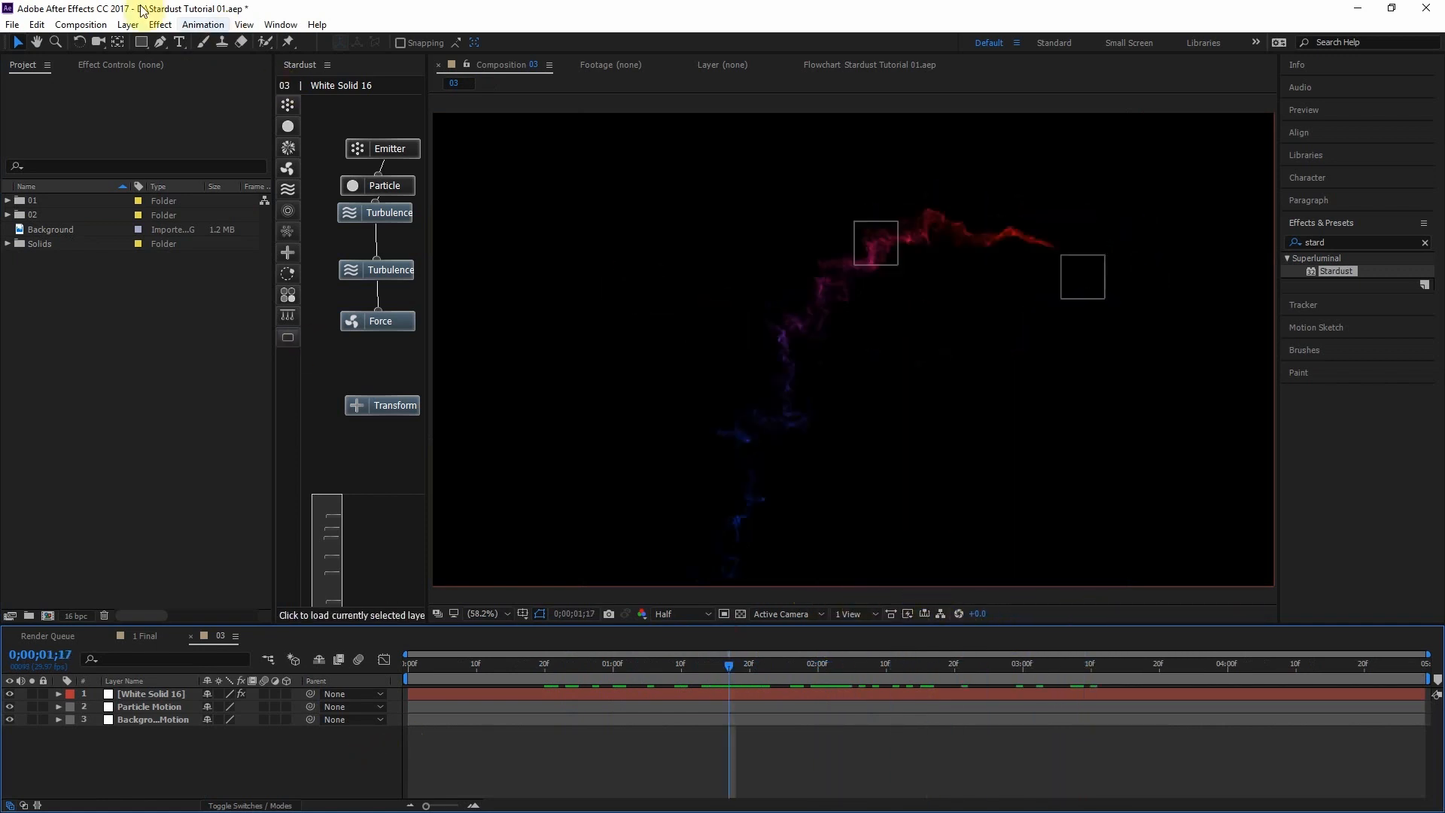
Create a new composition named Comp 1 with the HDTV 1080 29.97 preset and a duration of 0;00;06;00
click(81, 24)
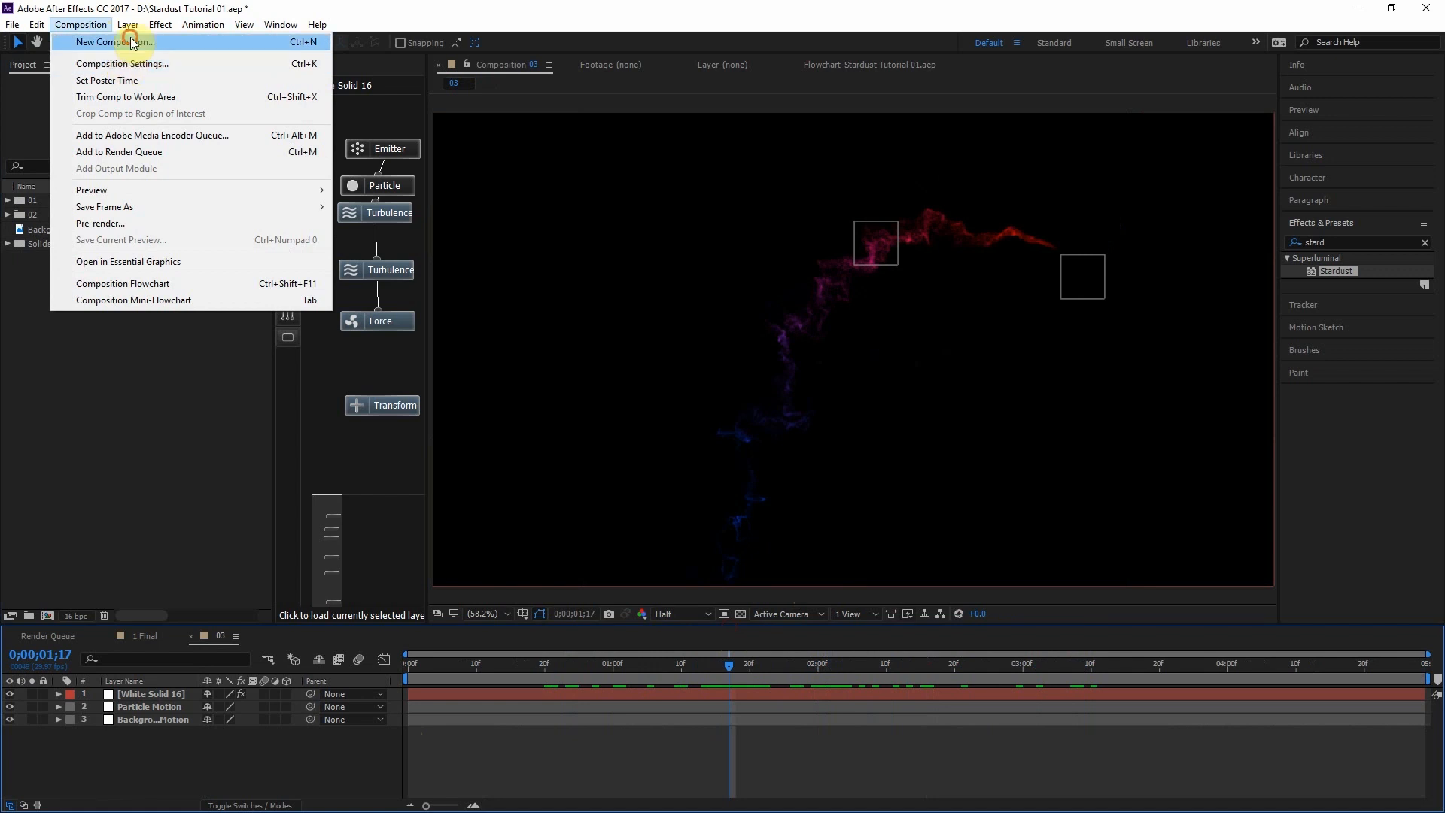
click(118, 64)
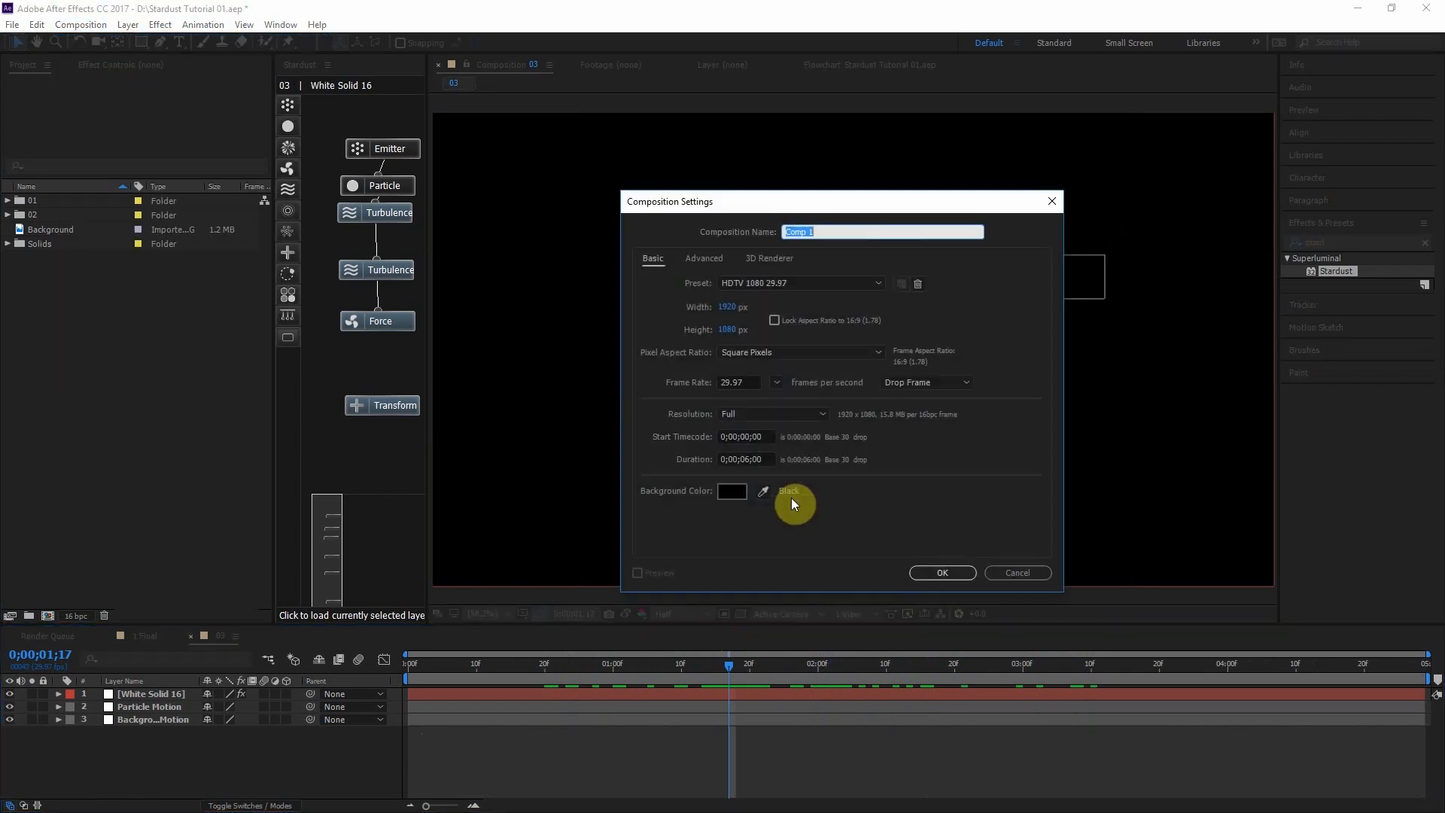
click(950, 571)
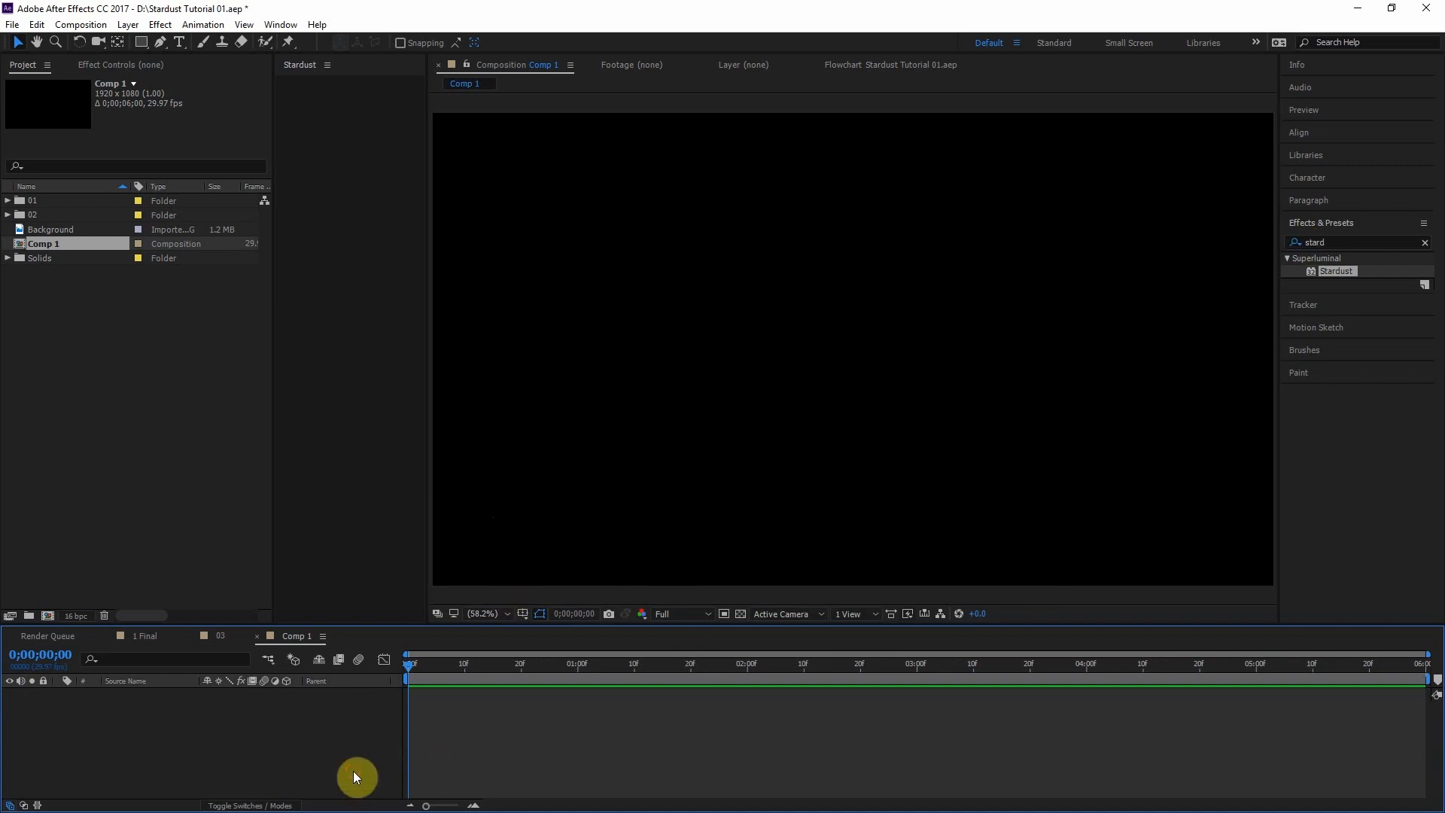
Add a null object to Comp 1 and record a looping motion path for it with Motion Sketch at 100% capture speed
key(ctrl+alt+shift+y)
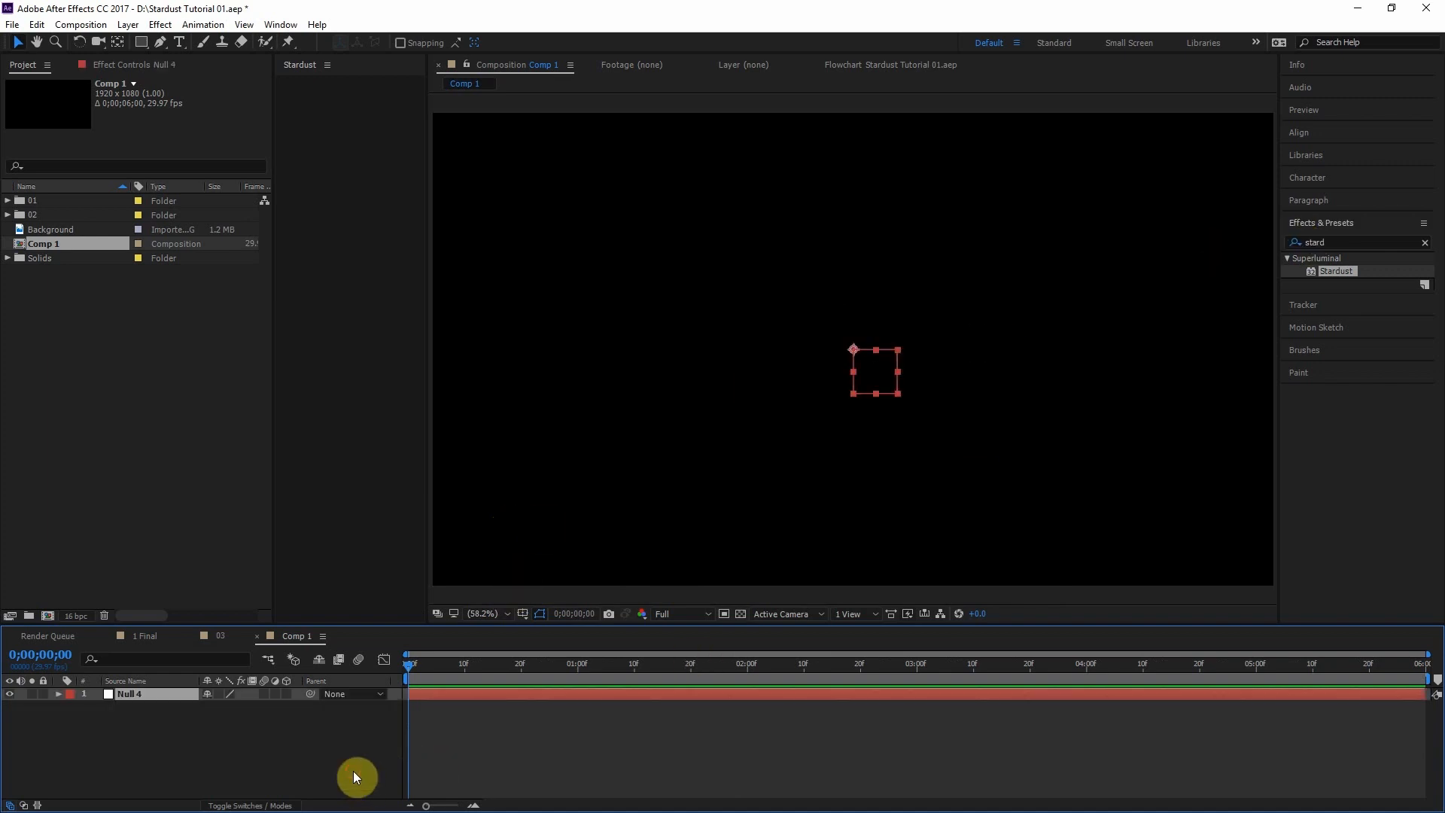
click(1308, 335)
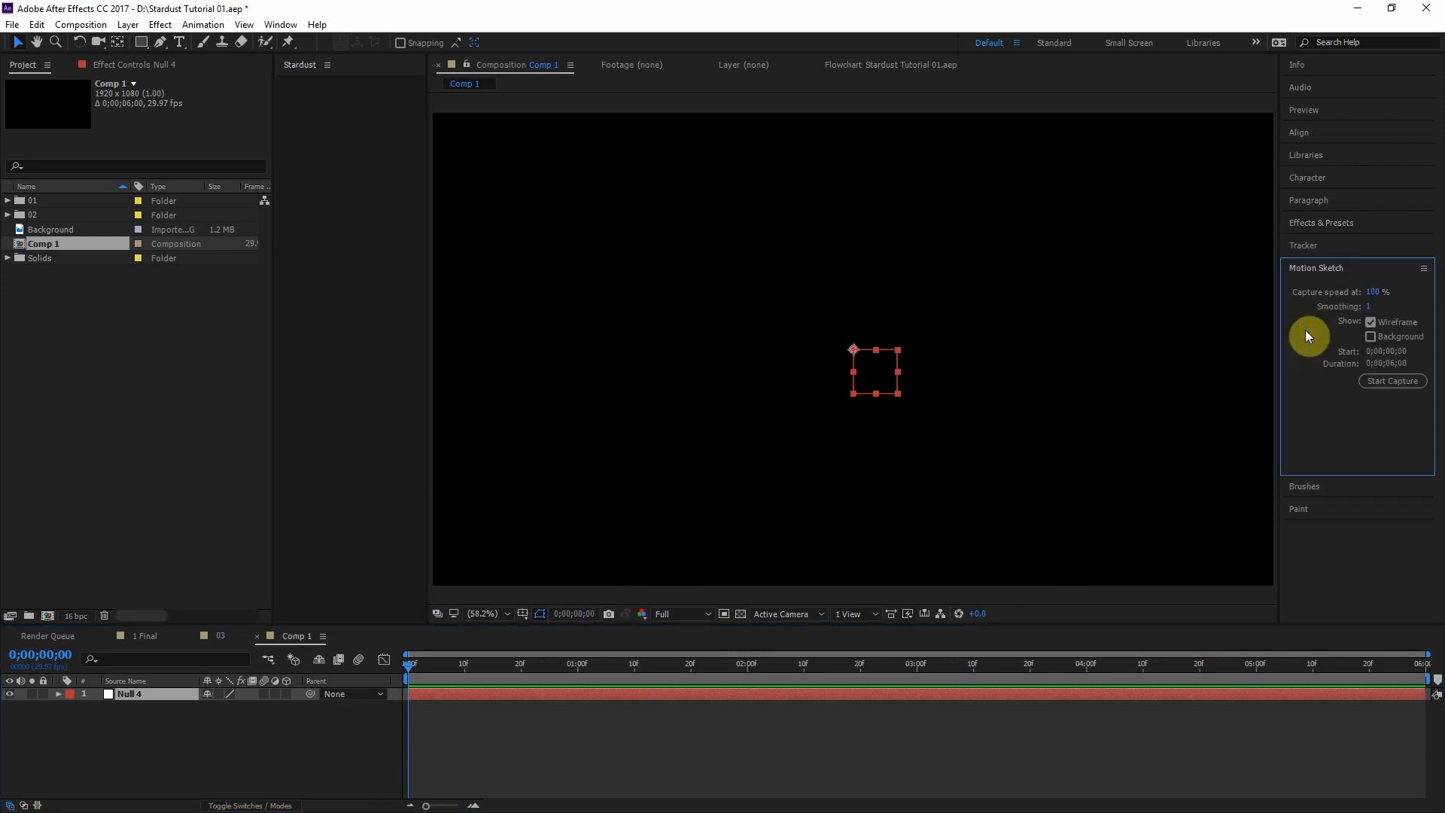
click(1392, 381)
mouse_move(693, 494)
mouse_down()
mouse_move(702, 376)
mouse_move(791, 226)
mouse_move(918, 203)
mouse_move(1013, 272)
mouse_move(1044, 367)
mouse_move(973, 464)
mouse_move(903, 447)
mouse_move(775, 309)
mouse_move(677, 247)
mouse_move(539, 266)
mouse_move(516, 323)
mouse_move(586, 436)
mouse_move(744, 413)
mouse_move(914, 298)
mouse_move(1006, 266)
mouse_move(1133, 270)
mouse_move(1435, 467)
mouse_up()
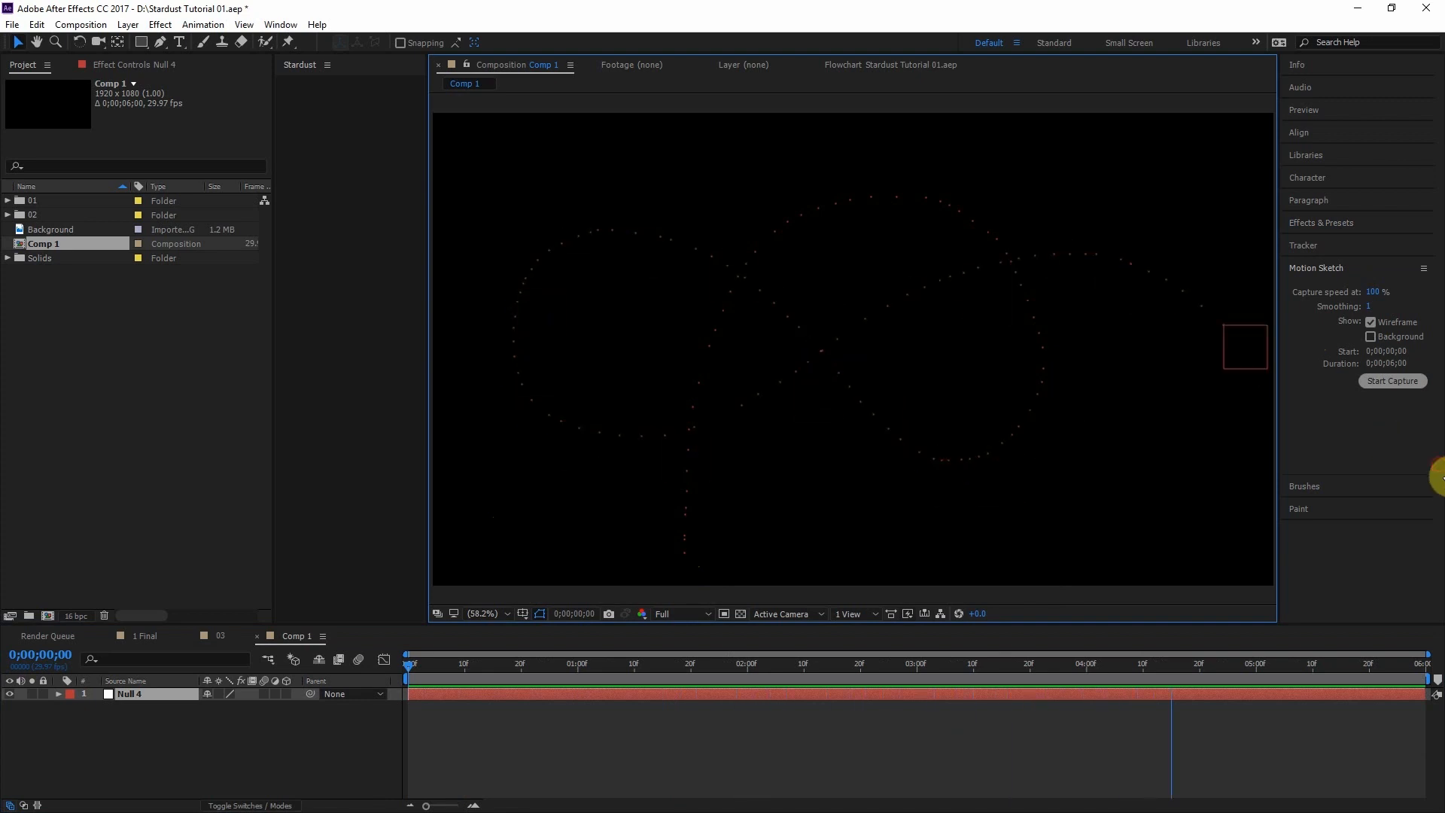
Delete the motion-sketched null layer from Comp 1
click(335, 731)
click(134, 690)
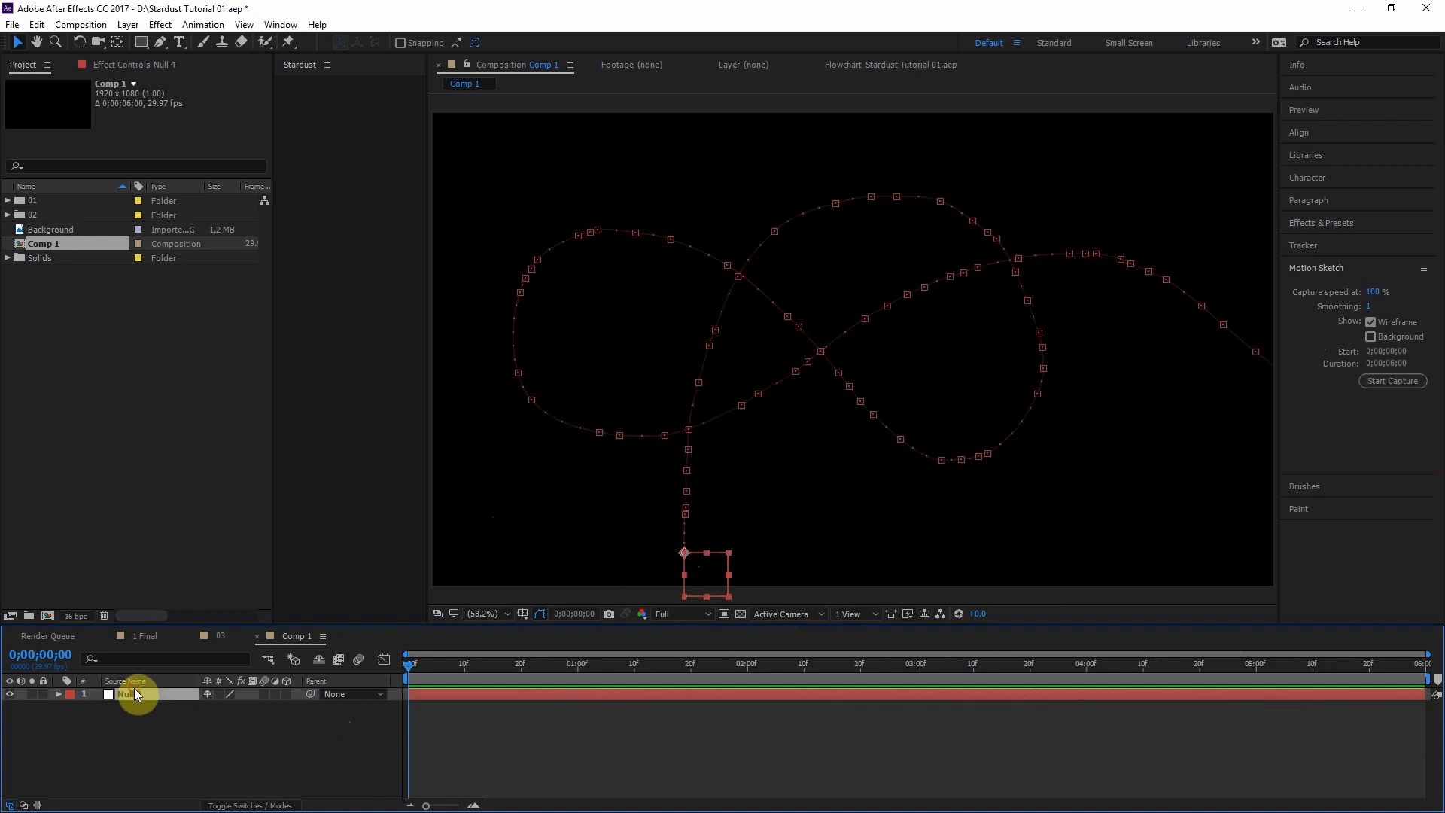
key(Delete)
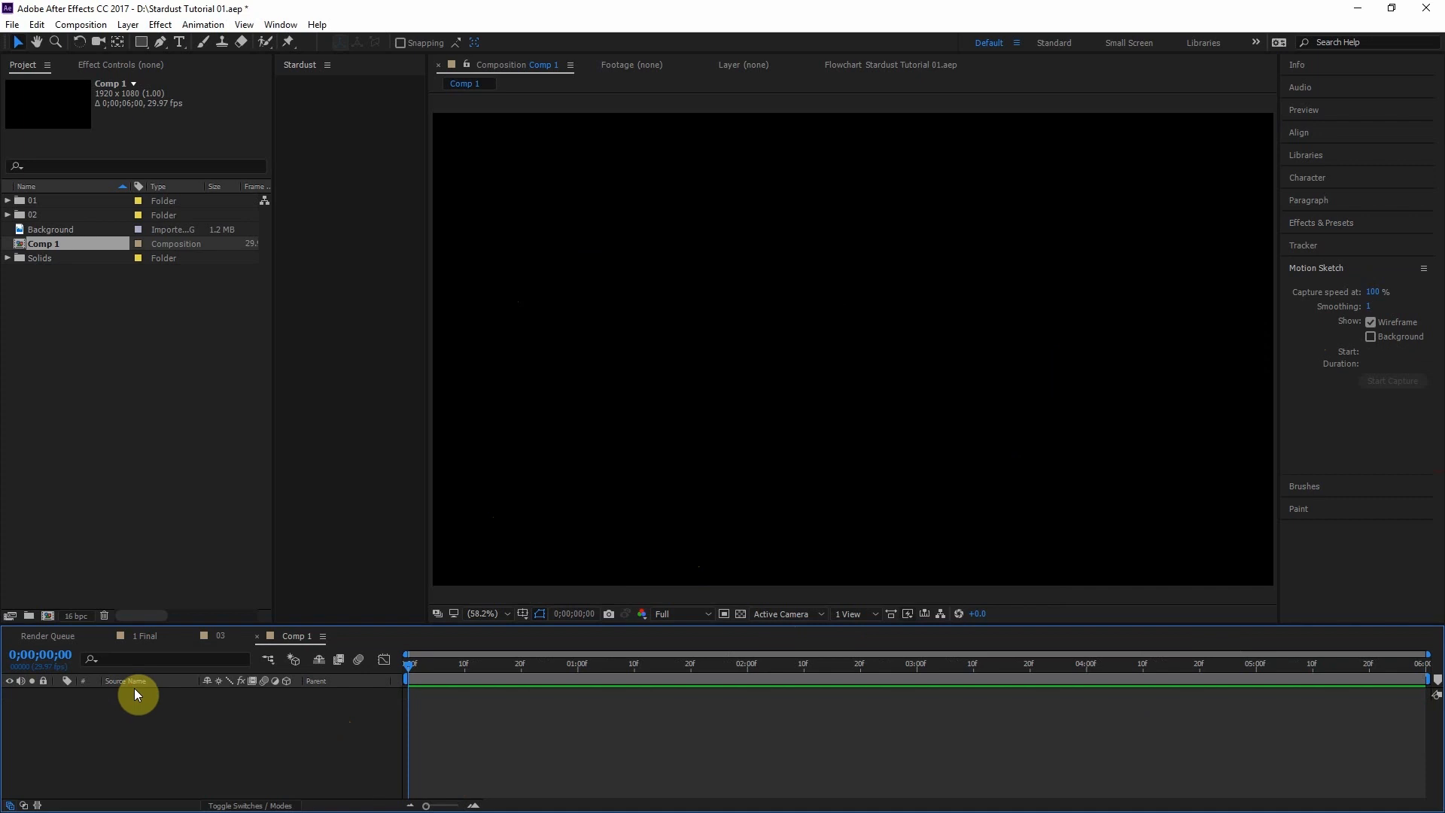
Copy the Particle Motion and Background Motion null layers from composition 03 into Comp 1
click(210, 638)
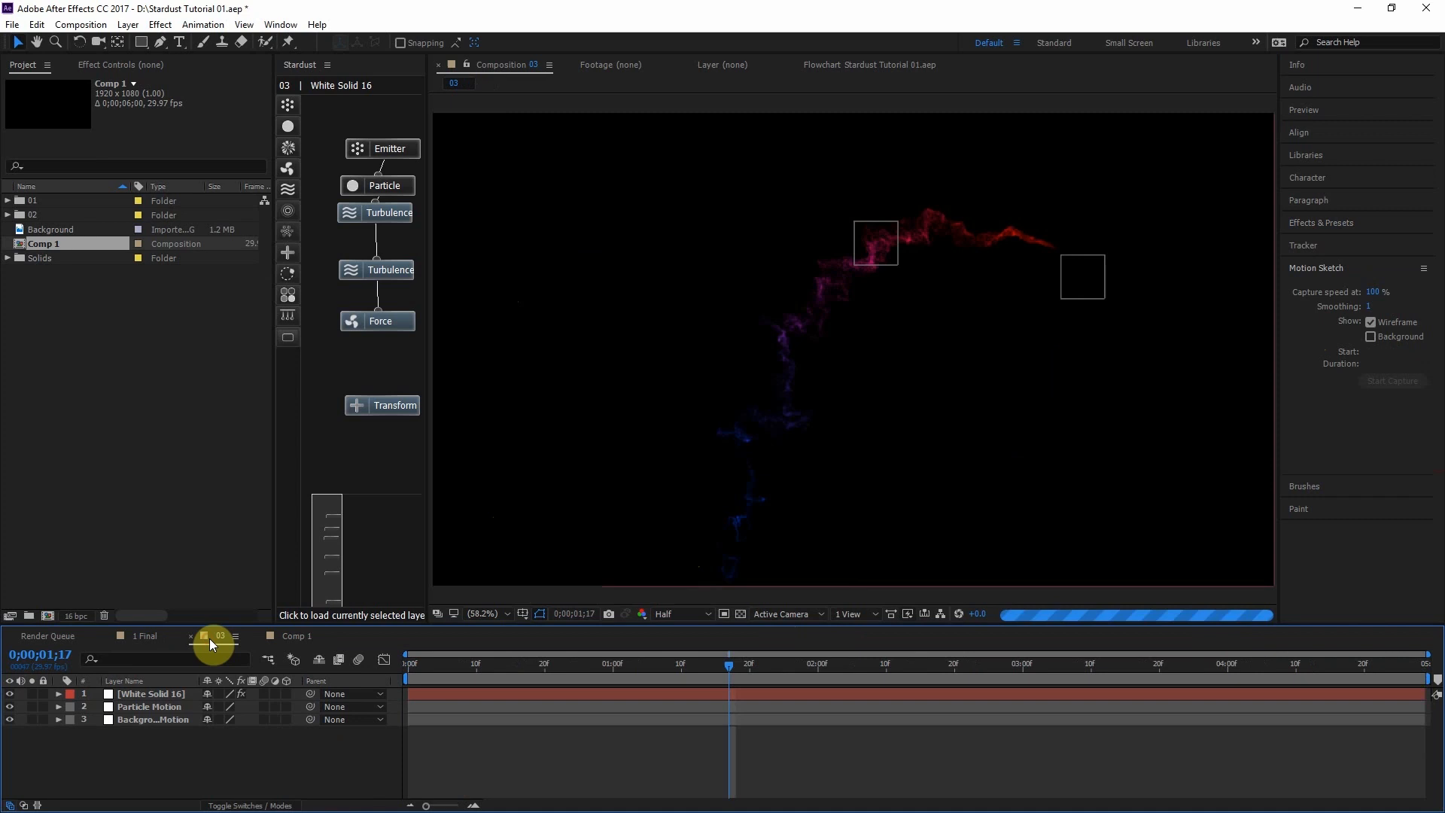
click(149, 706)
shift+click(149, 715)
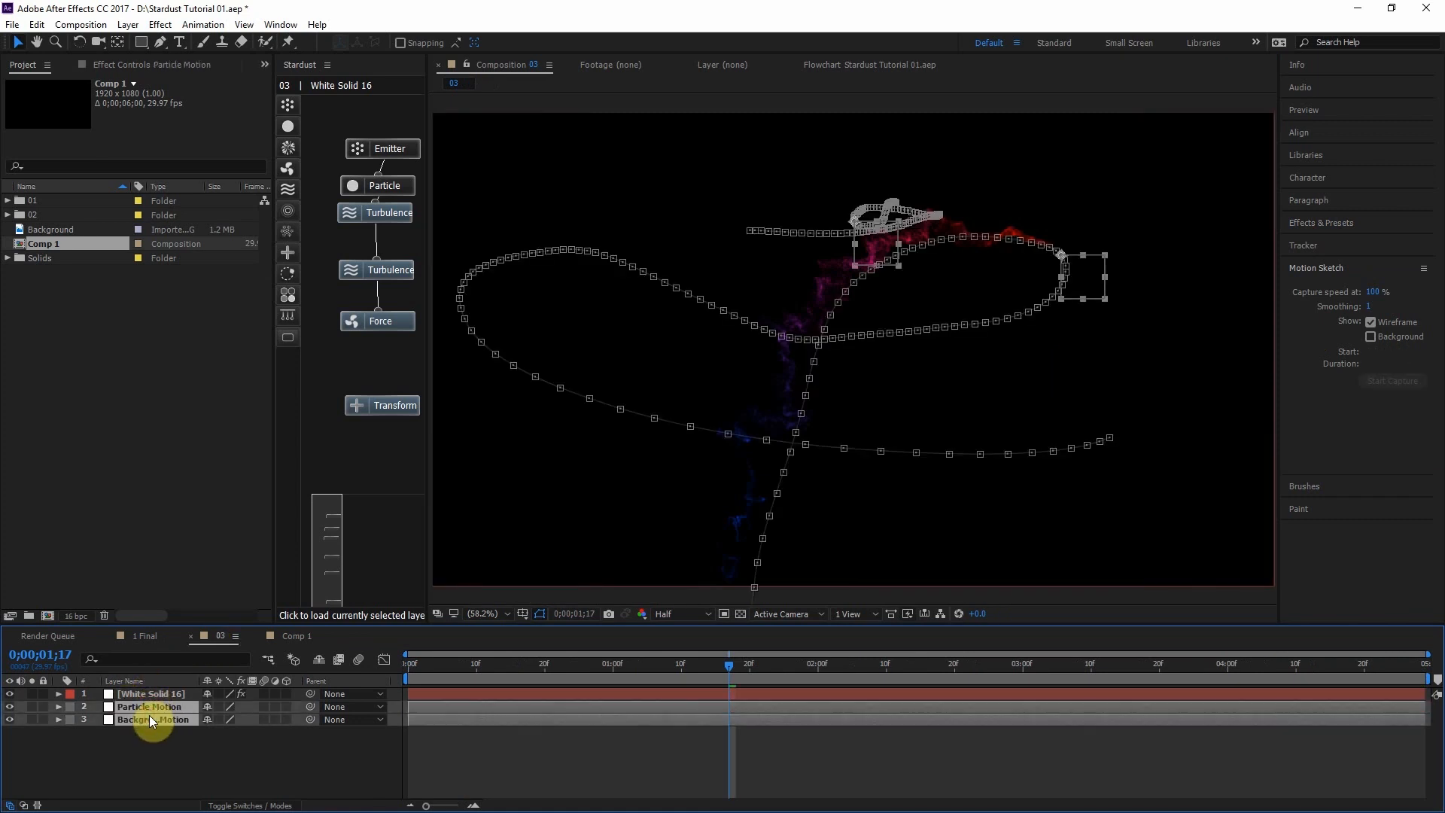
click(313, 637)
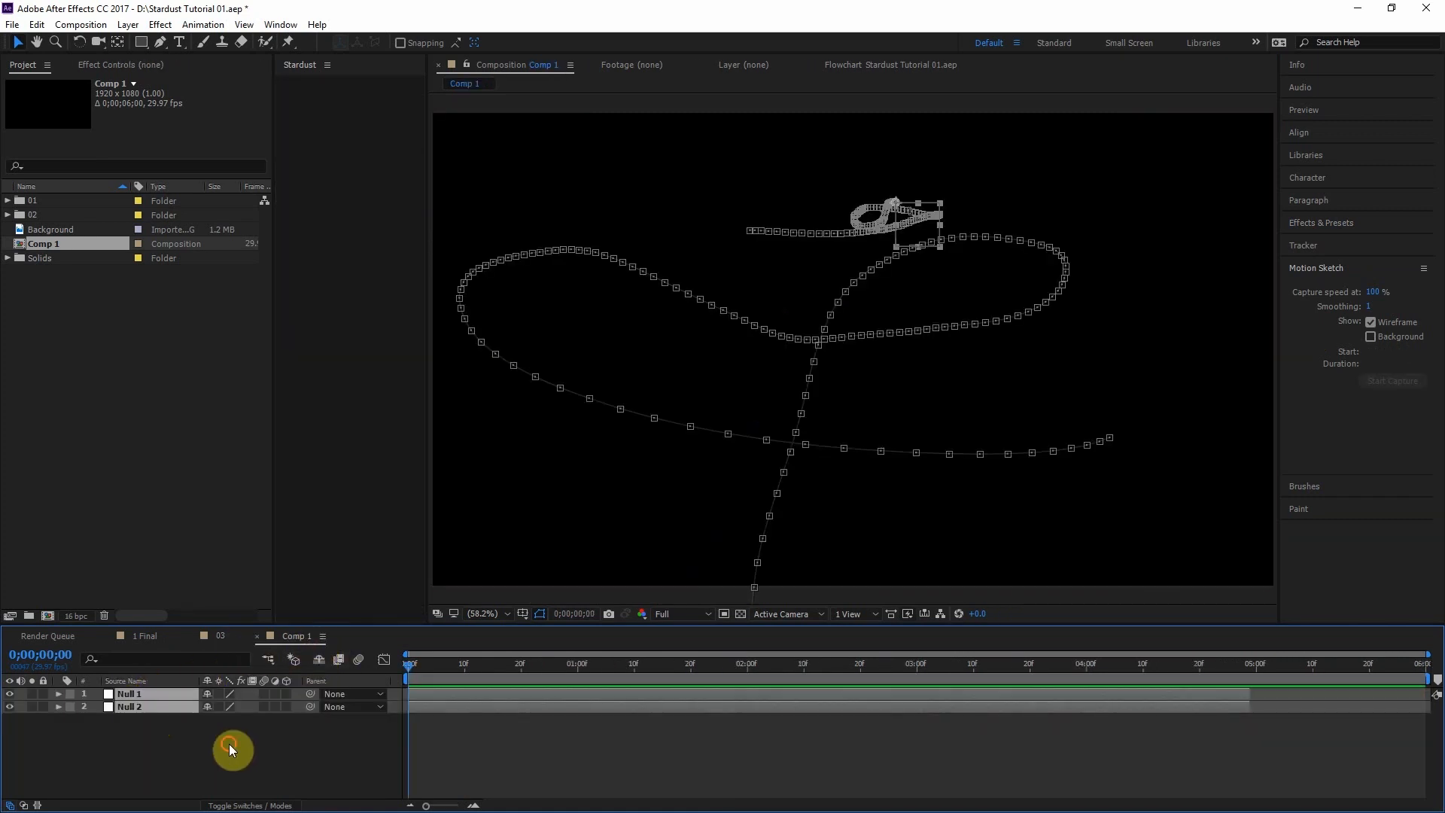
click(229, 744)
Examine the motion paths of the Background Motion and Particle Motion nulls with the playhead at 0;00;01;05
click(151, 706)
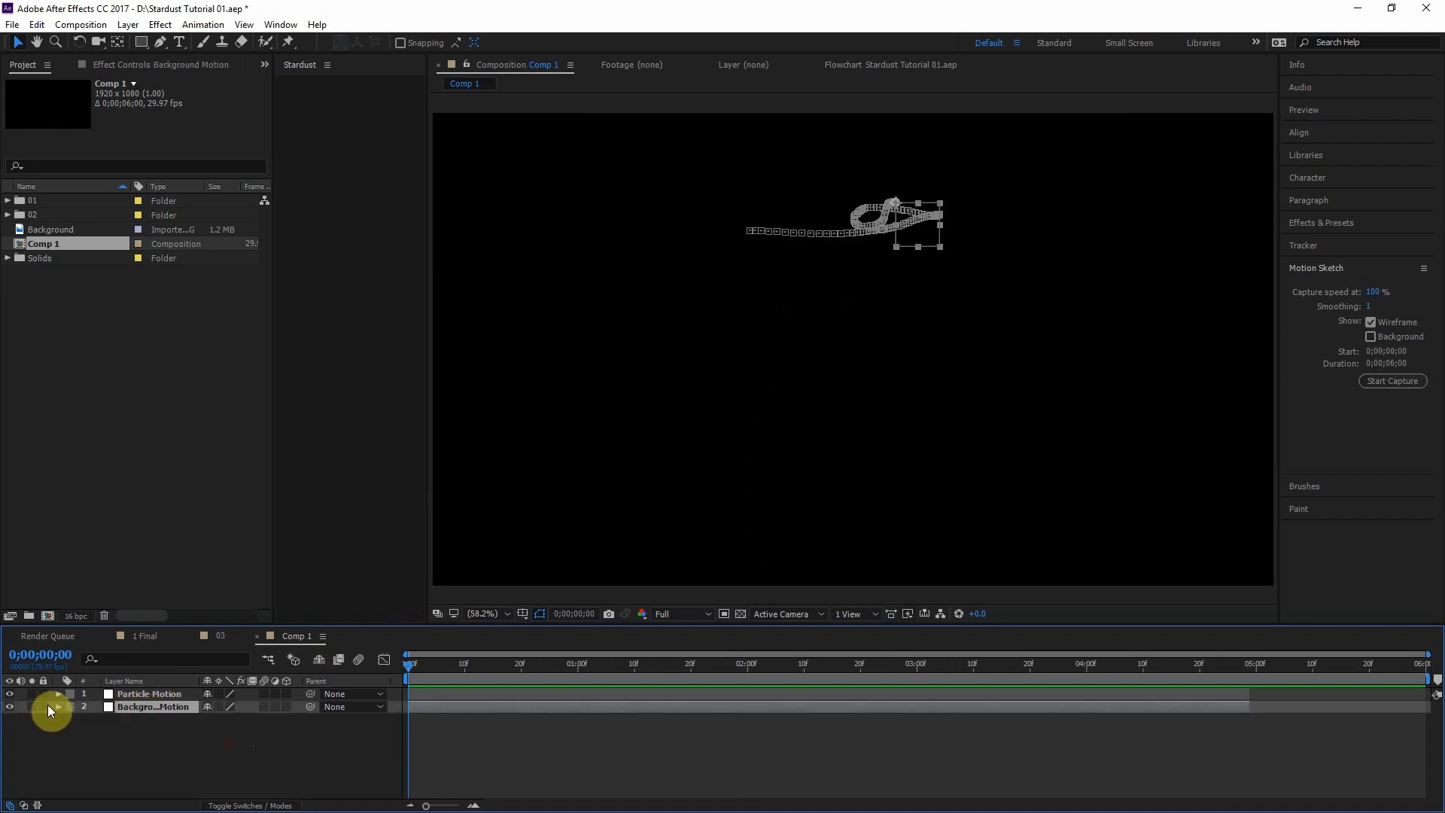
click(70, 743)
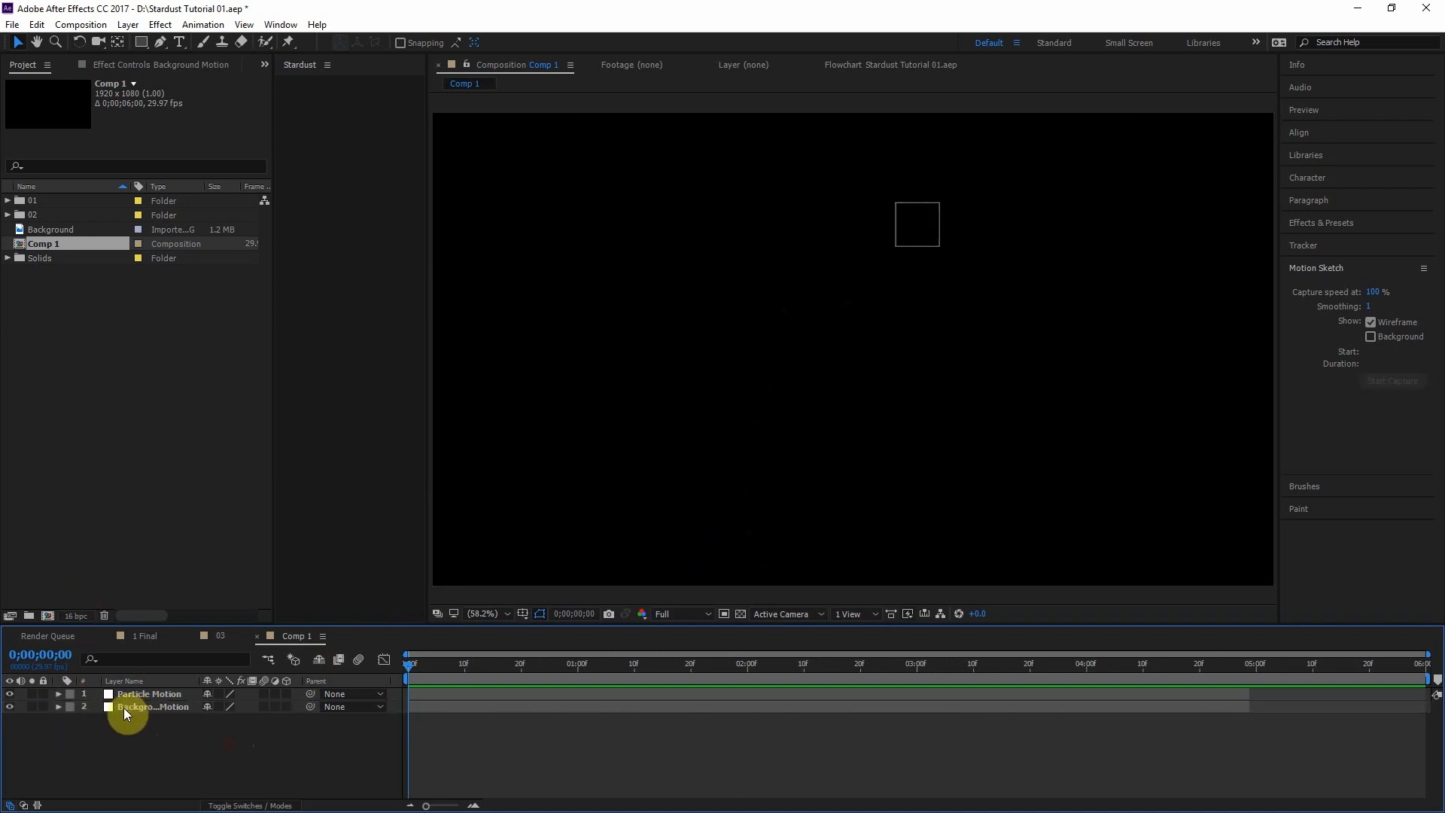
click(143, 710)
drag(421, 665, 608, 674)
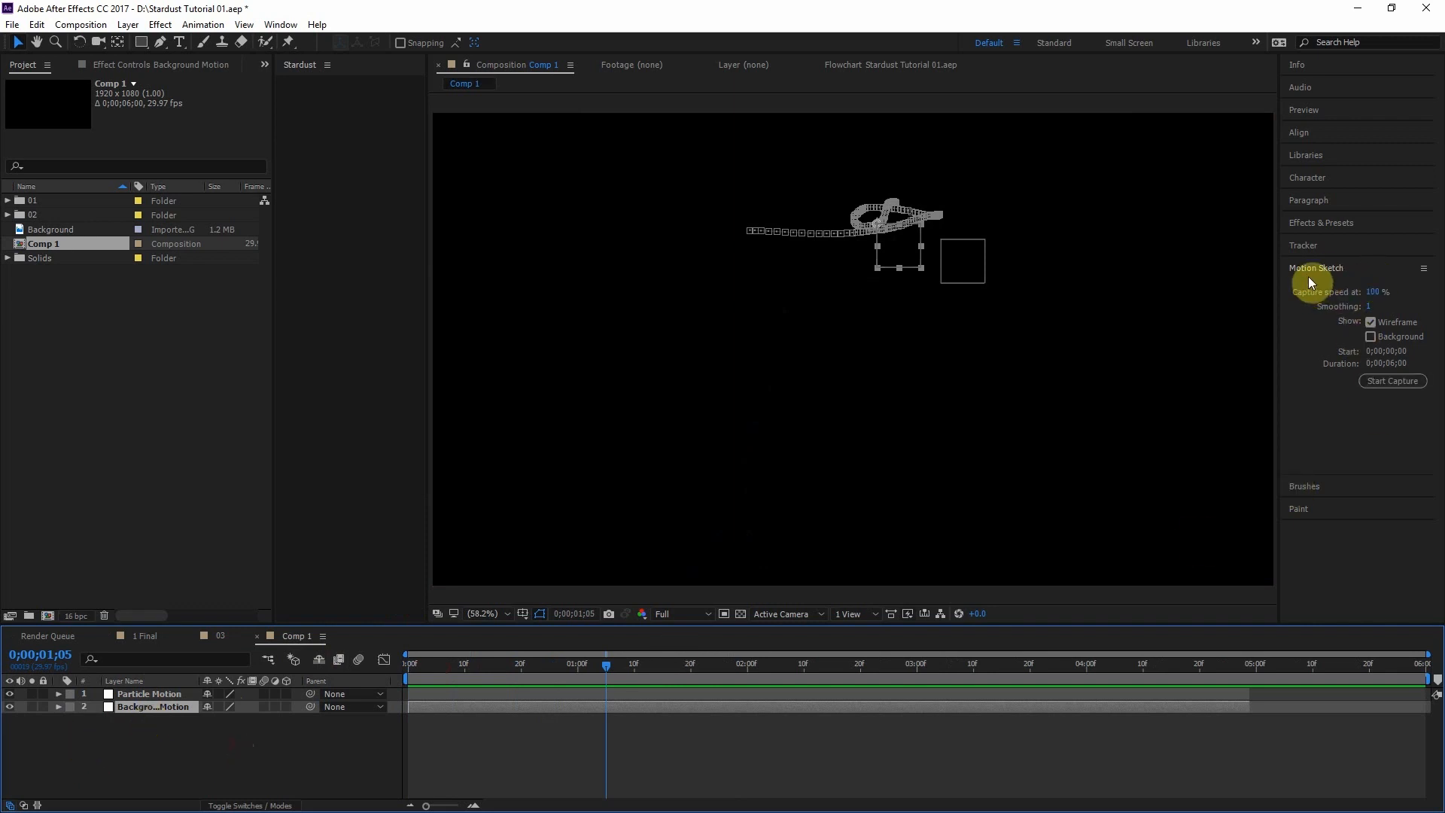
click(143, 738)
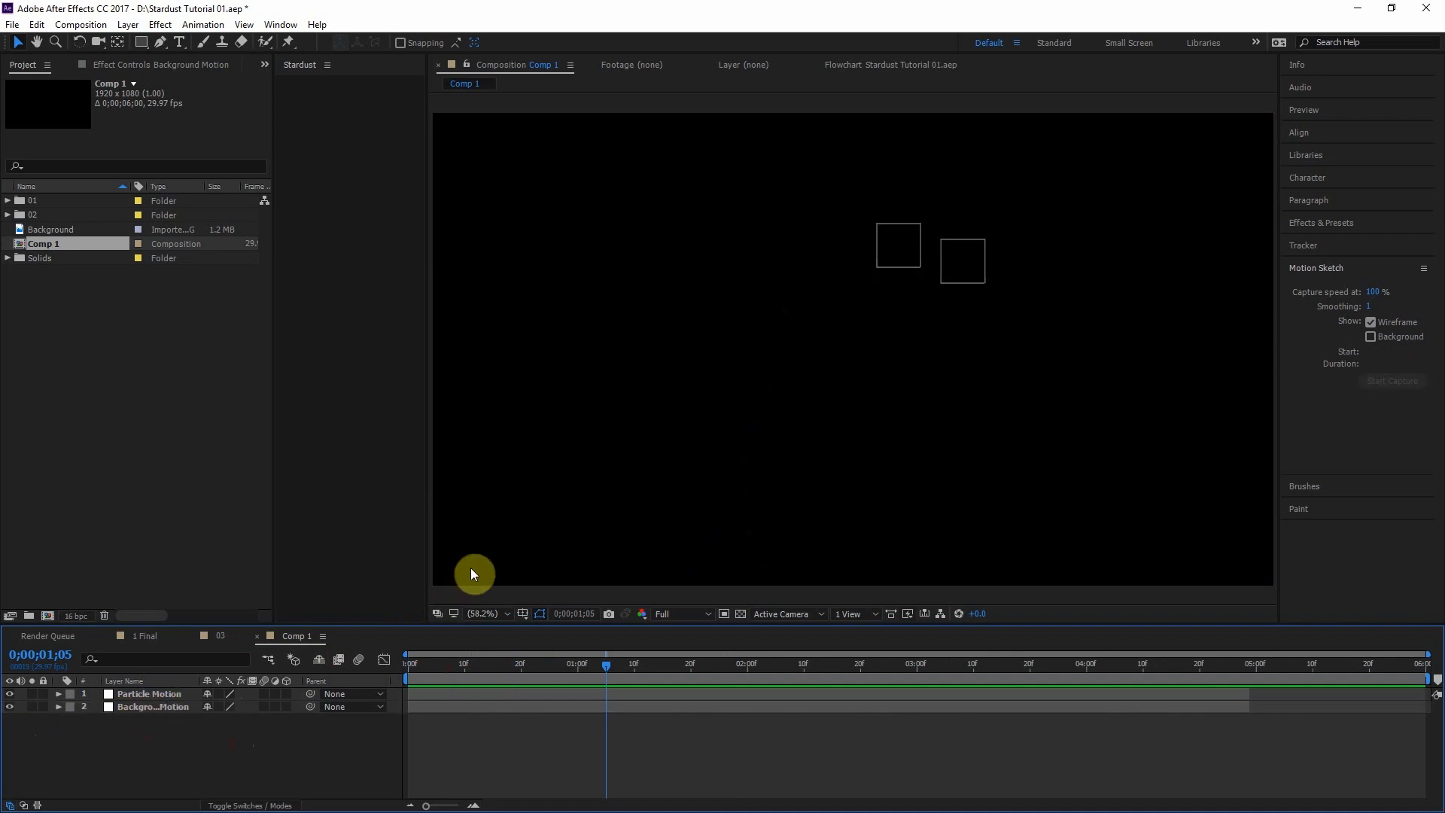
click(159, 698)
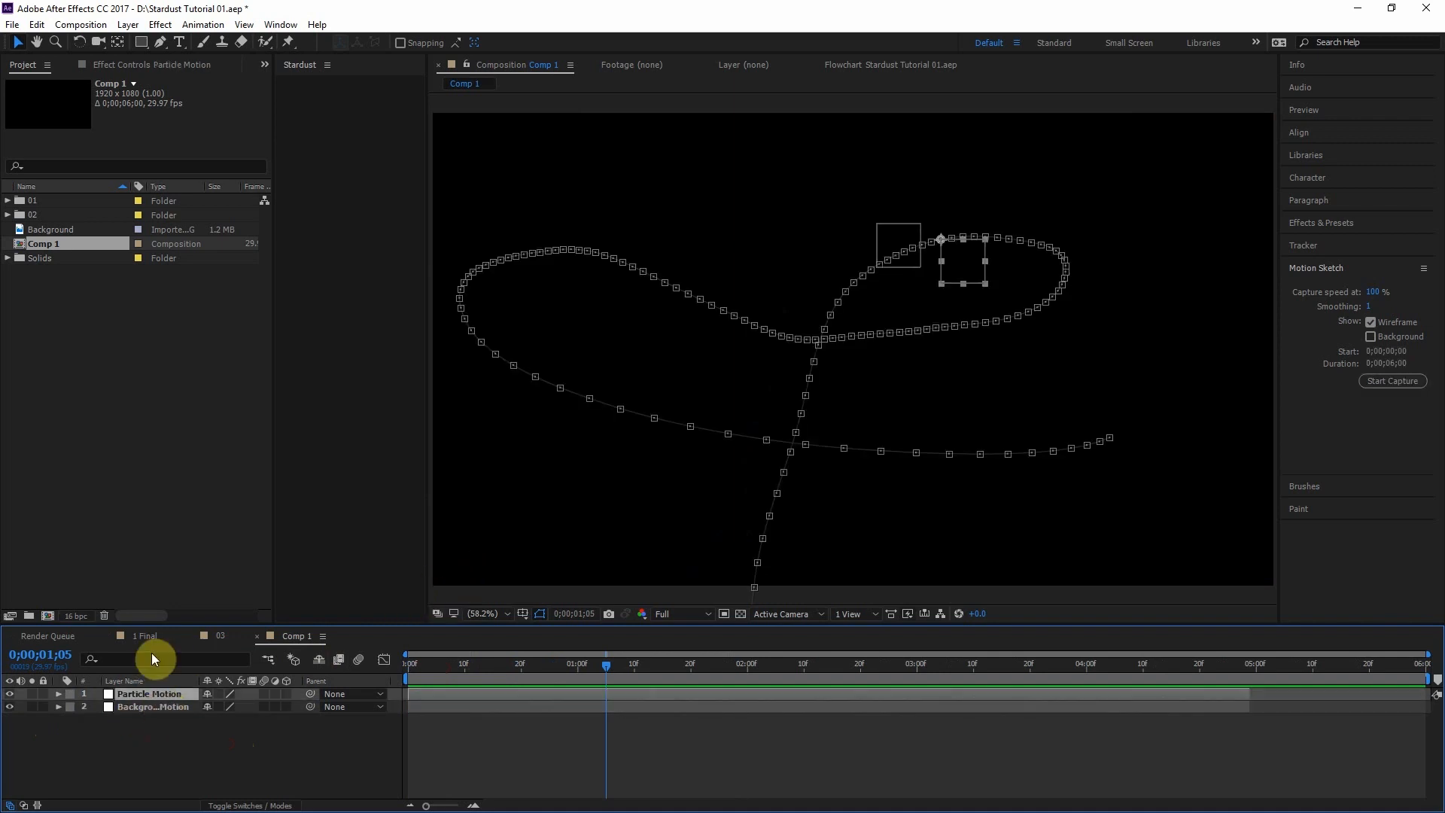
Create a white 1920 x 1080 solid layer named Stardust in Comp 1
key(ctrl+y)
text(Stard)
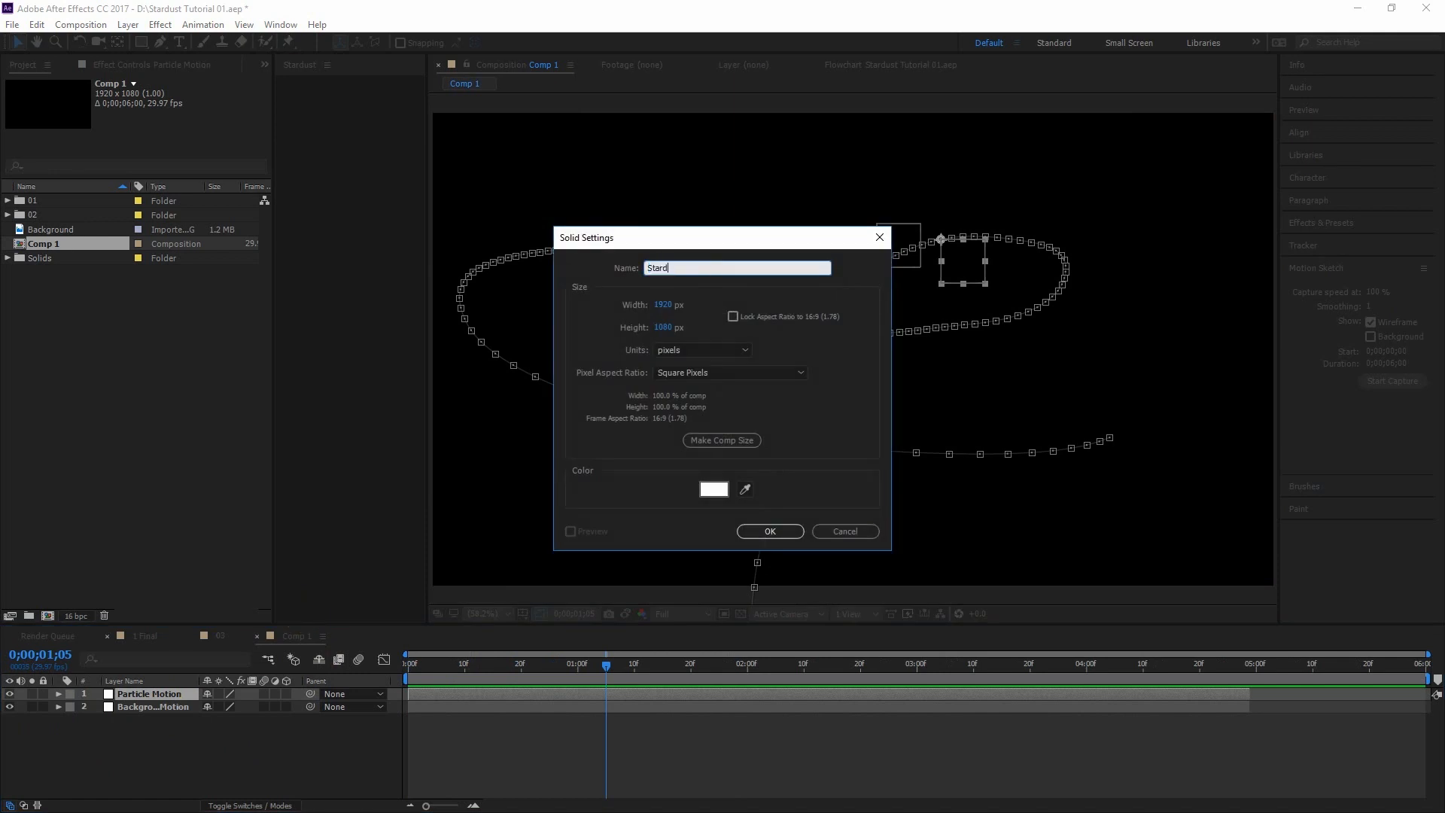
text(ust)
key(Return)
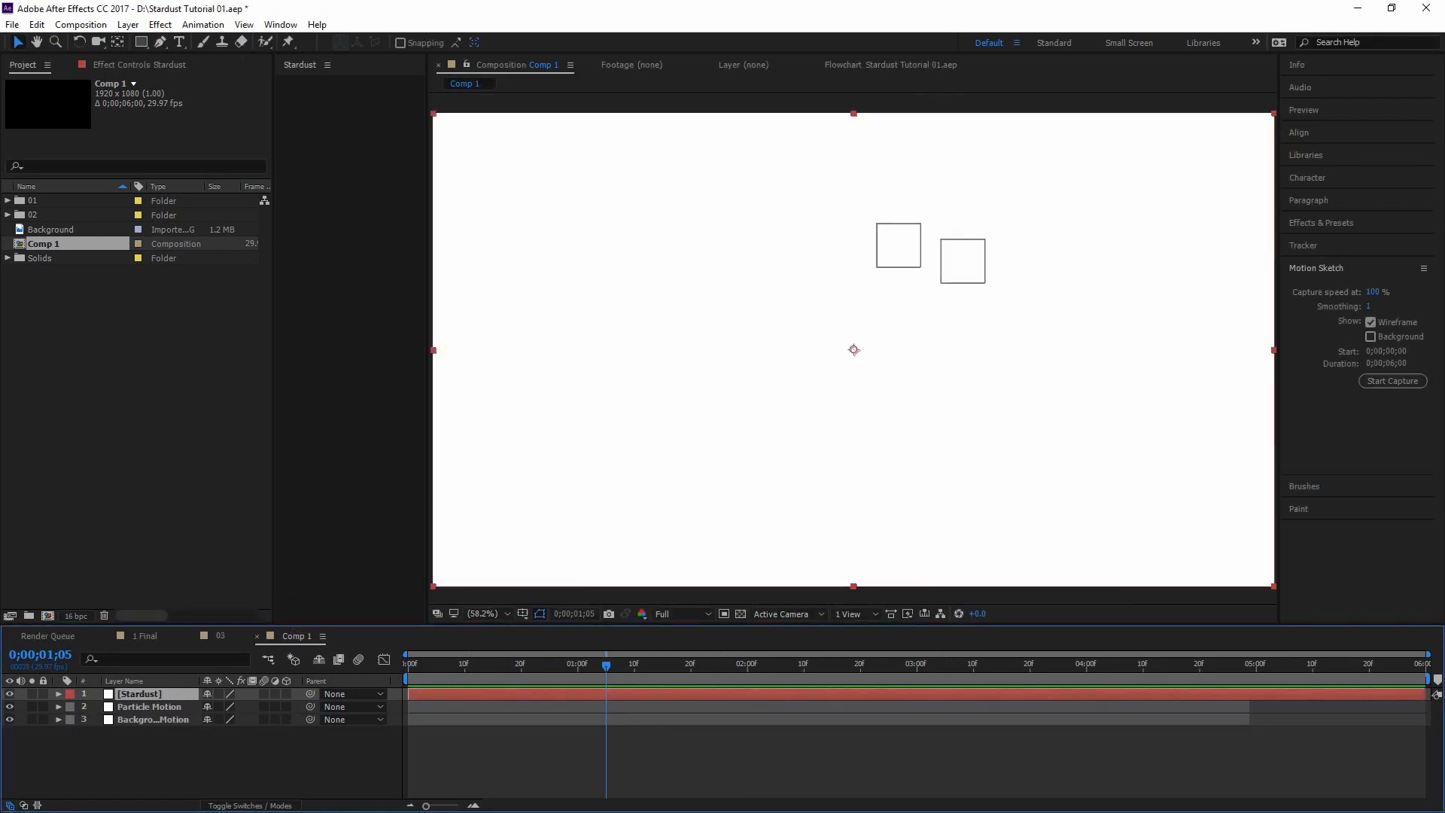
Apply the Stardust effect to the Stardust solid and widen its node panel
click(1324, 224)
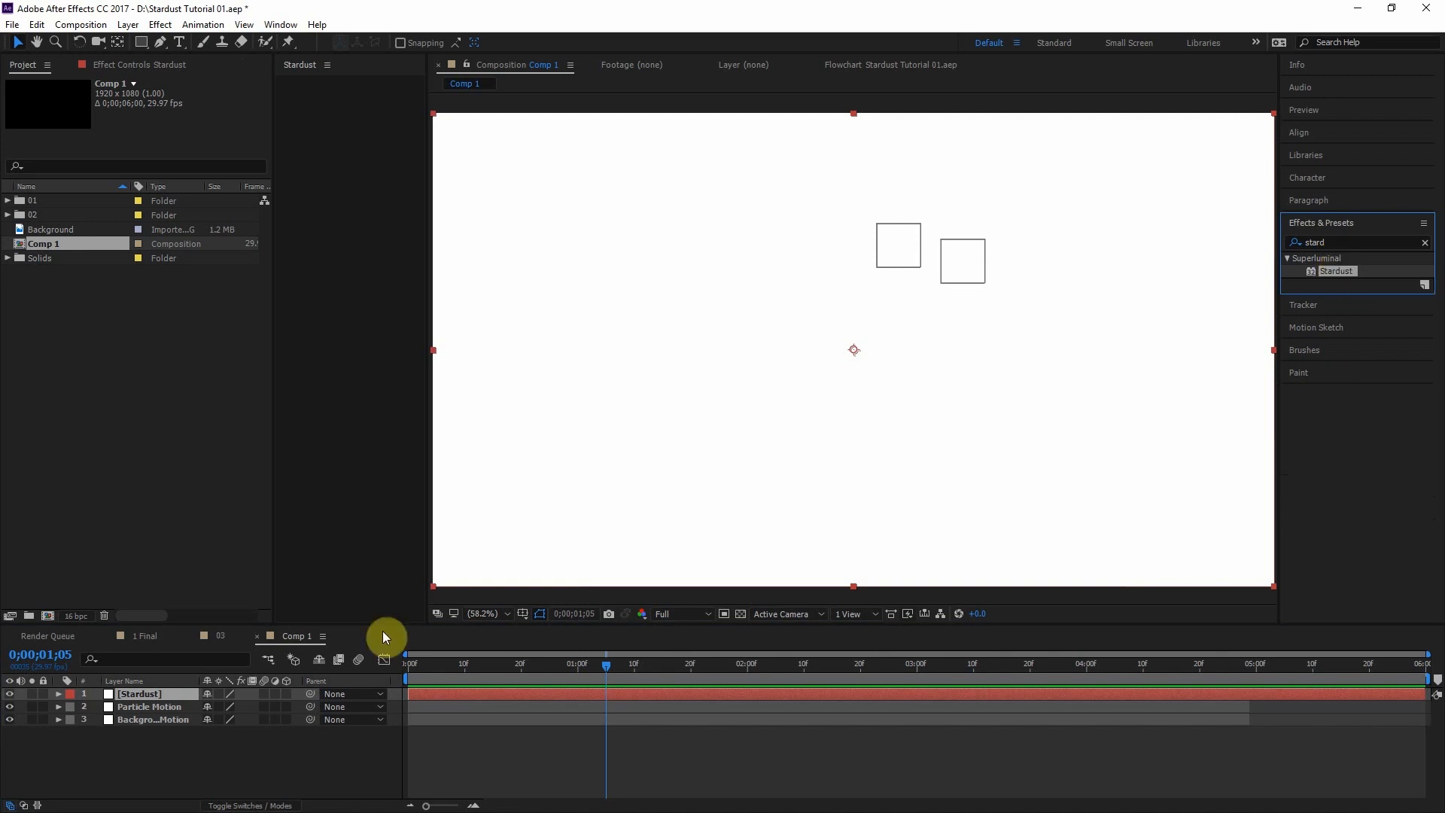
drag(1322, 266, 163, 697)
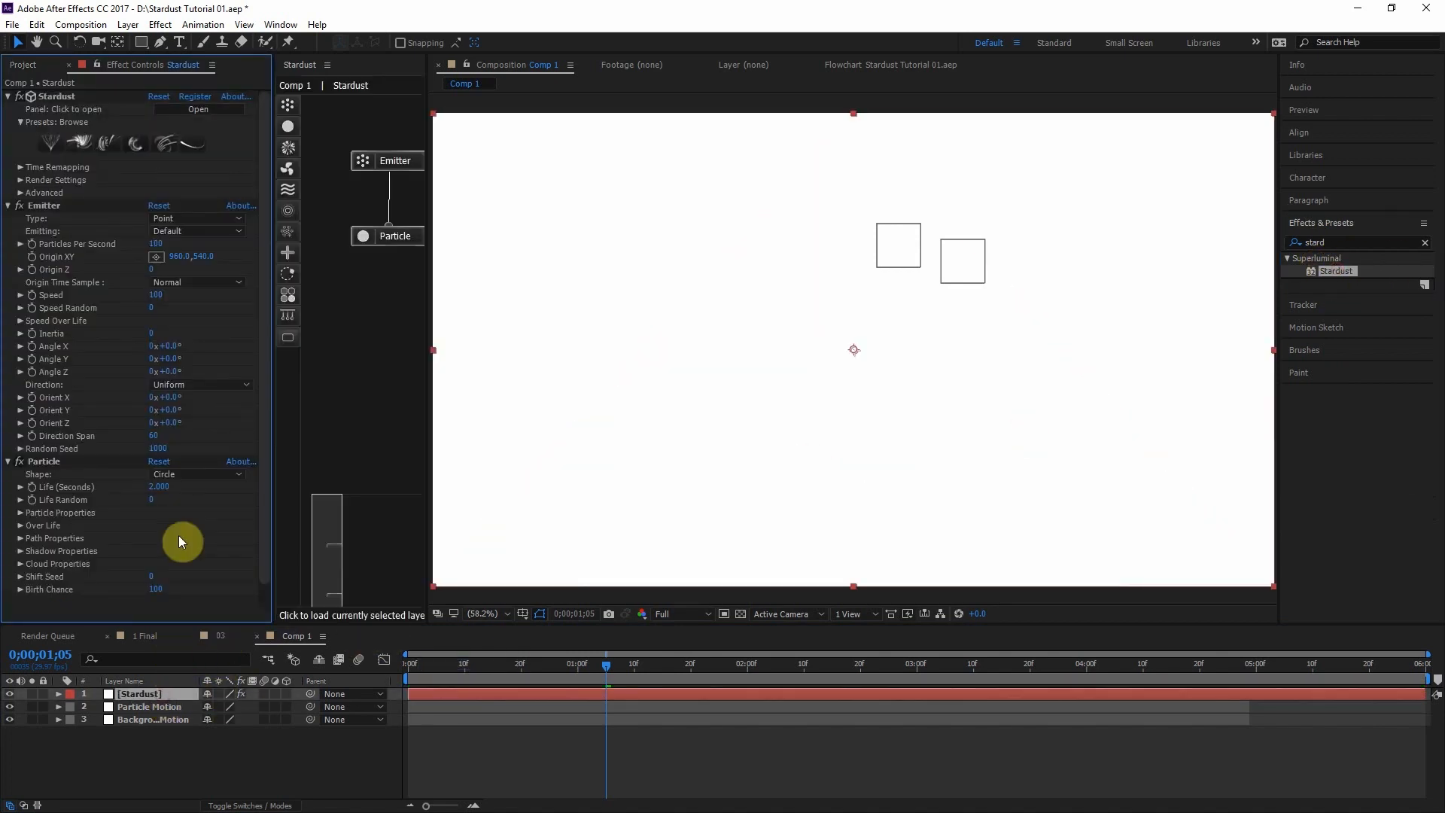
drag(425, 130, 444, 134)
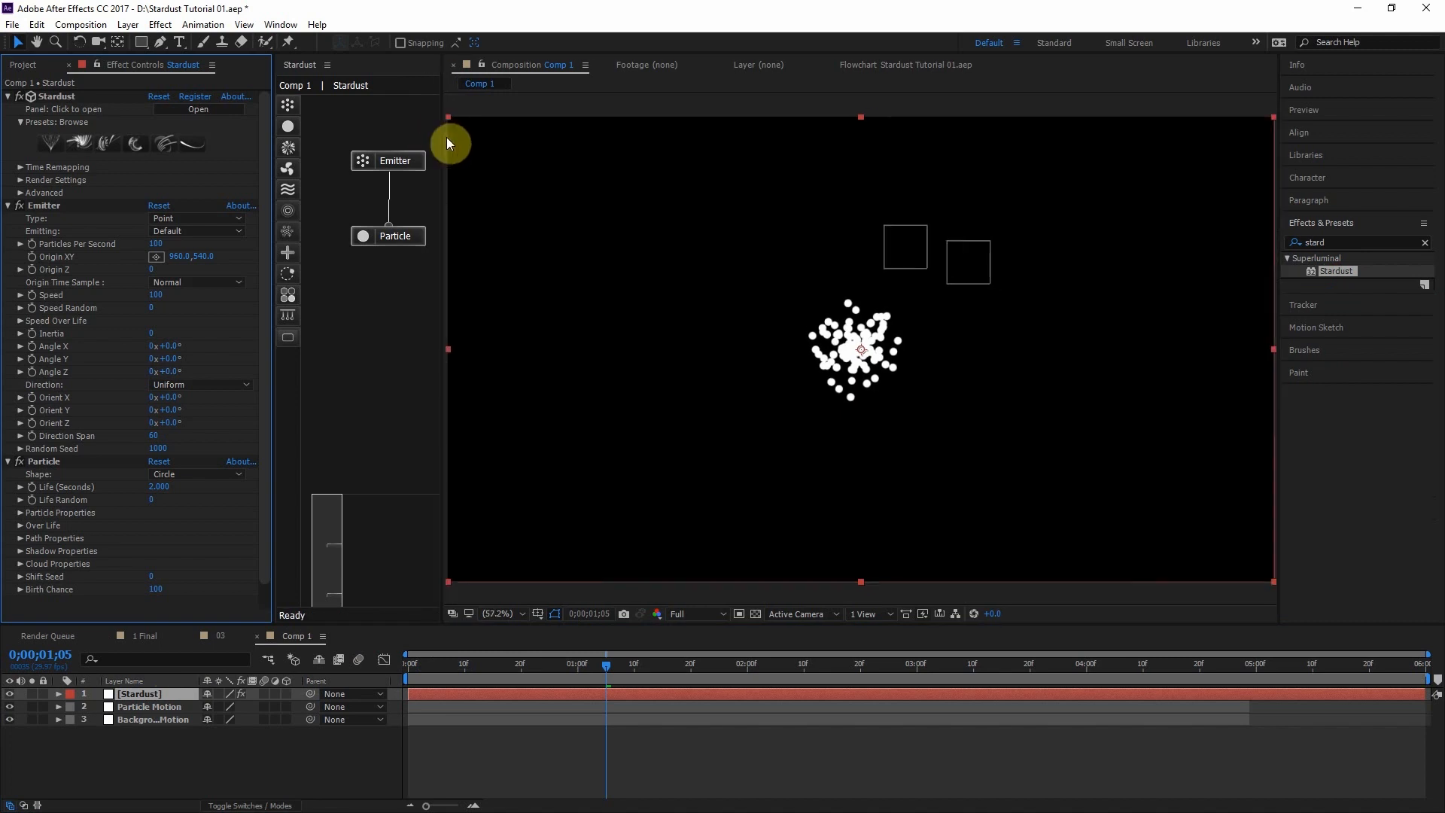
Display the Stardust panel through the workspace's panel list and move the Emitter and Particle nodes fully into view
click(282, 26)
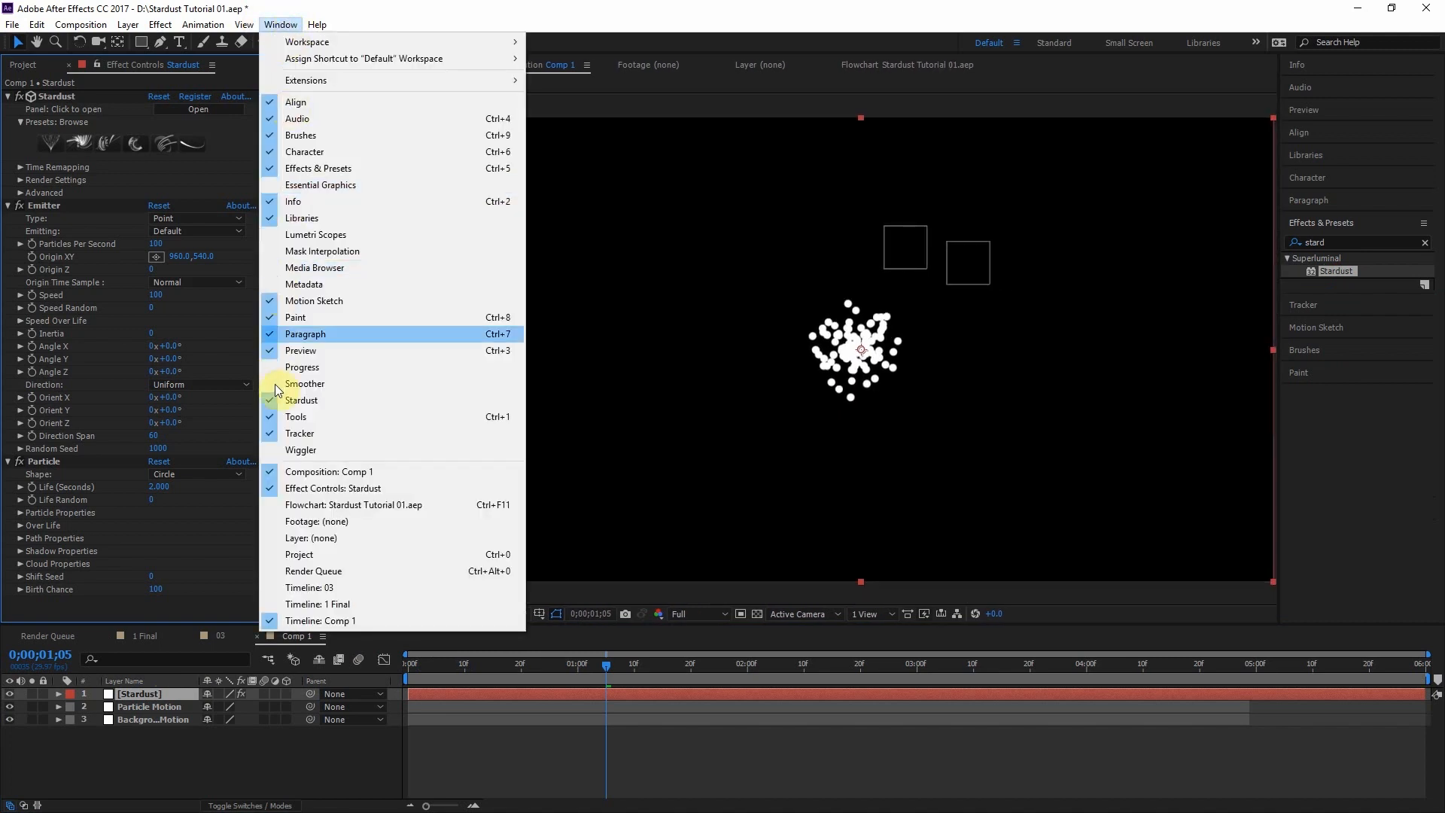
click(303, 400)
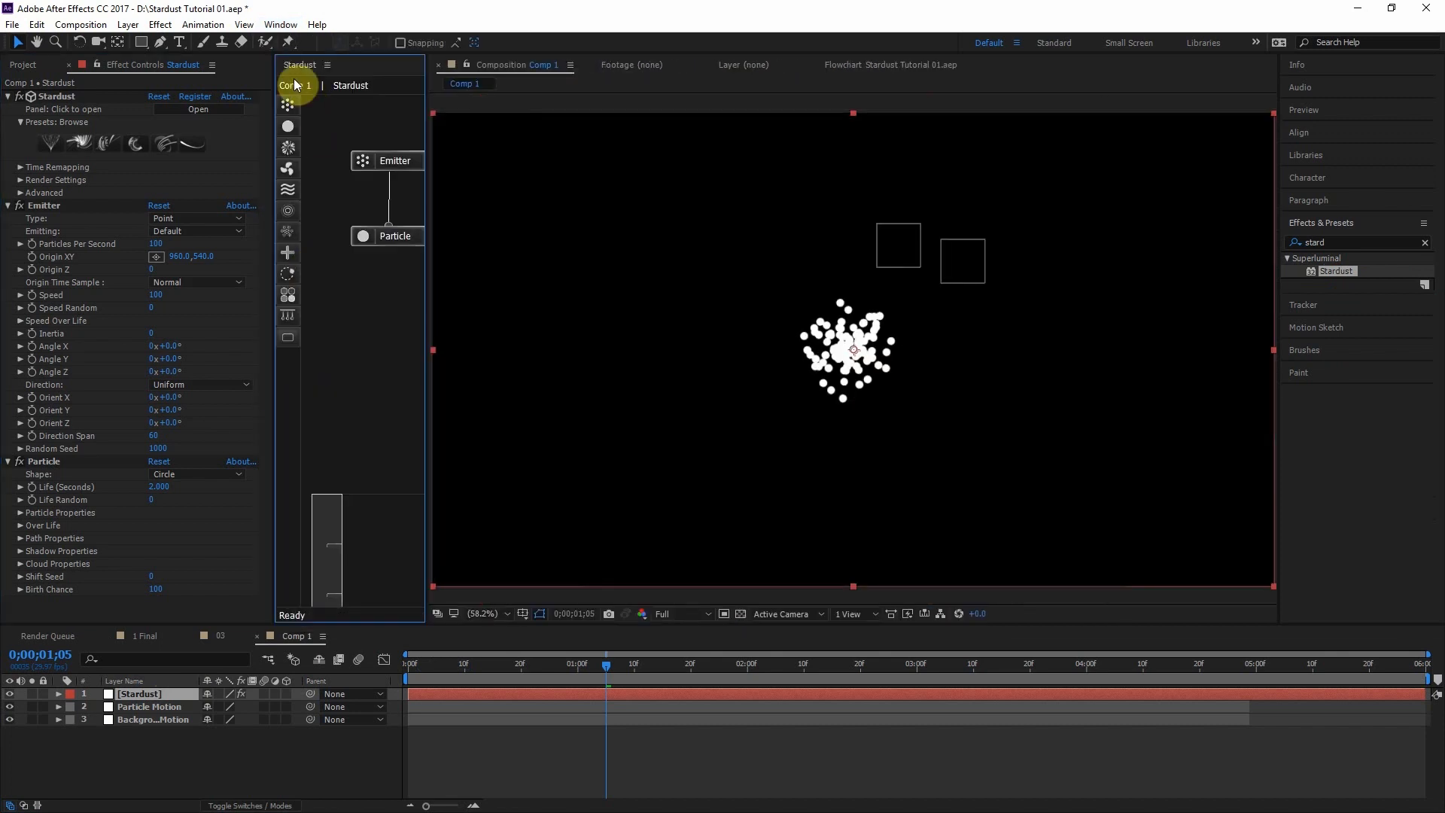
drag(426, 132, 384, 147)
drag(400, 240, 390, 215)
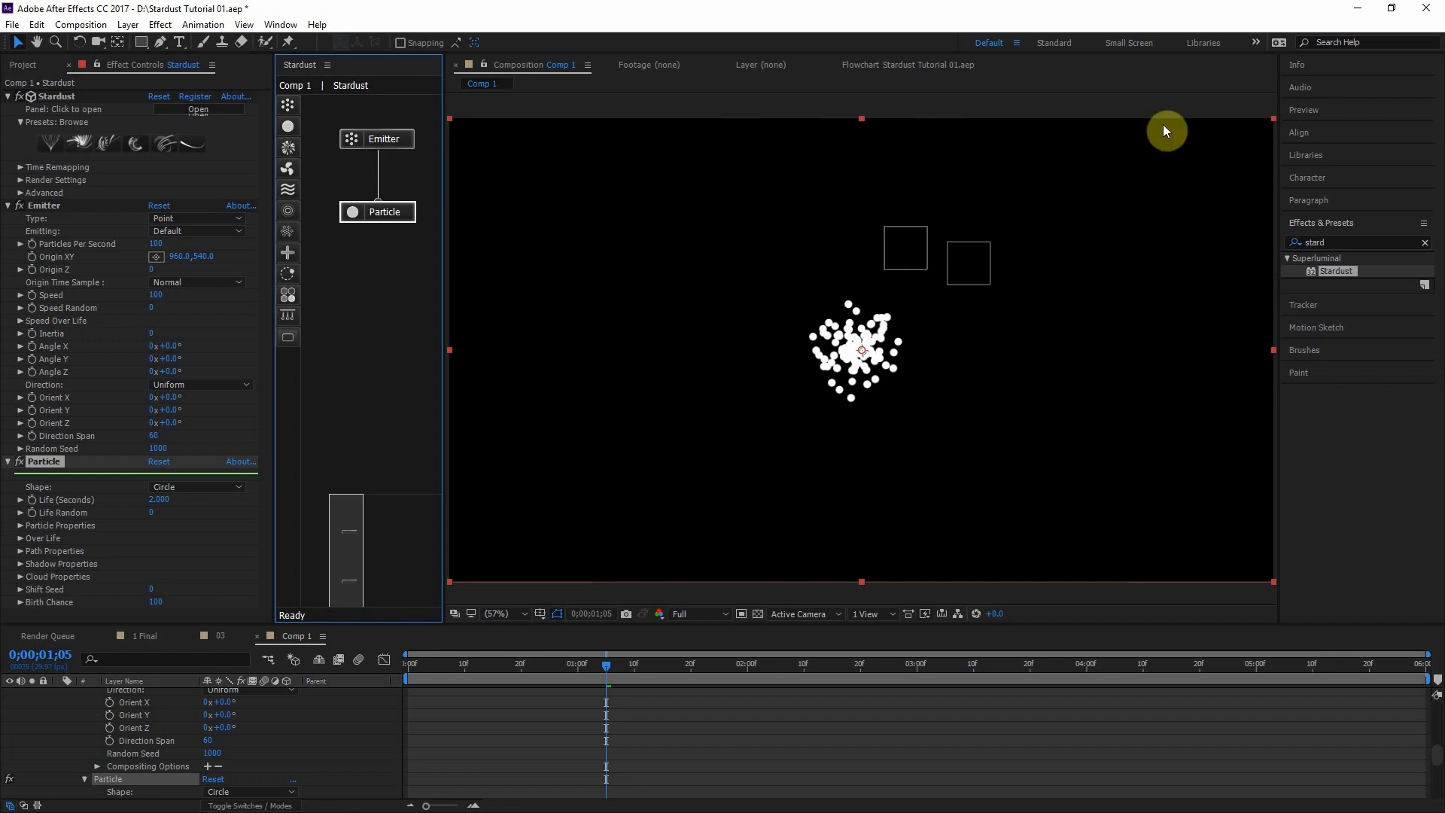
Bring the Superluminal website into view, look at the Stardust free trial option and move the browser away
drag(1444, 191, 662, 78)
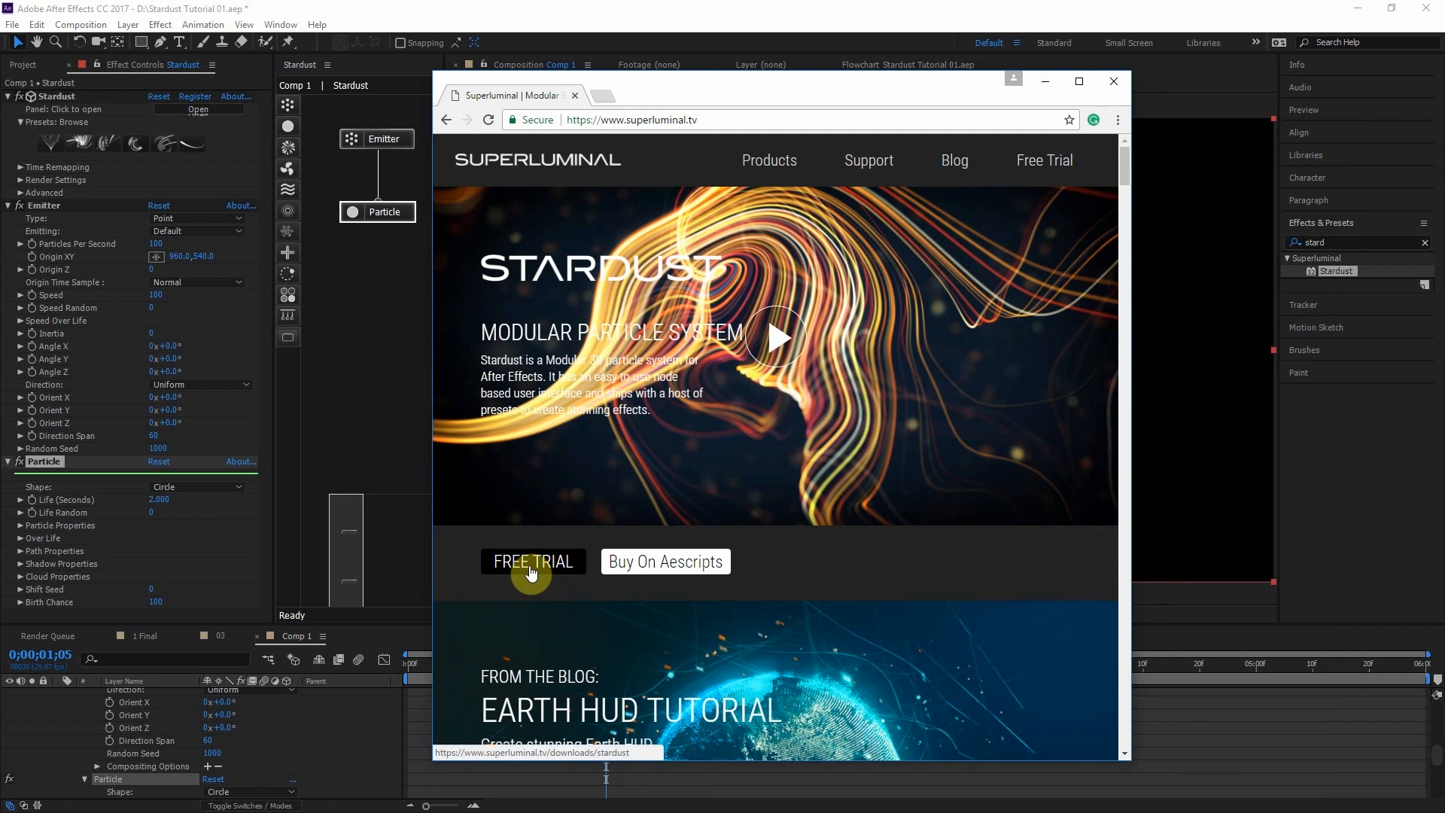
drag(677, 87, 1441, 83)
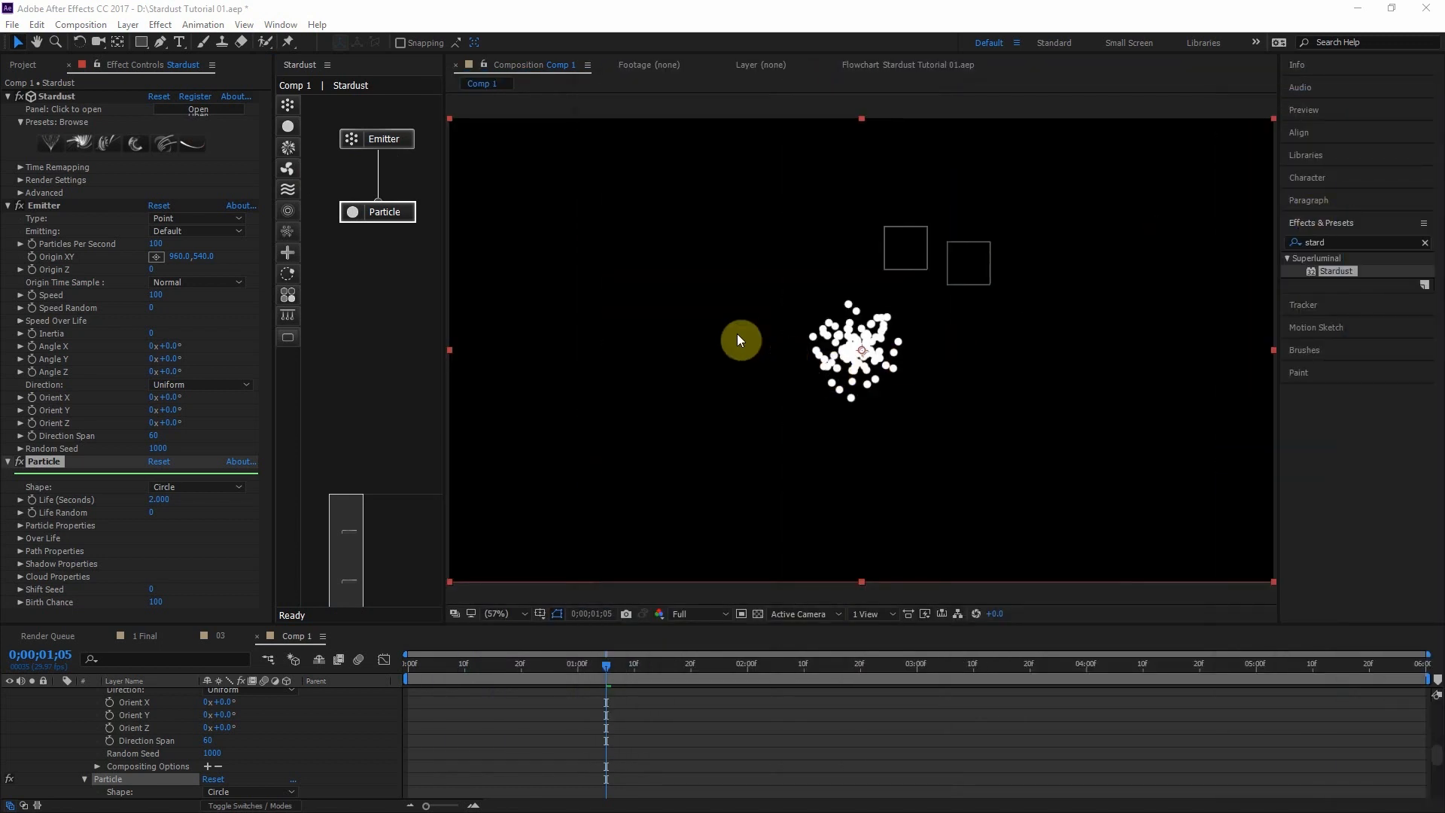
Move the Particle node further below the Emitter node and disconnect the two nodes
drag(387, 213, 391, 244)
click(394, 143)
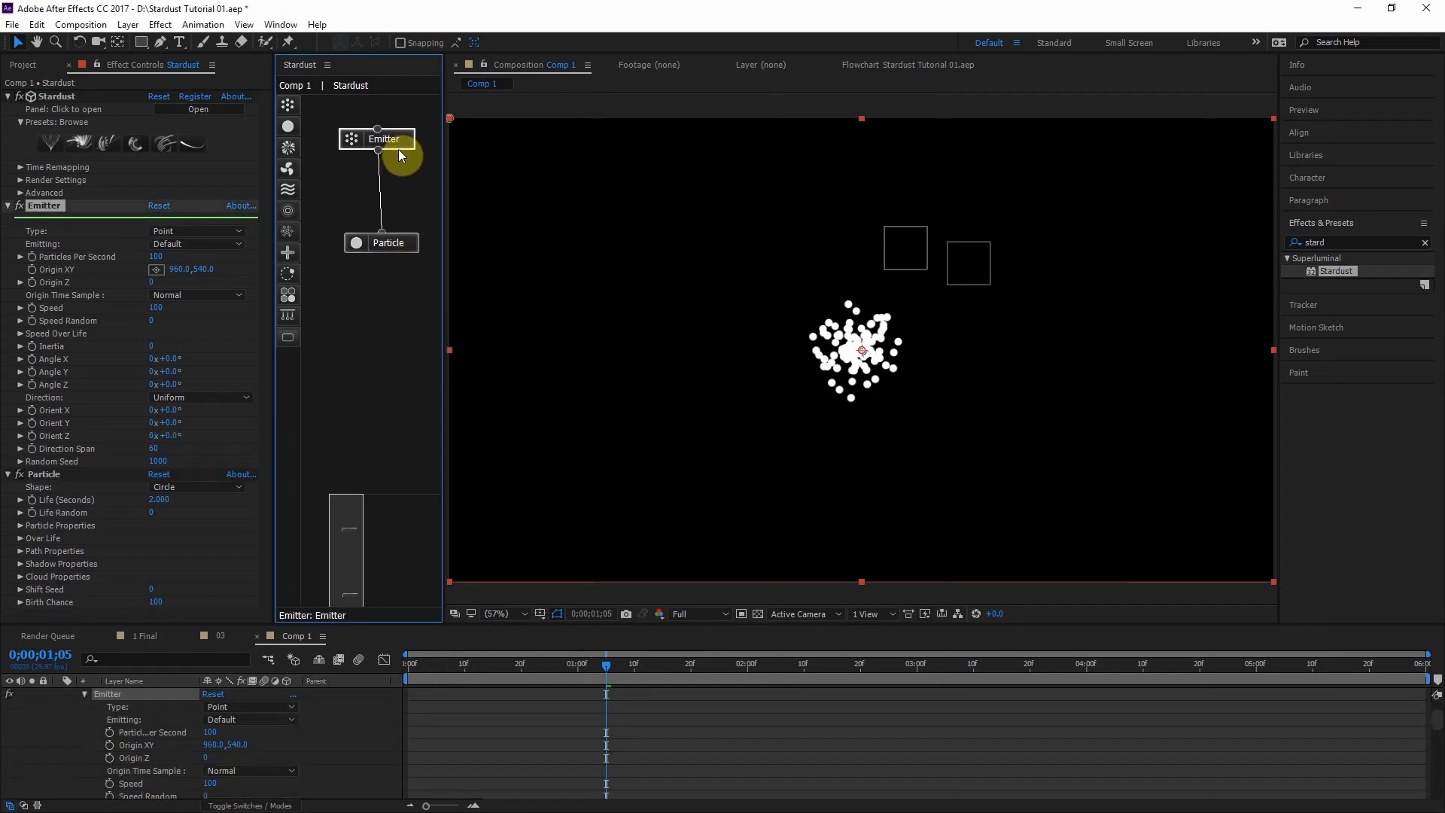
click(405, 246)
drag(387, 198, 383, 194)
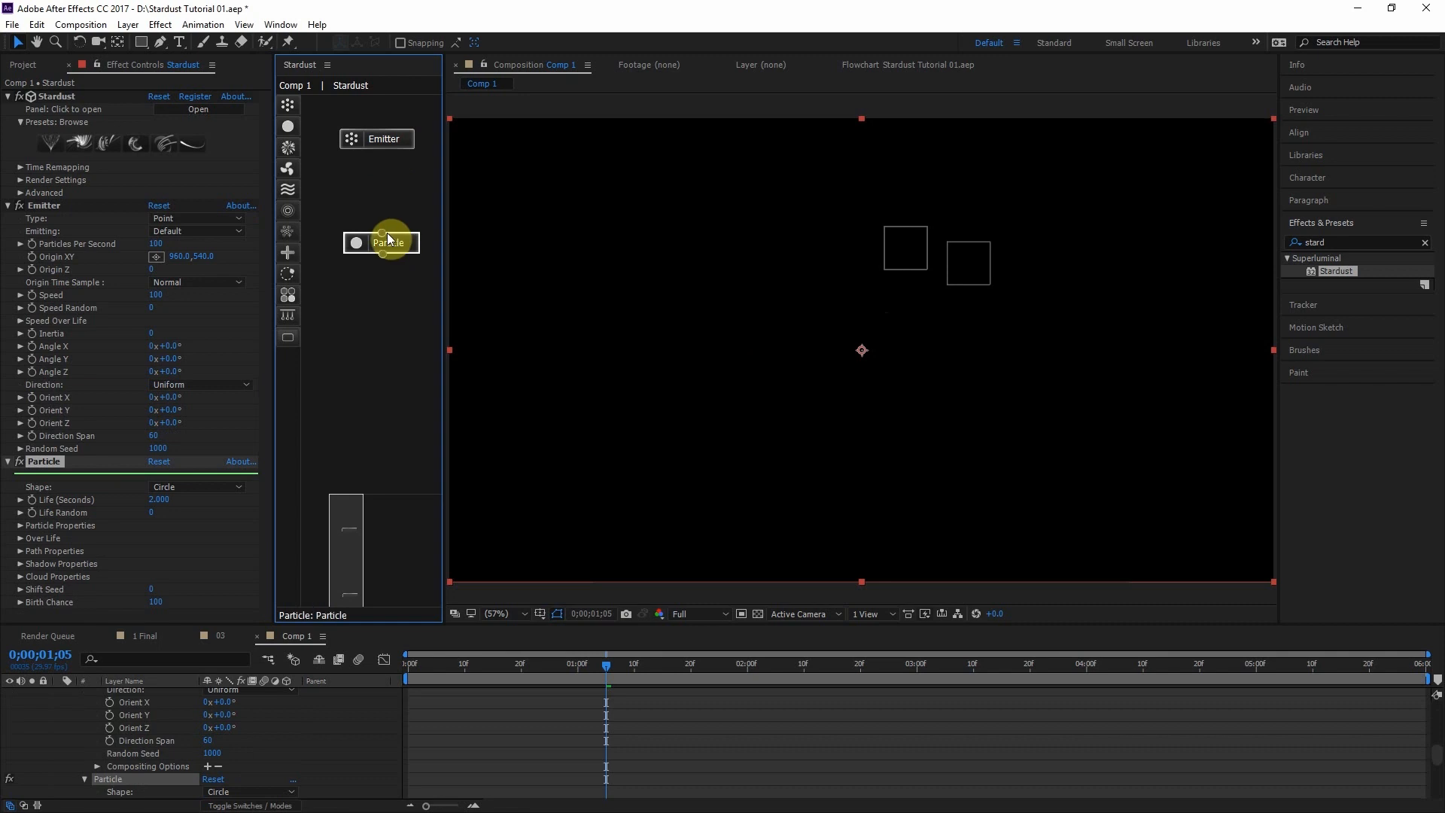
Reconnect the Emitter node to the Particle node and move the Particle node slightly closer to the Emitter
drag(381, 142, 381, 145)
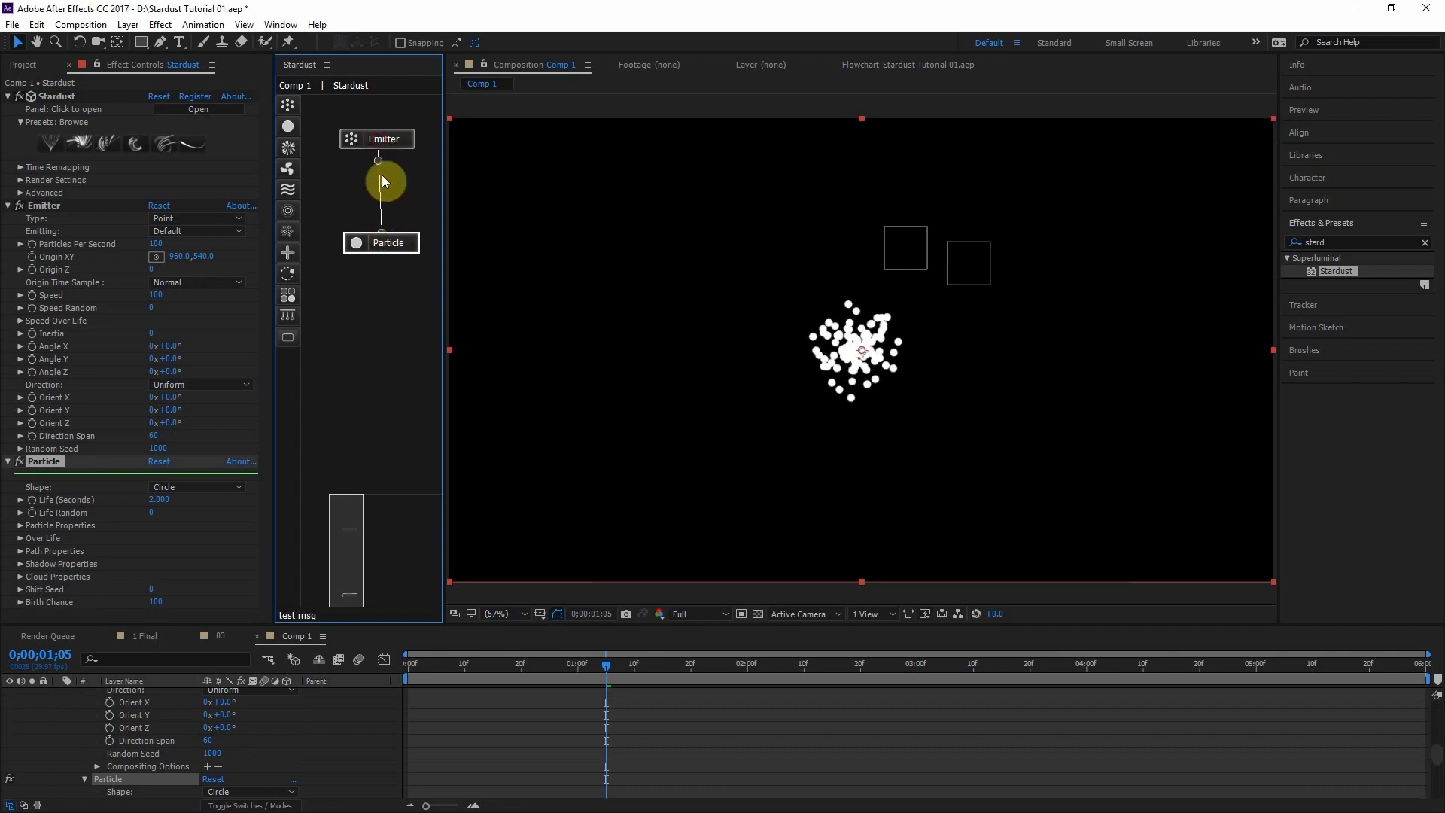
click(395, 139)
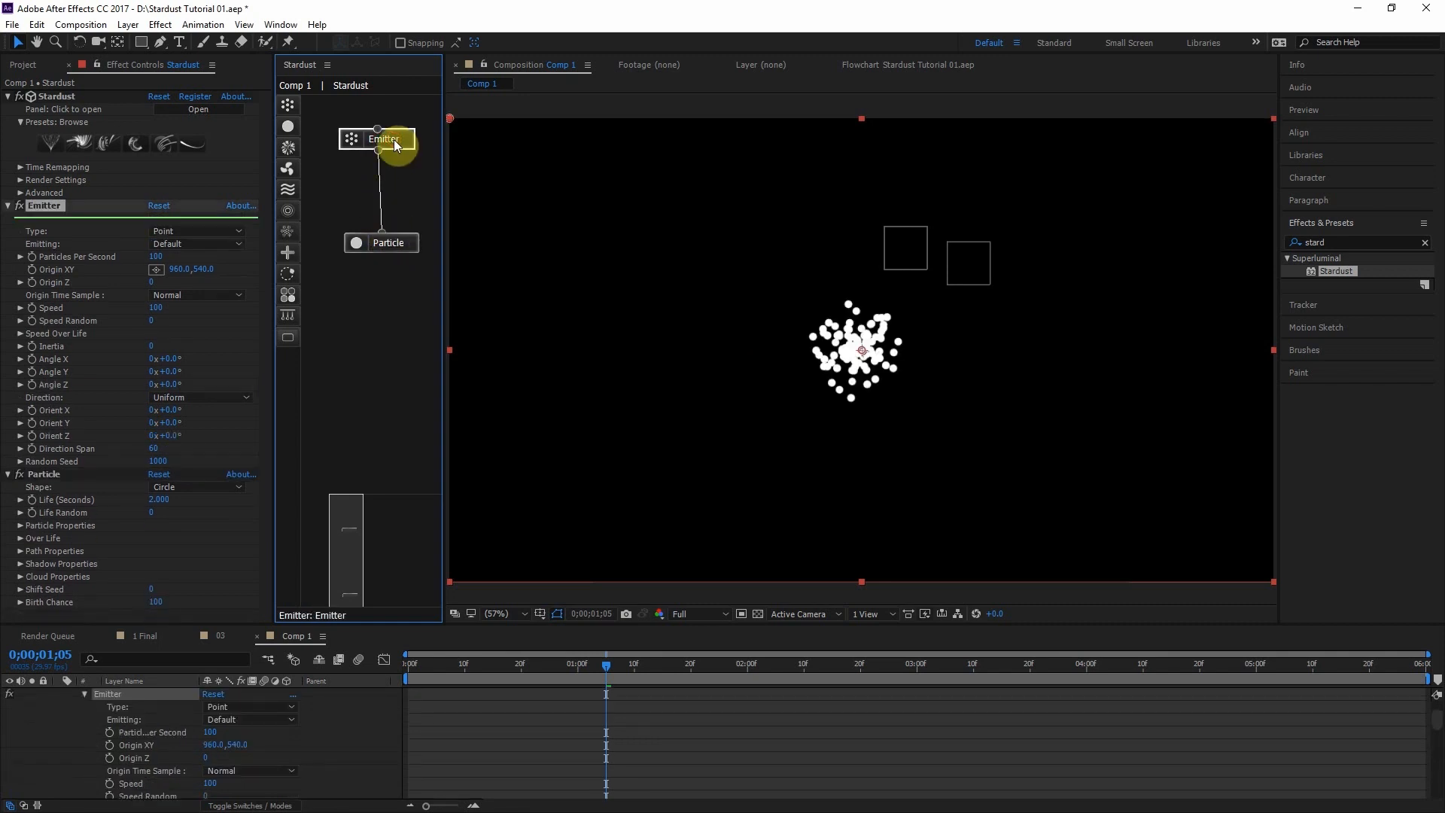
click(403, 245)
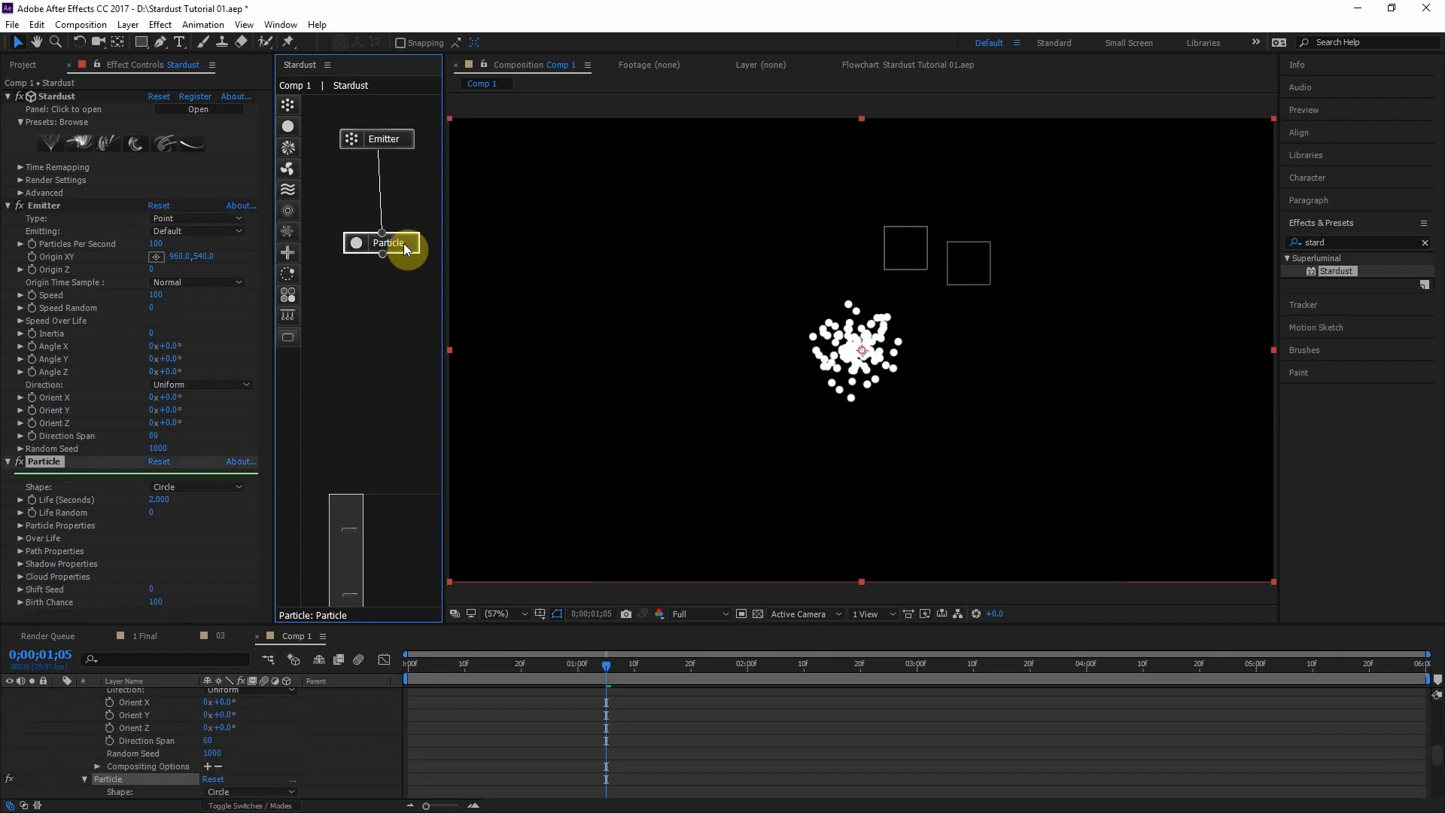
drag(404, 246, 398, 233)
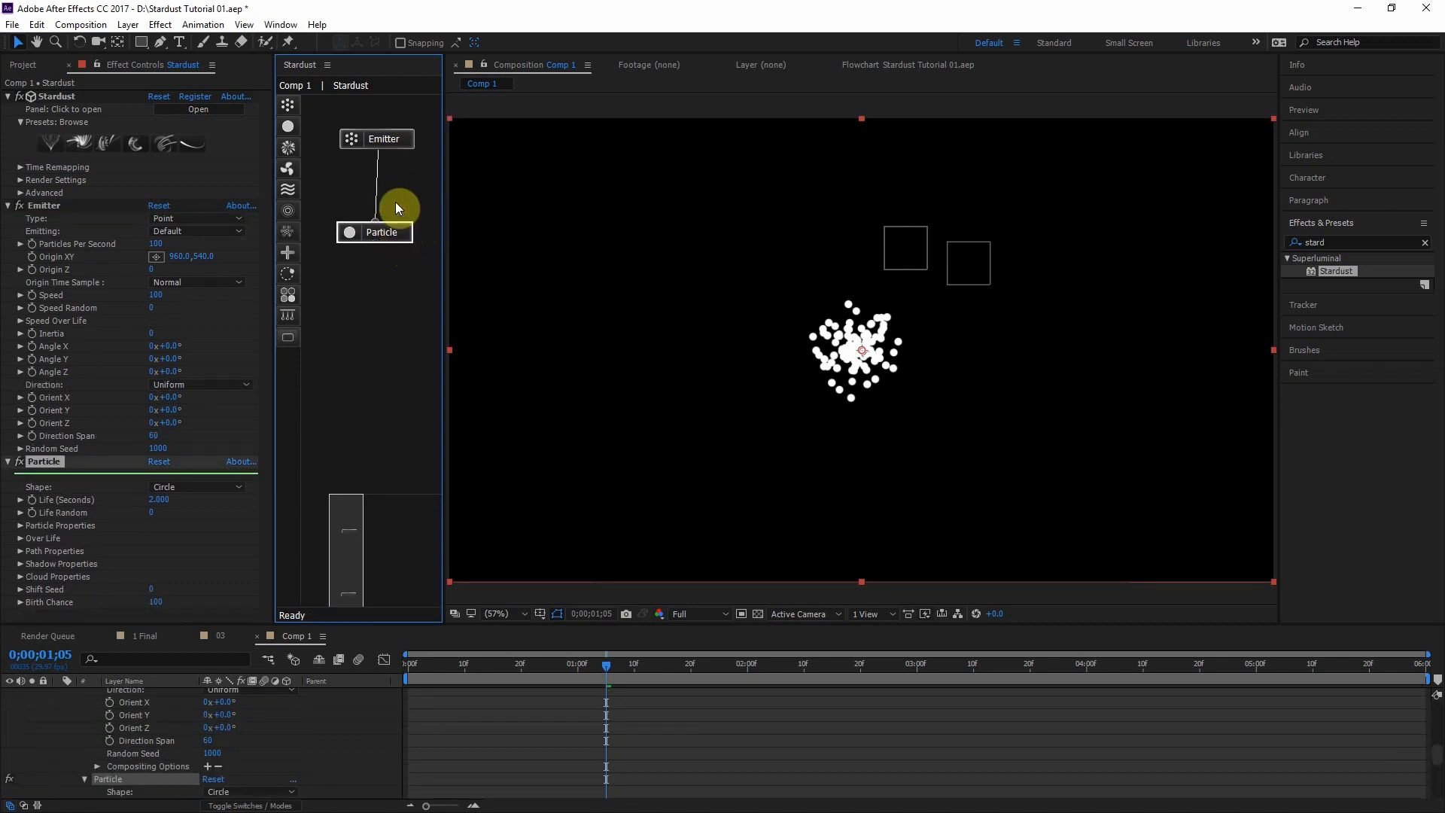
Collapse the Emitter, Particle and Stardust property groups in the effect controls
click(7, 206)
click(8, 218)
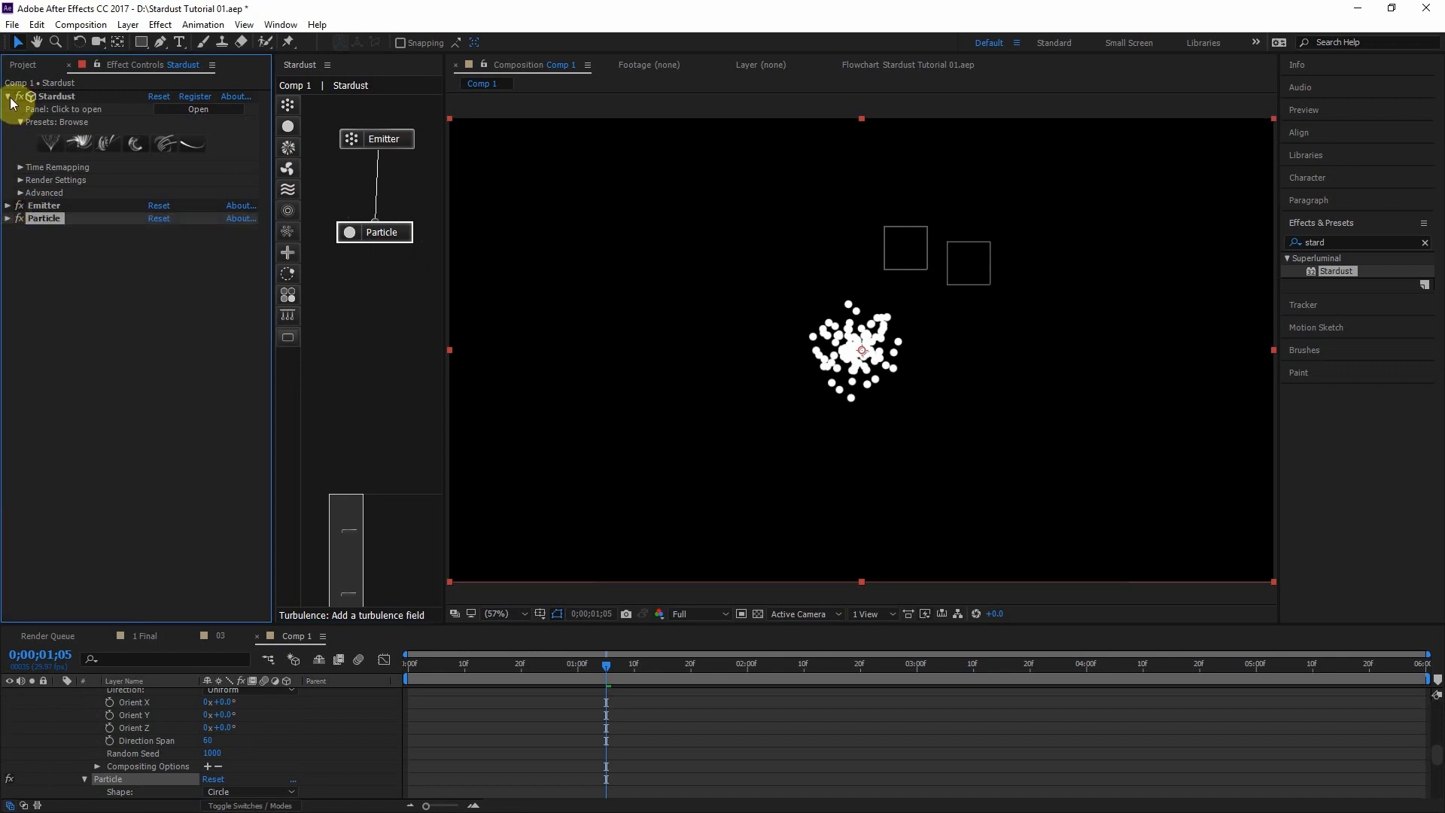
click(7, 96)
click(68, 239)
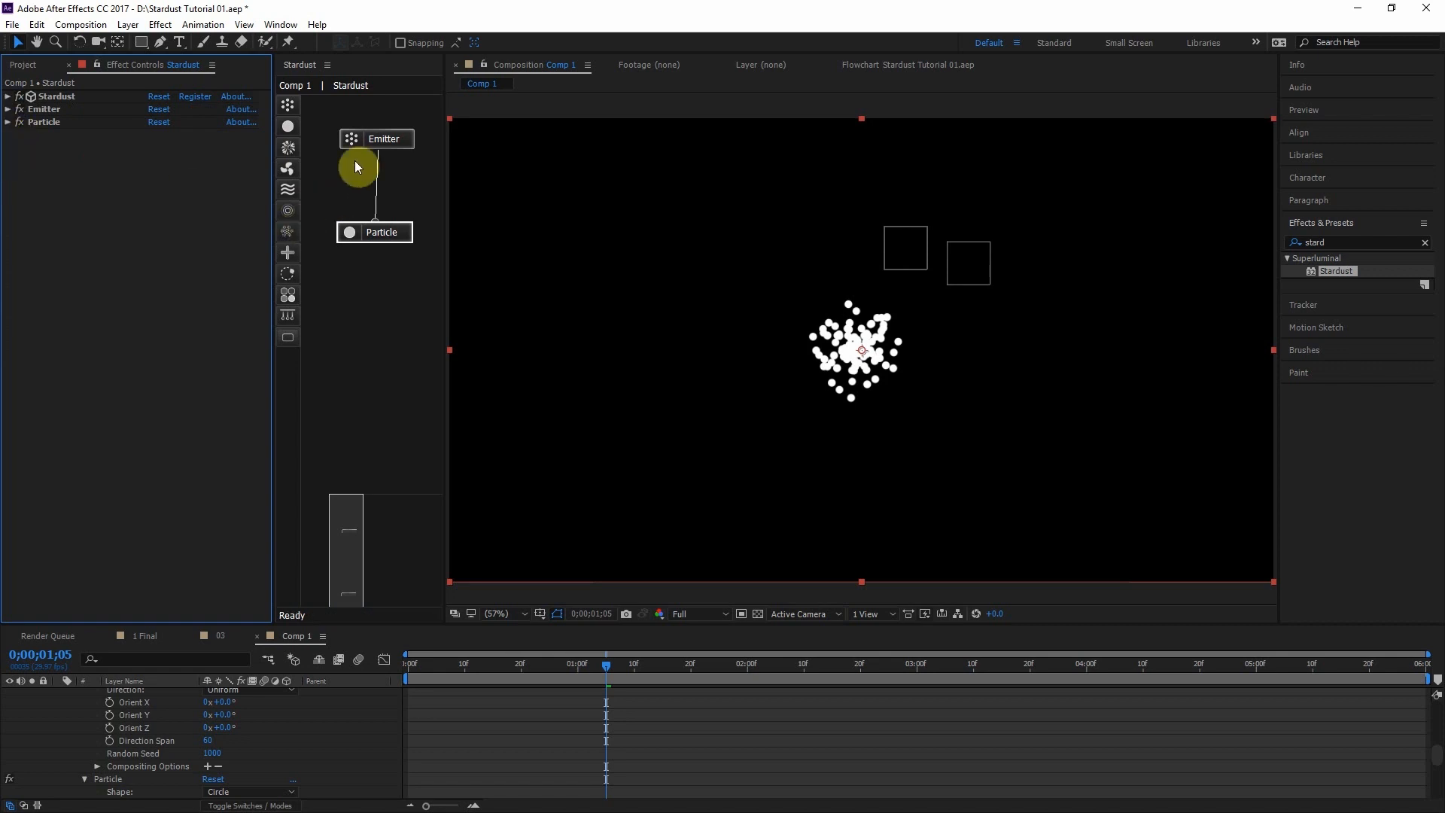
Show the Emitter and Particle properties through their nodes, leaving the Emitter node selected
click(394, 138)
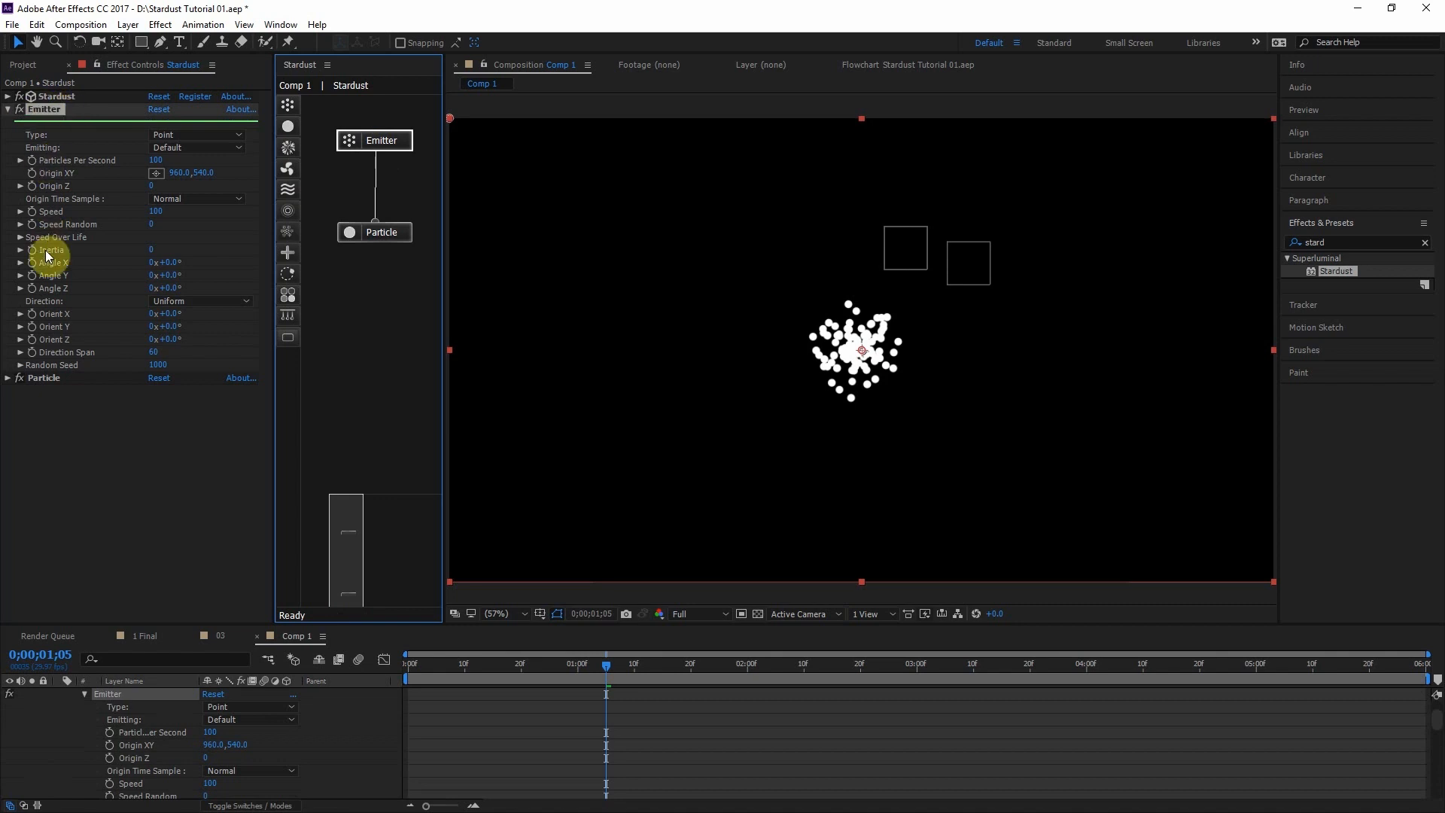
click(393, 232)
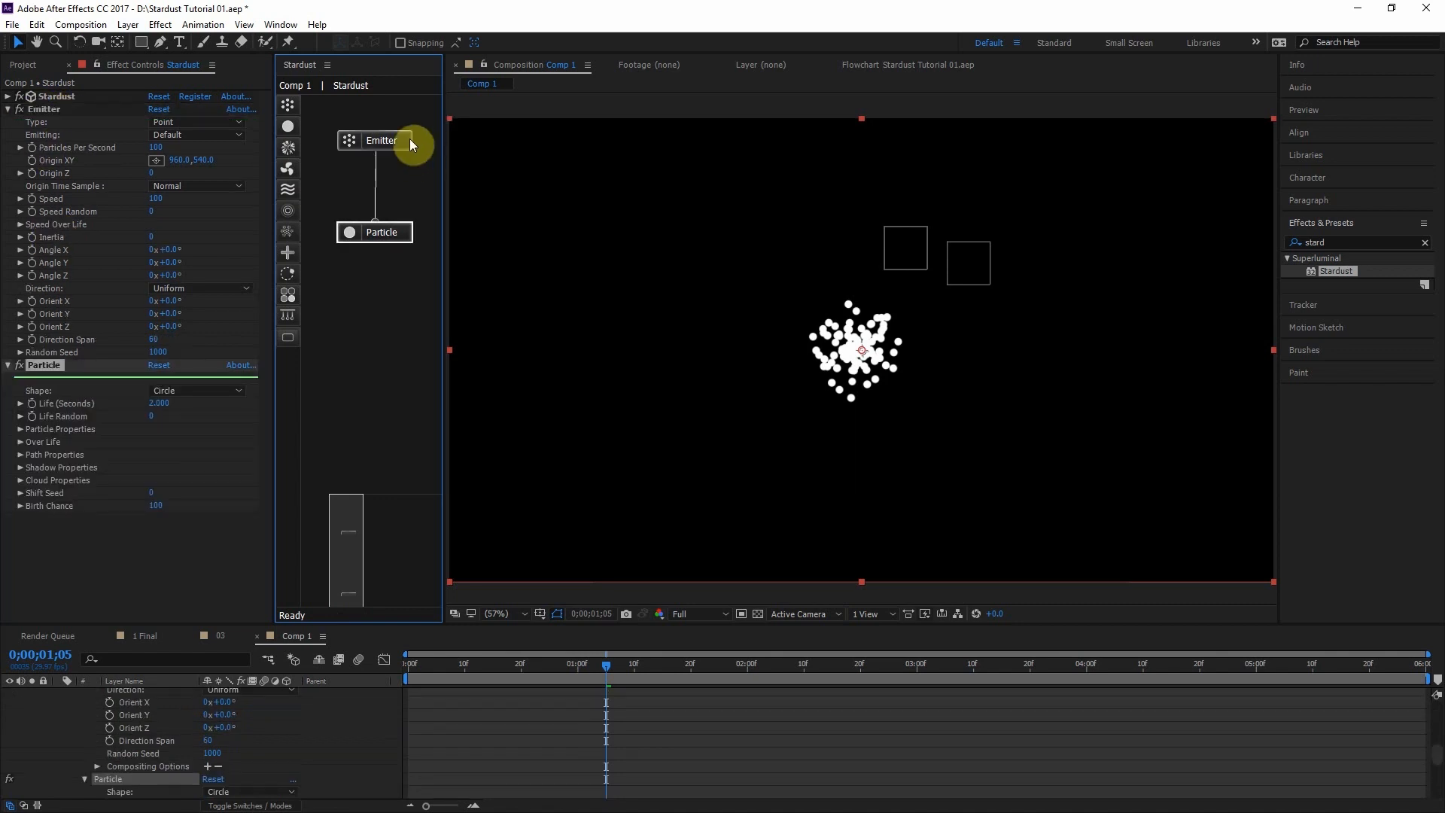
click(399, 138)
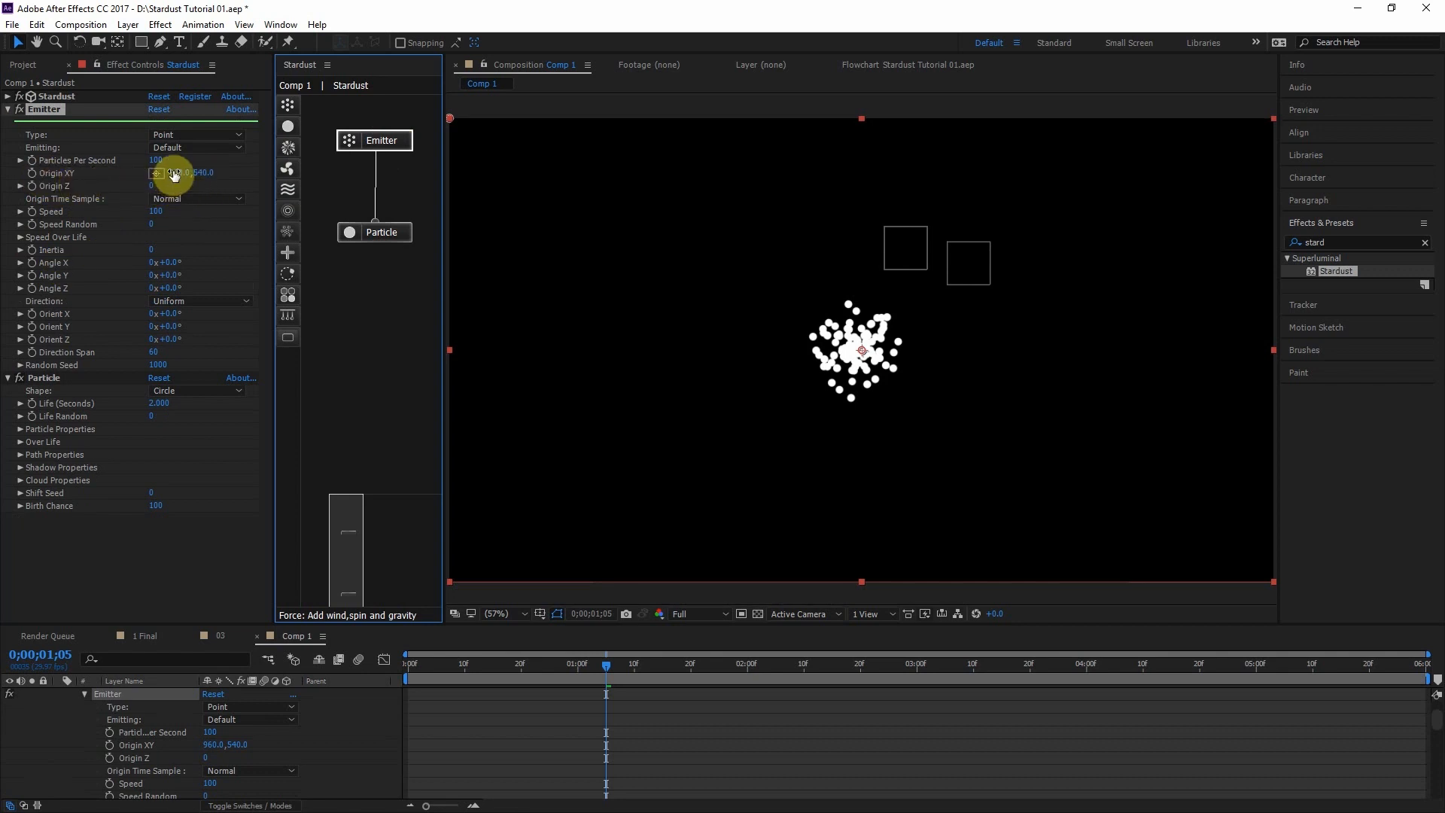
Set the Emitter's Origin XY to about 808, 326 and scrub the timeline to 0;00;01;28
drag(173, 174, 111, 689)
click(413, 735)
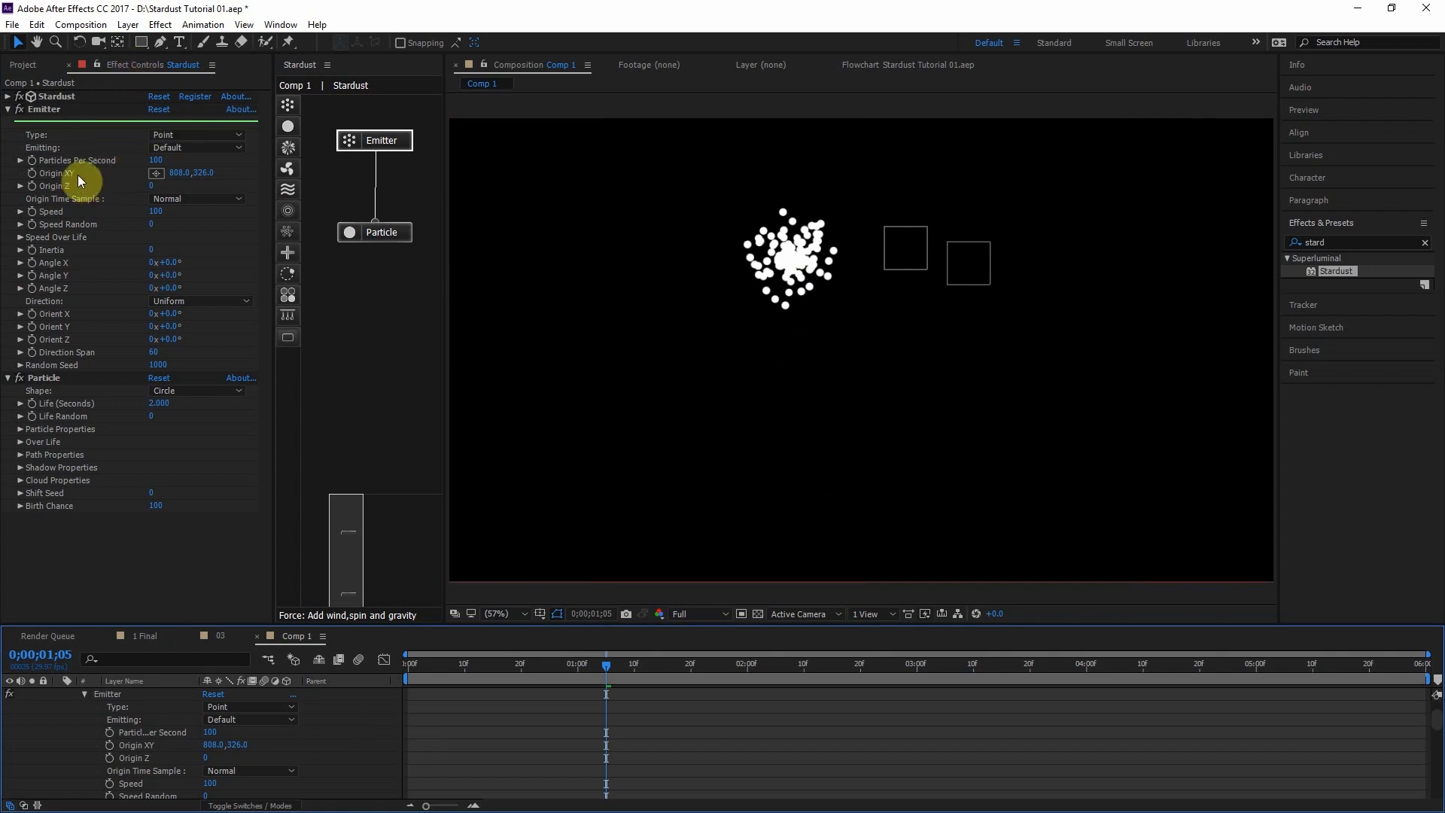
drag(635, 666, 736, 659)
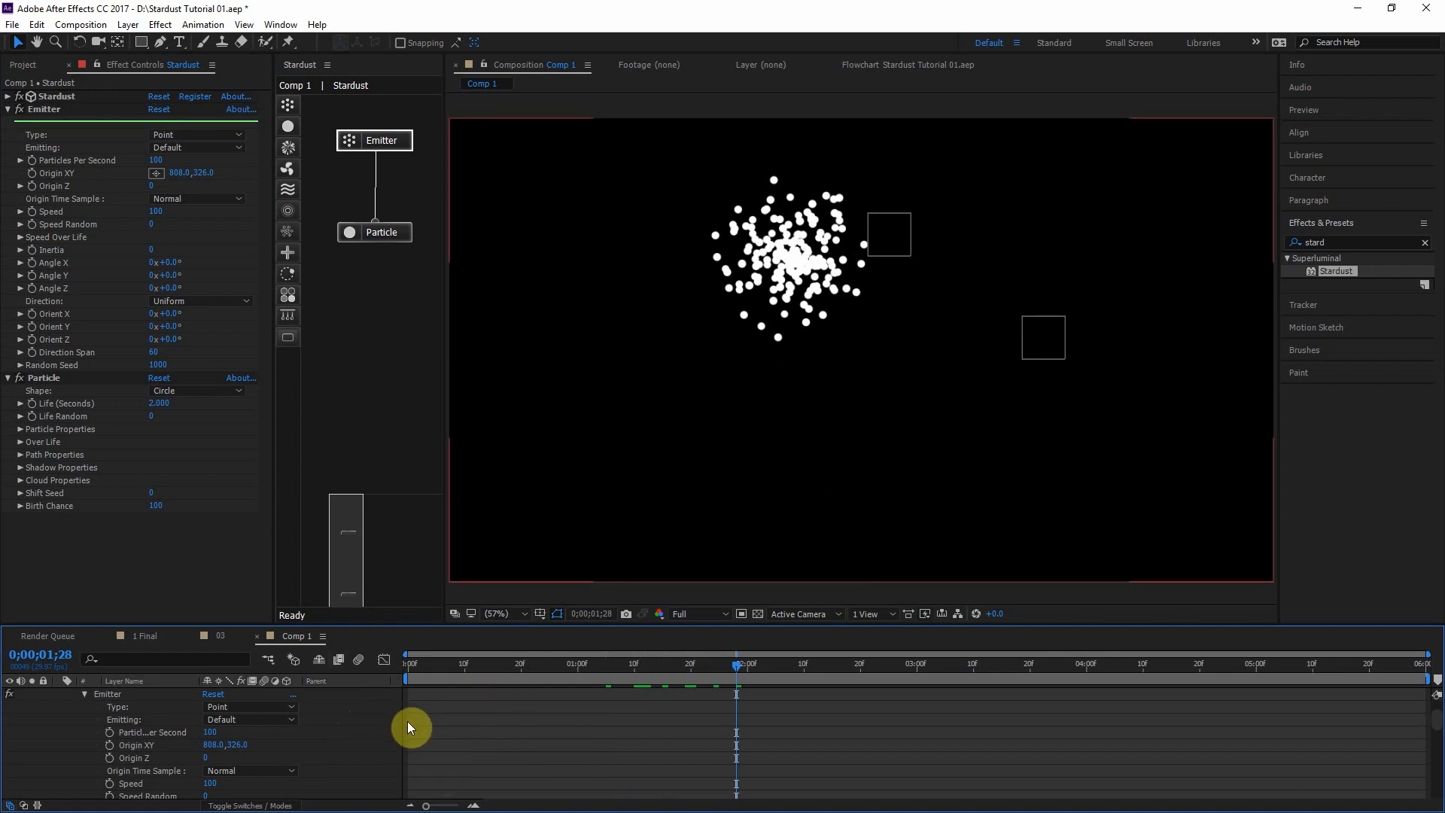
Link the Emitter's Origin XY to the Particle Motion null's Position with an expression, working in the maximized timeline
key(grave)
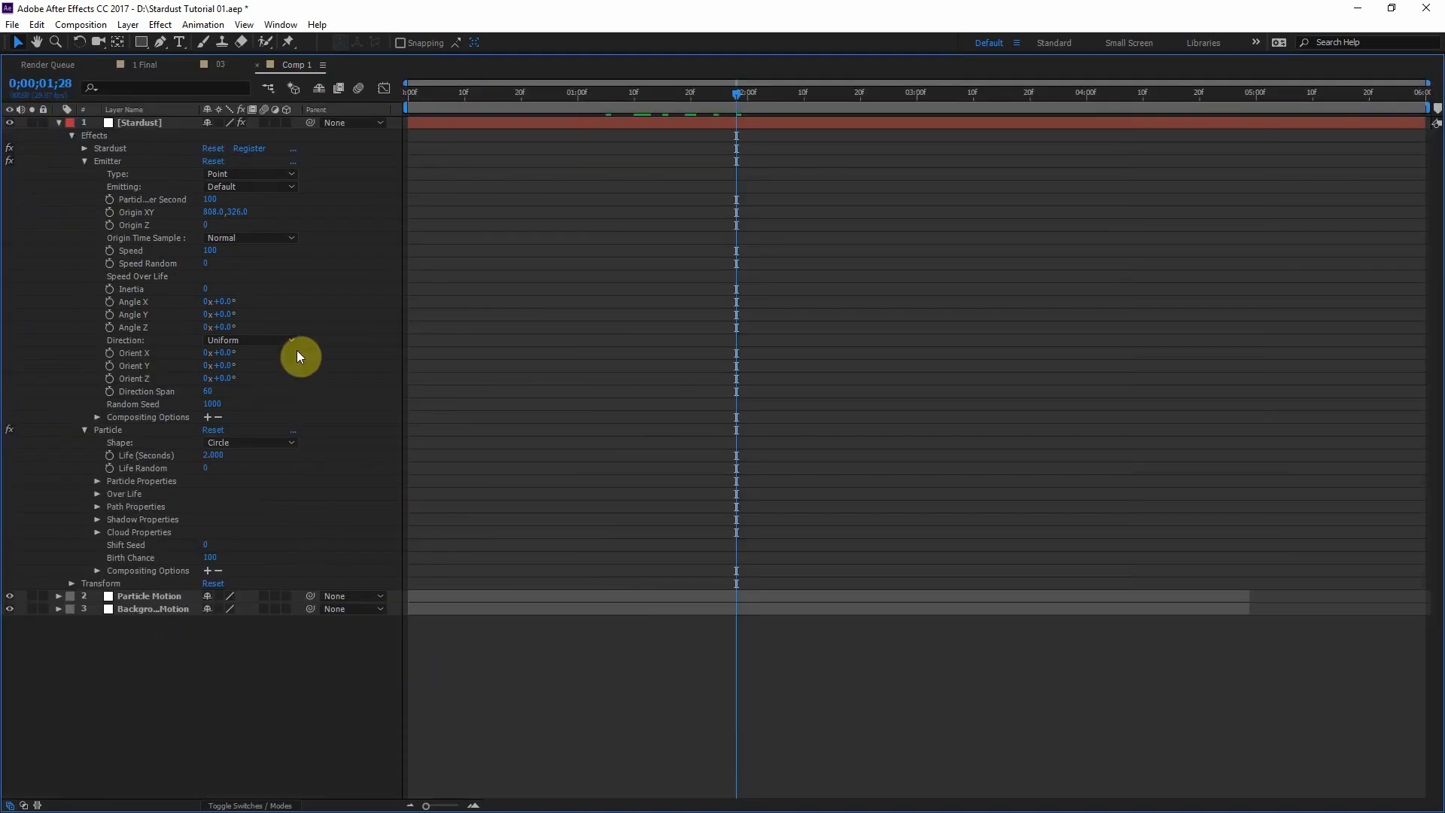
click(173, 596)
key(p)
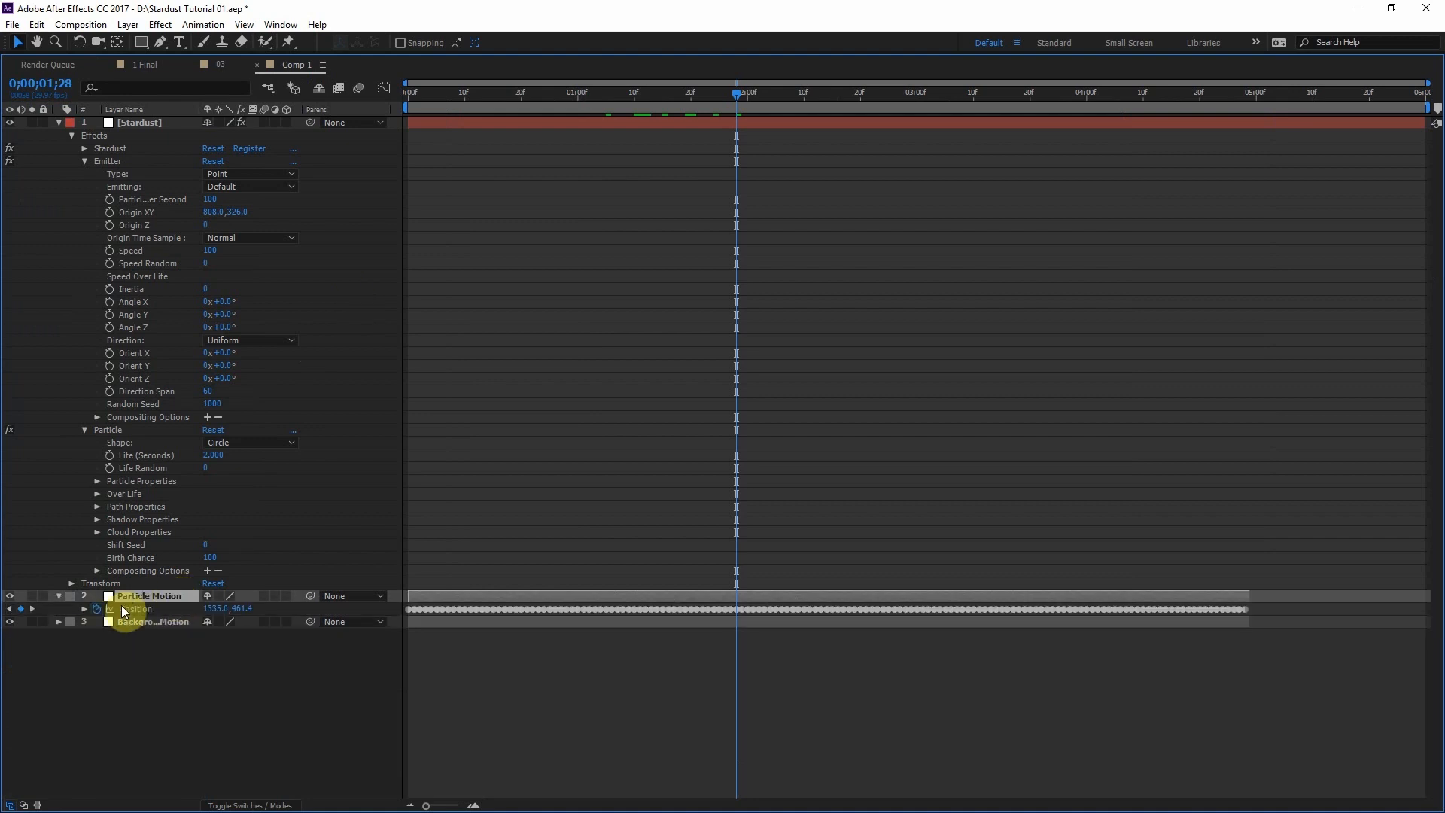
click(385, 443)
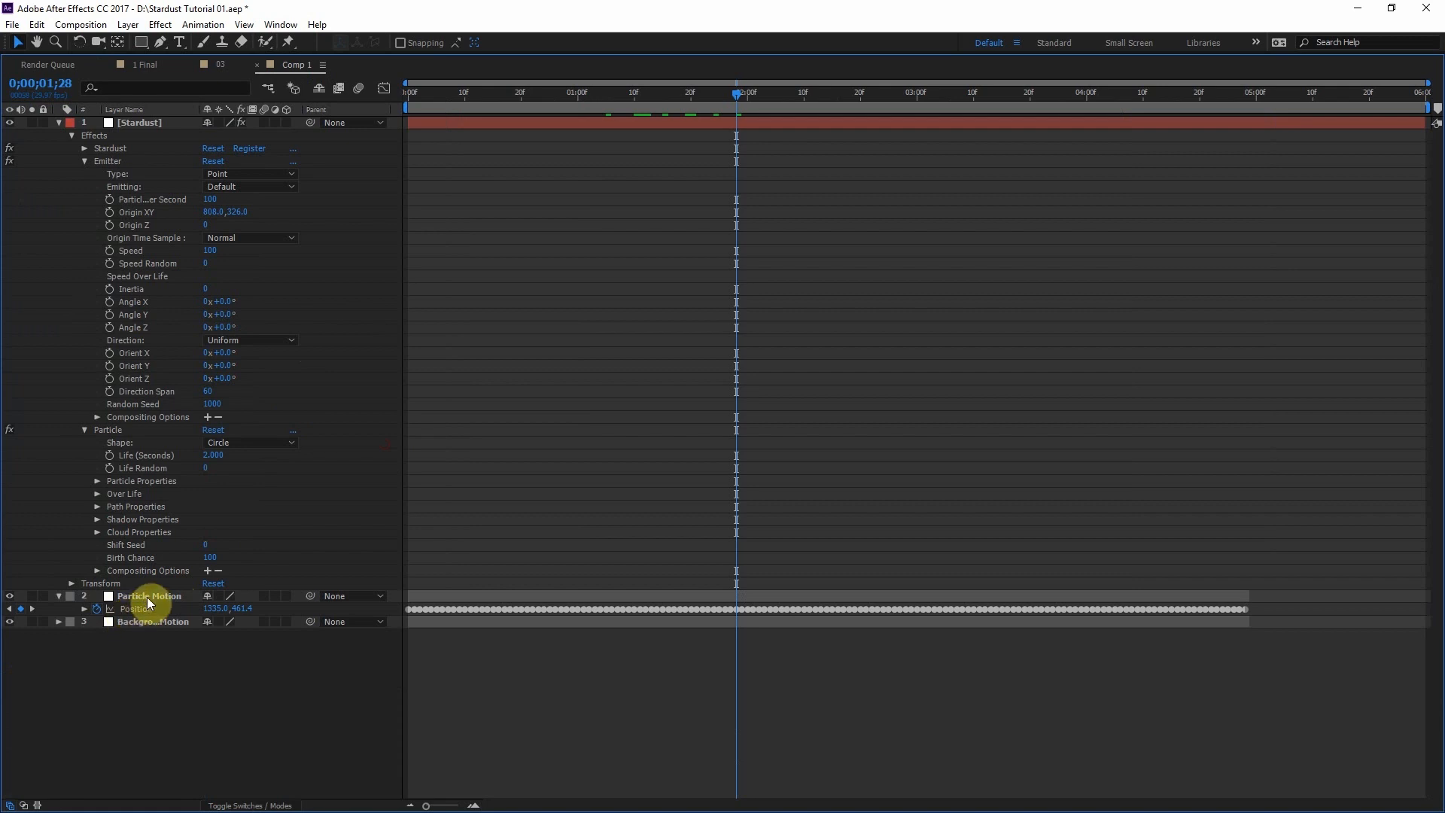
alt+click(110, 213)
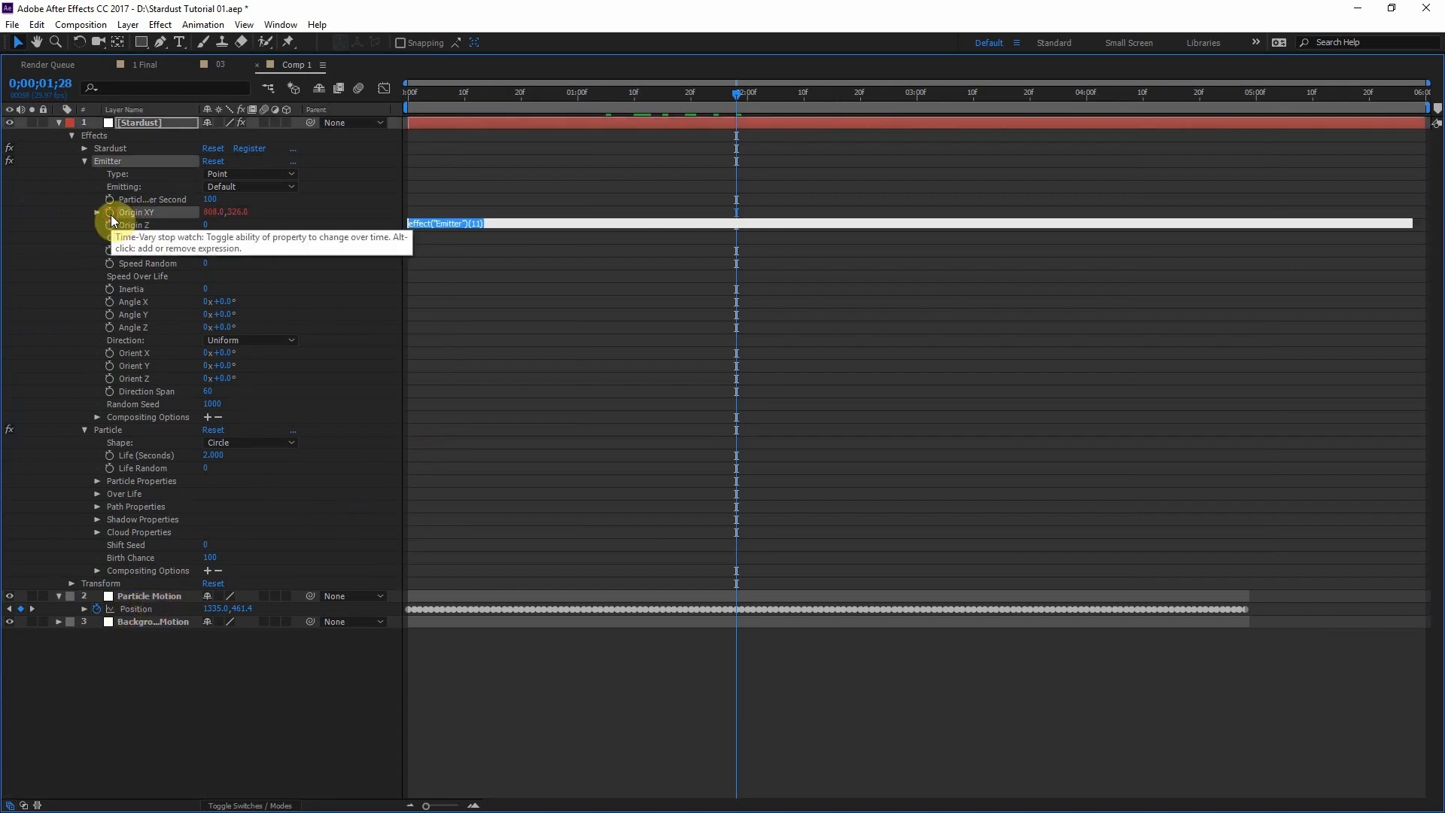
drag(234, 277, 138, 619)
click(344, 358)
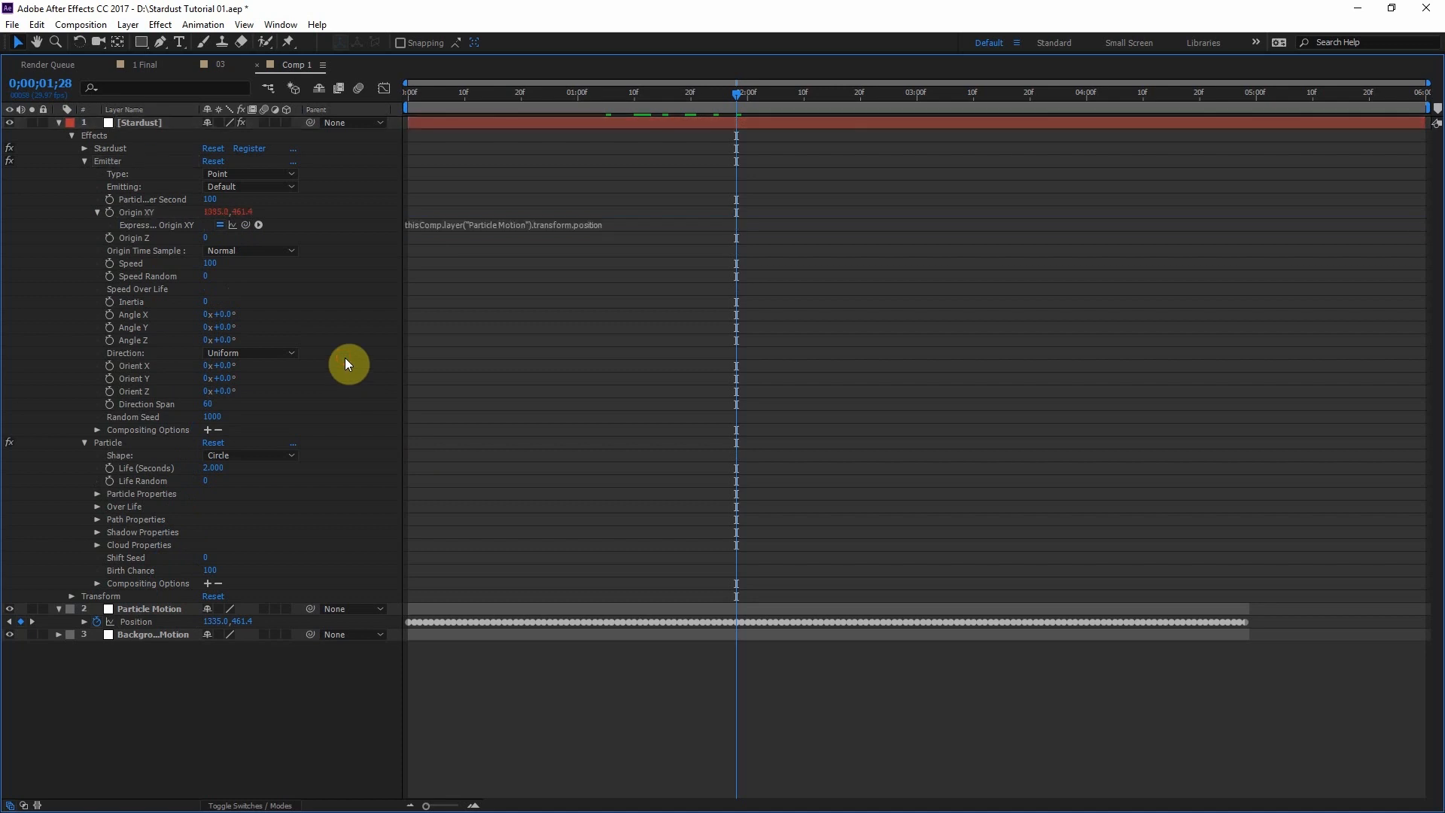
key(grave)
Scrub the timeline to 0;00;03;12 and set the Particle's Size to 3 pixels
drag(674, 672, 984, 616)
click(45, 110)
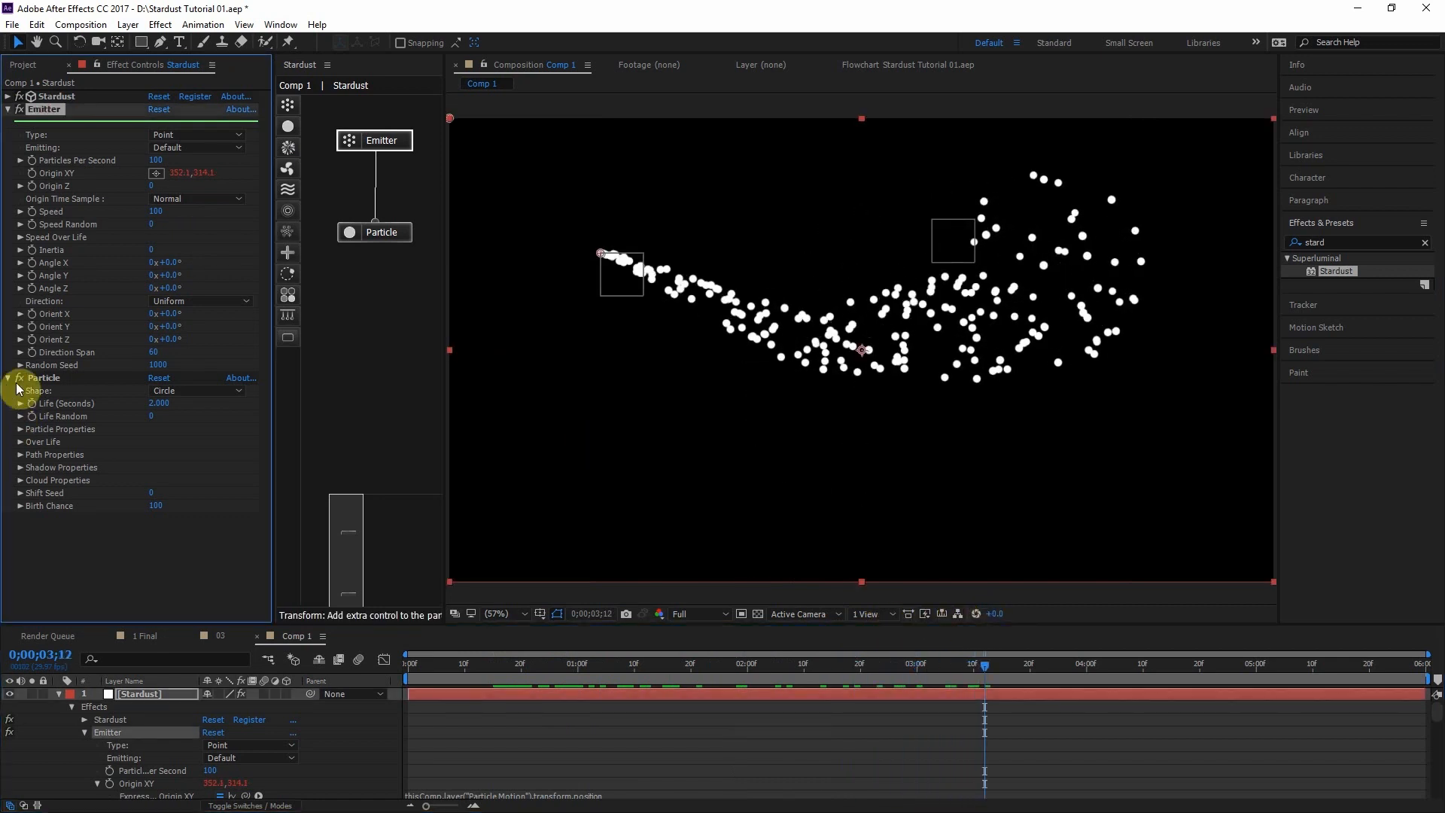
click(21, 429)
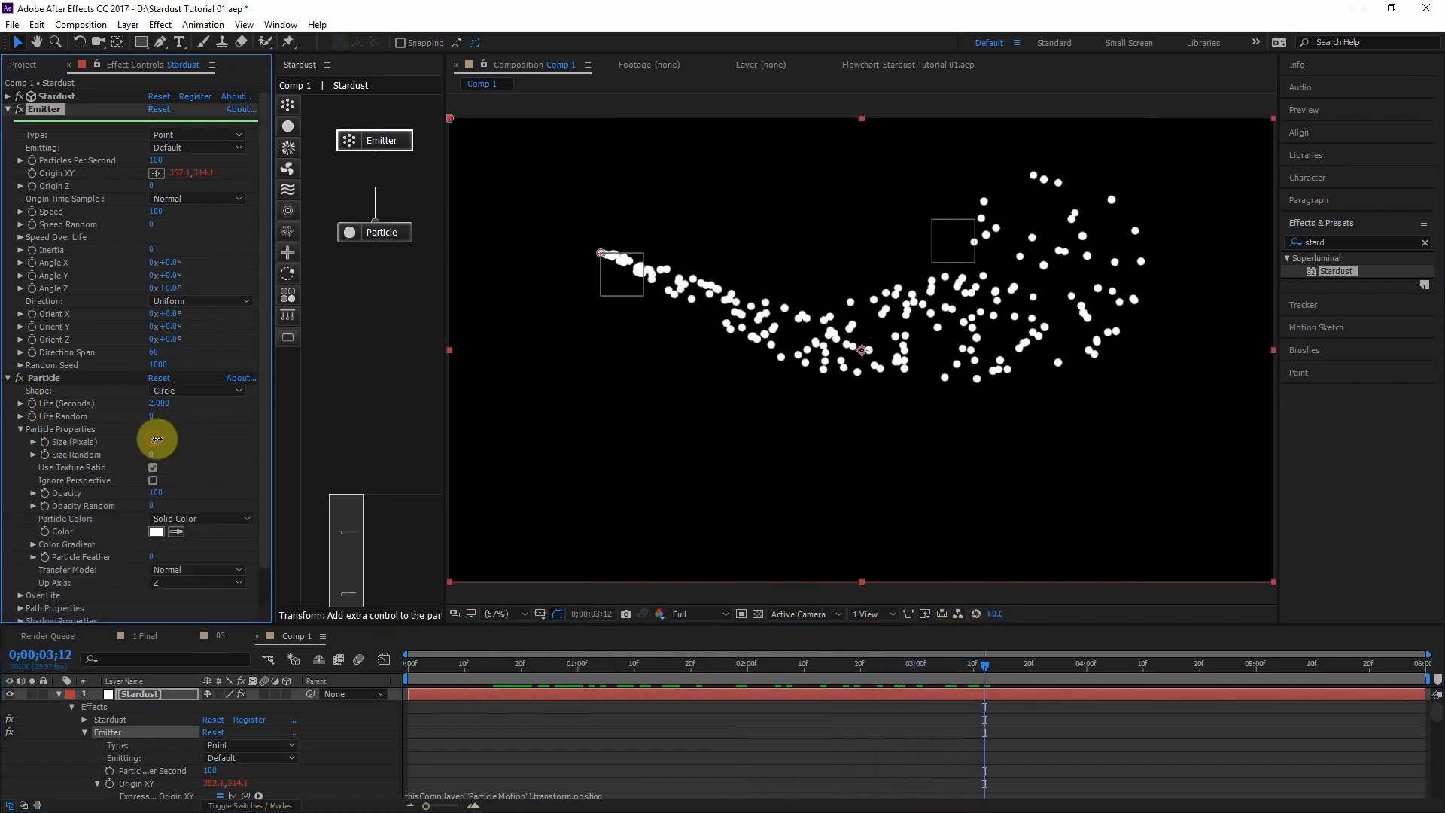
mouse_move(155, 441)
mouse_down()
mouse_move(167, 441)
mouse_move(151, 438)
mouse_up()
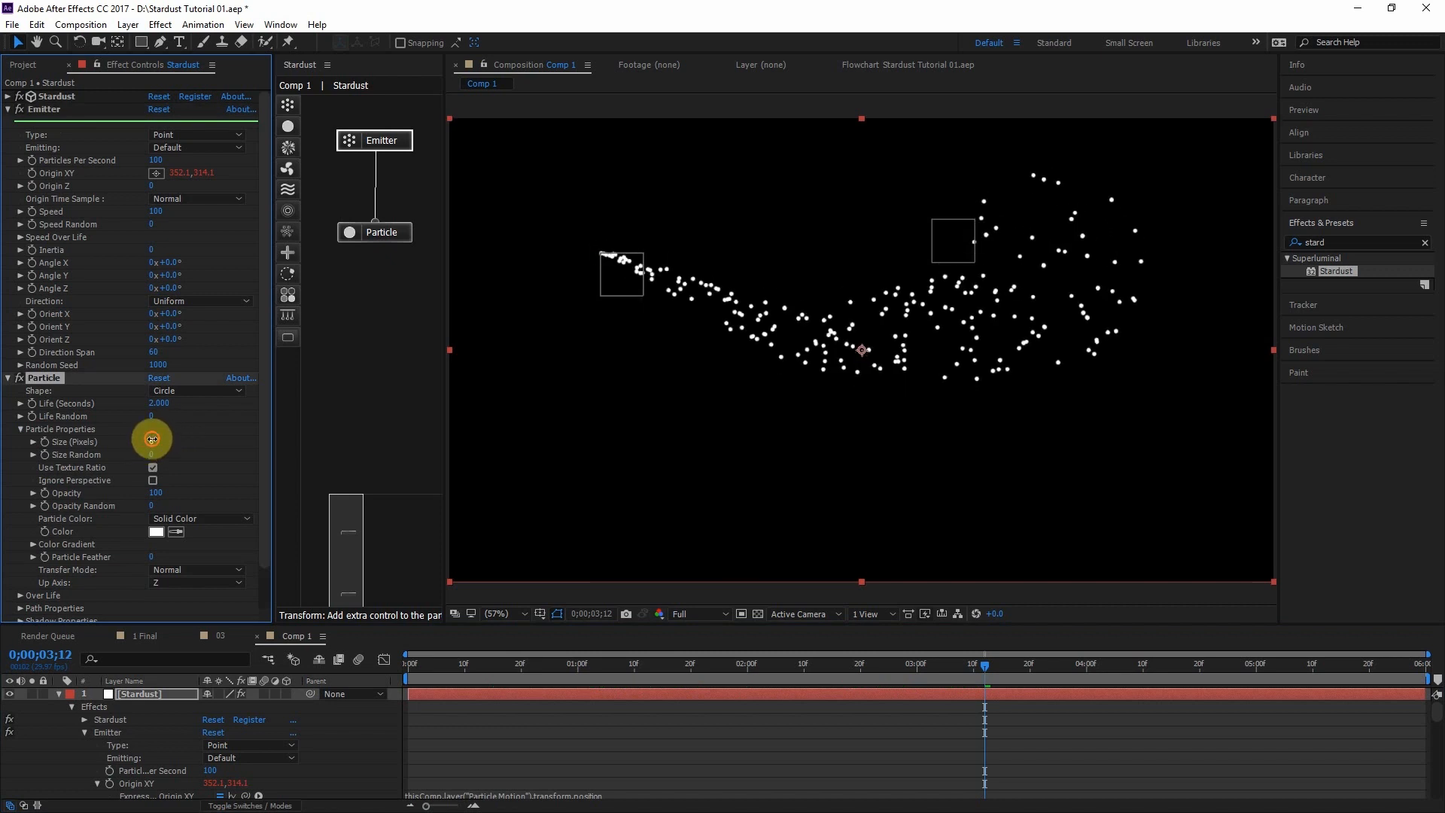
click(153, 438)
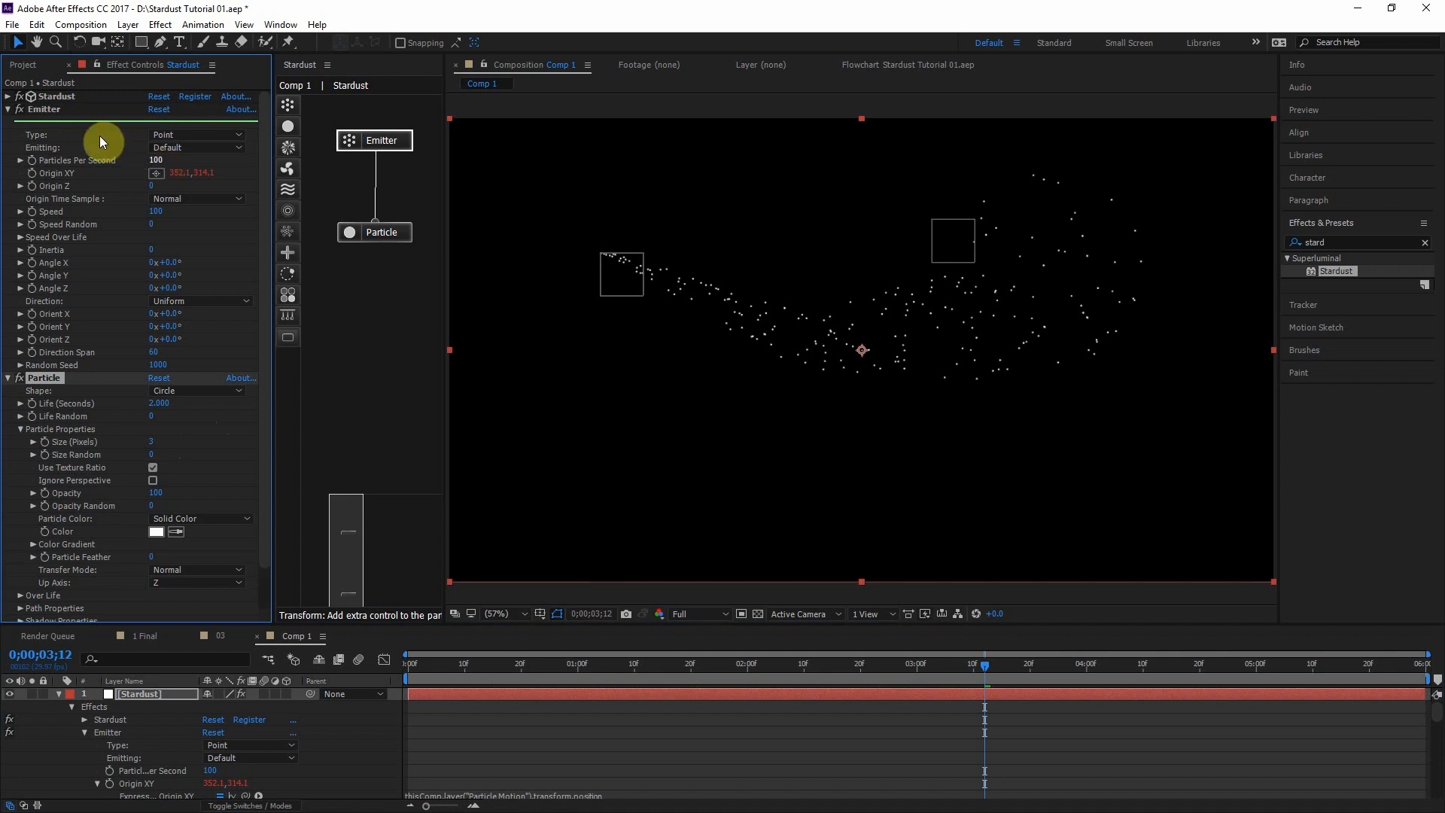
Set the Emitter's Particles Per Second to 10000 and raise its Speed to 200
click(41, 109)
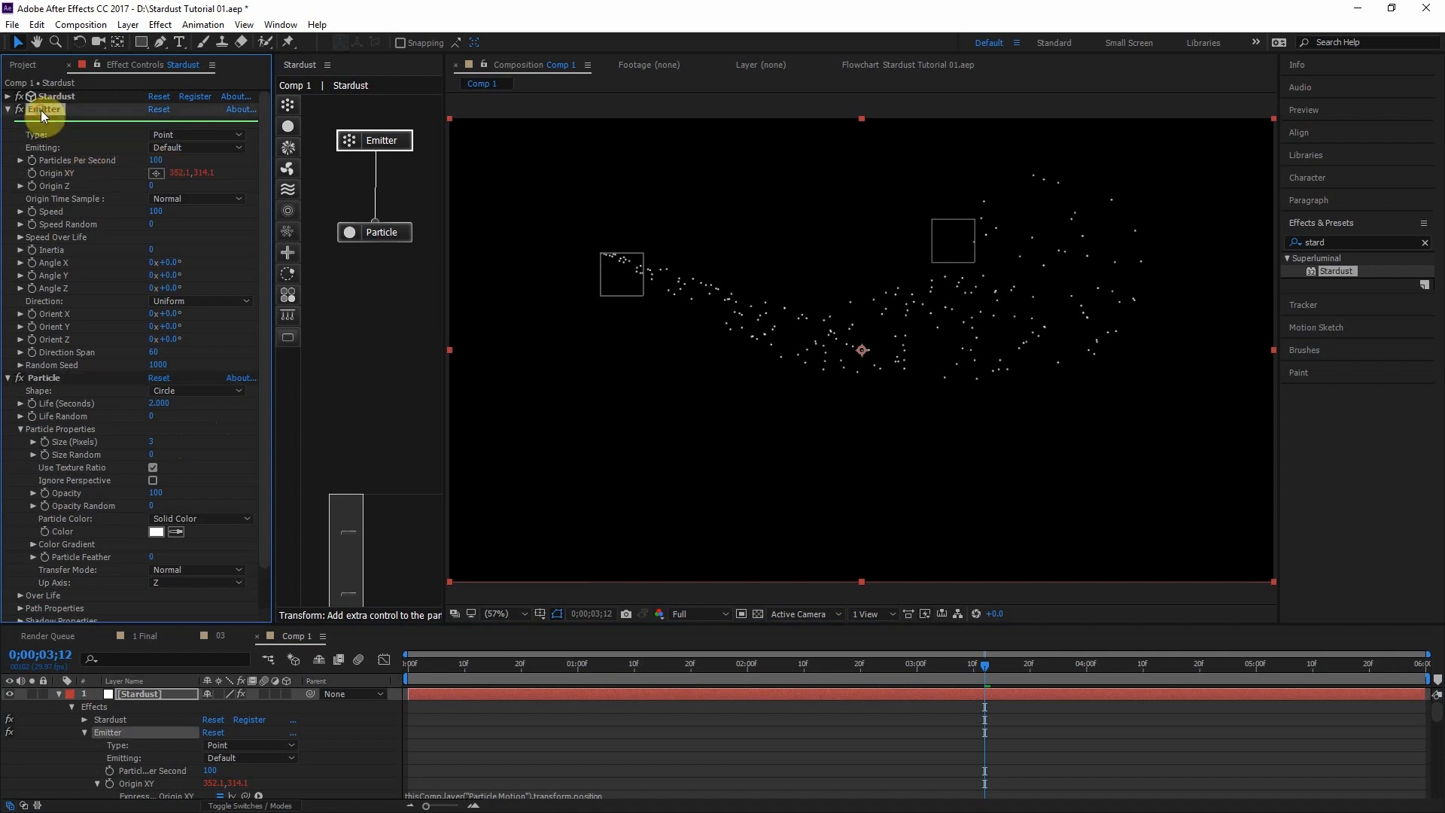
click(155, 160)
text(10000)
key(Return)
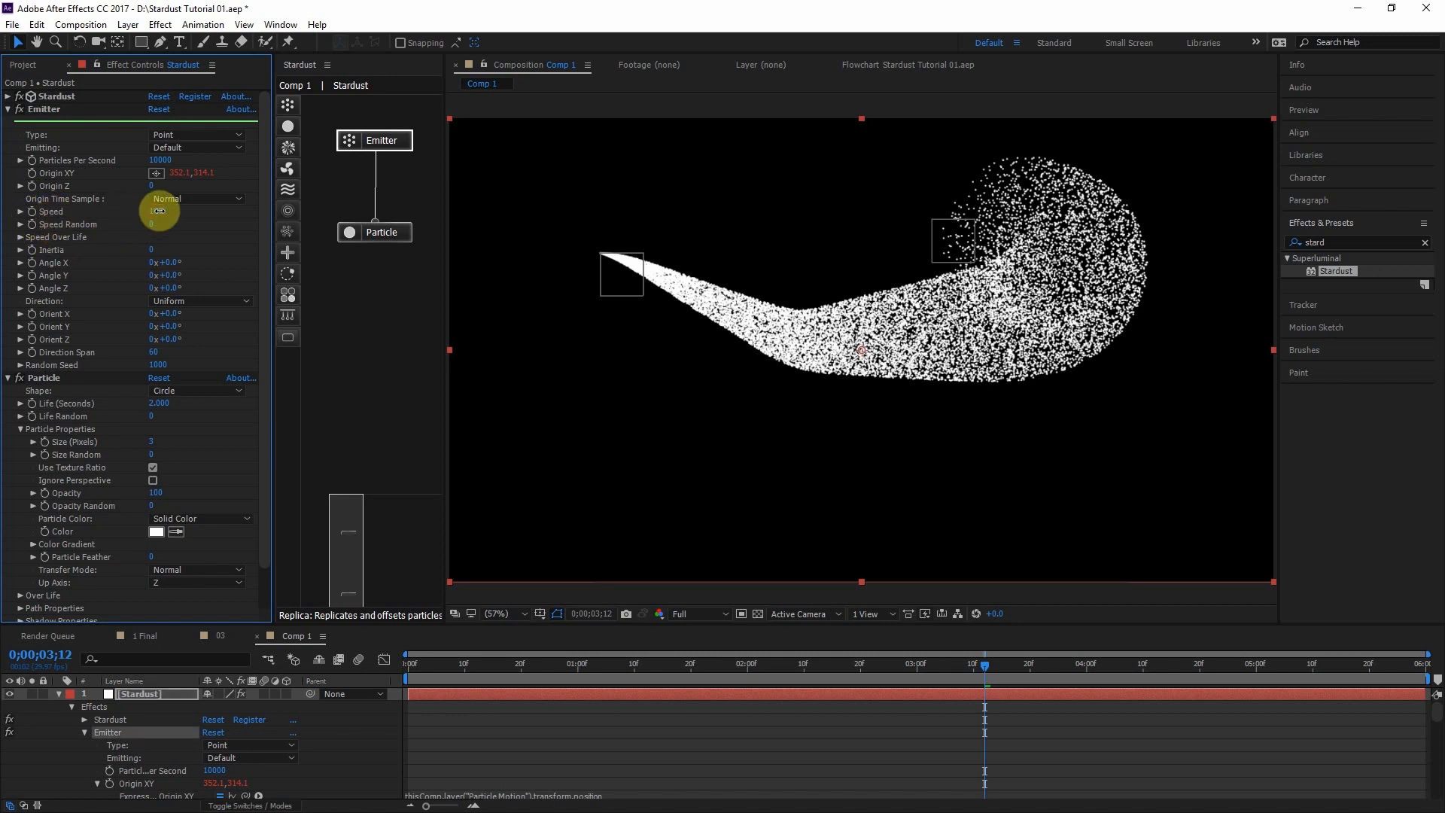
drag(155, 211, 159, 211)
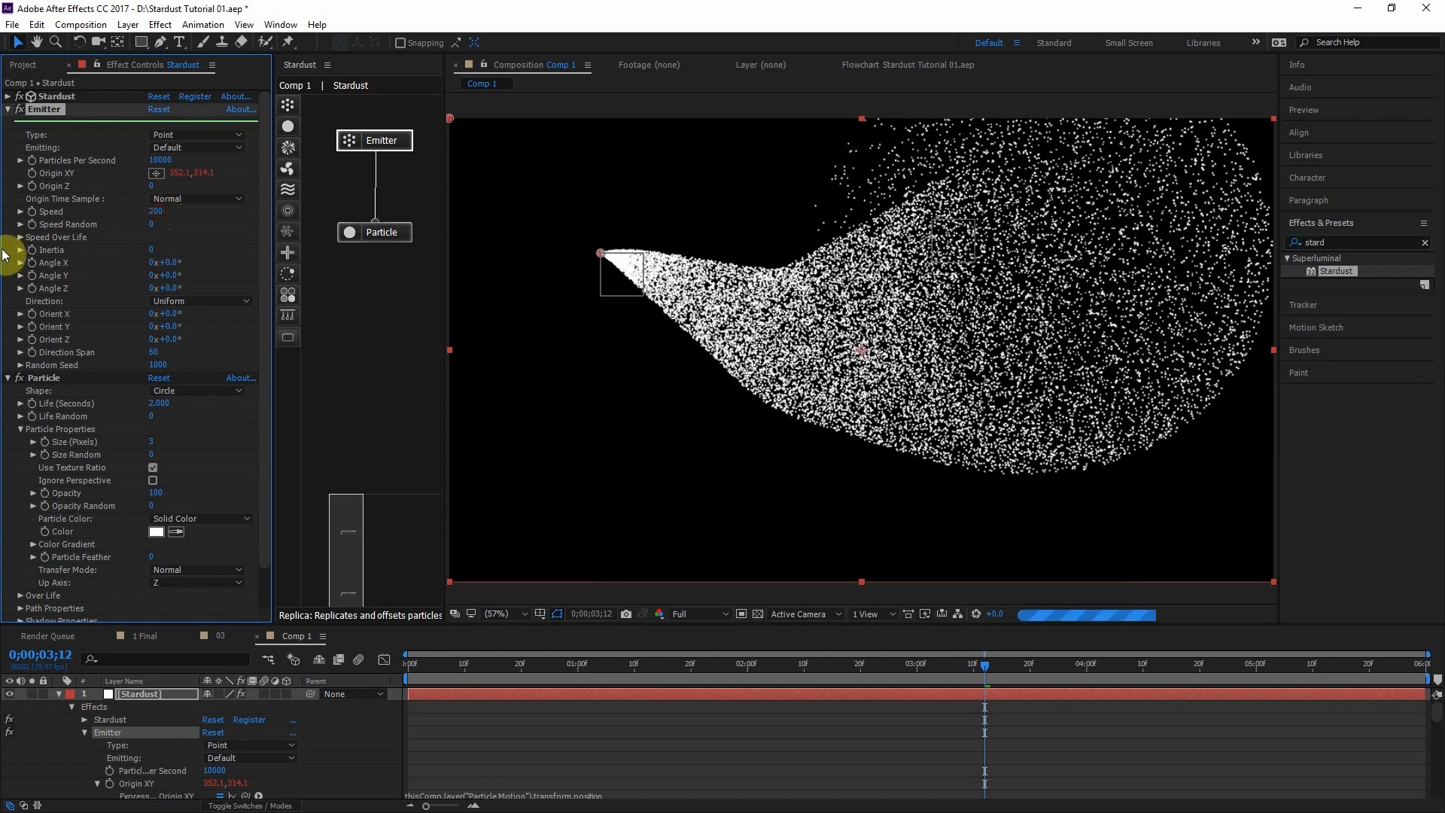
Lower the end of the Emitter's Speed Over Life curve to 0 at life 100, and raise Speed to 310
click(21, 237)
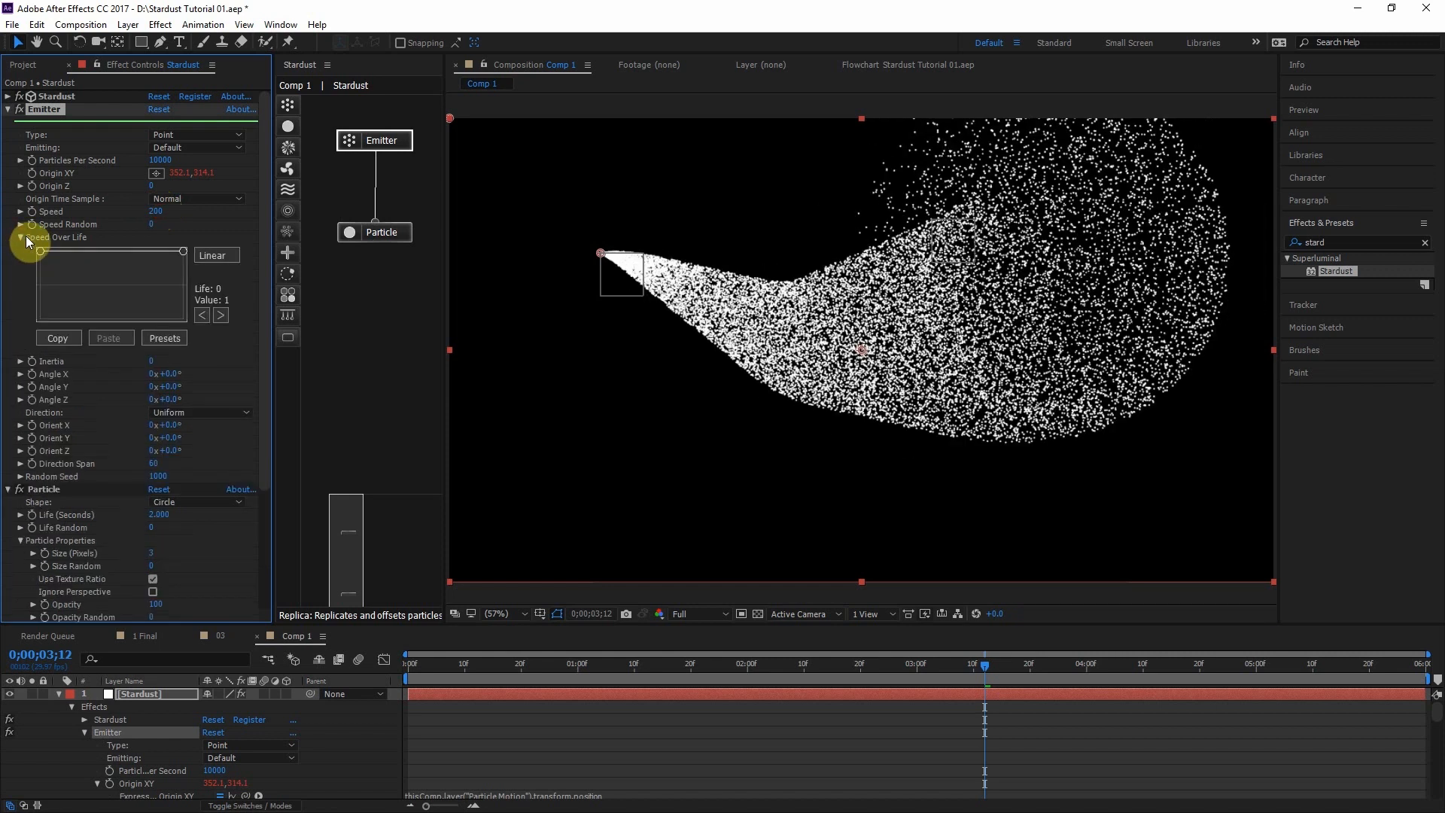
scroll(17, 236, down, 3)
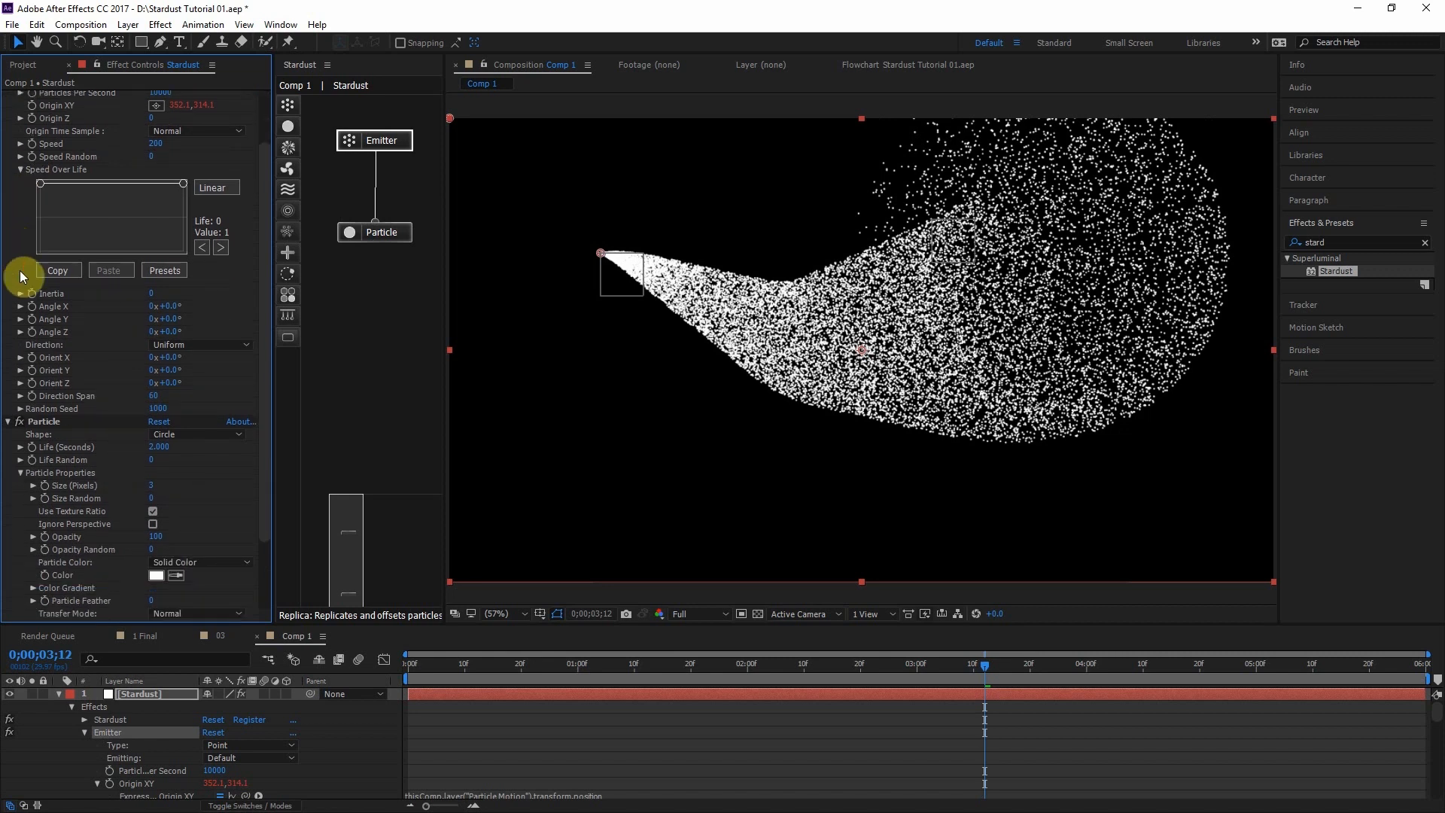
scroll(20, 269, up, 3)
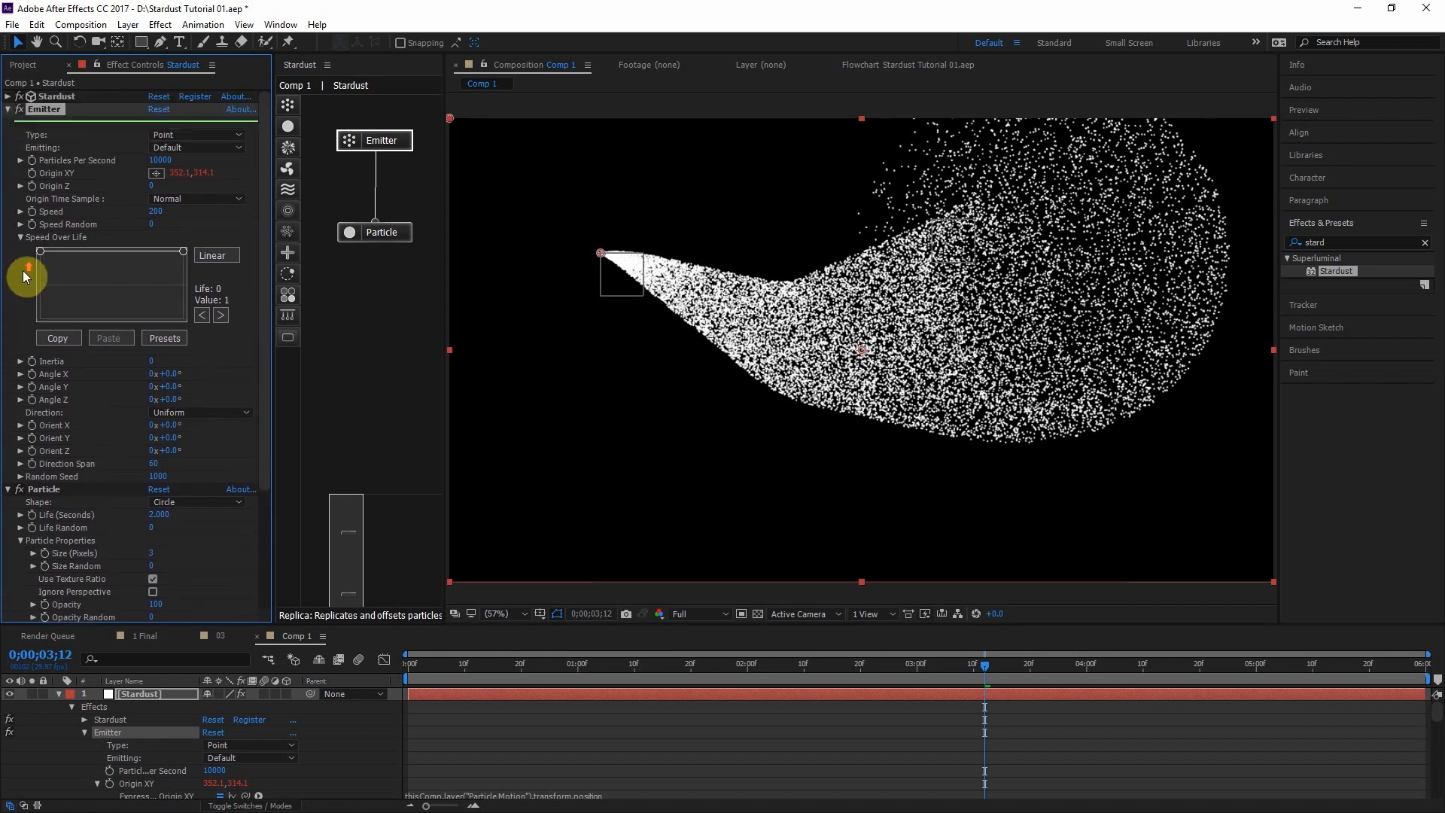
click(183, 250)
drag(184, 250, 183, 275)
drag(160, 218, 170, 214)
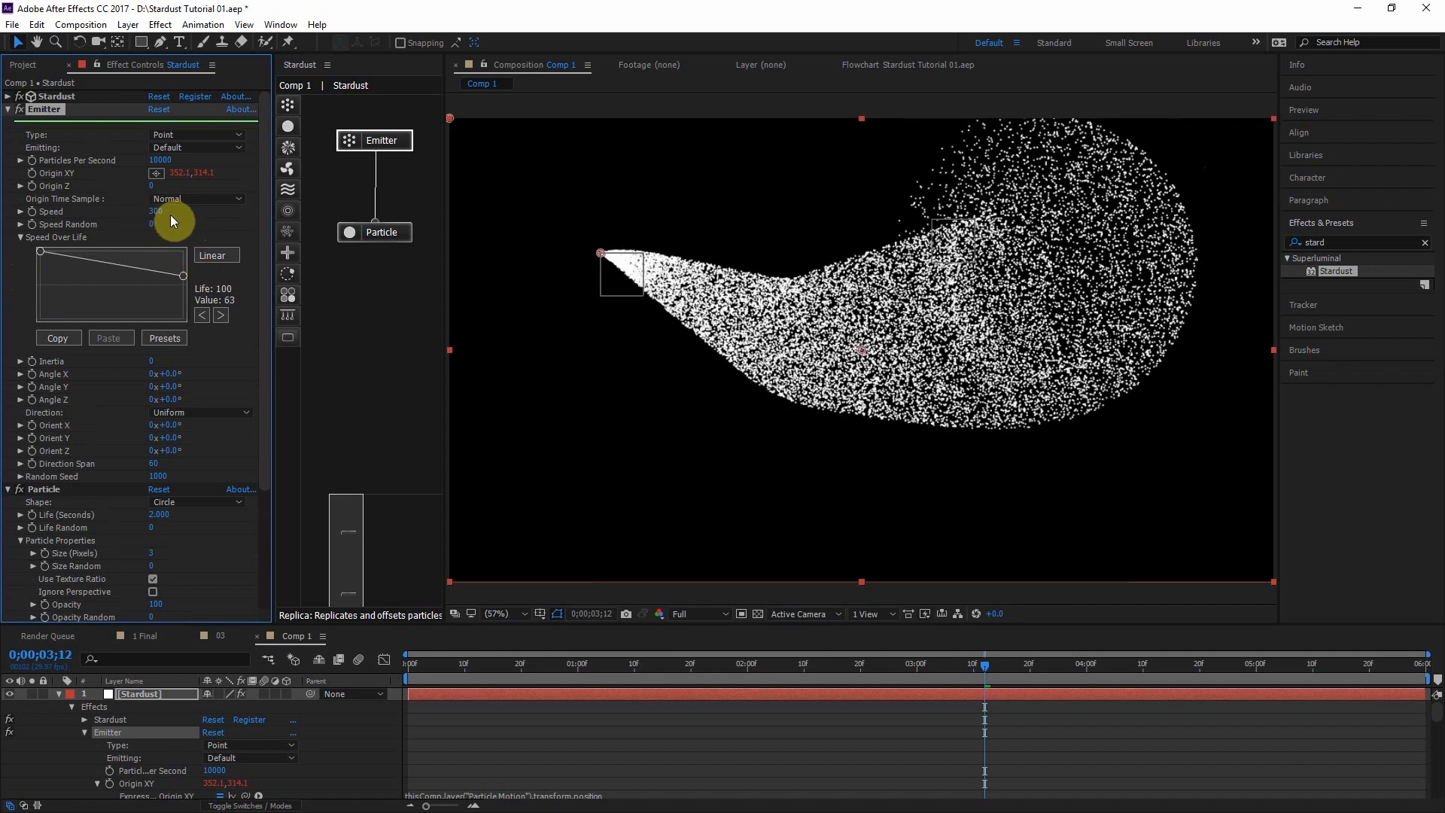
drag(181, 274, 183, 293)
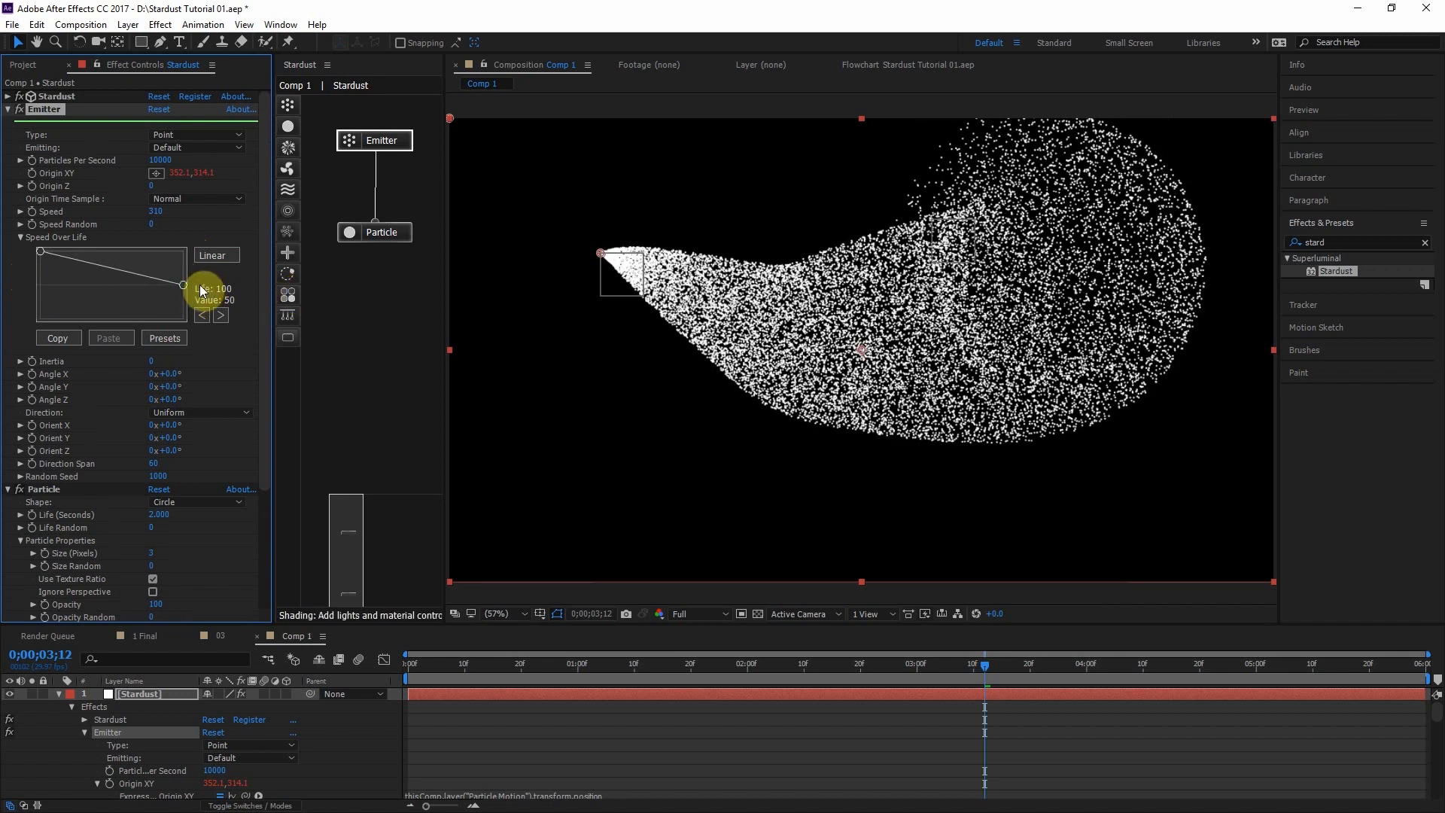
drag(183, 284, 205, 340)
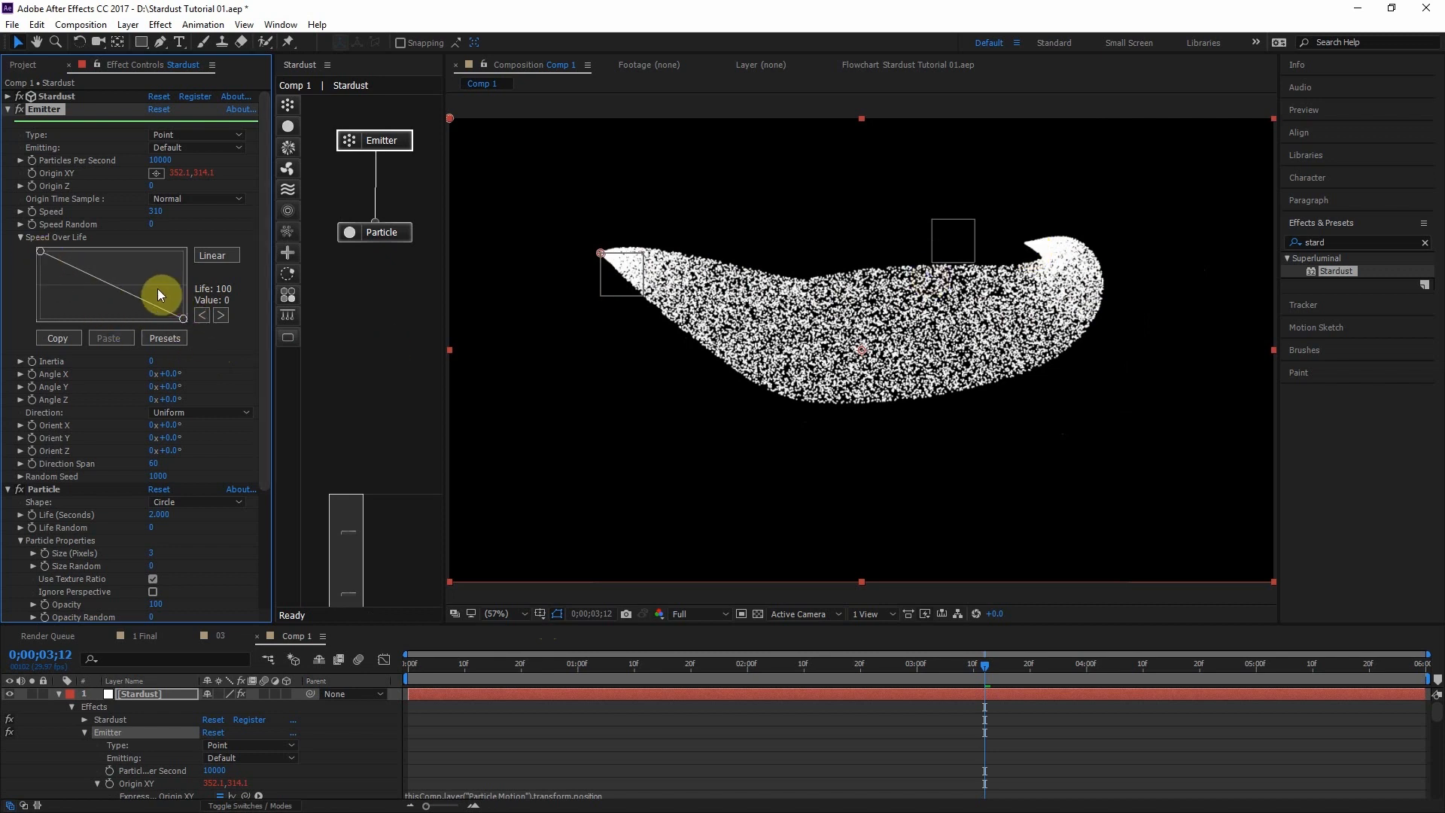
Scrub the timeline to 0;00;02;03 and set the Emitter's Speed to 130
mouse_move(787, 666)
mouse_down()
mouse_move(689, 668)
mouse_move(763, 666)
mouse_up()
click(159, 213)
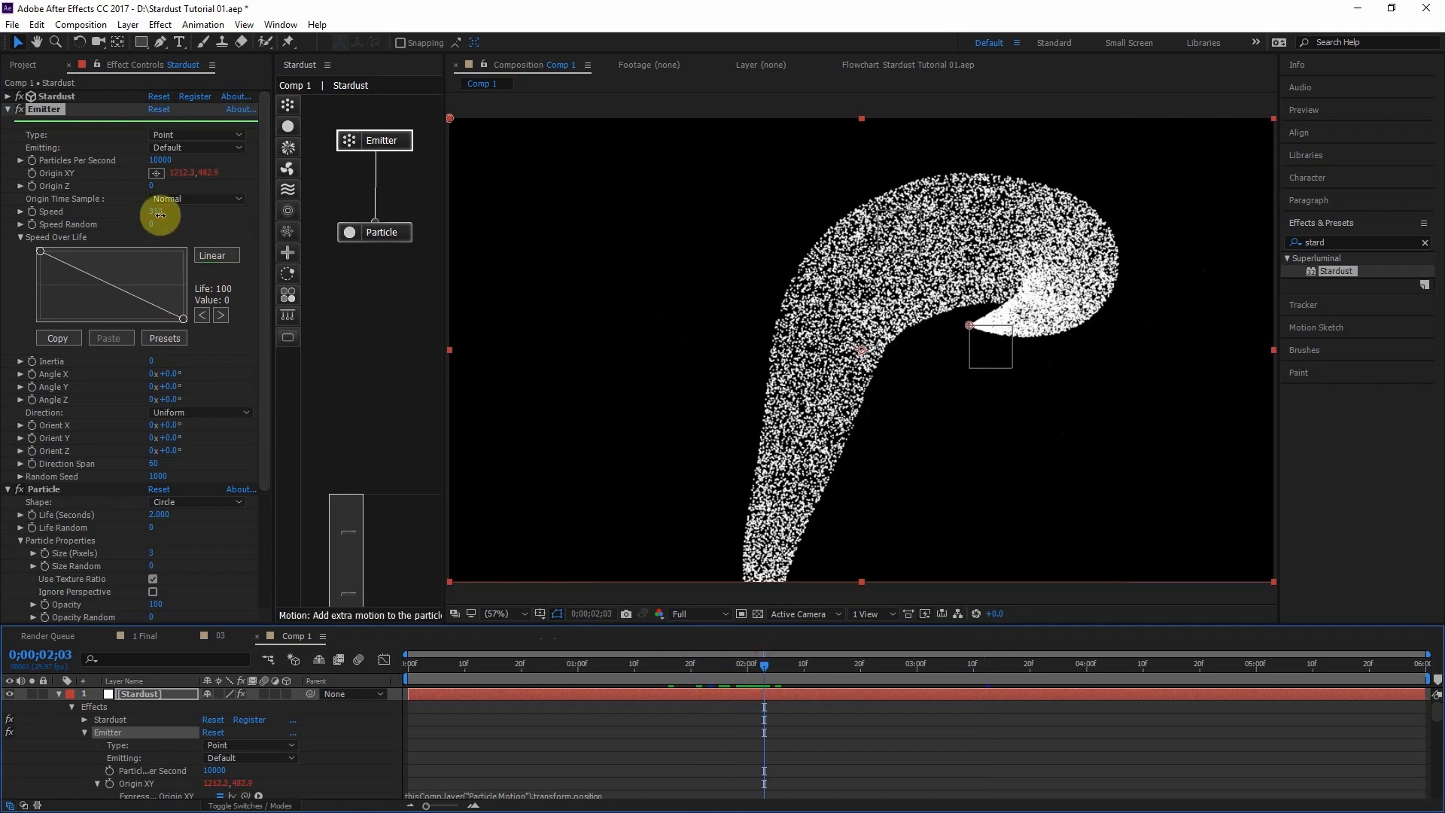
text(130)
key(Return)
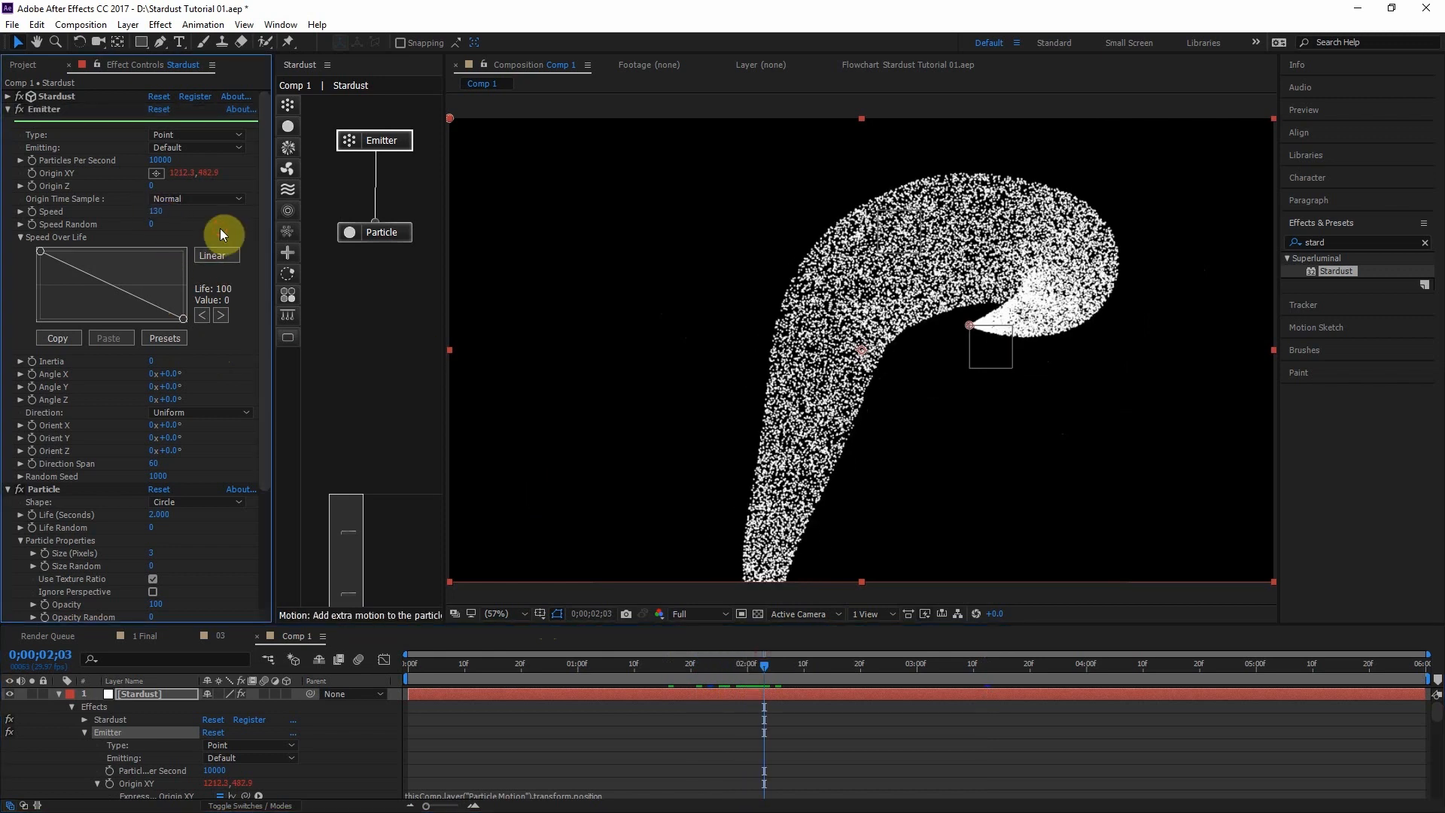
Play back the particle trail and scrub the timeline to 0;00;03;06
click(773, 704)
key(space)
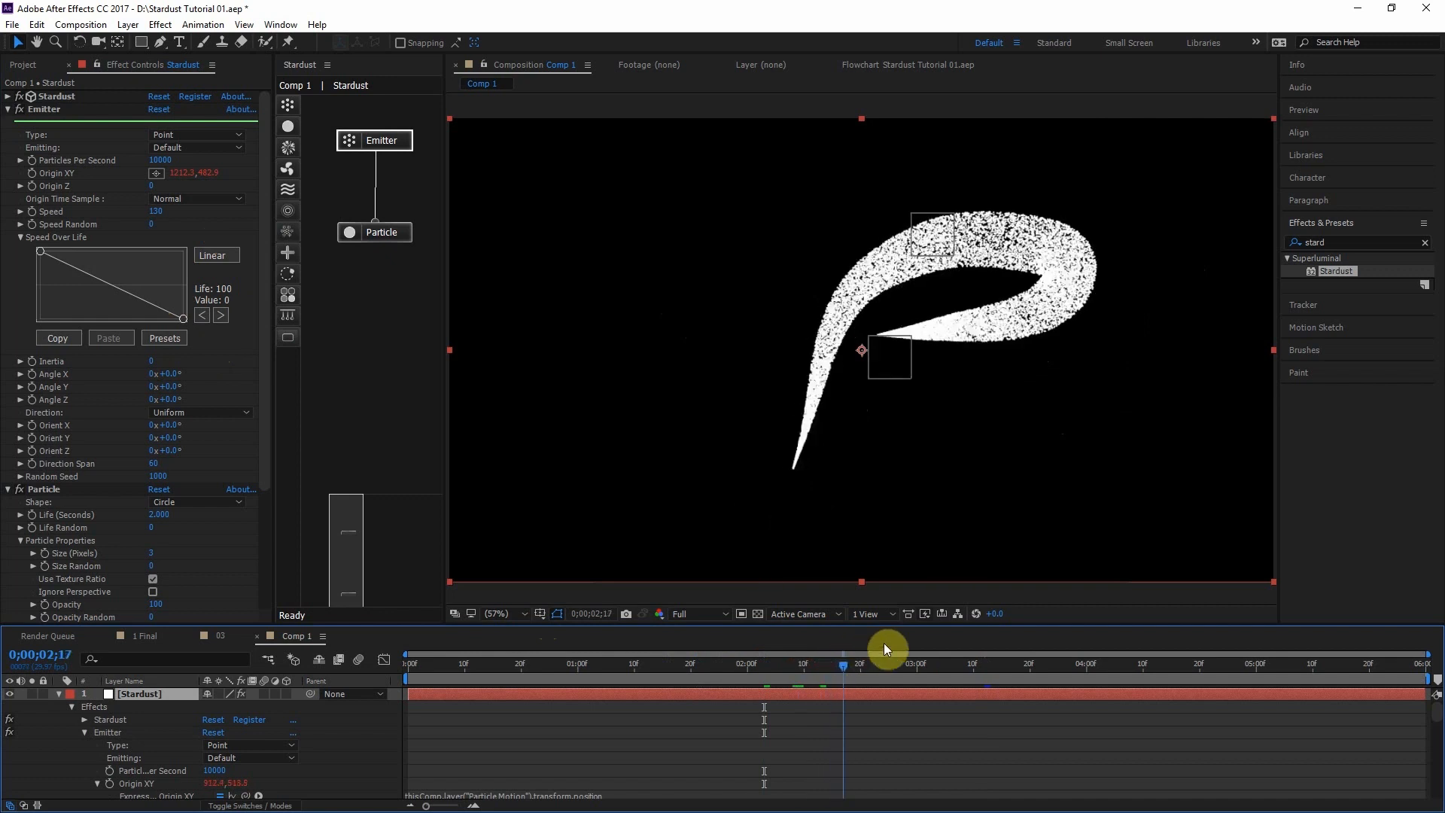
drag(1062, 629, 951, 646)
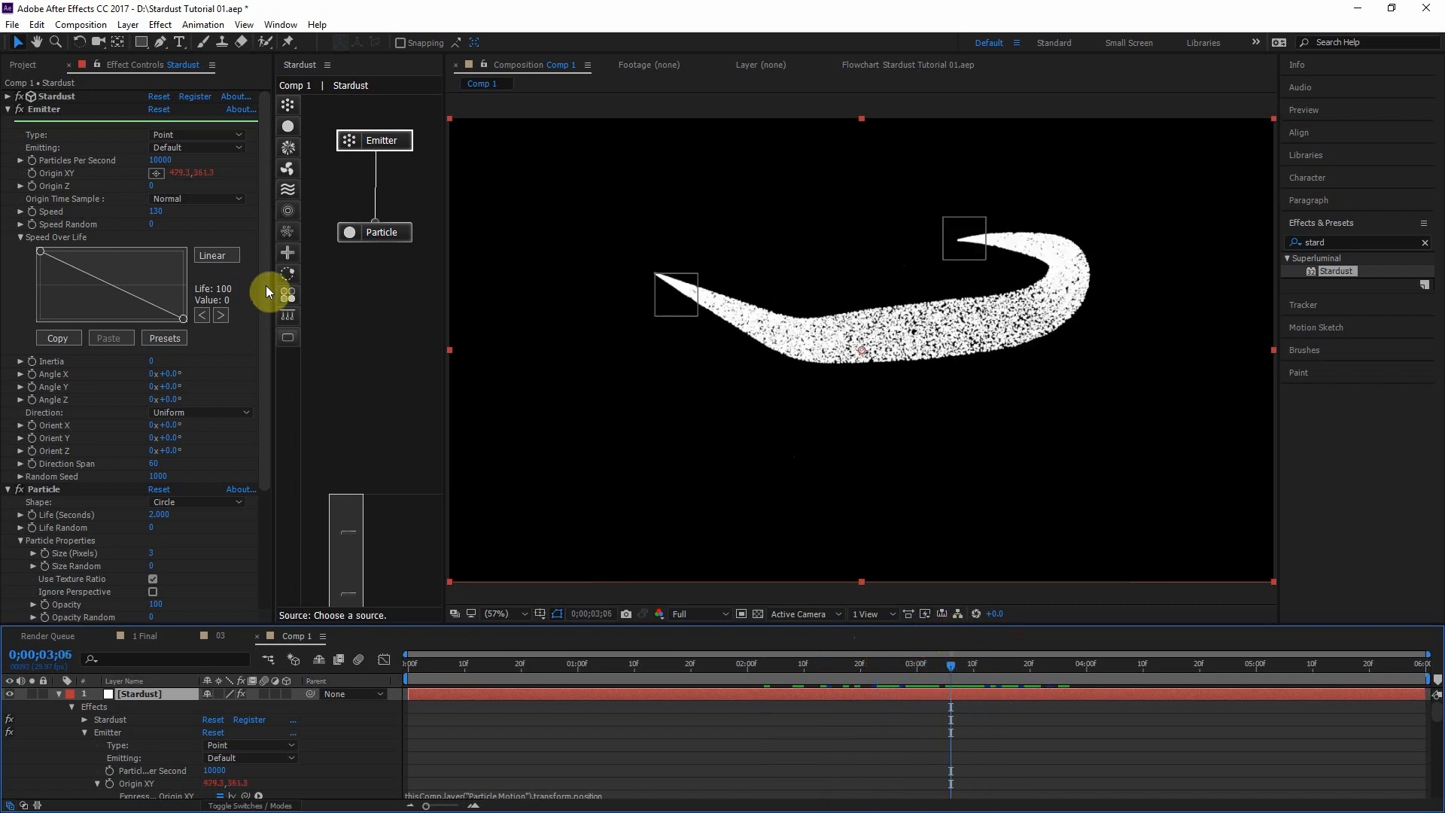
Switch the Emitter's Speed Over Life curve to Bezier, bend it into a wave with four added points, and preview the trail
click(233, 254)
click(57, 265)
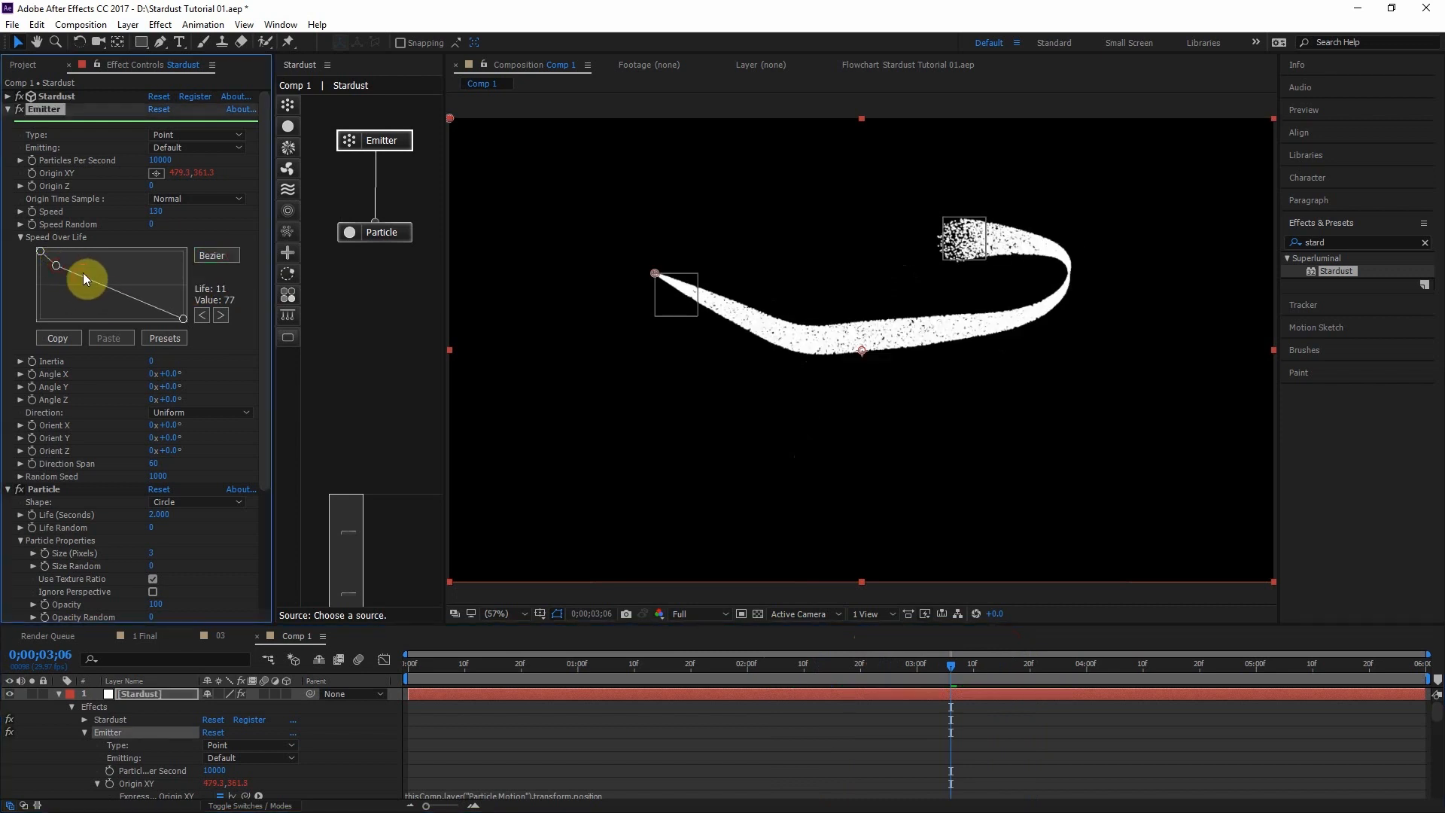
click(84, 272)
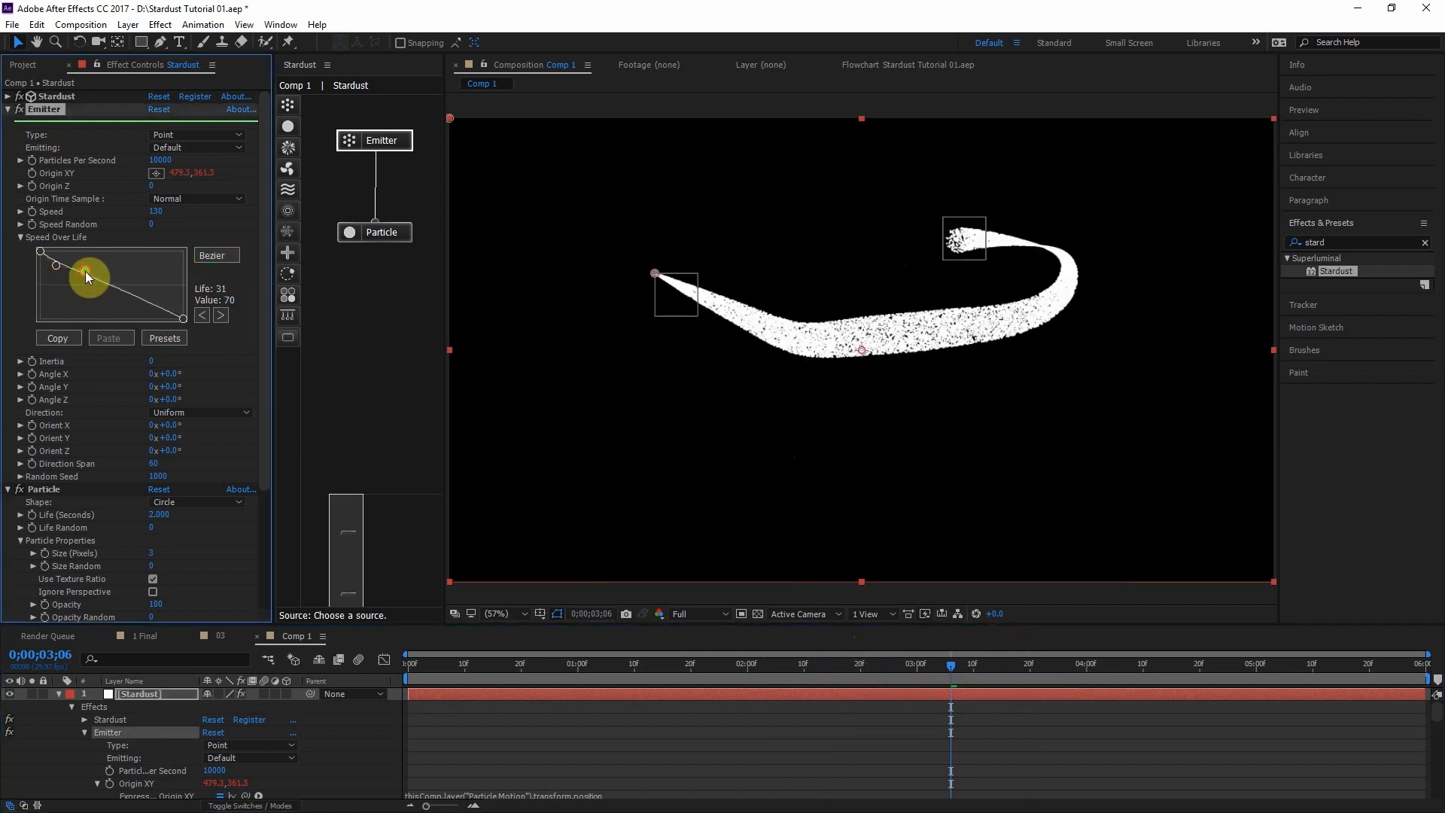
click(107, 306)
drag(154, 299, 161, 286)
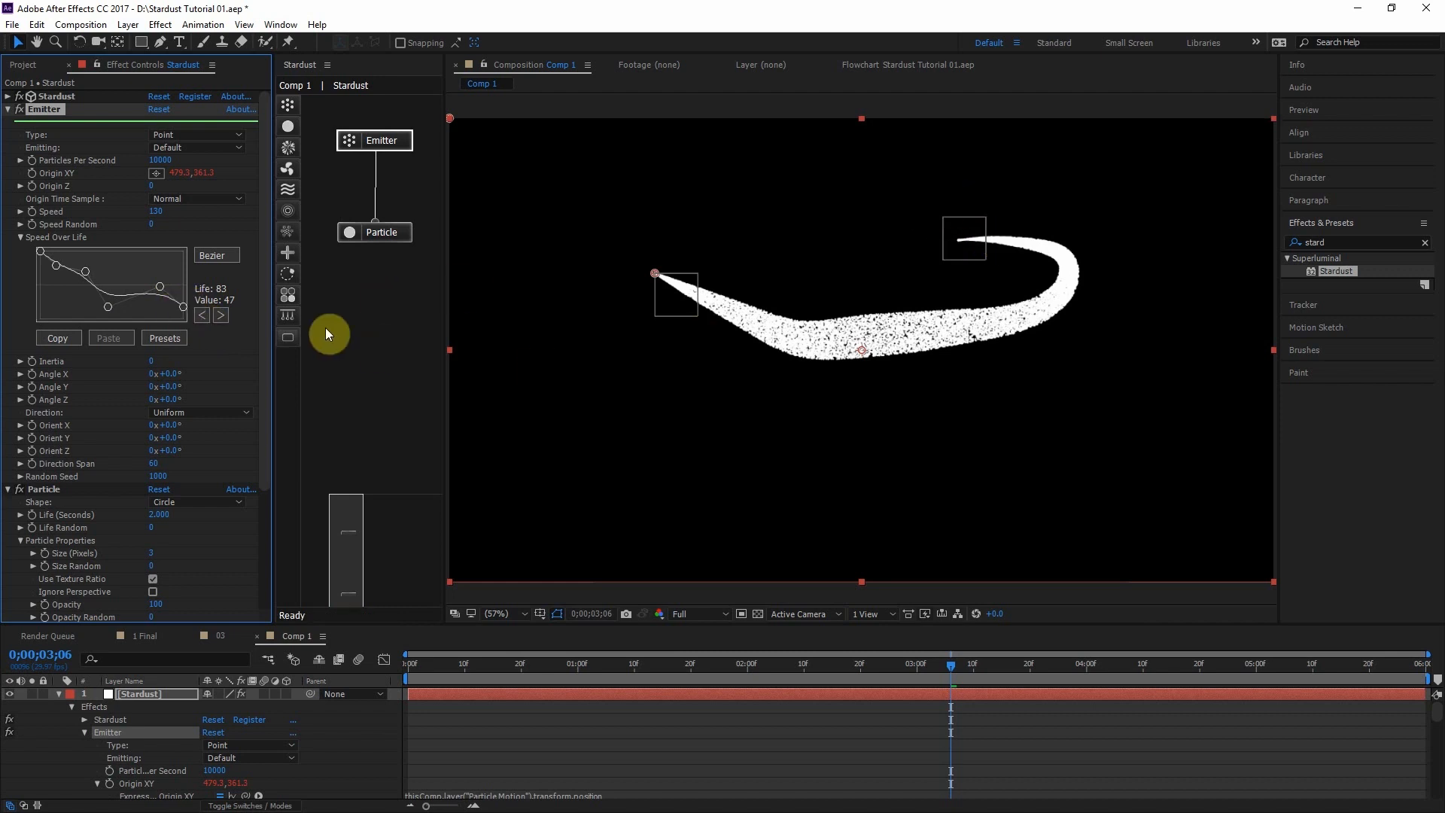
drag(55, 266, 52, 271)
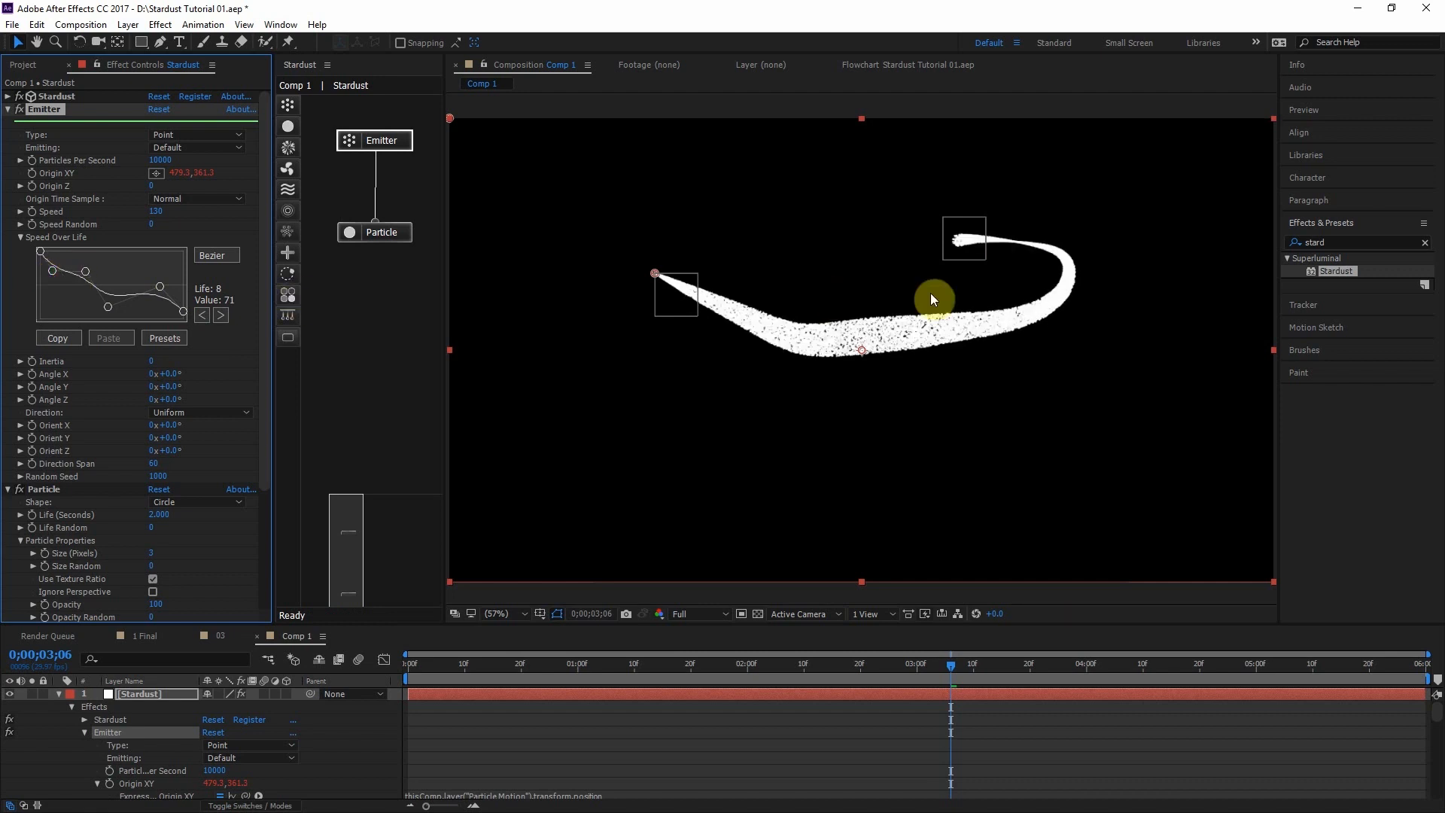
click(993, 668)
key(space)
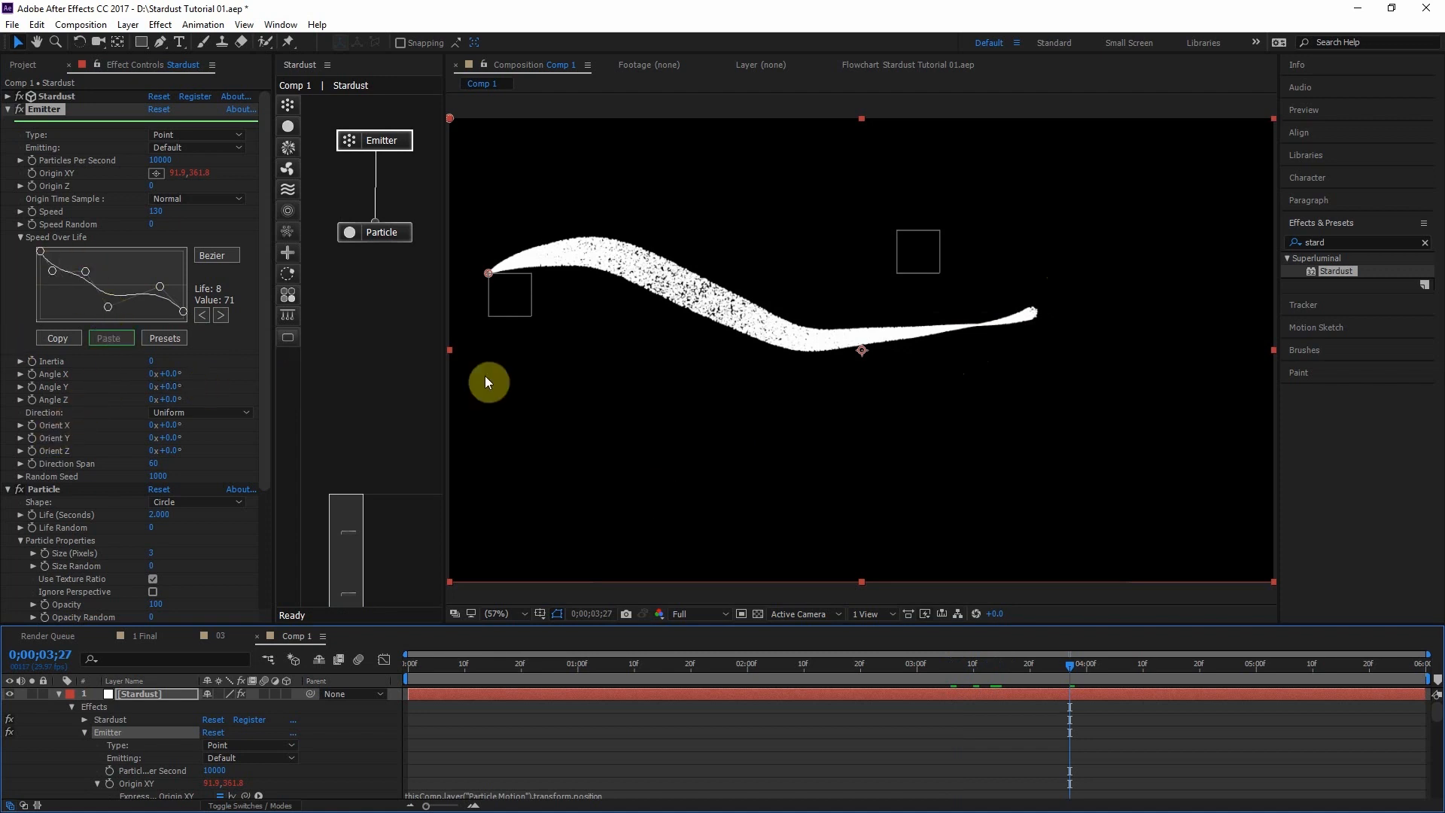
Make the Particle's Size Over Life curve a Bezier that rises from 0 to an early peak and falls to 0 at life 100
scroll(48, 395, down, 5)
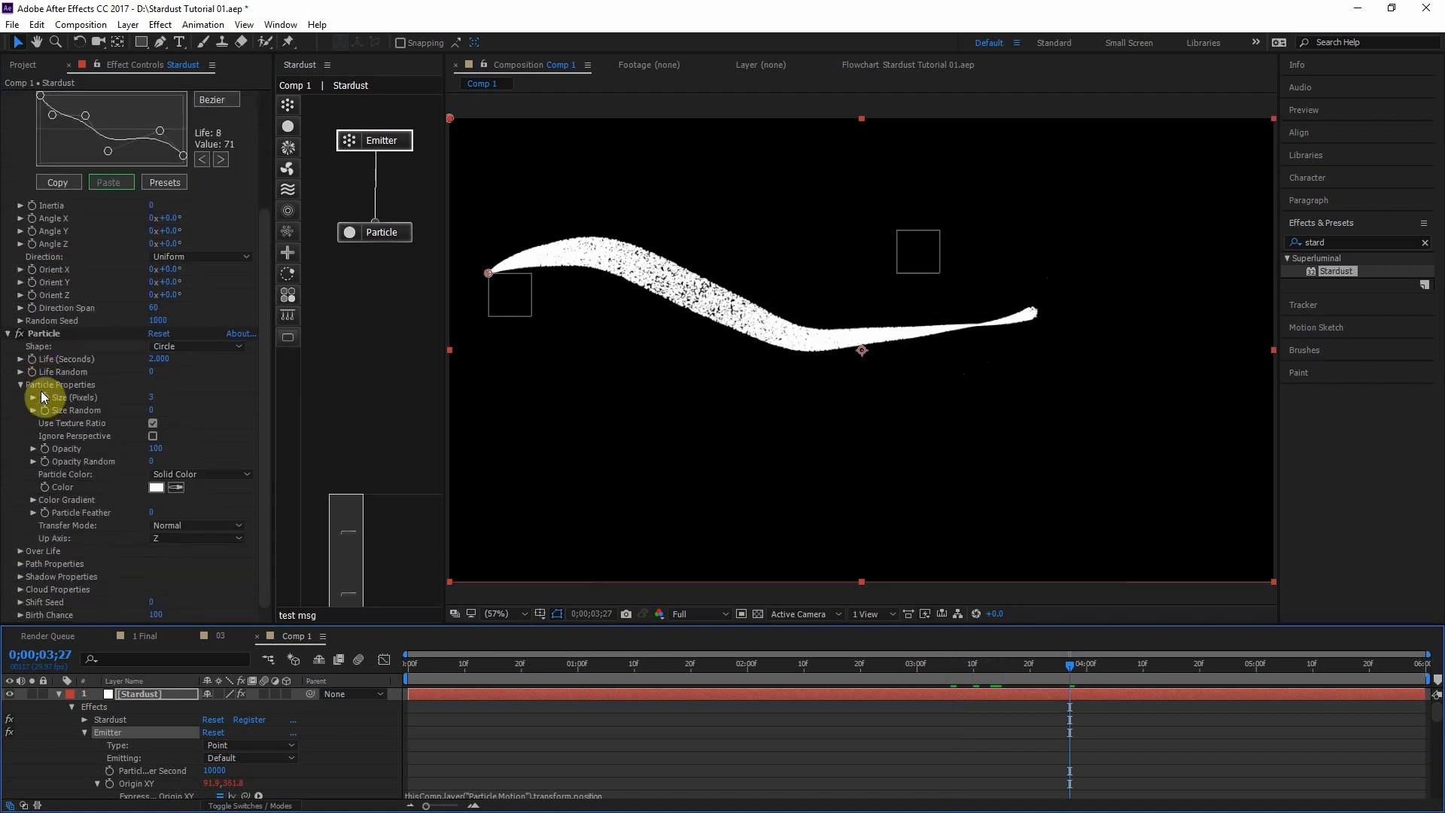
click(48, 334)
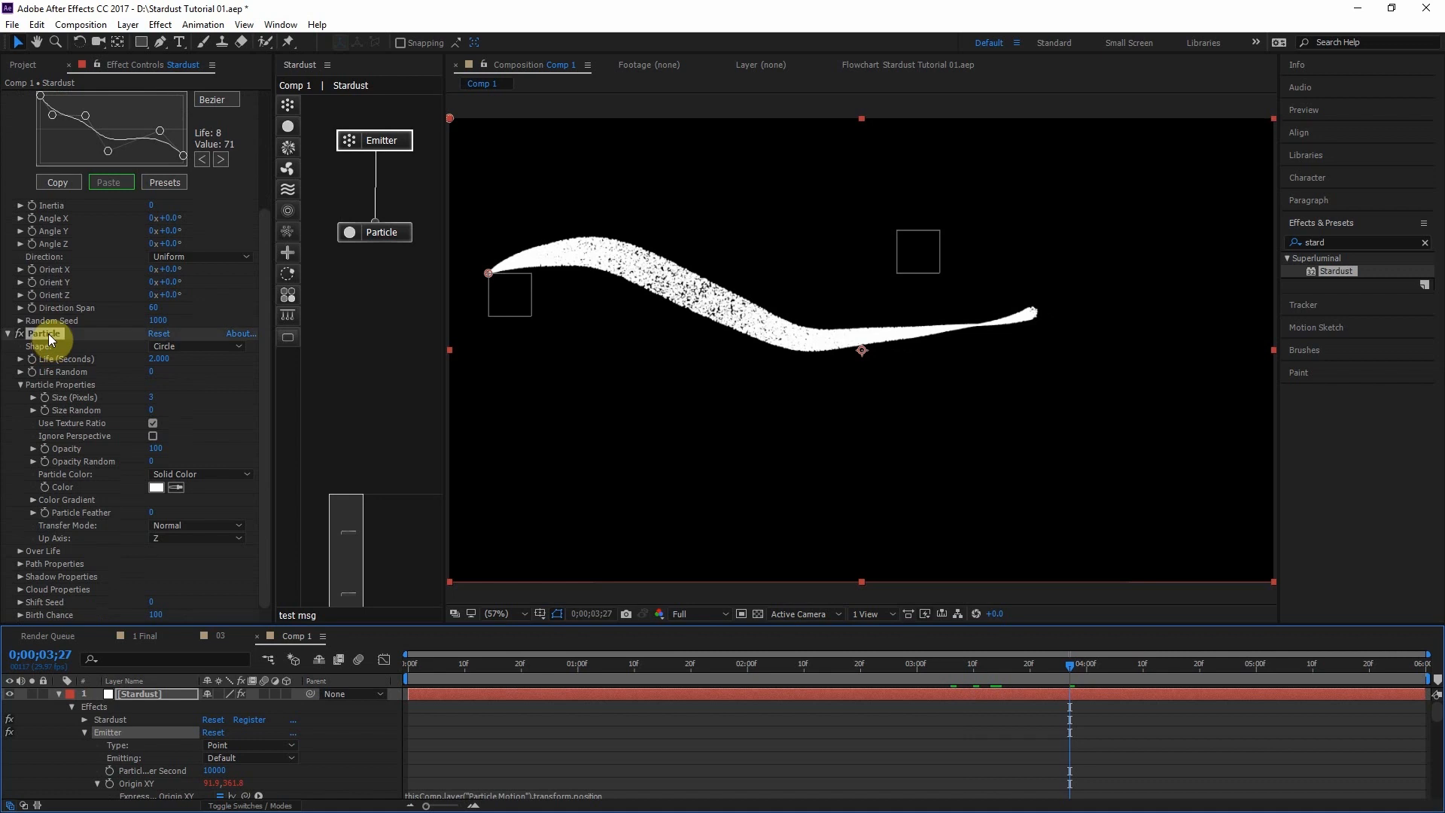
click(19, 553)
click(33, 564)
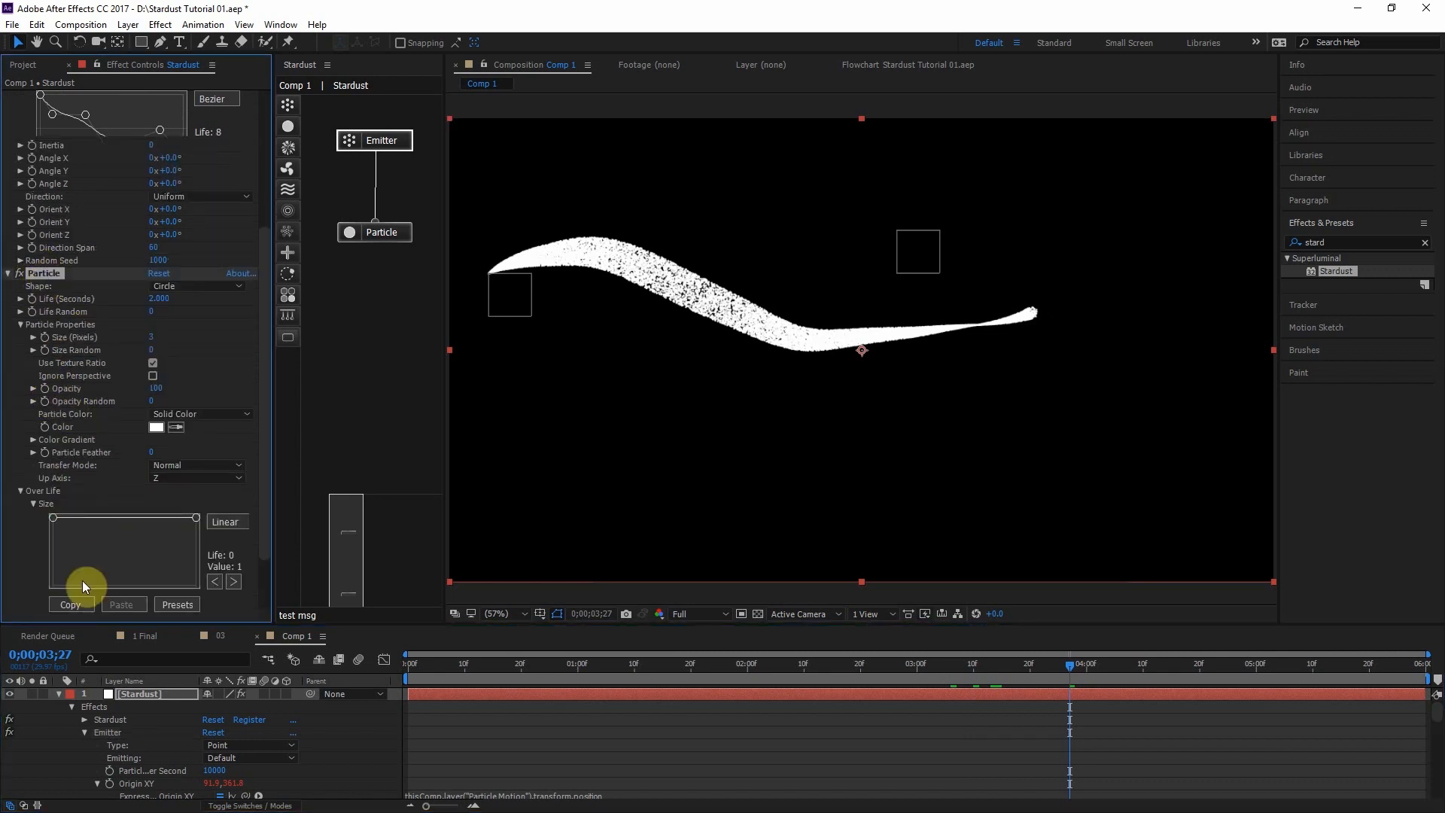
drag(196, 517, 227, 620)
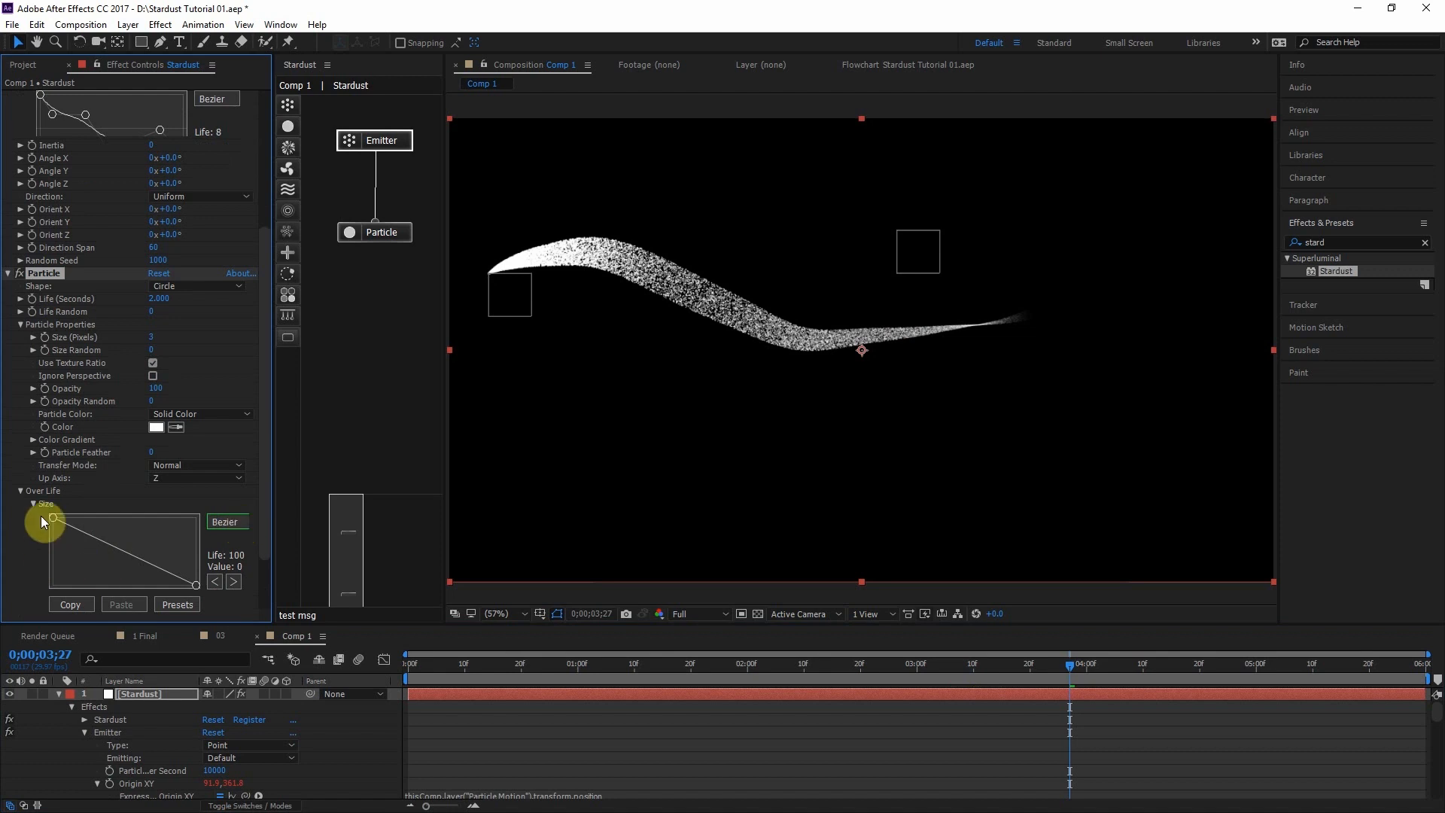
mouse_move(53, 518)
mouse_down()
mouse_move(38, 592)
mouse_move(72, 512)
mouse_up()
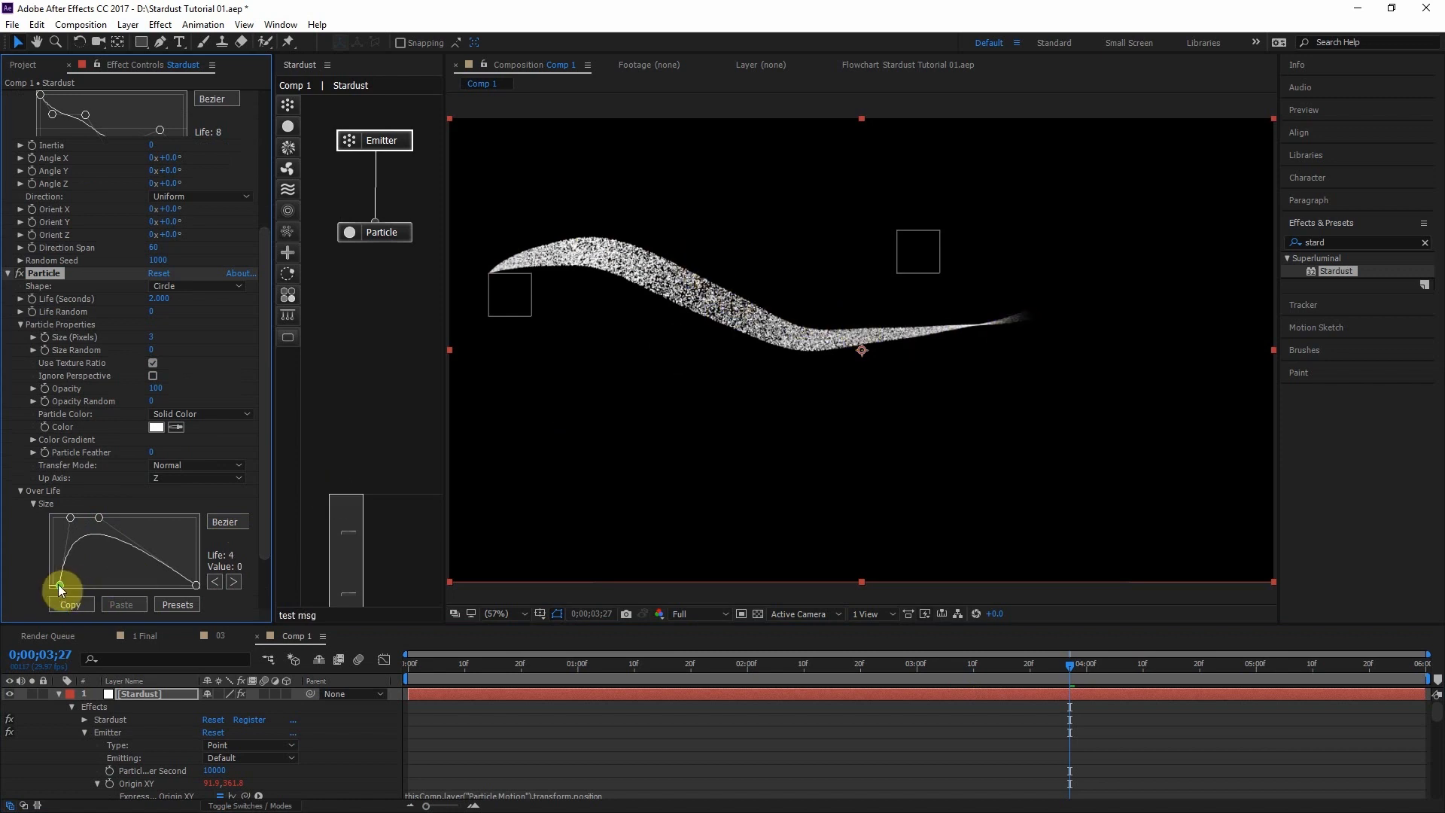
Scrub through the composition to inspect the Emitter's trail, and return to the start at 0;00;00;00
scroll(43, 423, up, 5)
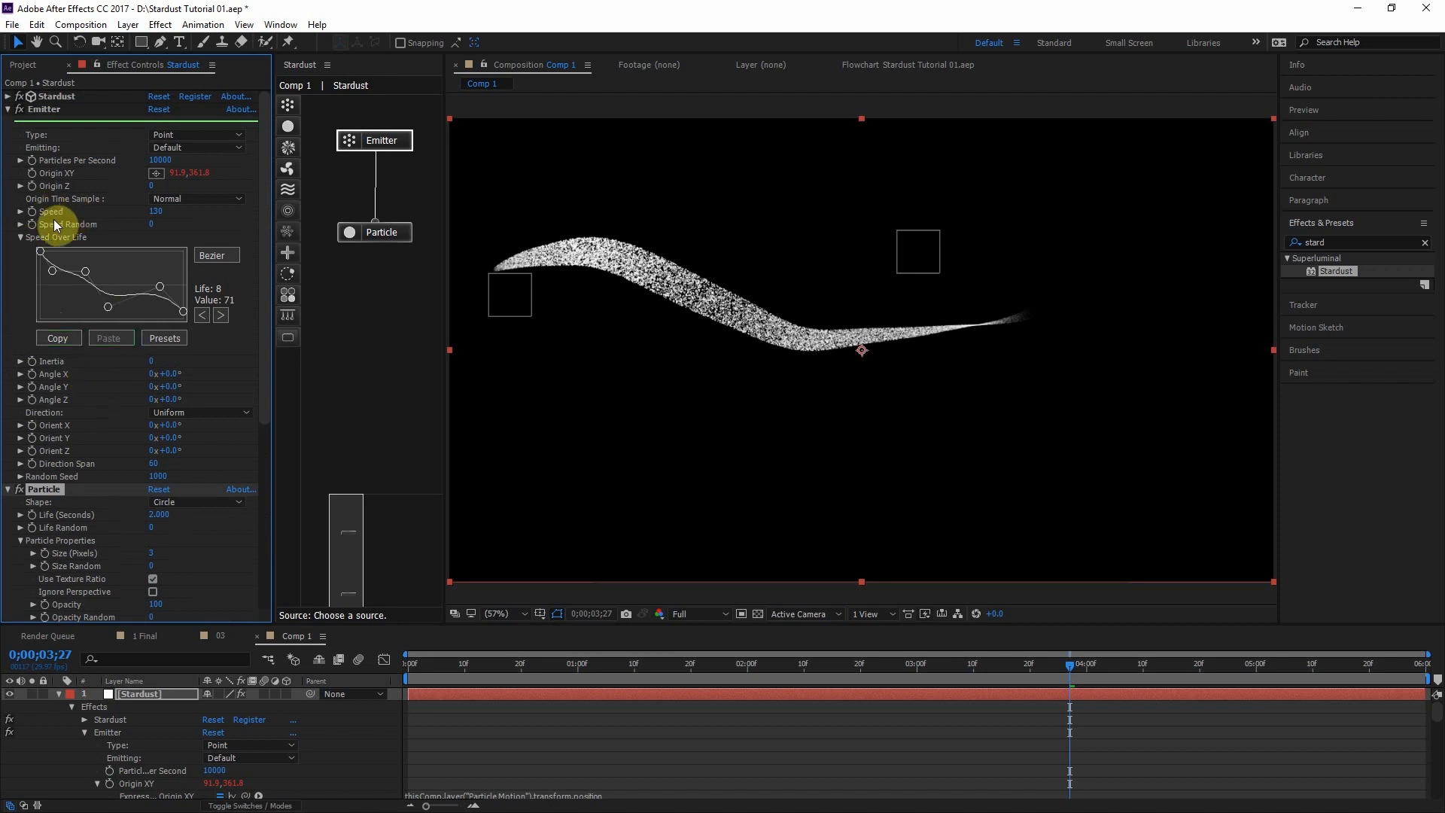
click(75, 109)
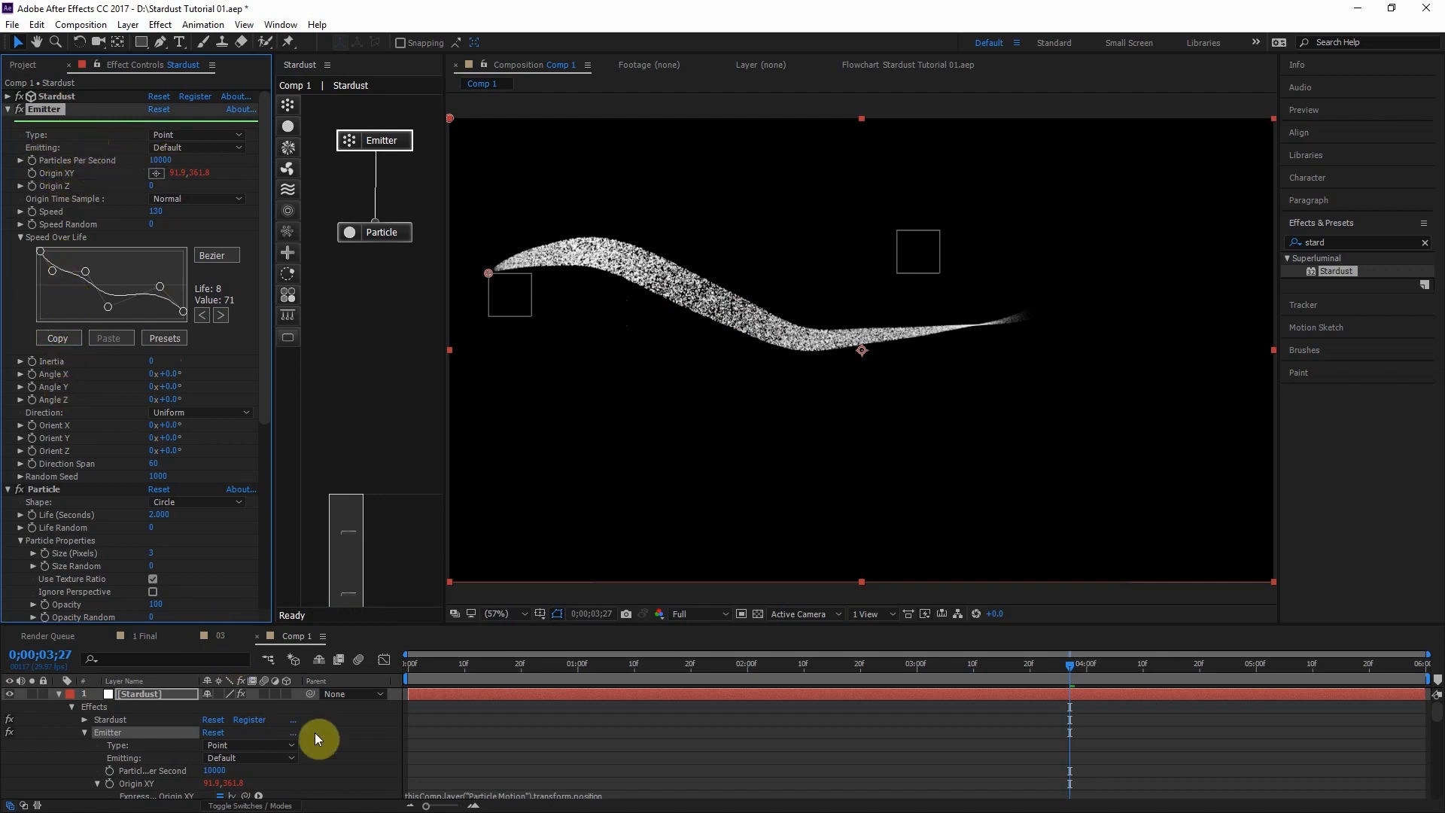
click(800, 718)
key(Page_Up)
key(Page_Up)
drag(1032, 671, 527, 707)
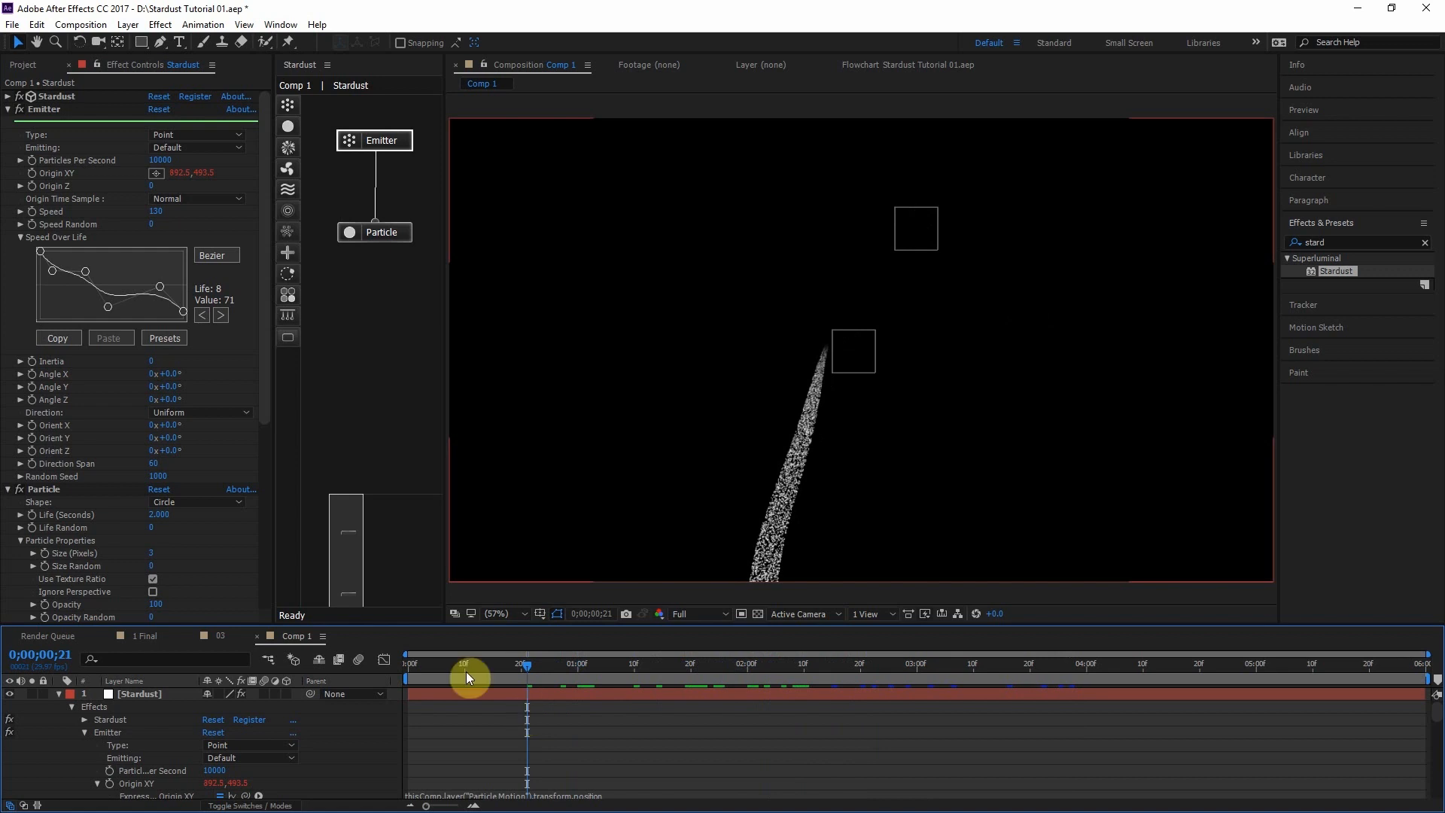
drag(639, 662, 763, 654)
key(Home)
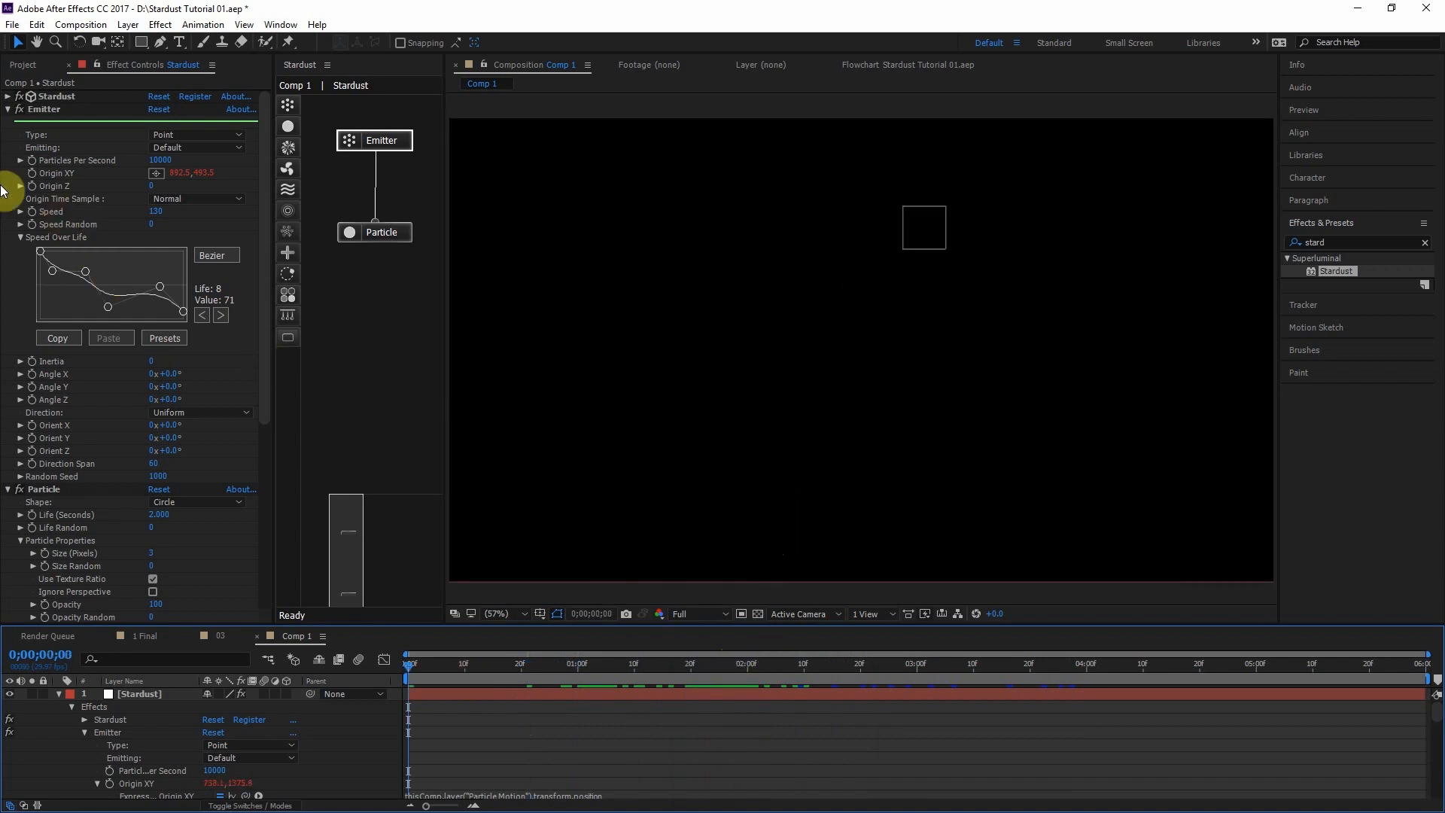
Give the Emitter's Particles Per Second the expression effect("Emitter")(10)+thisComp.layer("Particle Motion").transform.position.speed in the enlarged timeline
alt+click(31, 160)
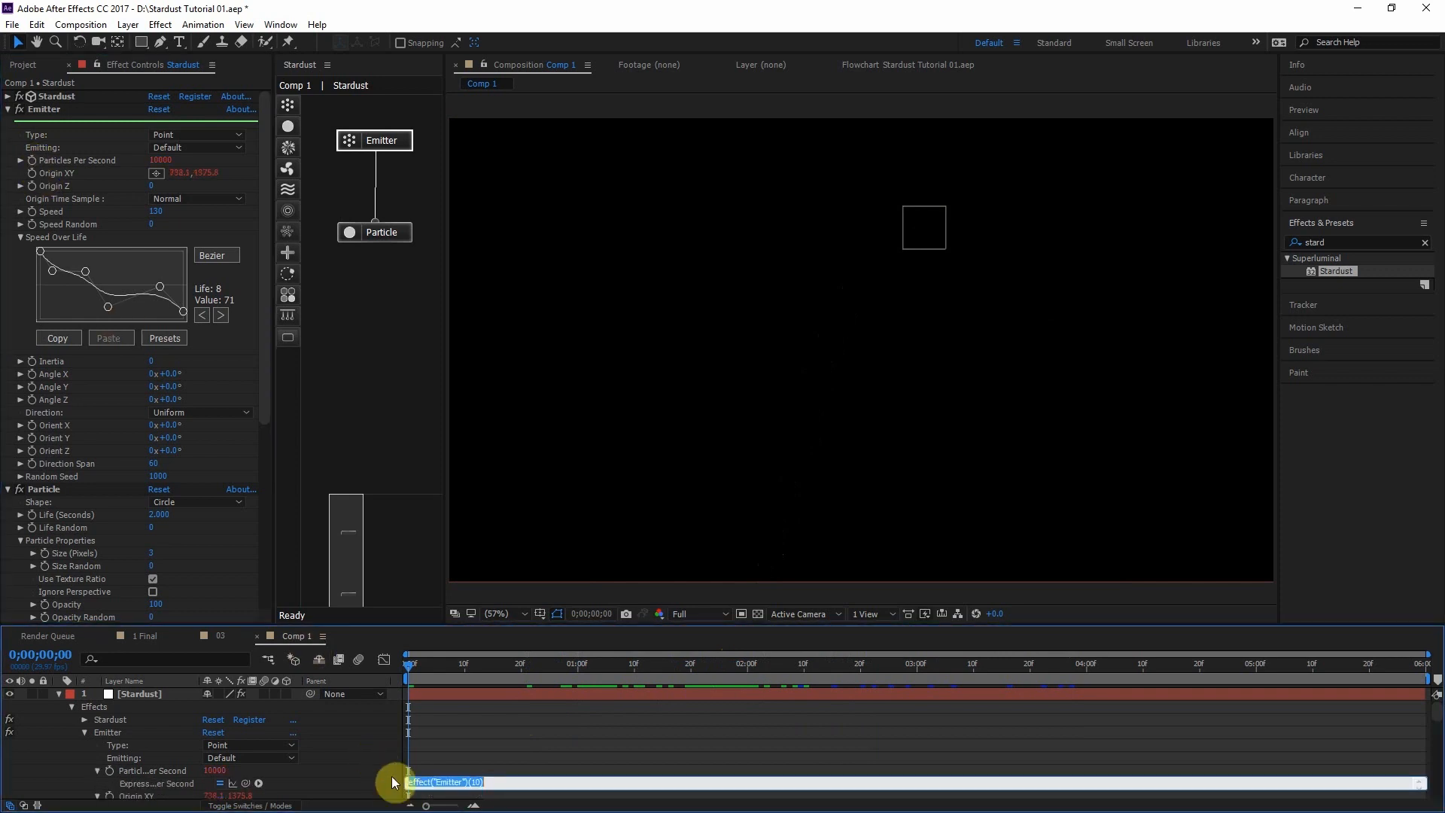
key(grave)
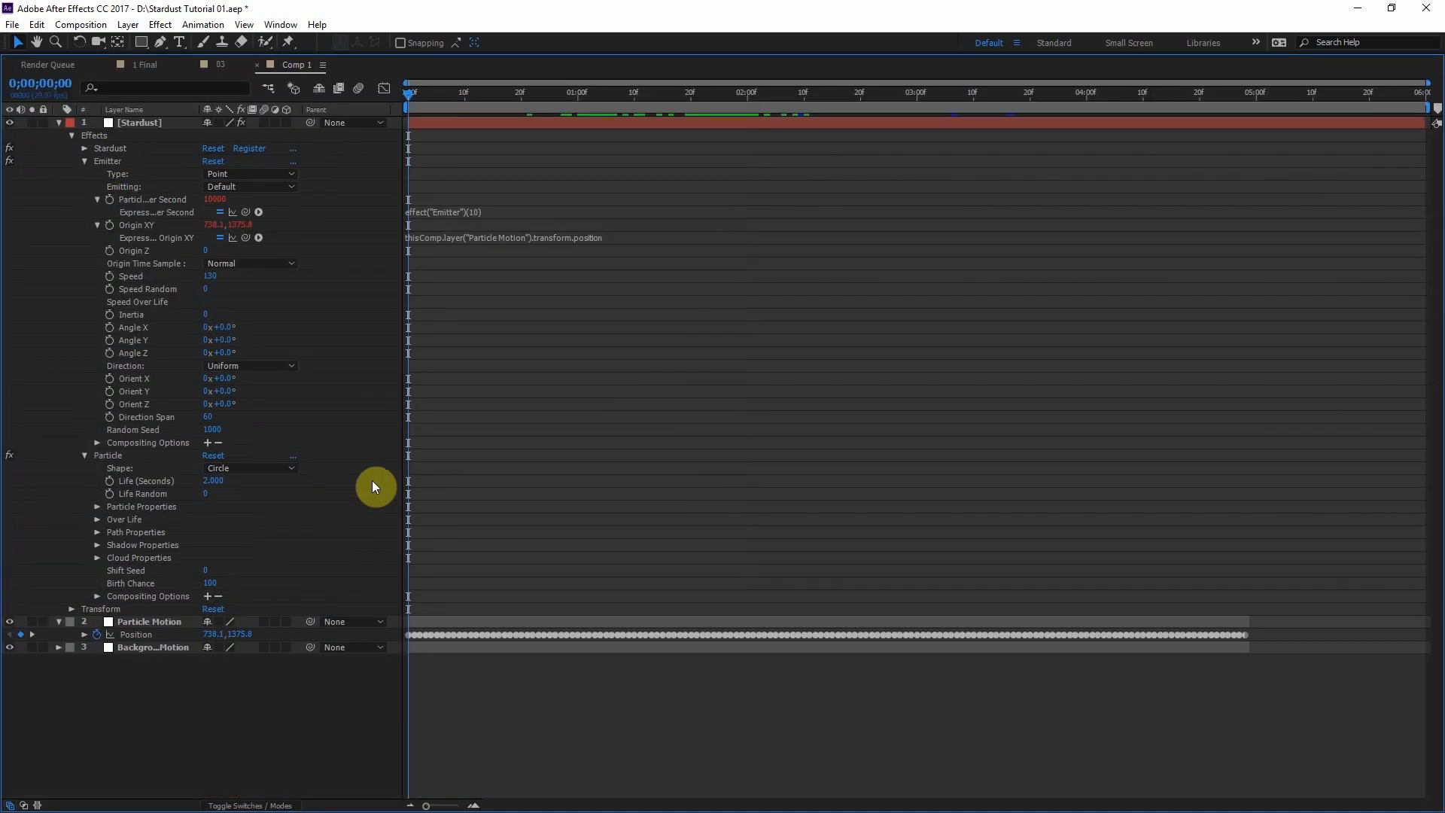
click(512, 212)
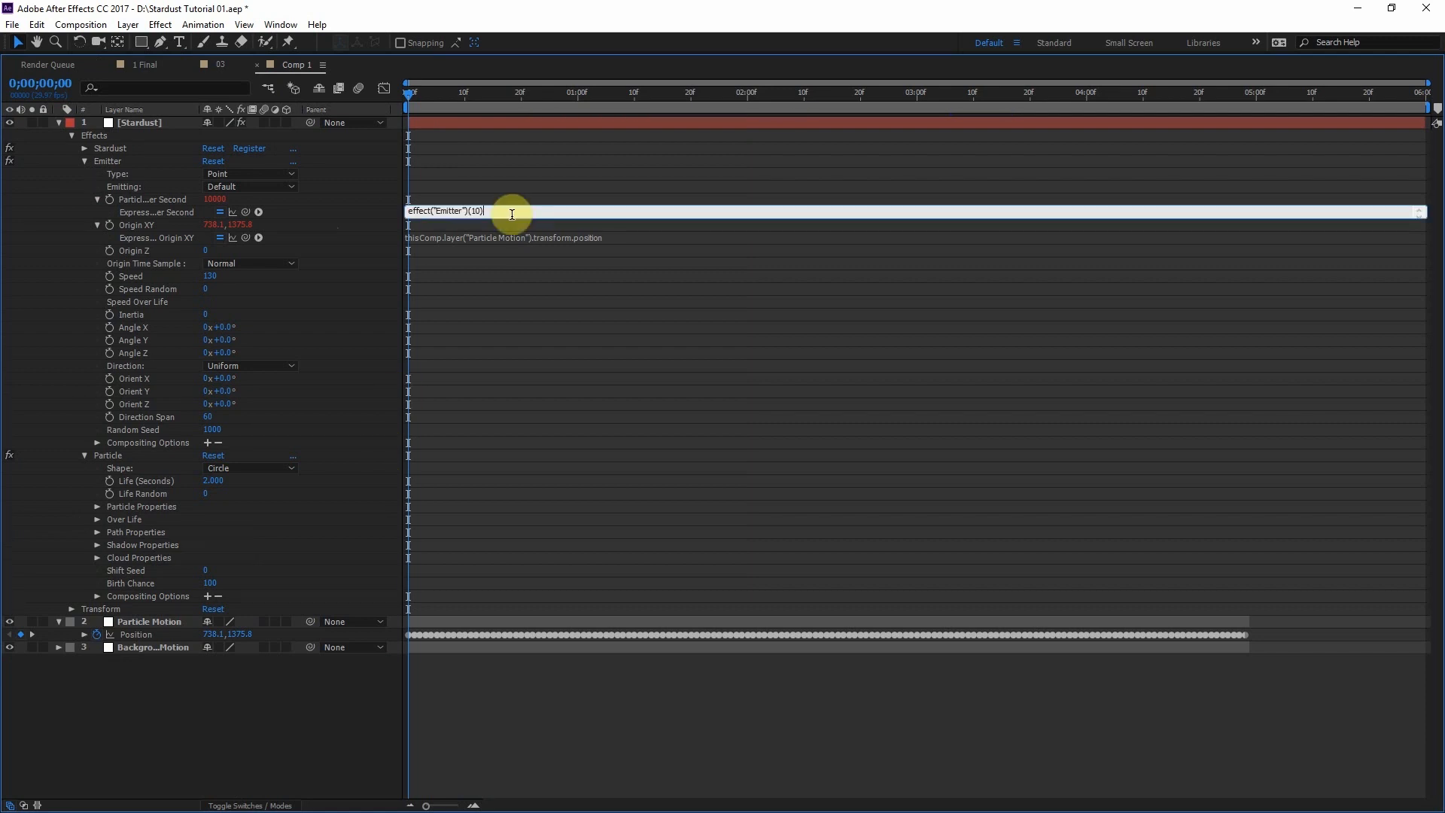
text(+)
drag(243, 214, 135, 634)
text(.speed)
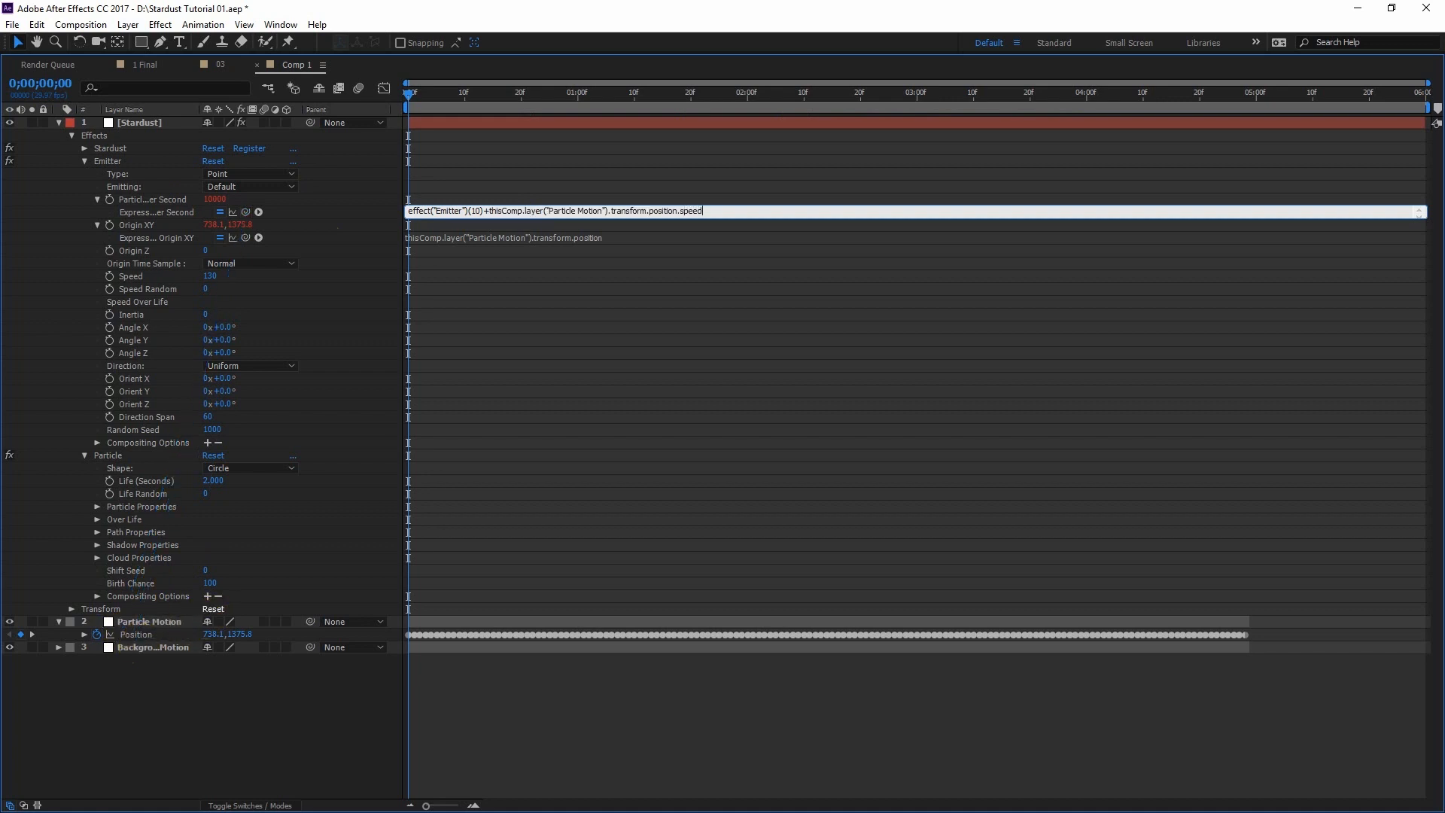
click(348, 419)
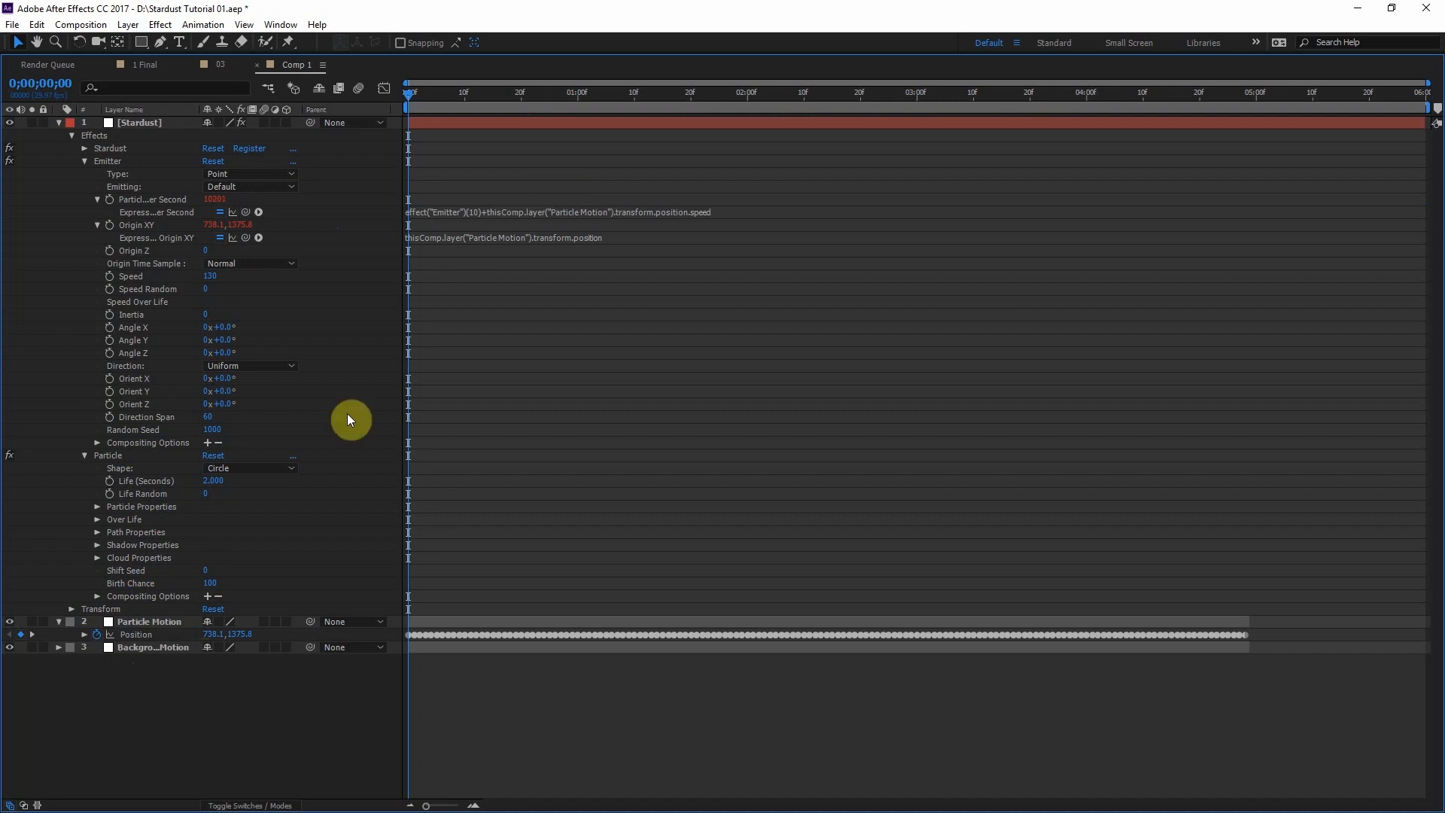
Multiply the position speed in the Particles Per Second expression by 4
click(166, 625)
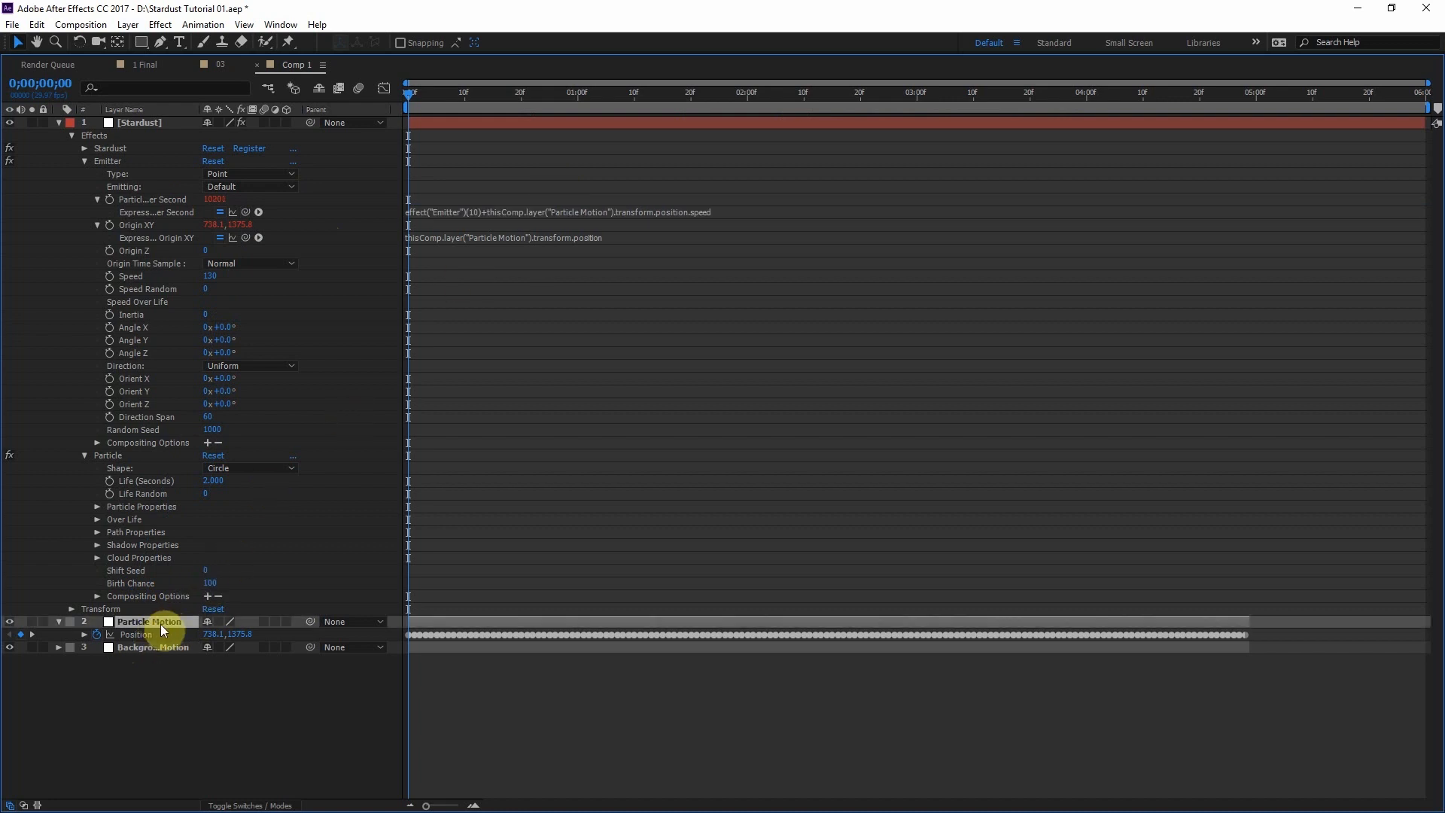
click(730, 214)
click(729, 212)
text(*)
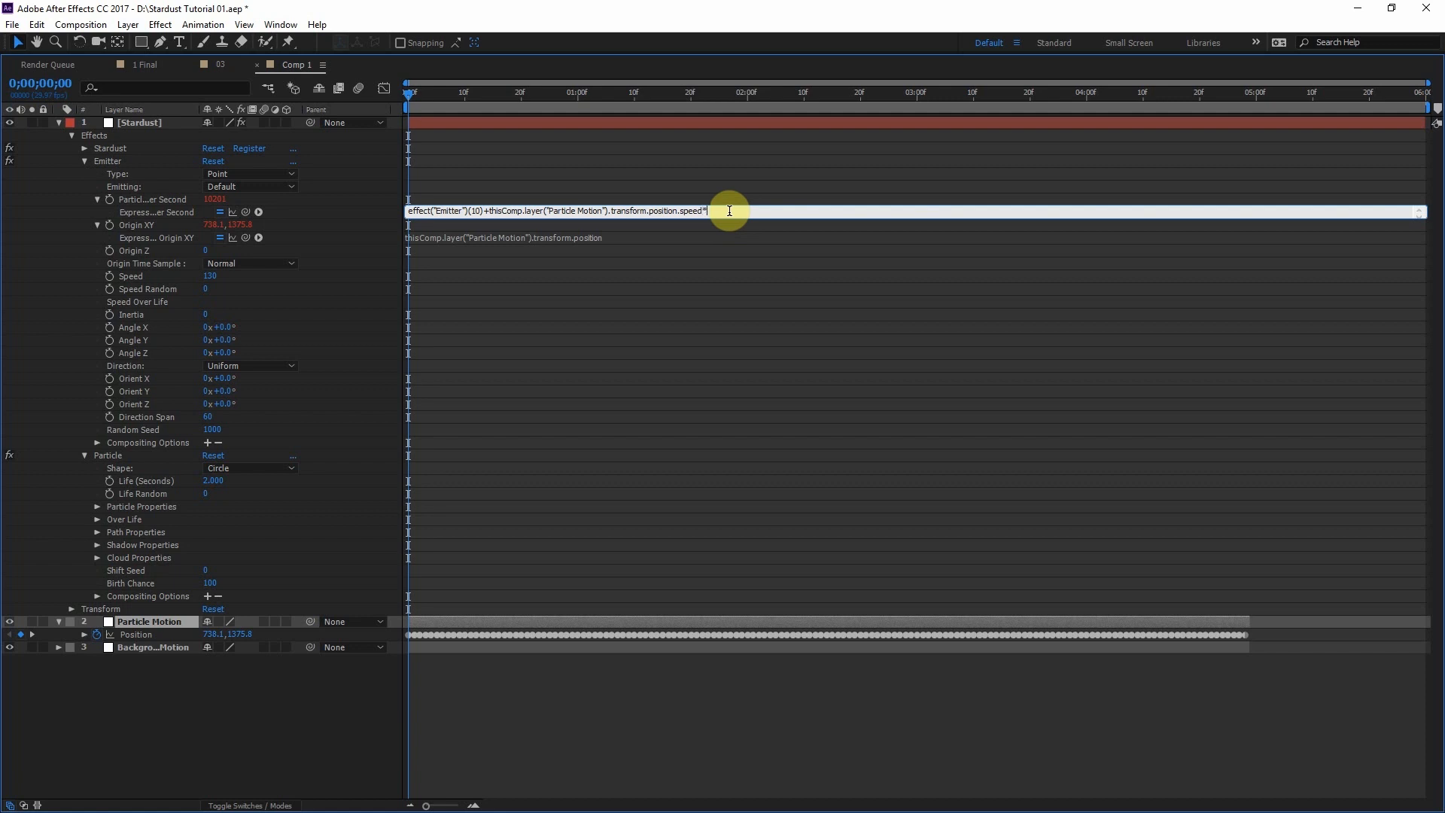
text(40)
key(BackSpace)
click(390, 507)
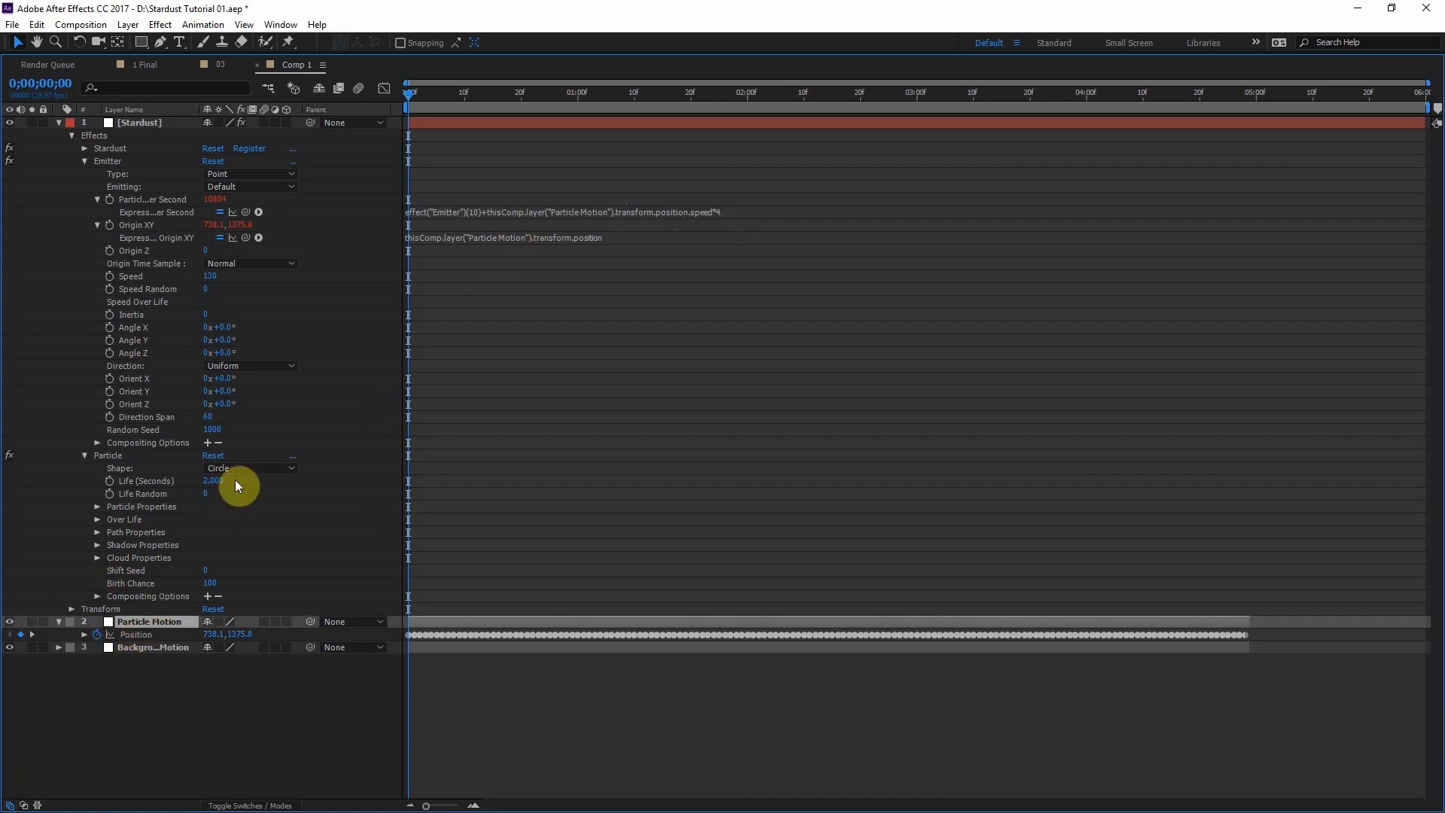
Restore the normal panel layout and scrub the timeline to 0;00;02;01 to review the trail
key(grave)
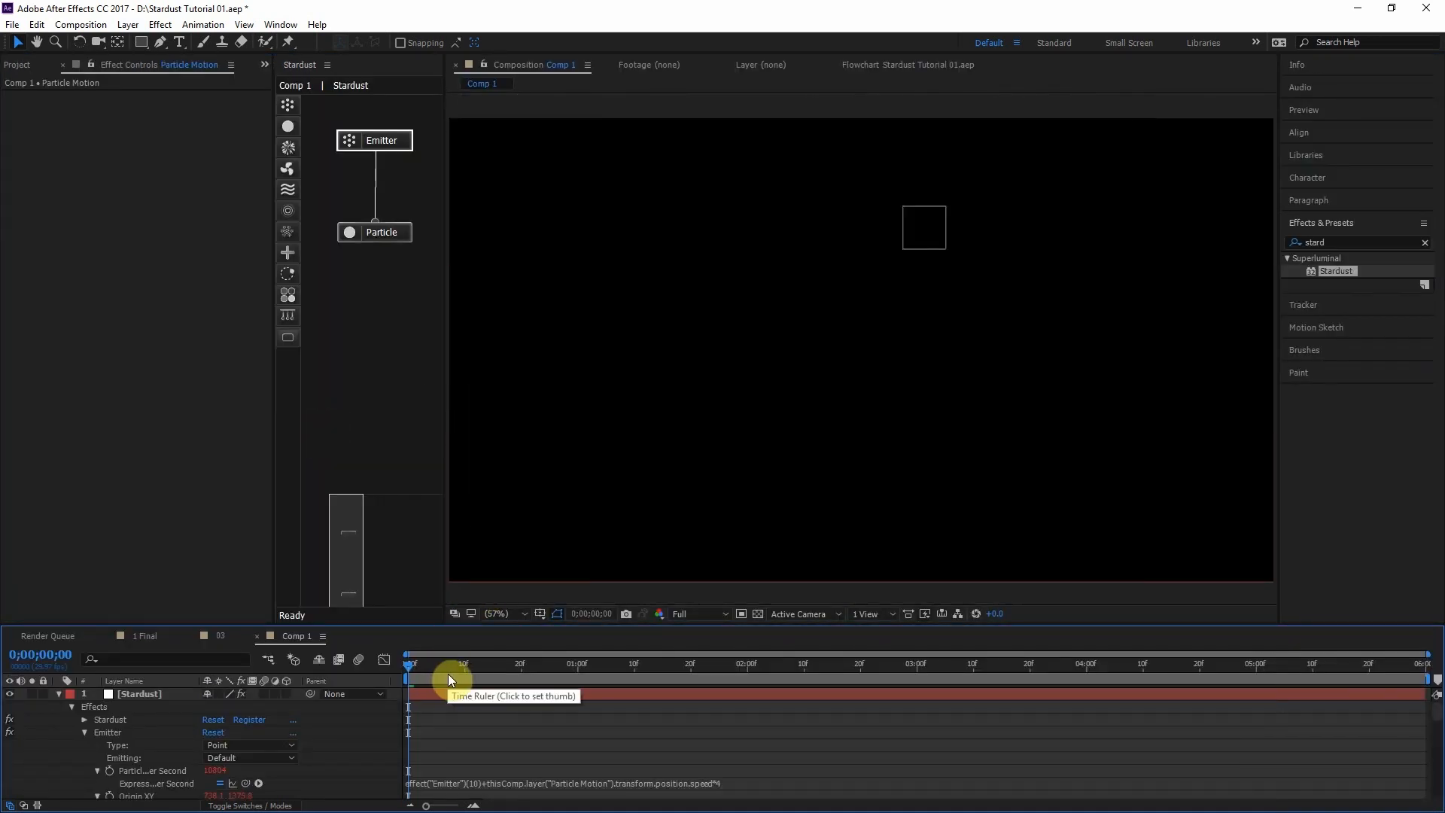
drag(448, 674, 627, 623)
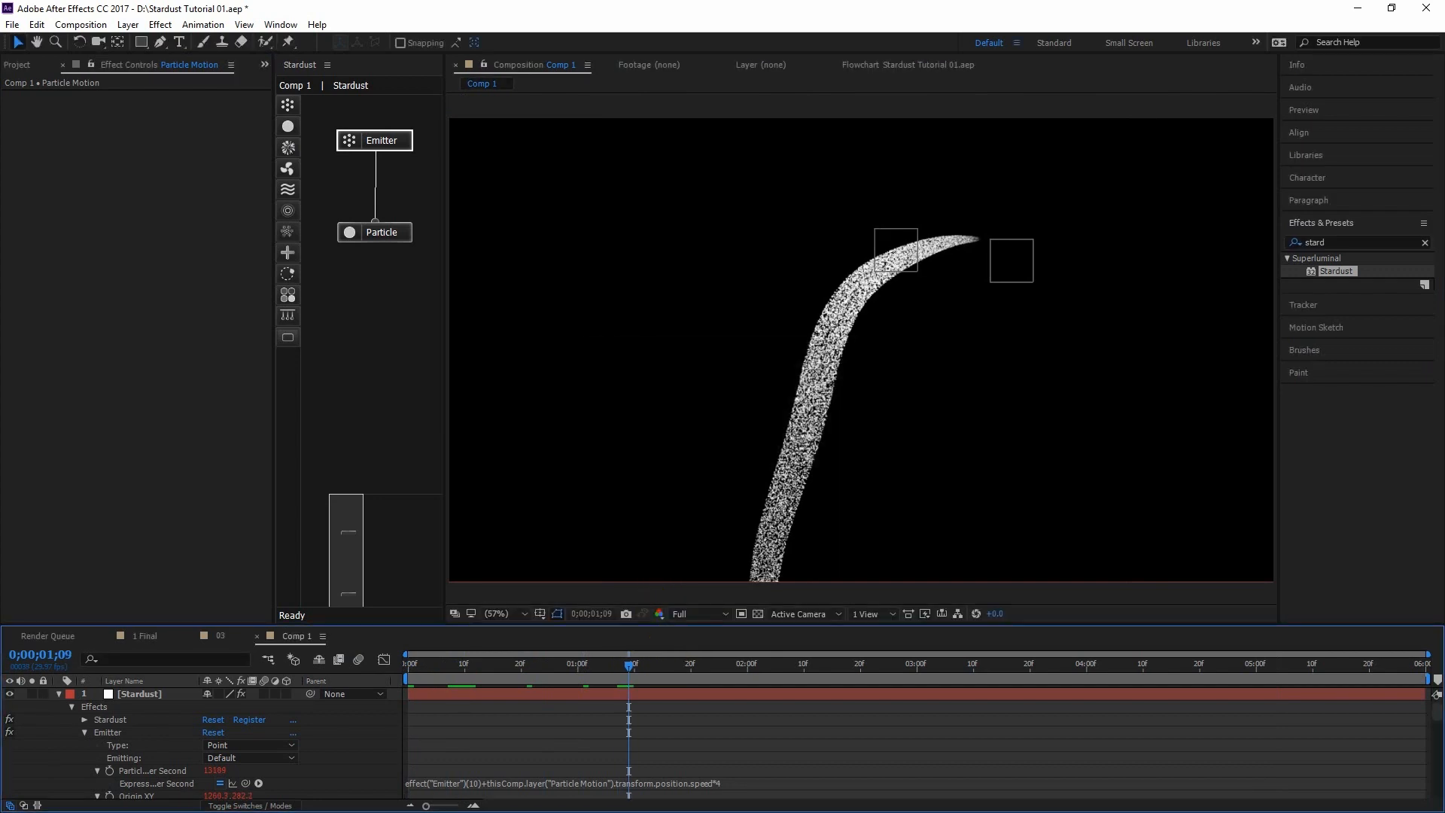
drag(658, 666, 752, 648)
Select the Stardust layer and lower the Particle's Opacity
click(631, 710)
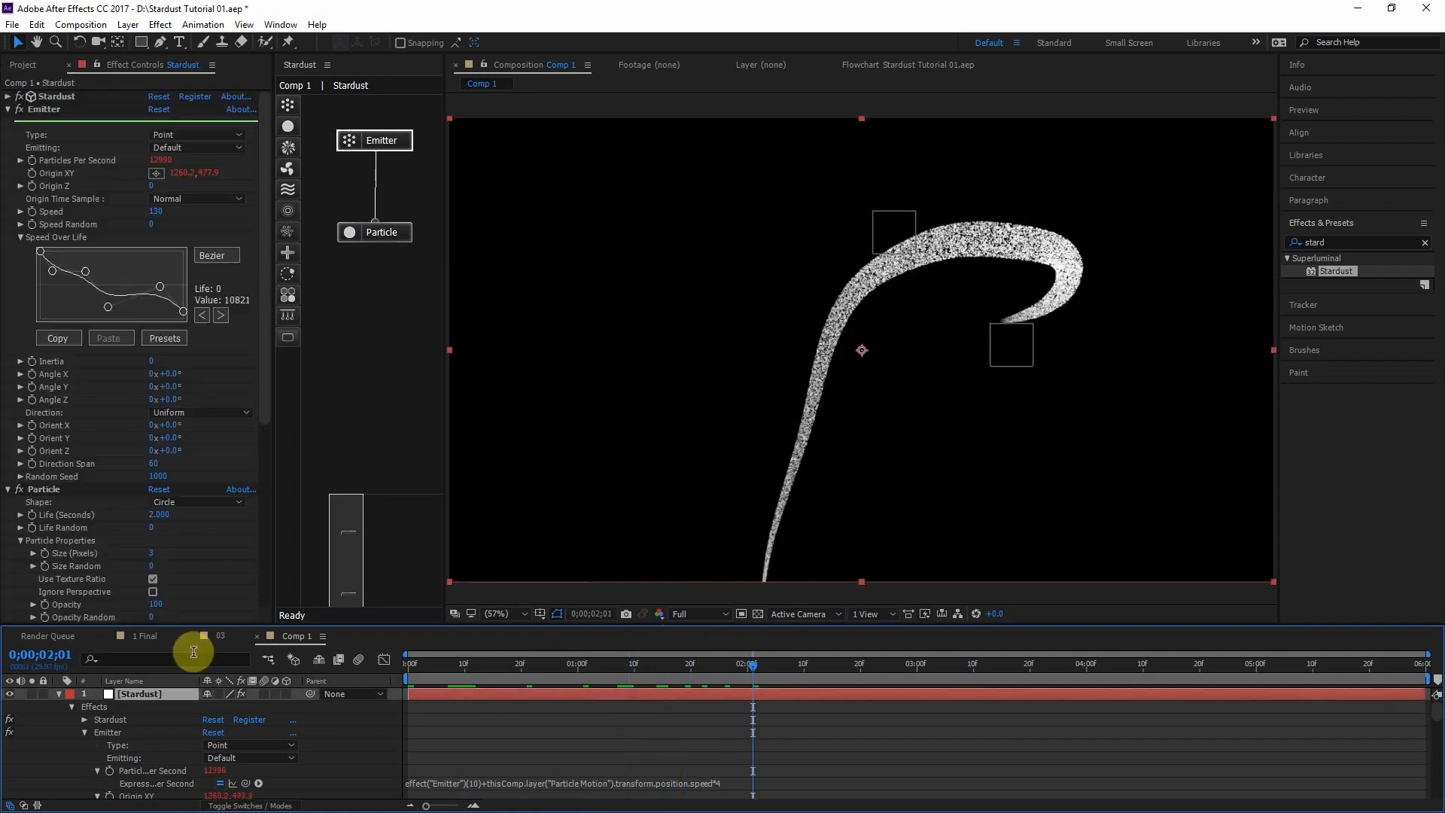
scroll(18, 321, down, 5)
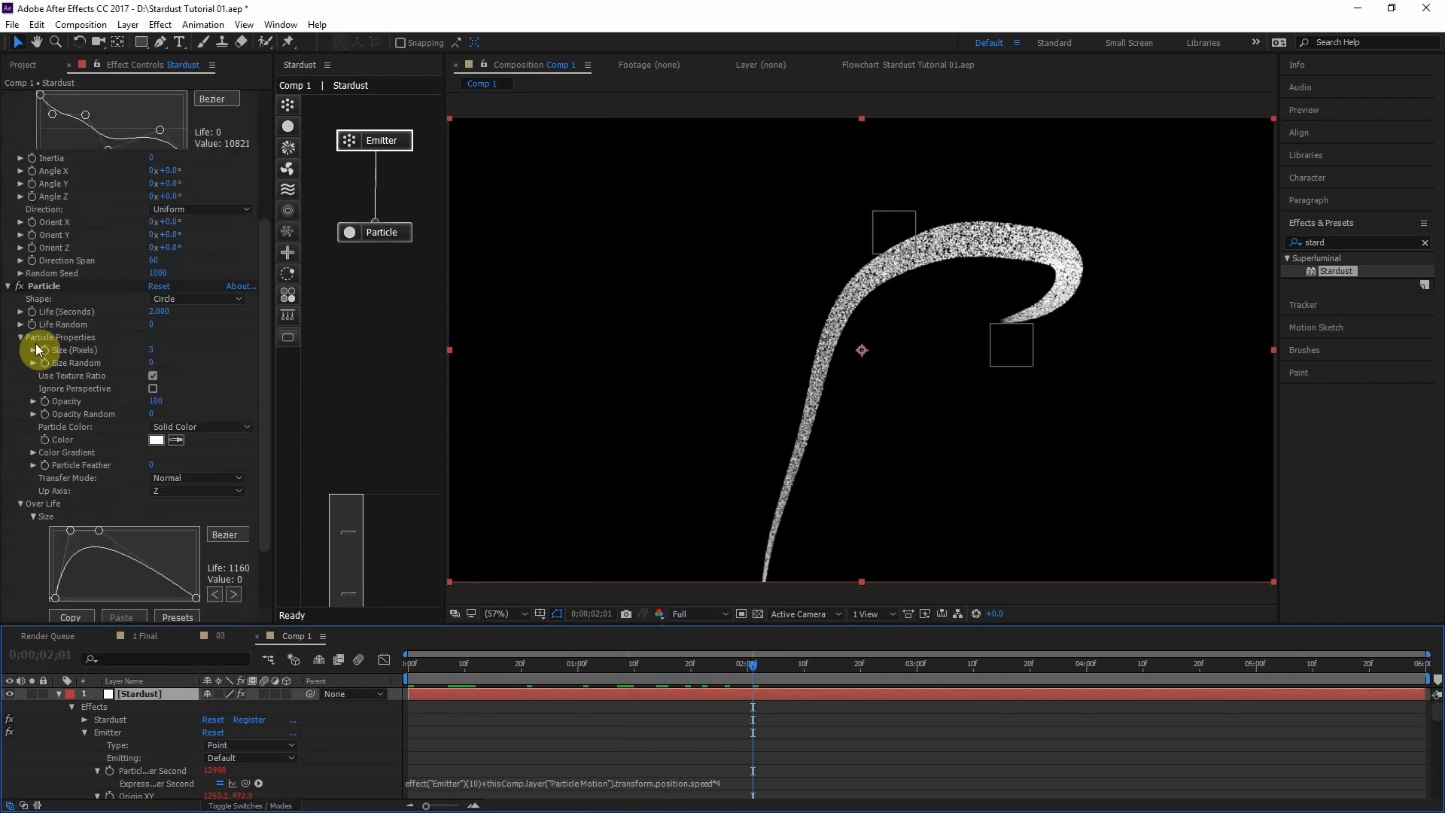
click(160, 405)
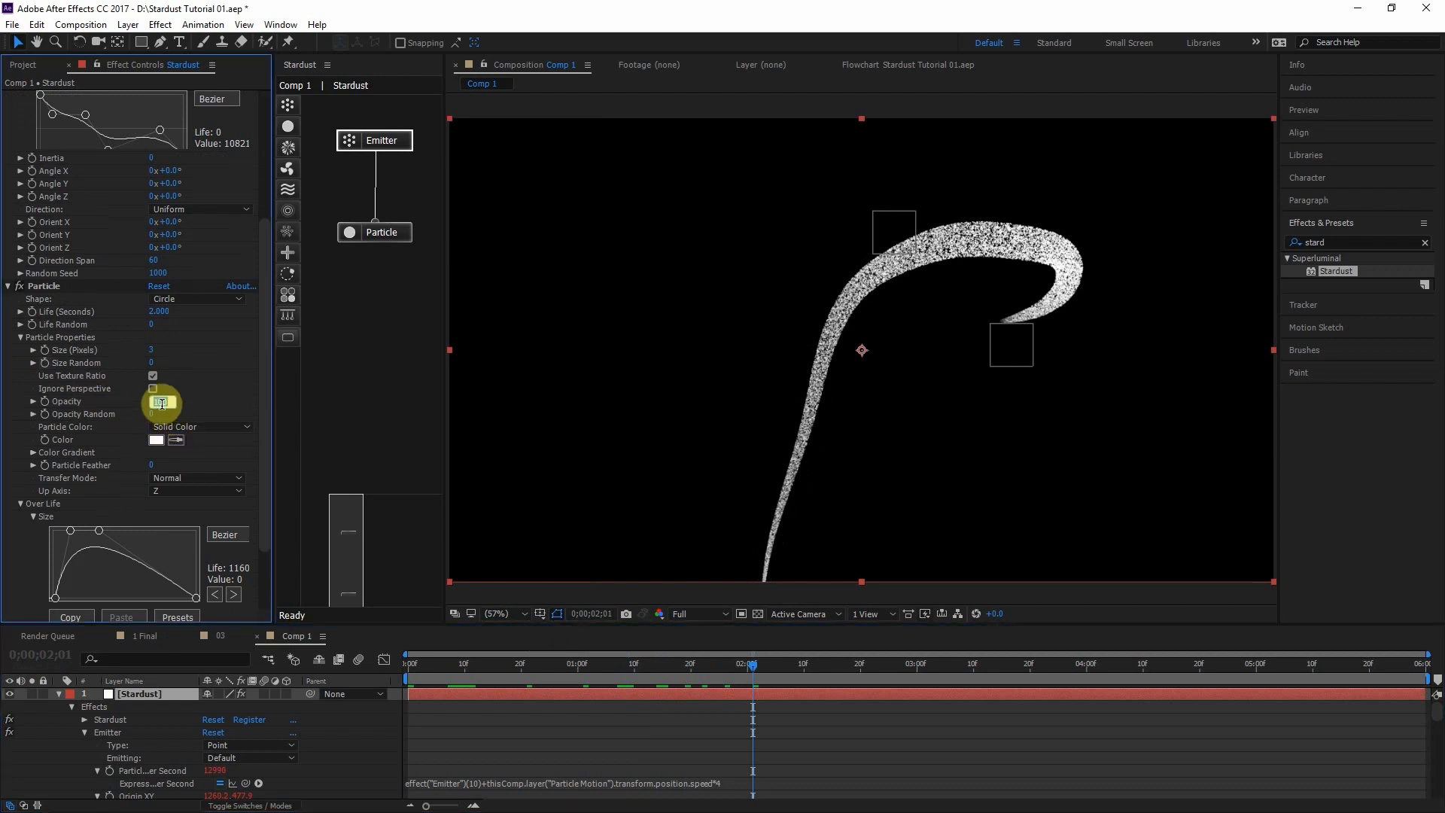
key(Return)
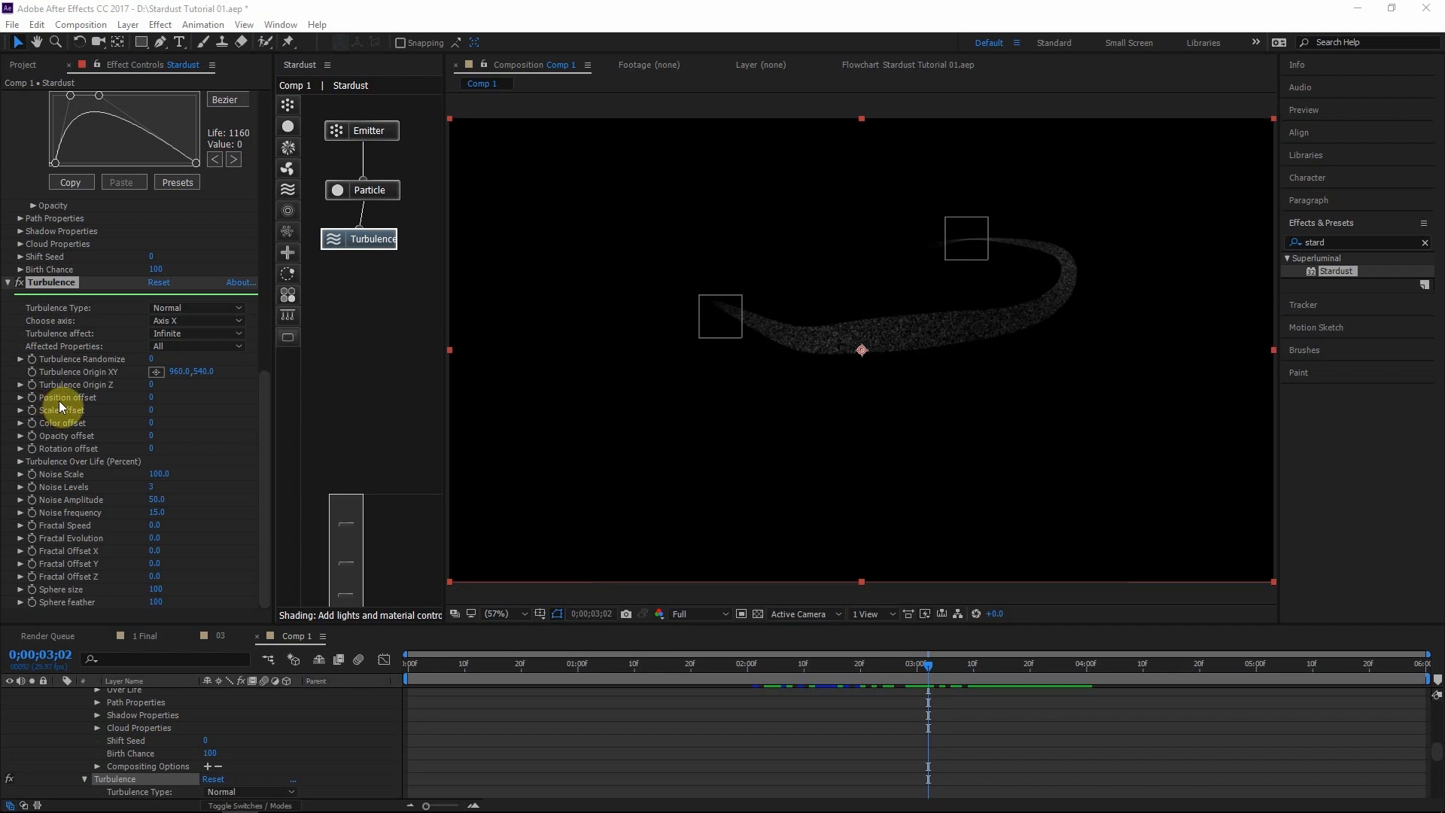
Set the Turbulence's Position offset to 30 and inspect the displaced particles up close before refitting the view
click(154, 399)
text(100)
key(Return)
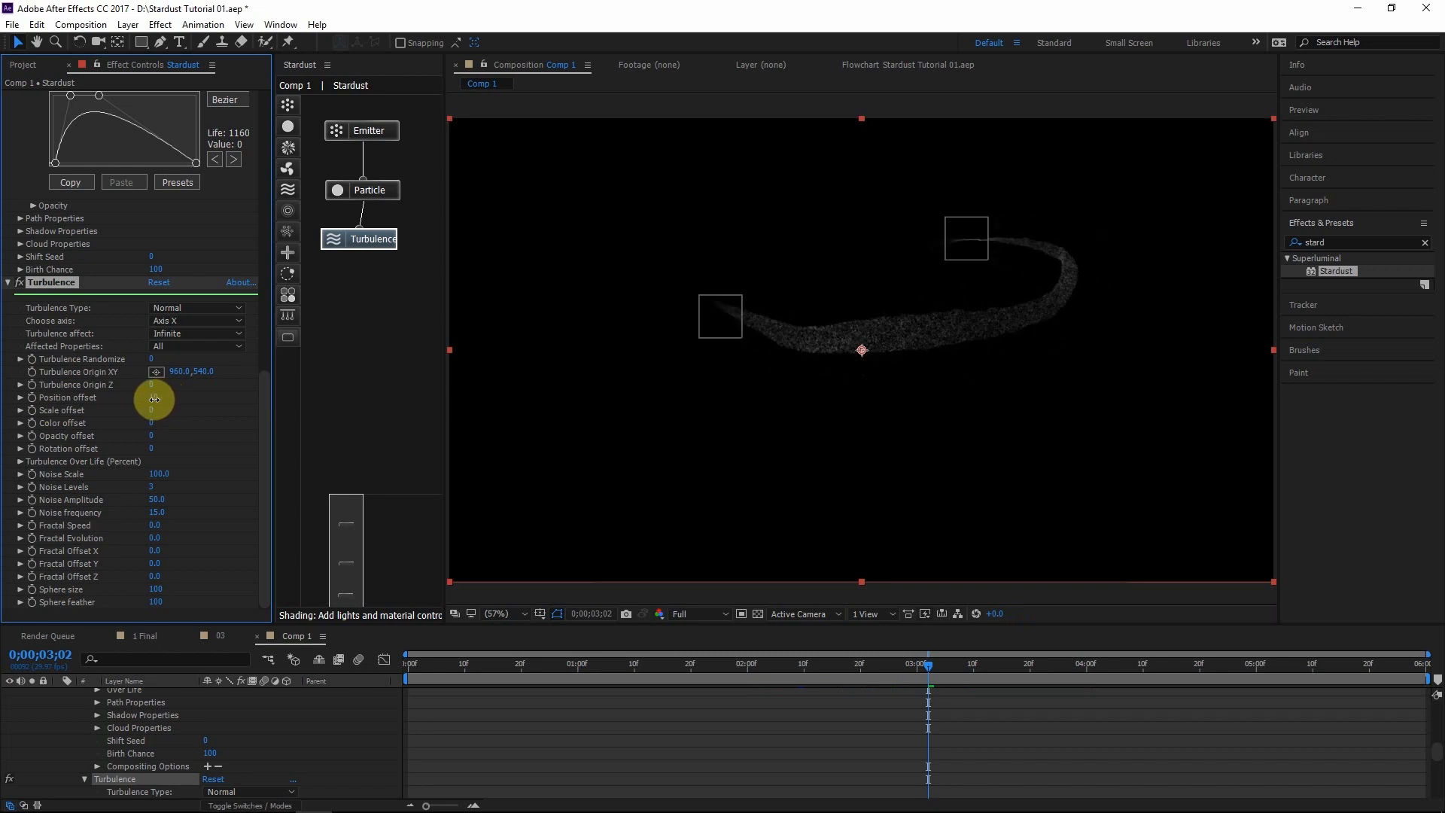
scroll(873, 385, up, 2)
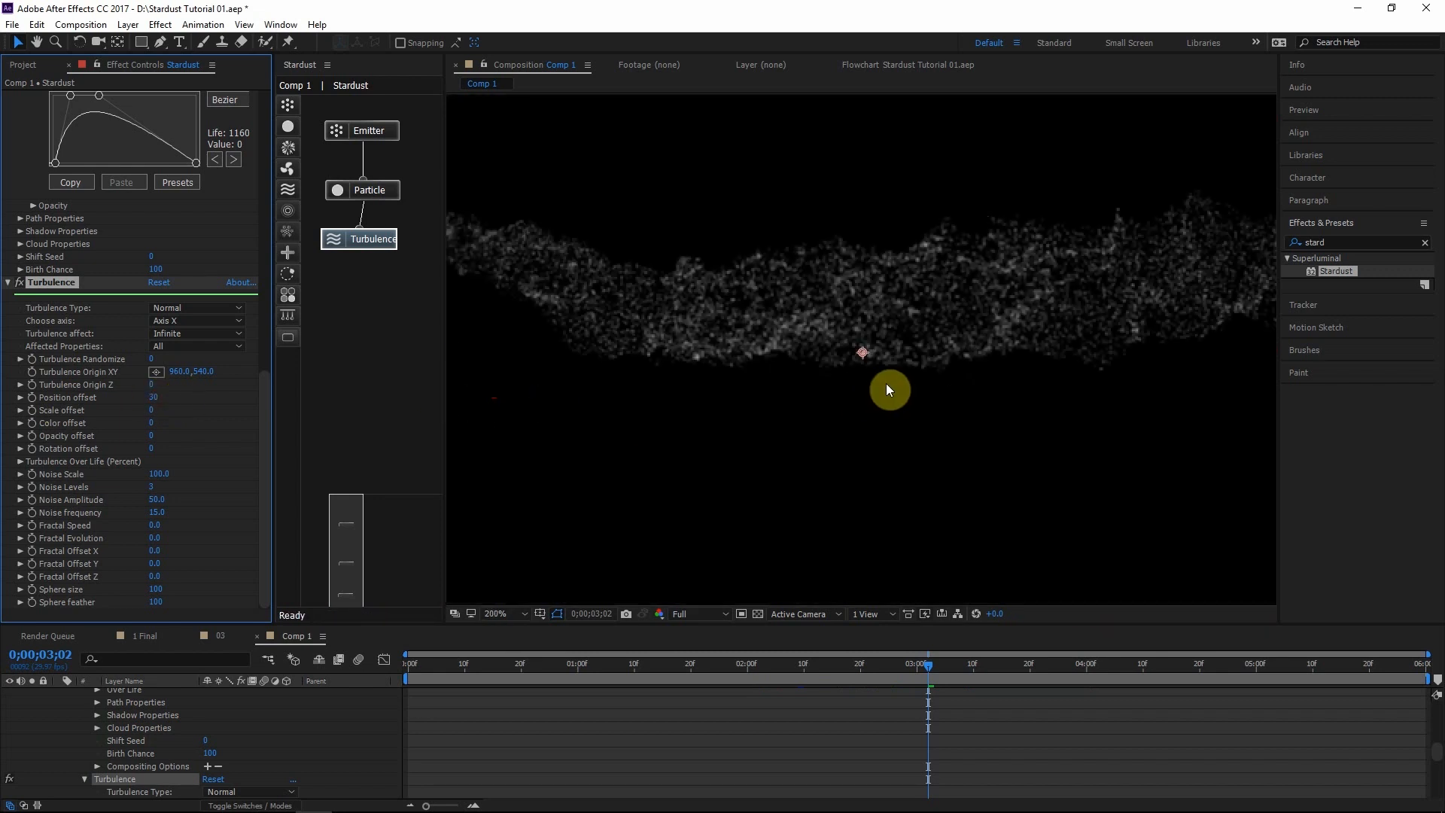
scroll(862, 394, down, 3)
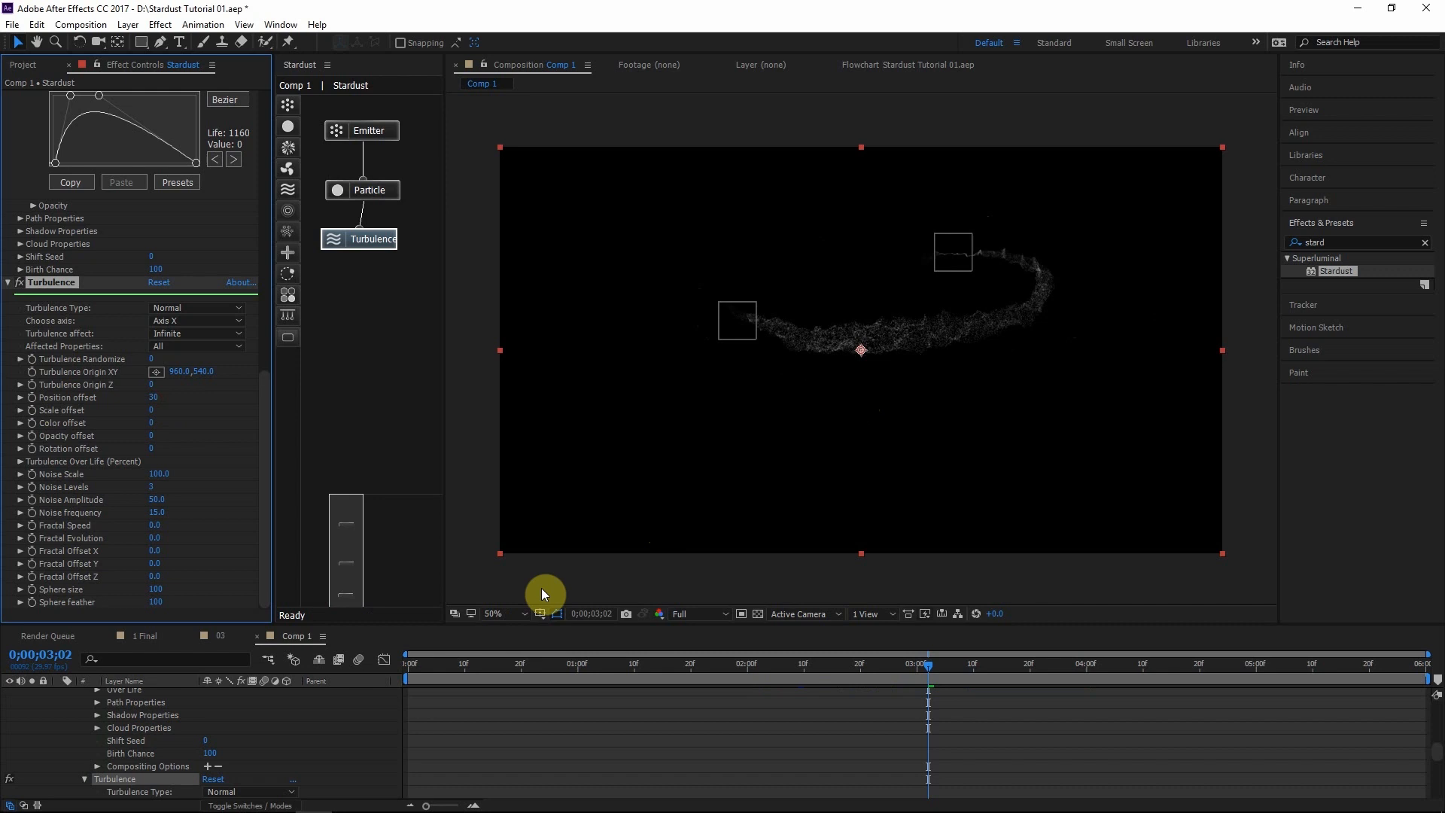
click(493, 613)
click(516, 342)
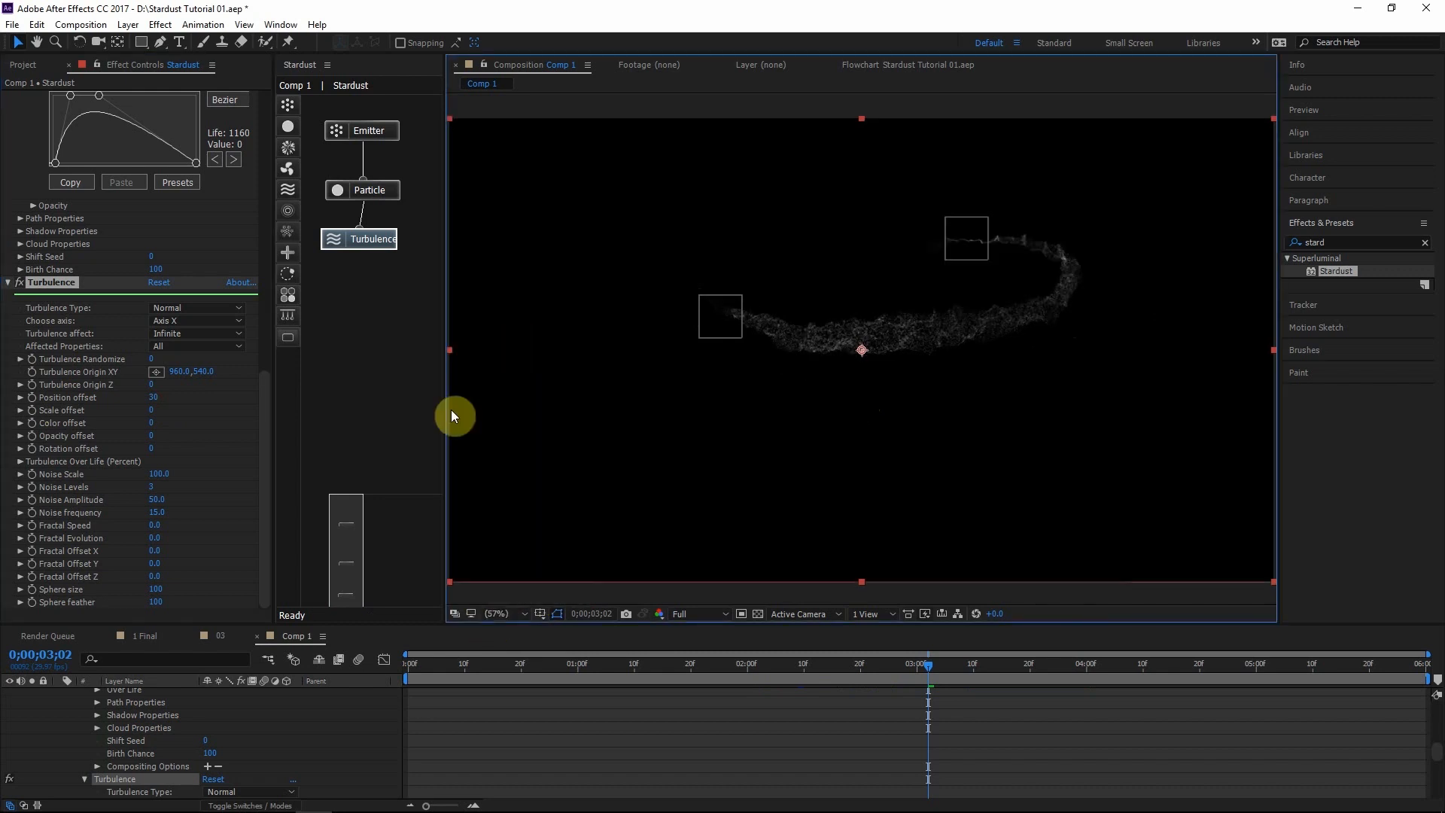
Set the Turbulence's Position offset to 100 and raise its Noise Scale to about 420
click(151, 398)
text(1)
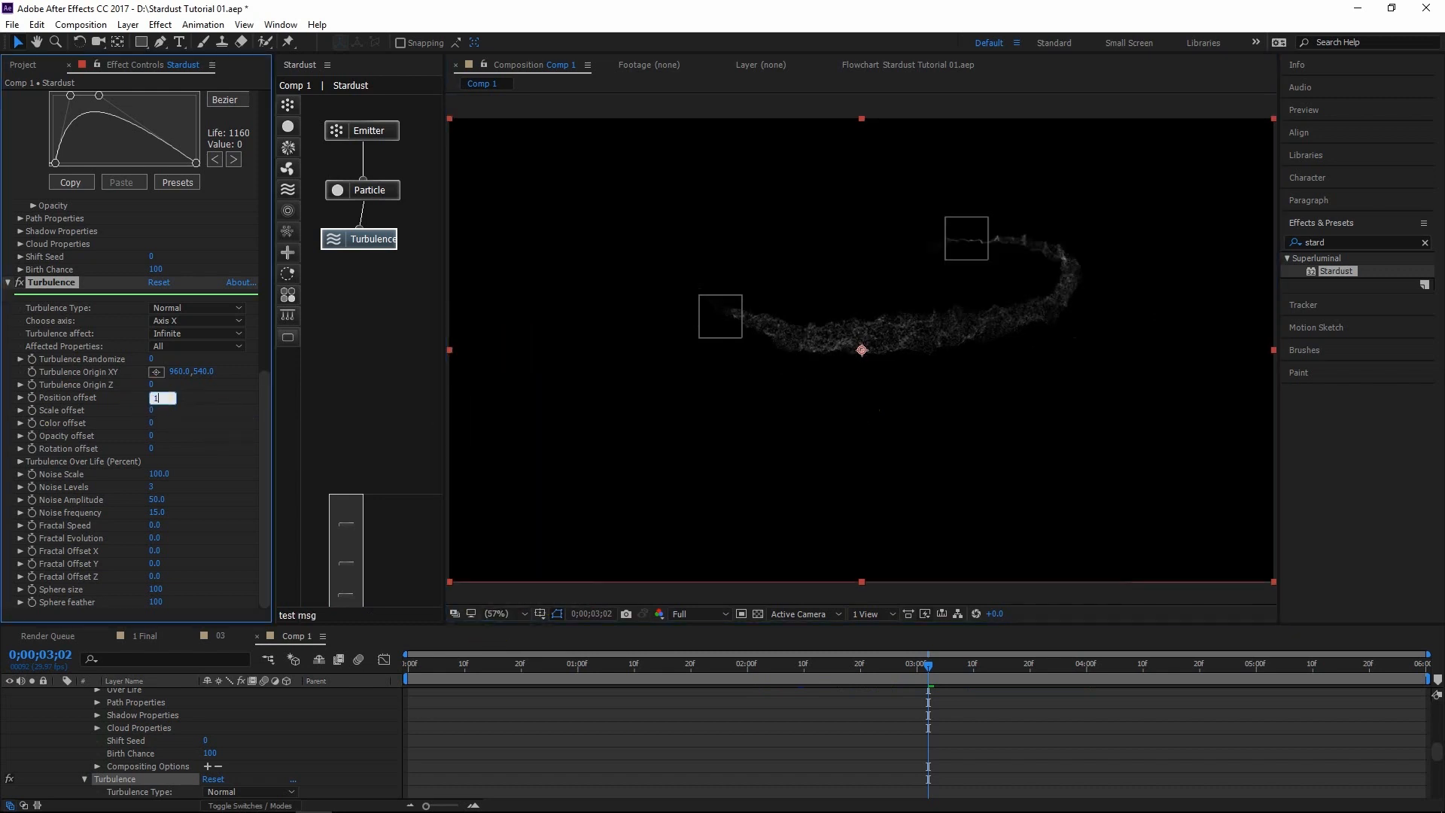
text(00)
click(202, 400)
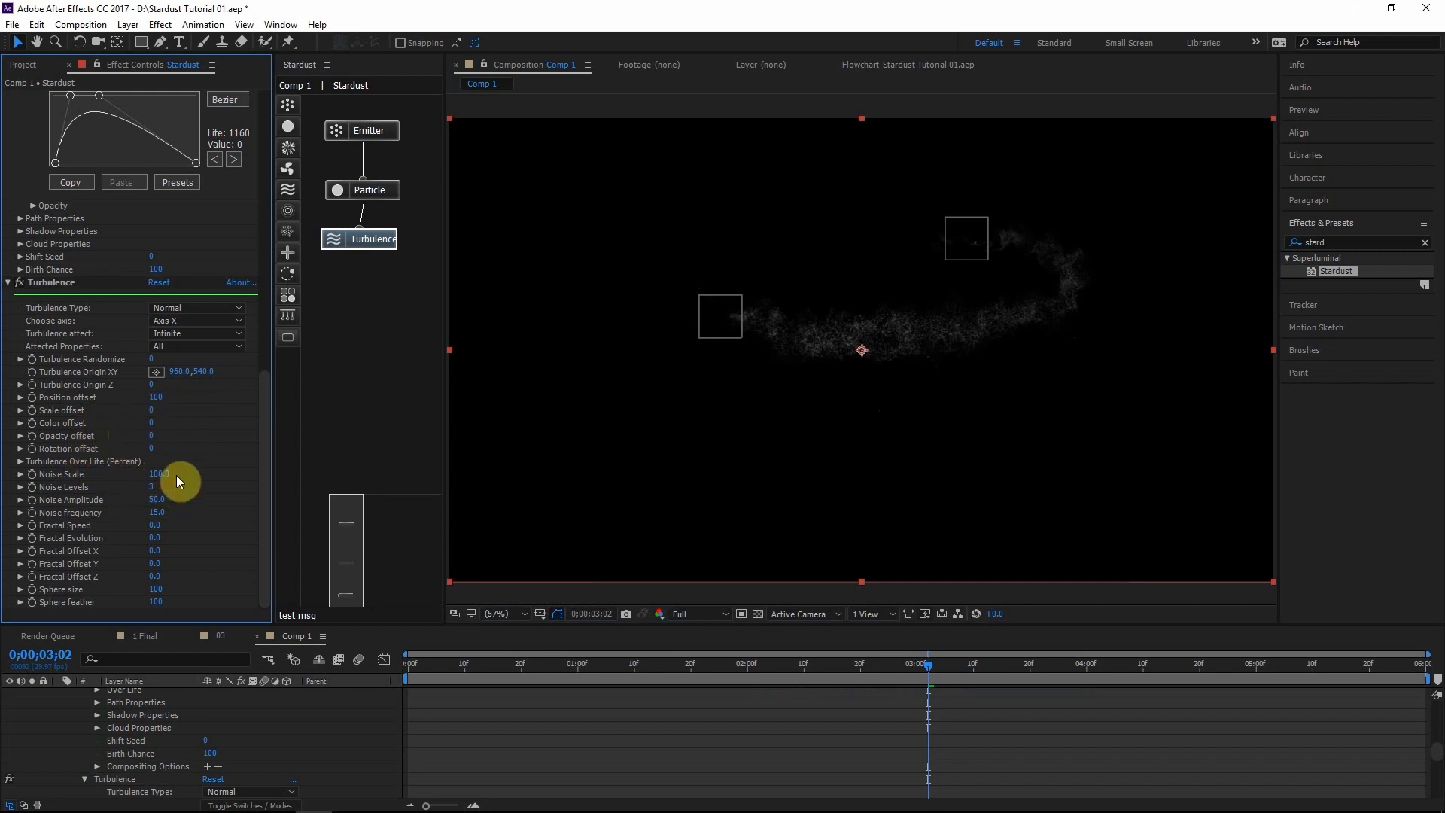
drag(161, 475, 185, 474)
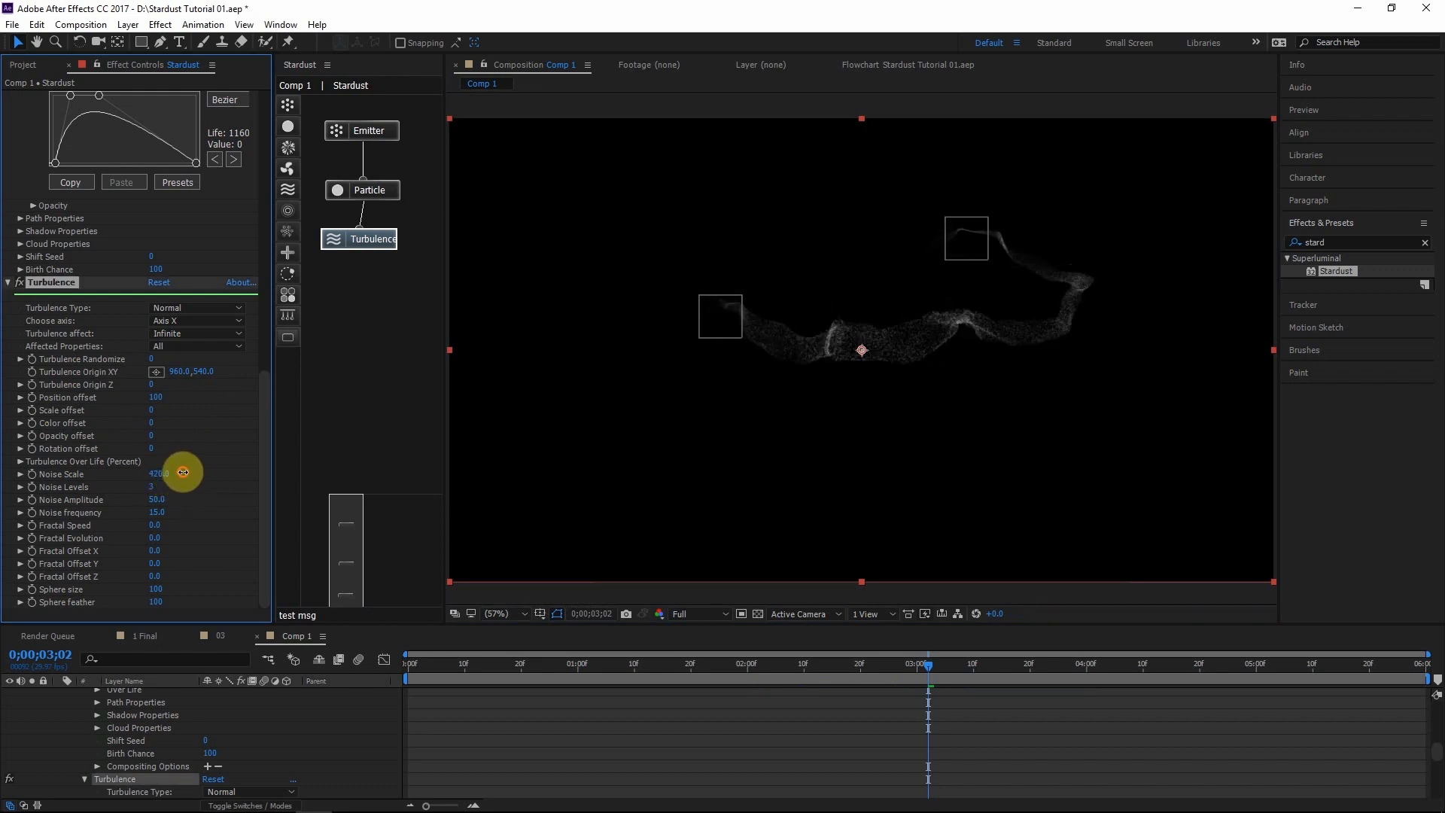
Set the Turbulence's Noise Scale to 125
click(166, 473)
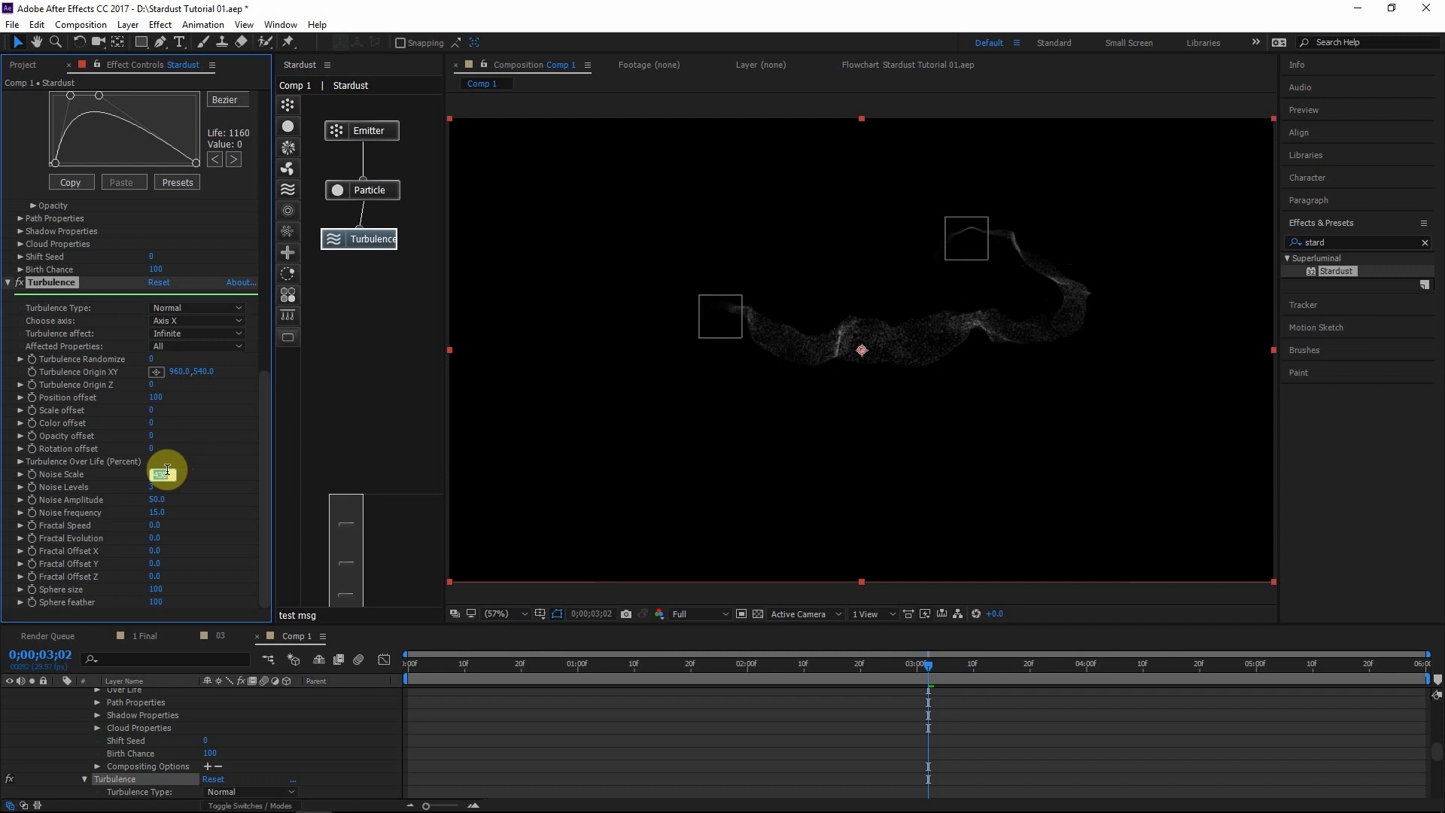
text(125)
key(Return)
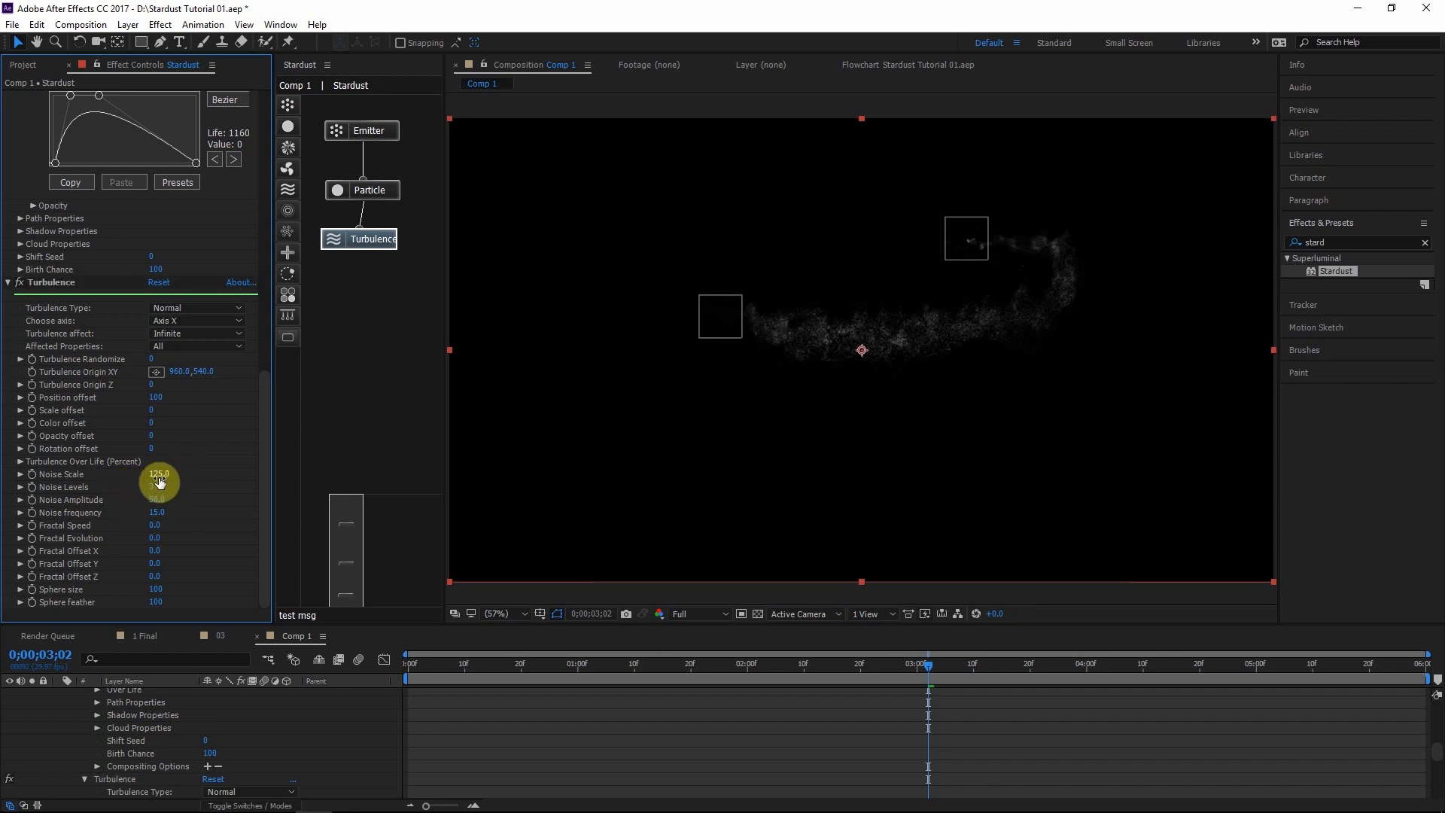
Try different Noise Levels for the Turbulence, including 2 and 4, and return the setting to 3
click(152, 484)
text(2)
click(207, 471)
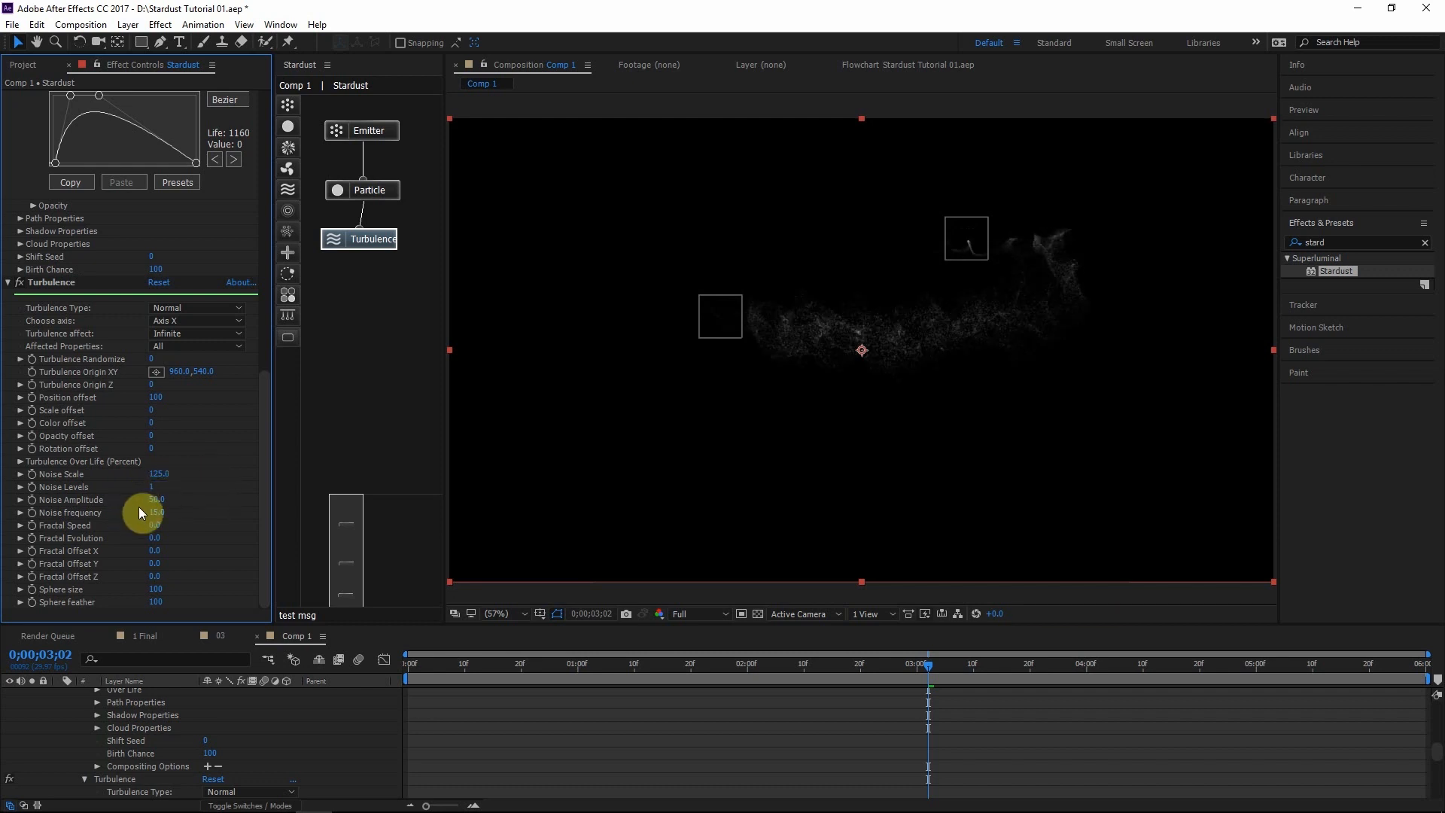
click(152, 487)
text(4)
click(151, 487)
text(3)
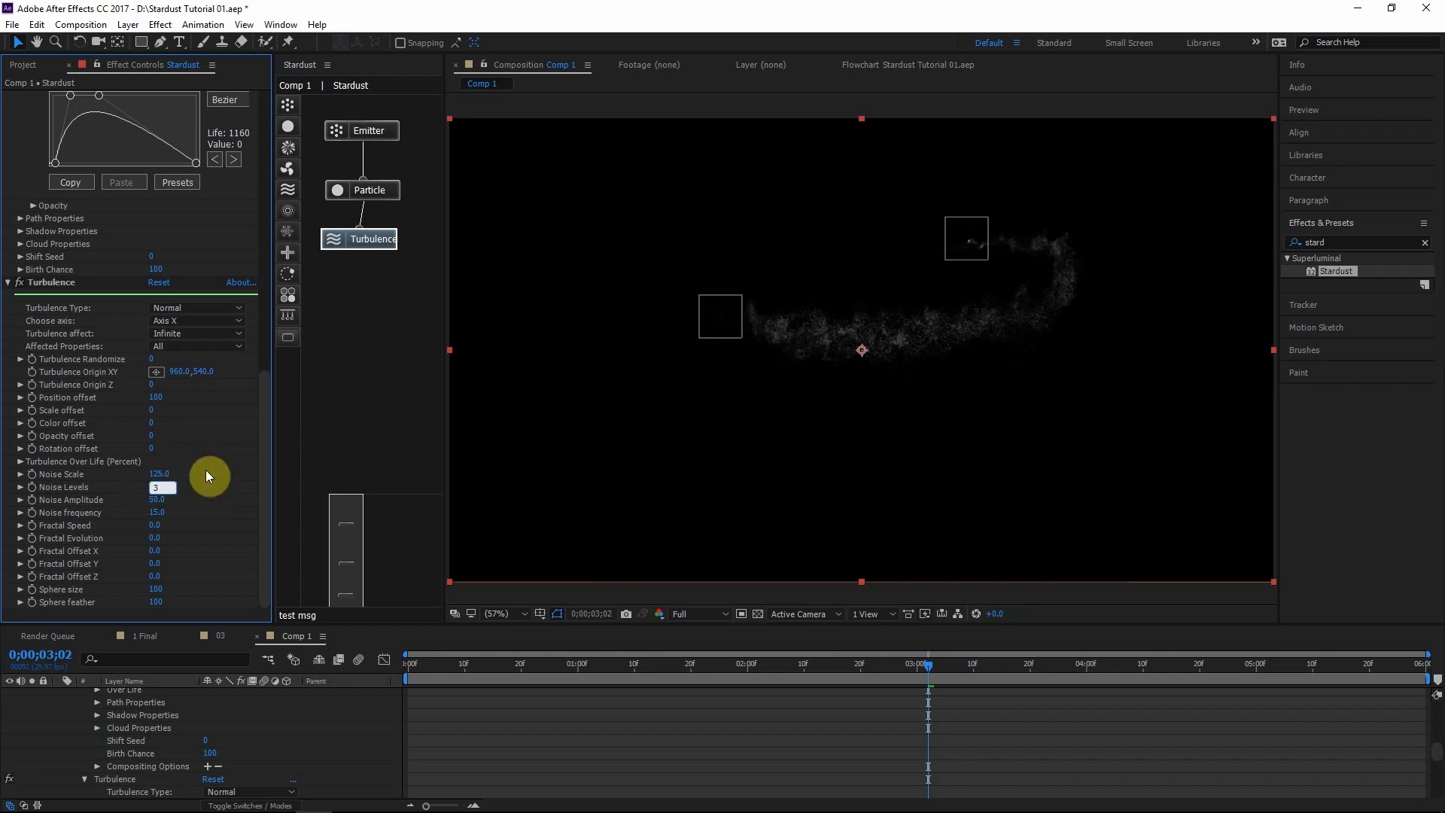
key(Return)
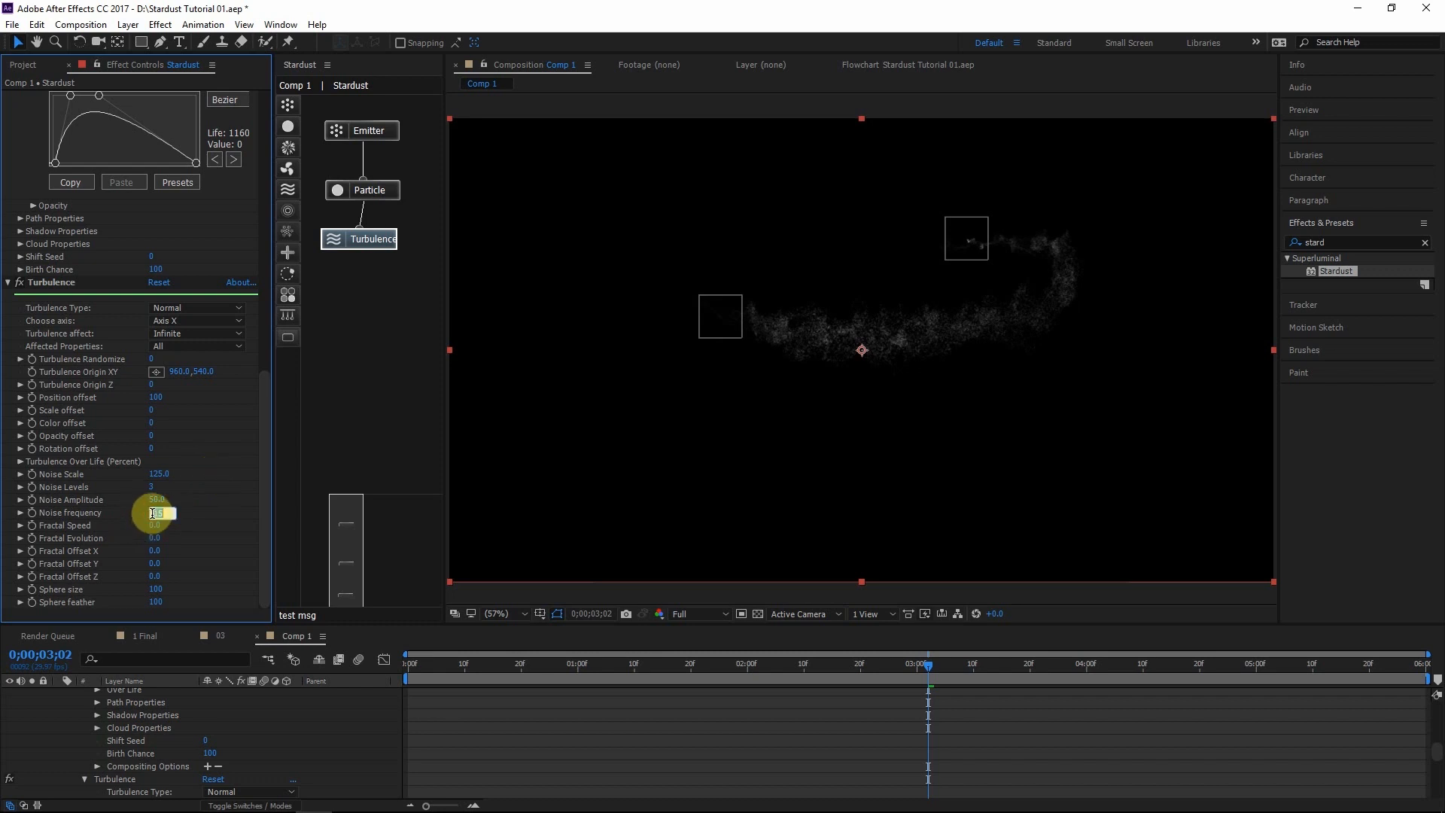
Set the Turbulence's Noise frequency to 10 and scrub the timeline to 0;00;03;00 to review the trail
click(1060, 666)
drag(1054, 666, 918, 639)
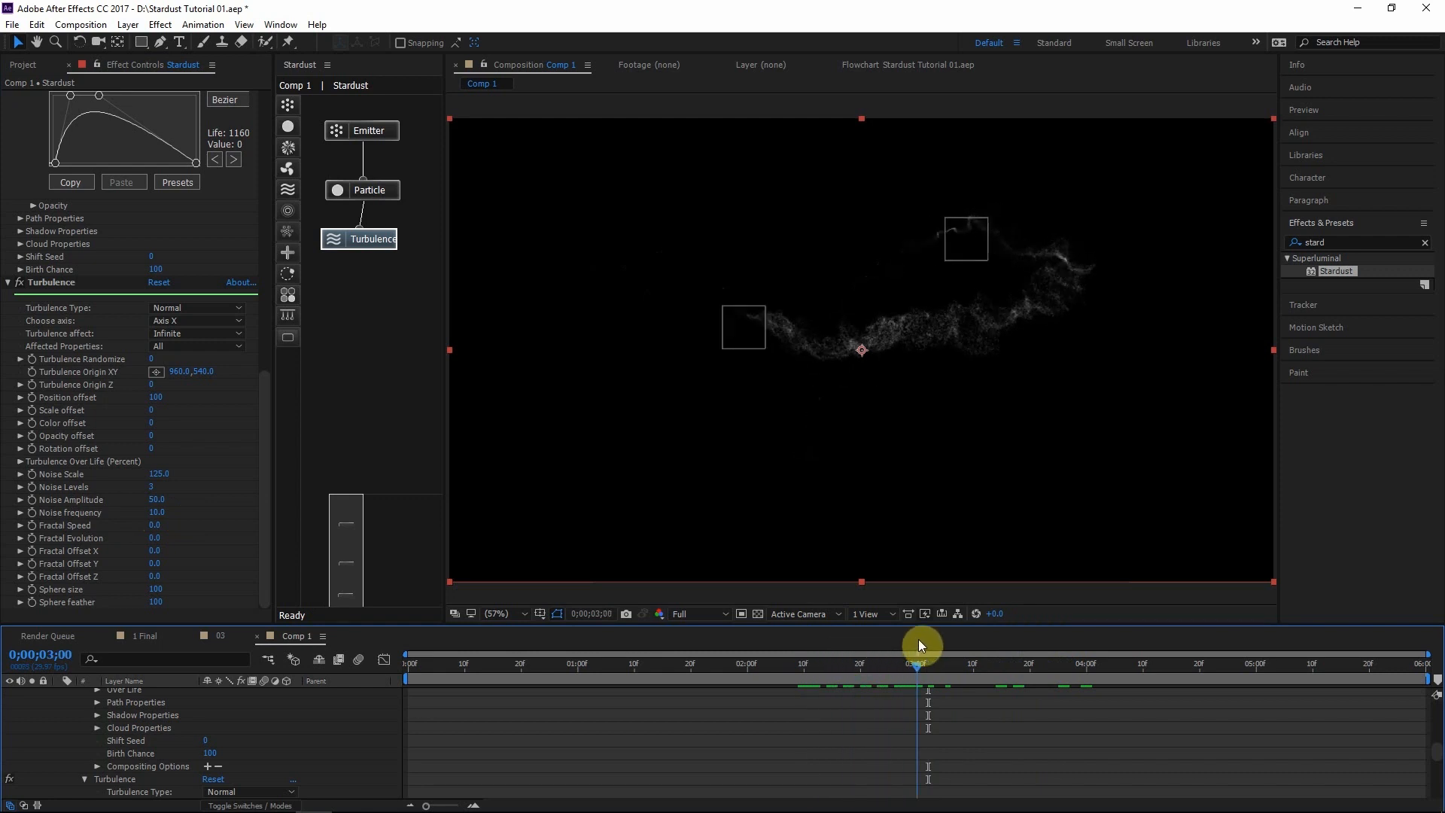
Ramp Turbulence Over Life up from 0 as a Bezier curve with two raised middle points, comparing the trail with Turbulence disabled
click(19, 462)
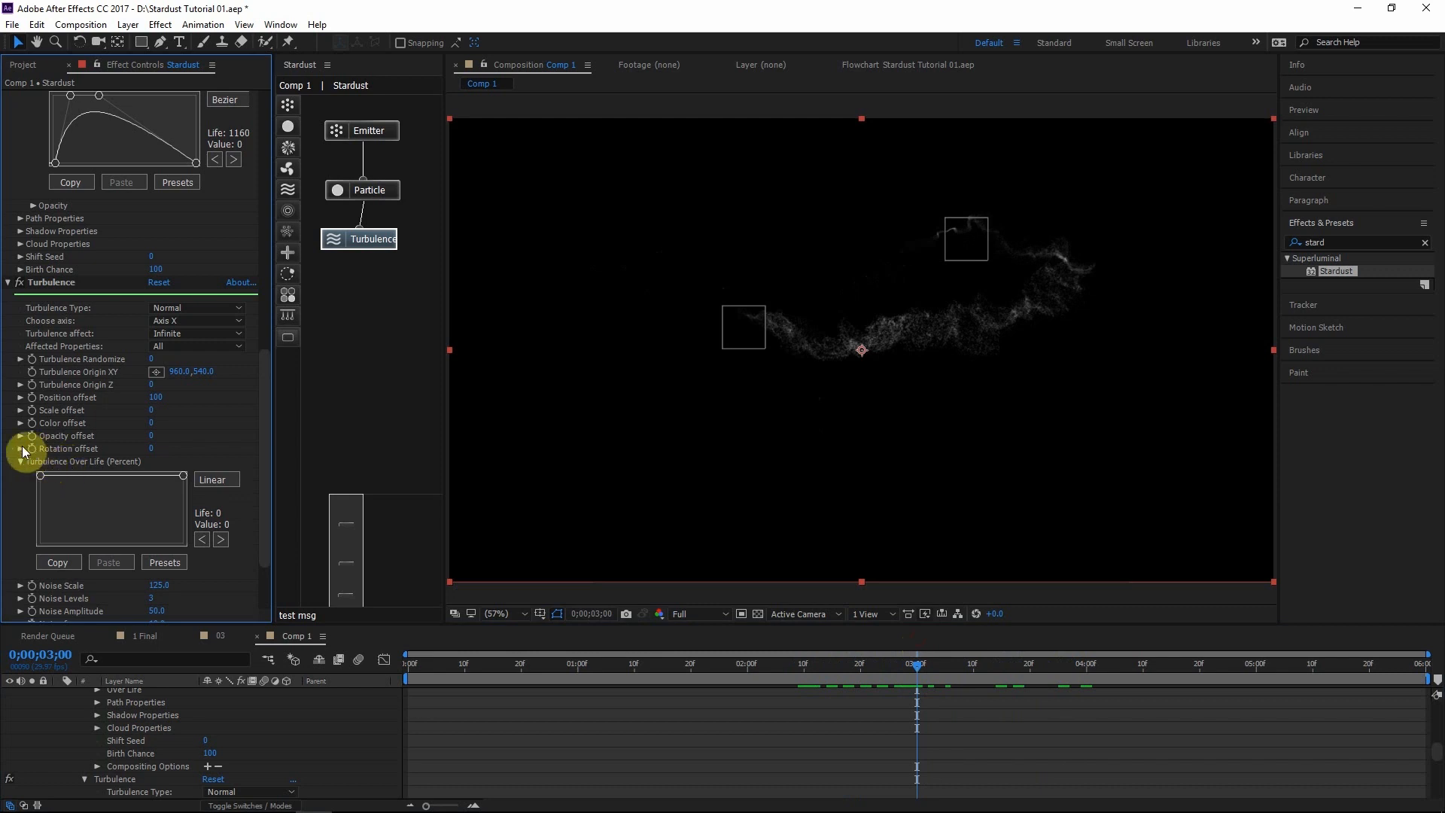
drag(33, 474, 22, 584)
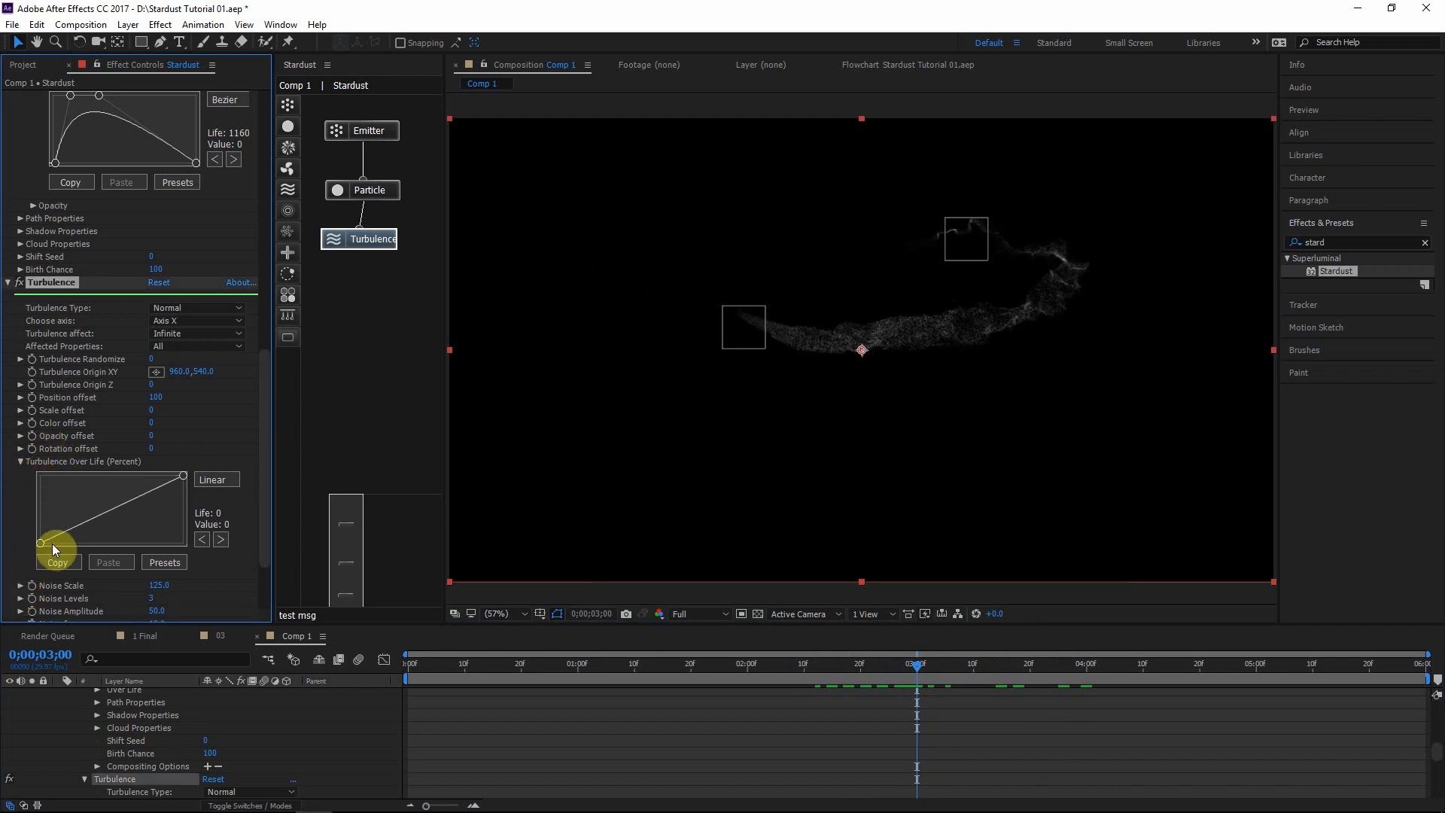
click(19, 283)
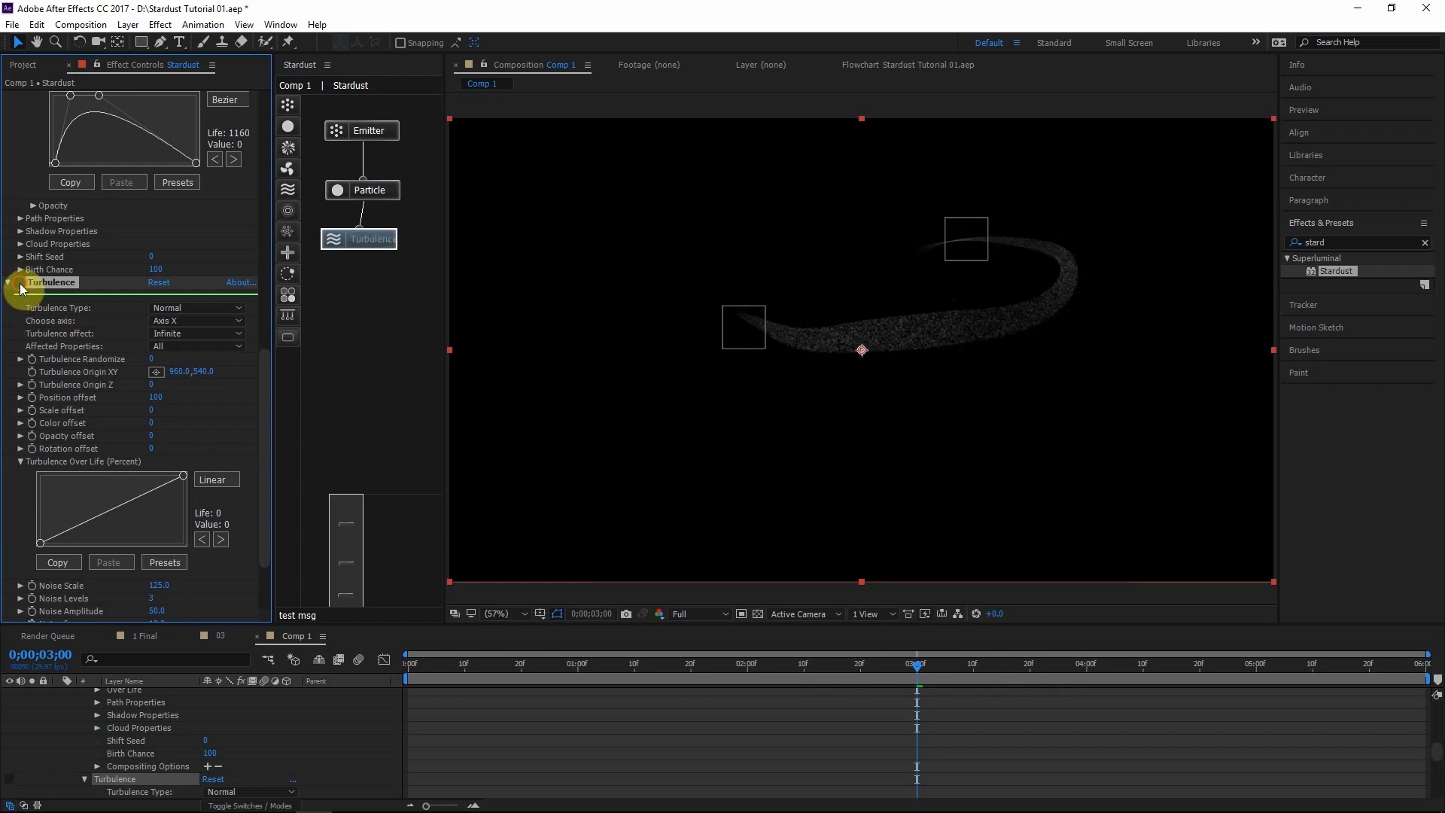
click(19, 283)
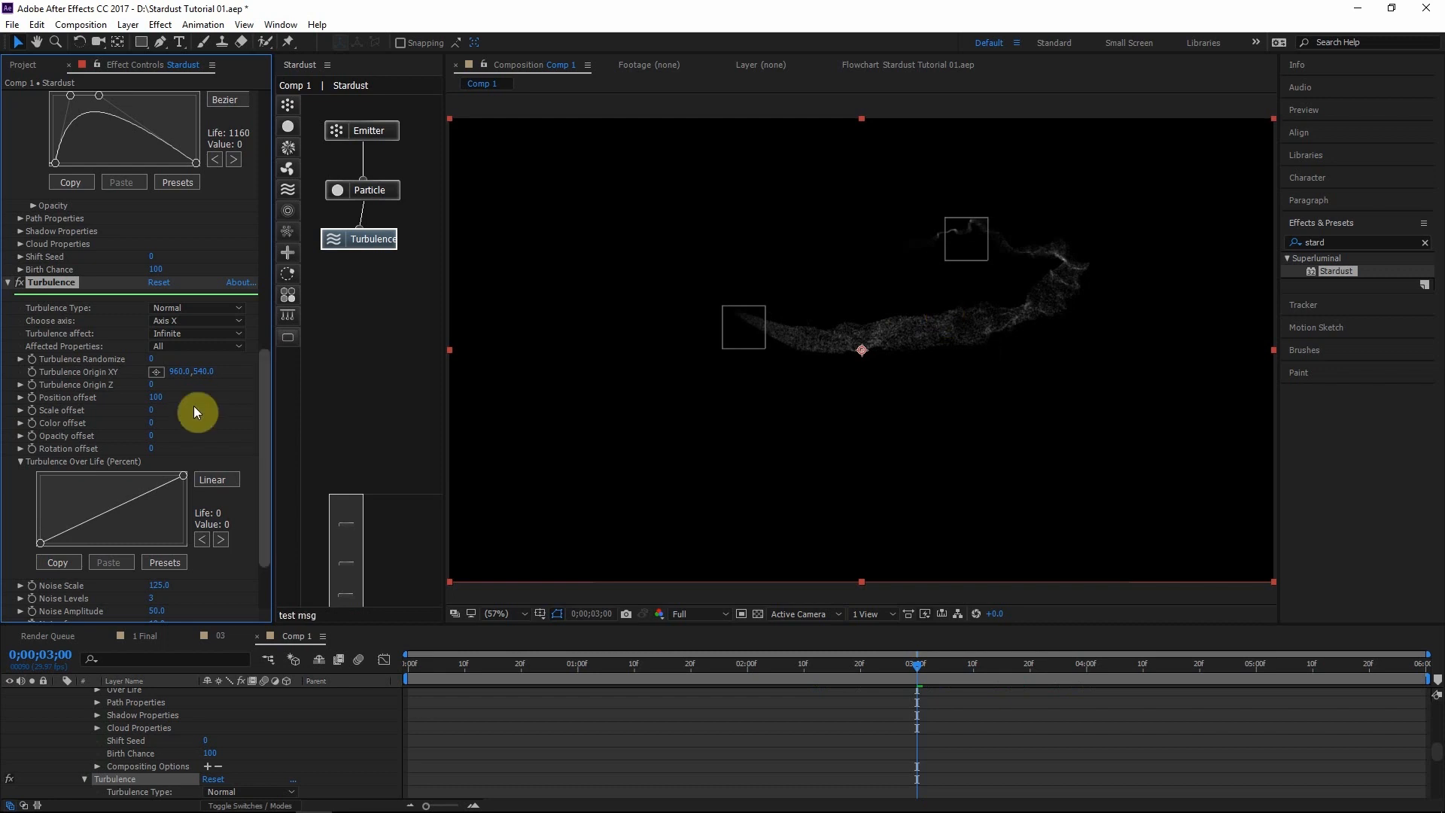
click(235, 482)
drag(74, 526, 125, 486)
Preview the animation from 0;00;00;15 and scrub to 0;00;02;27 to examine the turbulent trail
drag(912, 669, 493, 669)
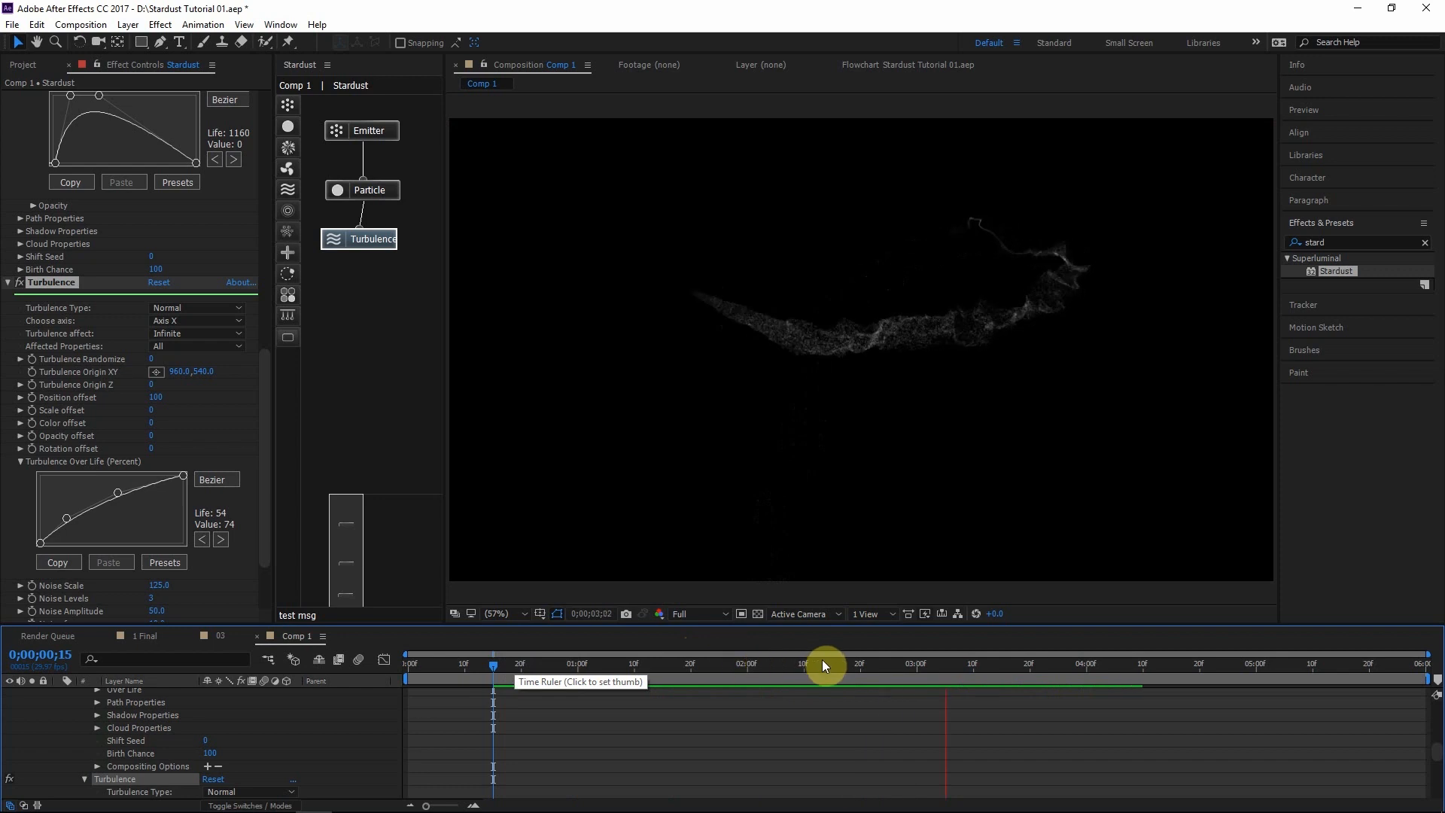
drag(923, 663, 831, 664)
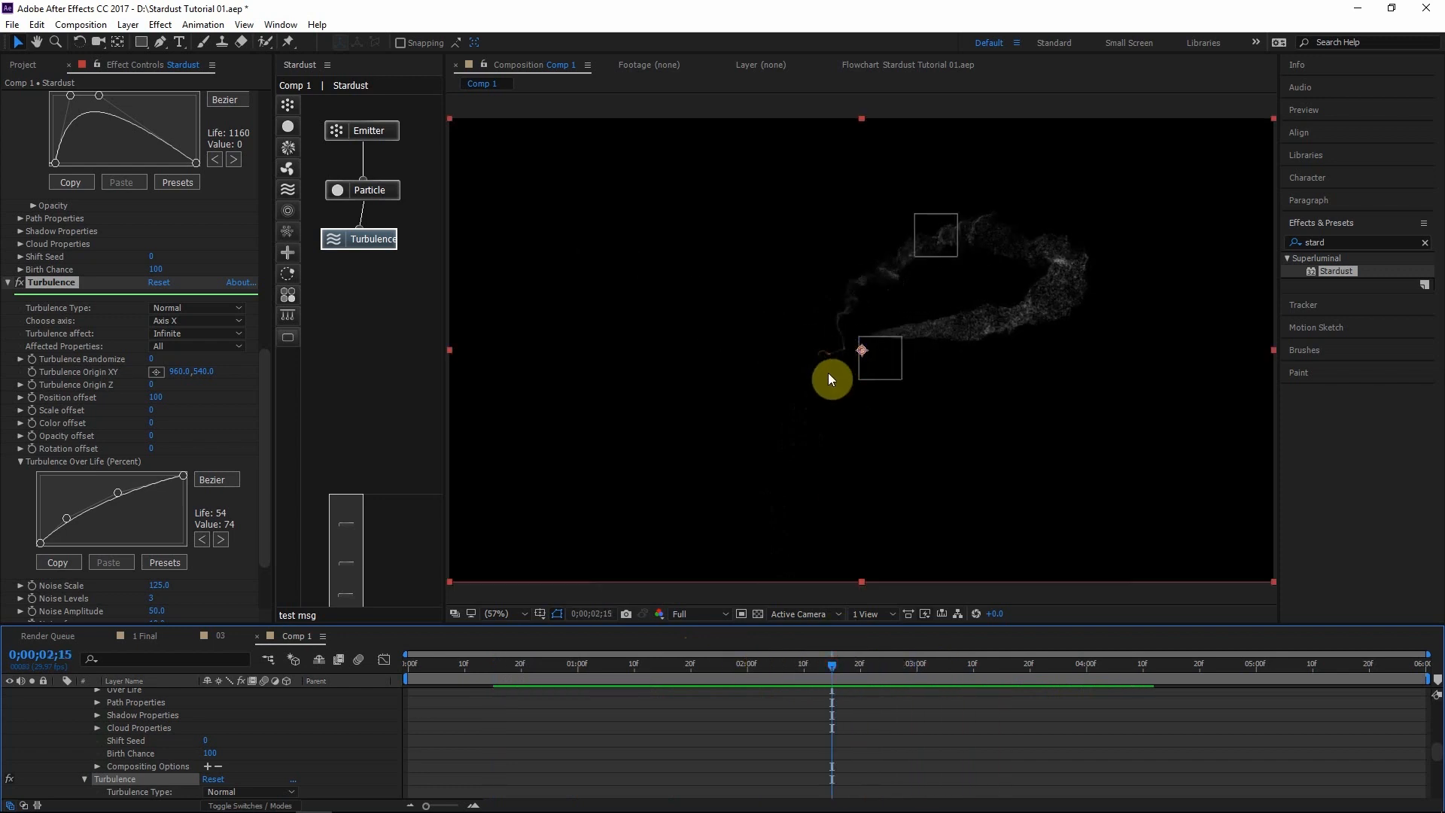
drag(846, 665, 884, 691)
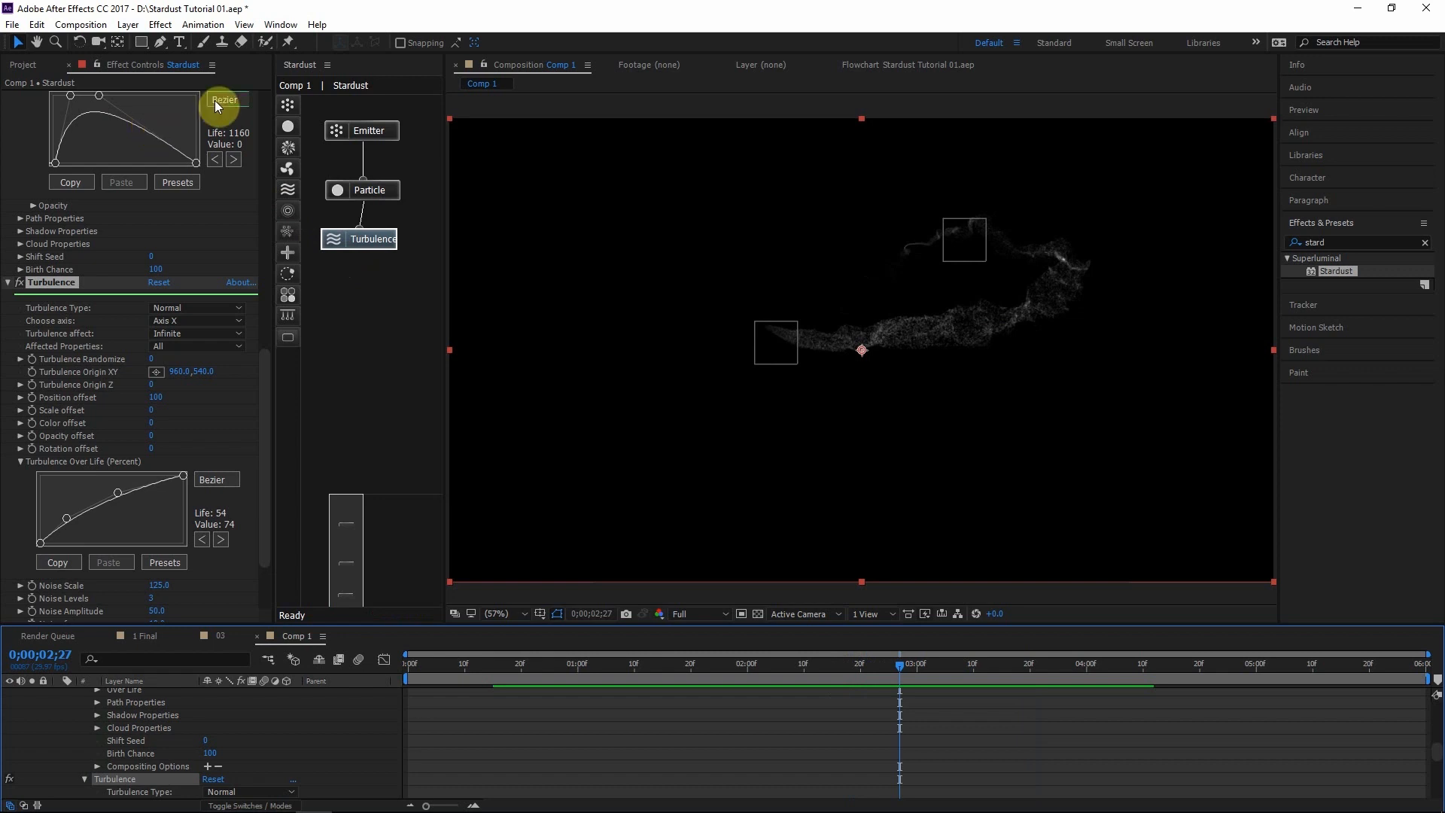
Add a second Turbulence node connected after the first, place it to the first's lower right, and check the node chain
drag(288, 189, 364, 296)
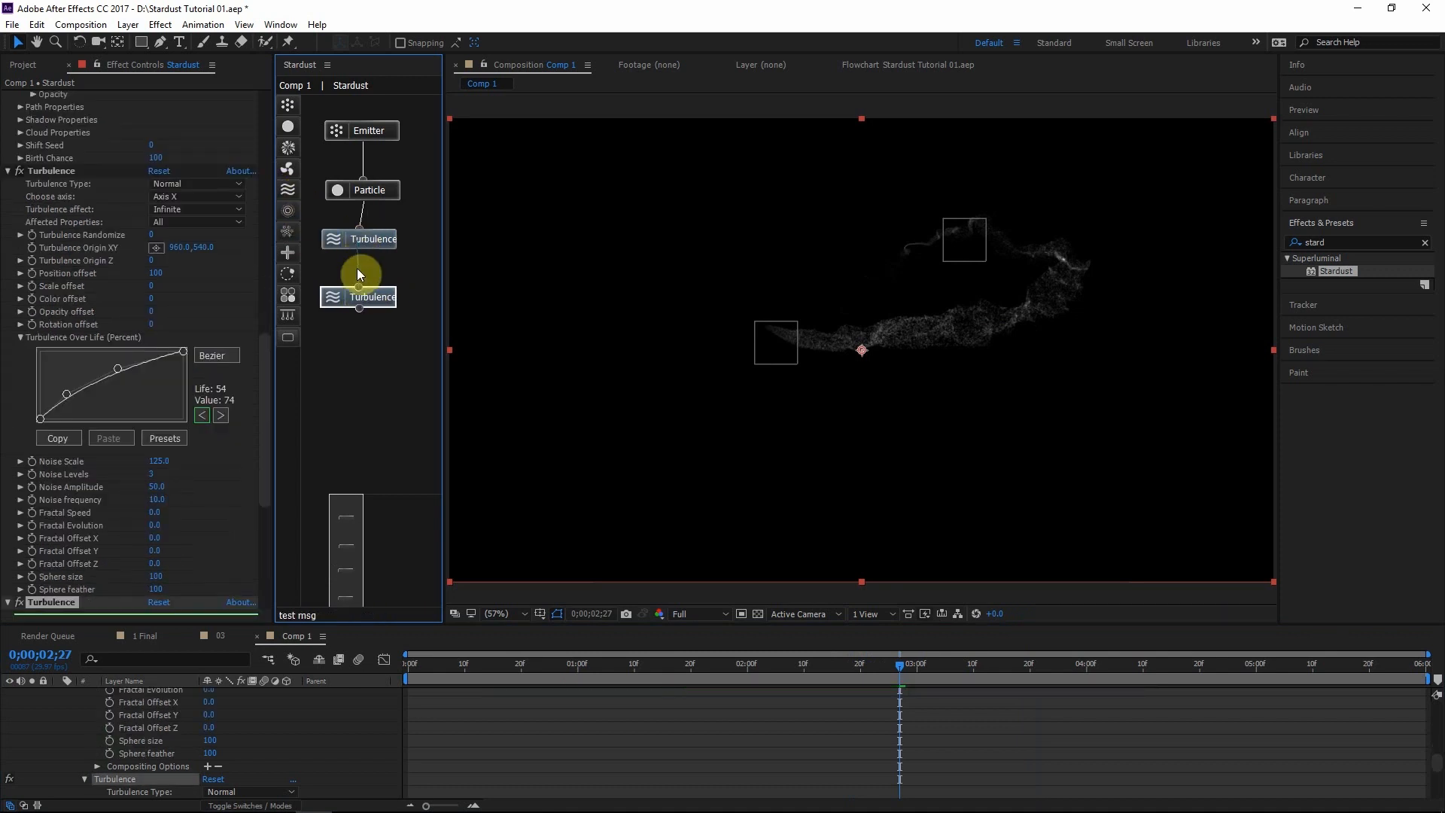
drag(377, 296, 386, 291)
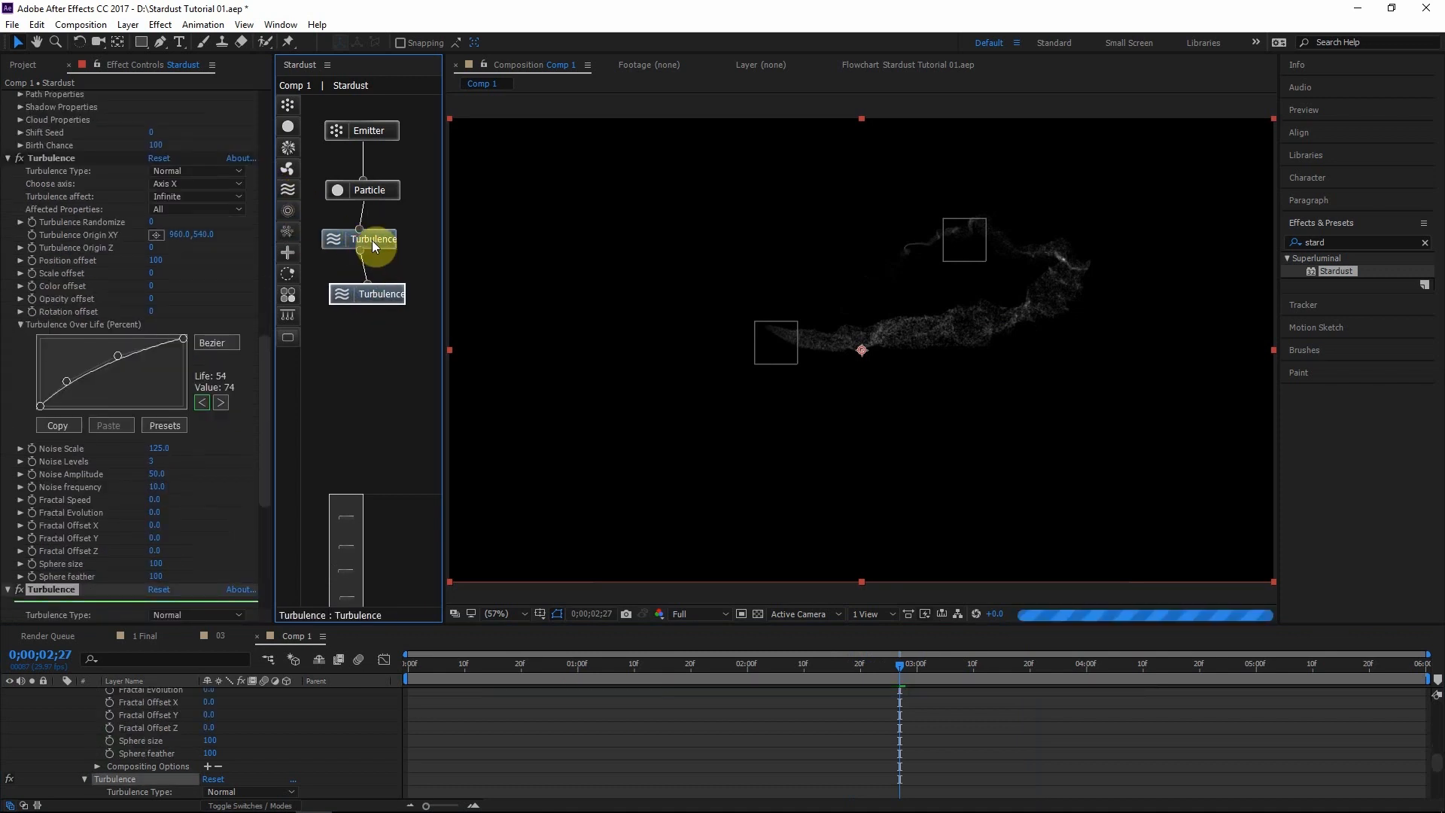
click(374, 244)
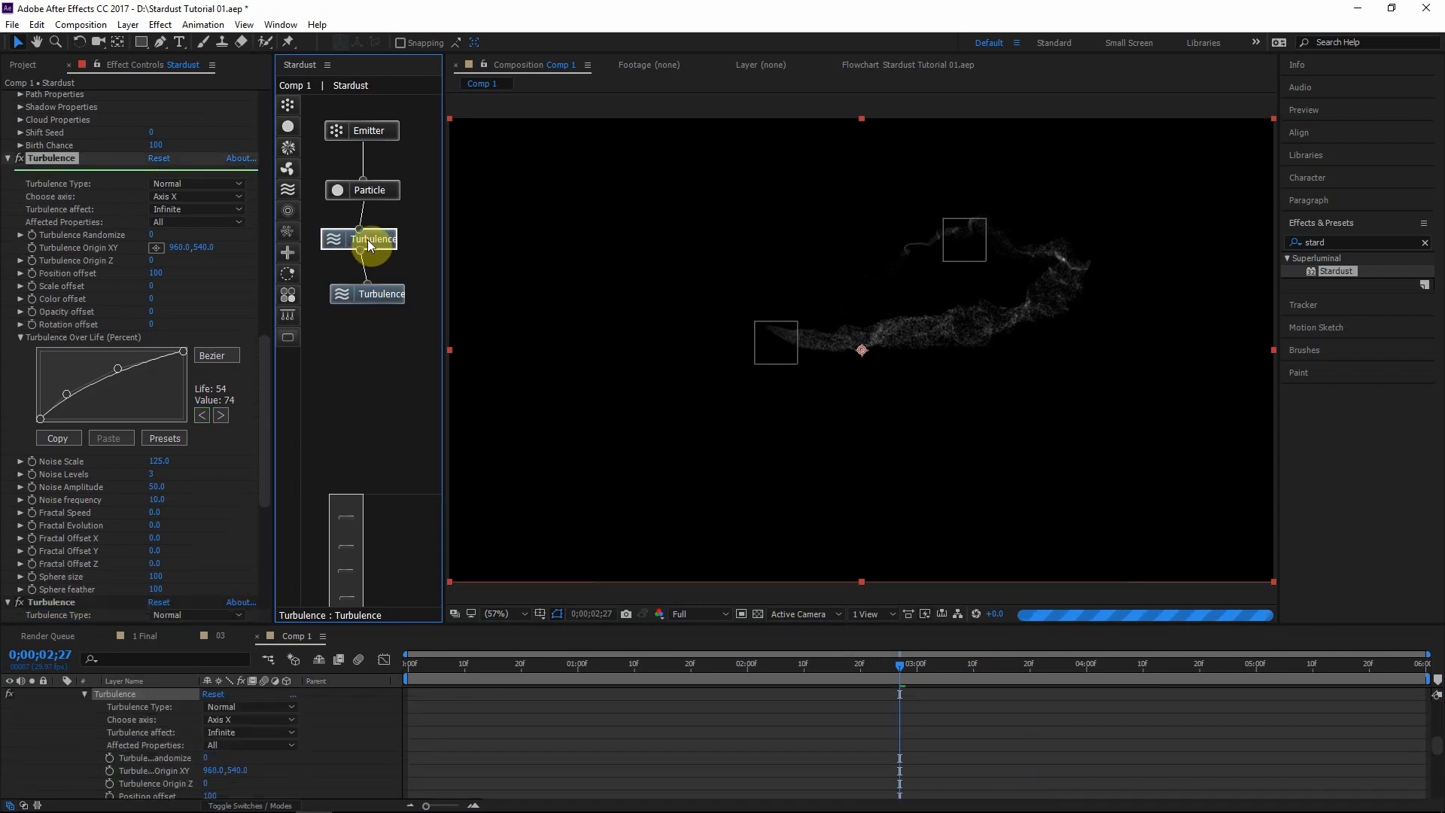
click(374, 288)
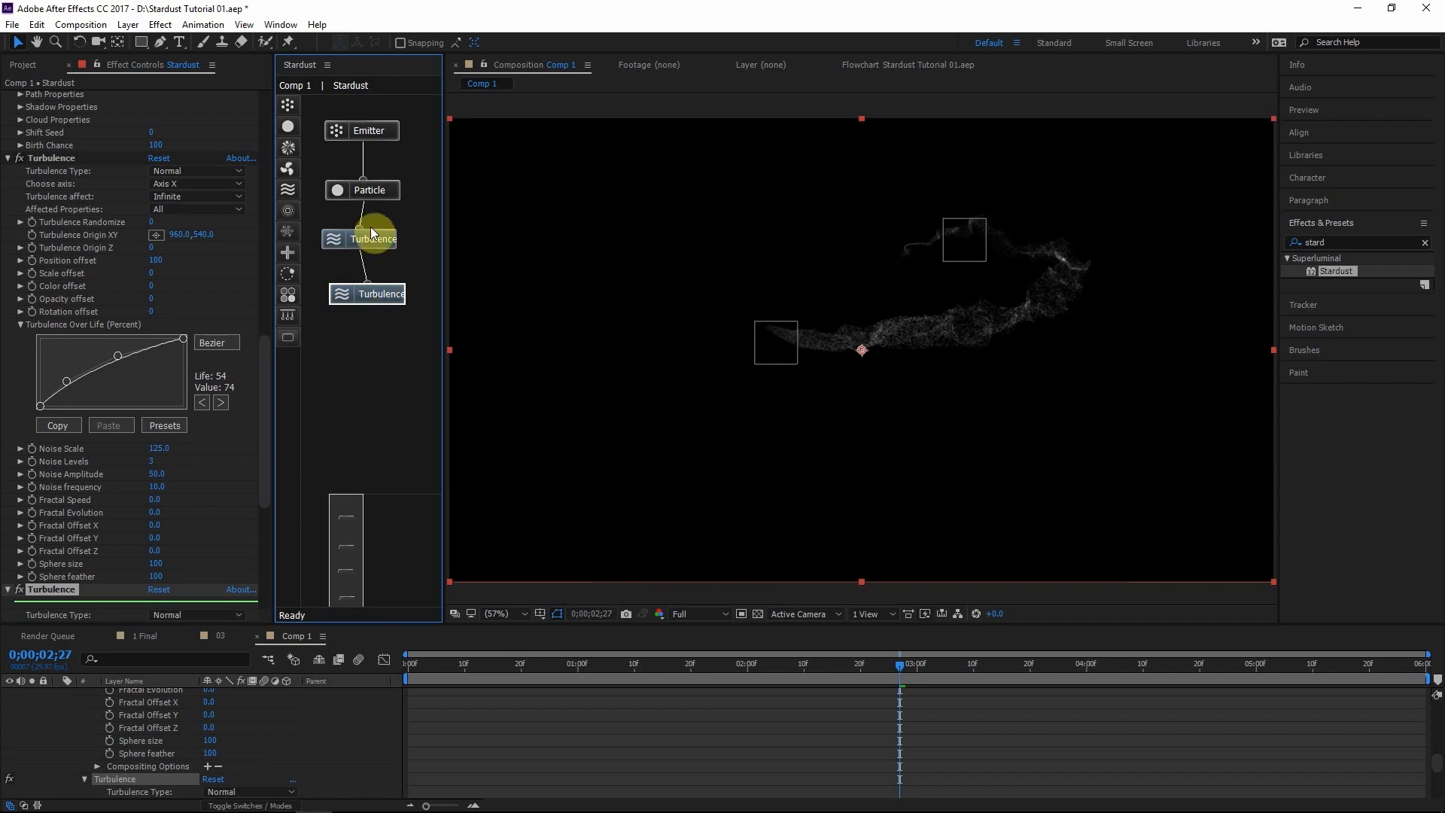
drag(376, 293, 400, 285)
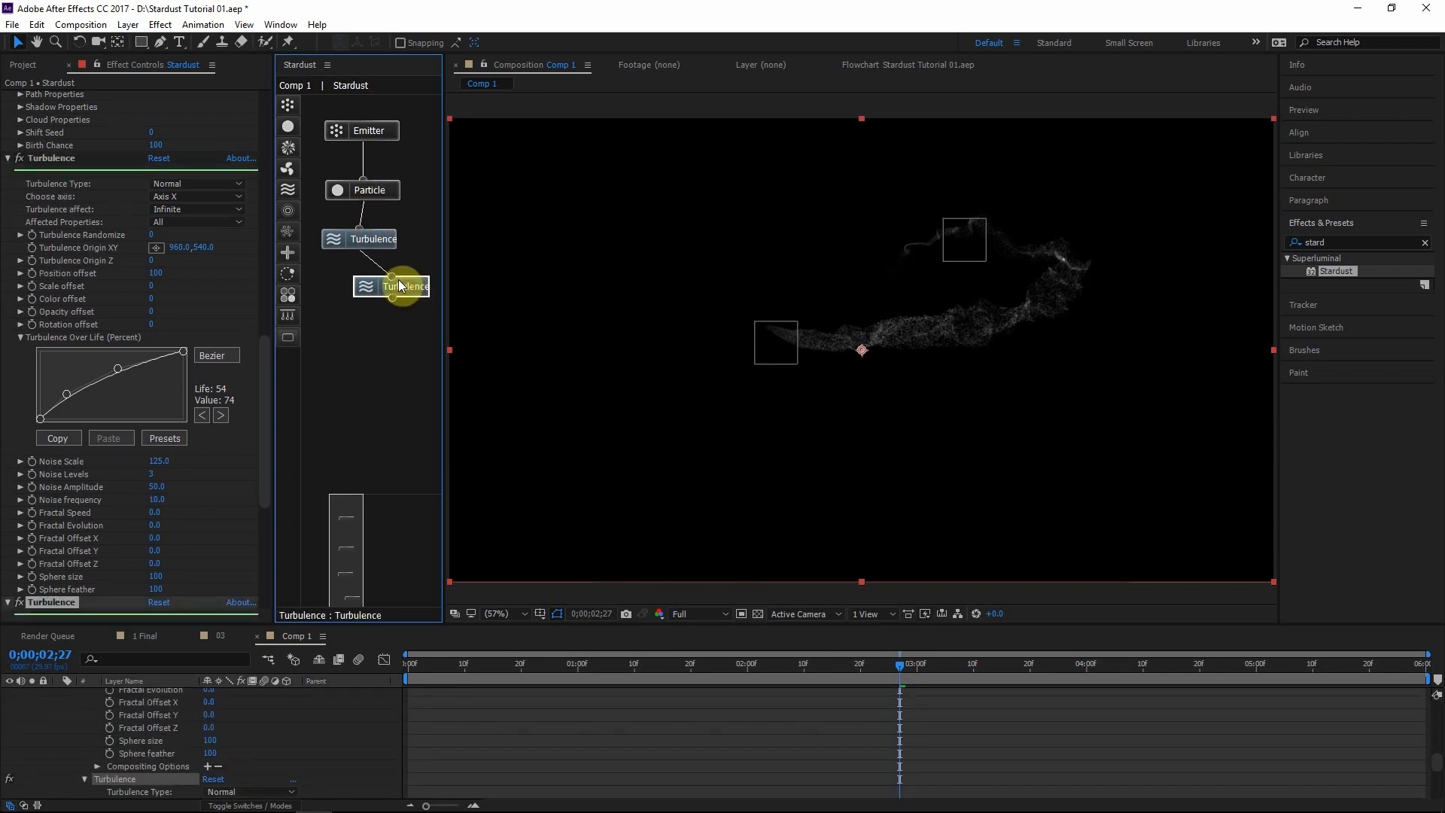
click(371, 241)
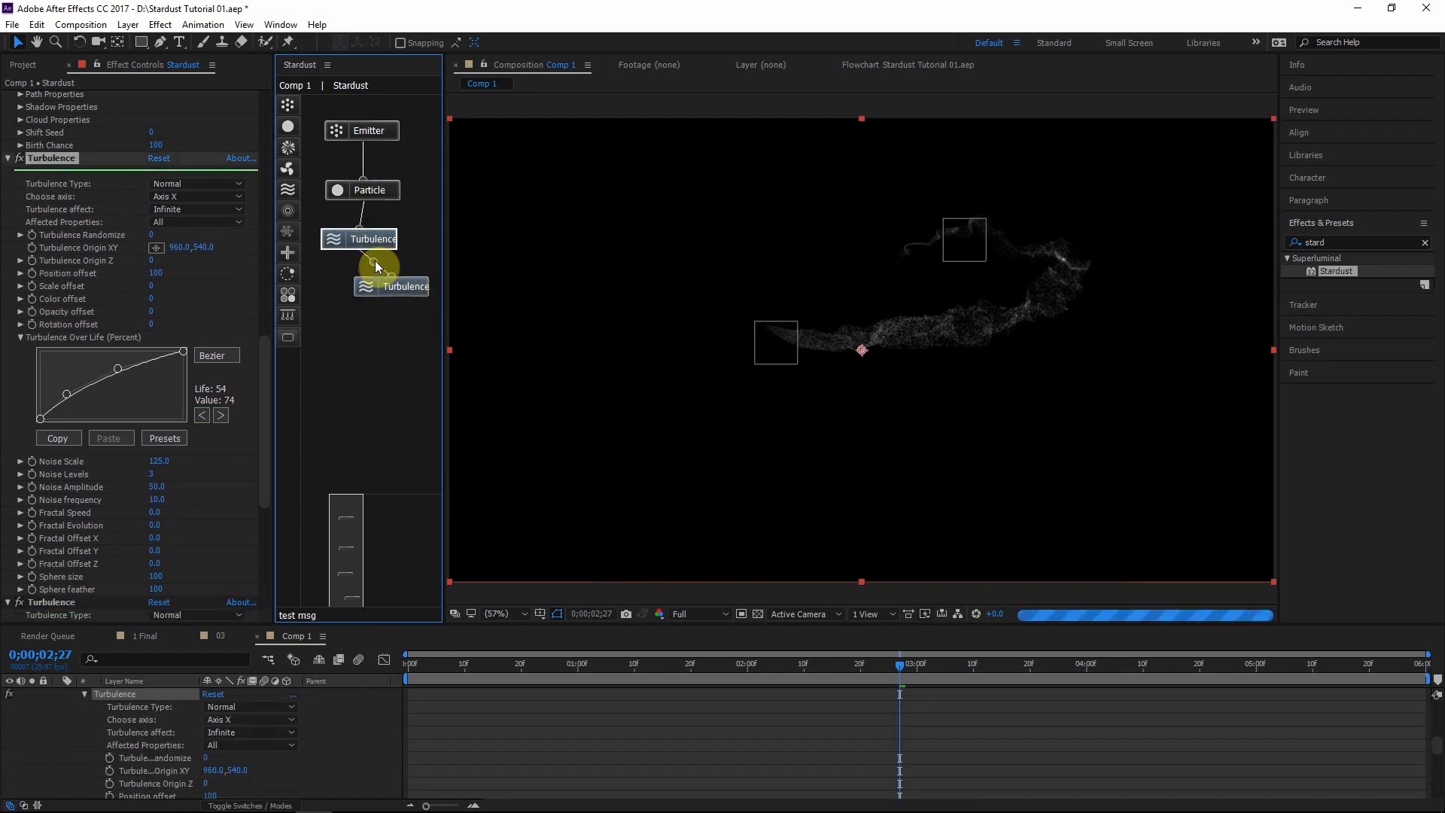
click(374, 202)
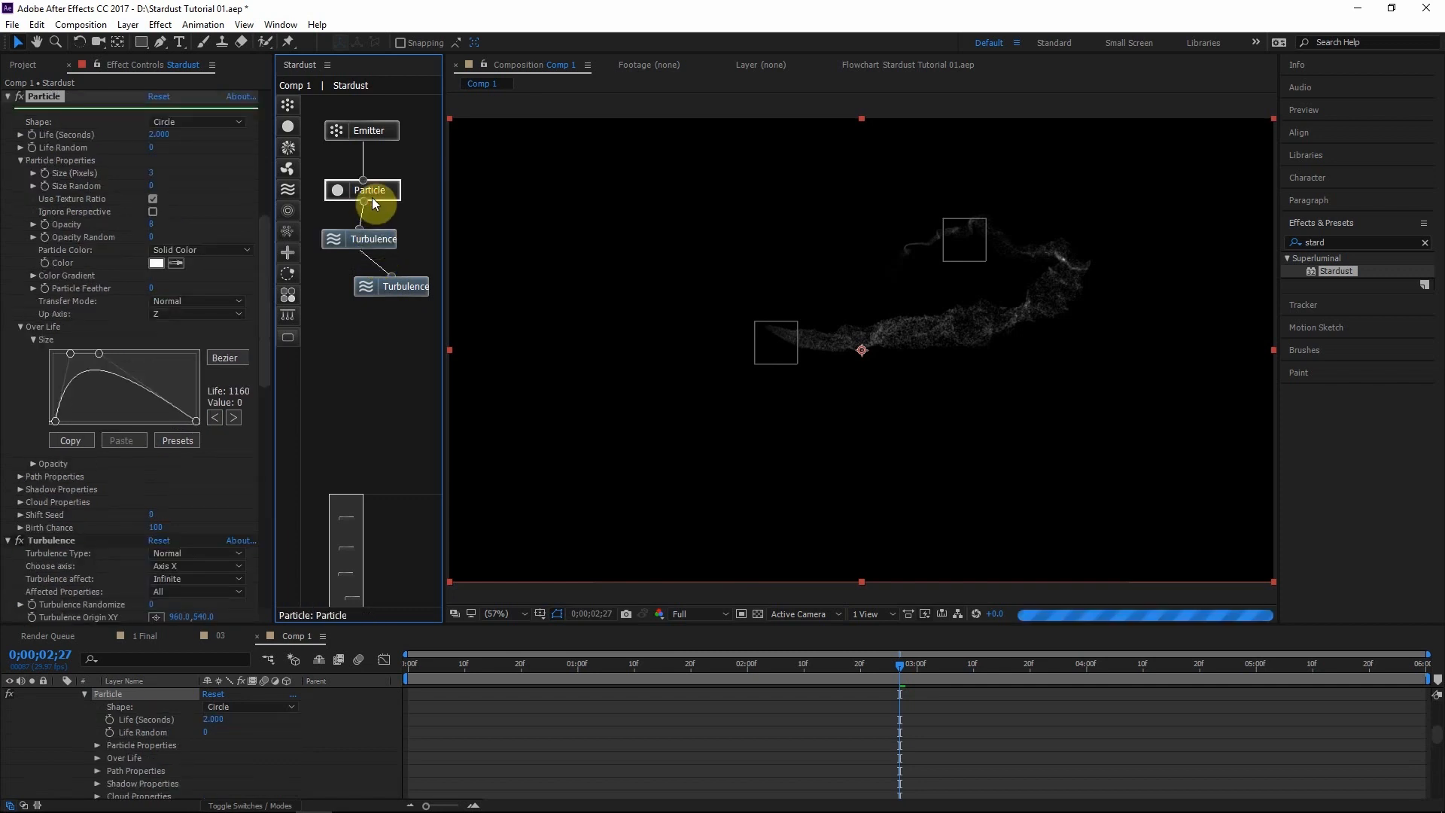
Shape the second Turbulence's Over Life as a Bezier curve rising from 0, with points at Life 18, Value 34 and Life 61, Value 78
click(410, 284)
scroll(27, 500, down, 6)
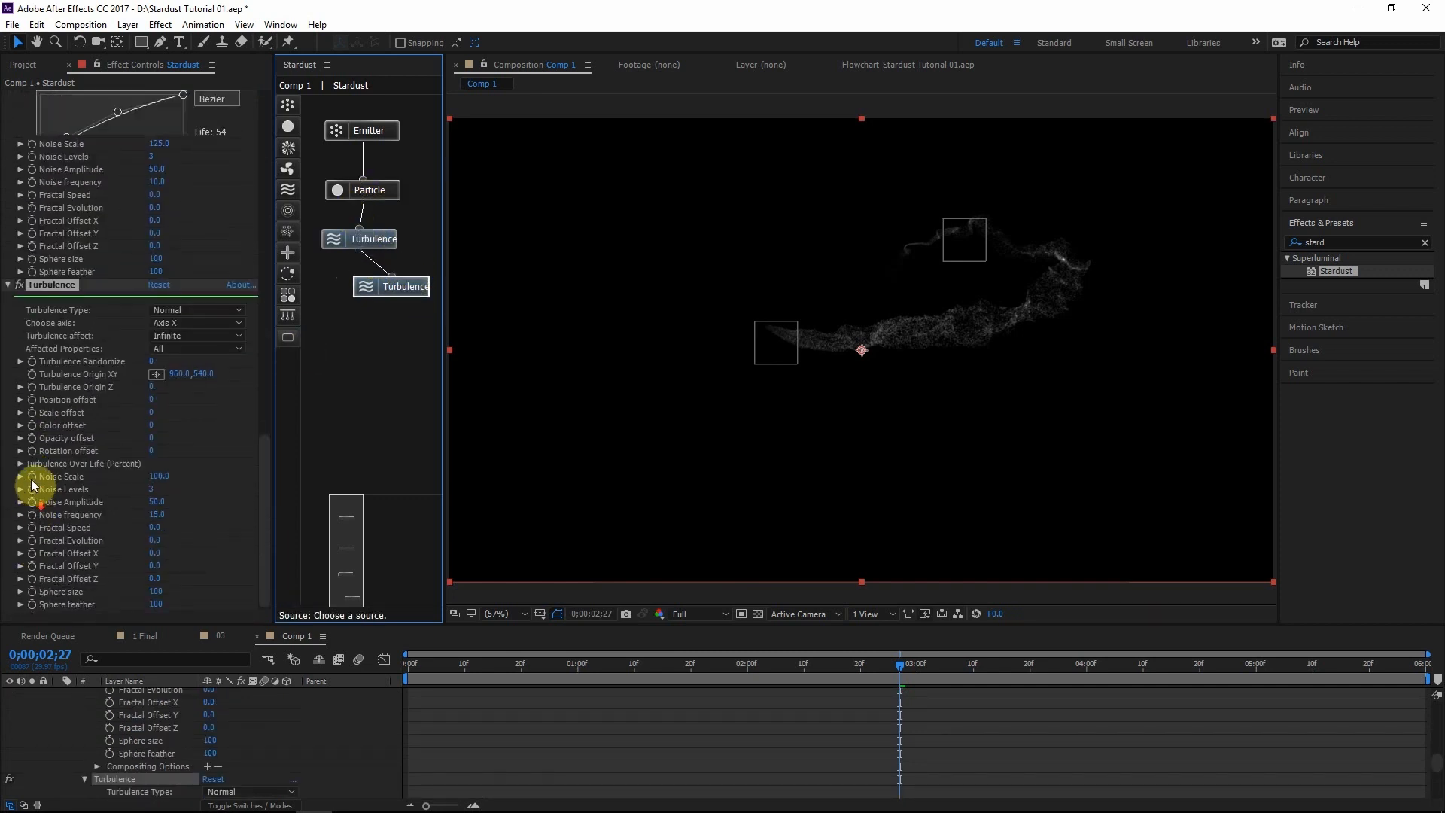
click(21, 463)
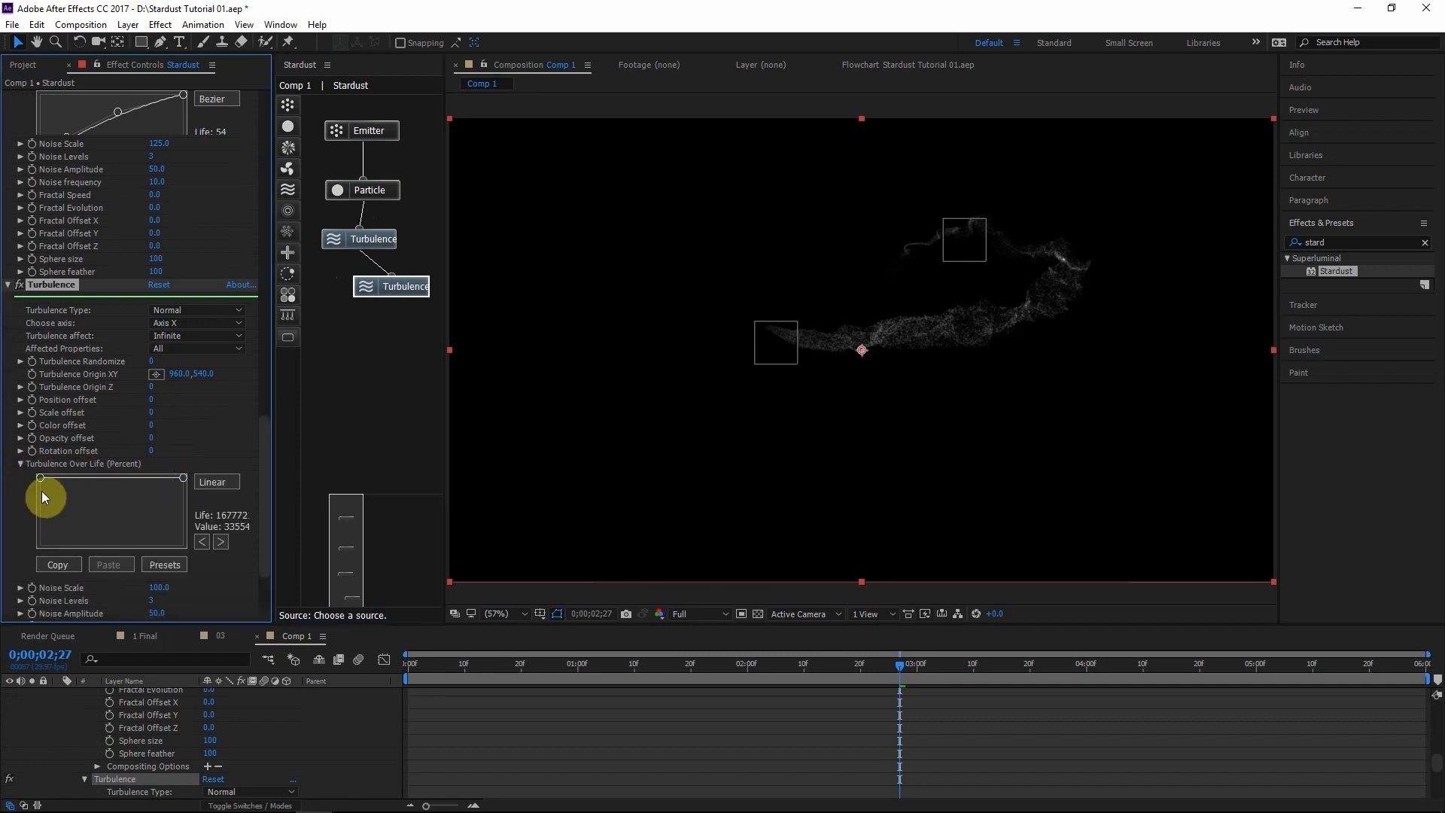
drag(41, 479, 22, 588)
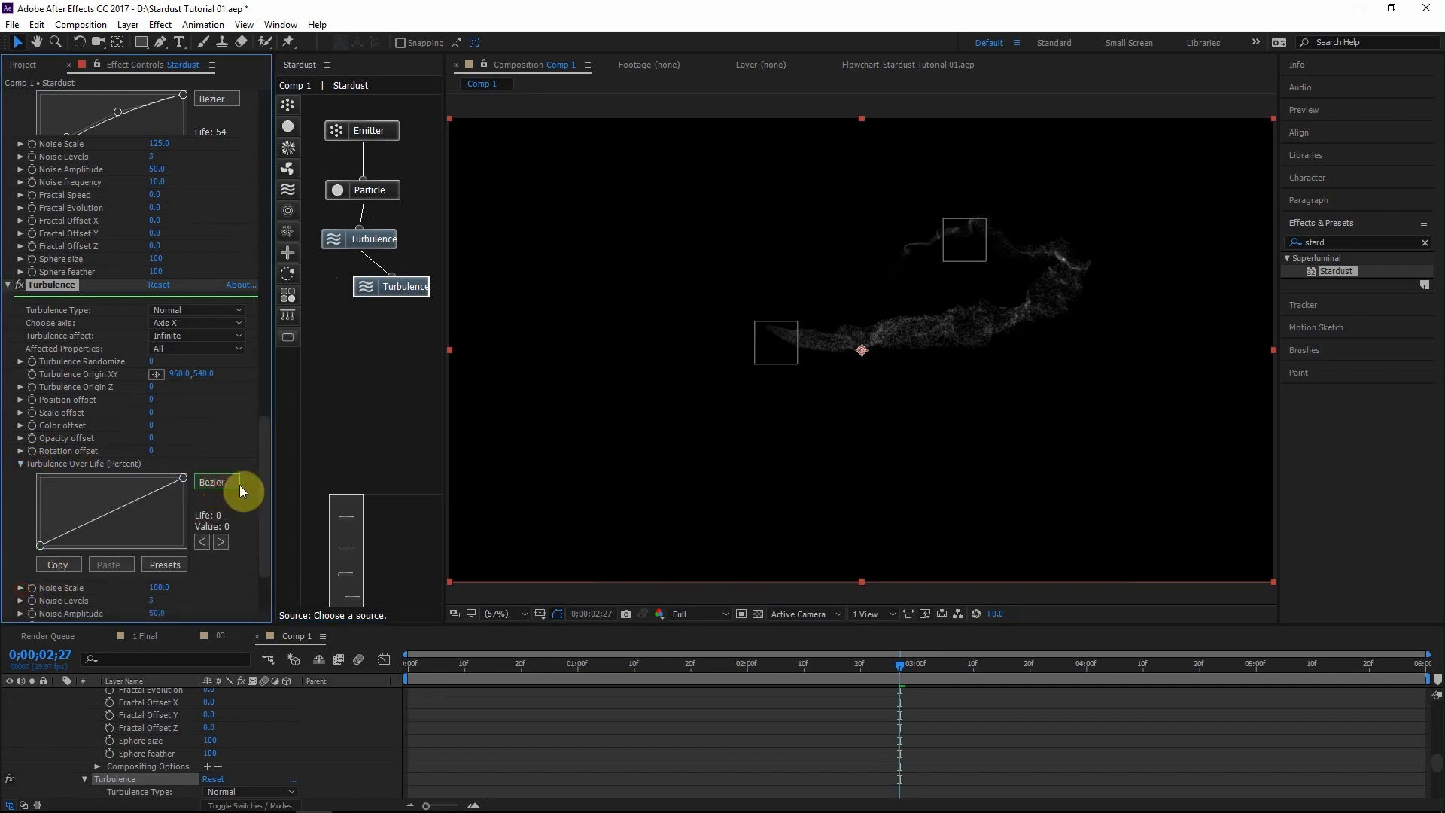
click(66, 525)
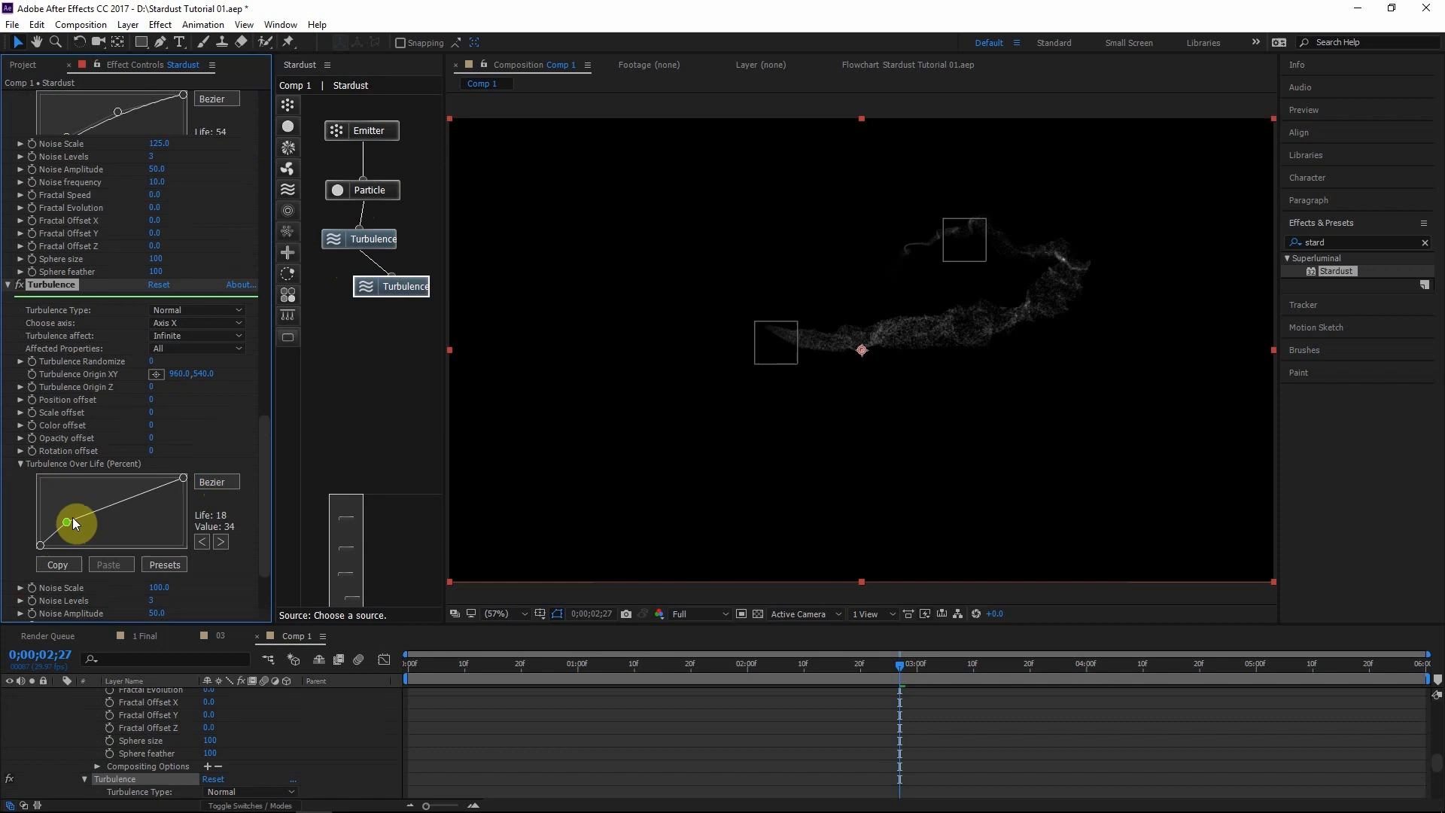
click(128, 492)
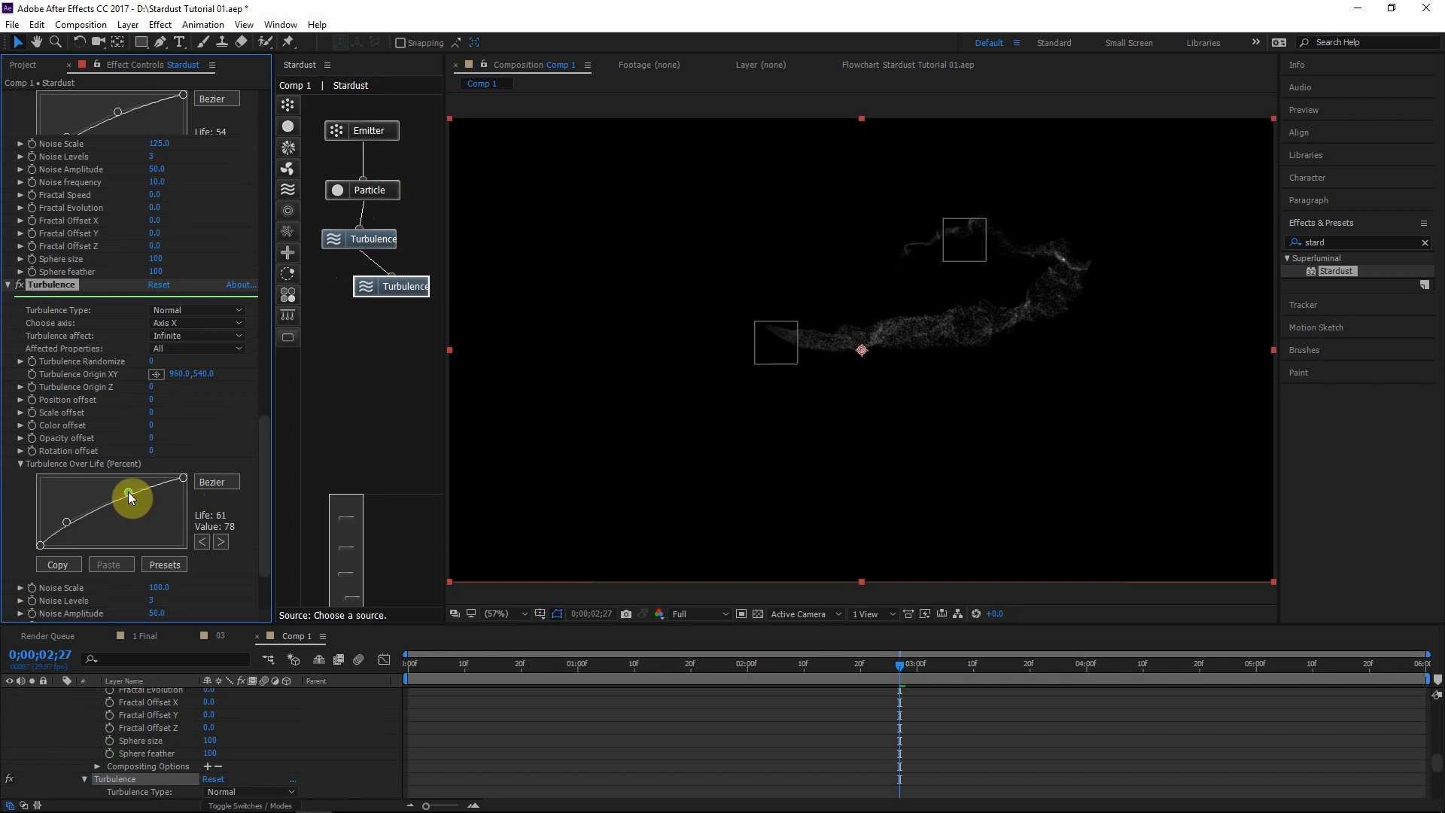
Set the second Turbulence's Position offset to 75, Noise Scale to 200 and Noise Amplitude to 75
click(151, 399)
text(75)
key(Return)
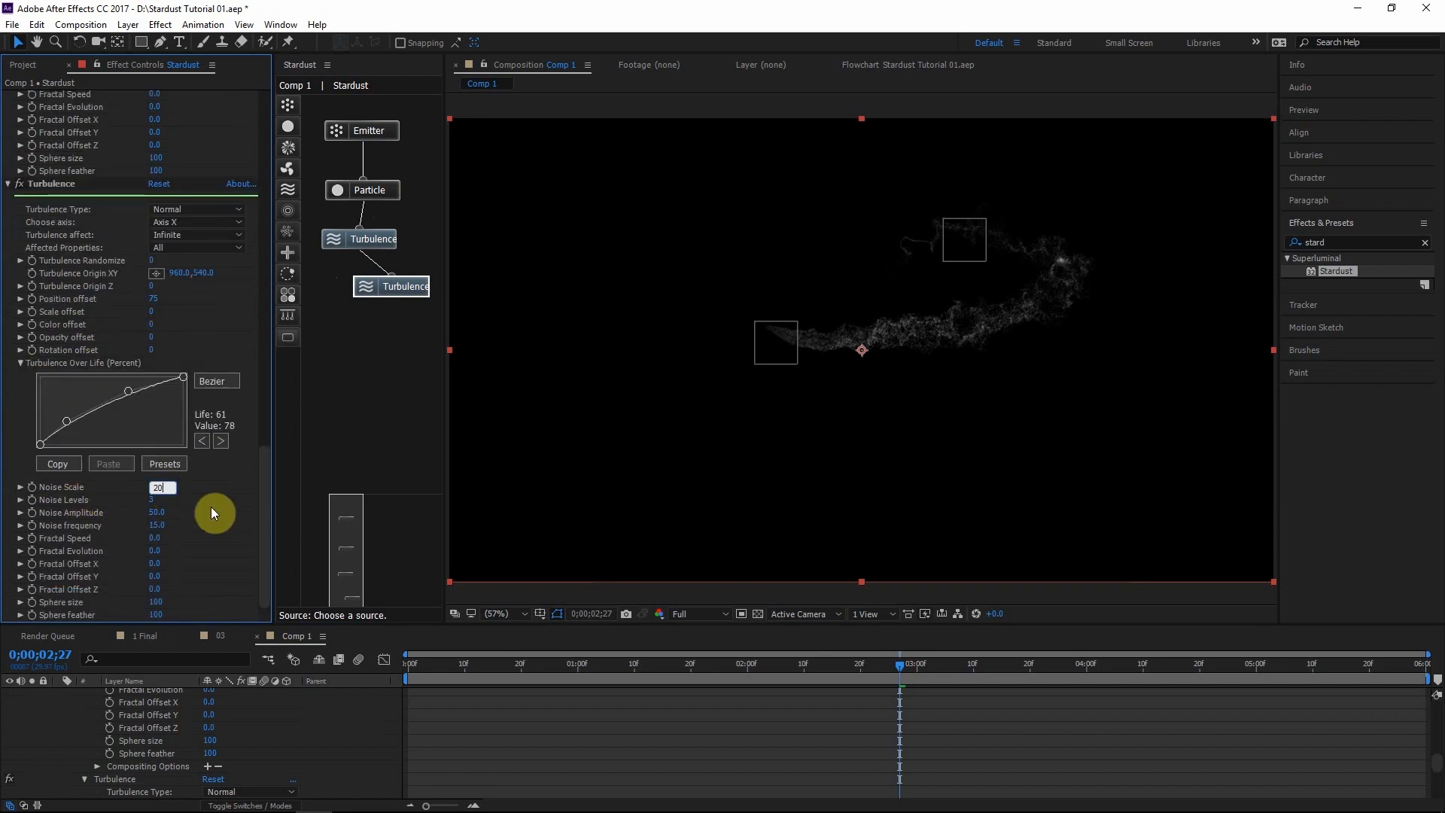
click(158, 512)
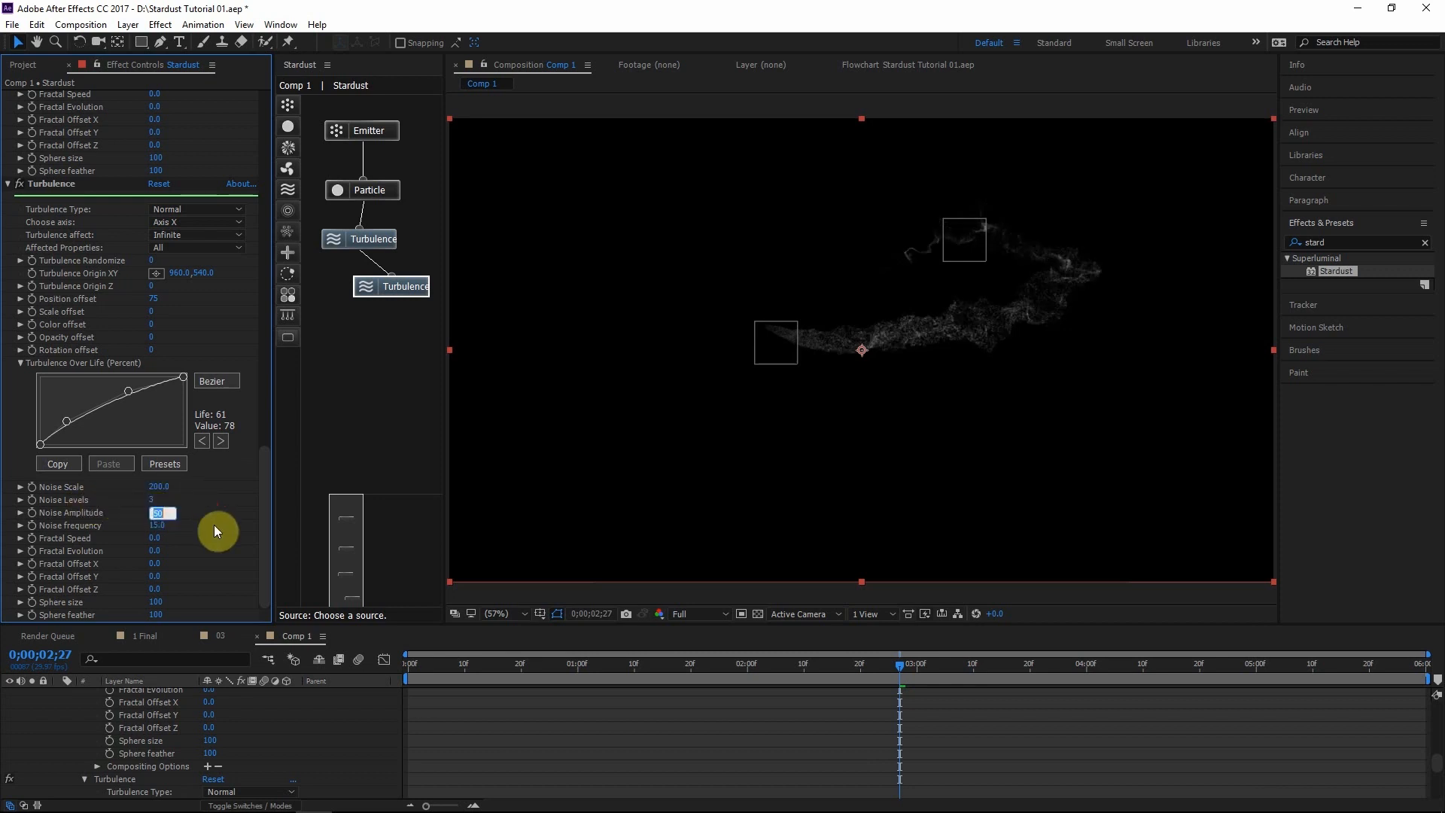
text(75)
key(Return)
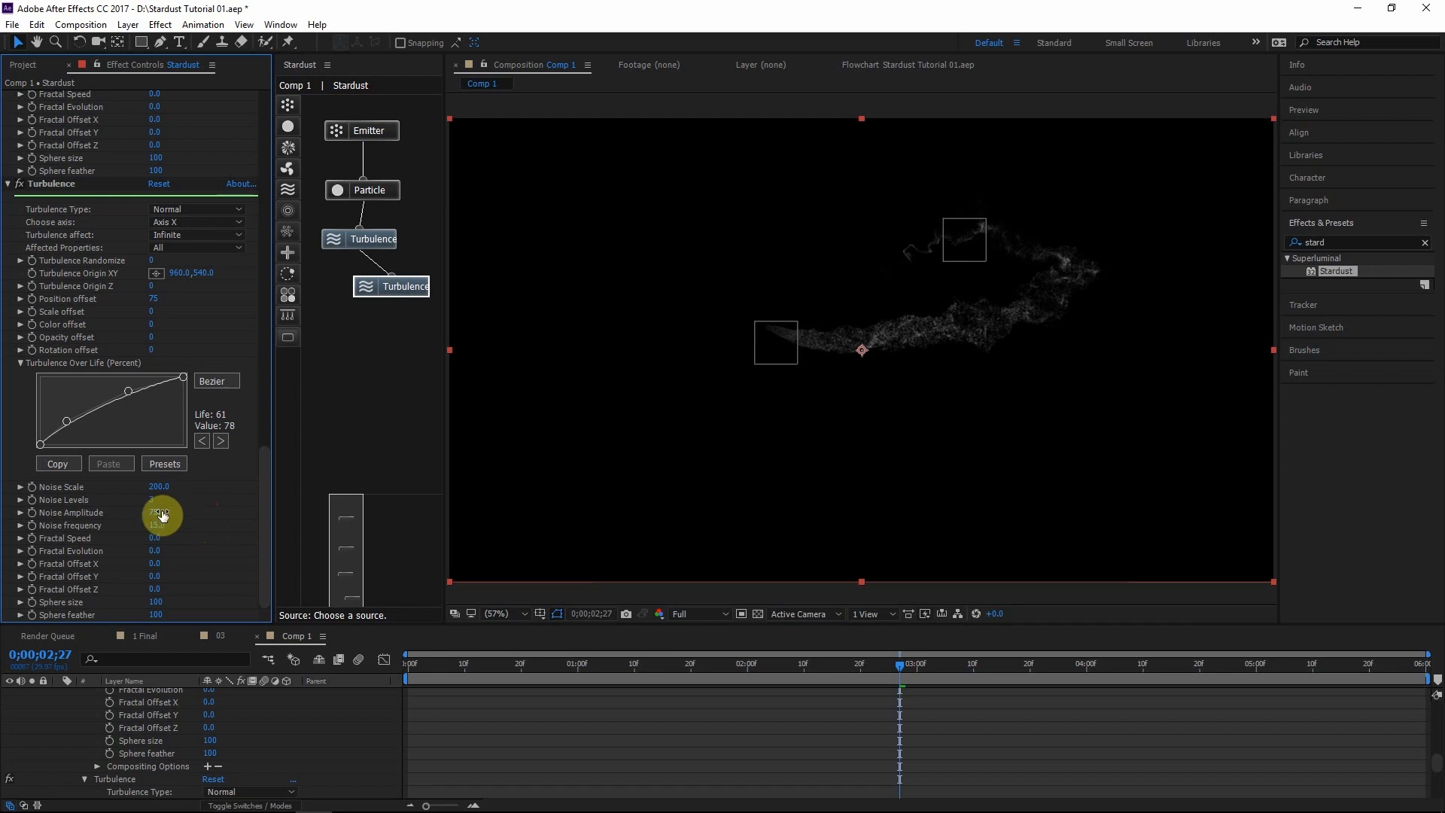
Test a higher Noise Amplitude and a shifted Fractal Offset Y, undoing both, and set the second Turbulence's Noise frequency to 12
drag(159, 511, 203, 507)
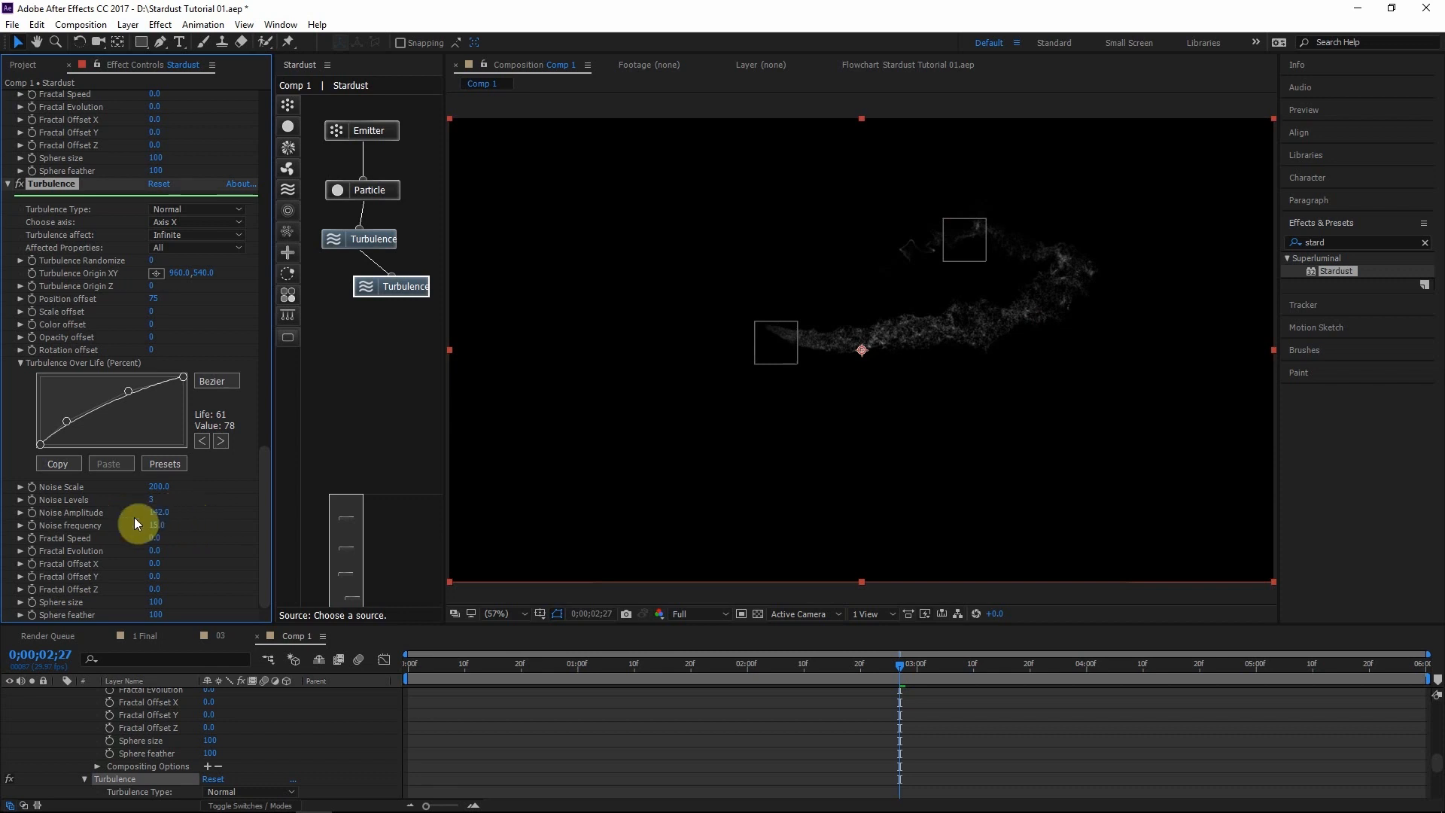
key(ctrl+z)
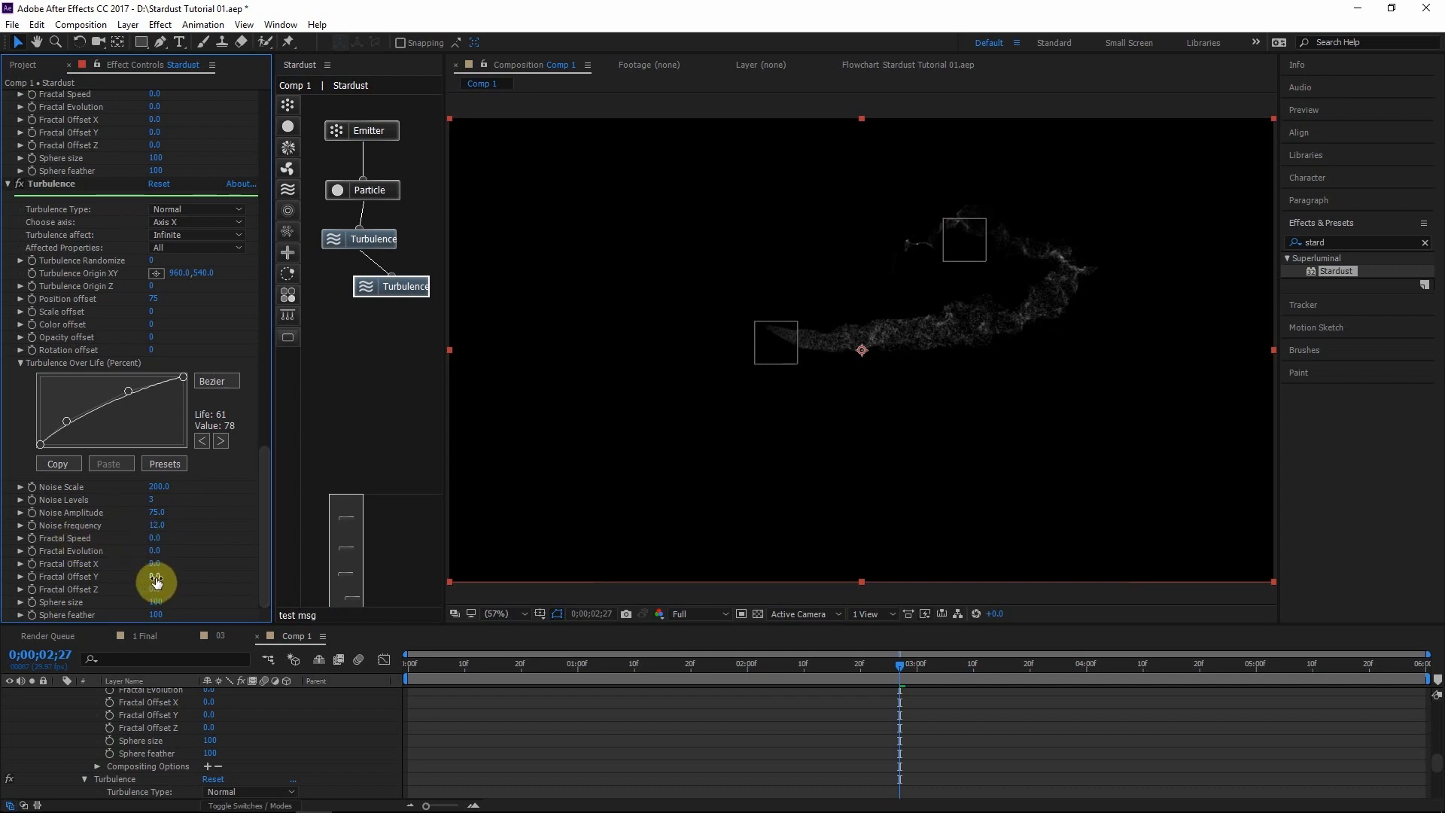
mouse_move(156, 580)
mouse_down()
mouse_move(129, 577)
mouse_move(145, 580)
mouse_up()
key(ctrl+z)
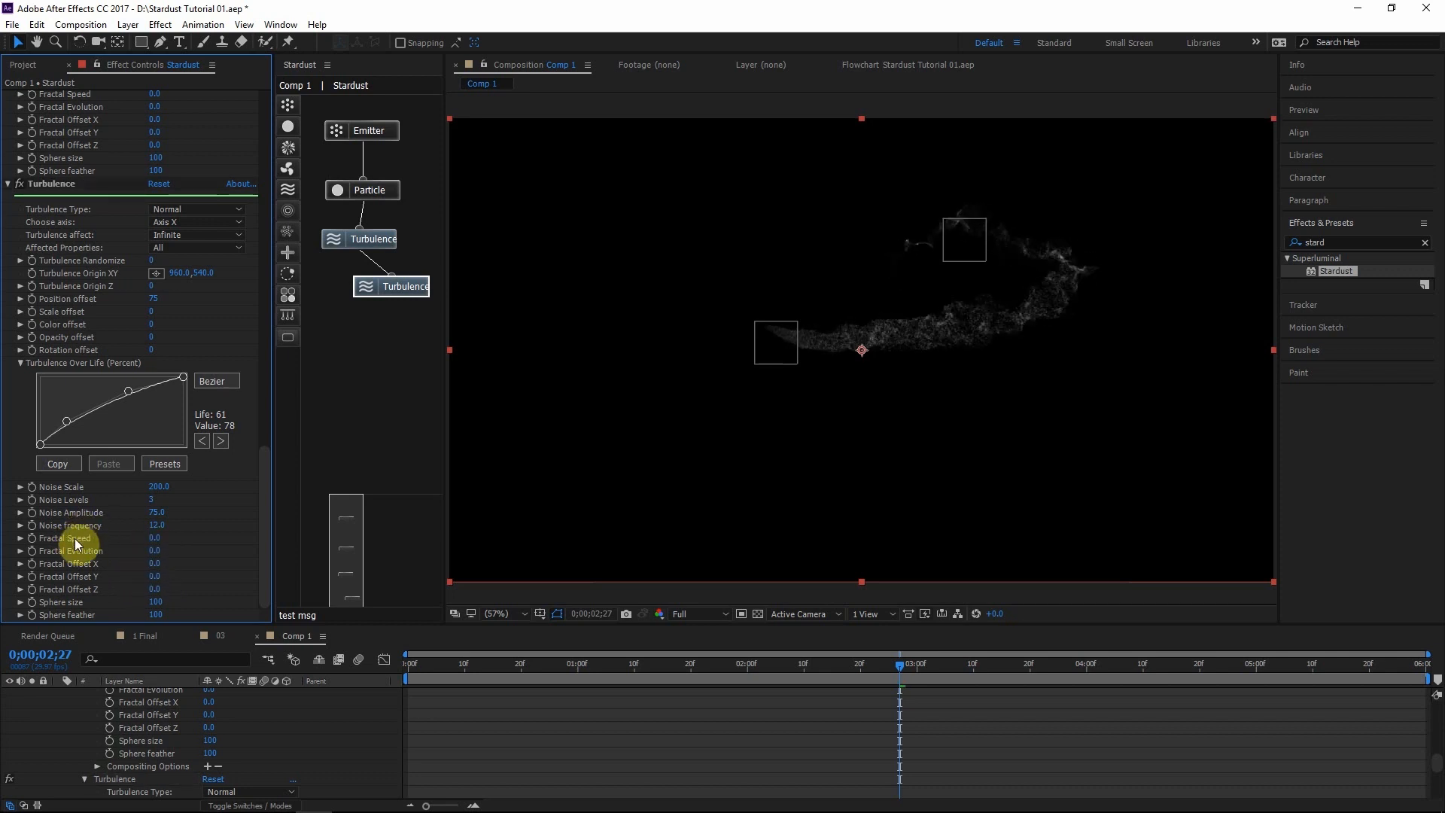
Set the second Turbulence's Fractal Speed to 2, then try a different Fractal Evolution and undo it
click(170, 536)
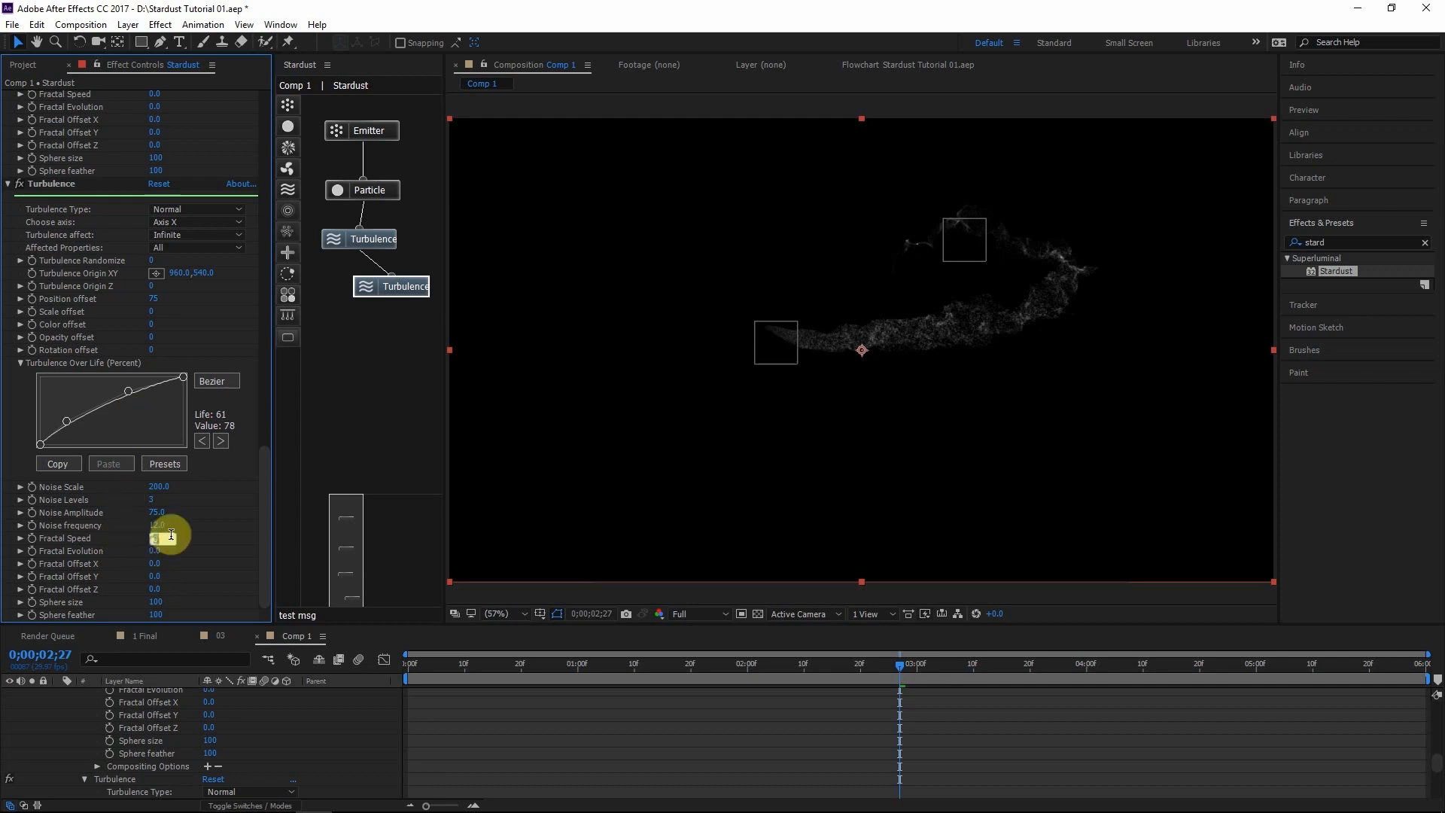
text(2)
key(Return)
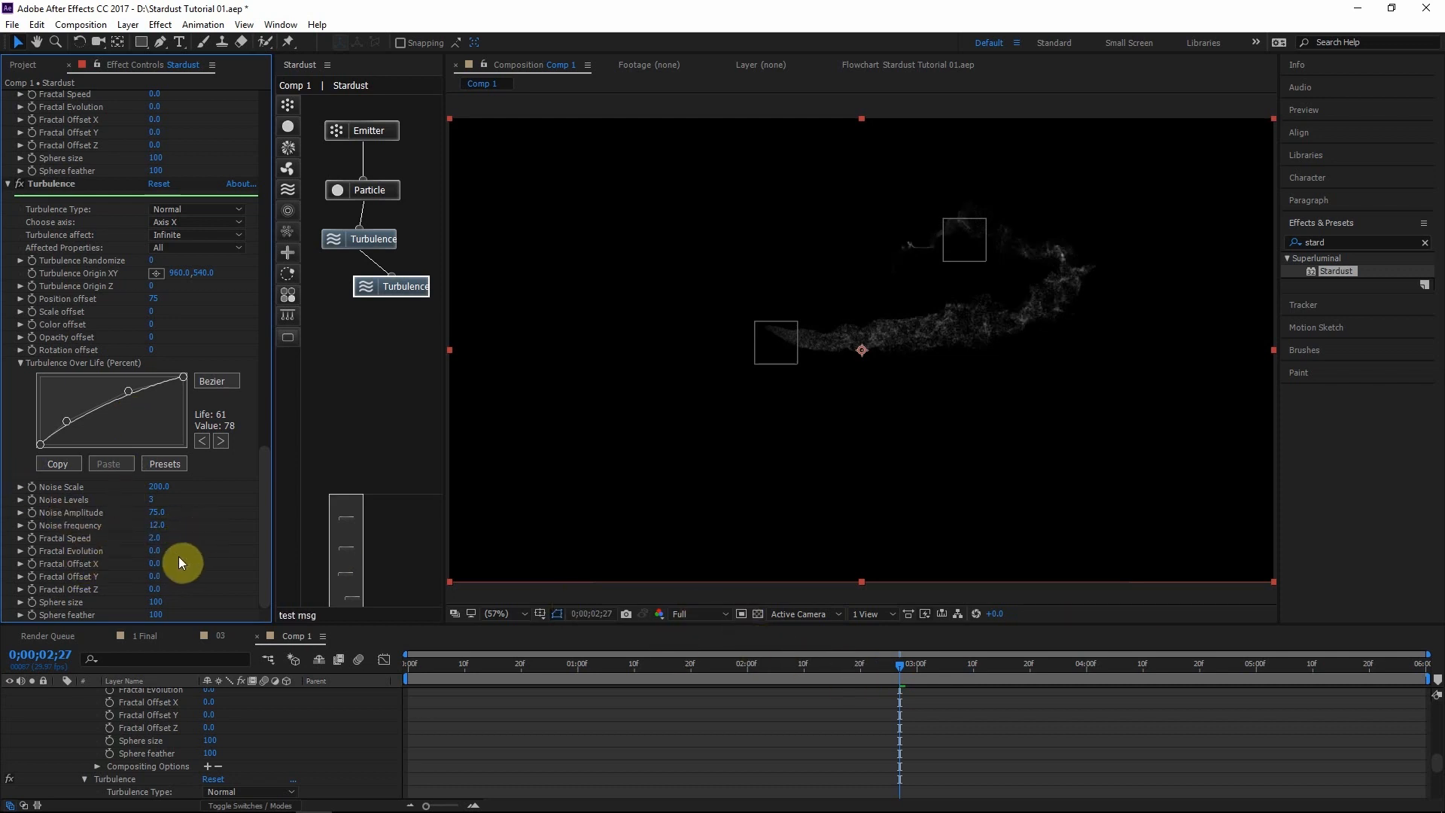
drag(156, 556, 68, 544)
key(ctrl+z)
Try a Fractal Speed of 1, restore it to 2, and scrub the timeline to 0;00;03;14 to review the trail
click(156, 539)
text(1)
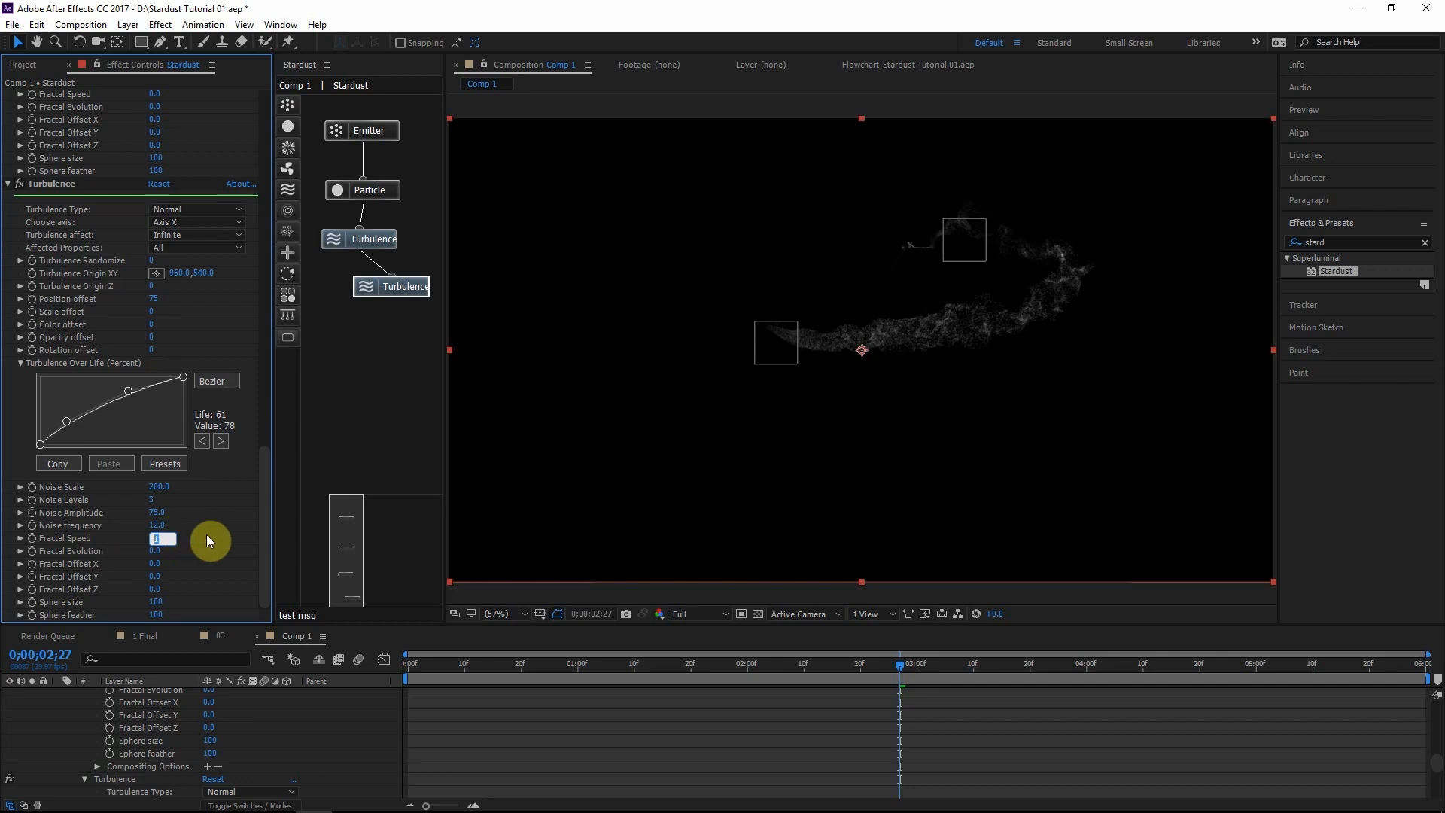
text(2)
click(207, 540)
drag(900, 665, 995, 662)
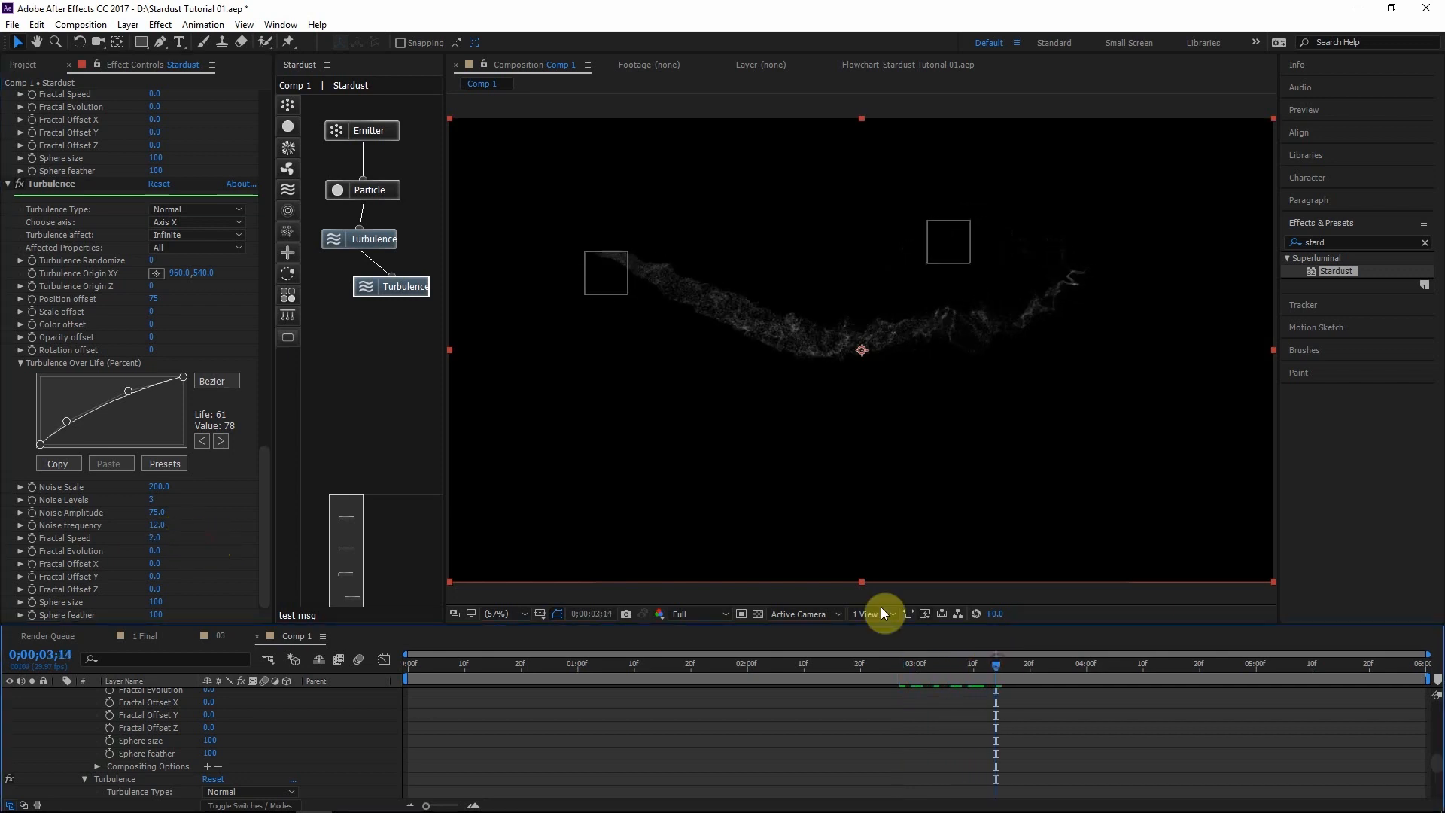
Set the second Turbulence's Noise Levels to 3 and, at 0;00;02;04, set the Particle's Life to 1.5 seconds
click(19, 185)
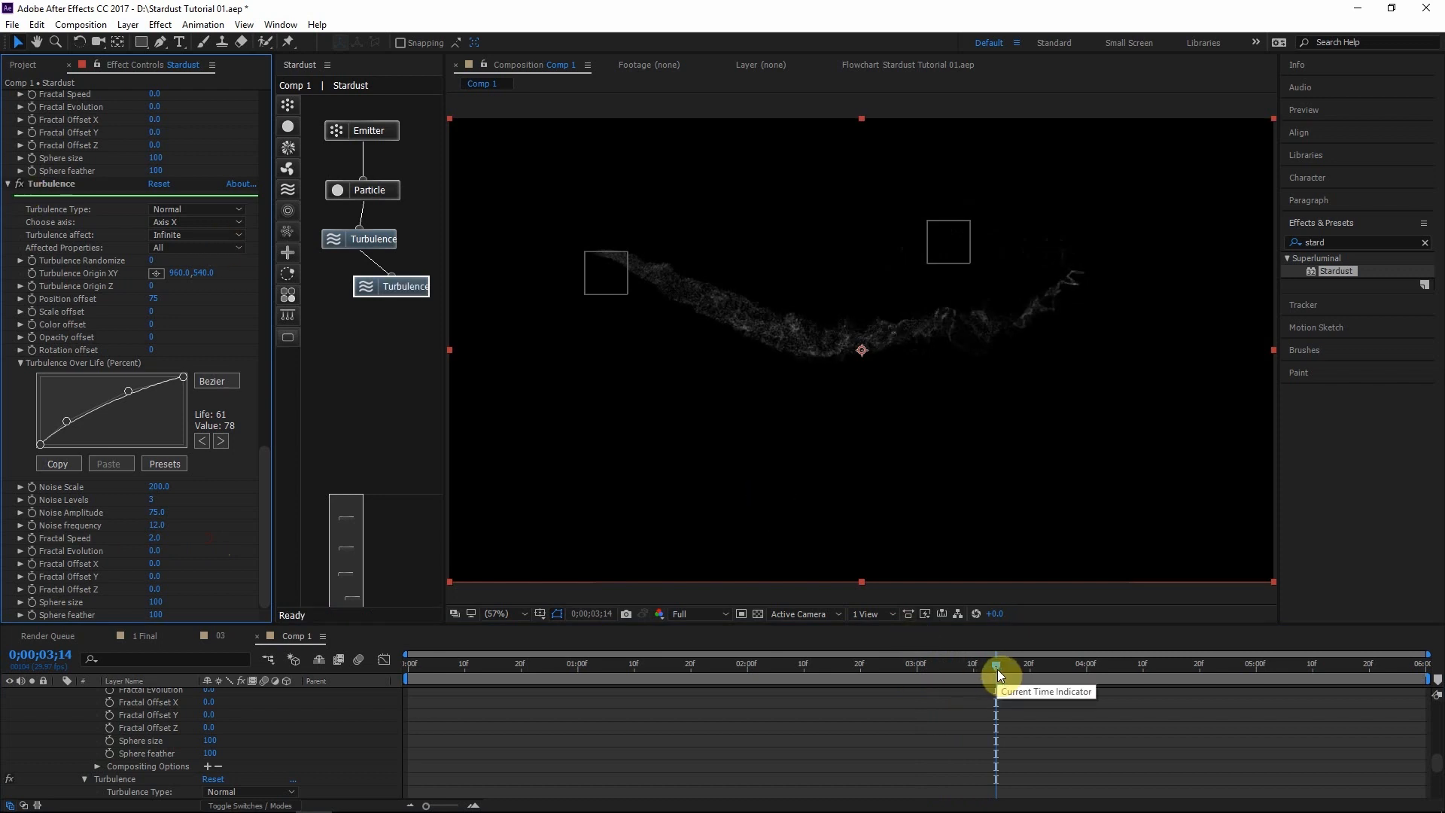
drag(998, 666, 768, 641)
click(379, 197)
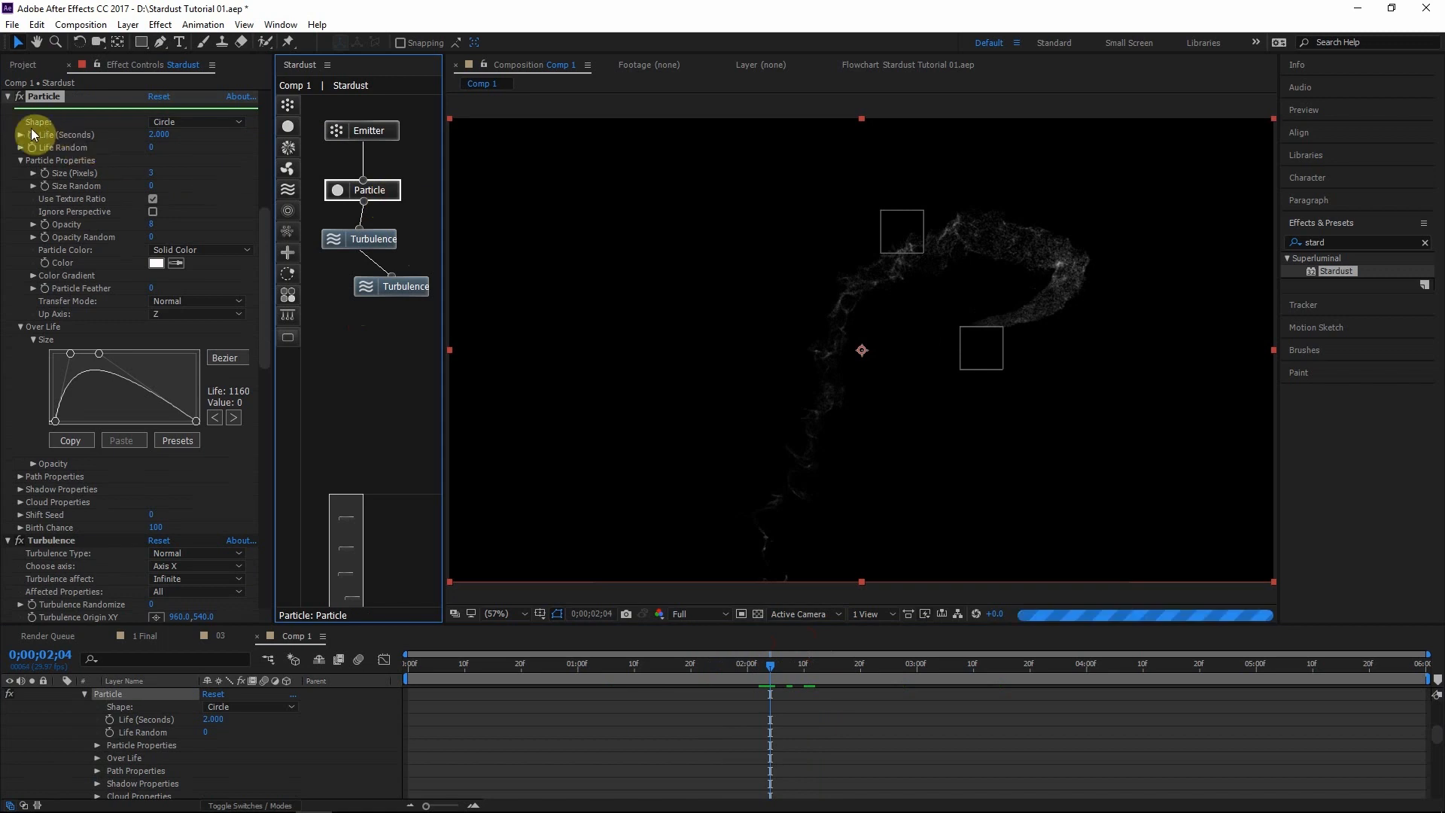
click(159, 133)
text(1.)
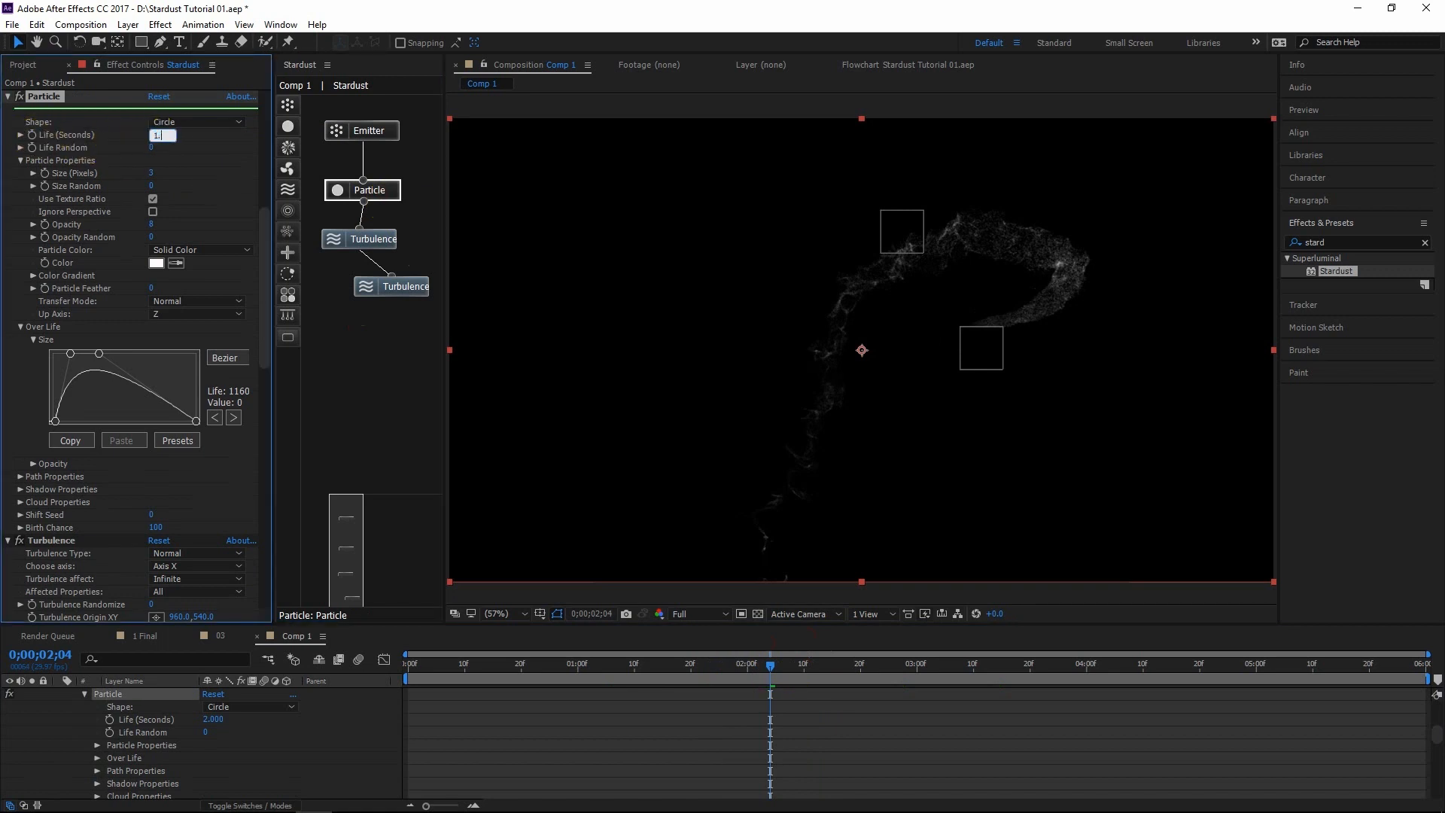
text(5)
key(Return)
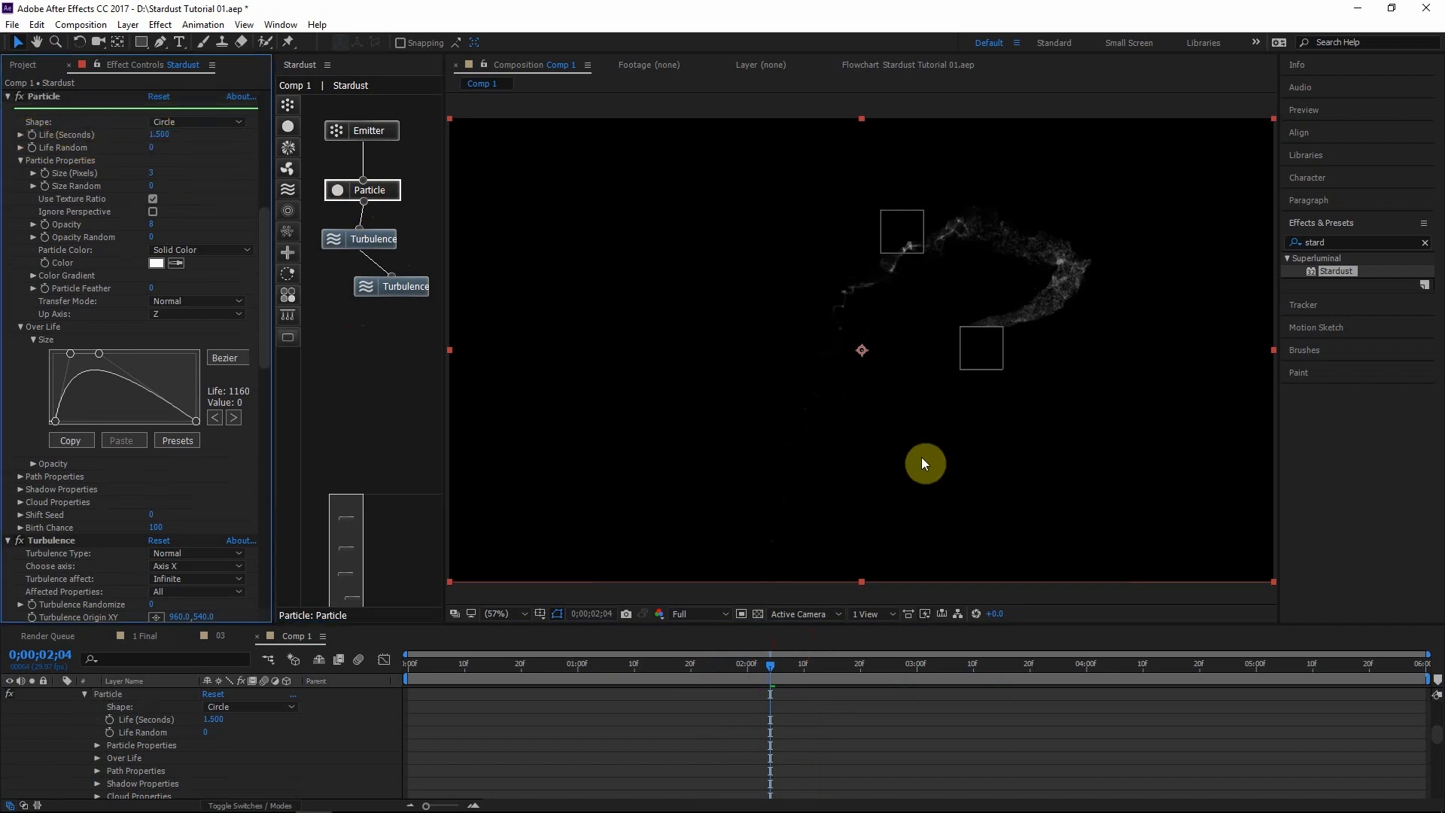
Preview the shortened trail up to 0;00;02;13, and attach a new Force node after the second Turbulence in the node chain
key(space)
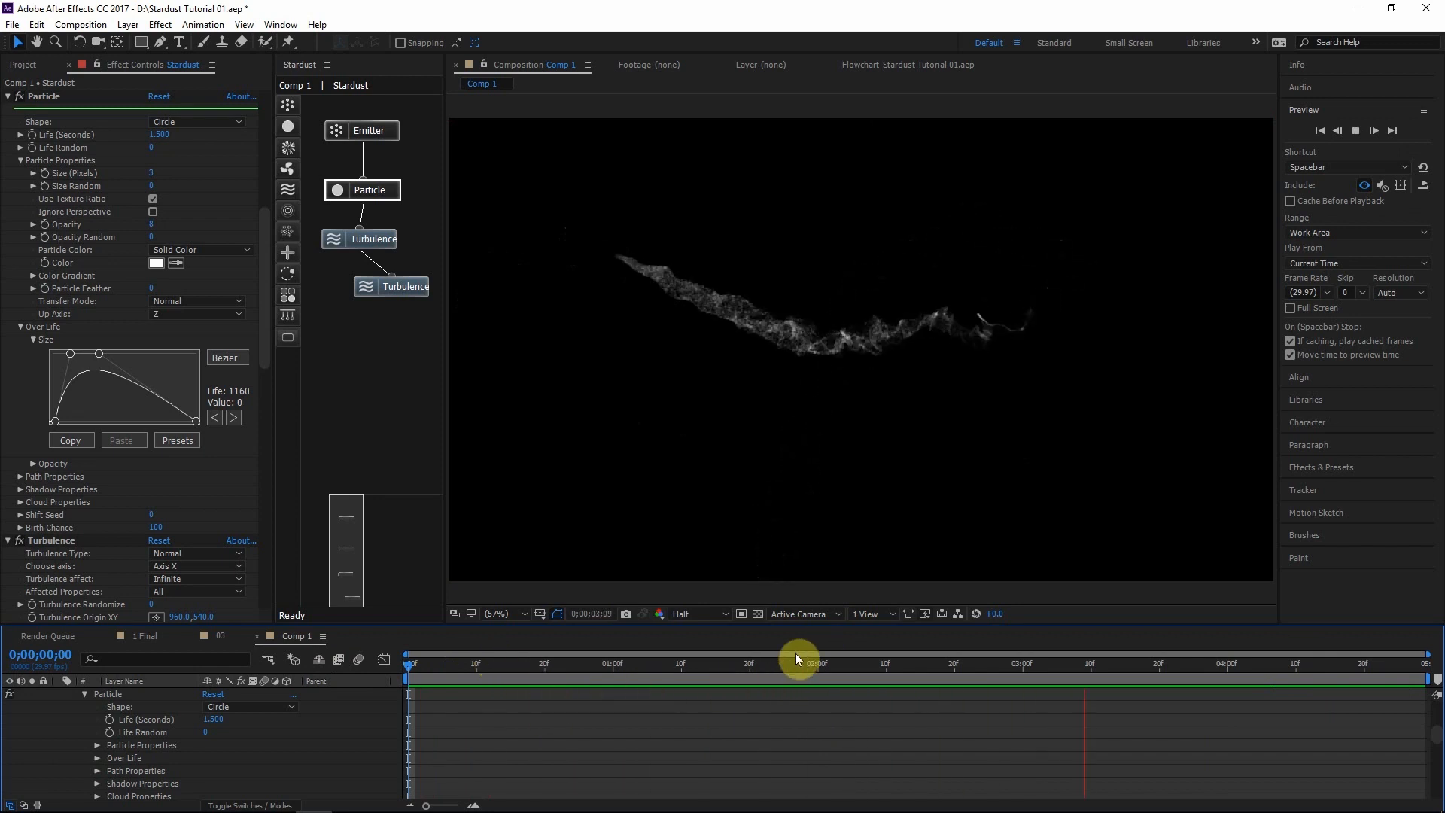
click(907, 666)
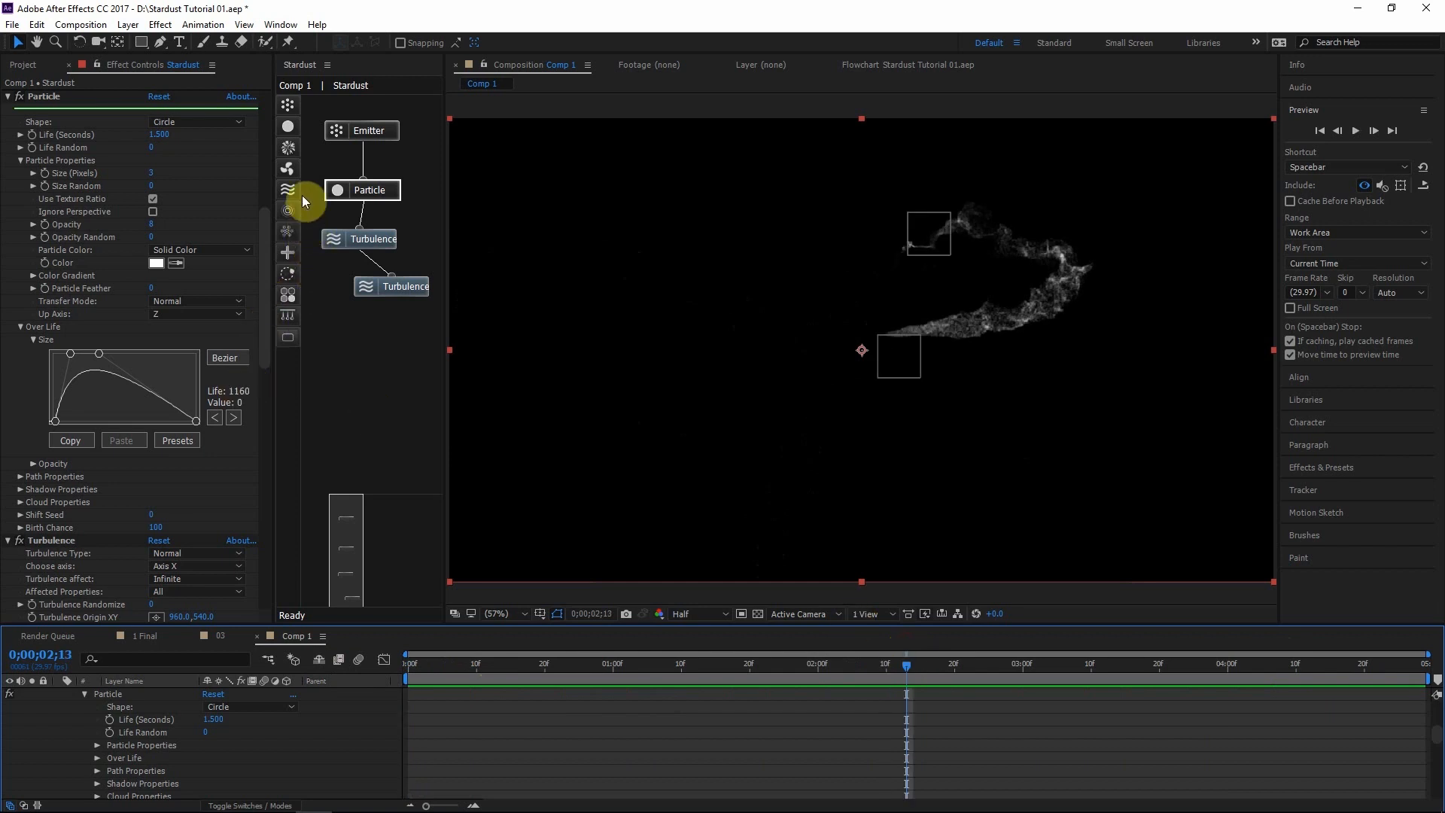
drag(287, 170, 367, 348)
drag(375, 290, 359, 289)
drag(380, 344, 381, 289)
Set the Force node's Gravity to -37 and give it a strong negative Wind Y
click(379, 351)
scroll(18, 500, down, 3)
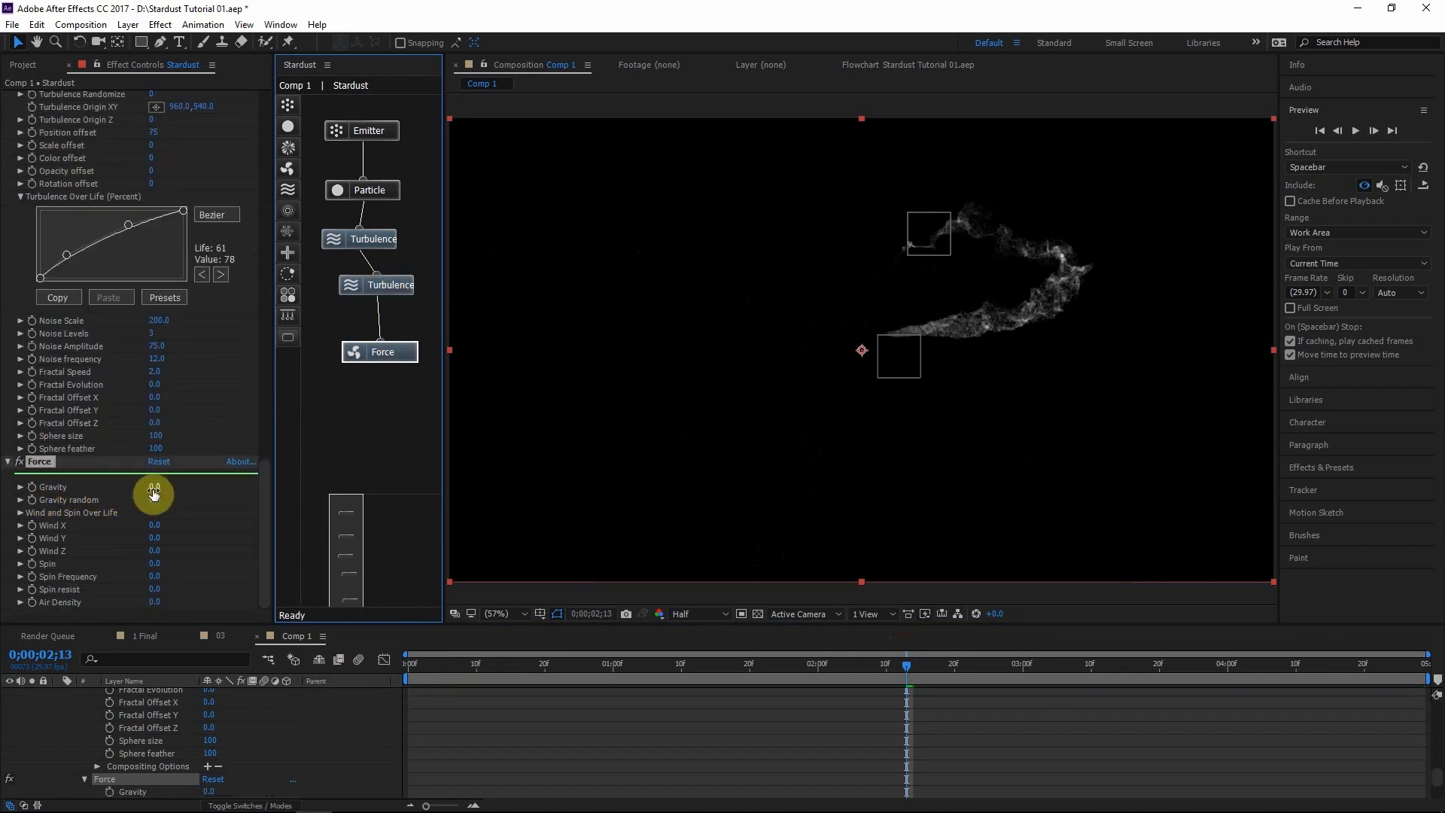
drag(154, 490, 128, 494)
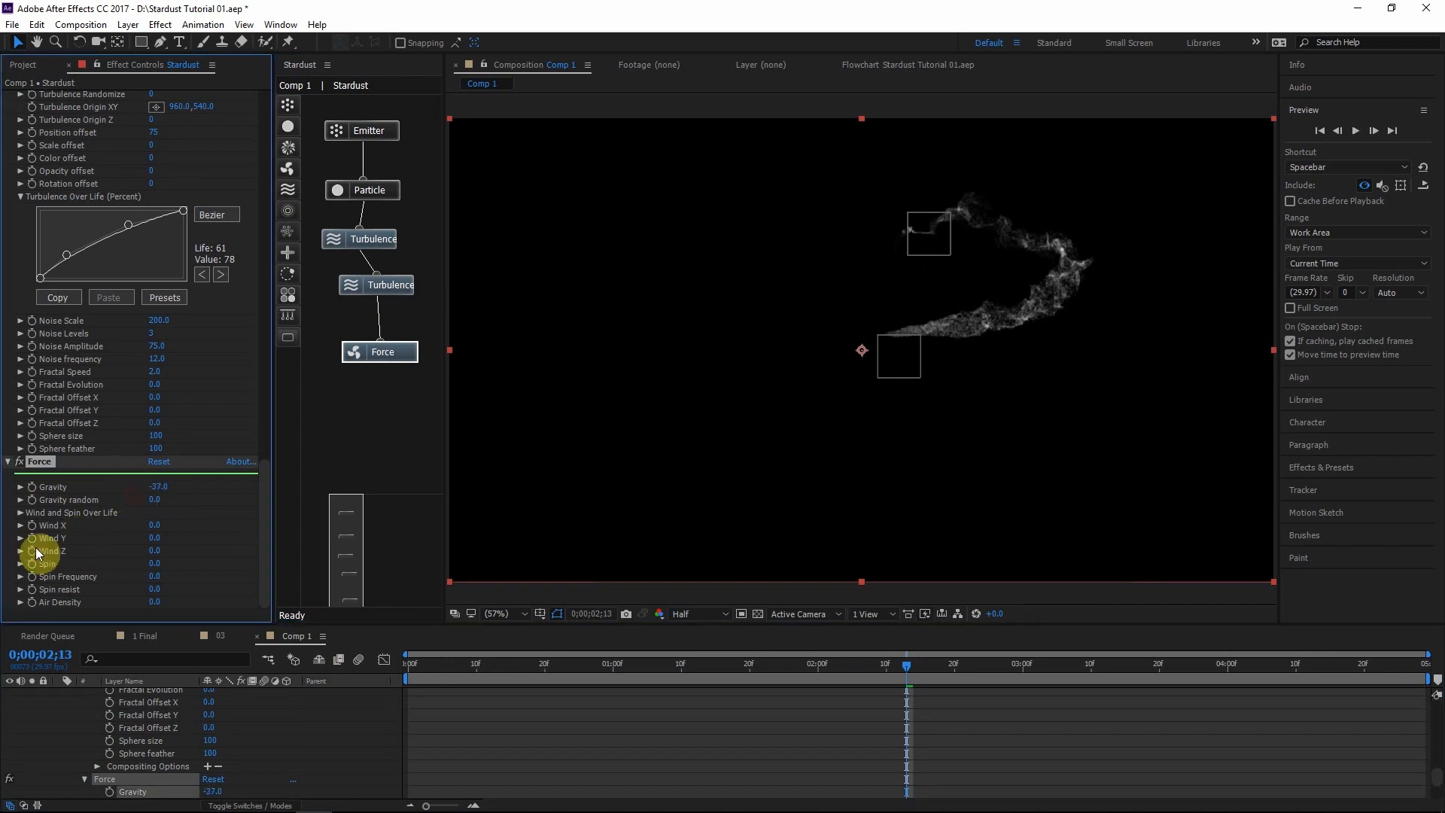
mouse_move(155, 546)
mouse_down()
mouse_move(138, 538)
mouse_move(147, 550)
mouse_up()
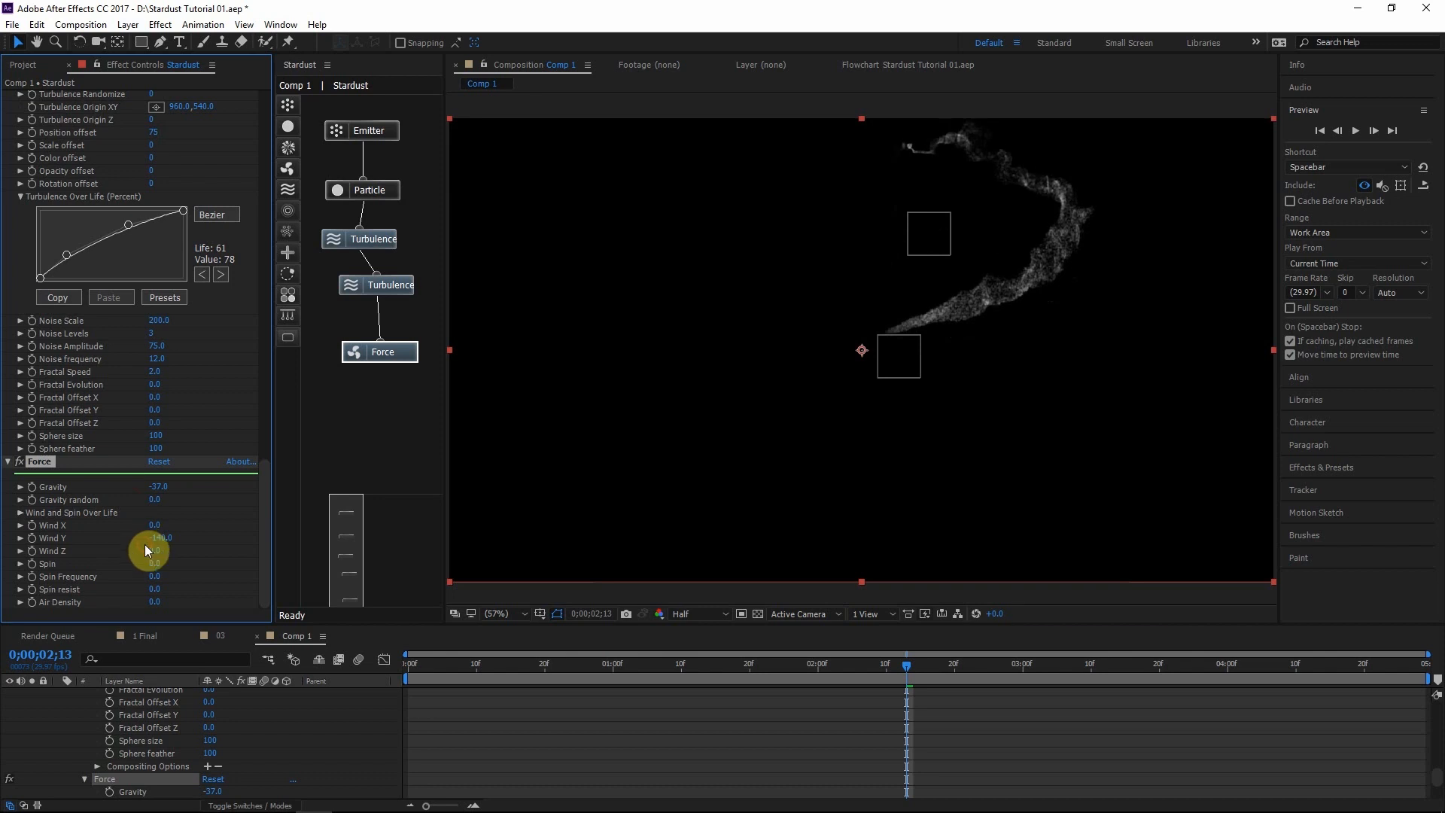
Shape the Force's Wind and Spin Over Life into a Bezier curve that starts at zero, stays low and rises steeply at the end
click(19, 514)
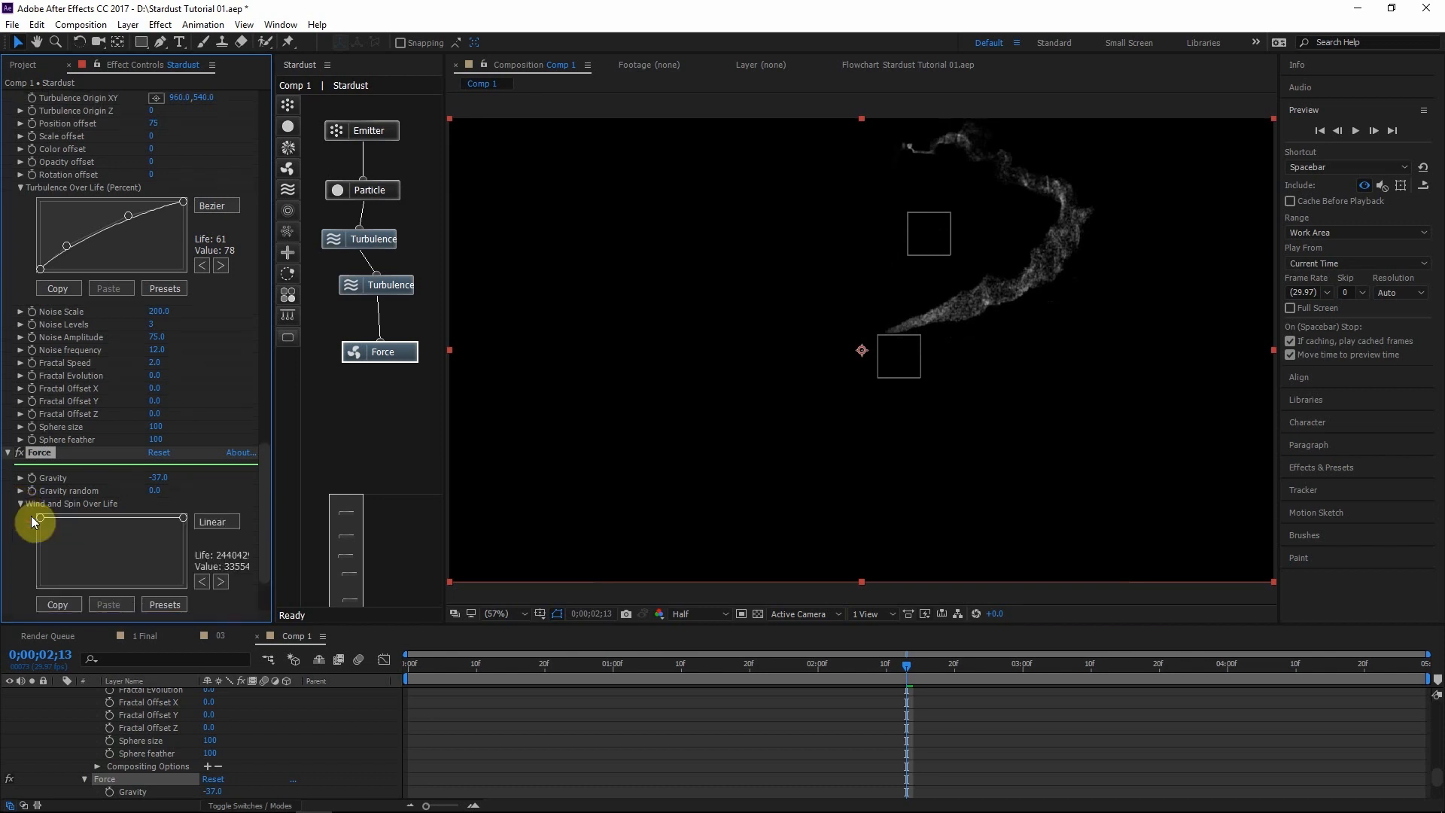
drag(41, 518, 16, 612)
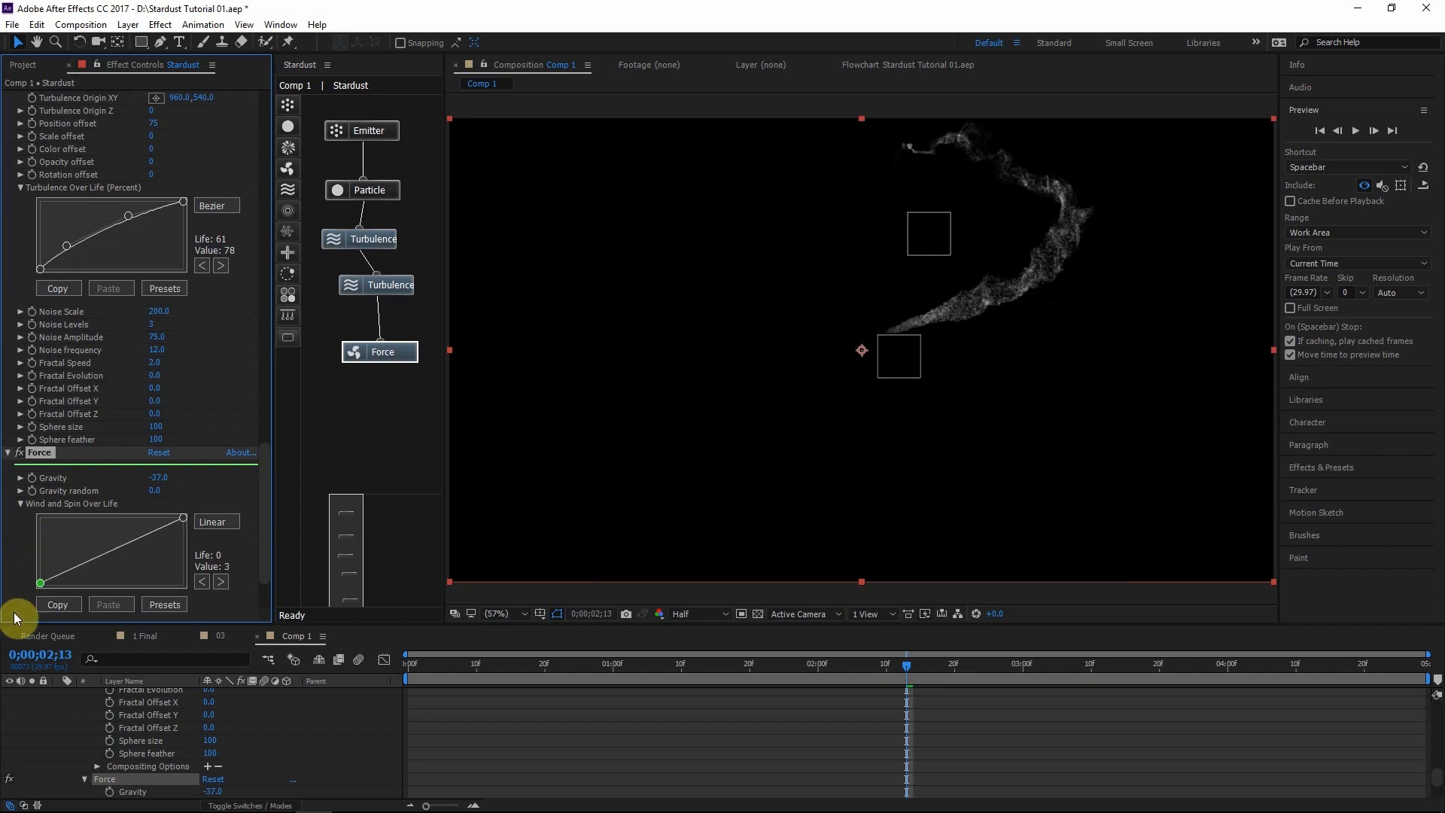
click(149, 550)
double_click(164, 571)
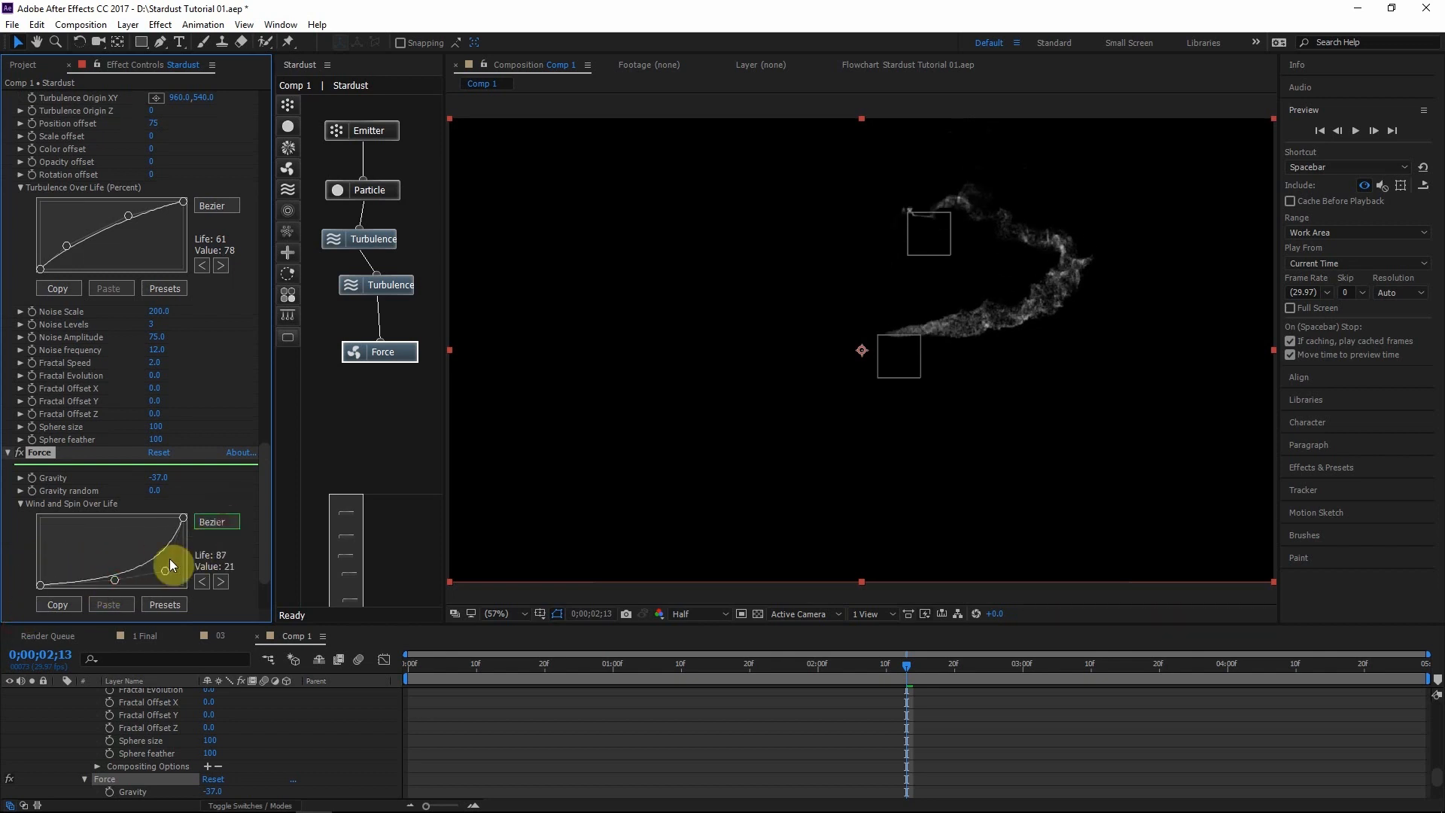
drag(169, 573, 125, 581)
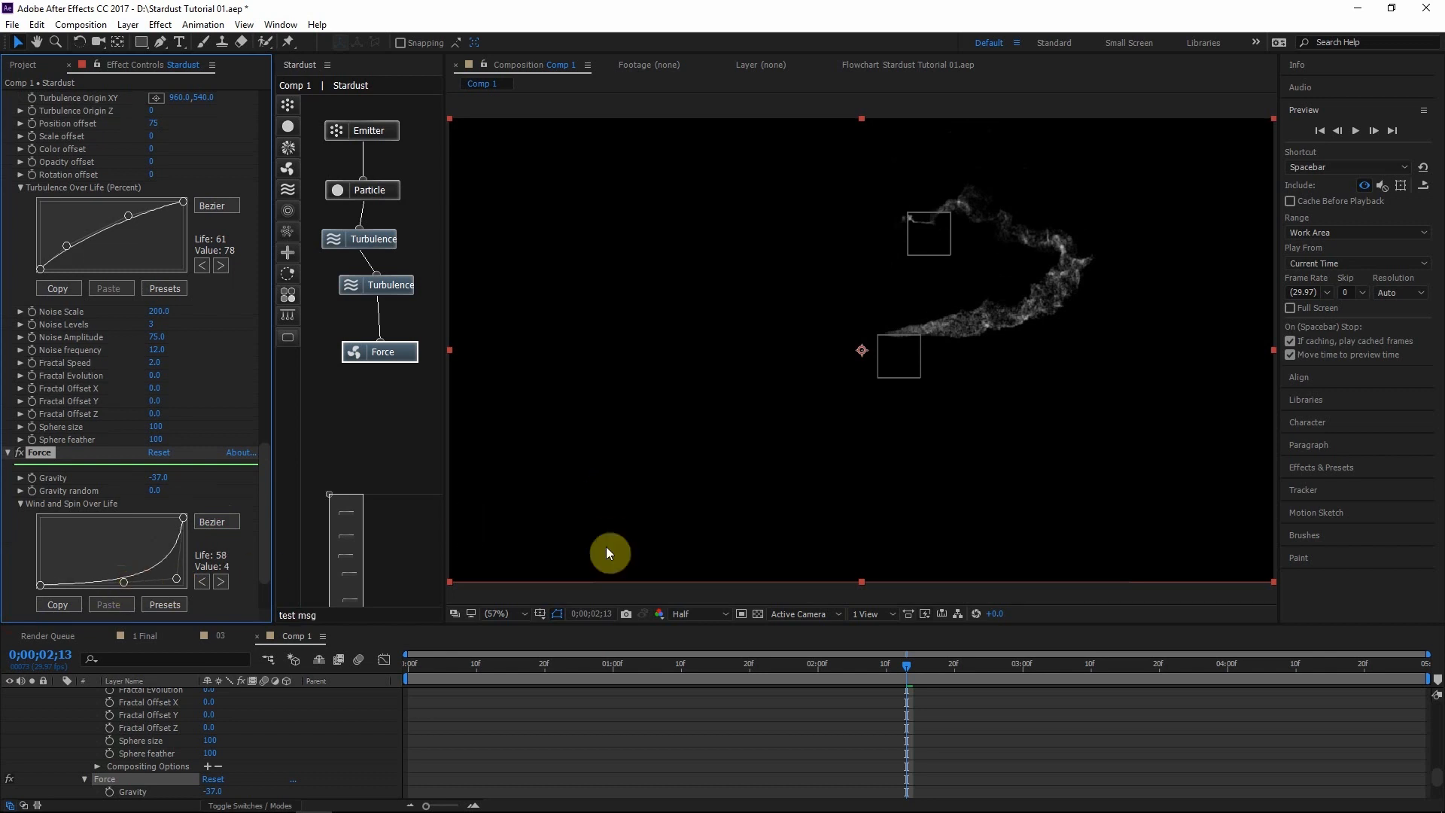
Scrub and play back Comp 1 to review the Force's effect on the trail, and park the time at 0;00;02;16
drag(907, 665, 940, 665)
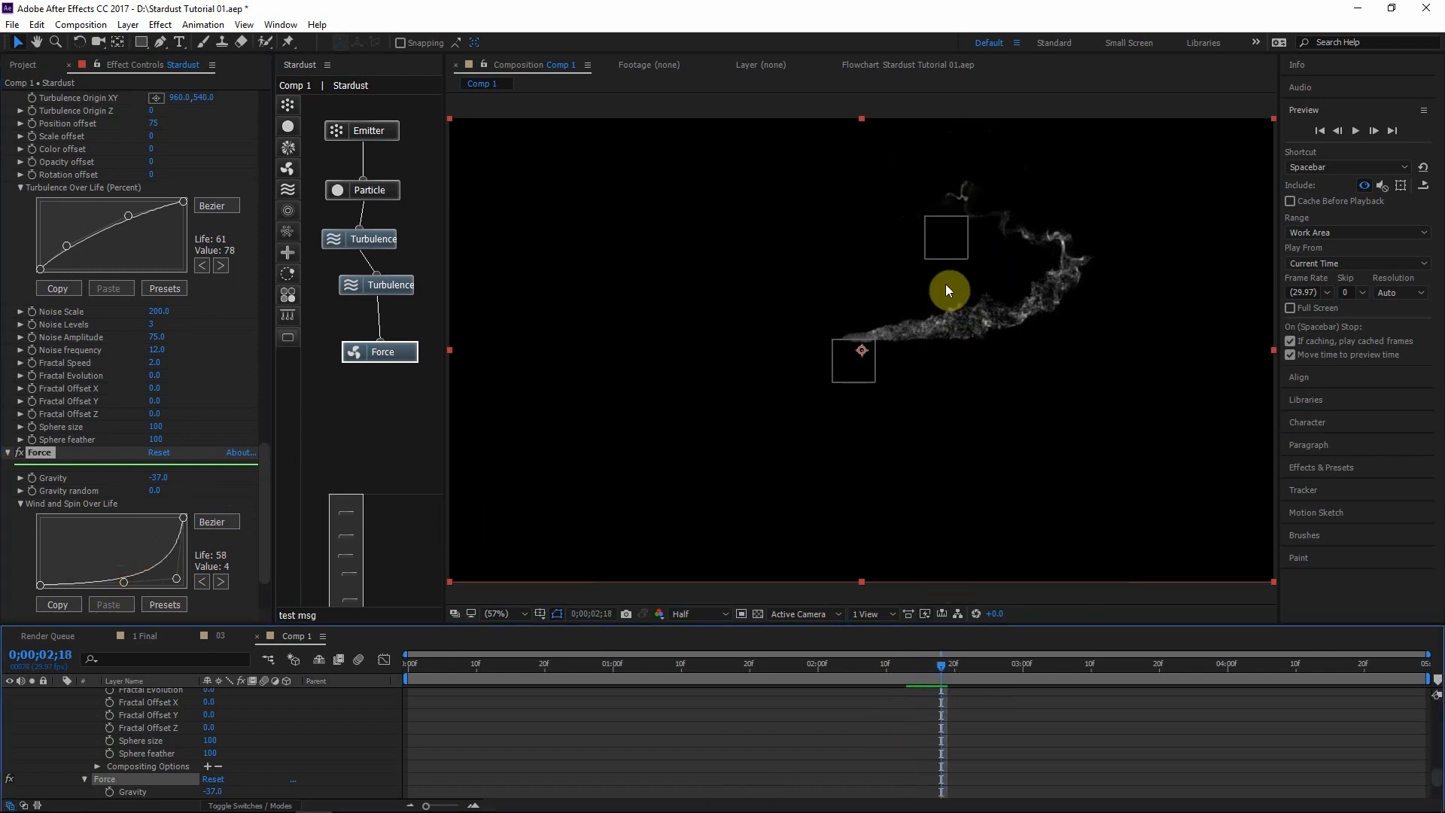
drag(945, 657, 1114, 645)
click(1356, 130)
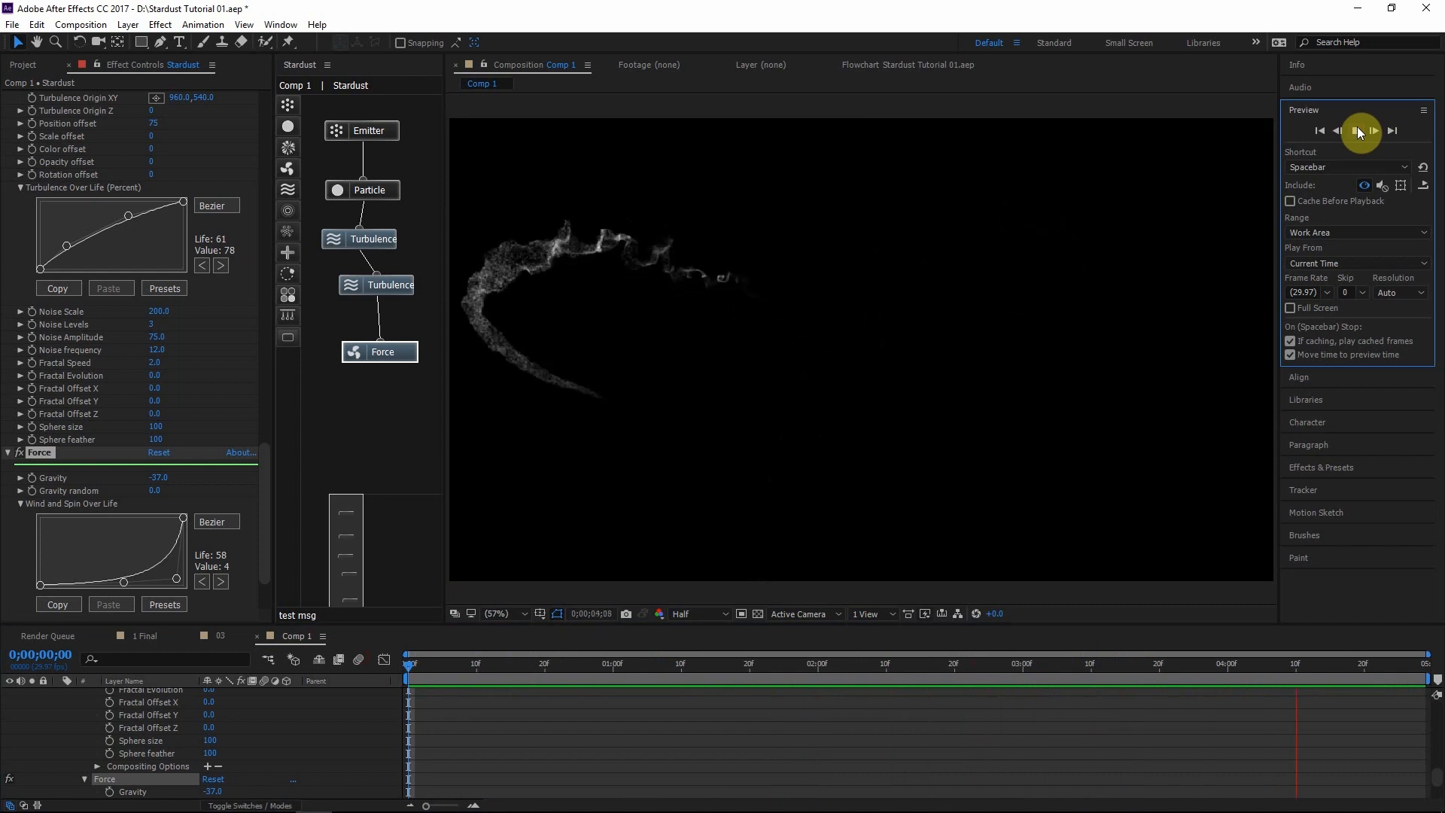
click(1357, 130)
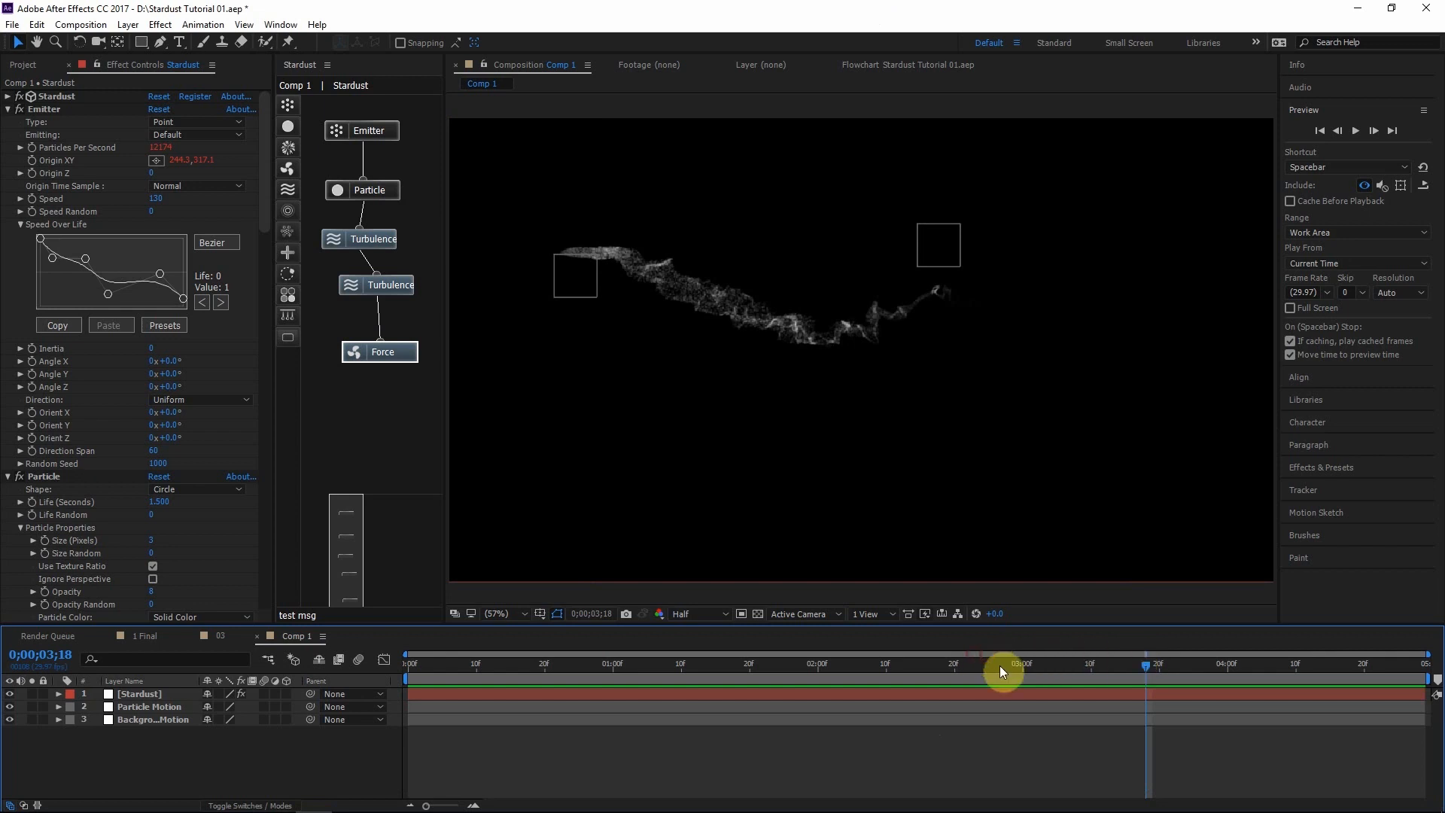
drag(1000, 668, 930, 666)
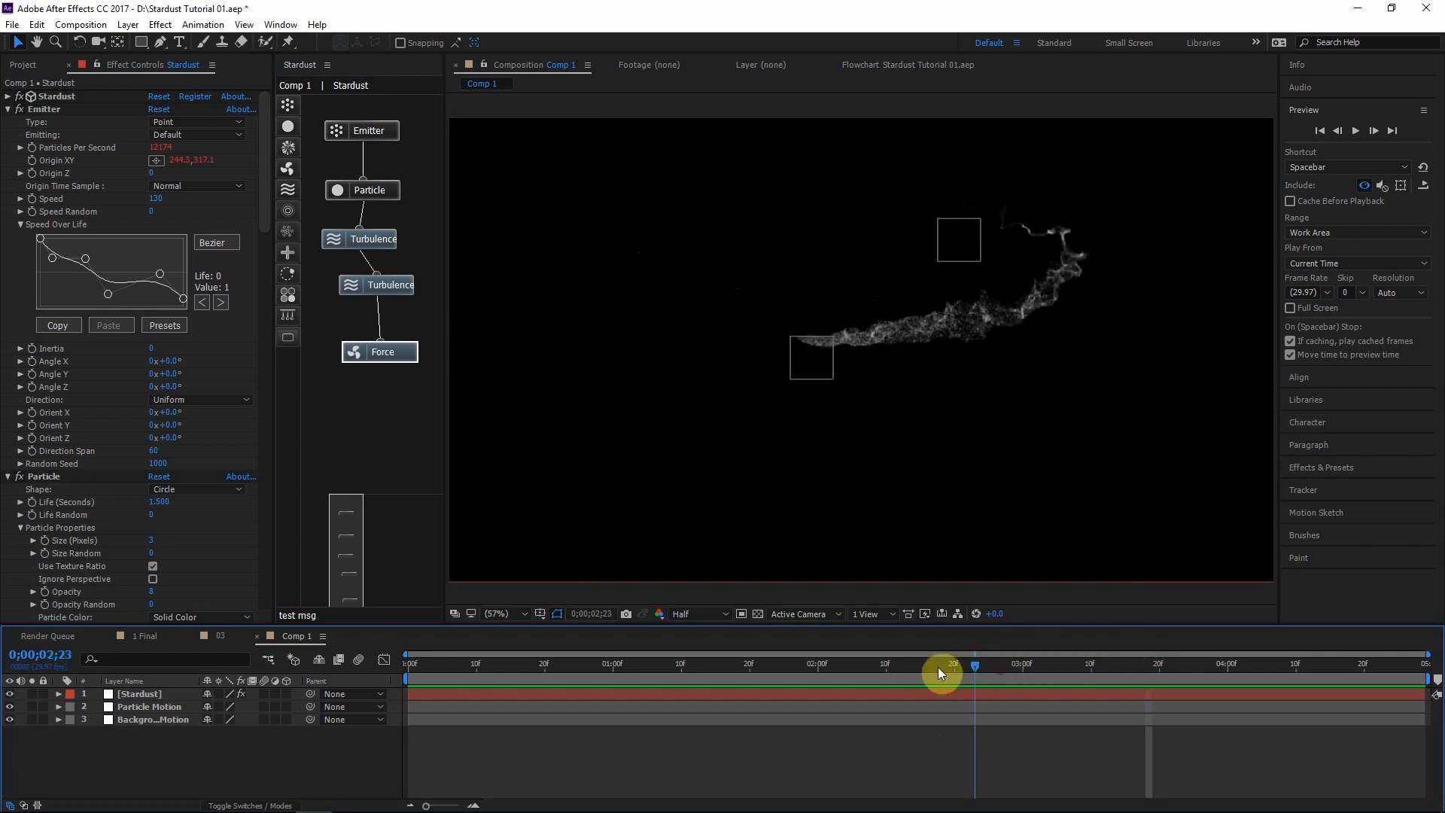
Set the Particle's color mode to Color Over Life and reveal its Color Gradient
click(9, 112)
click(43, 124)
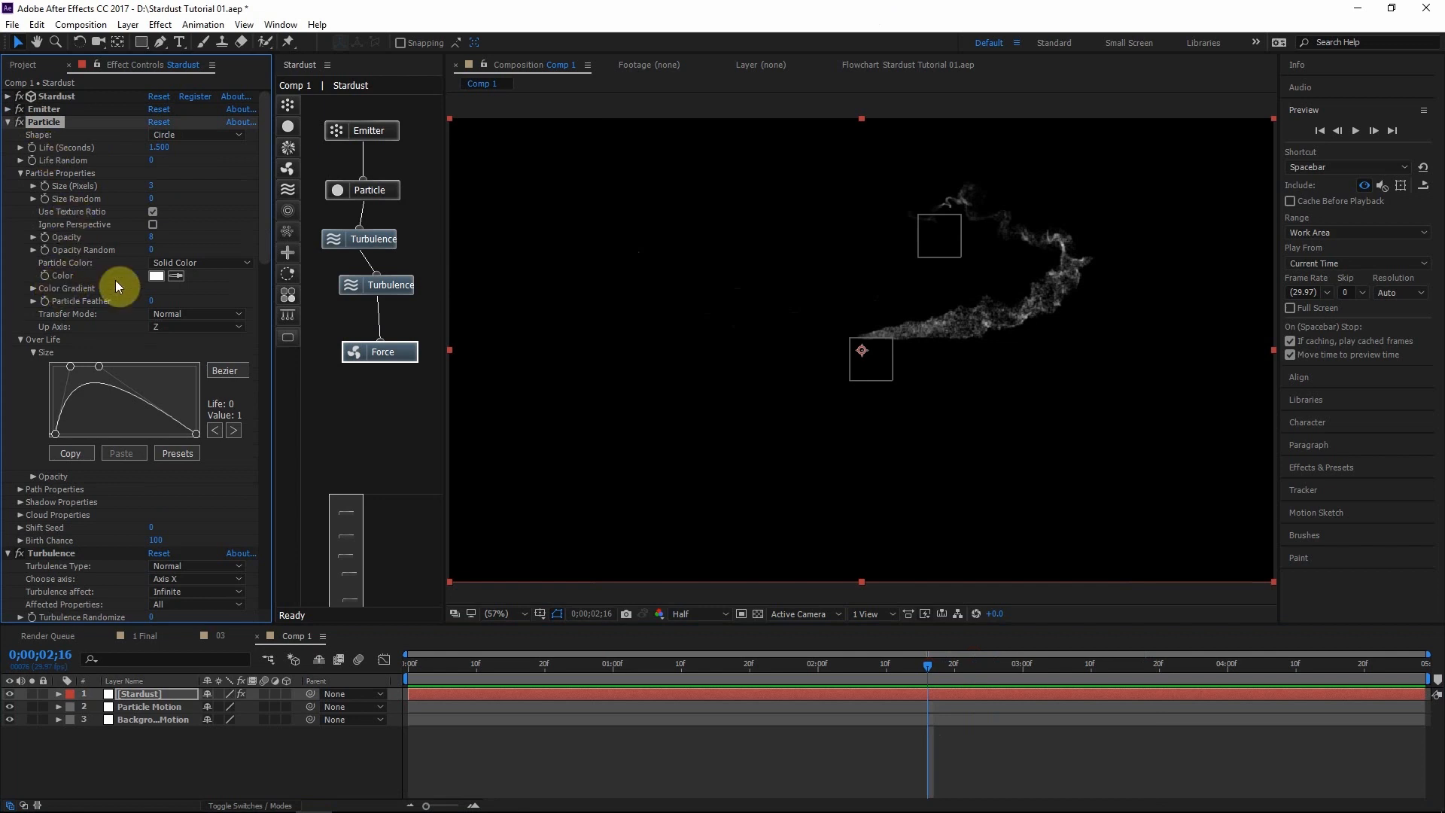
click(210, 265)
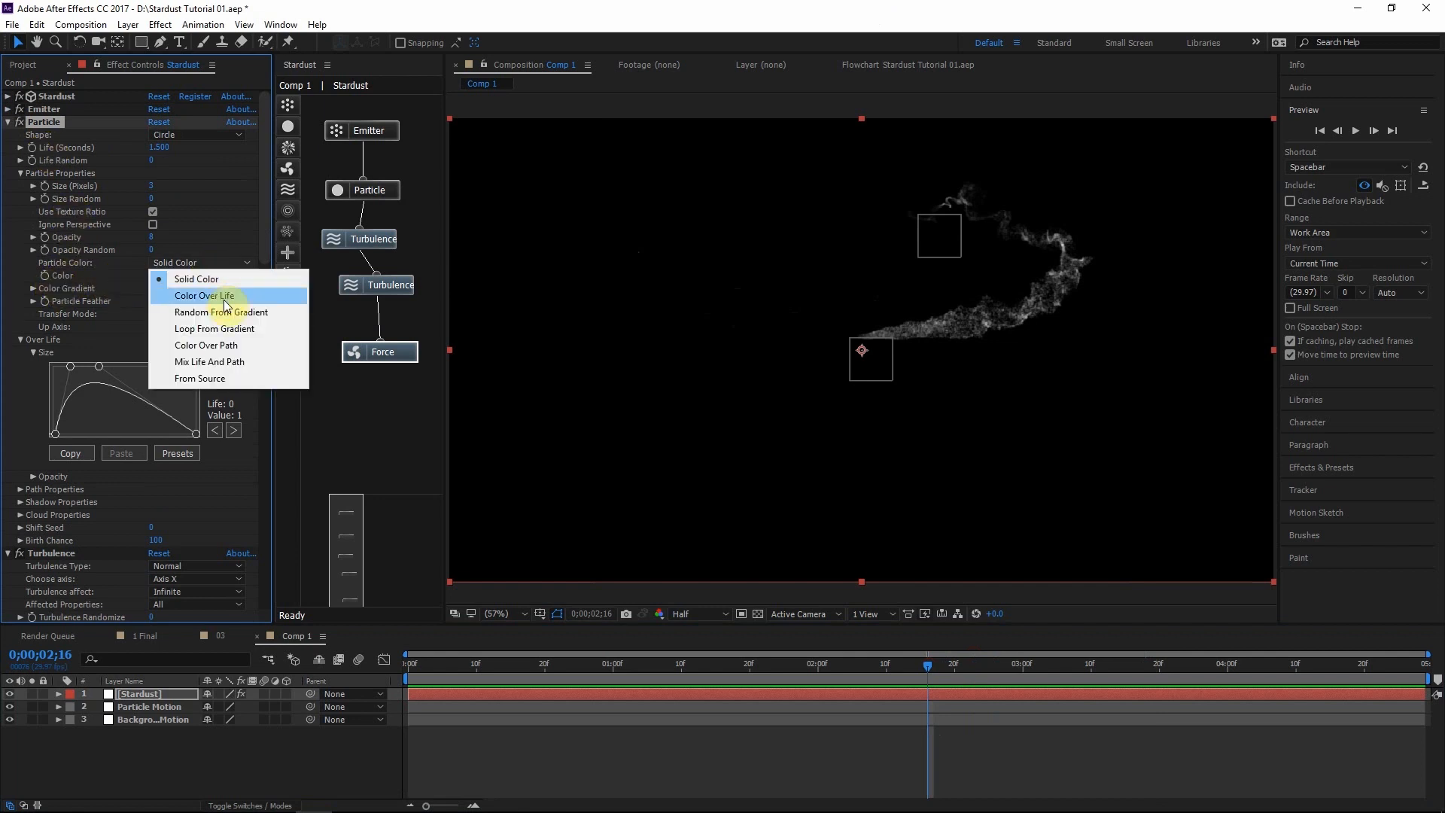
click(222, 295)
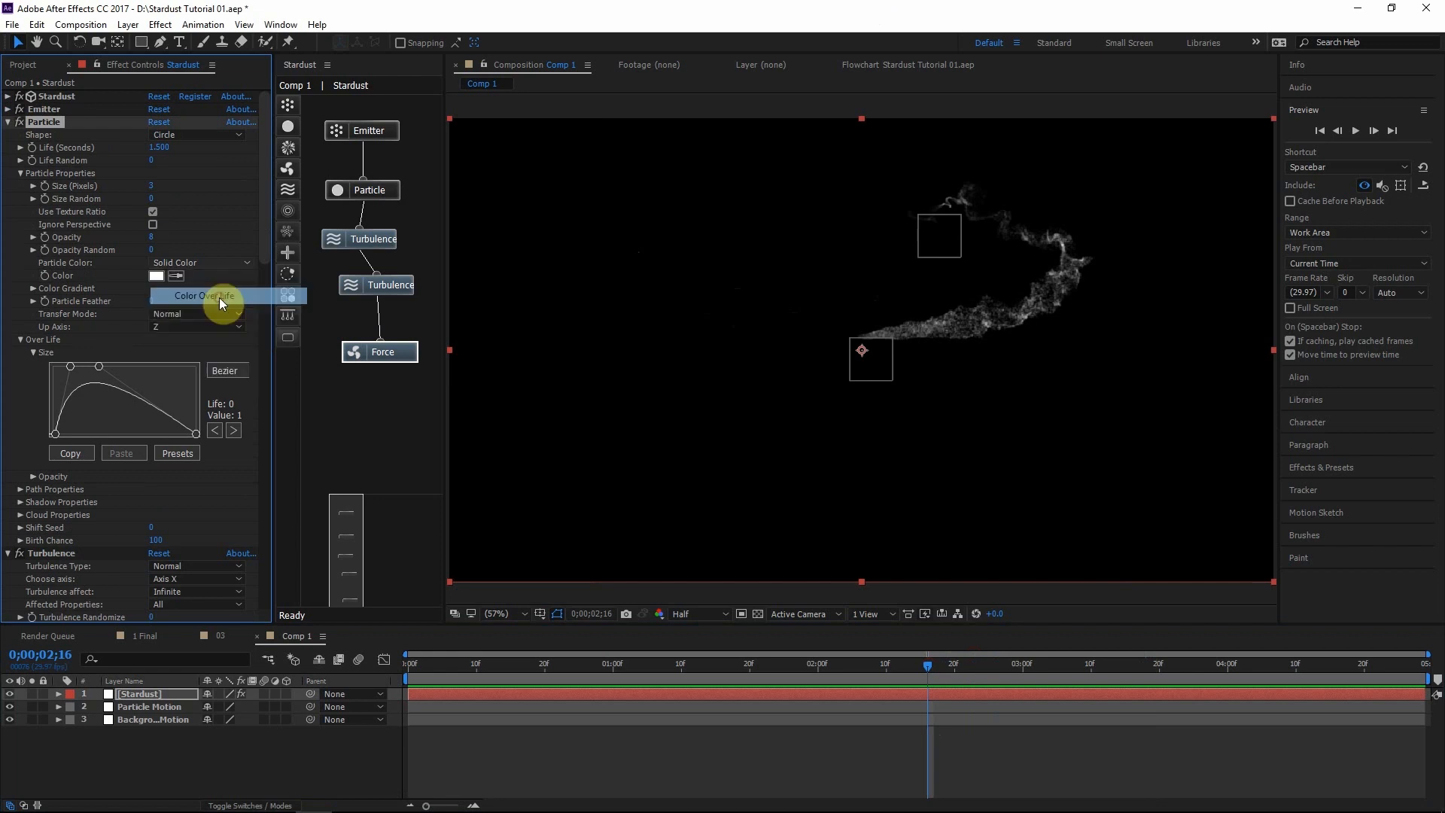
click(51, 287)
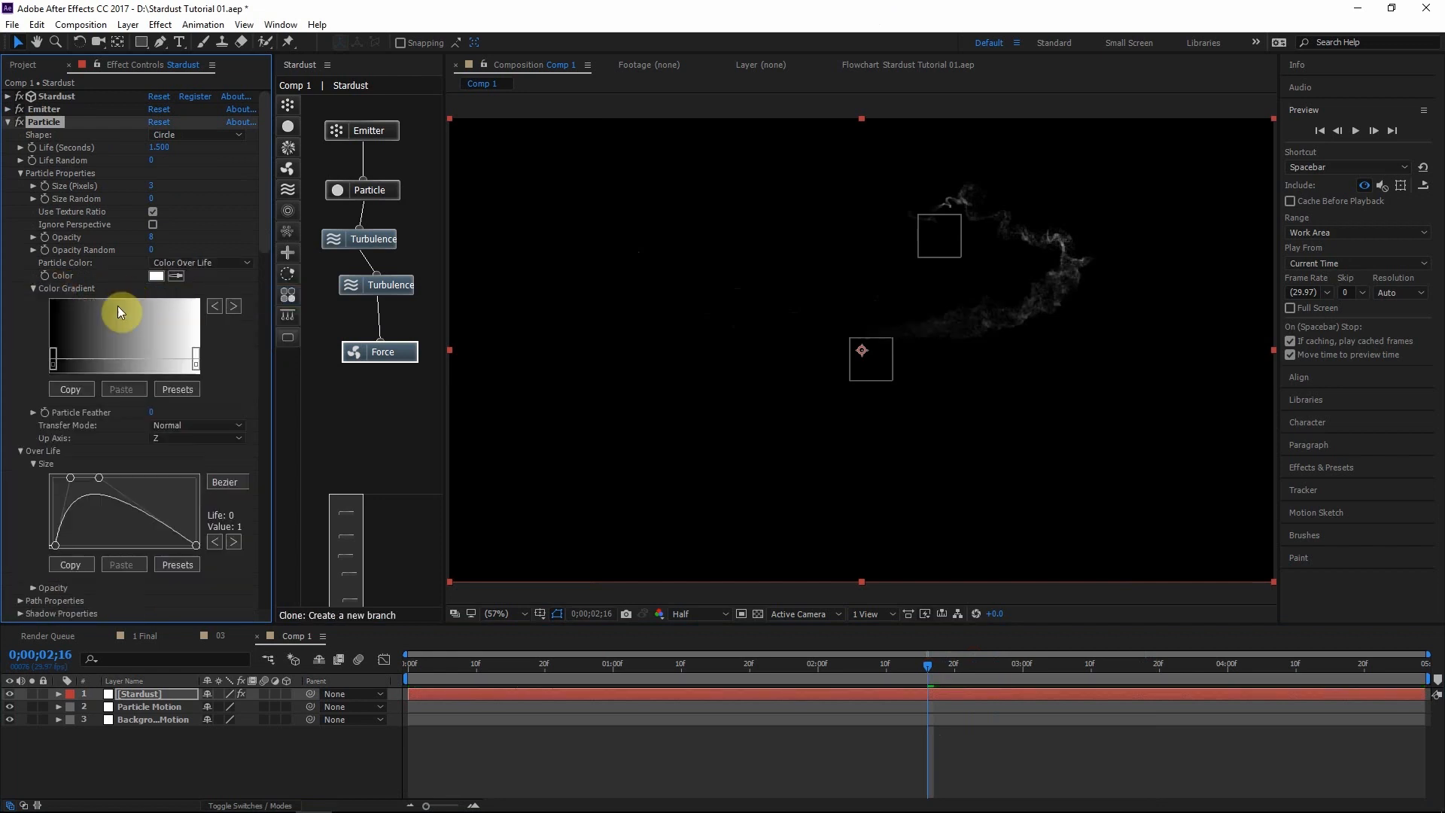
Set the Color Gradient's start stop to red and its end stop to blue 0036FF
double_click(53, 368)
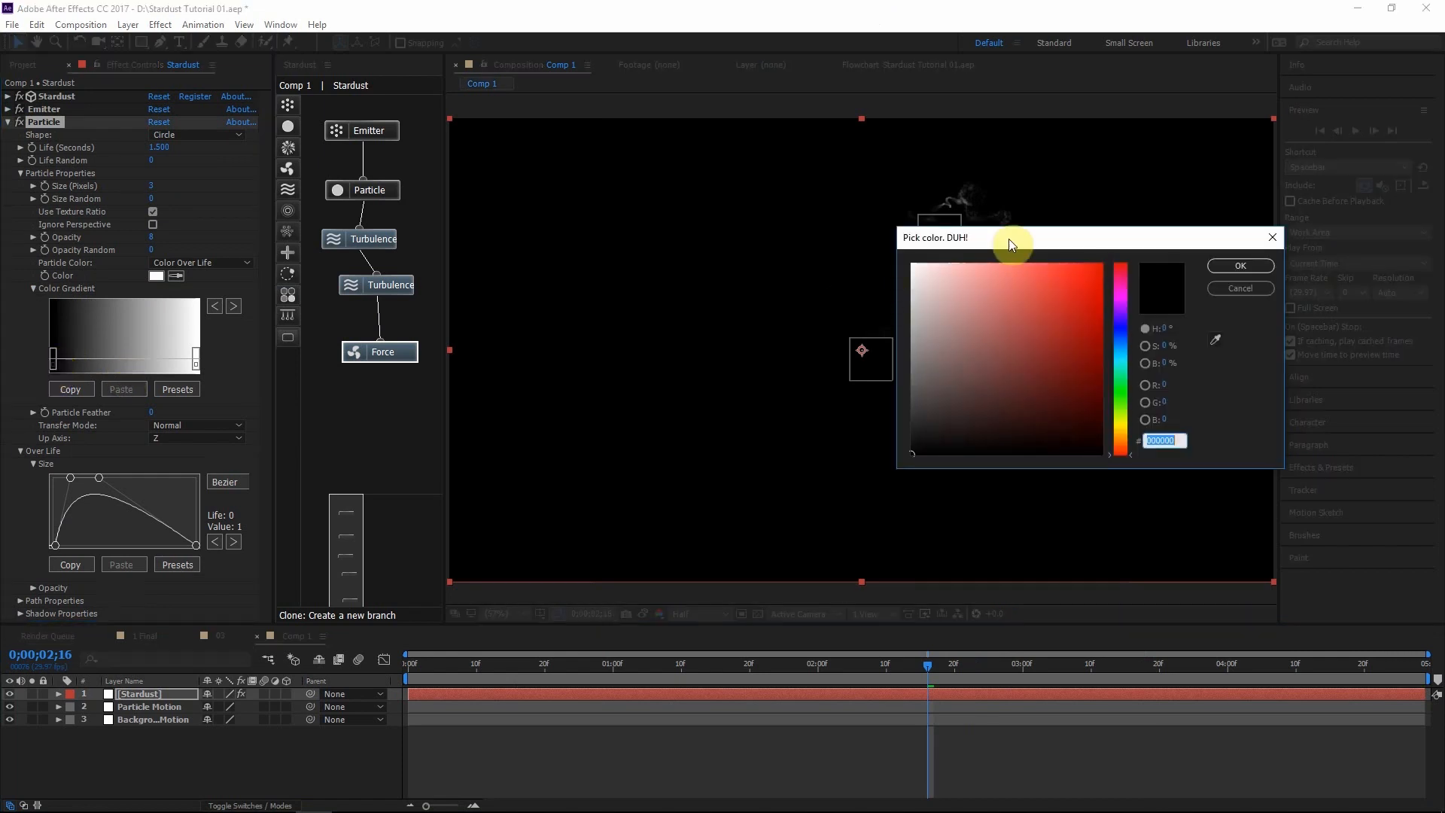
drag(1009, 236, 410, 272)
click(638, 299)
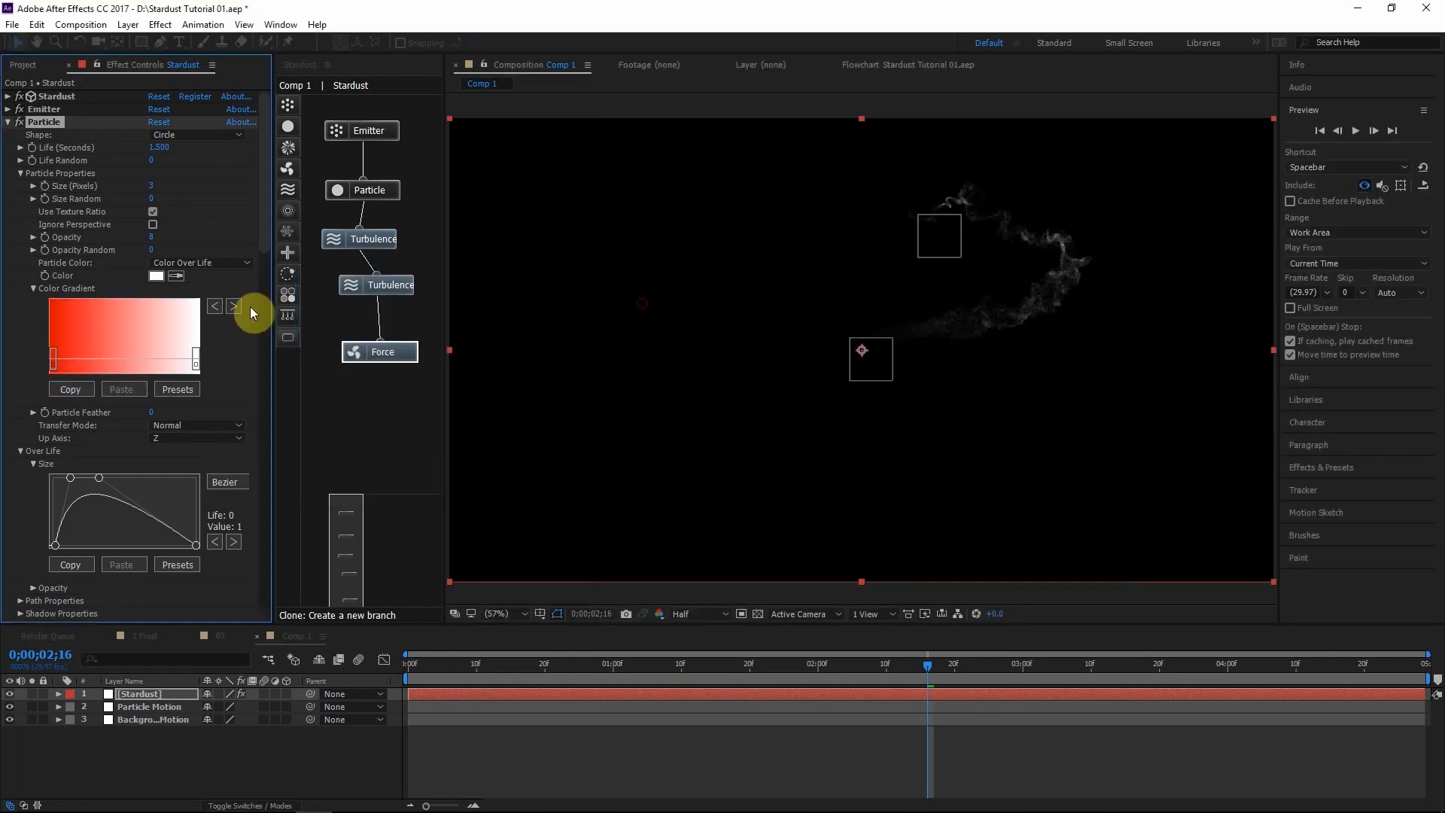
double_click(195, 364)
drag(421, 358, 499, 298)
click(518, 366)
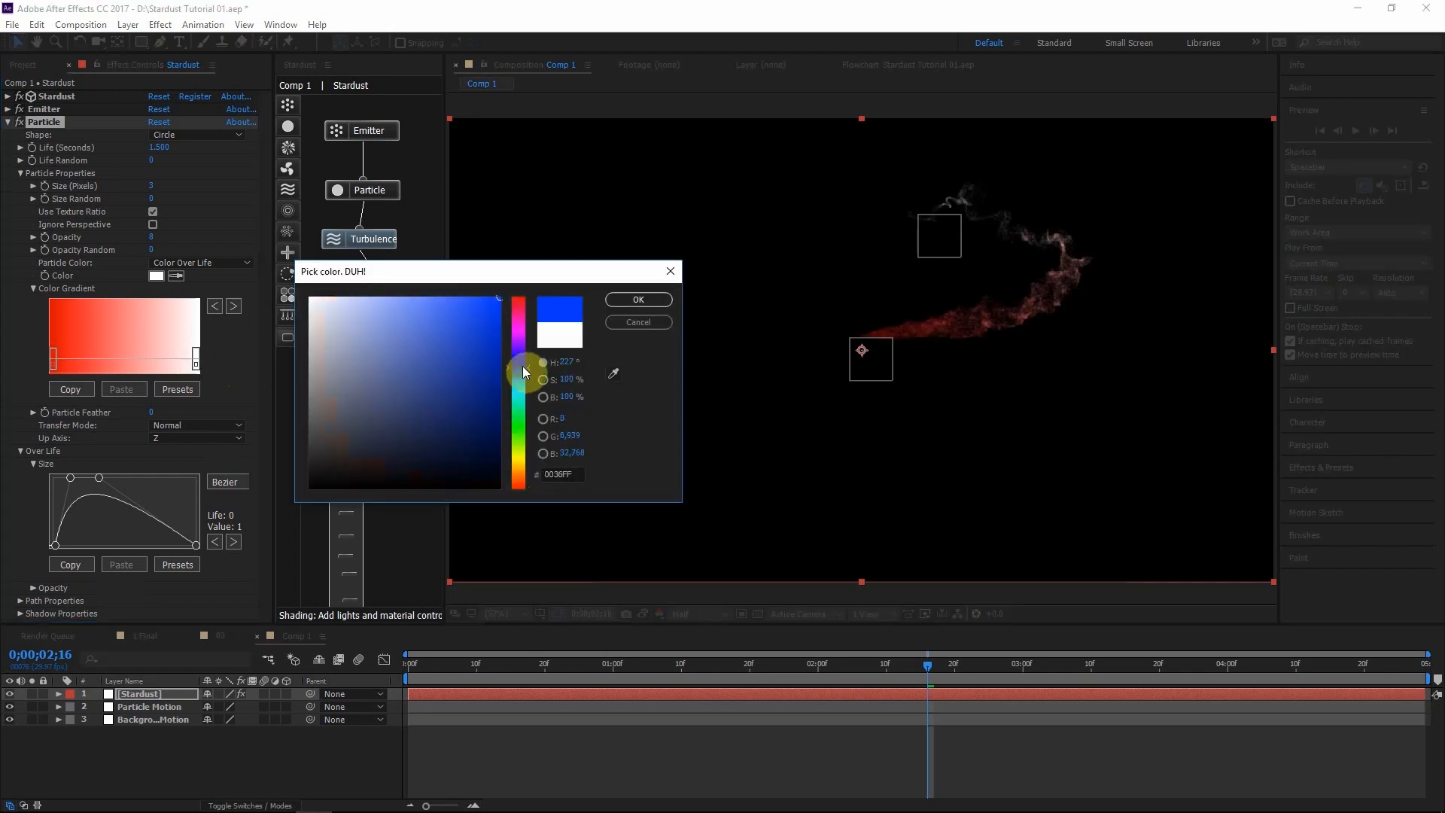
click(635, 305)
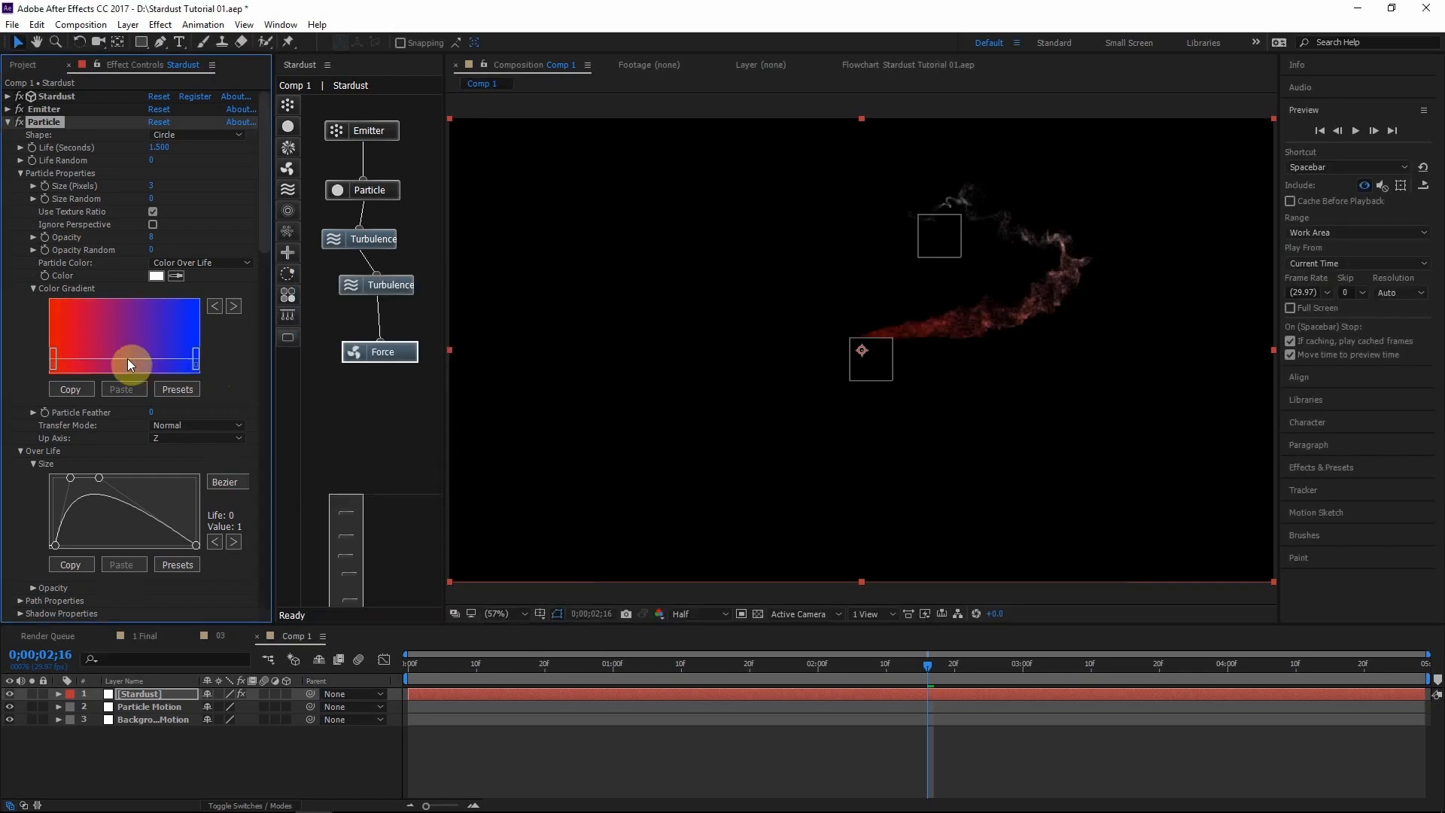
Add a magenta E400FF stop in the middle of the Color Gradient and shift the three stops inward from the gradient's ends
double_click(125, 365)
click(518, 330)
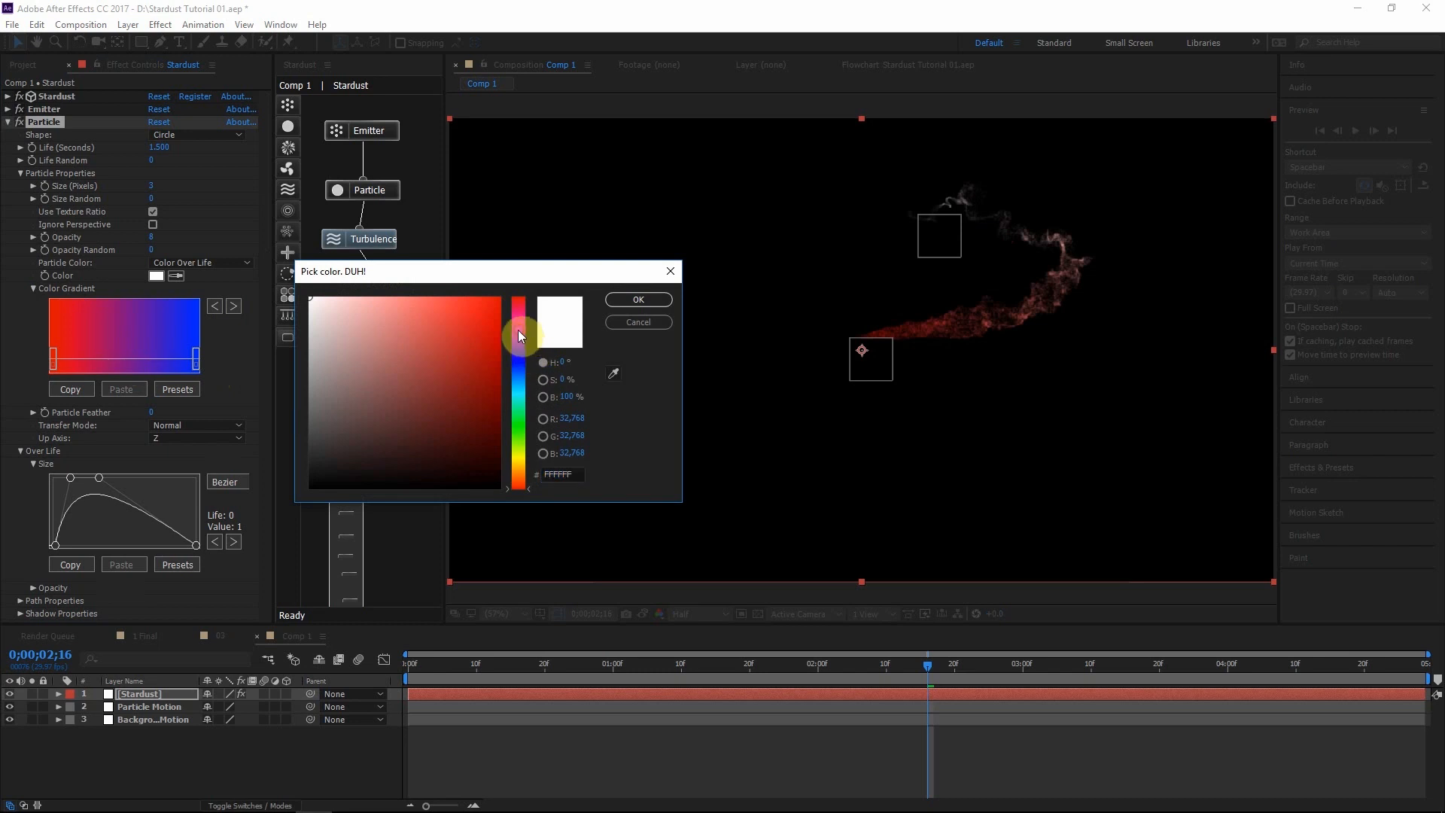
click(458, 316)
drag(459, 316, 547, 264)
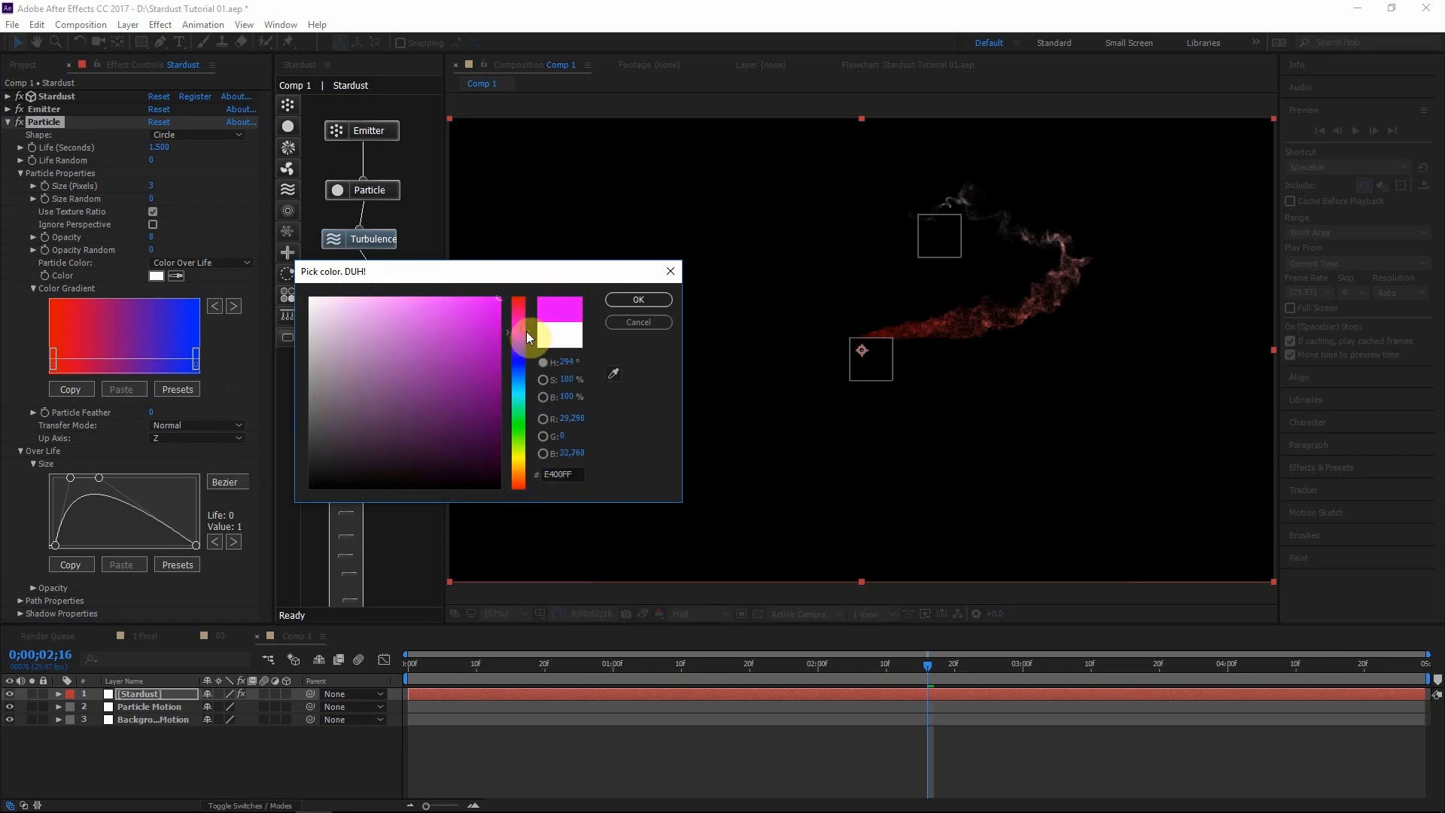
click(638, 299)
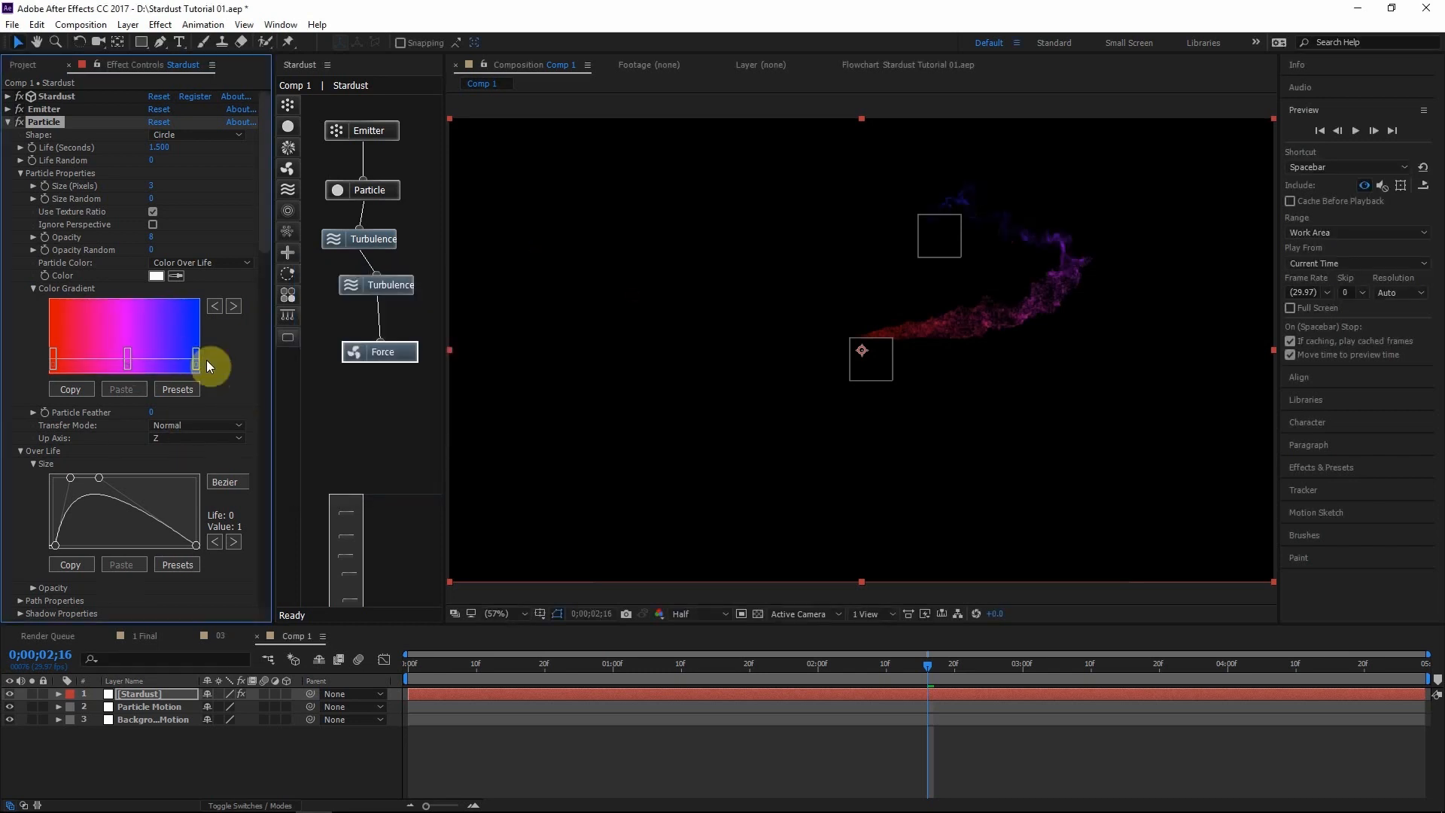
drag(197, 362, 180, 362)
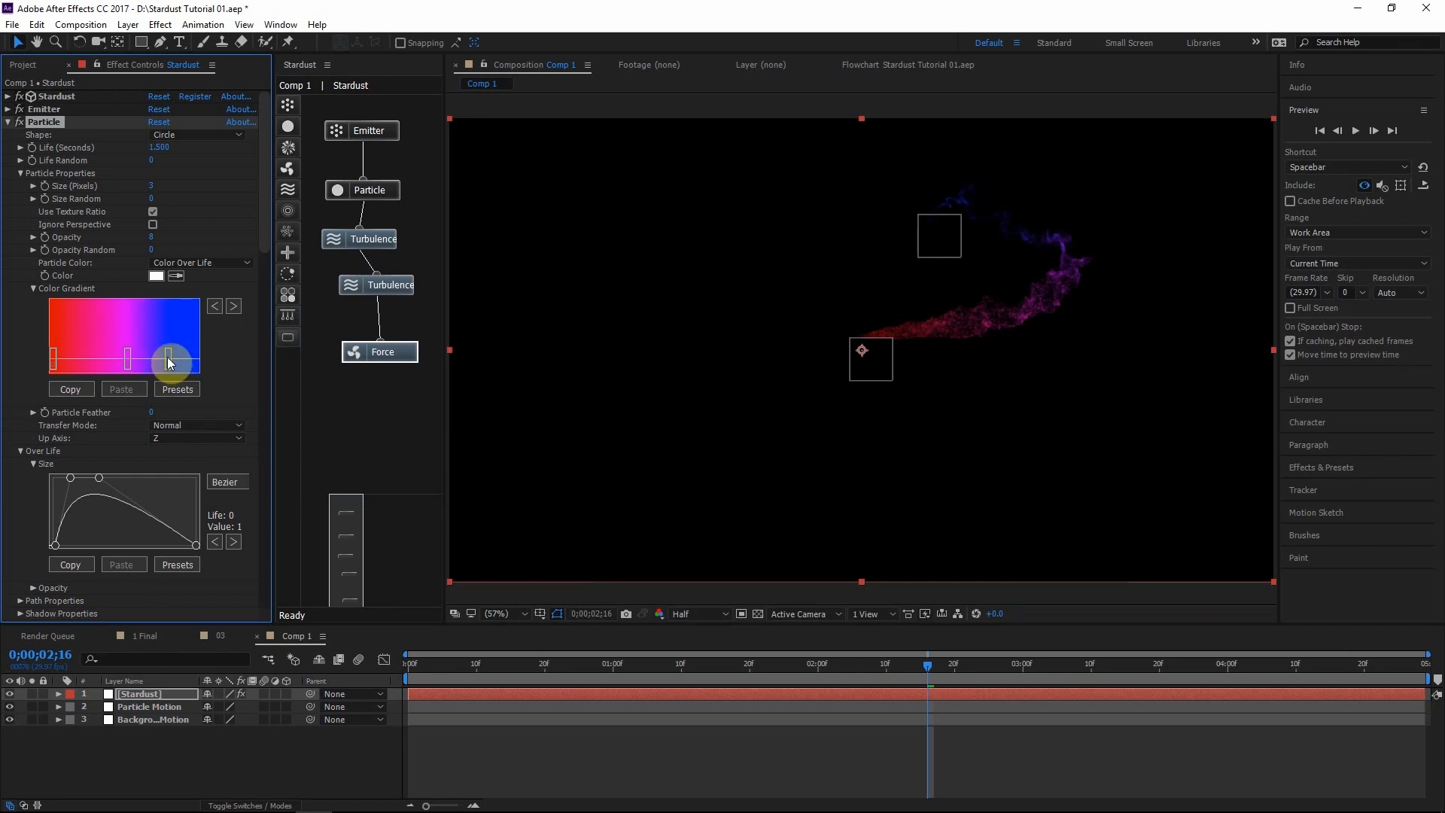
drag(127, 360, 67, 359)
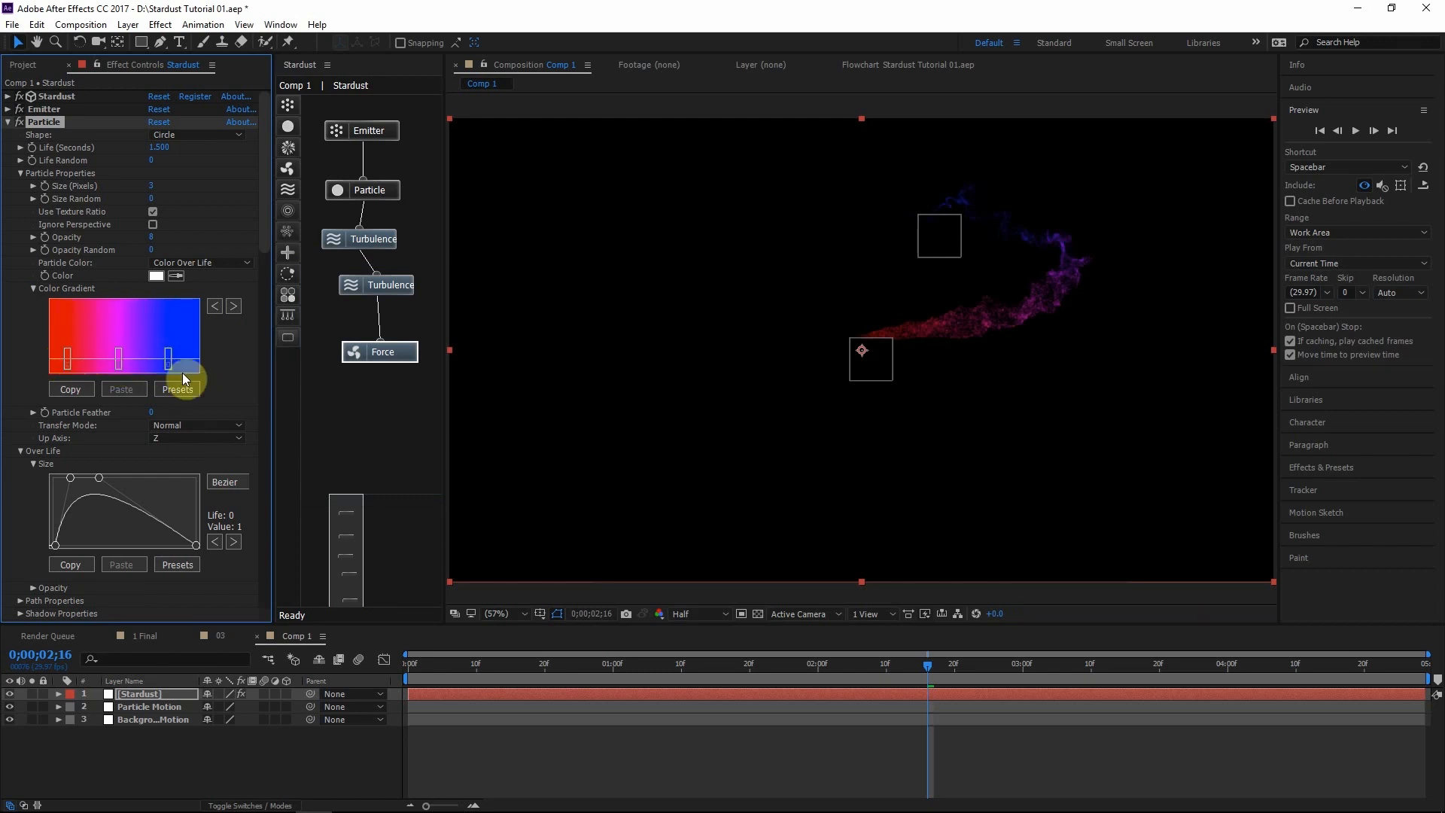
Copy the Background layer from the 1 Final composition into Comp 1 and place it below all other layers
click(145, 635)
click(163, 782)
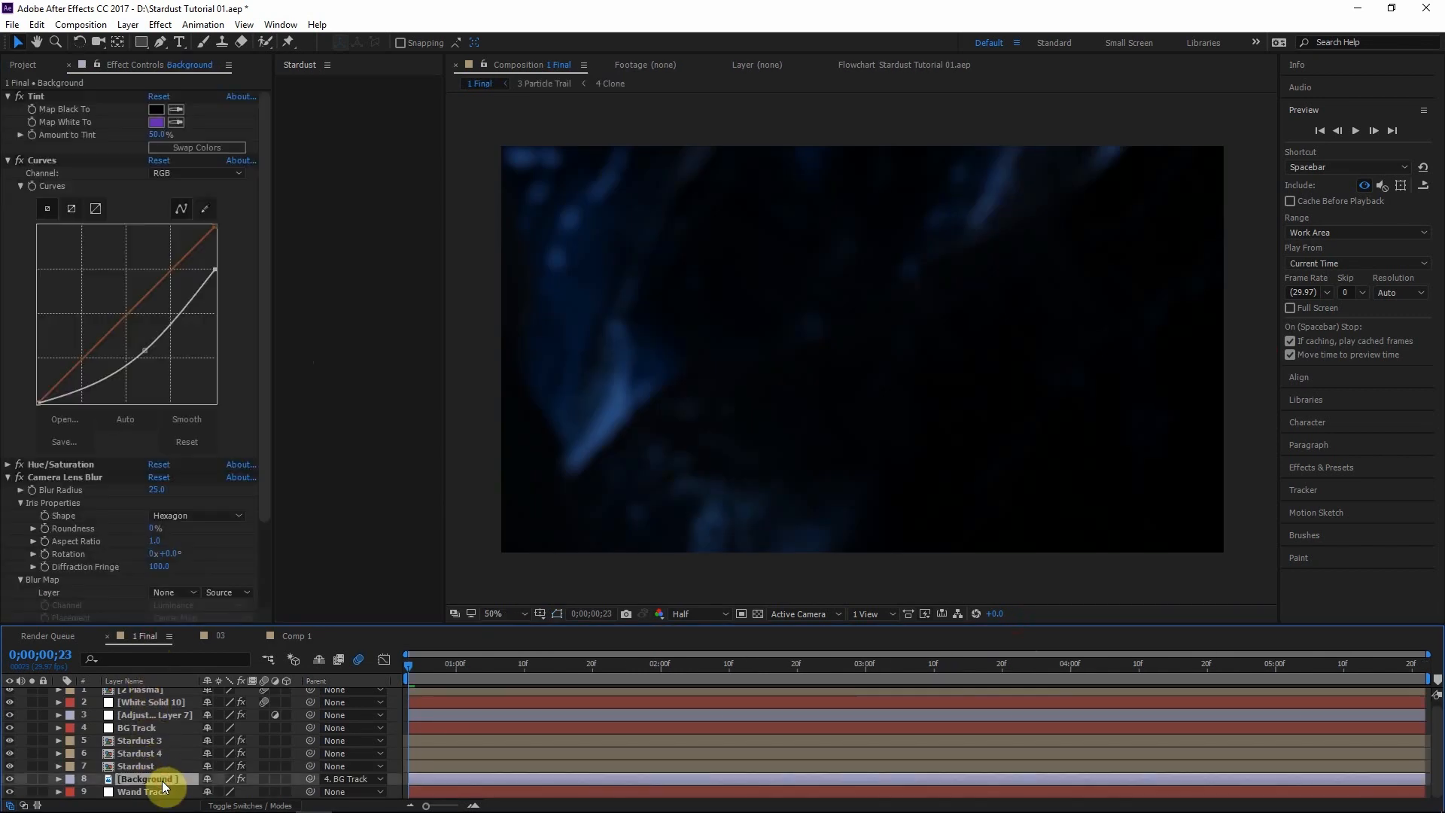
click(294, 636)
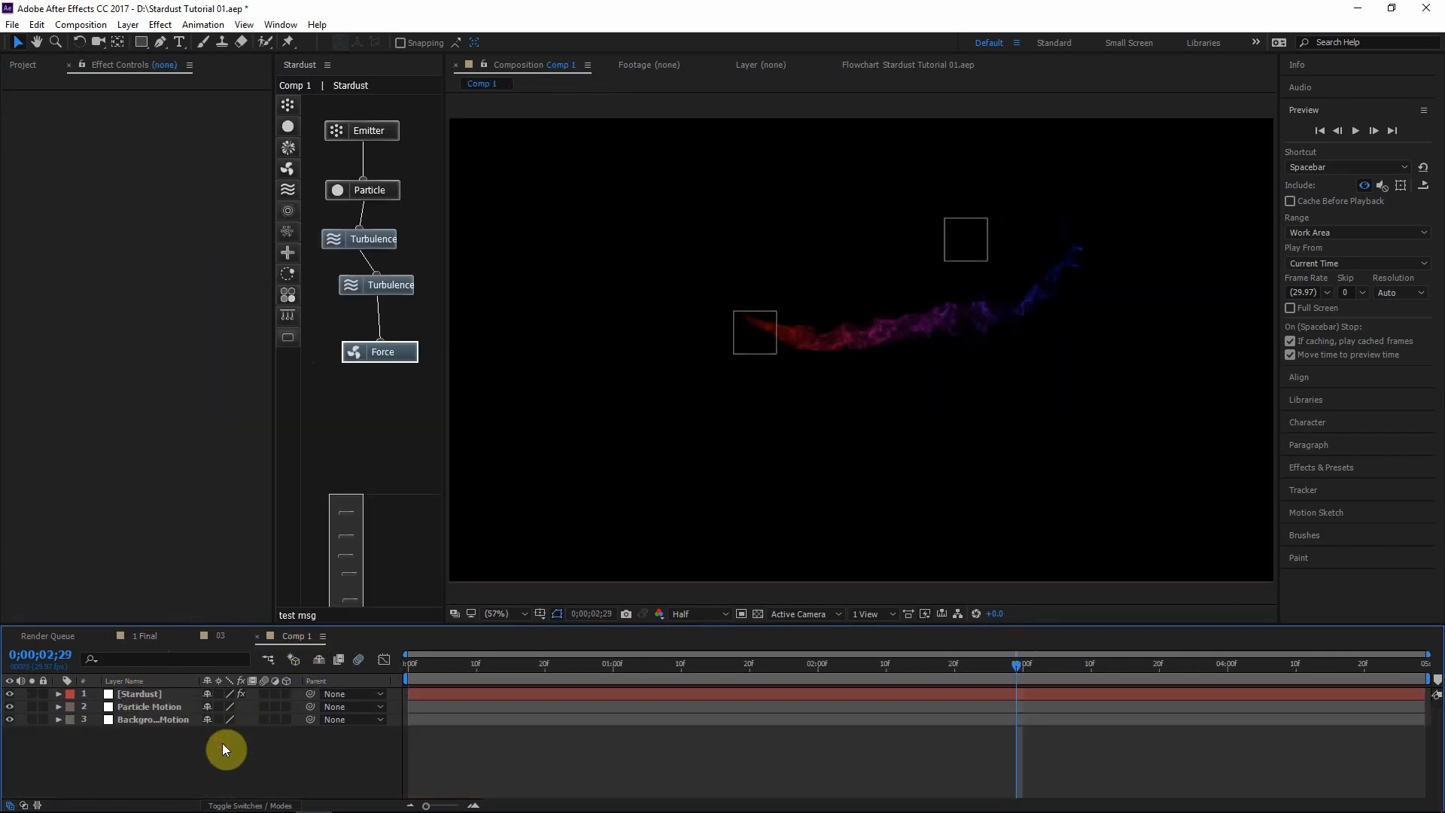
key(ctrl+v)
drag(158, 694, 158, 766)
Parent the Background layer to the Background Motion null and check the composite at 0;00;01;29
scroll(743, 409, down, 3)
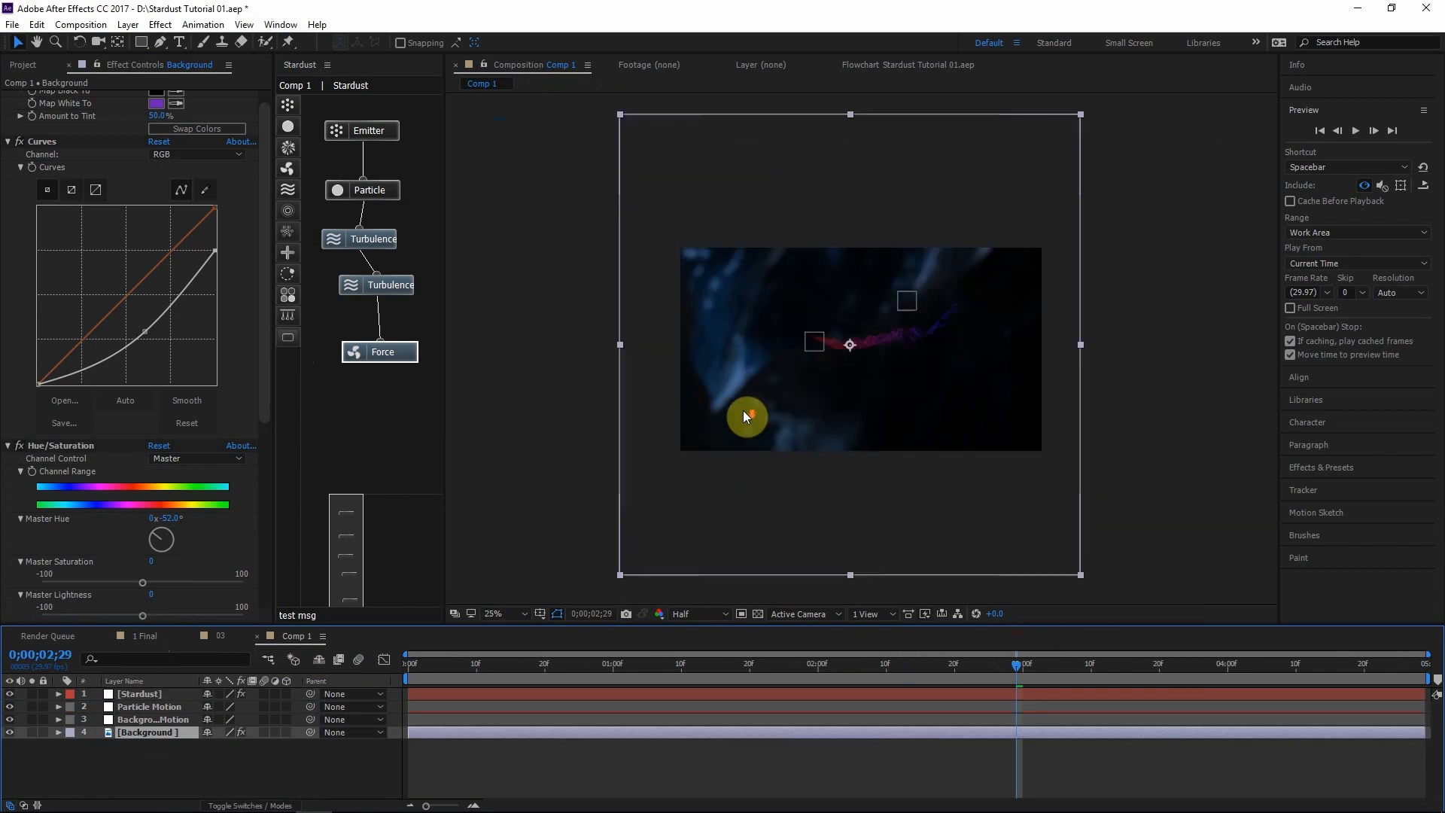
scroll(742, 410, up, 2)
scroll(743, 409, down, 2)
drag(310, 731, 150, 718)
click(812, 769)
click(811, 664)
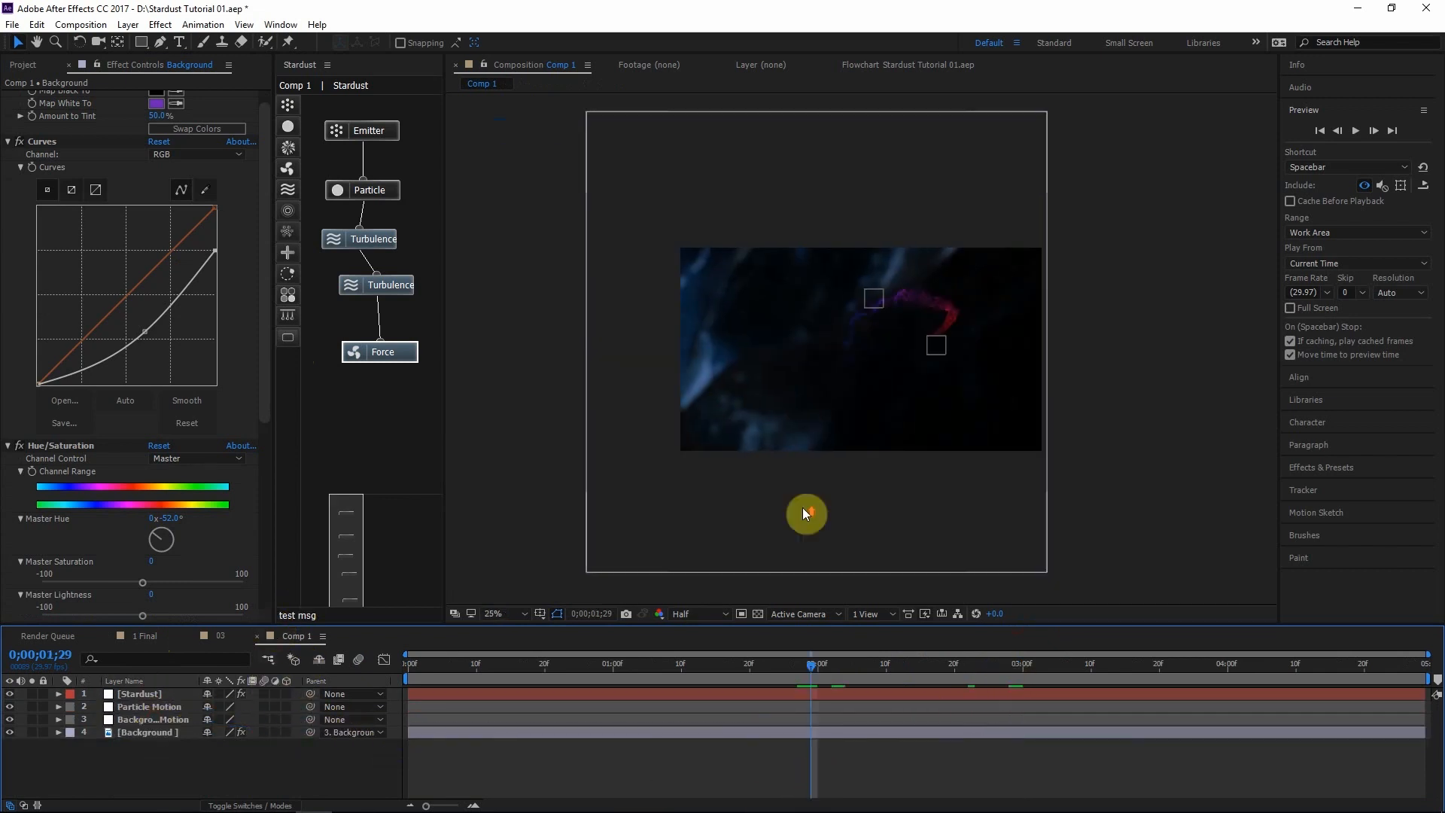
scroll(806, 509, up, 2)
click(507, 613)
click(539, 358)
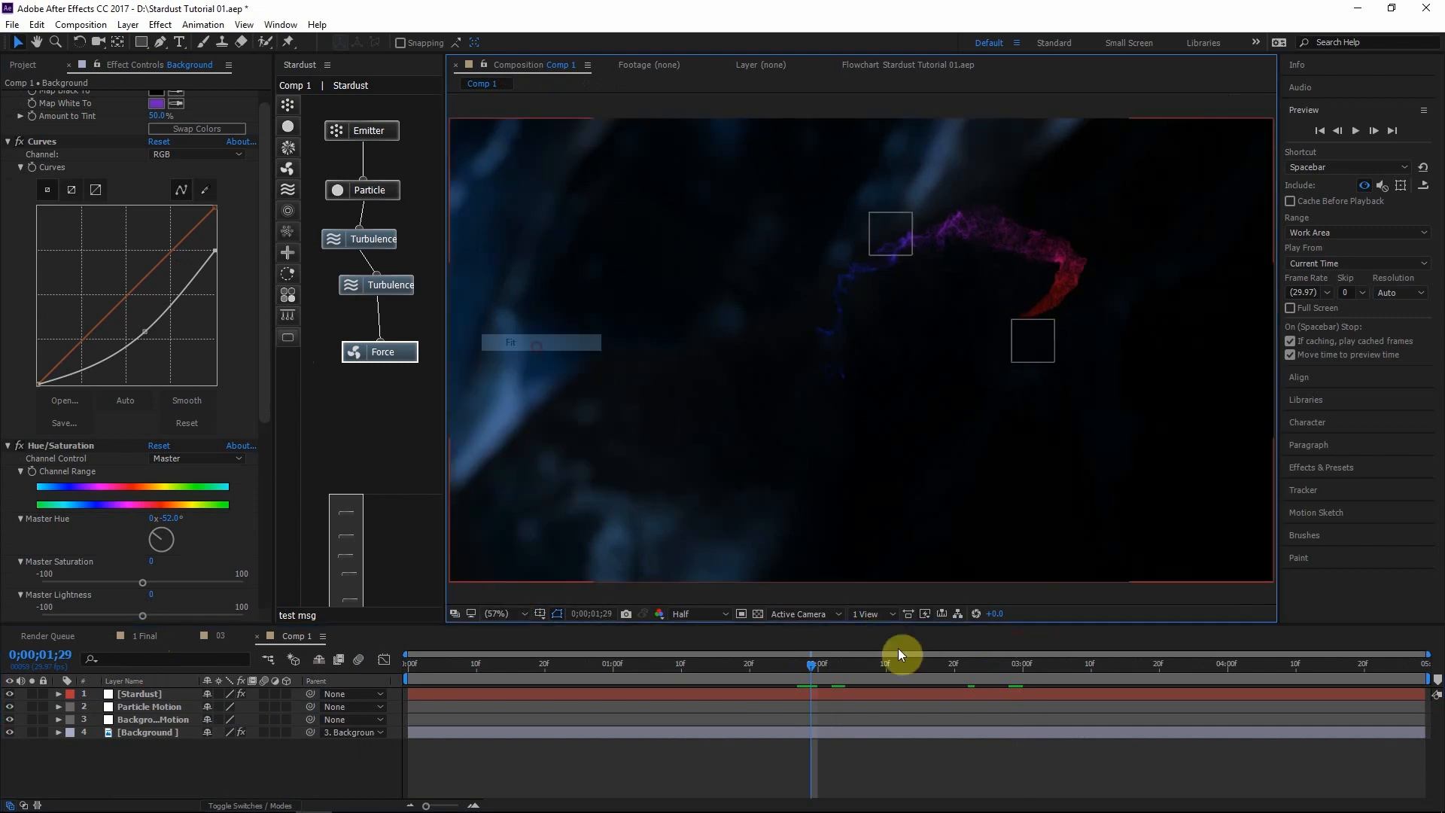
Add a Transform node below the Force node at 0;00;01;19 and try shifting its Position X
drag(806, 670, 742, 657)
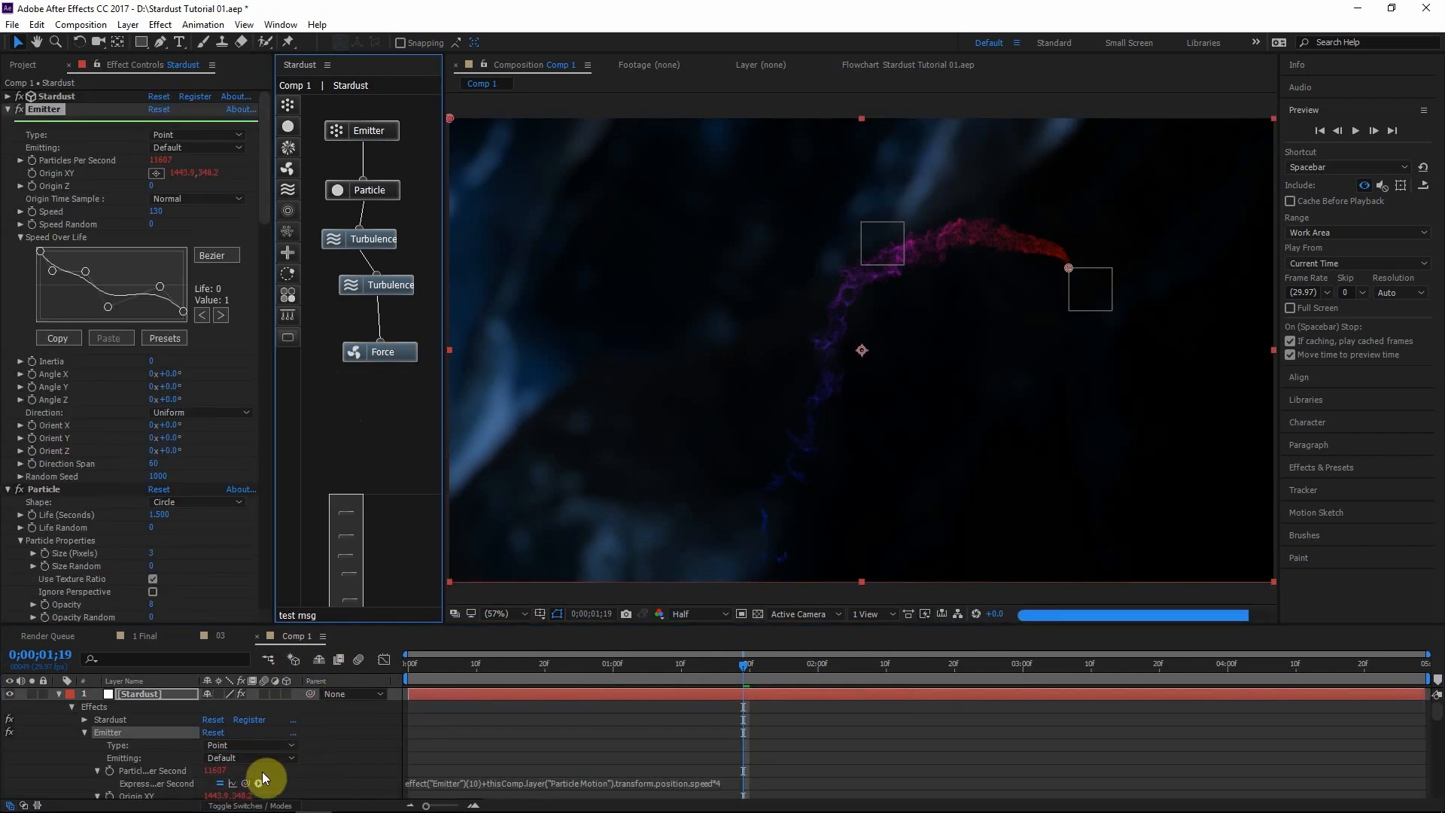
click(176, 696)
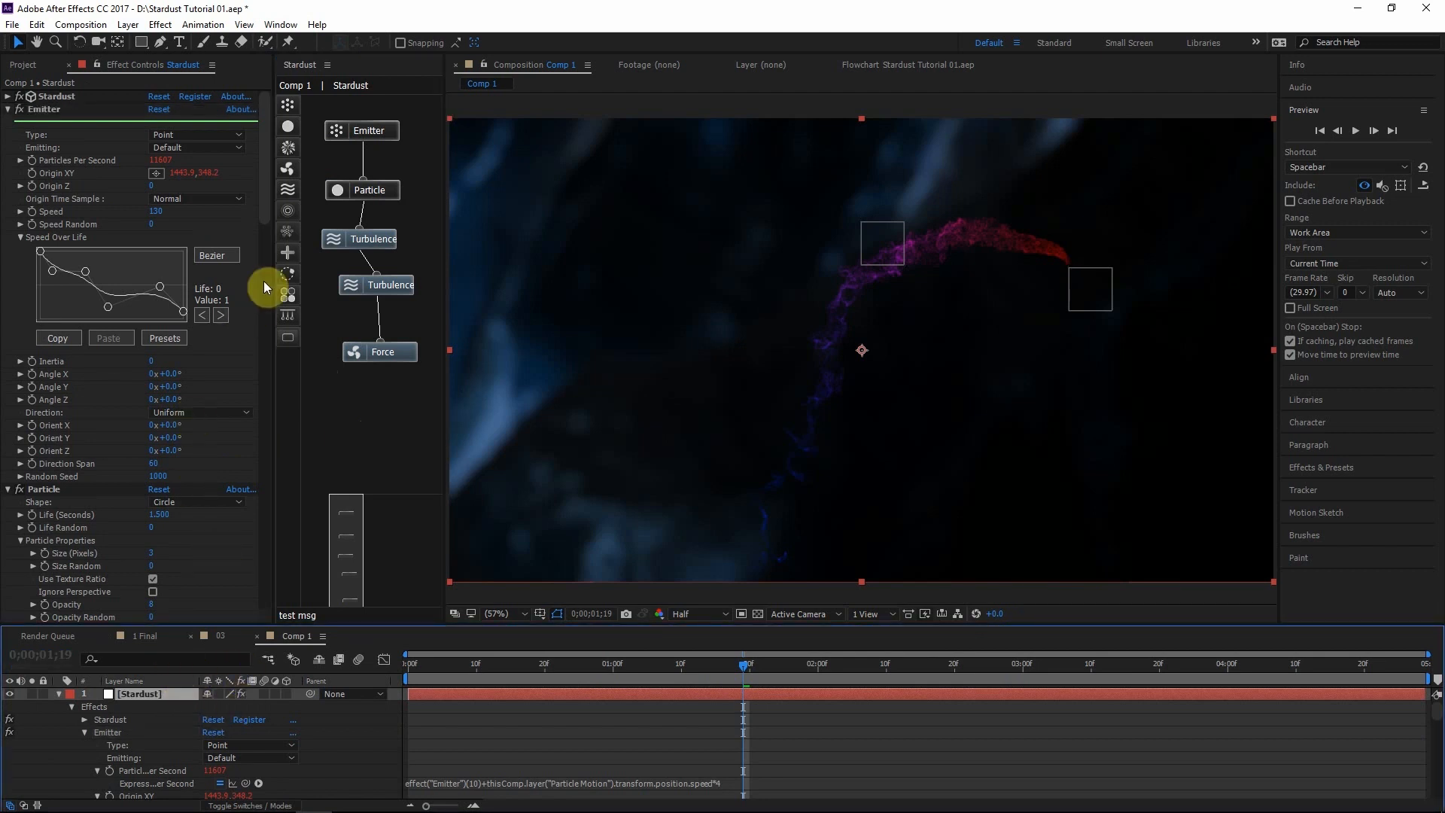
drag(288, 254, 351, 433)
scroll(22, 567, down, 10)
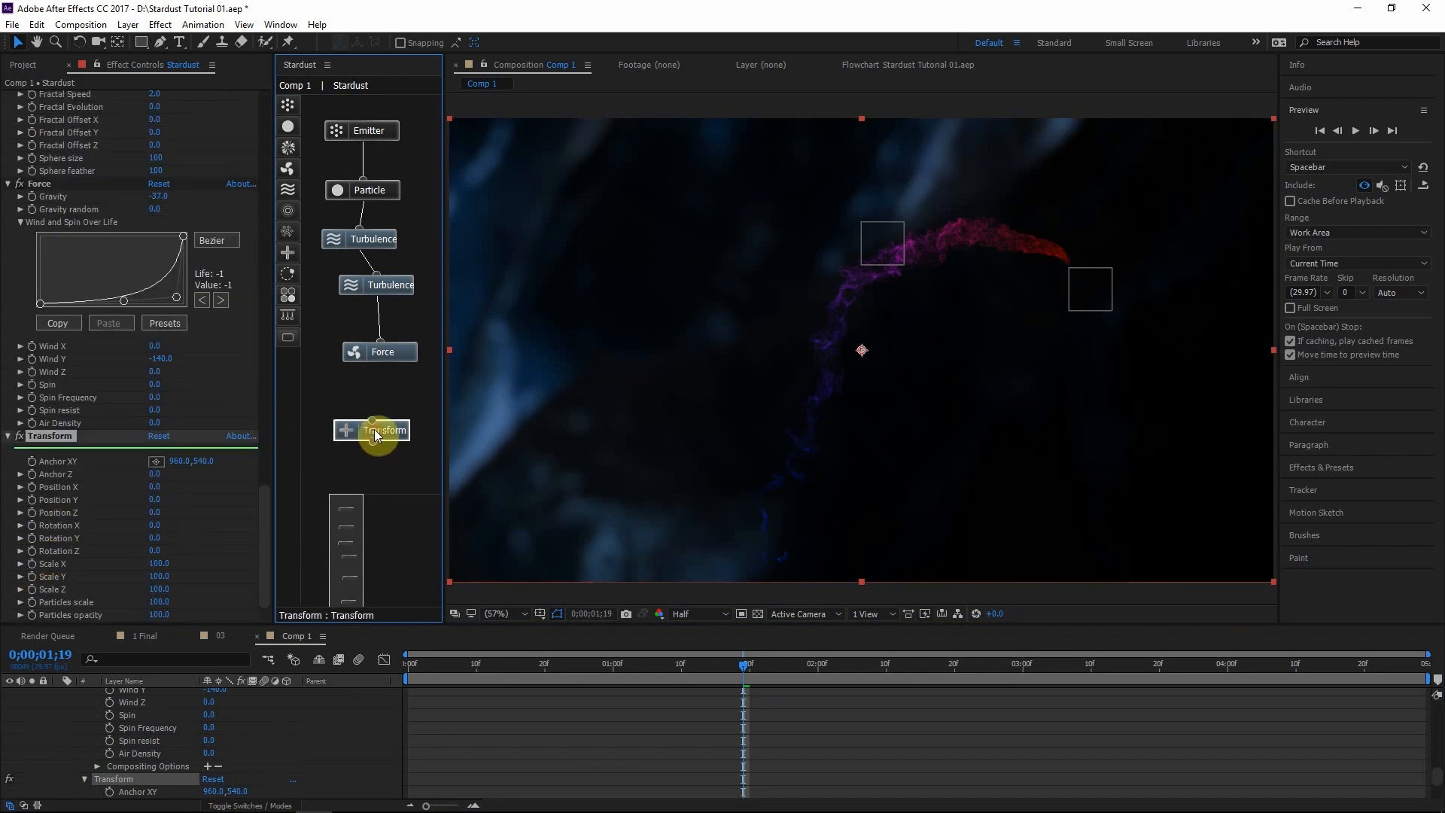
drag(375, 431, 374, 433)
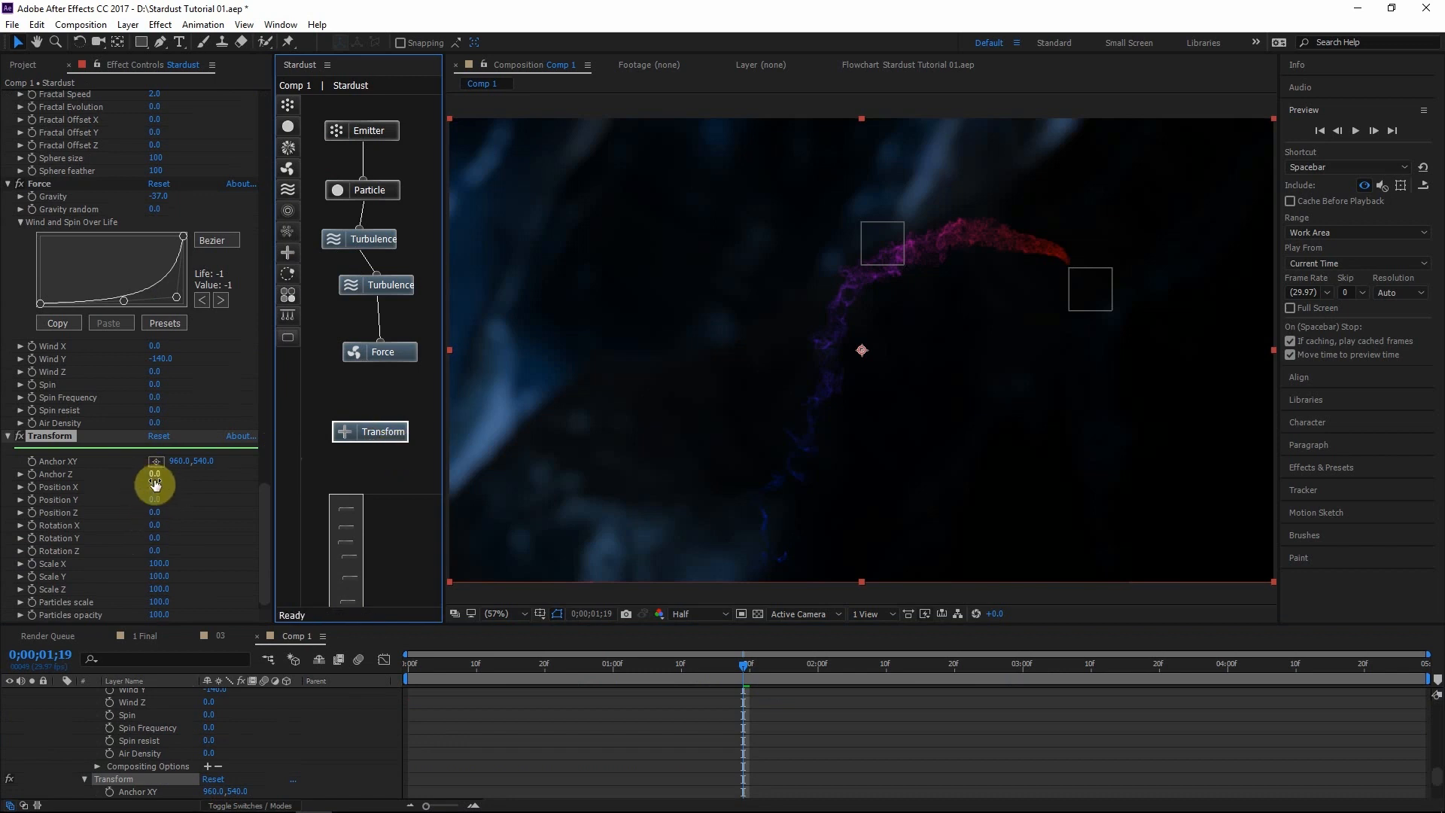
drag(155, 490, 203, 488)
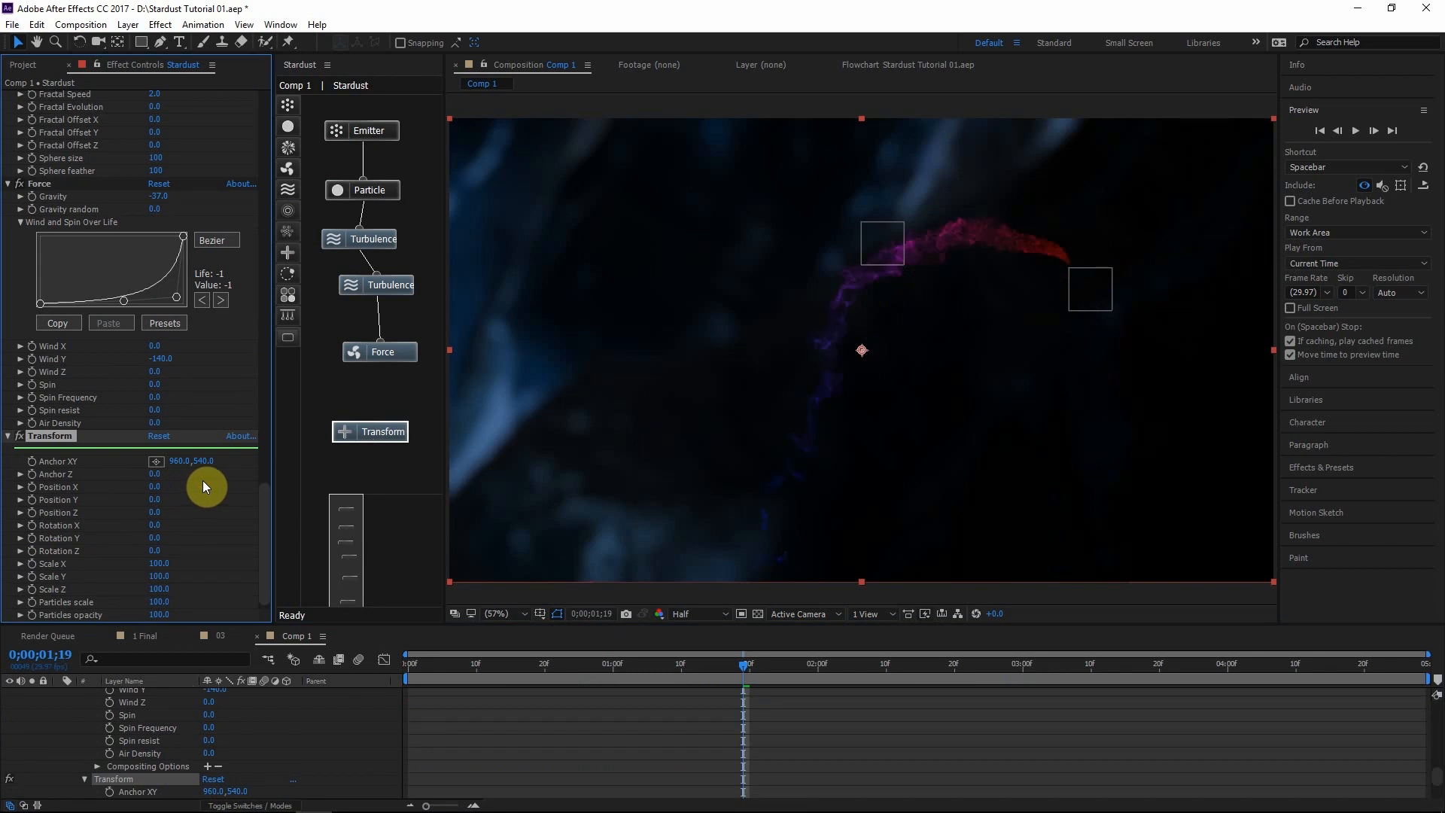
click(212, 504)
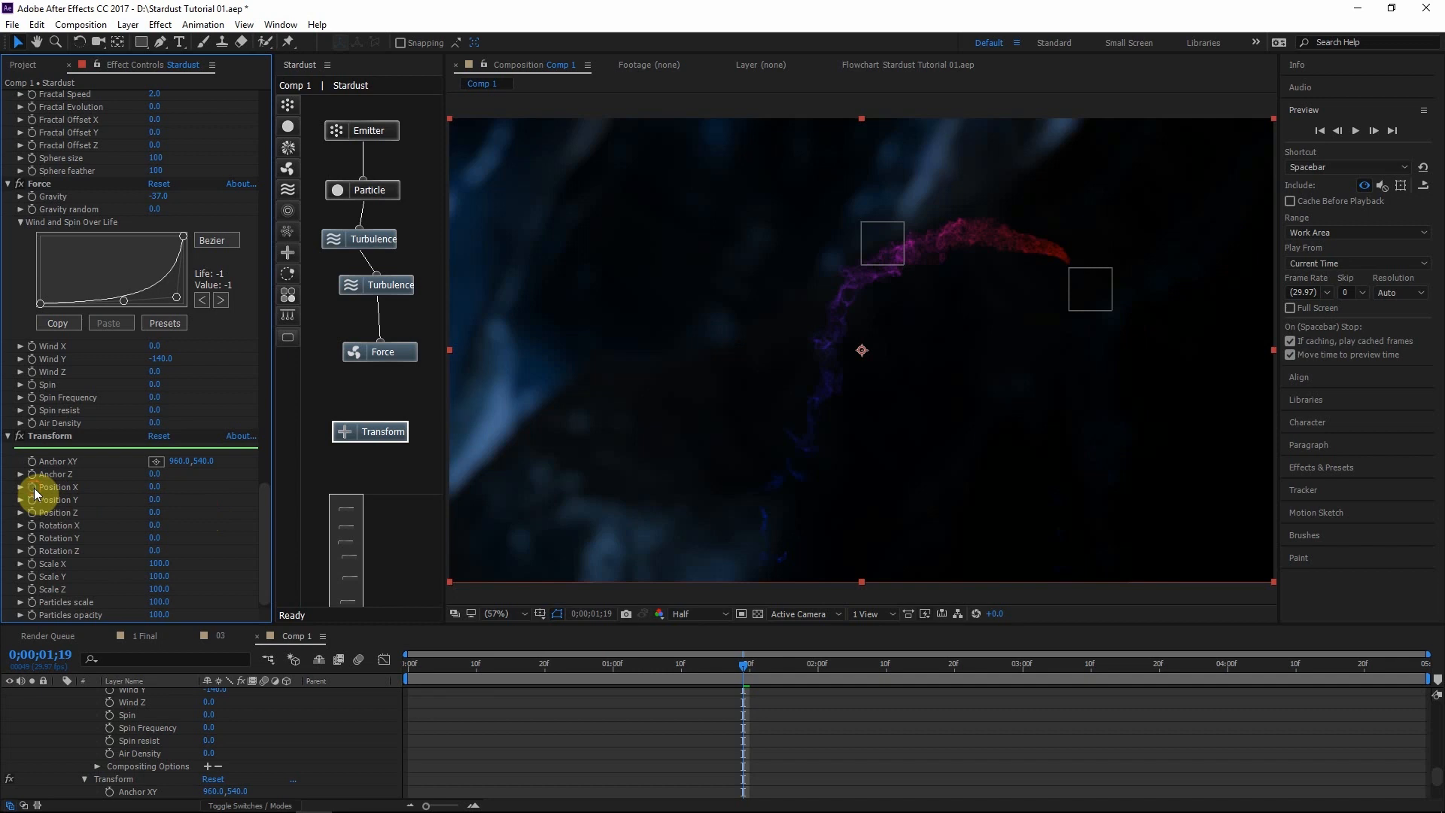
Add an expression to the Transform node's Position X that links it to the Background Motion null's X position
alt+click(32, 487)
key(grave)
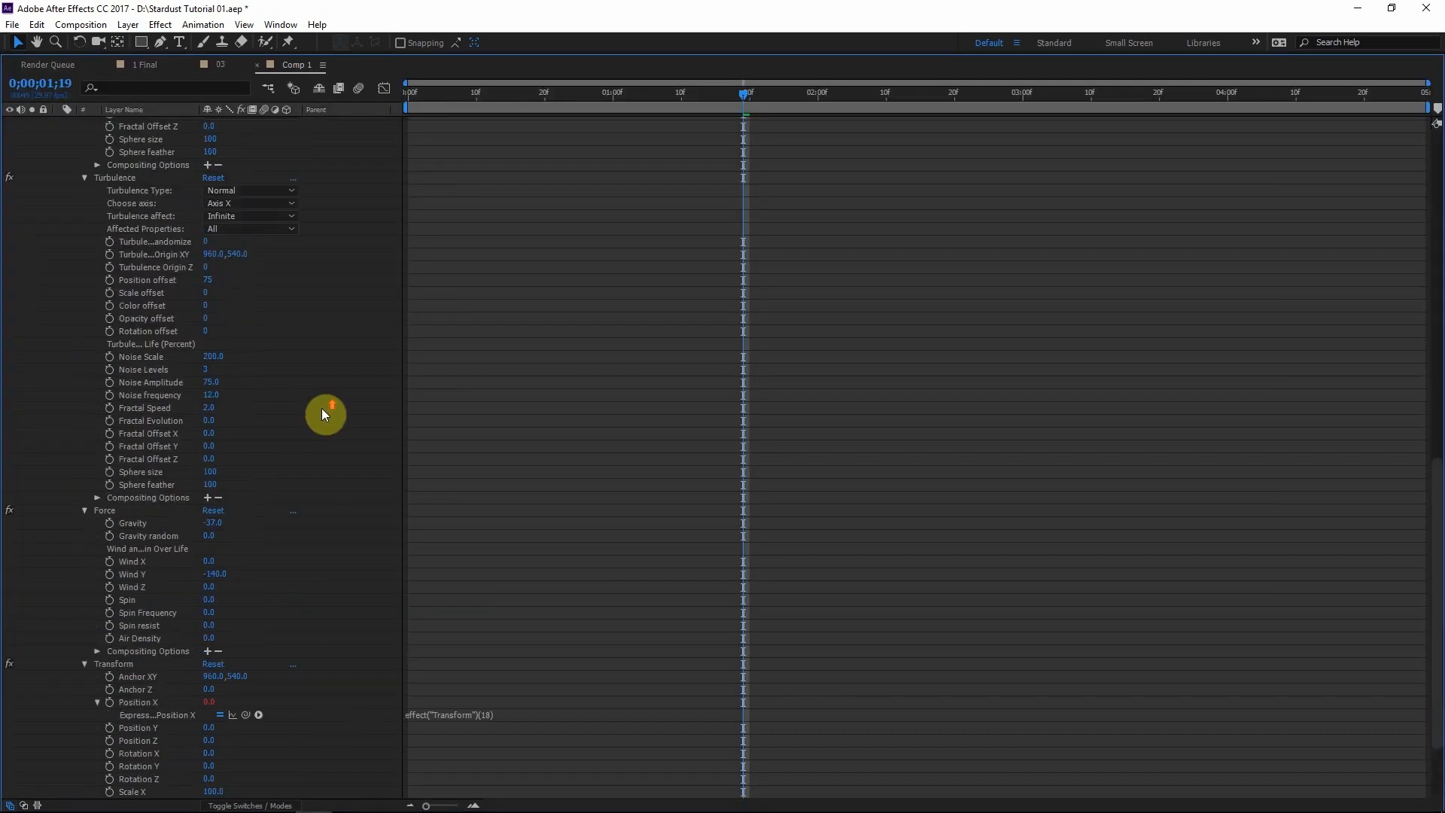
scroll(322, 408, up, 20)
click(85, 161)
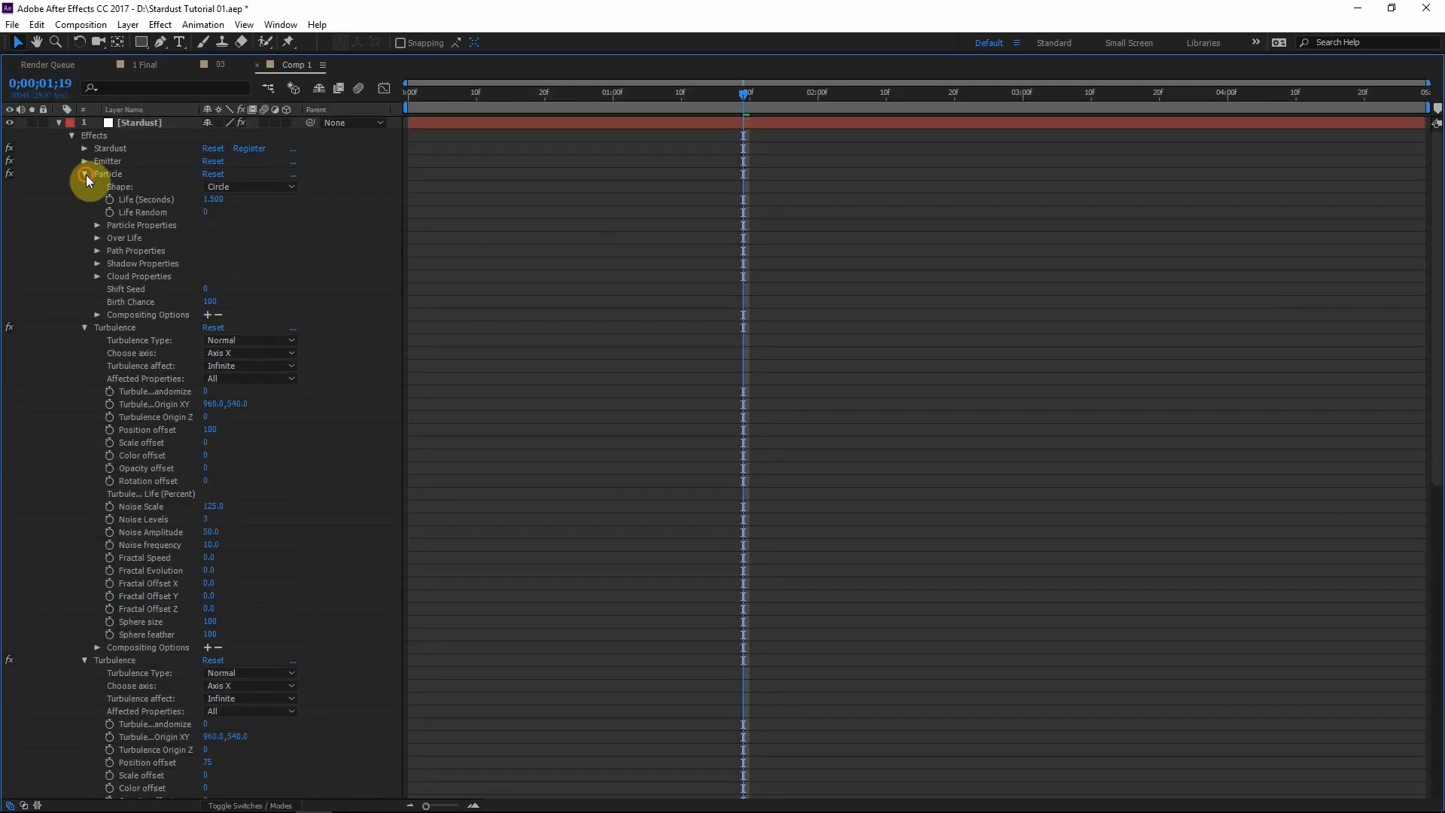
click(85, 174)
click(85, 188)
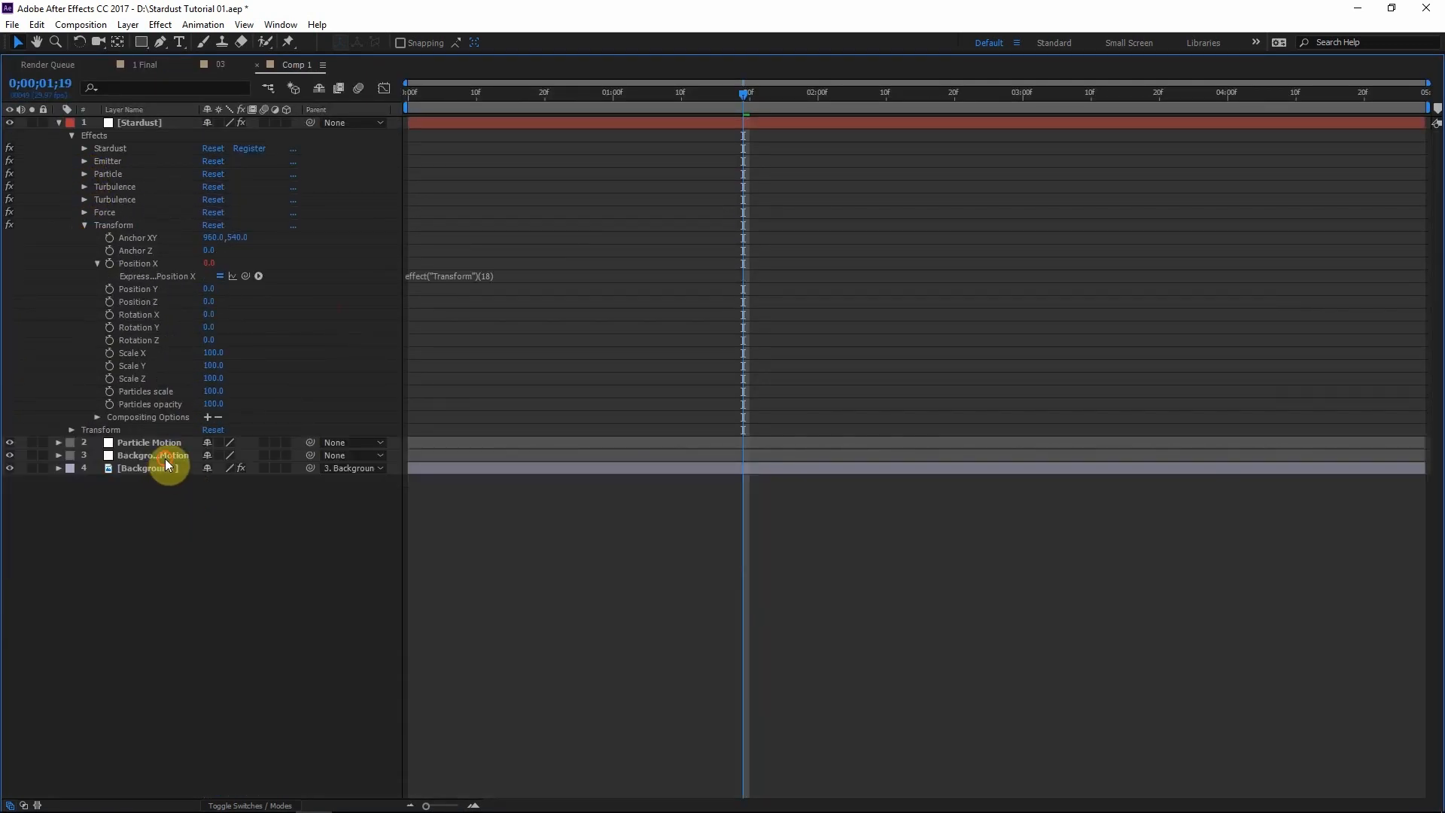
click(165, 458)
key(u)
click(192, 554)
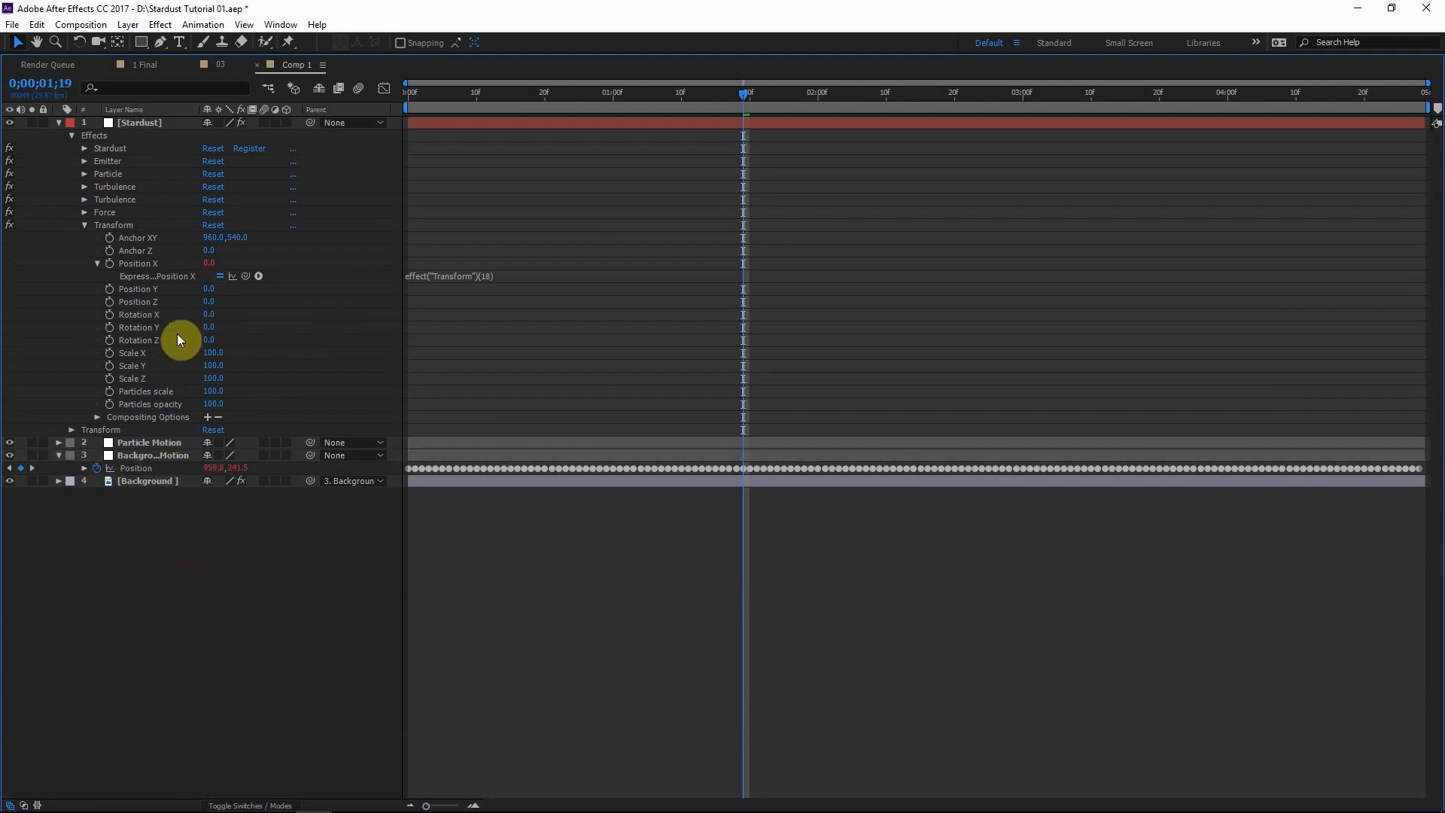
drag(246, 275, 213, 467)
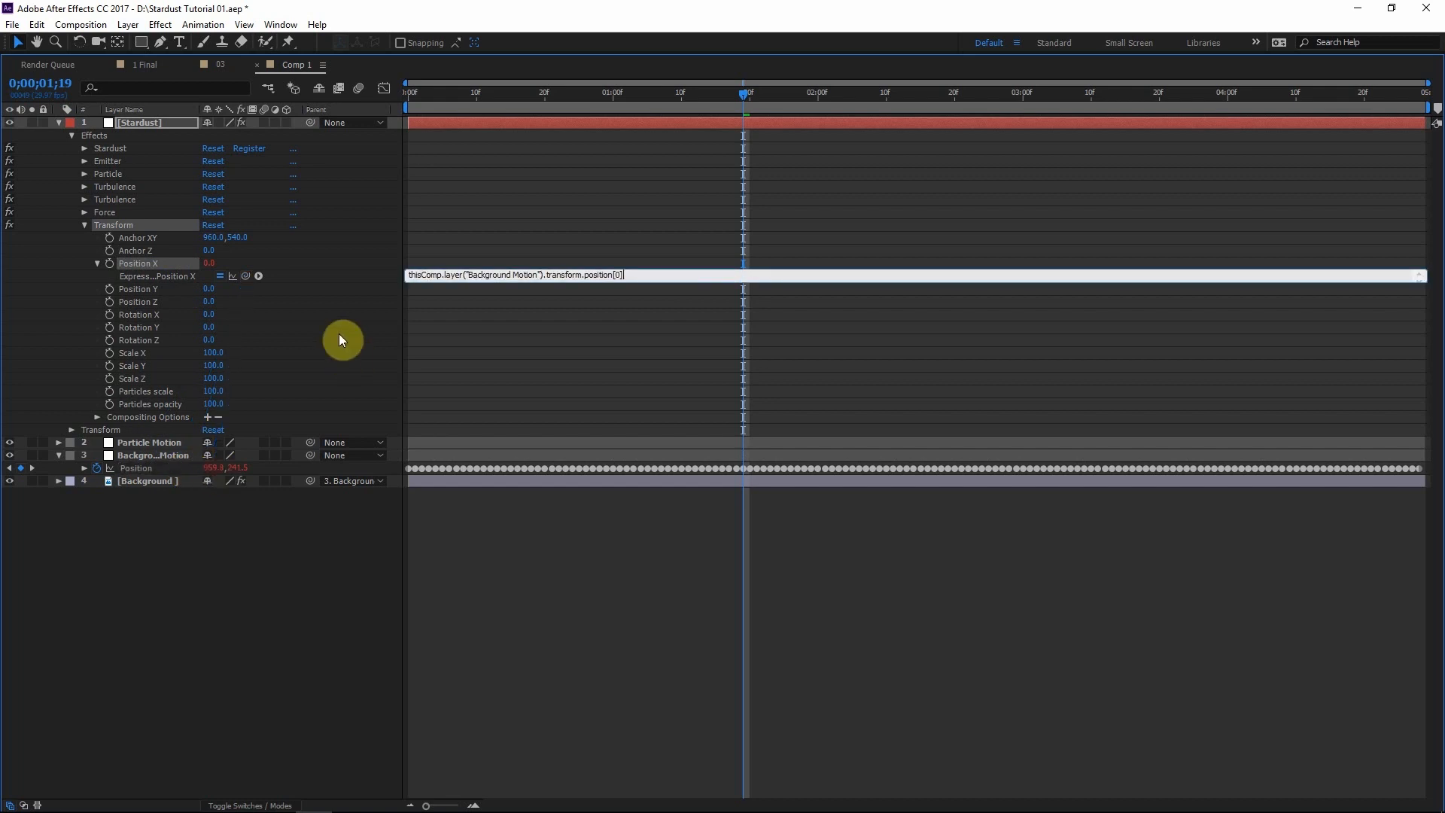
Link the Transform node's Position Y to the Background Motion null's Y position by expression and scrub the timeline to check the trail
alt+click(110, 289)
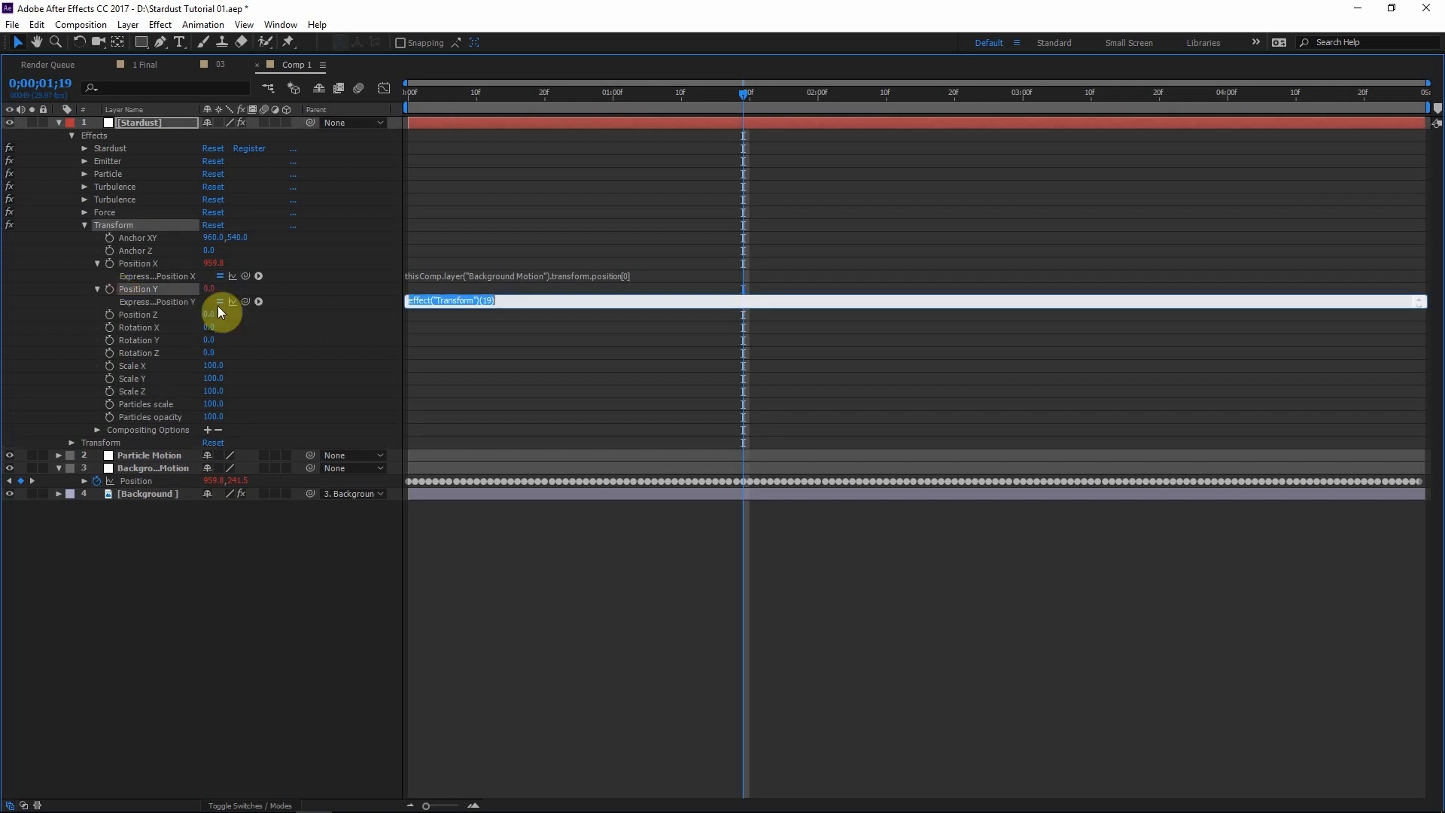
drag(245, 302, 242, 483)
drag(242, 483, 241, 483)
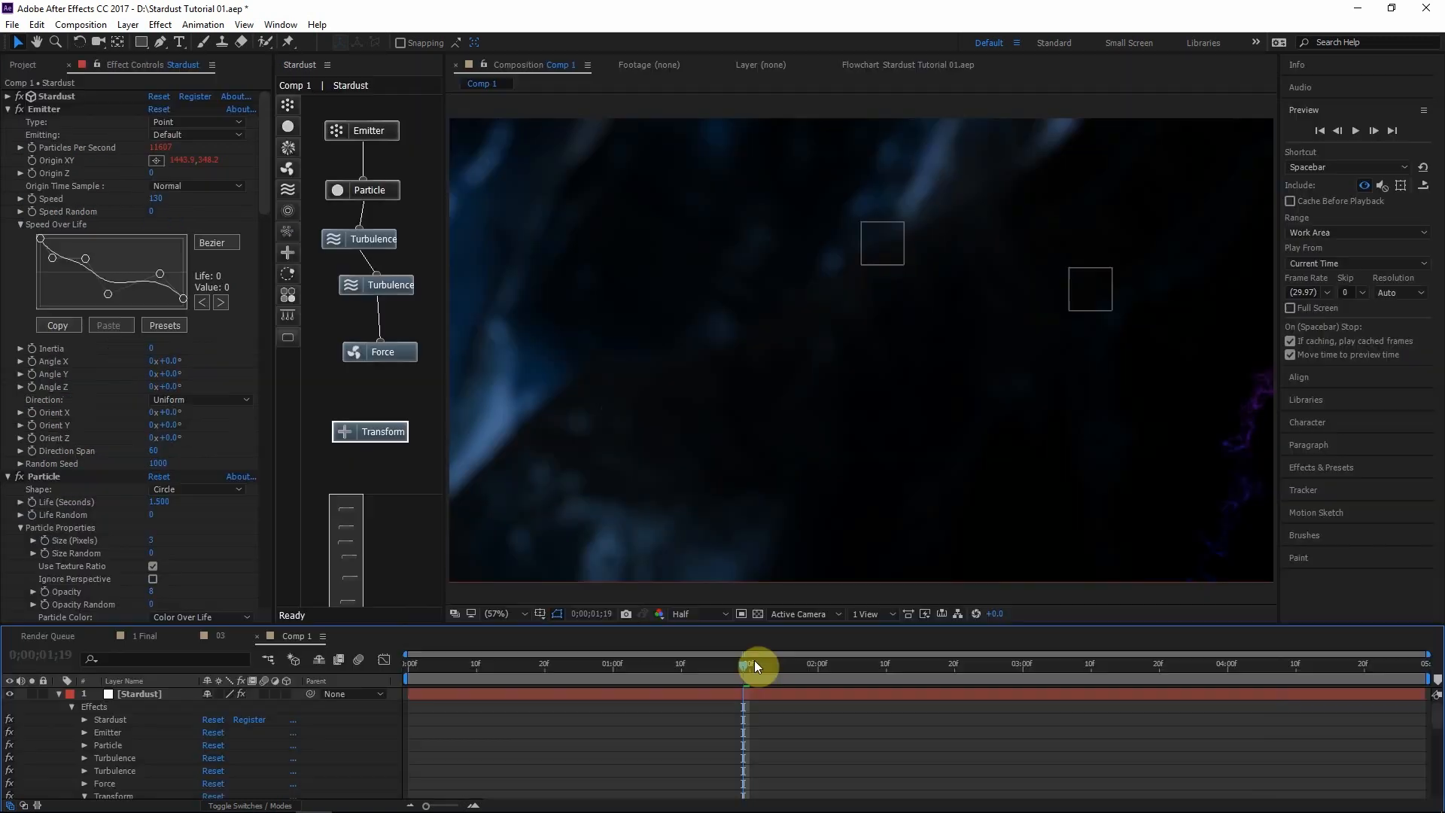
drag(754, 666, 677, 668)
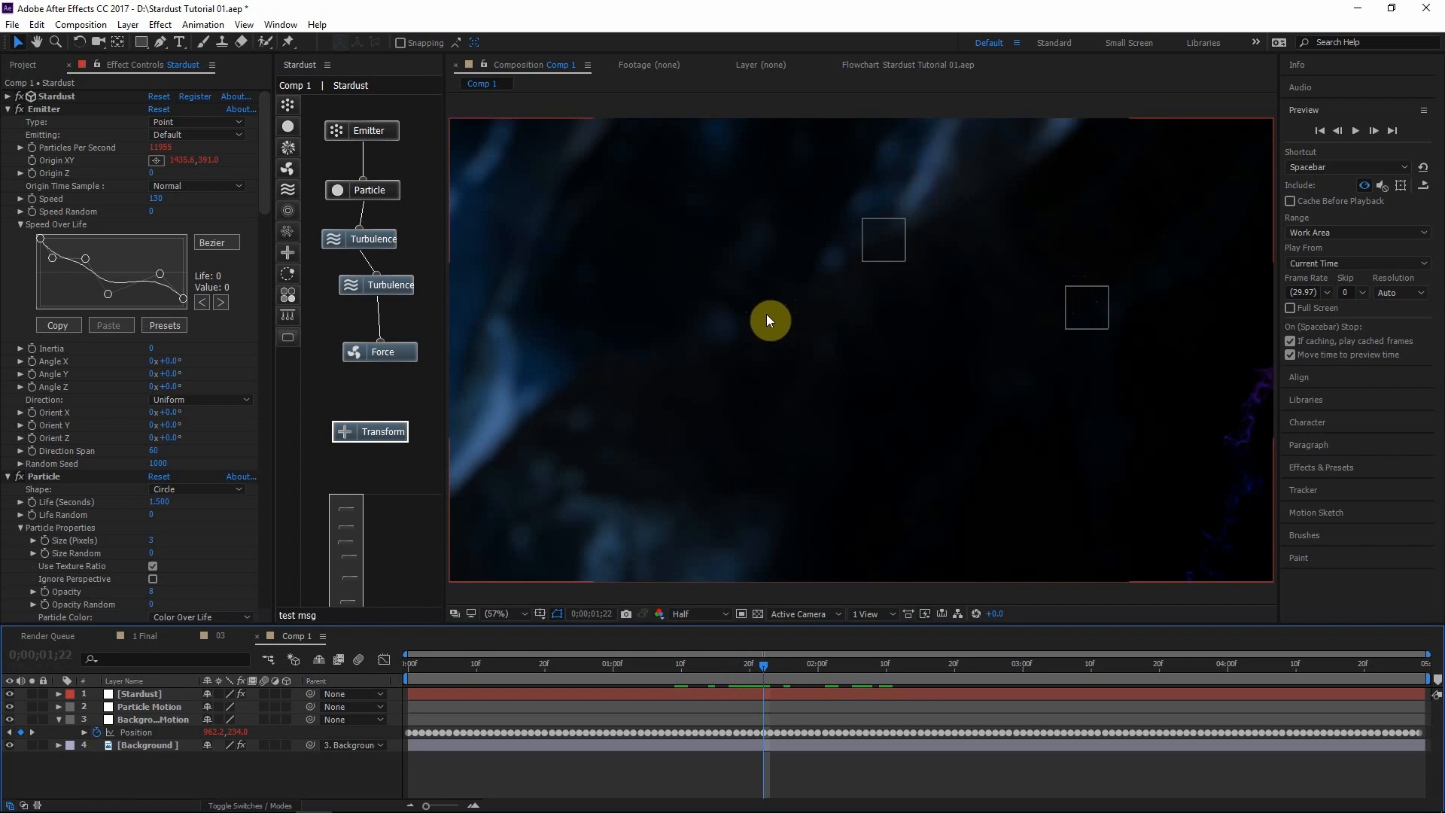
Nudge the Transform node closer to Force and subtract the Background Motion null's position in the Emitter's Origin XY expression
click(72, 165)
click(877, 196)
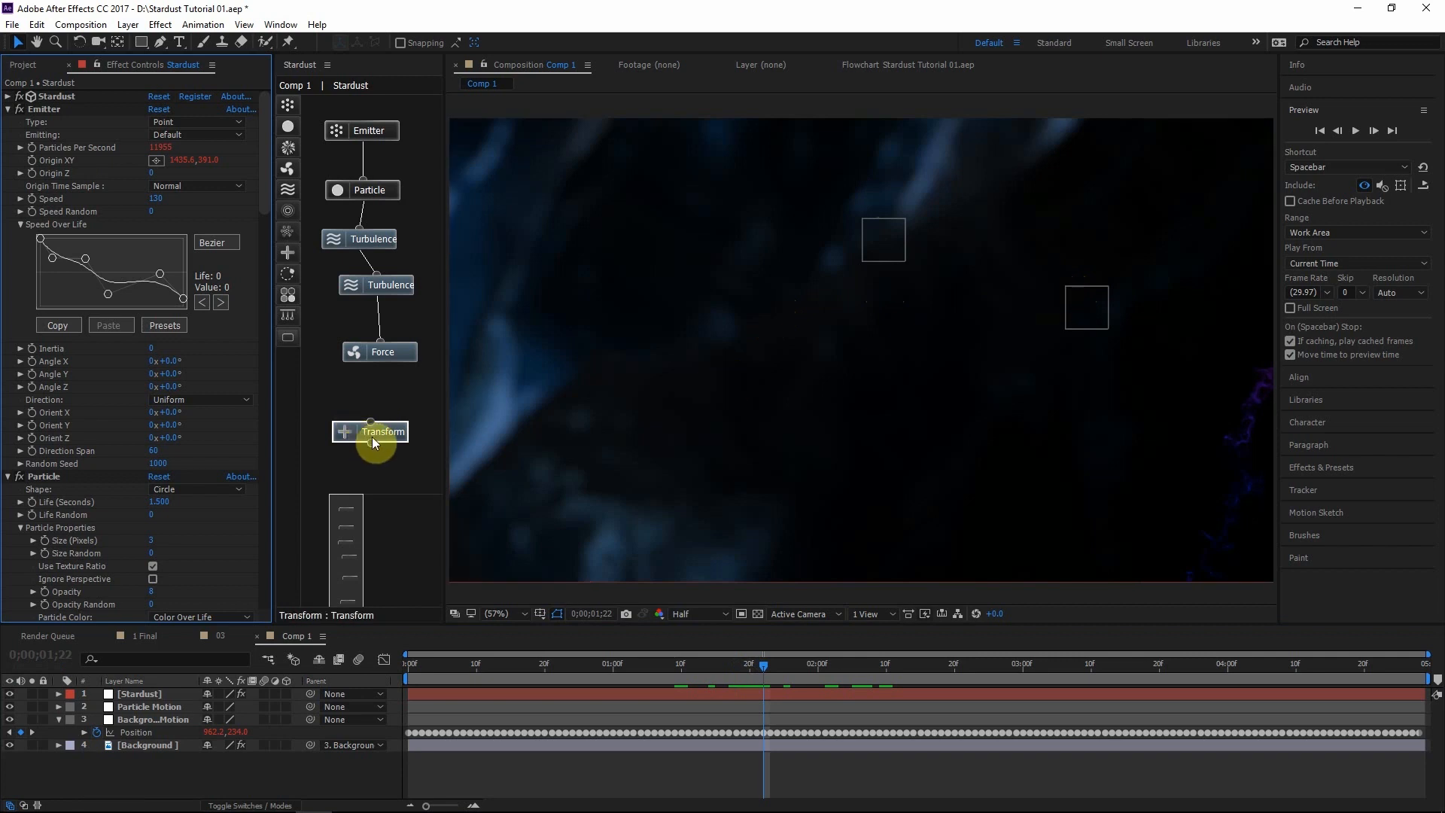
drag(373, 442, 384, 426)
click(385, 134)
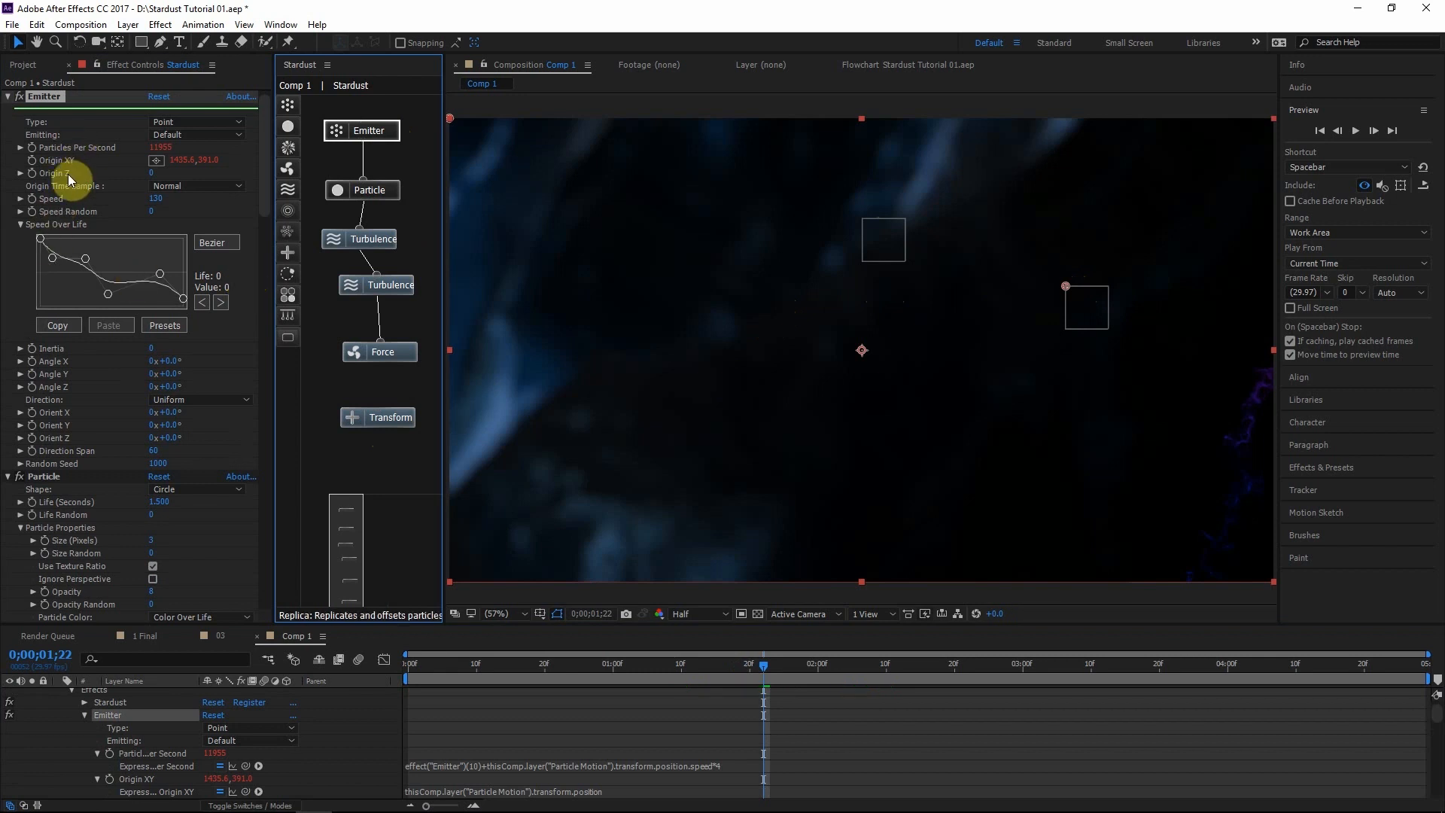
click(359, 756)
key(grave)
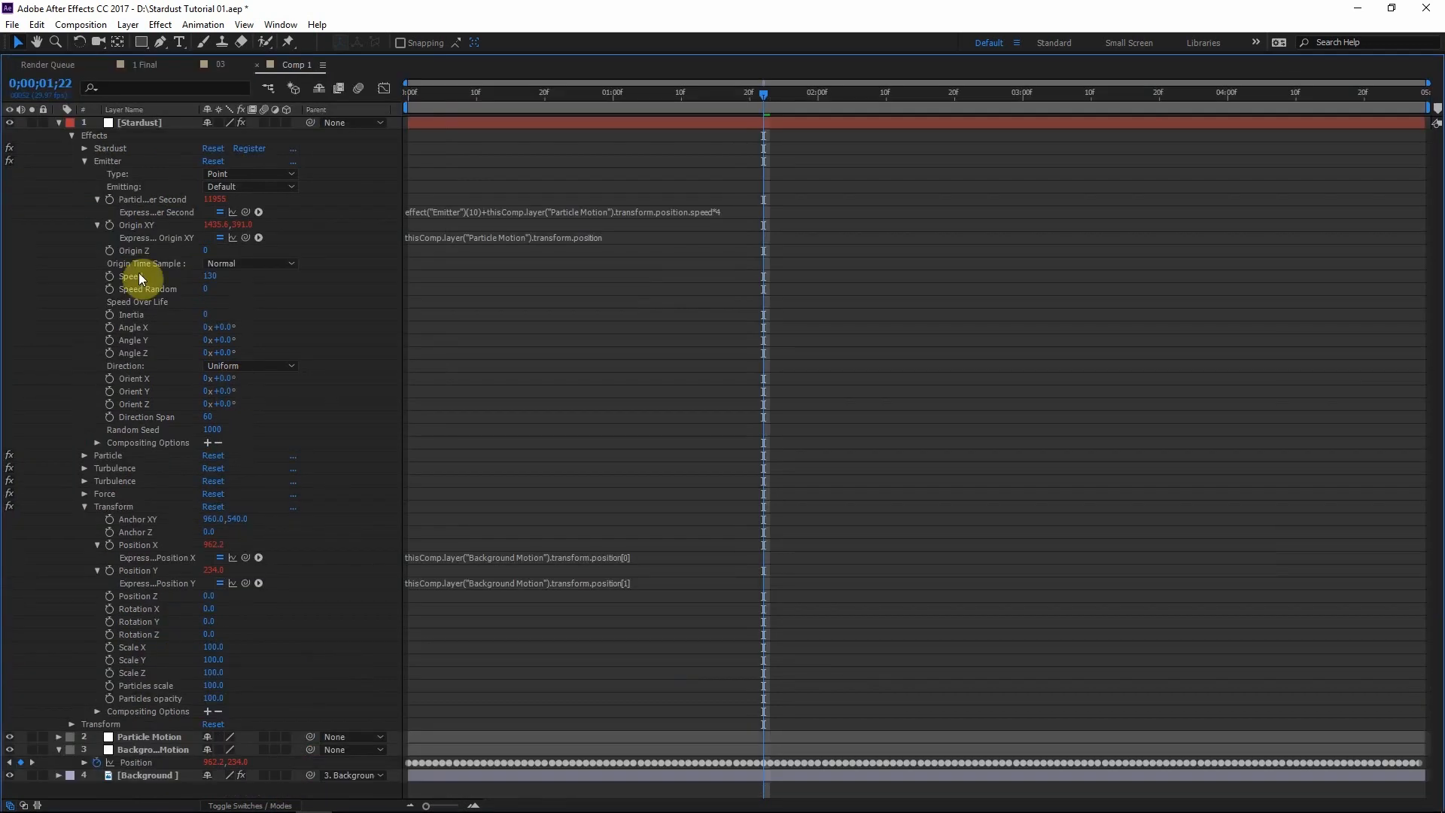
click(135, 227)
click(657, 234)
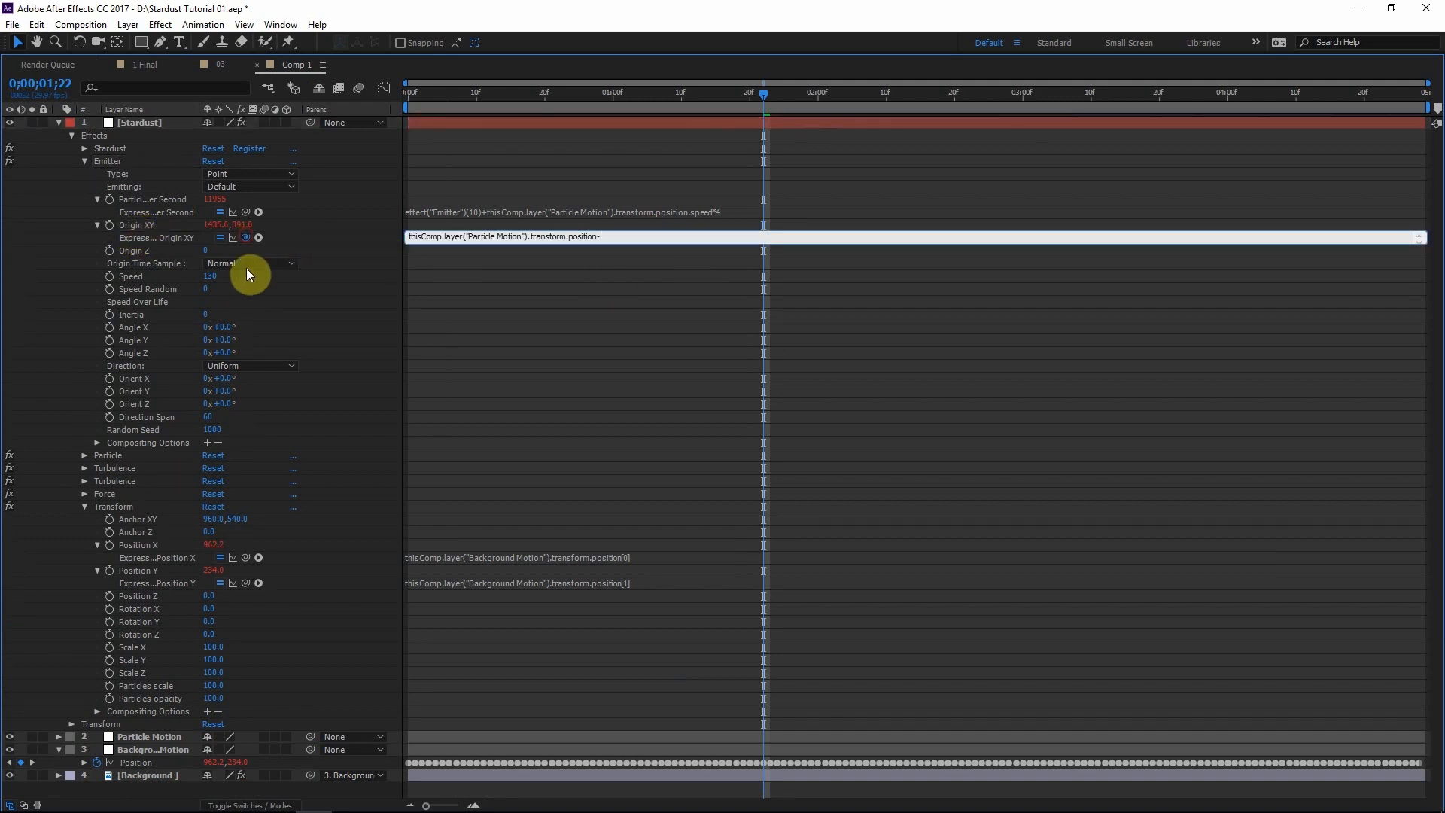
drag(246, 268, 137, 761)
click(679, 416)
key(grave)
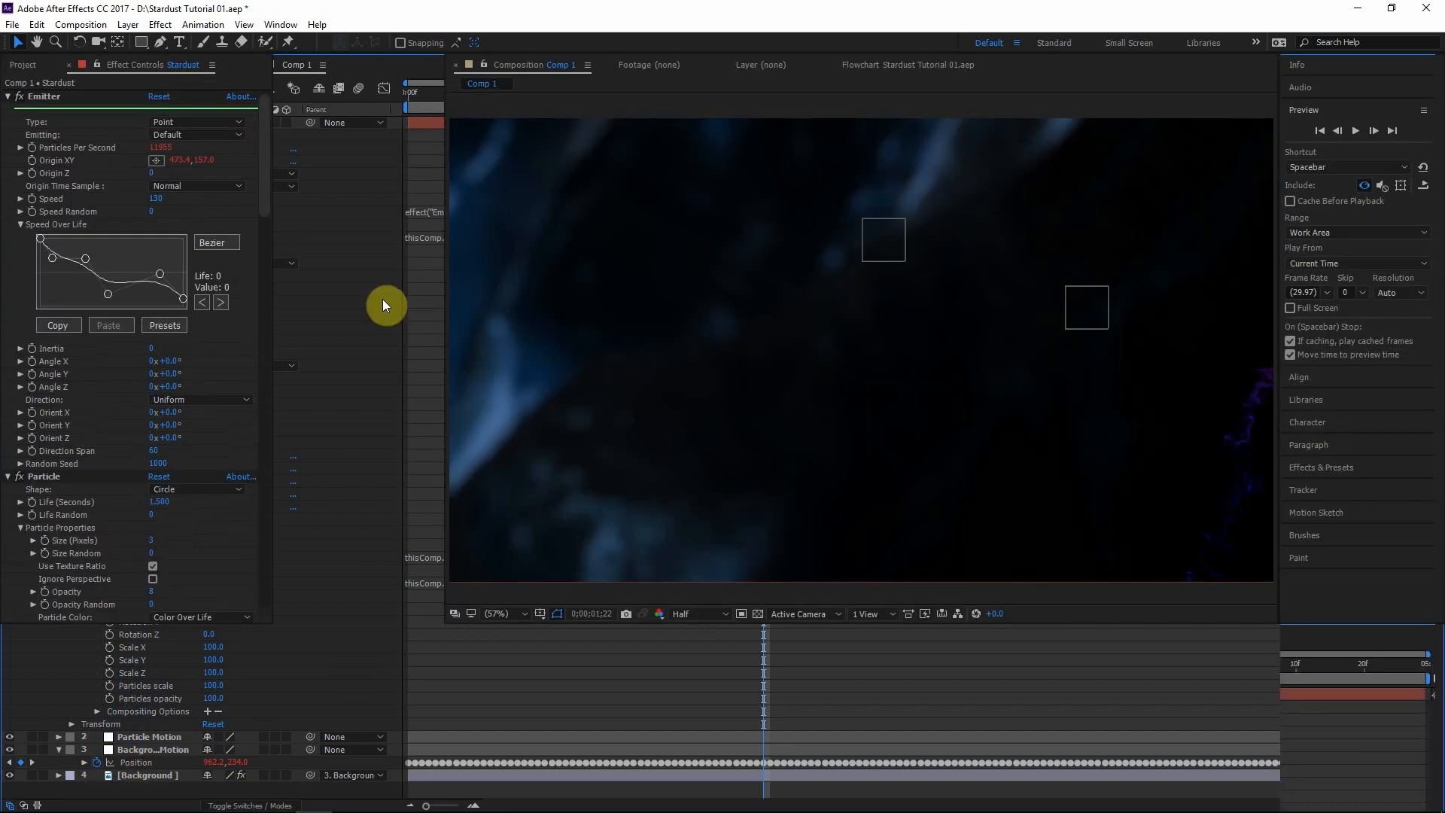
Scrub to 0;00;02;21 and play a preview to check the trail's motion against the background
drag(765, 666, 975, 642)
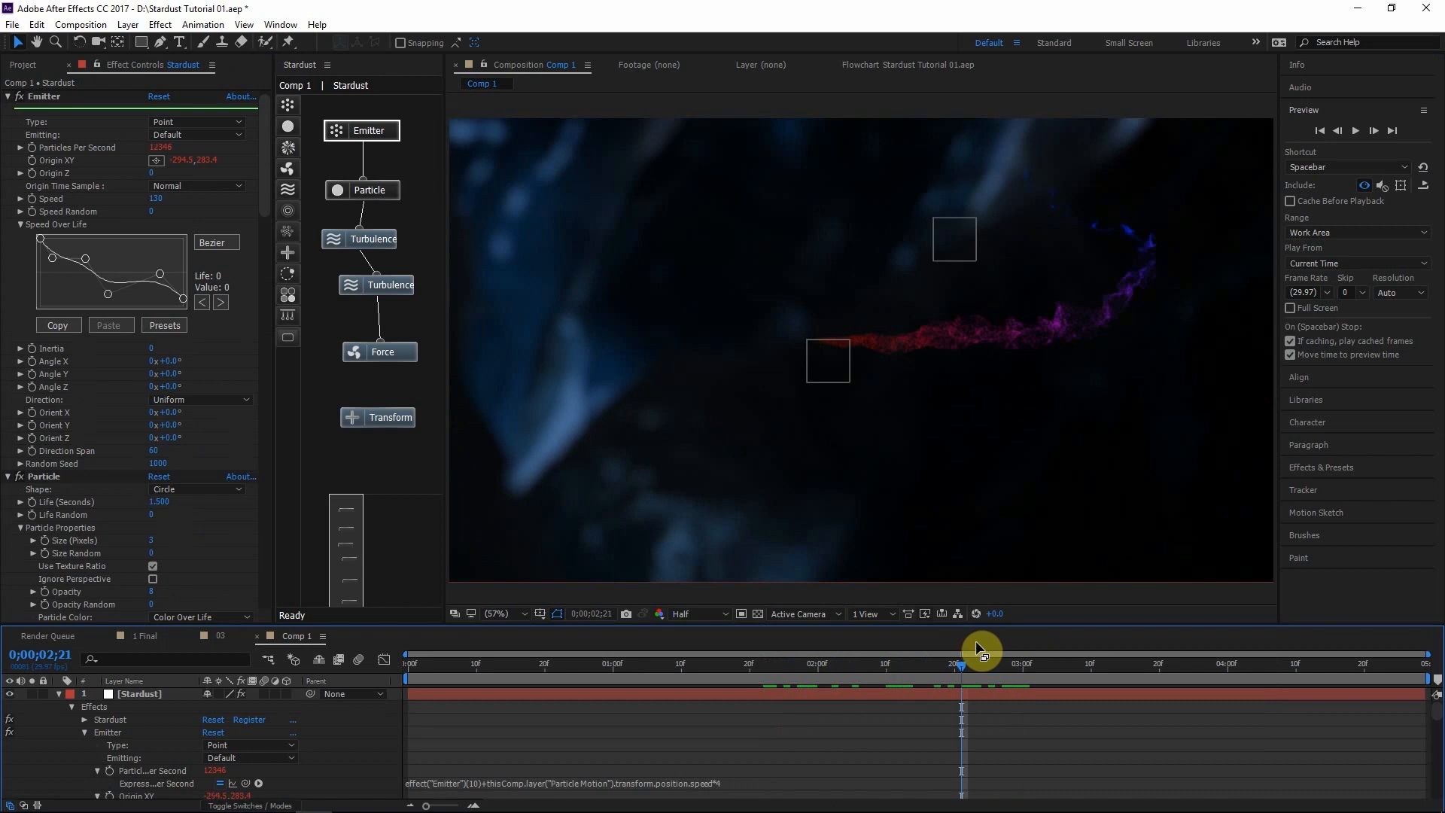
click(1356, 131)
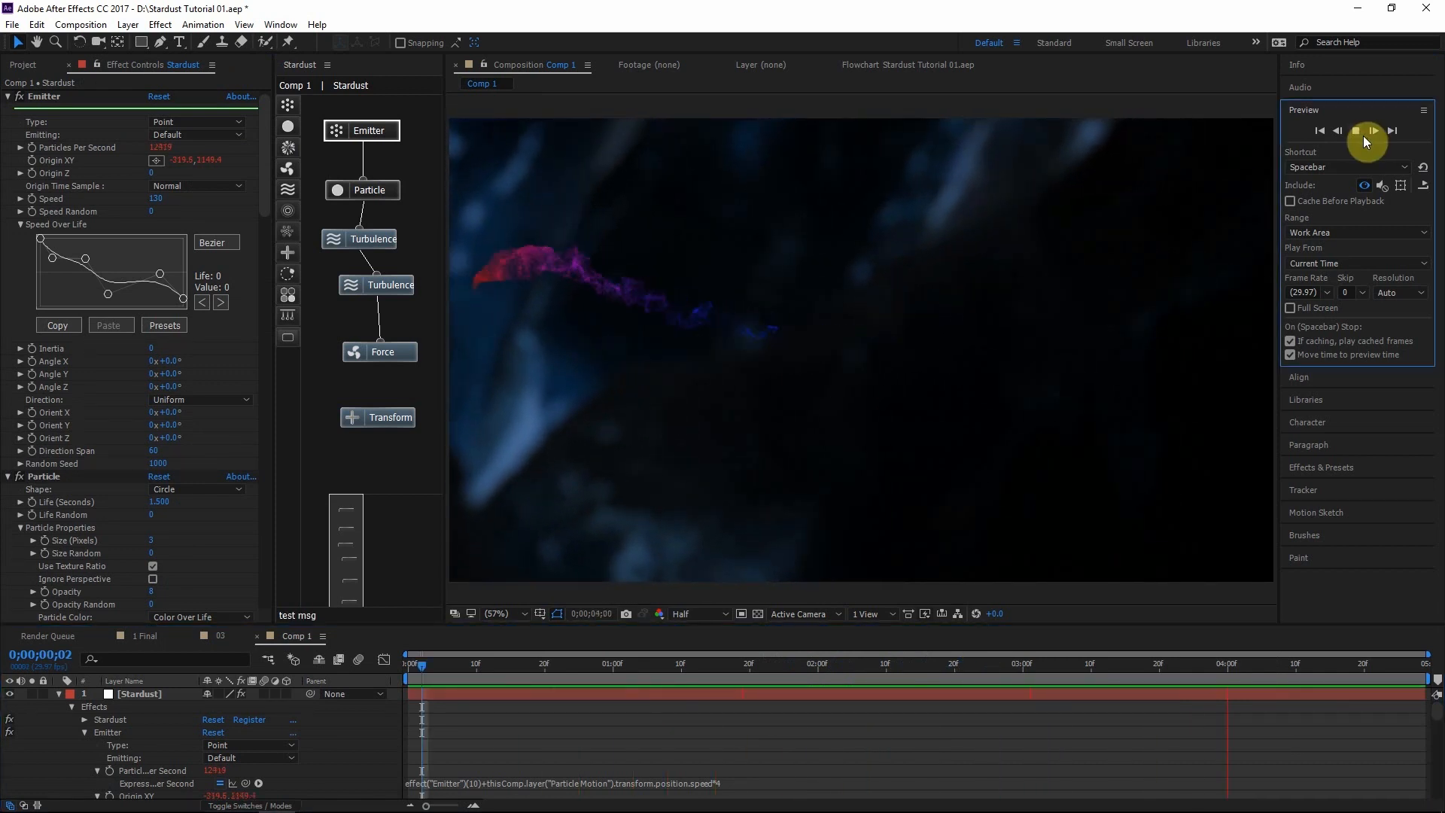
click(1362, 136)
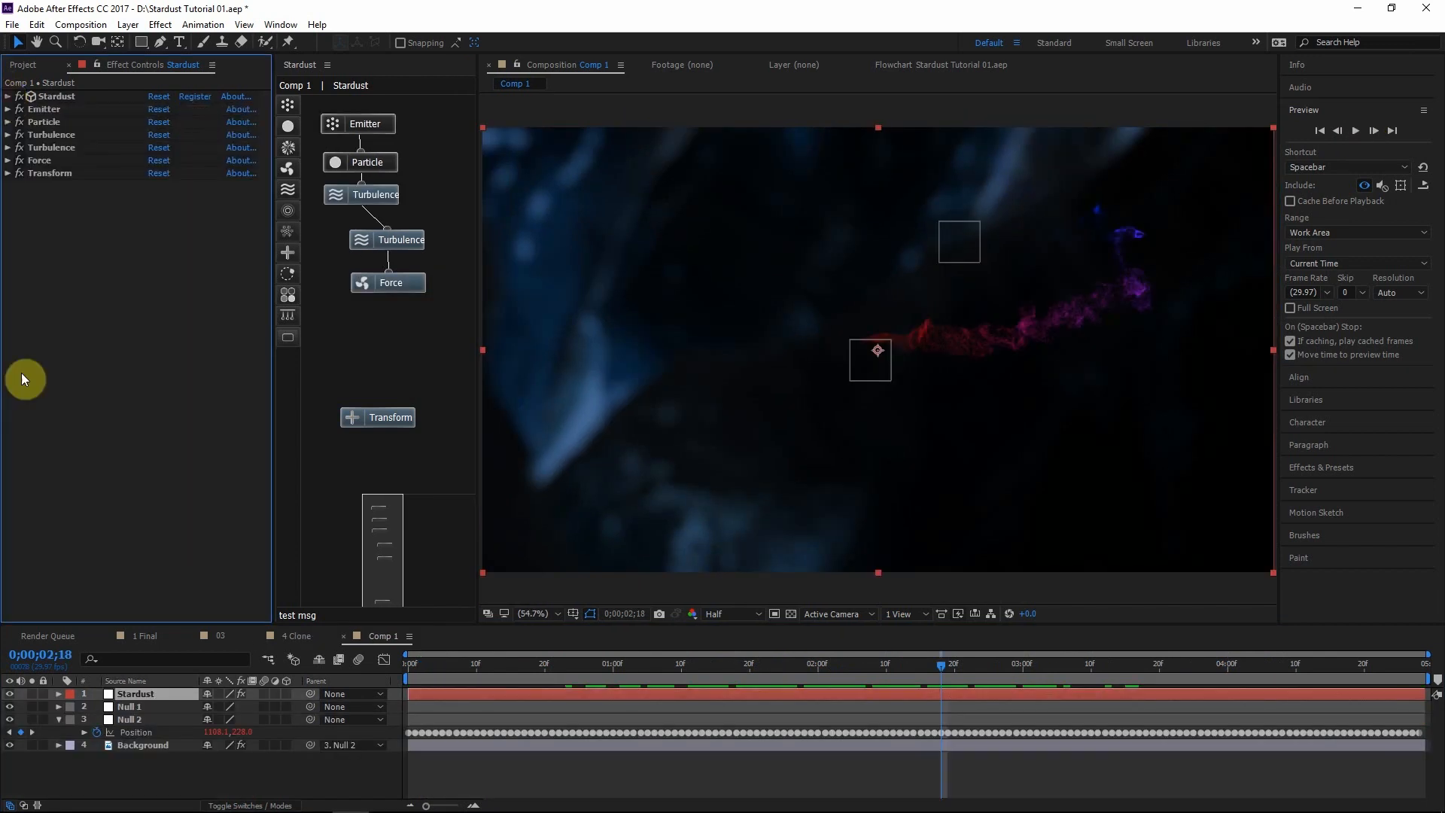
Turn on Draw Helpers in the Stardust render settings and disable the second Turbulence, leaving the first one's properties expanded
click(8, 148)
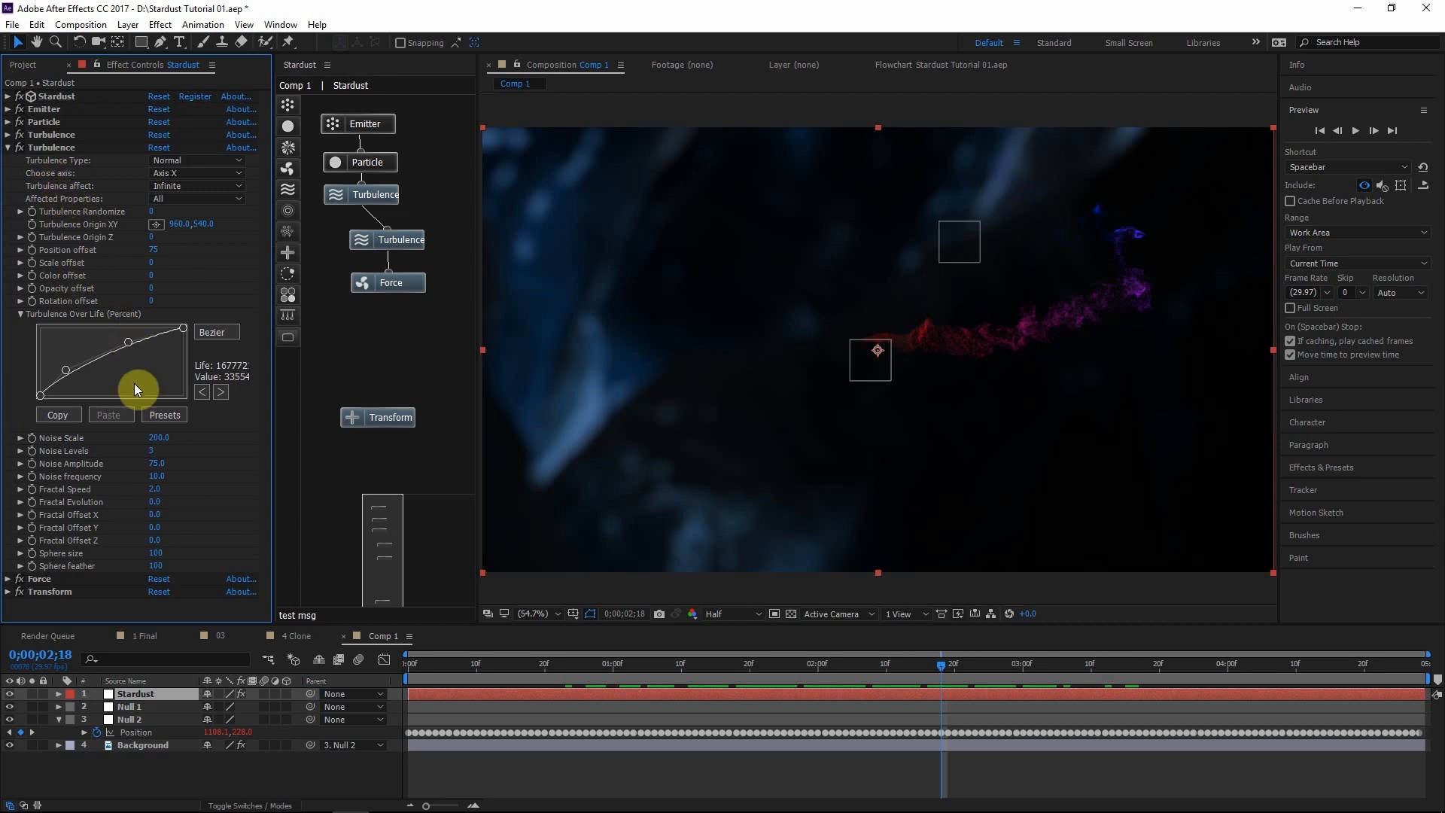
click(8, 97)
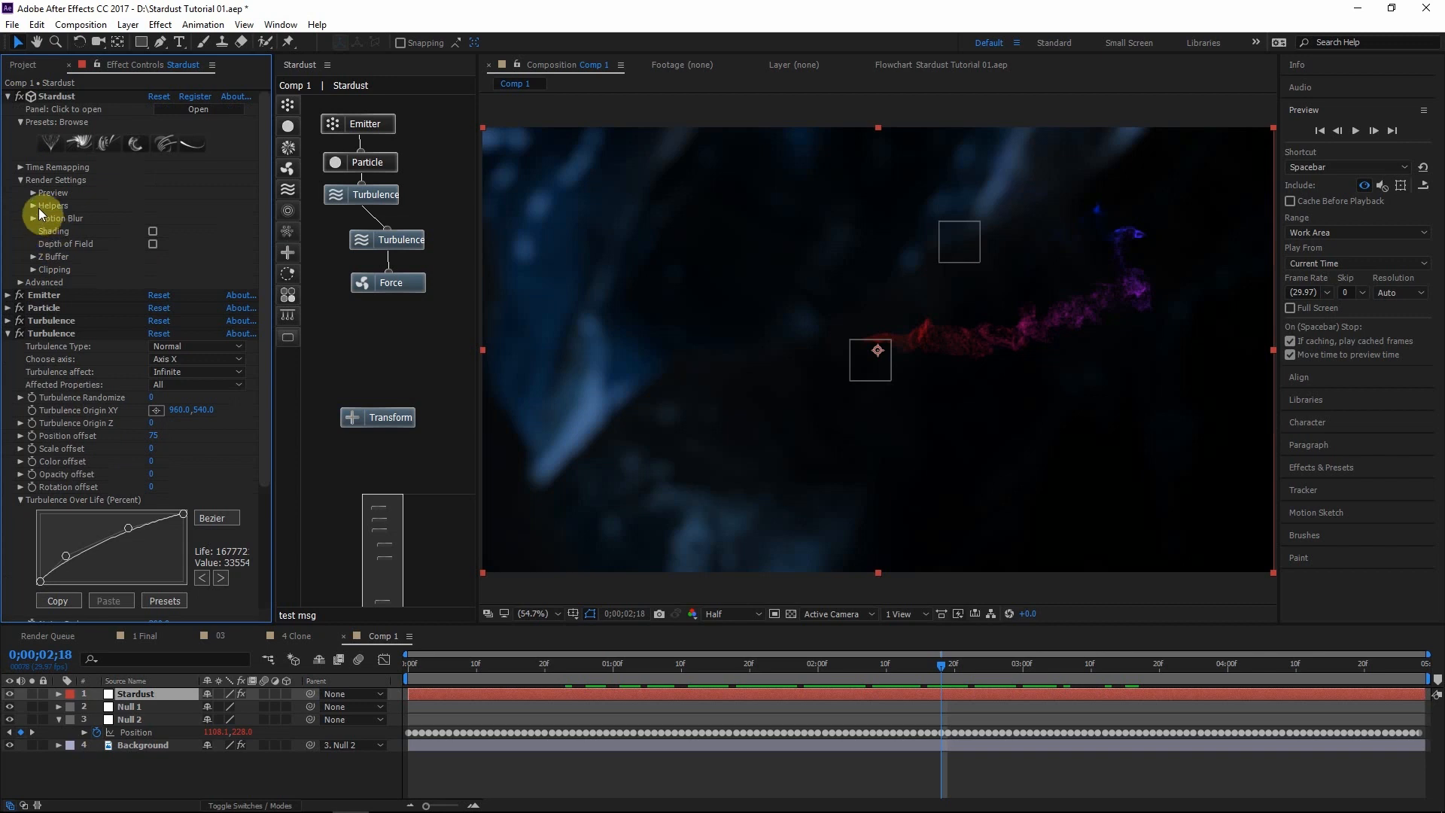
click(32, 205)
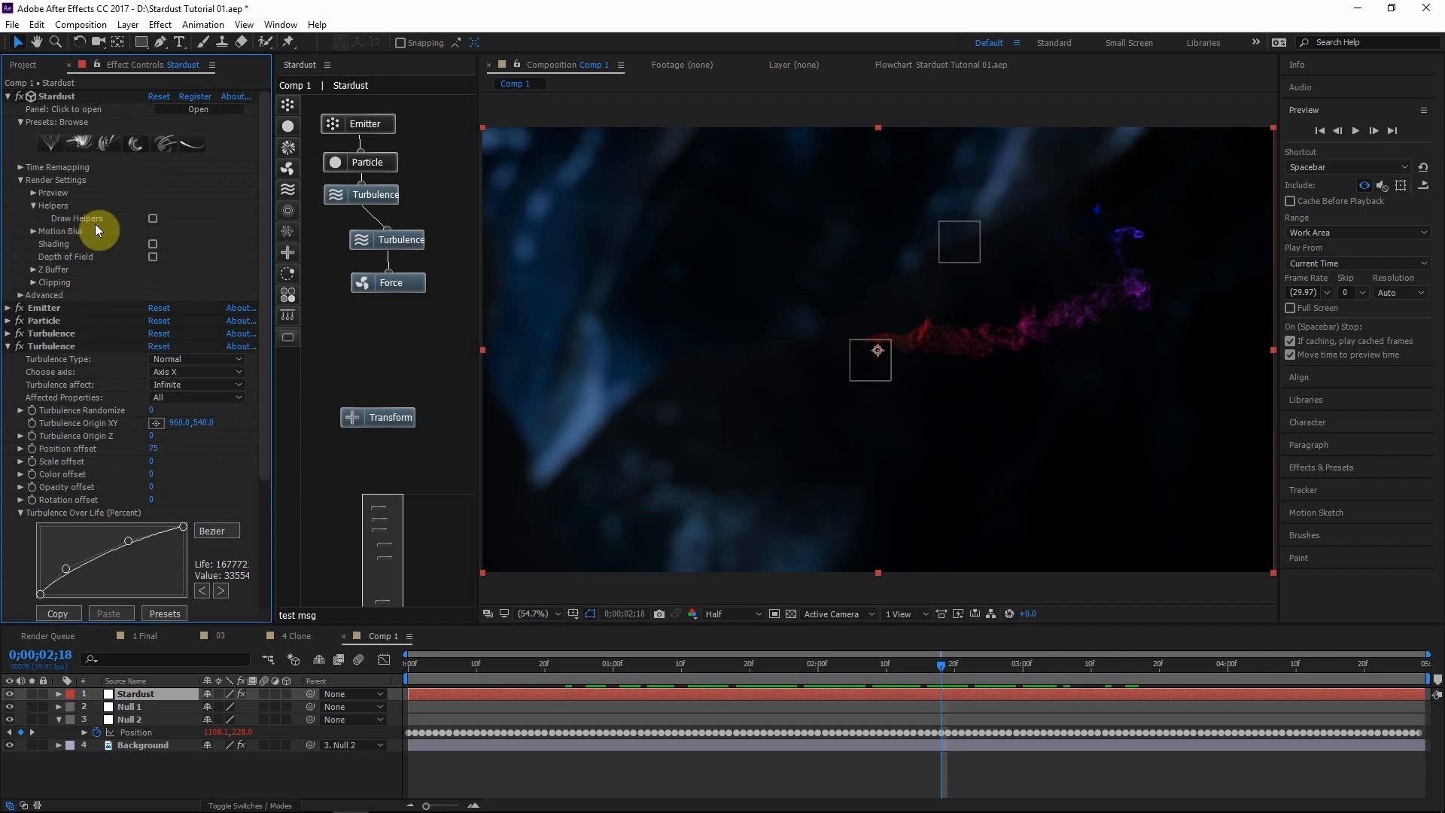
click(174, 218)
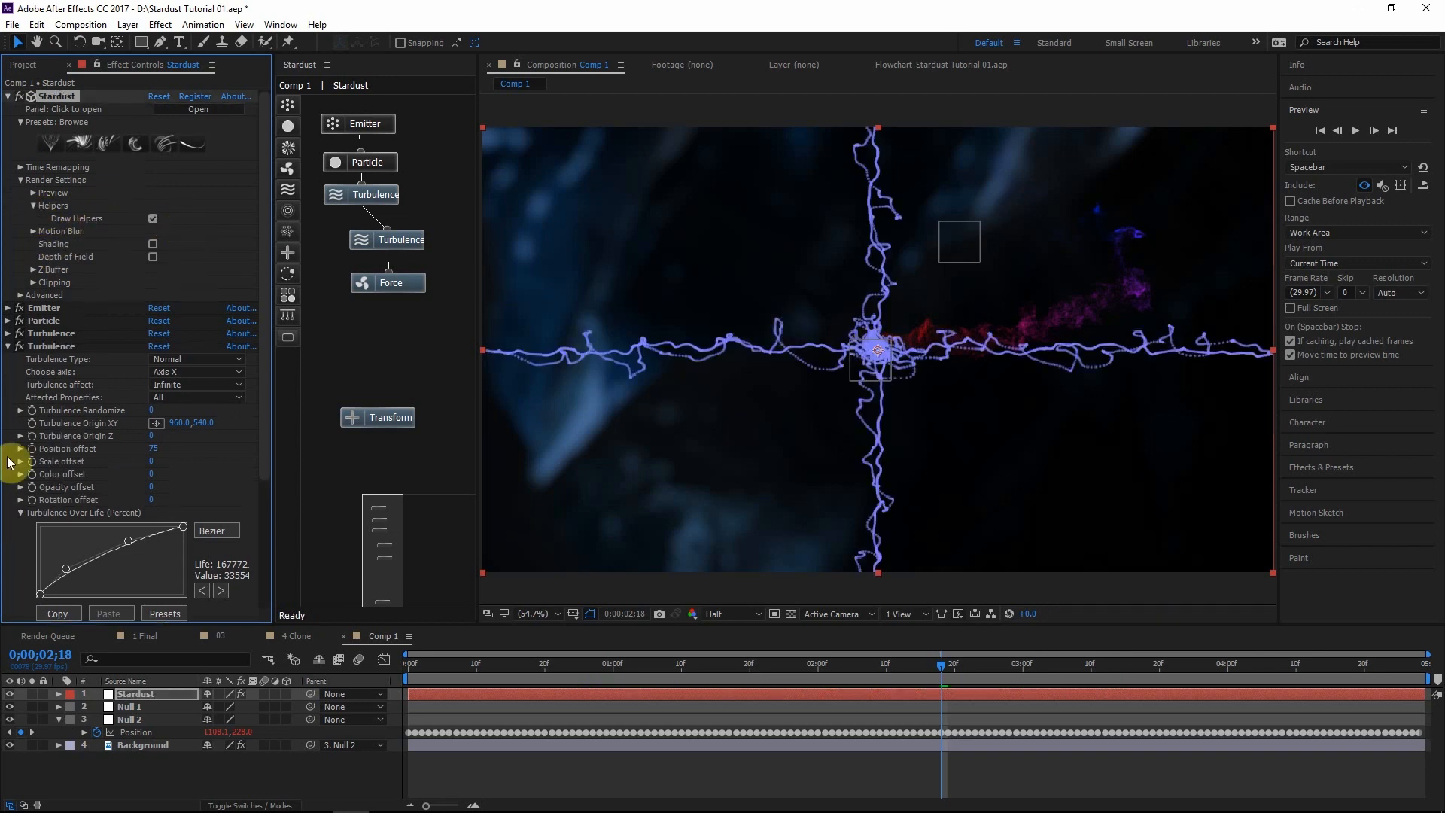
click(20, 347)
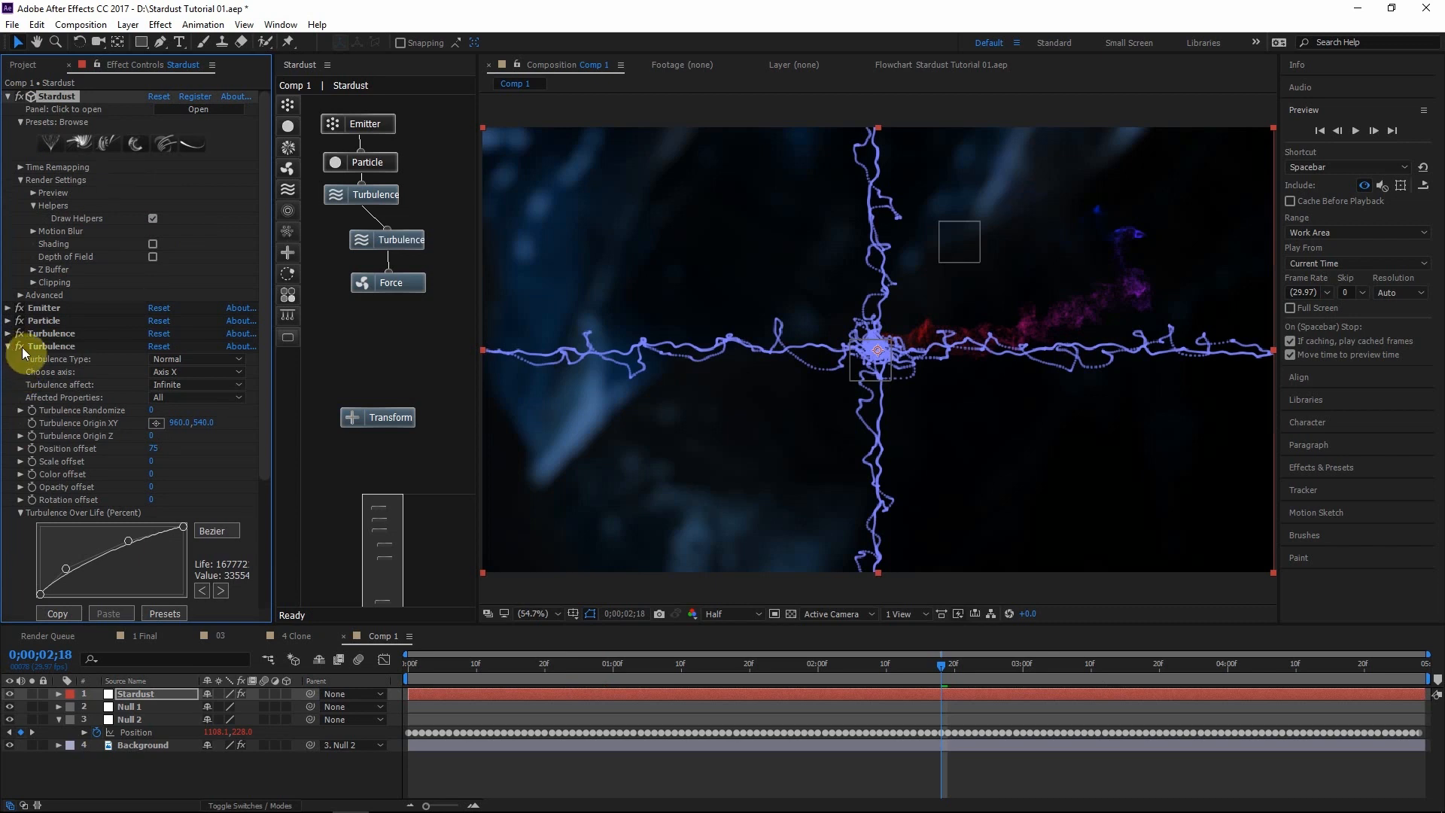
click(8, 334)
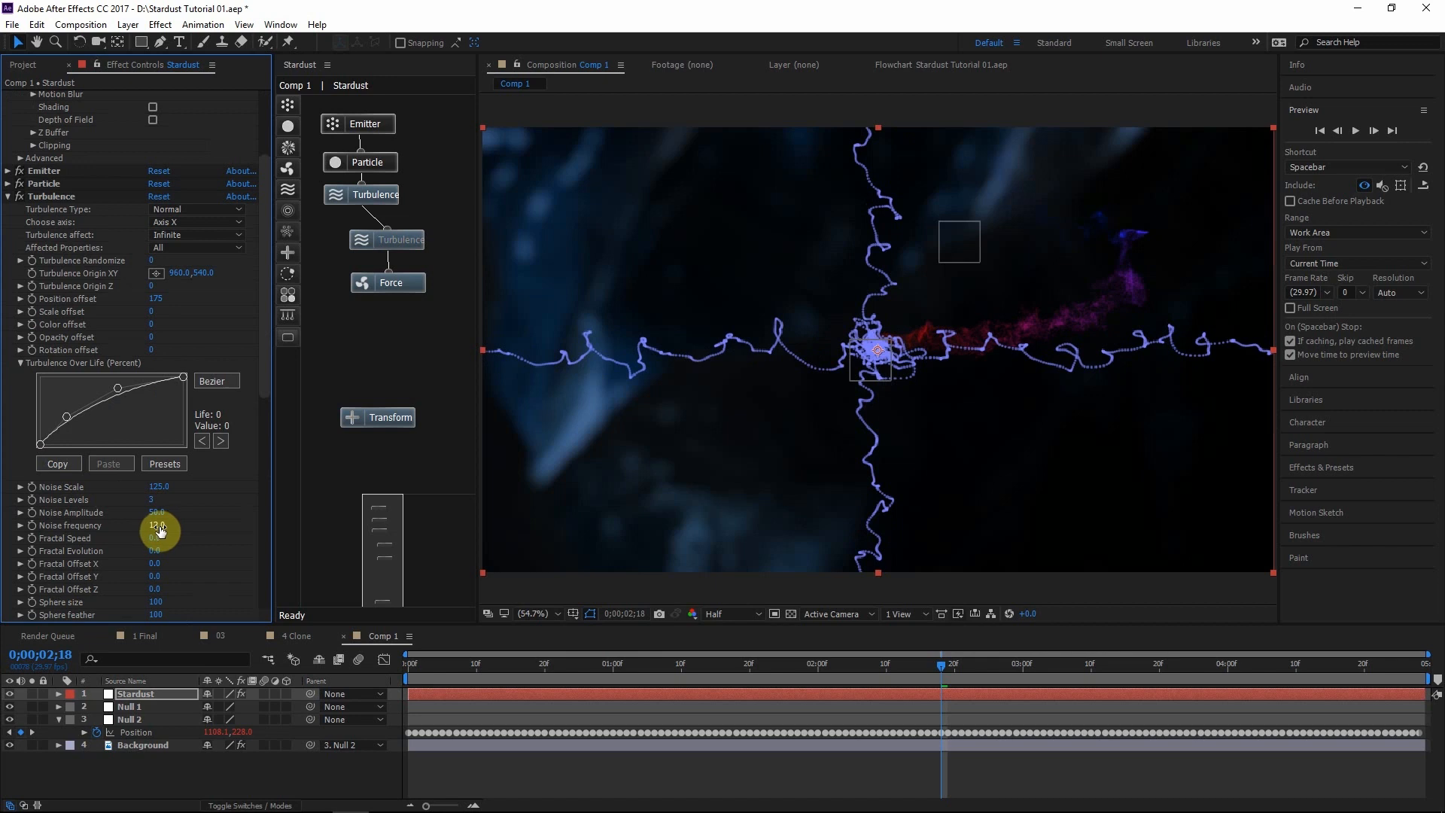
Try a Noise frequency of 17 on the first Turbulence to compare the helper lines
drag(160, 531, 163, 526)
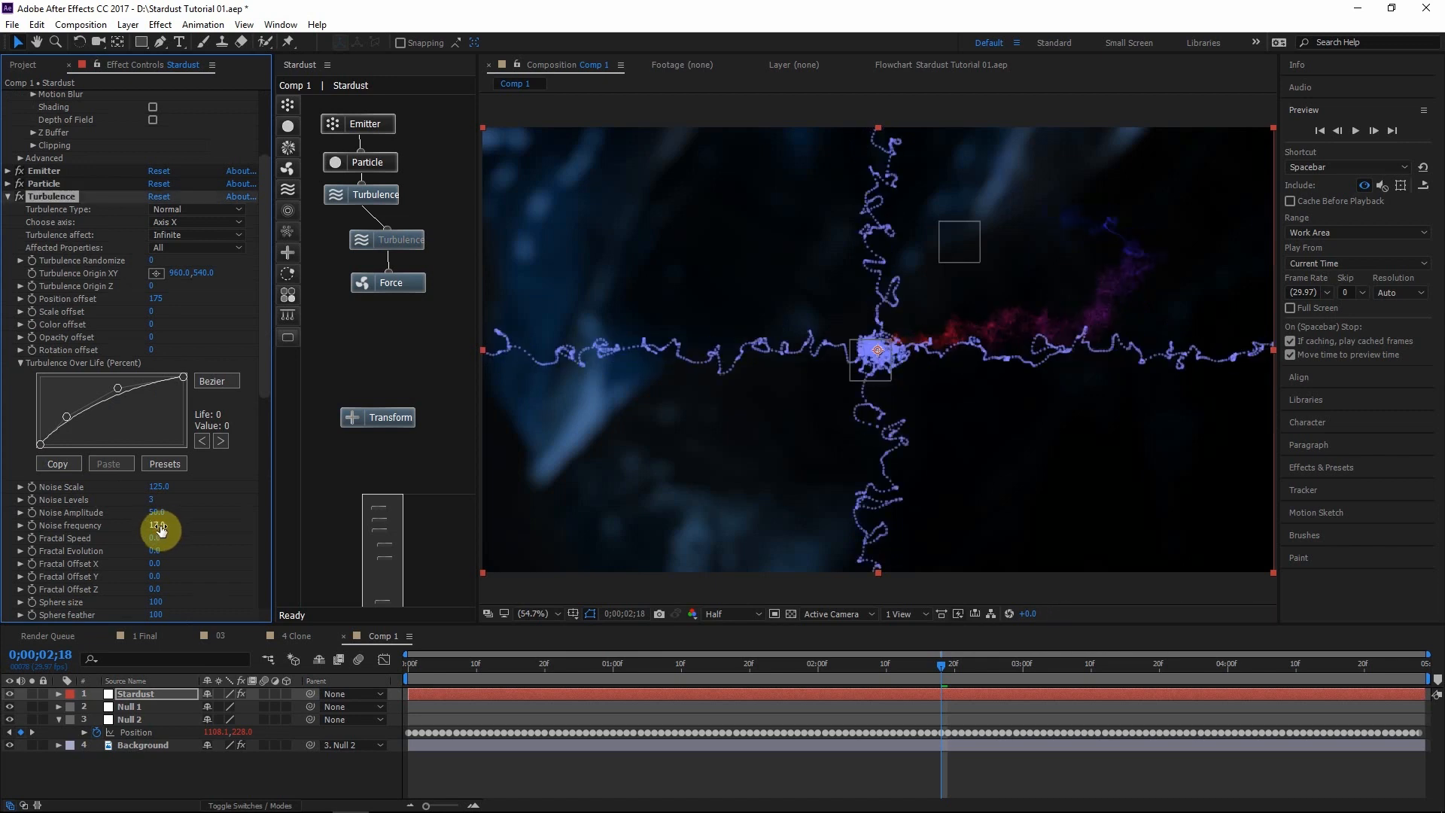
click(161, 525)
click(53, 259)
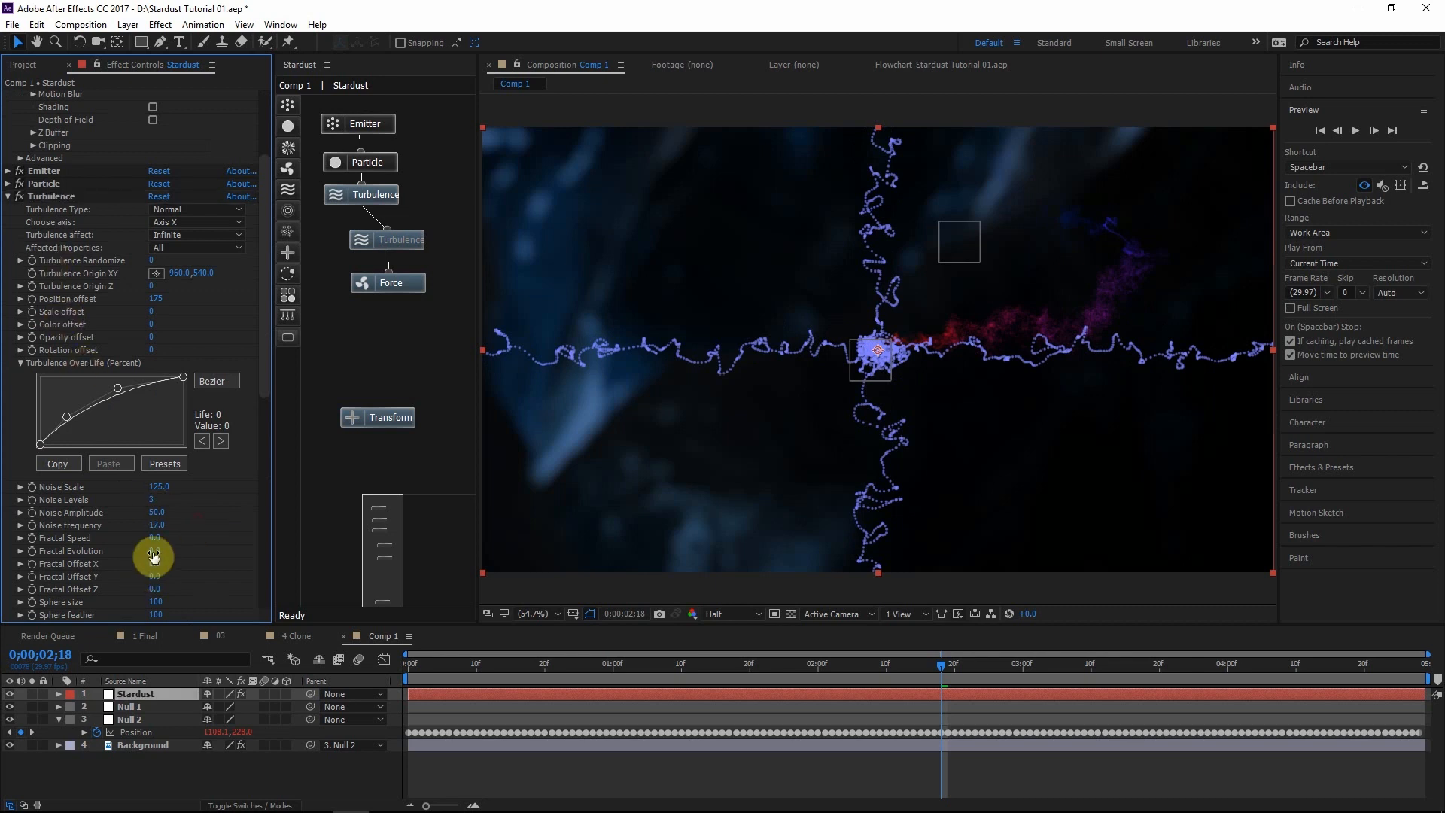
click(163, 529)
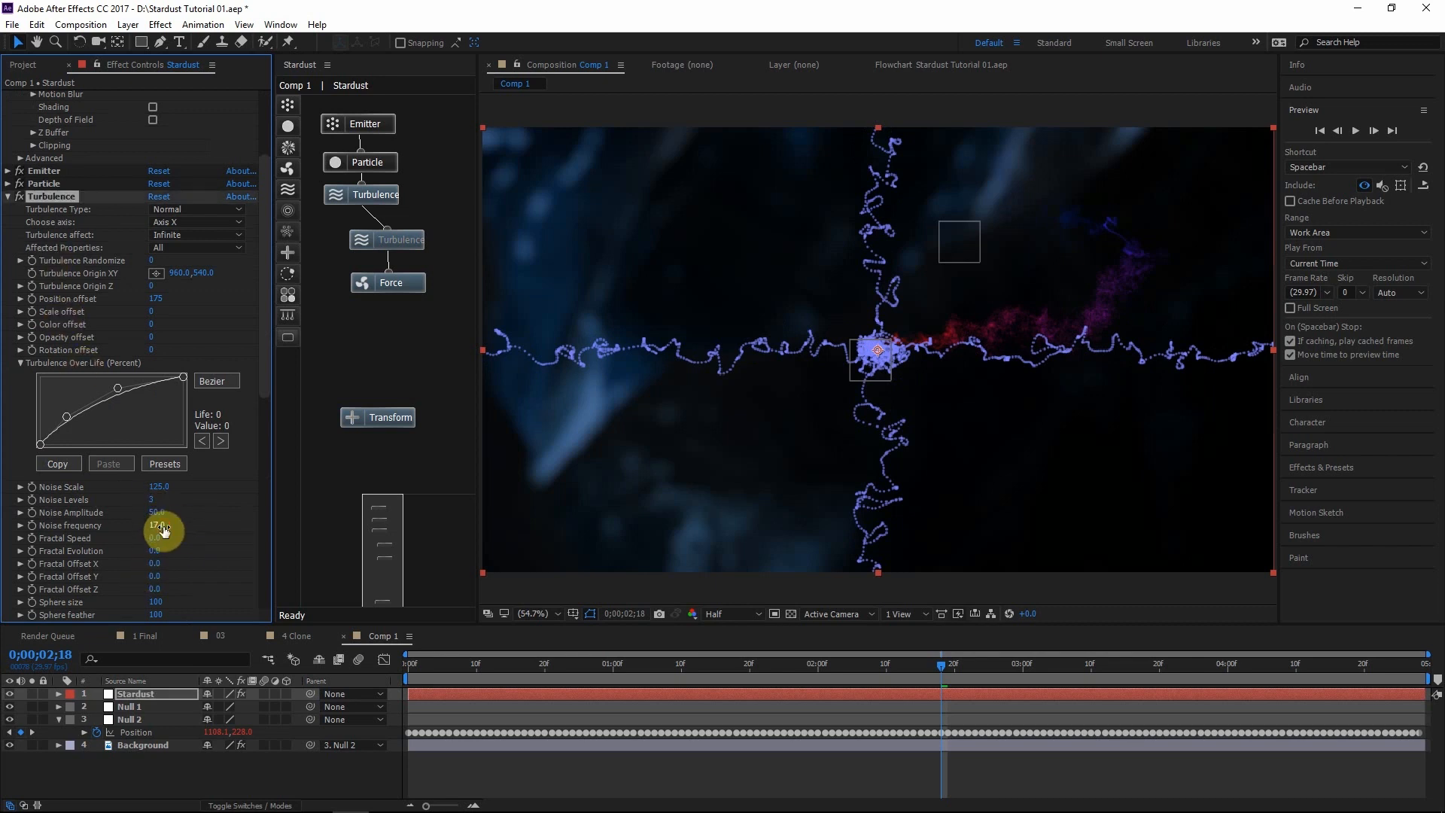
click(160, 526)
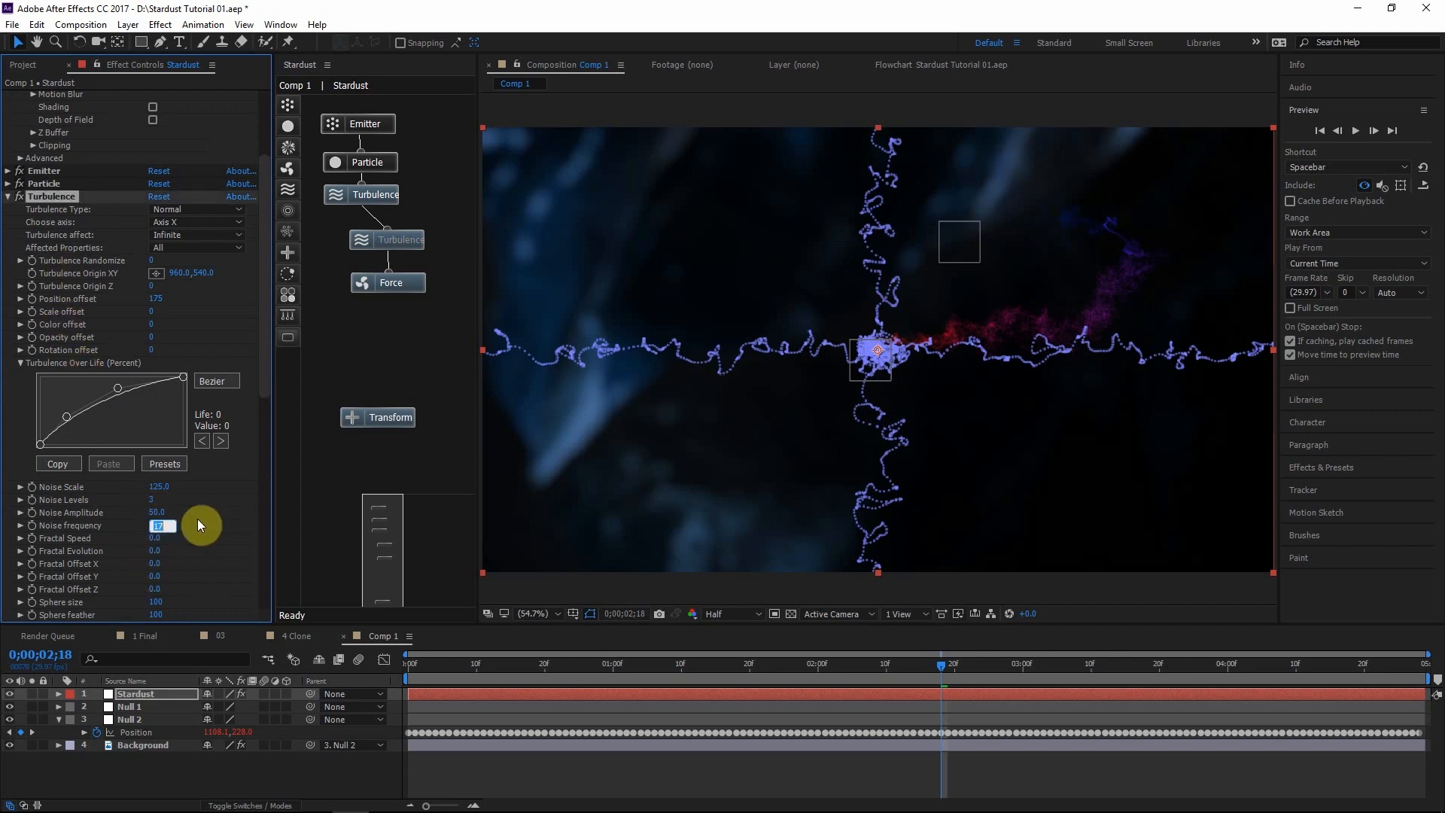
Set the first Turbulence's Noise frequency to 12 and collapse its properties
click(63, 317)
click(156, 525)
text(12)
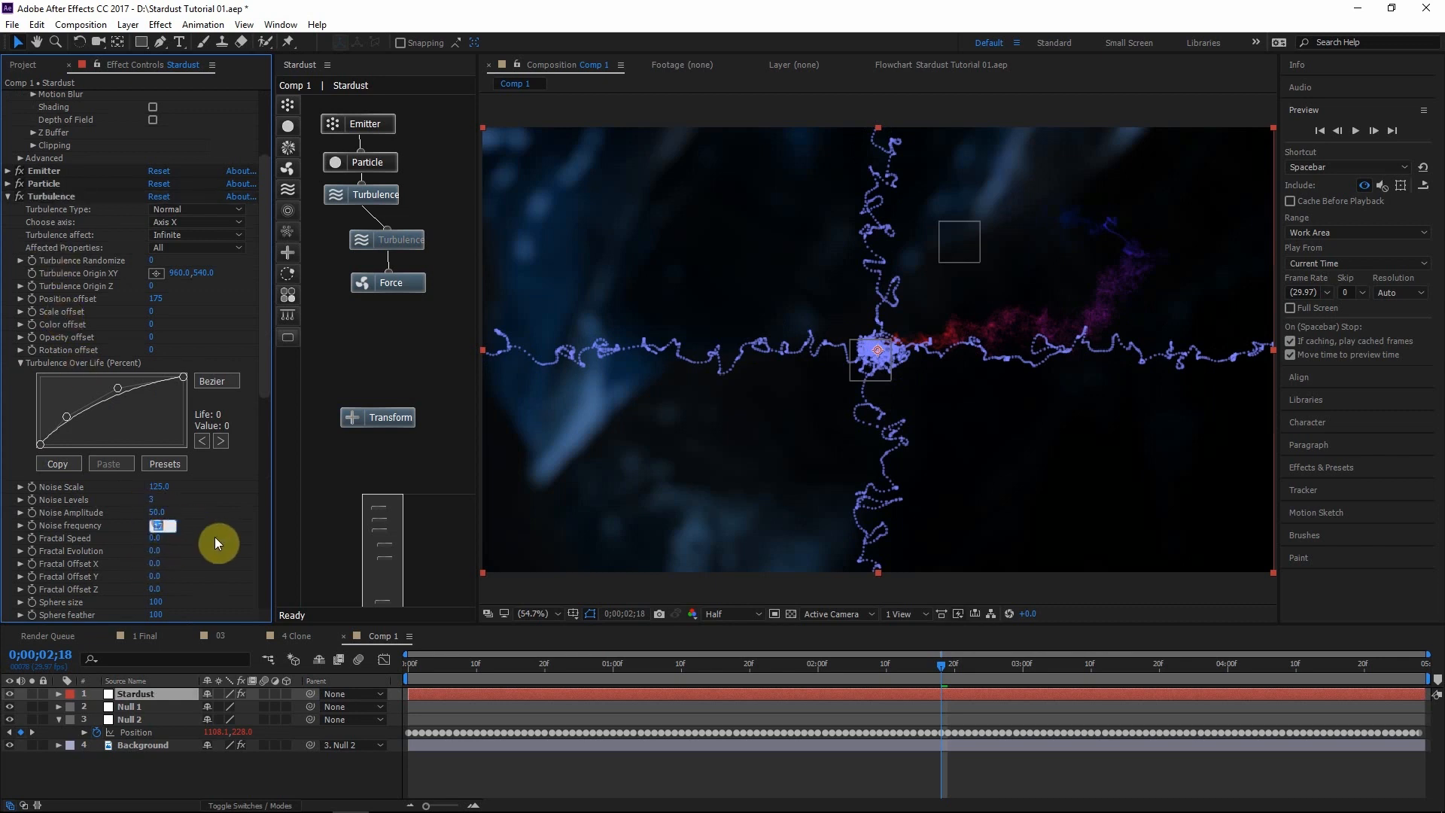
key(Return)
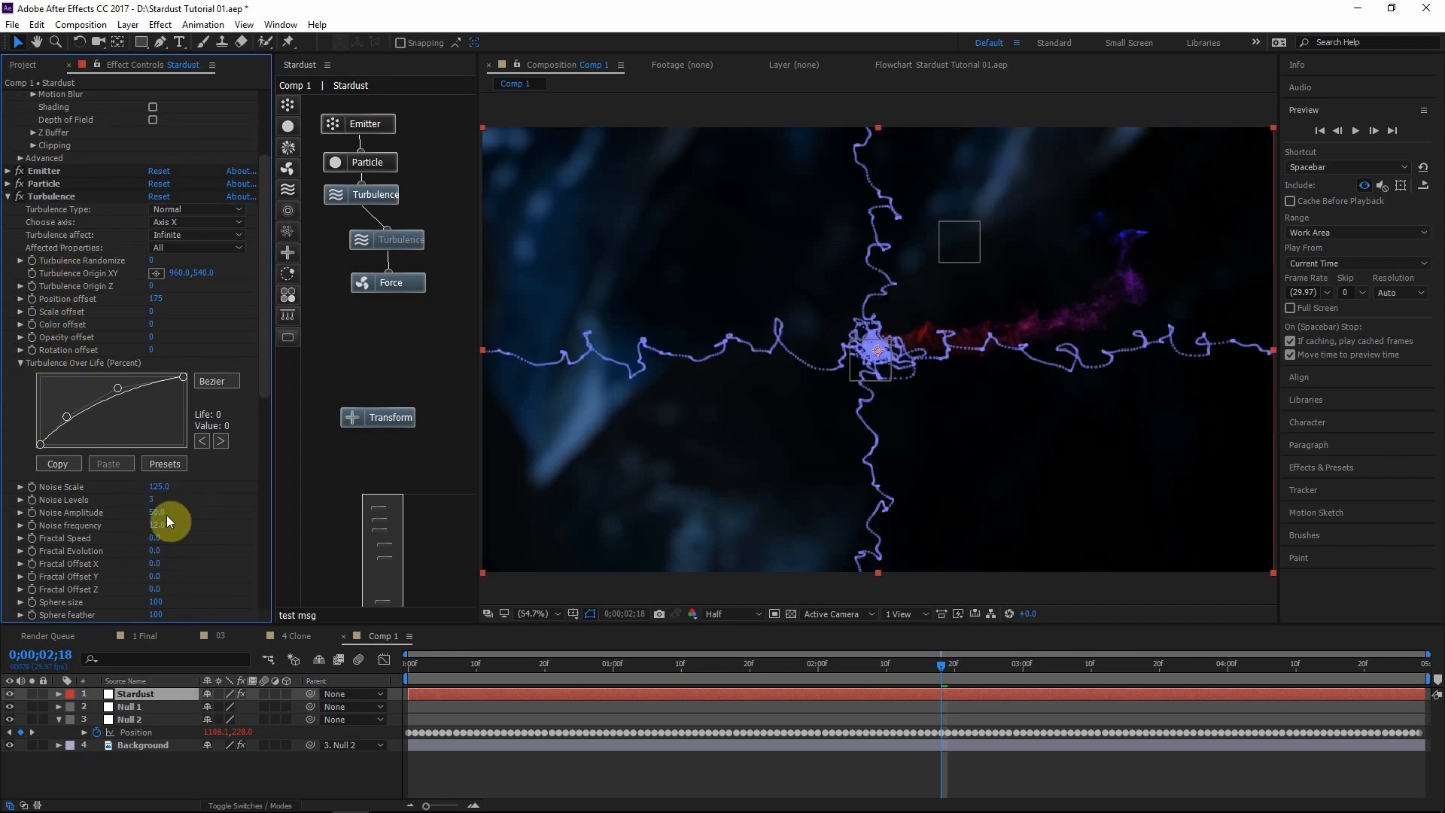
click(8, 197)
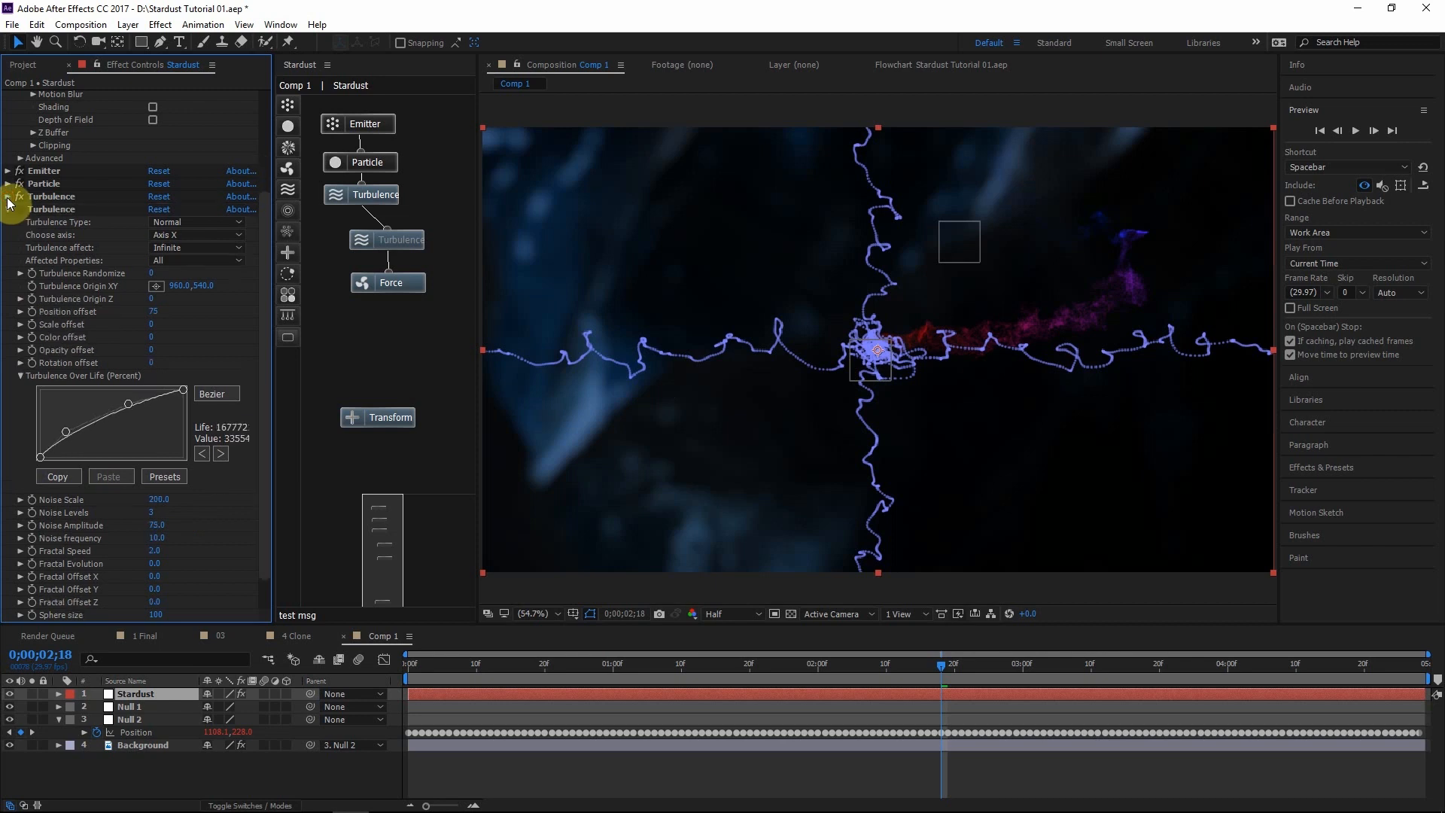
Re-enable the second Turbulence and expand the first Turbulence's properties in its place
click(20, 210)
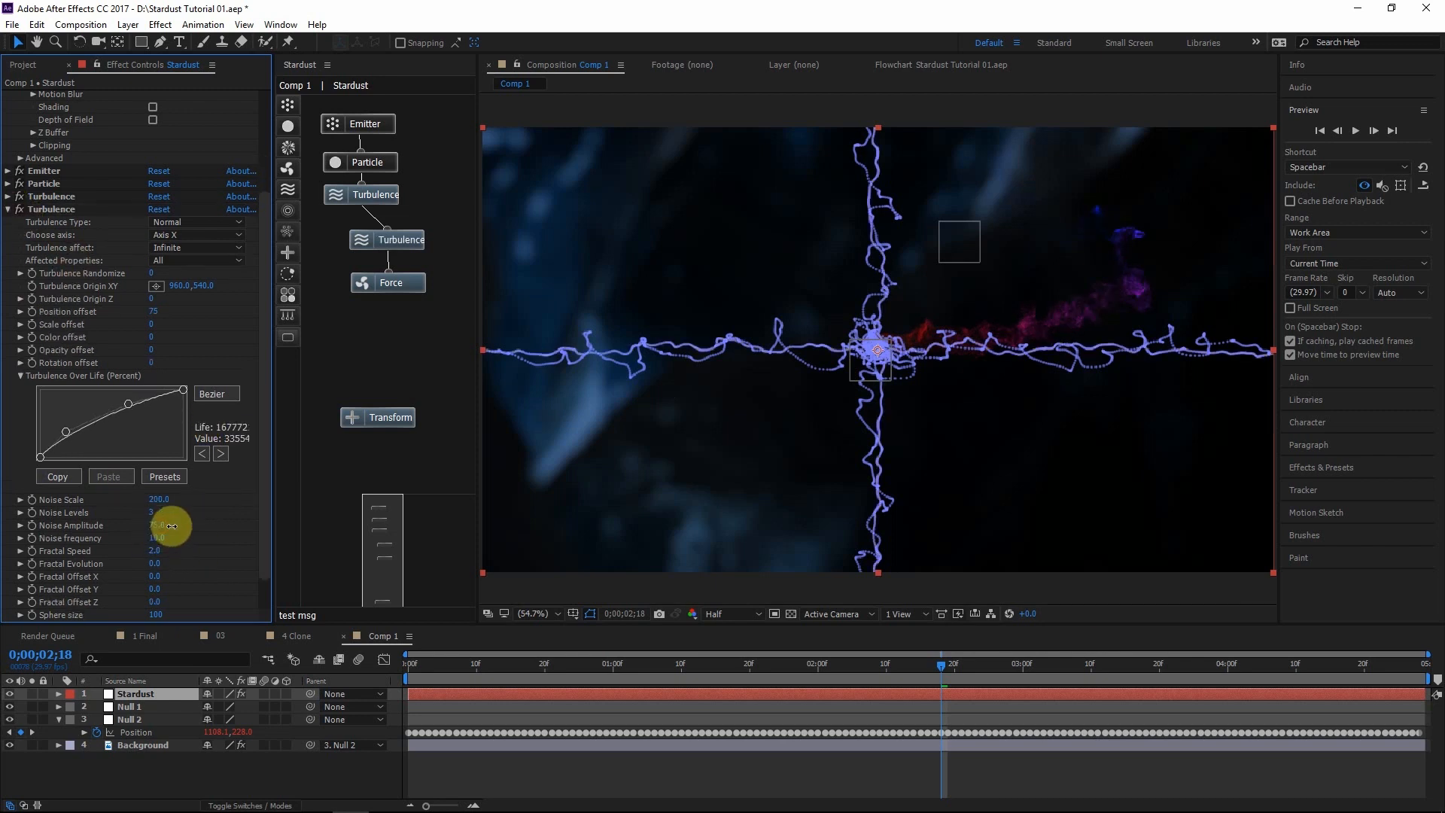
drag(168, 526, 185, 526)
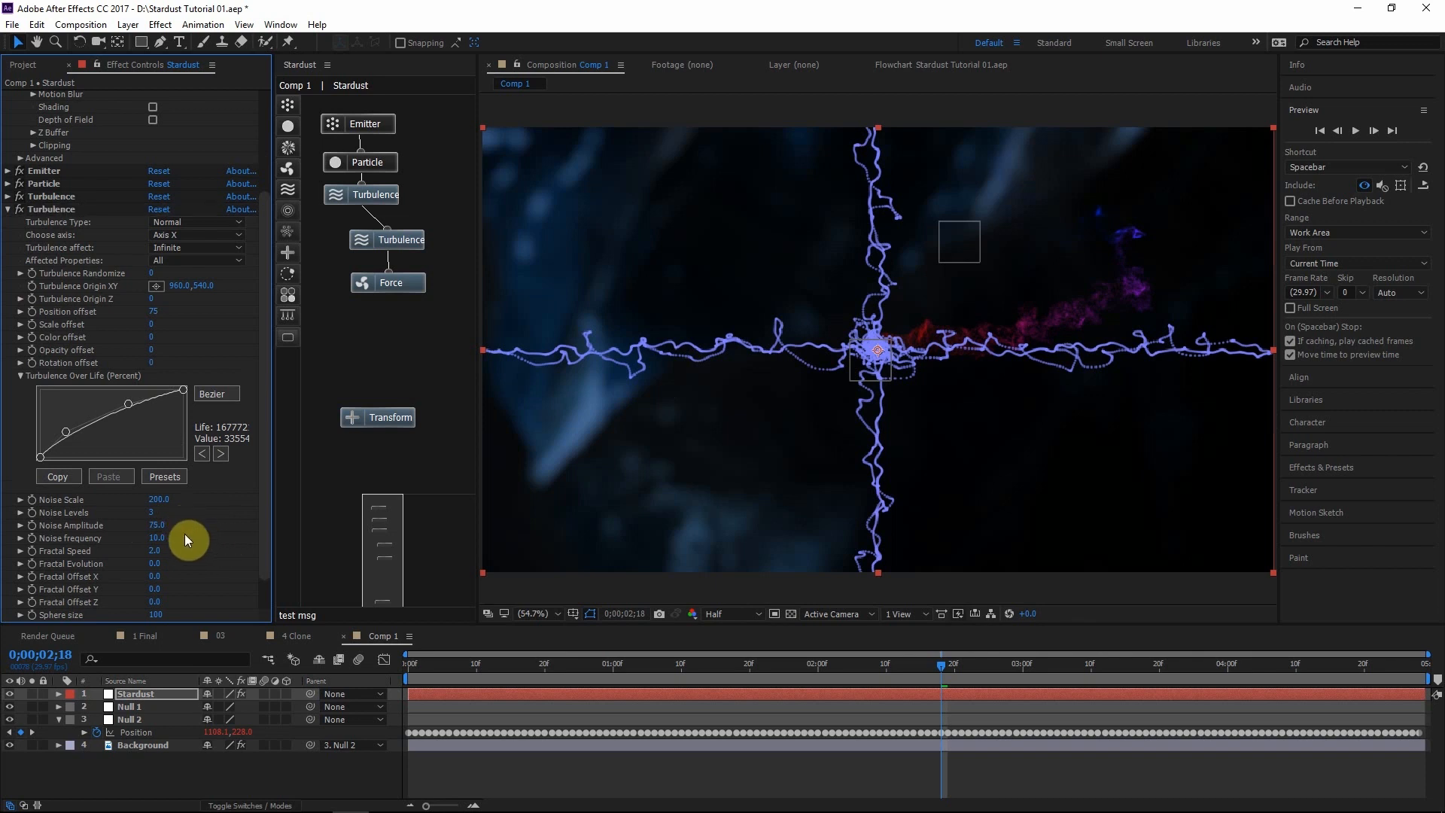
click(9, 196)
click(58, 196)
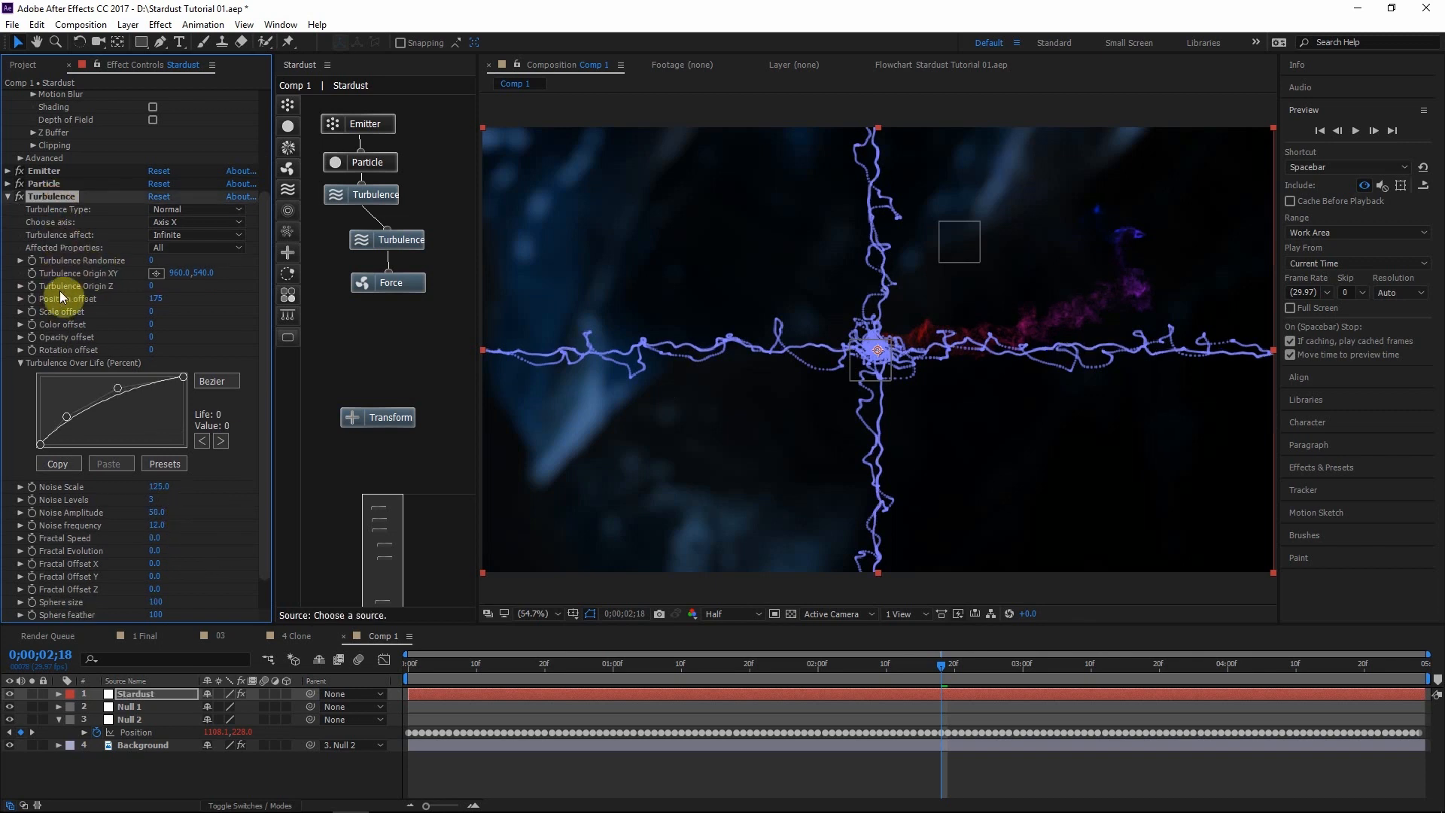
Try a Position offset of 100 on the first Turbulence and return it to 175
click(152, 304)
click(151, 298)
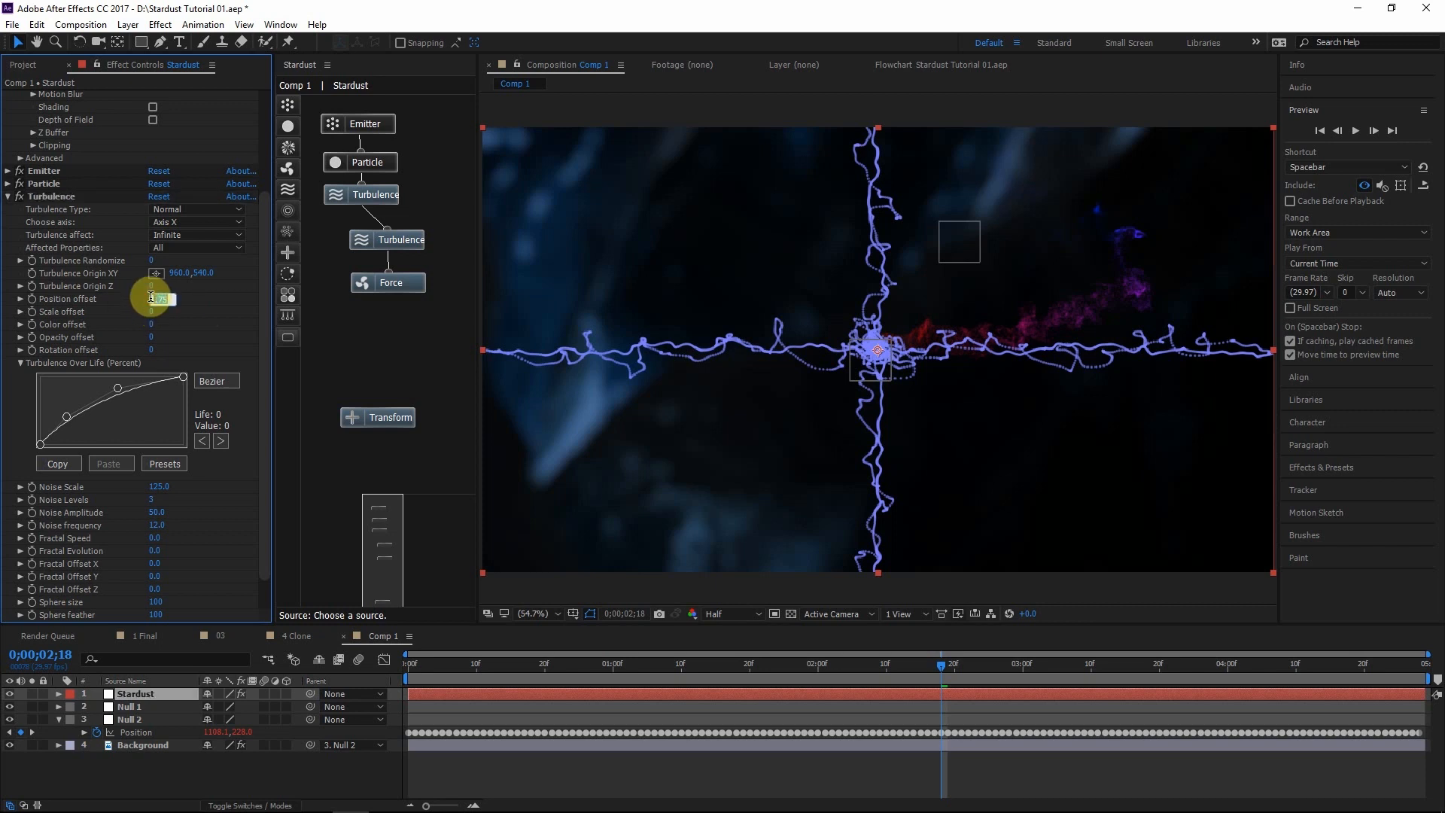
text(100)
key(Return)
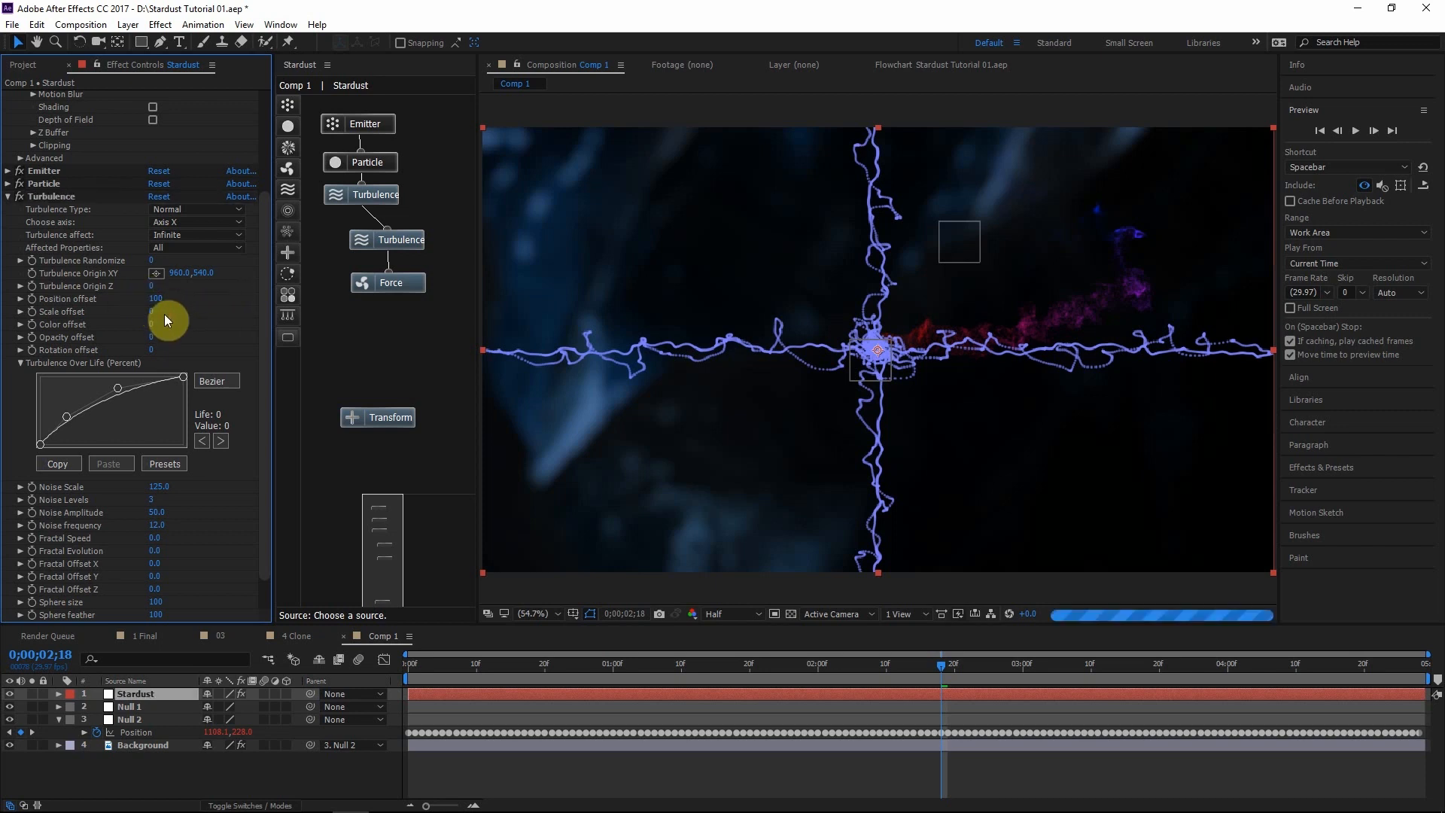
click(153, 299)
text(175)
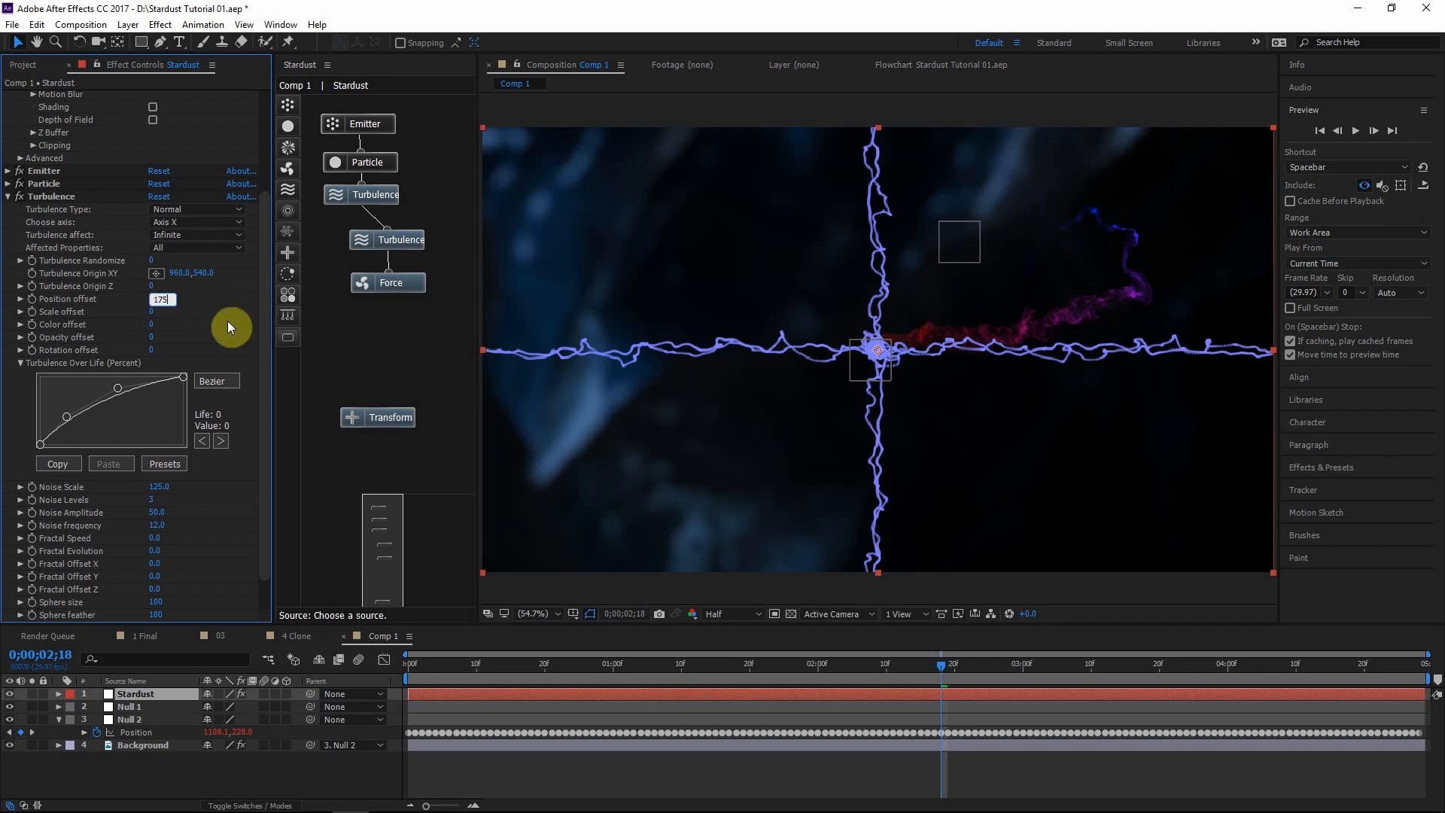
key(Return)
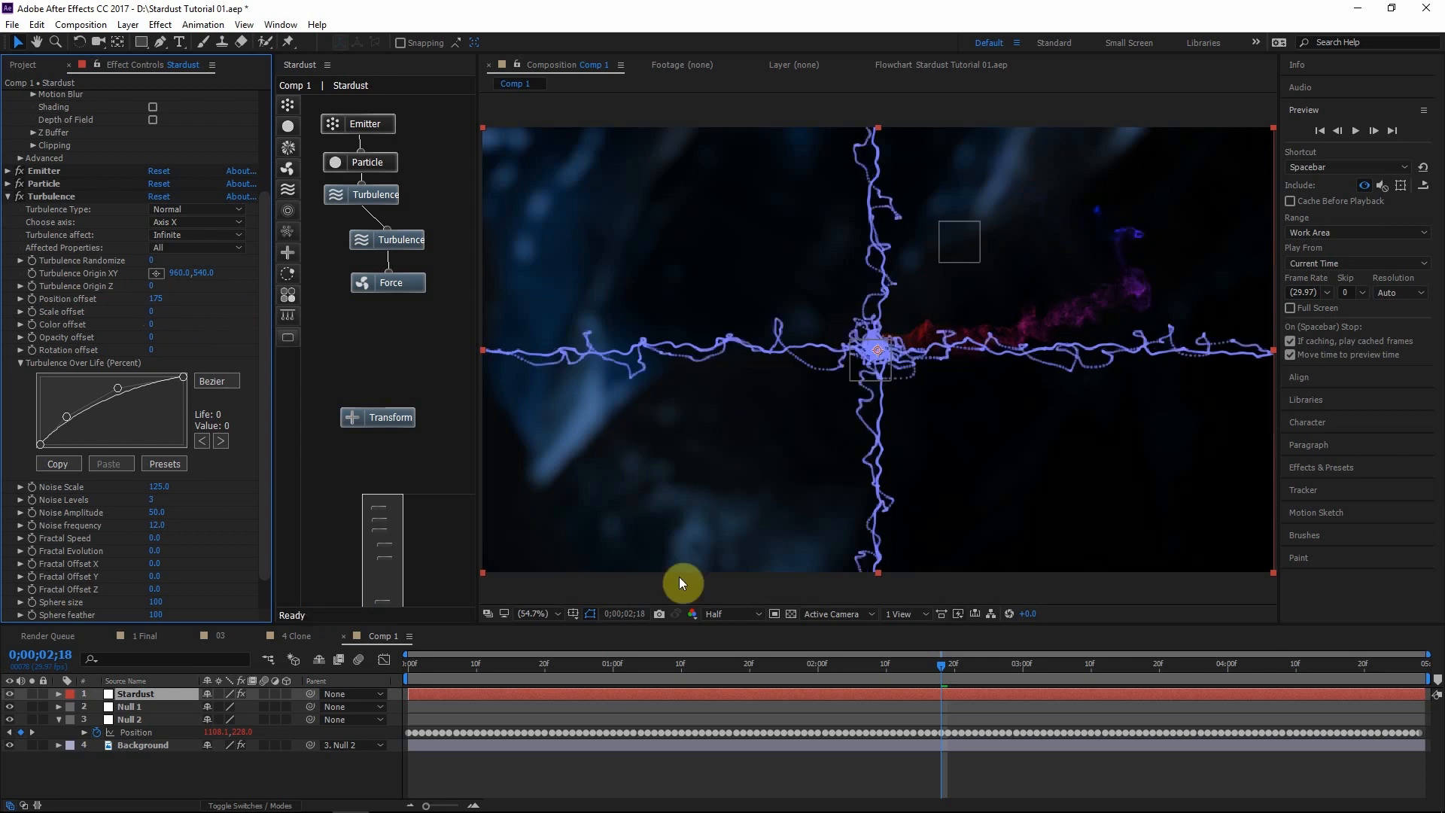
Scrub back and forth through the timeline, ending at 0;00;03;08, to check the trail's shape and movement
drag(456, 662, 912, 665)
click(995, 659)
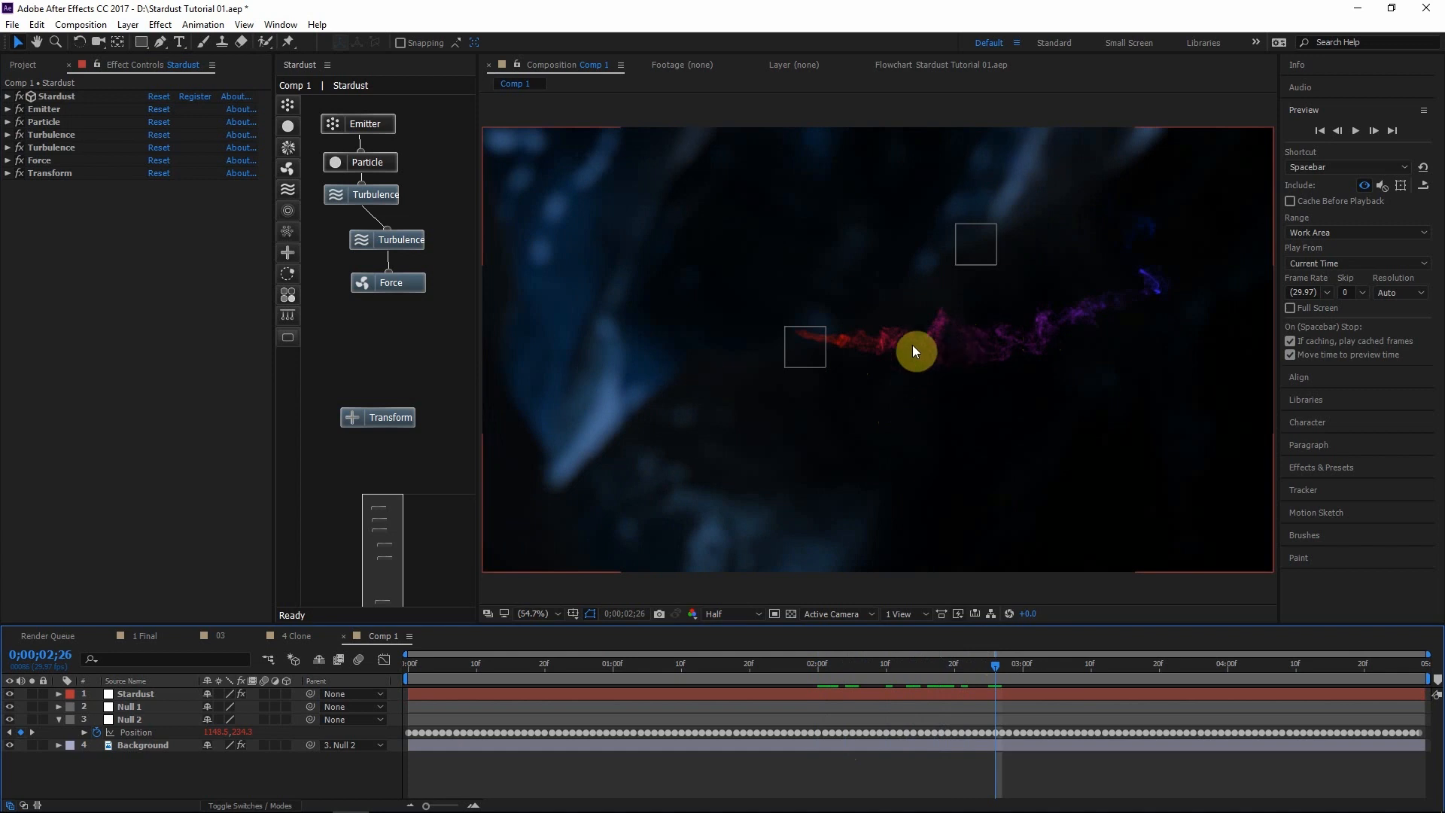
click(829, 664)
drag(829, 664, 933, 663)
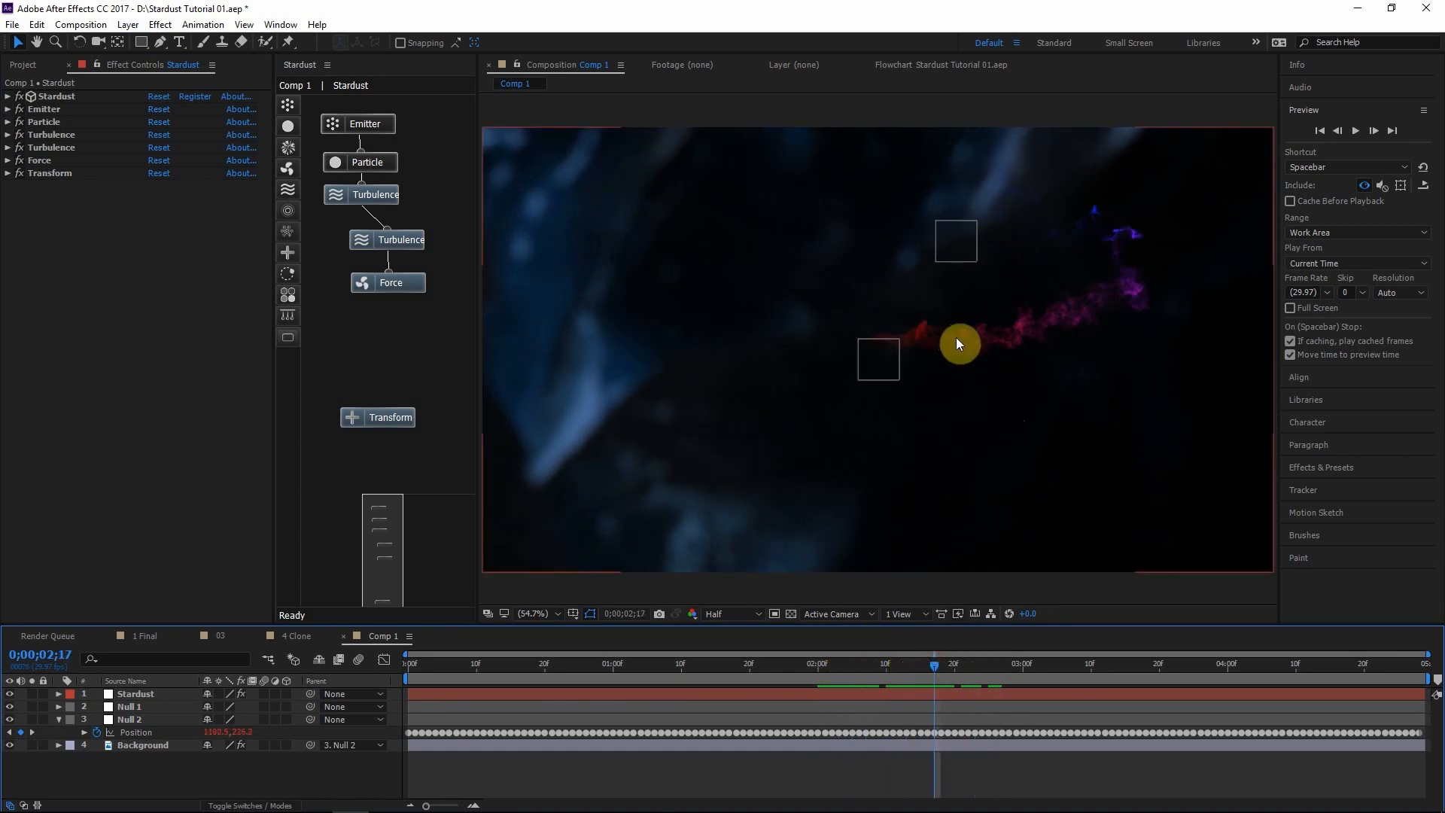
click(1077, 661)
Tidy the Stardust node graph by moving the Particle, both Turbulence, Force and Transform nodes closer together below the Emitter
click(372, 156)
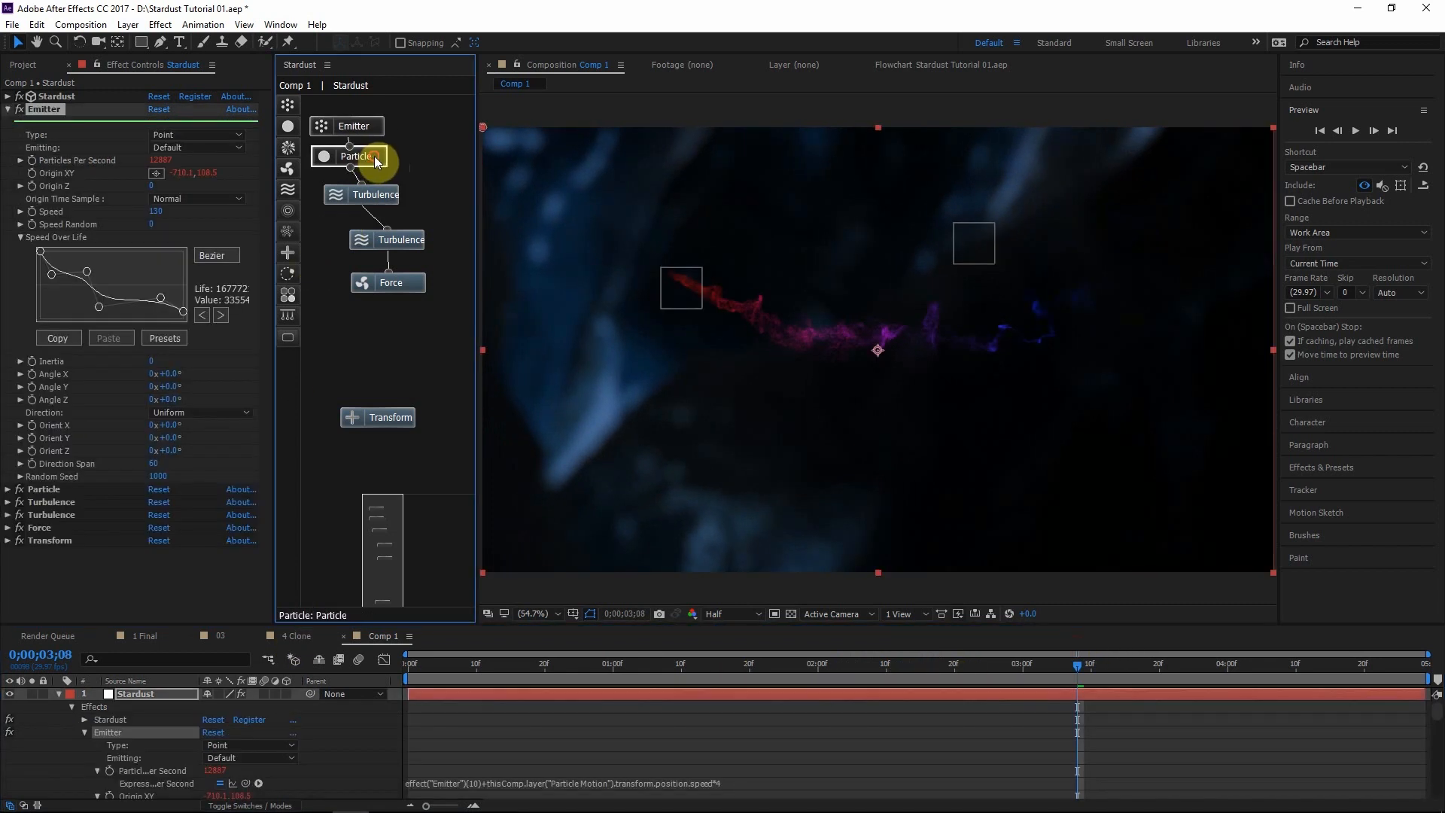
click(371, 194)
drag(373, 194, 369, 191)
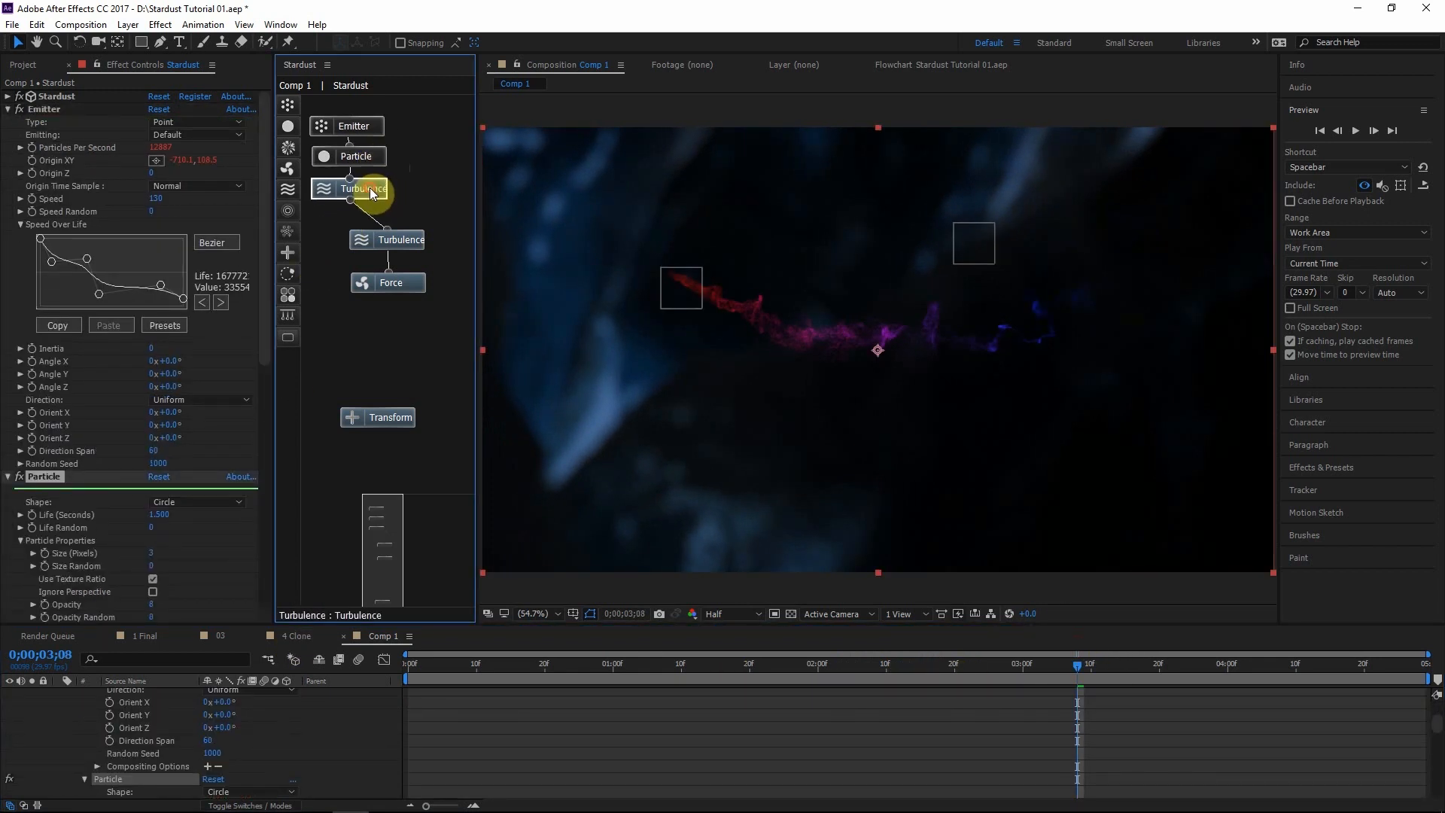
scroll(88, 732, up, 12)
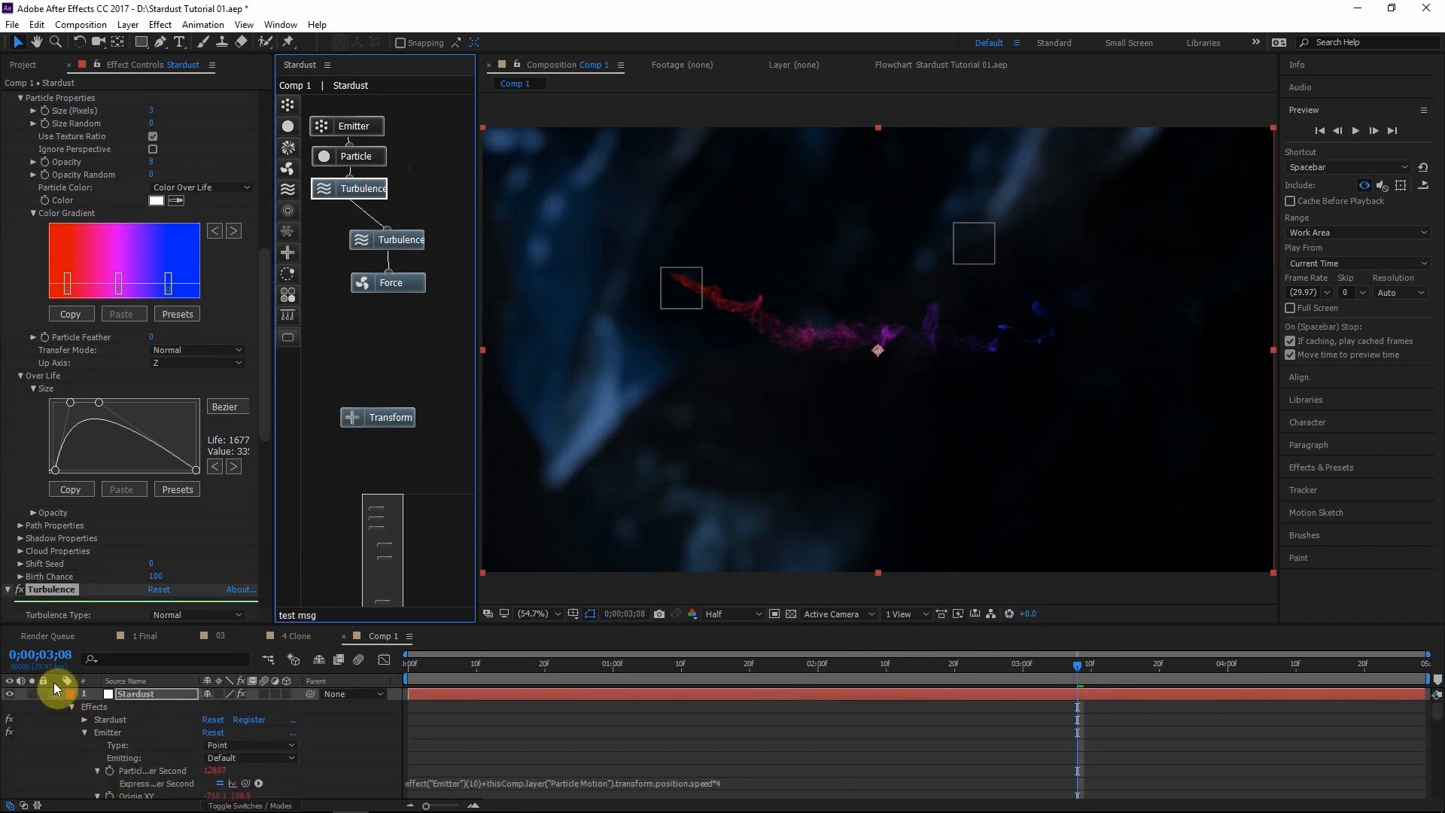
click(59, 693)
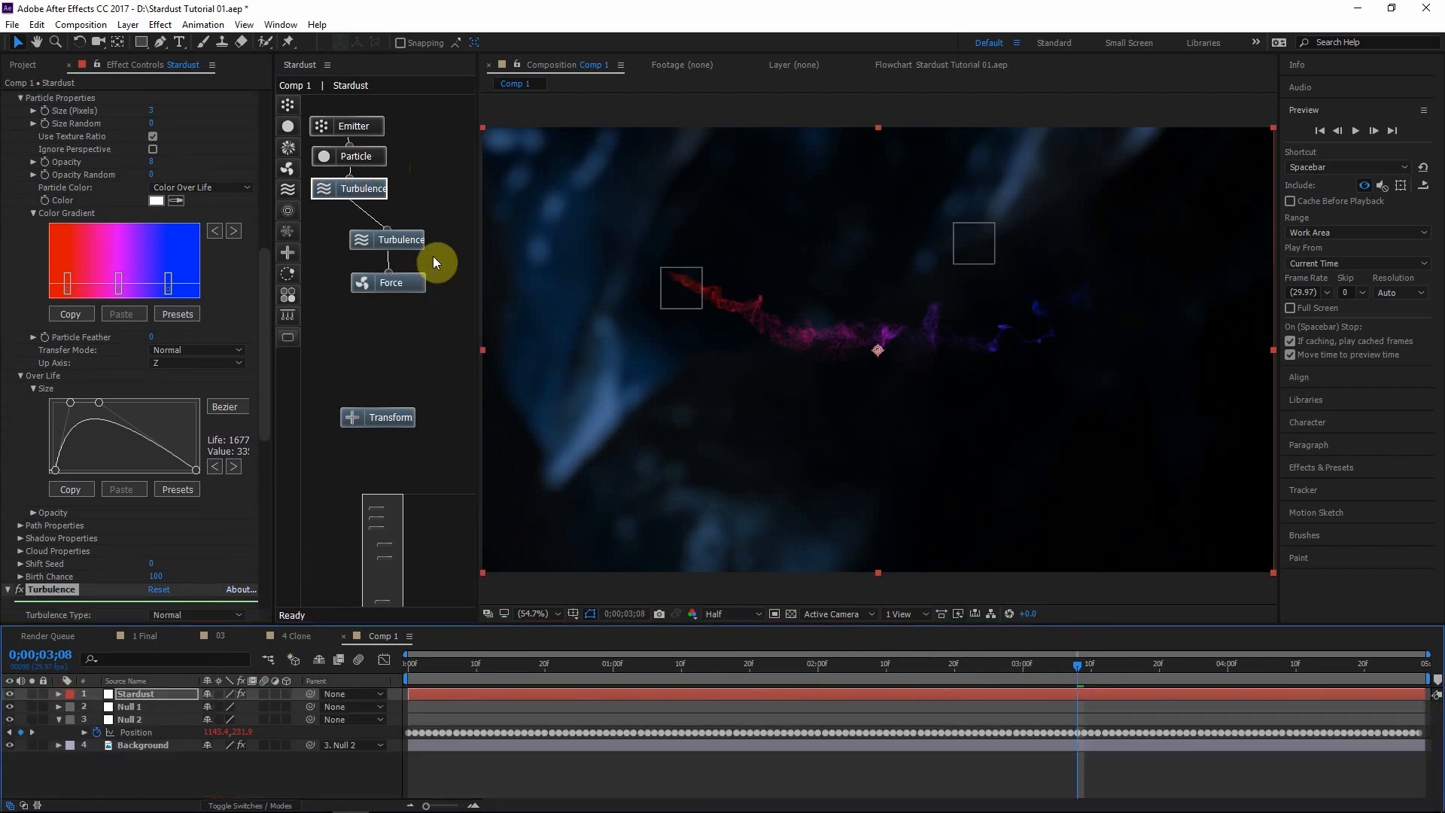
drag(397, 243, 385, 234)
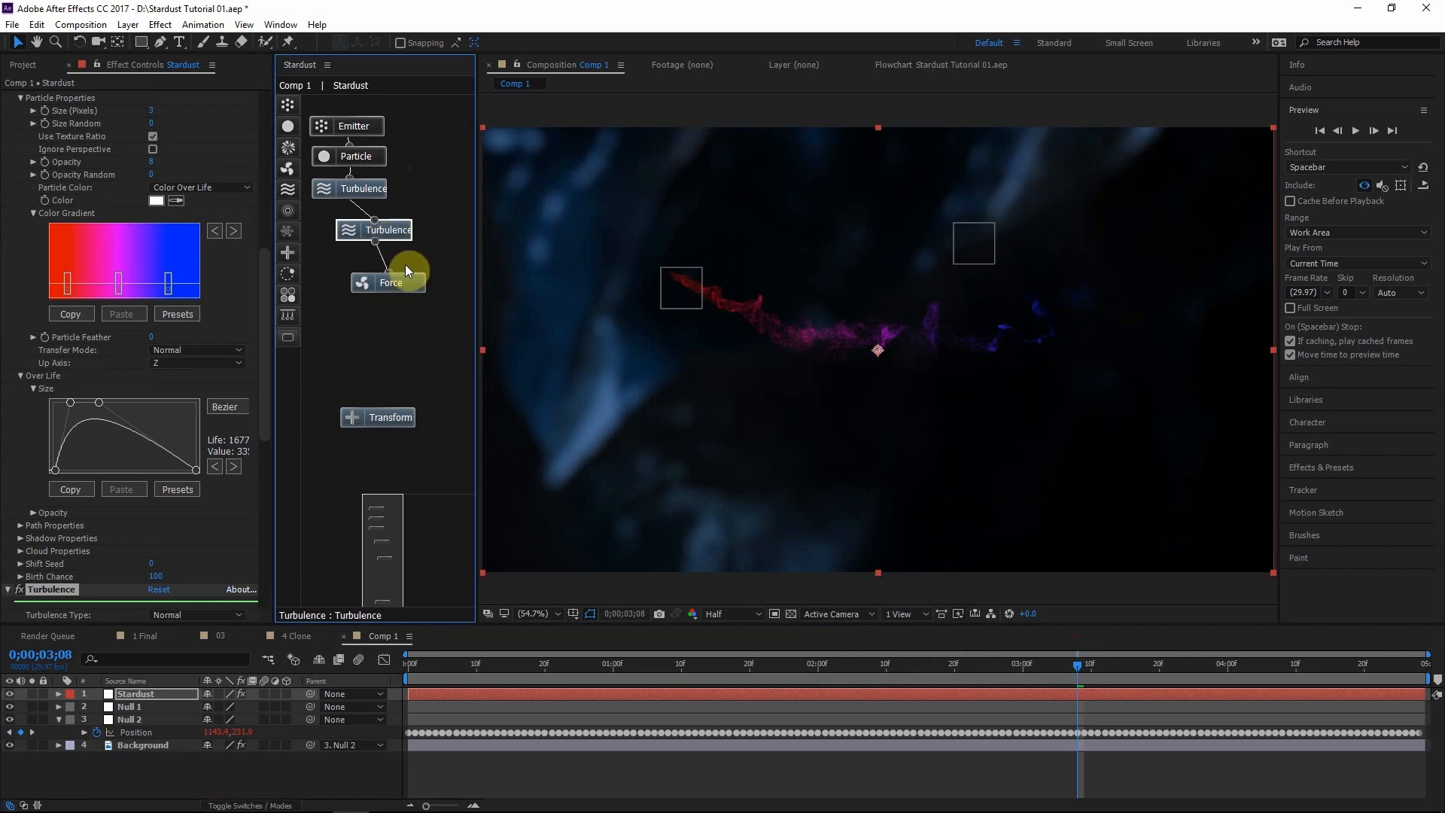
drag(408, 282, 393, 274)
drag(391, 418, 396, 336)
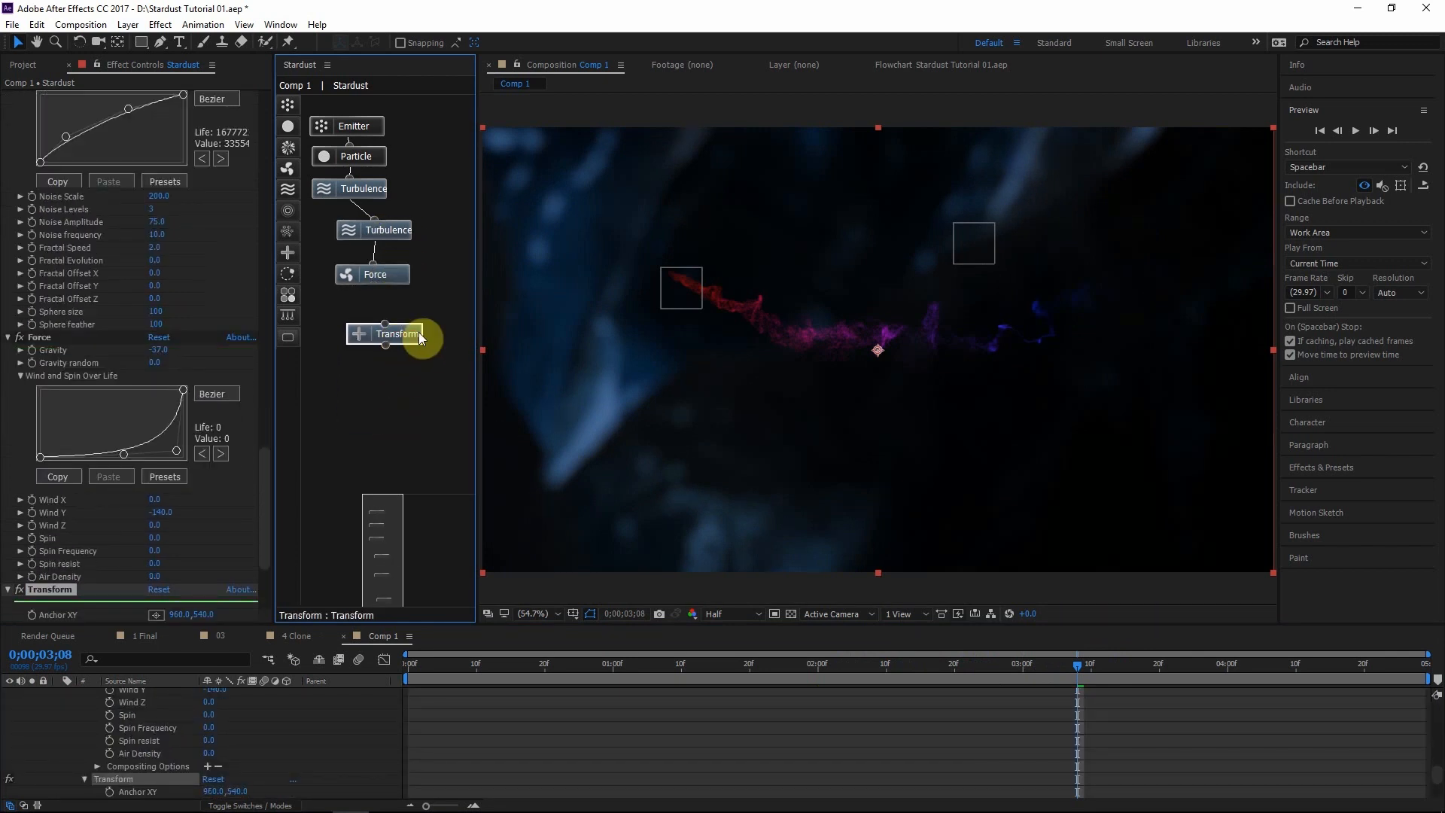
click(413, 124)
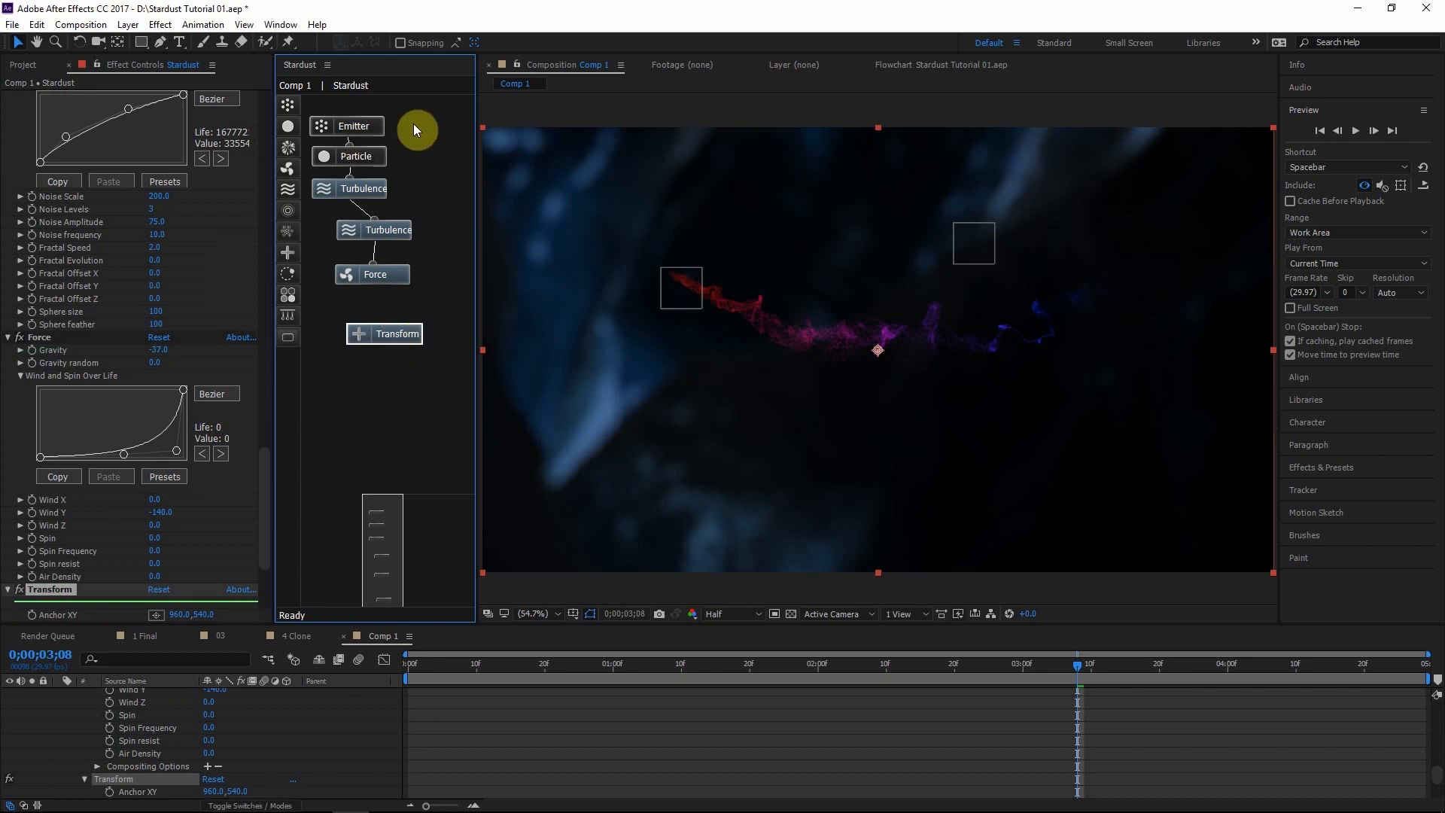
Duplicate the Emitter node beside the original and connect a new Particle node to the copy
click(337, 123)
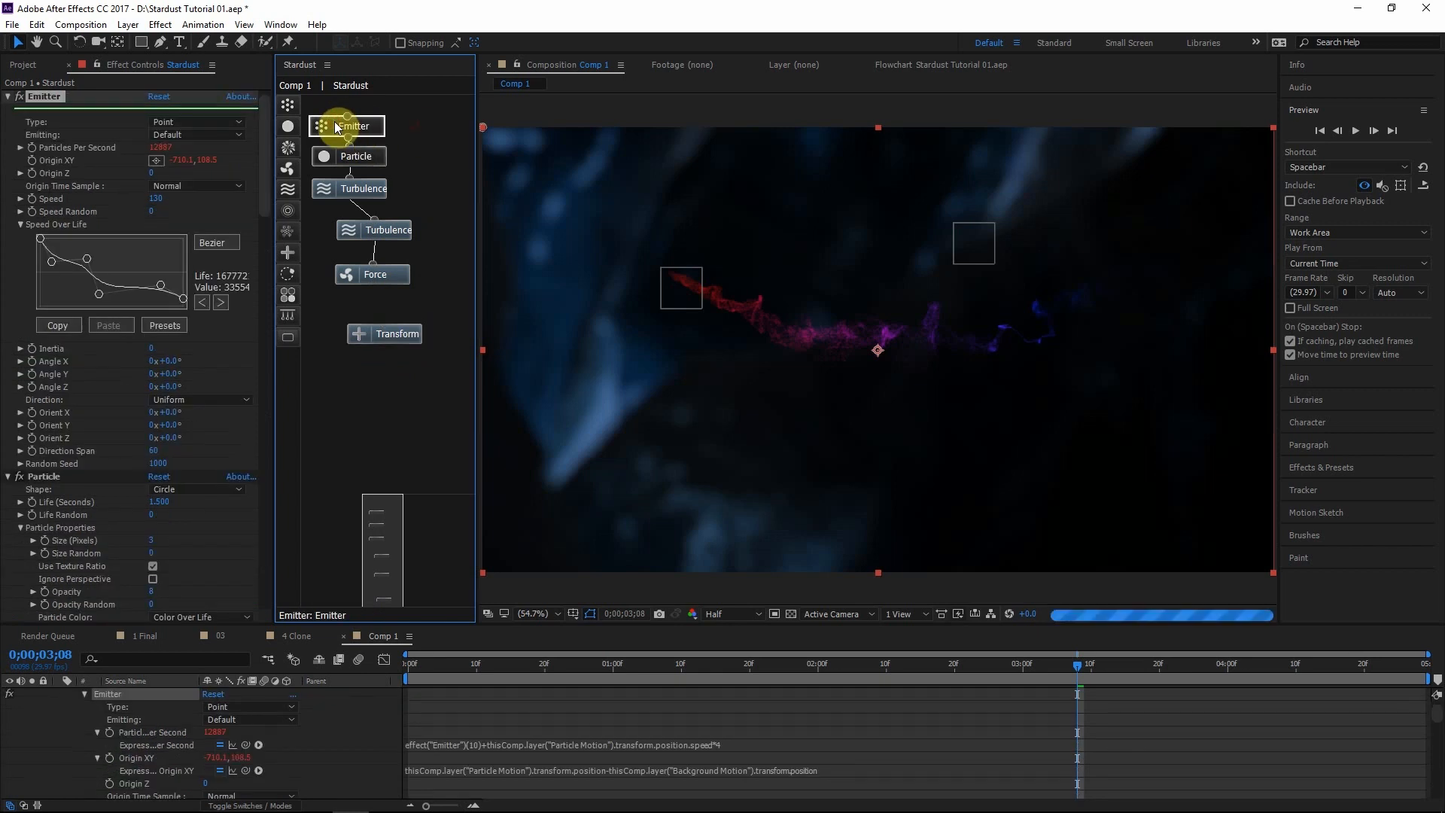
drag(336, 128, 431, 132)
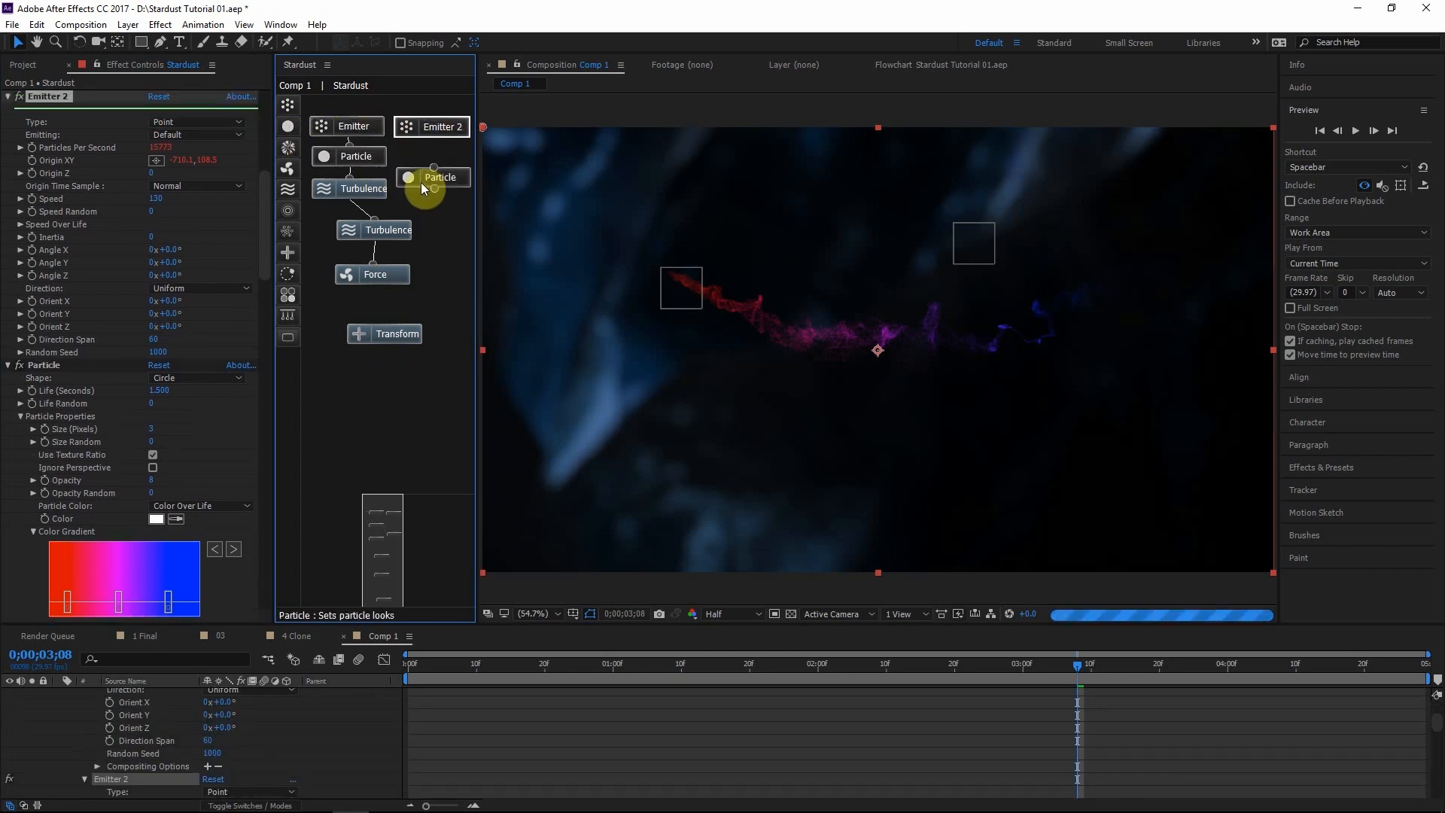
drag(421, 182, 431, 127)
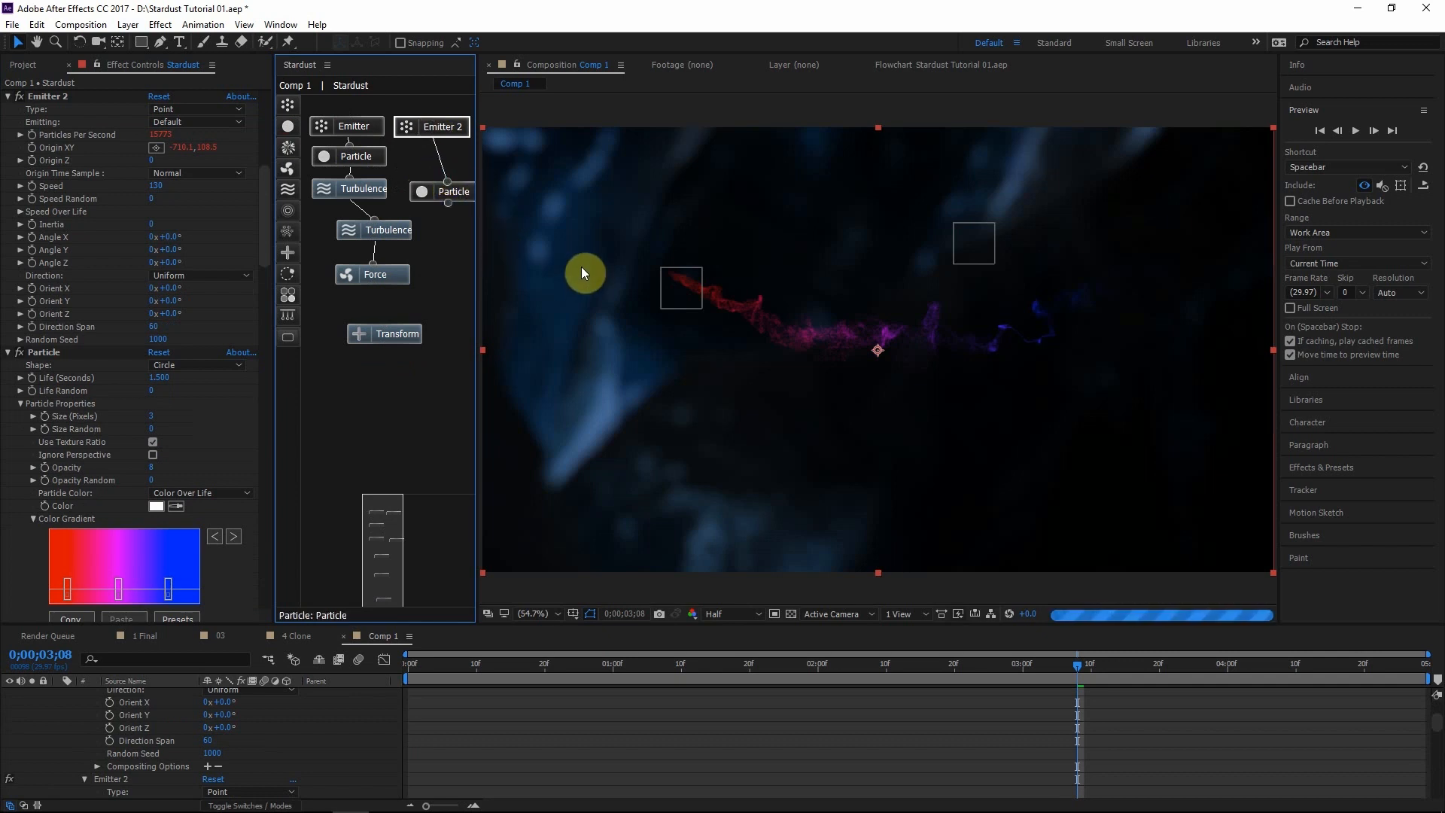
Enclose Emitter 2's Particles Per Second expression in parentheses and divide it by 40
click(444, 128)
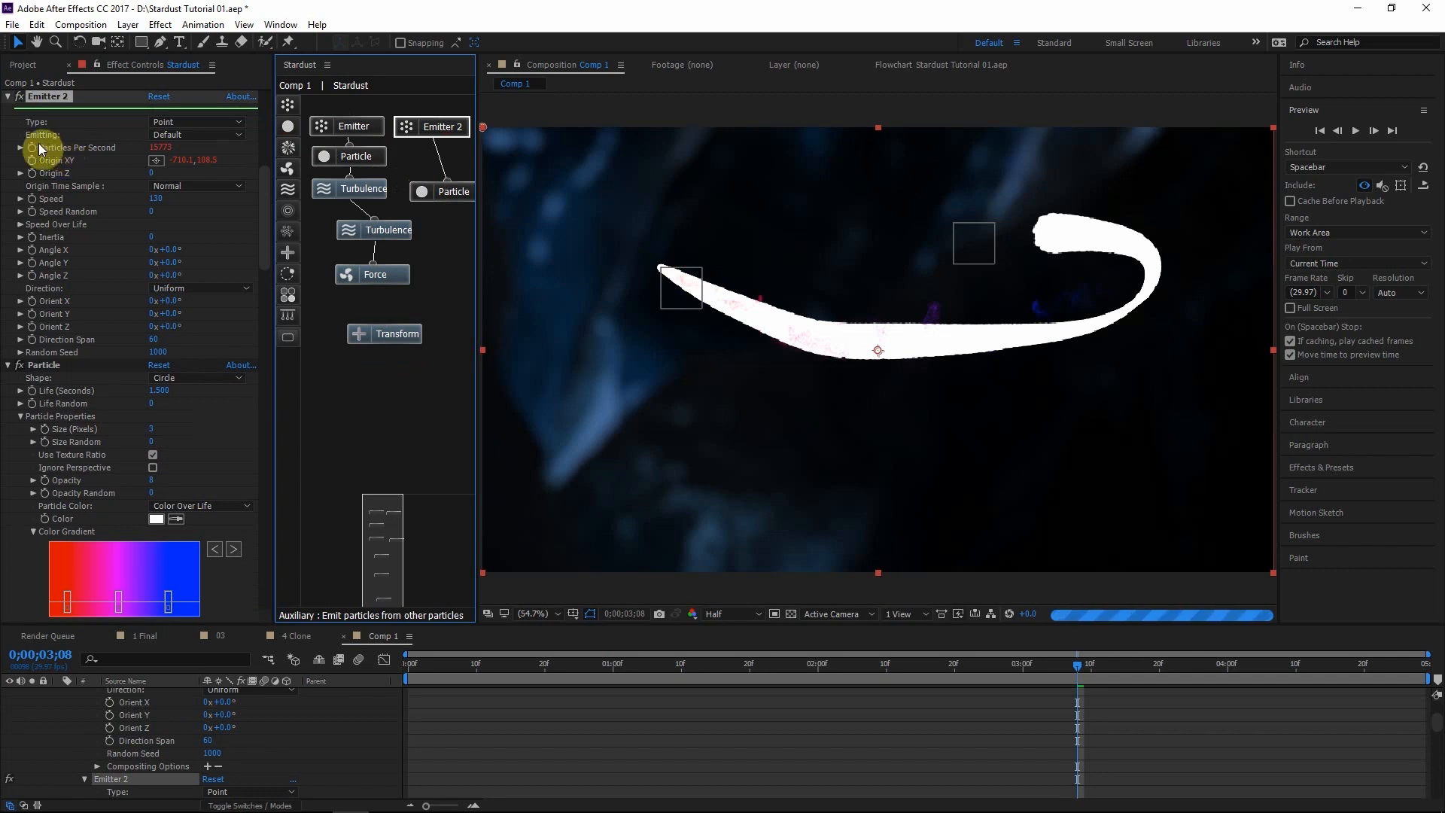
double_click(69, 148)
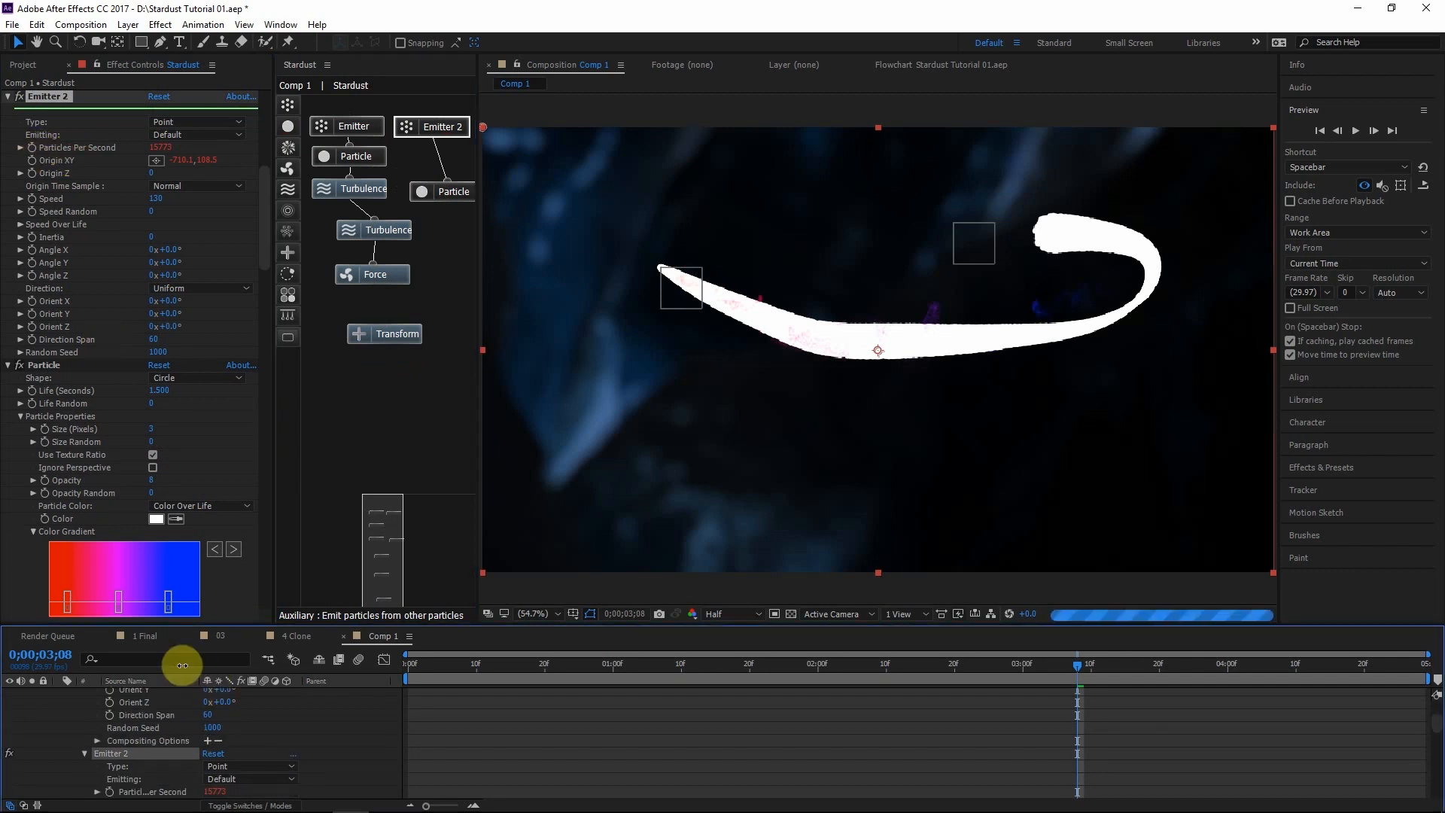
scroll(132, 760, down, 1)
click(99, 754)
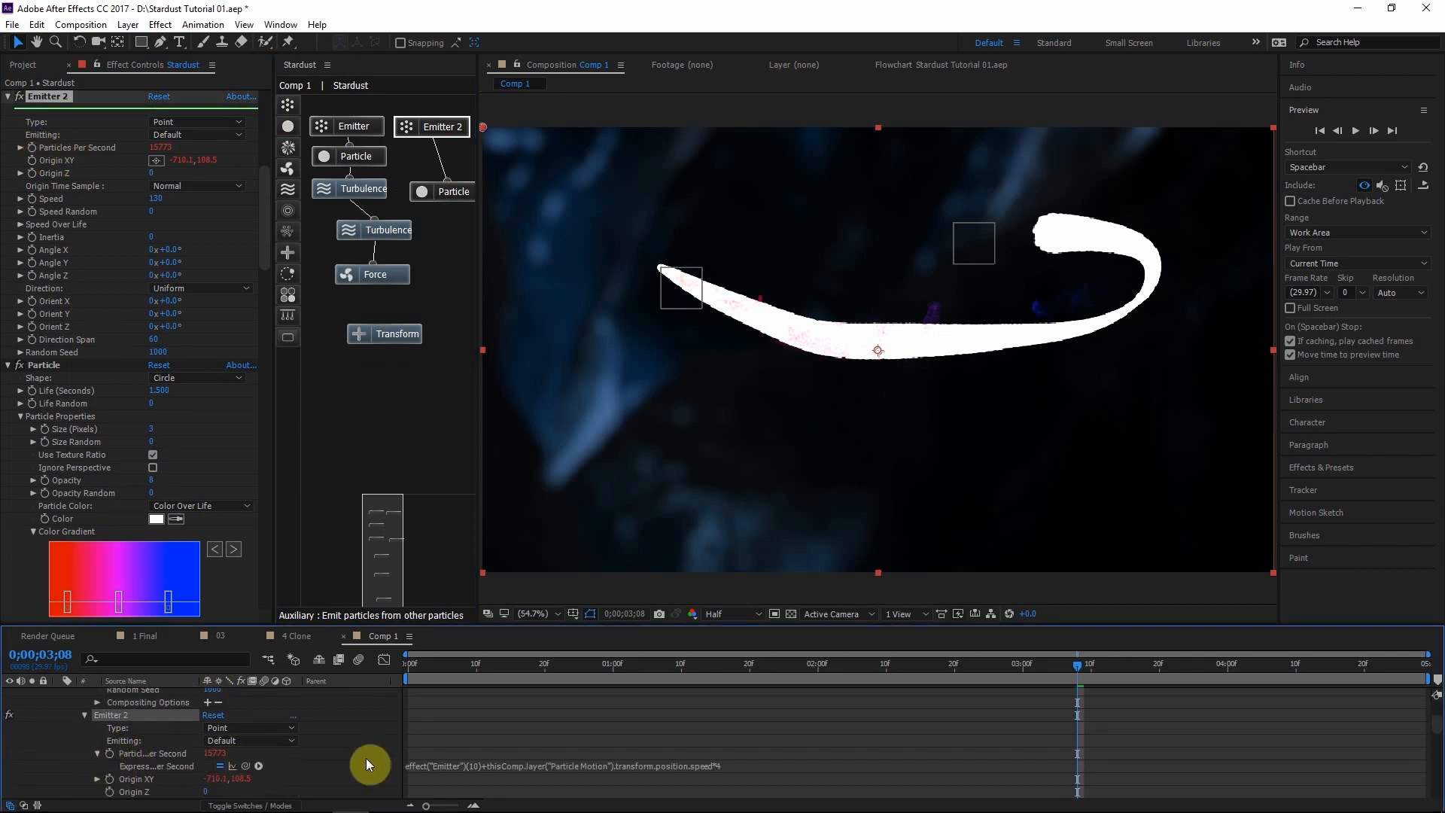
click(784, 766)
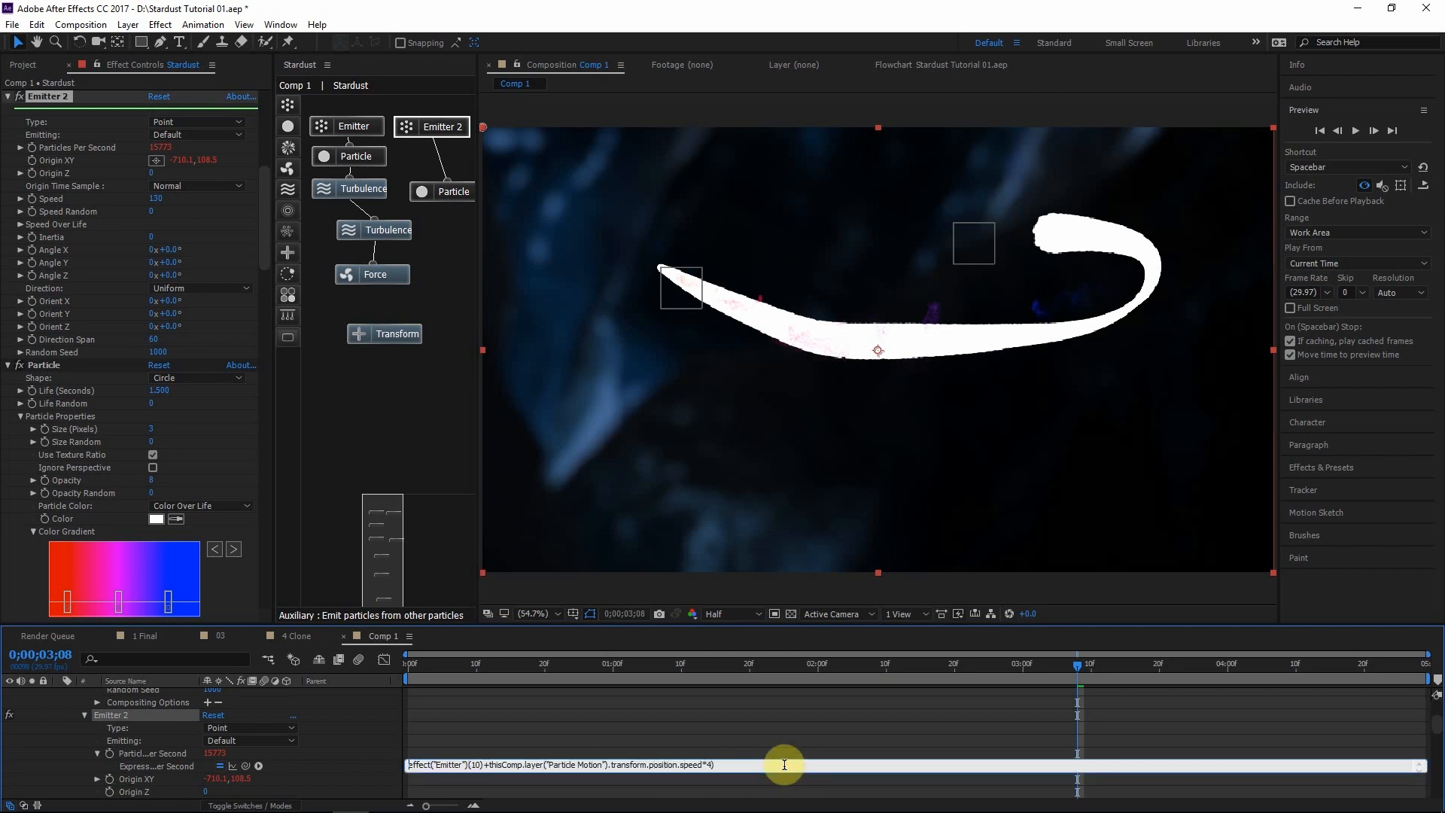
text(()
text(/)
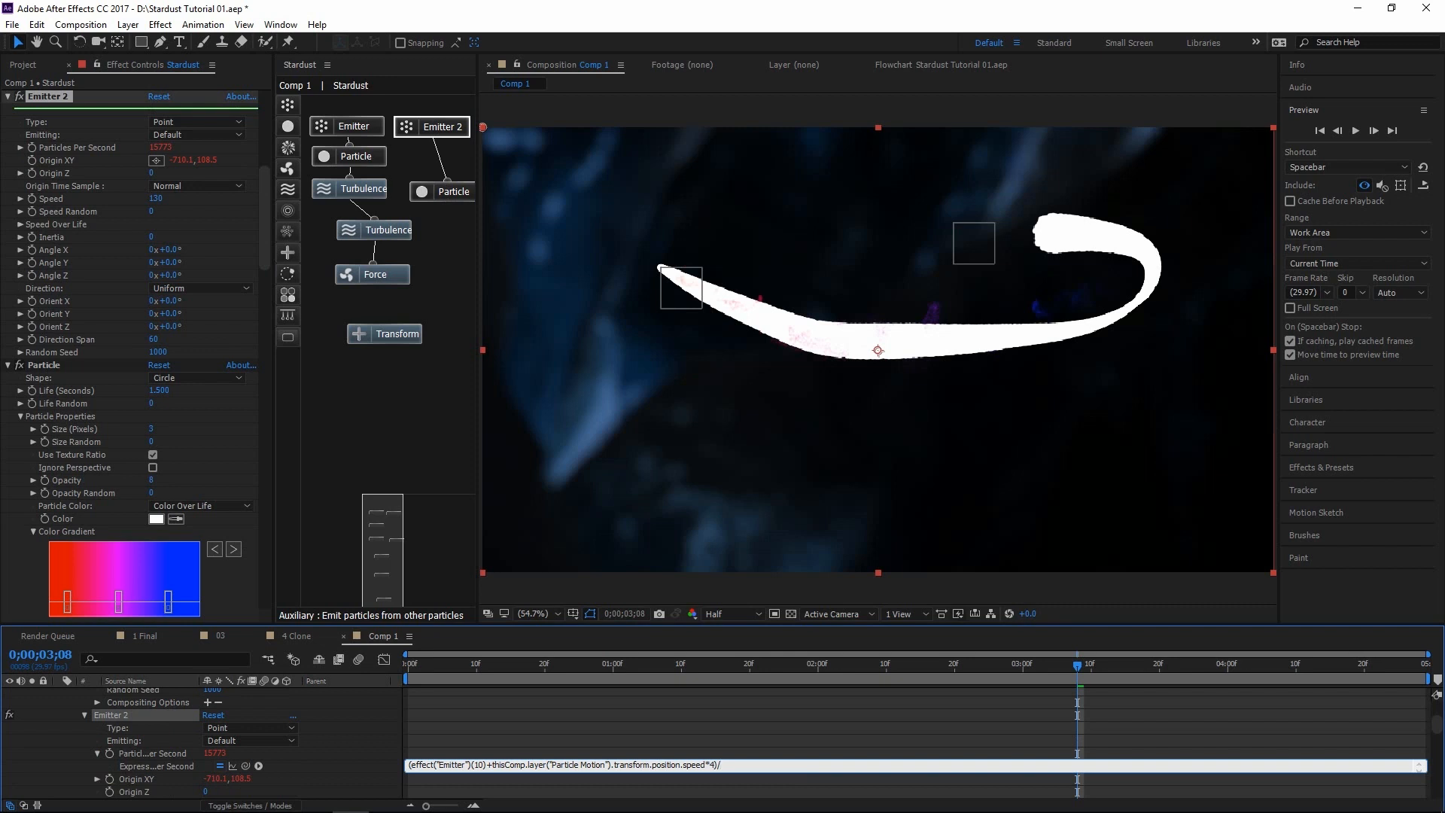
text(40)
click(750, 728)
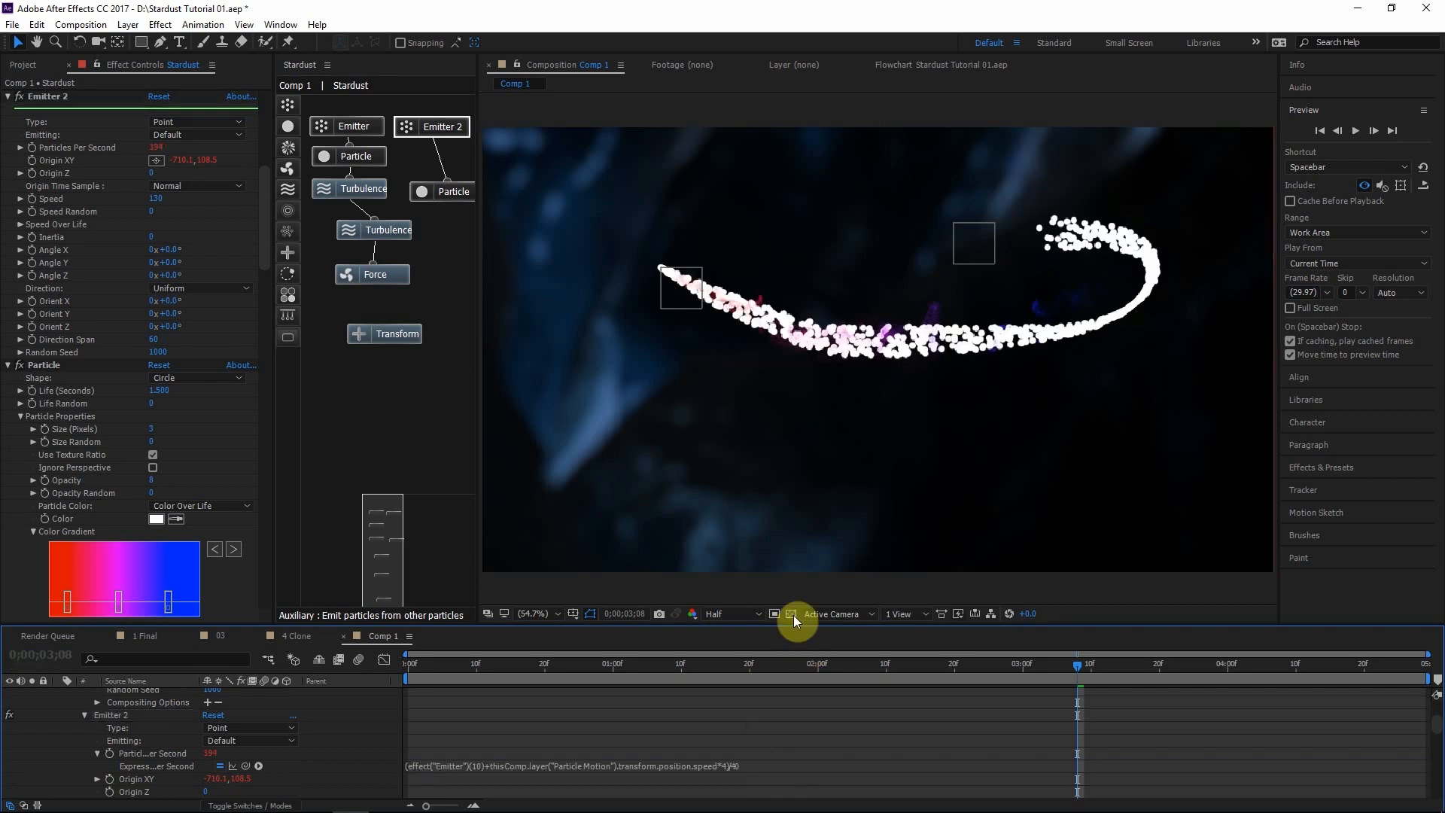
Change the divisor in Emitter 2's Particles Per Second expression to 50
click(726, 766)
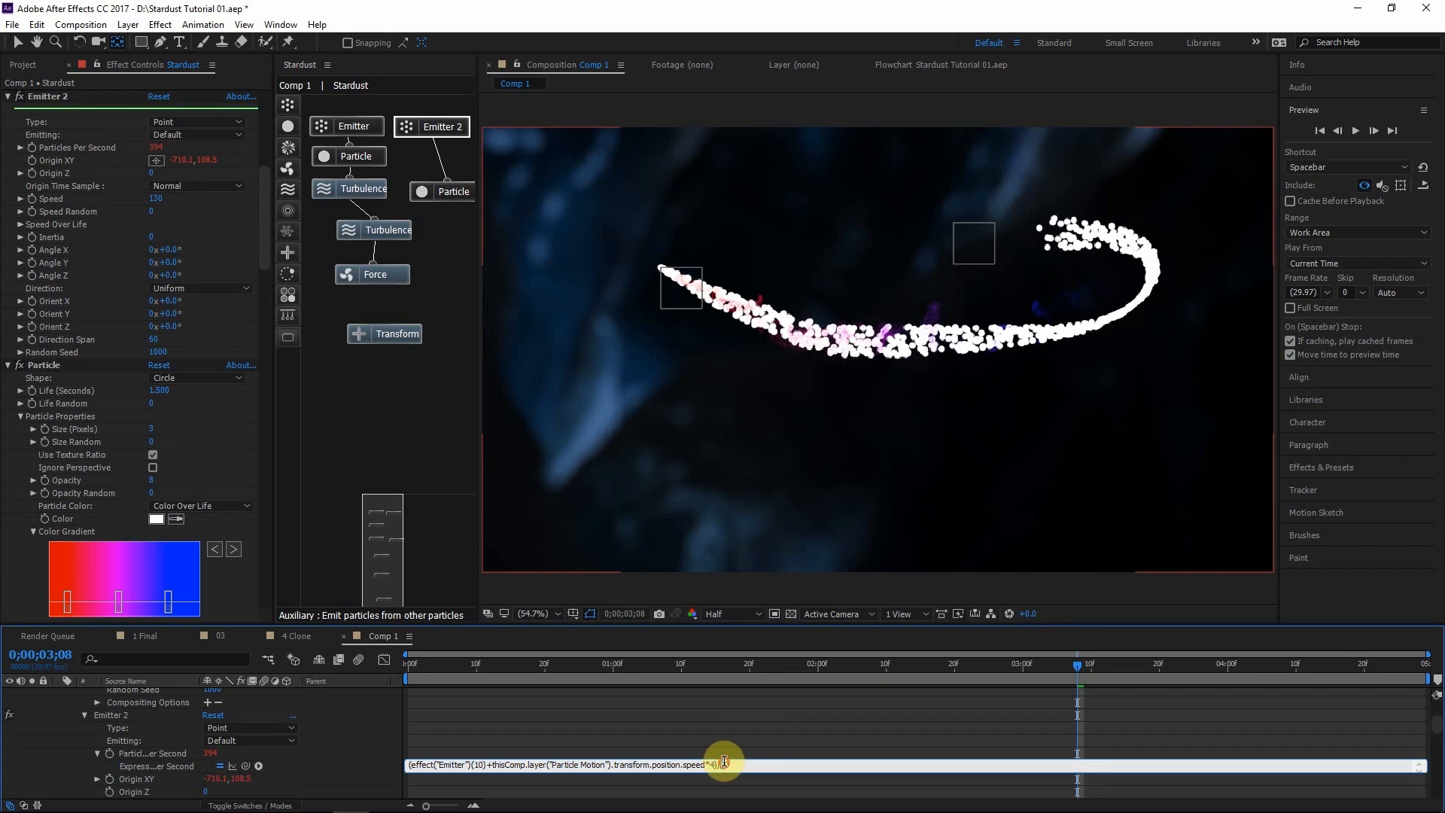
text(50)
click(756, 740)
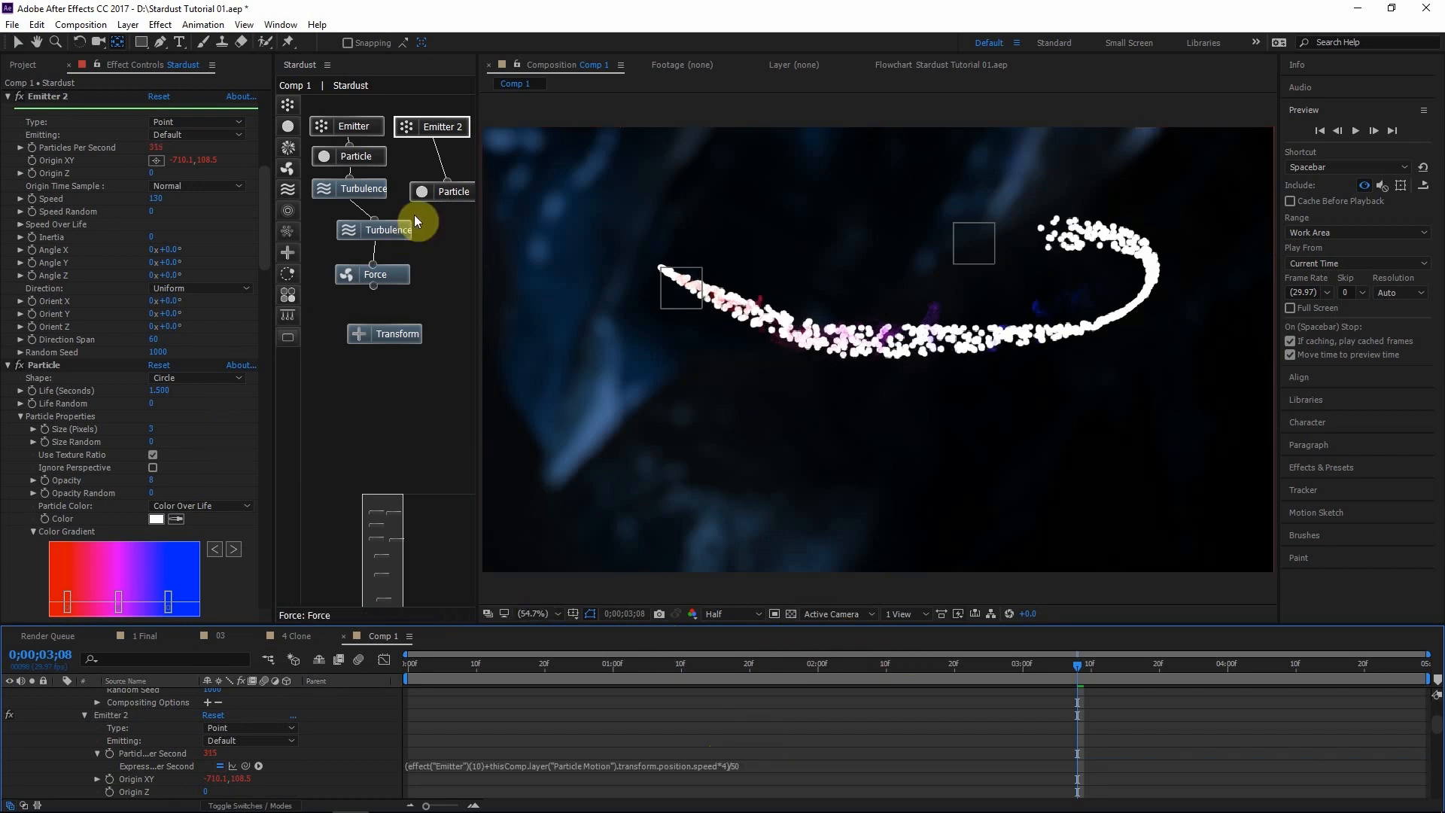
Set the Size of the Particle node under Emitter 2 to 4 pixels and its Size Random to 75
click(460, 193)
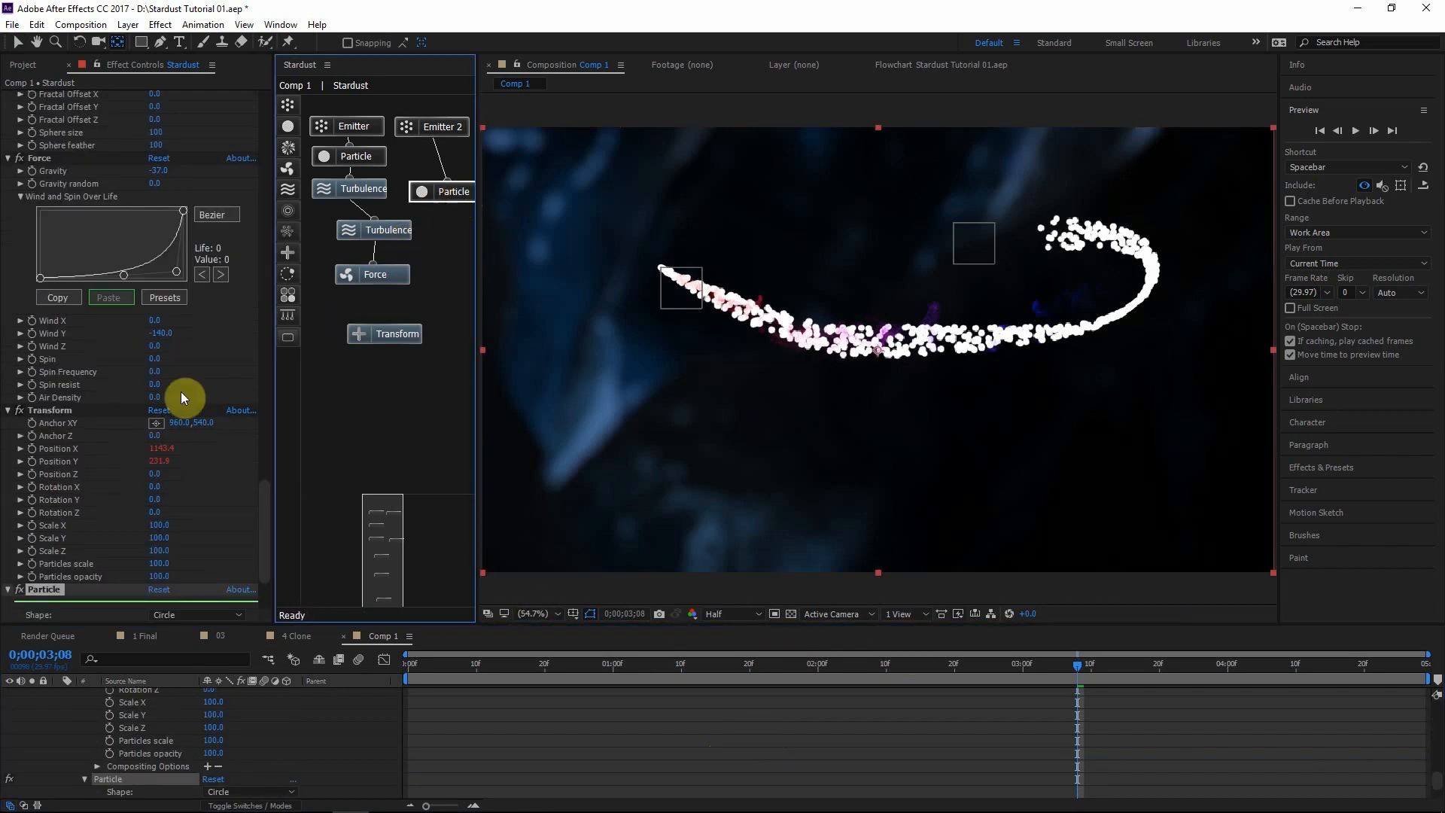
scroll(27, 530, down, 4)
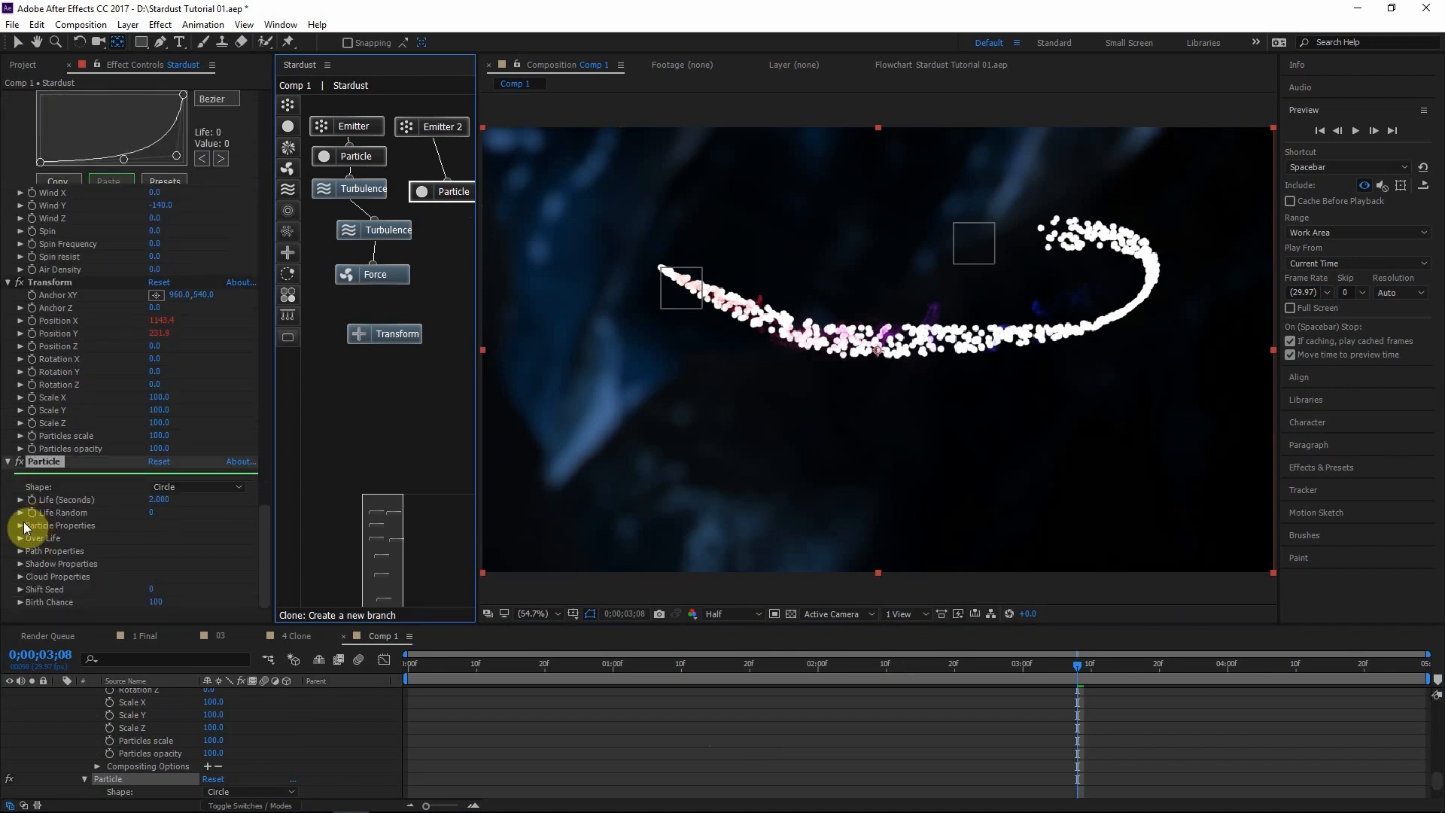
click(20, 526)
scroll(66, 467, down, 3)
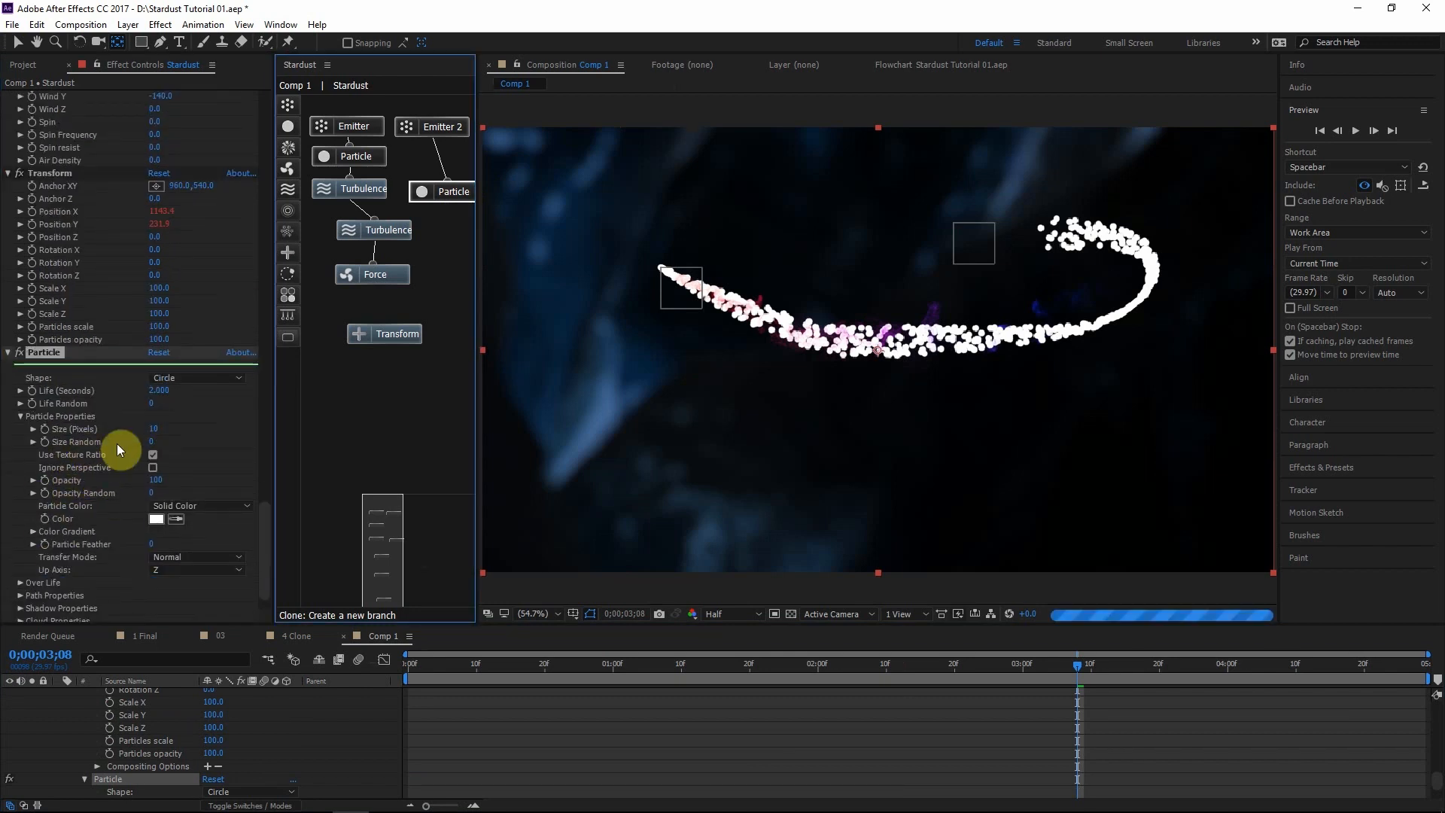
click(155, 429)
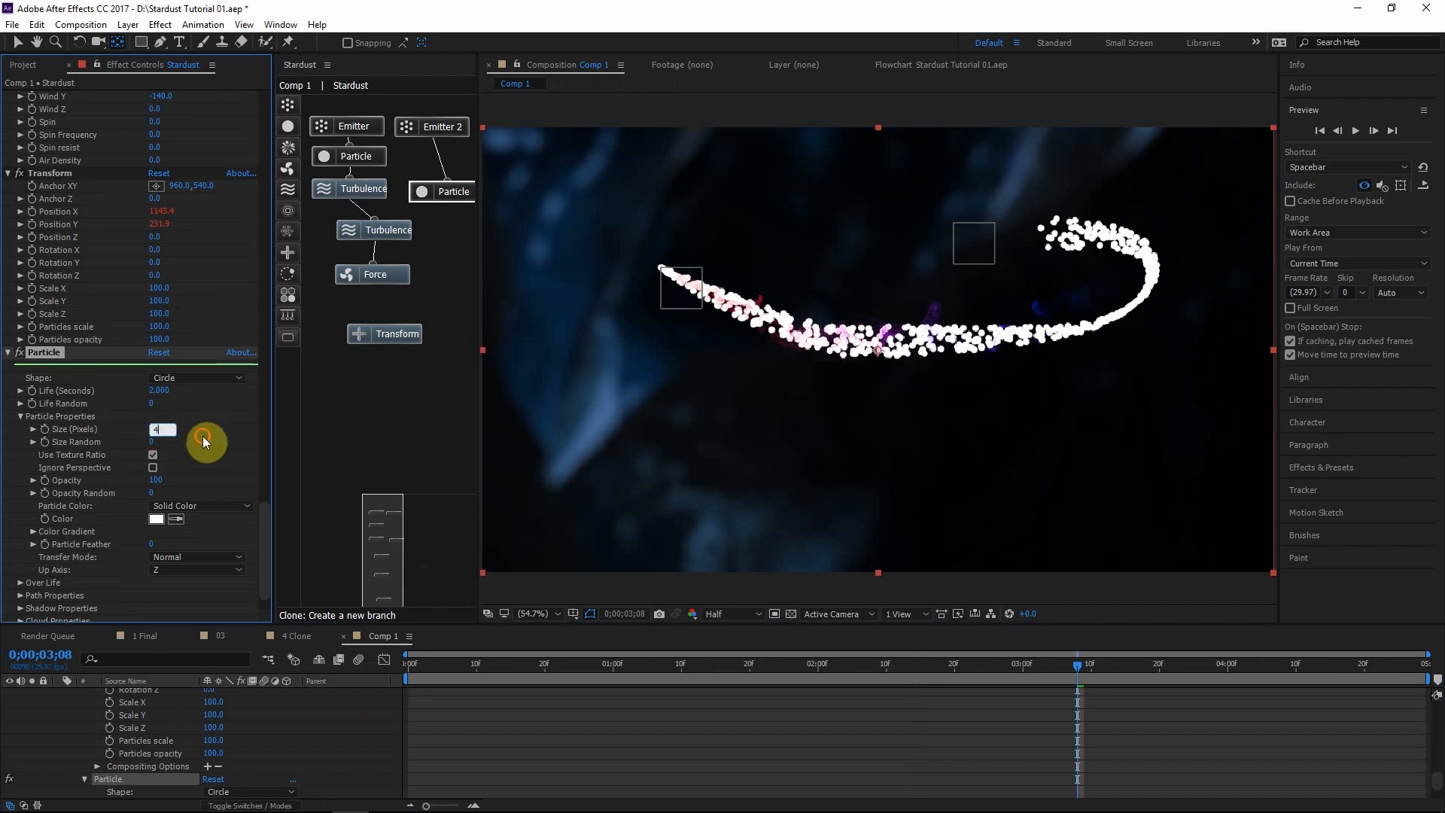
click(151, 442)
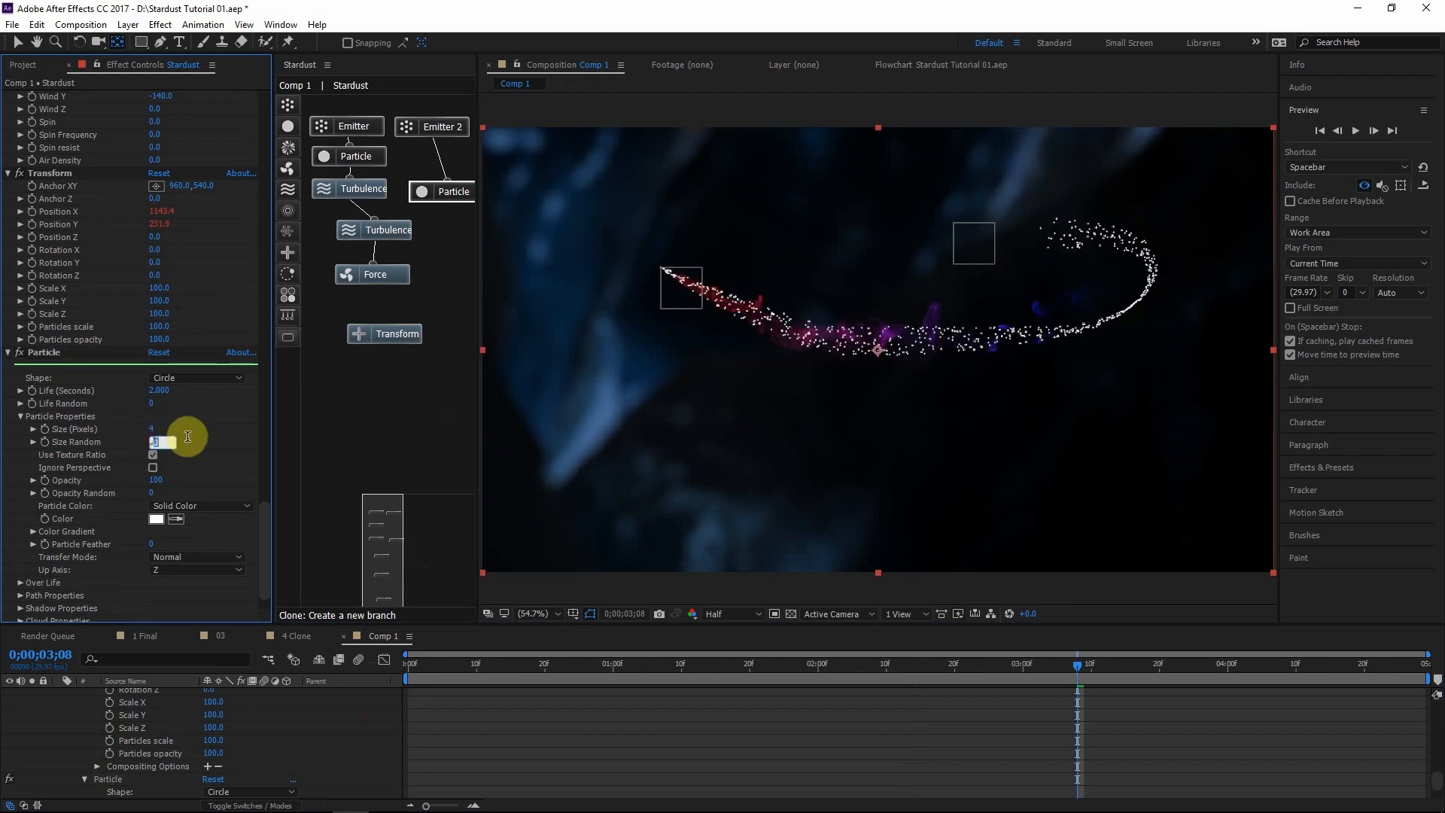
text(75)
key(Return)
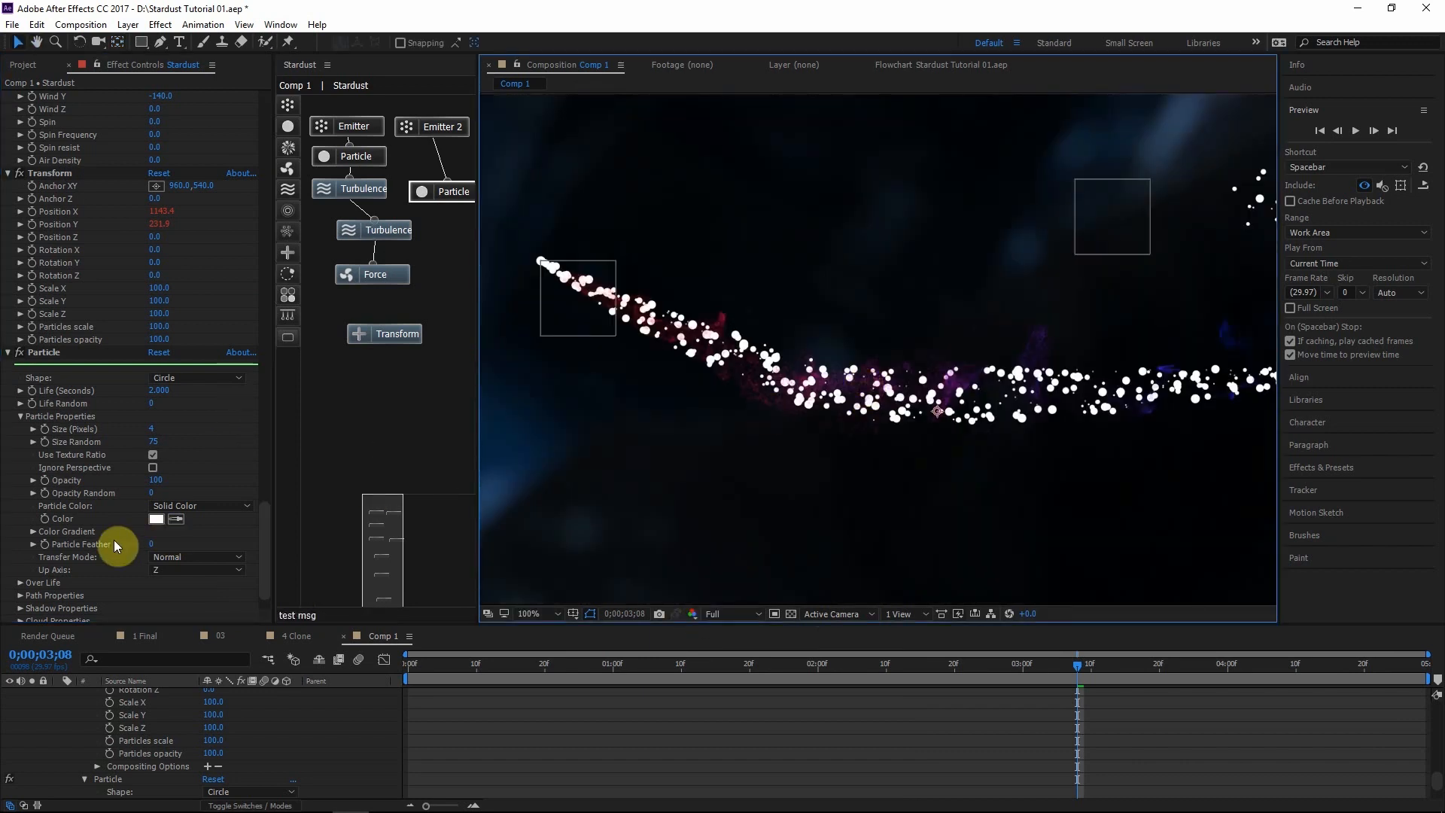
Expand the Over Life properties of the Particle node under Emitter 2
click(21, 583)
scroll(23, 557, down, 2)
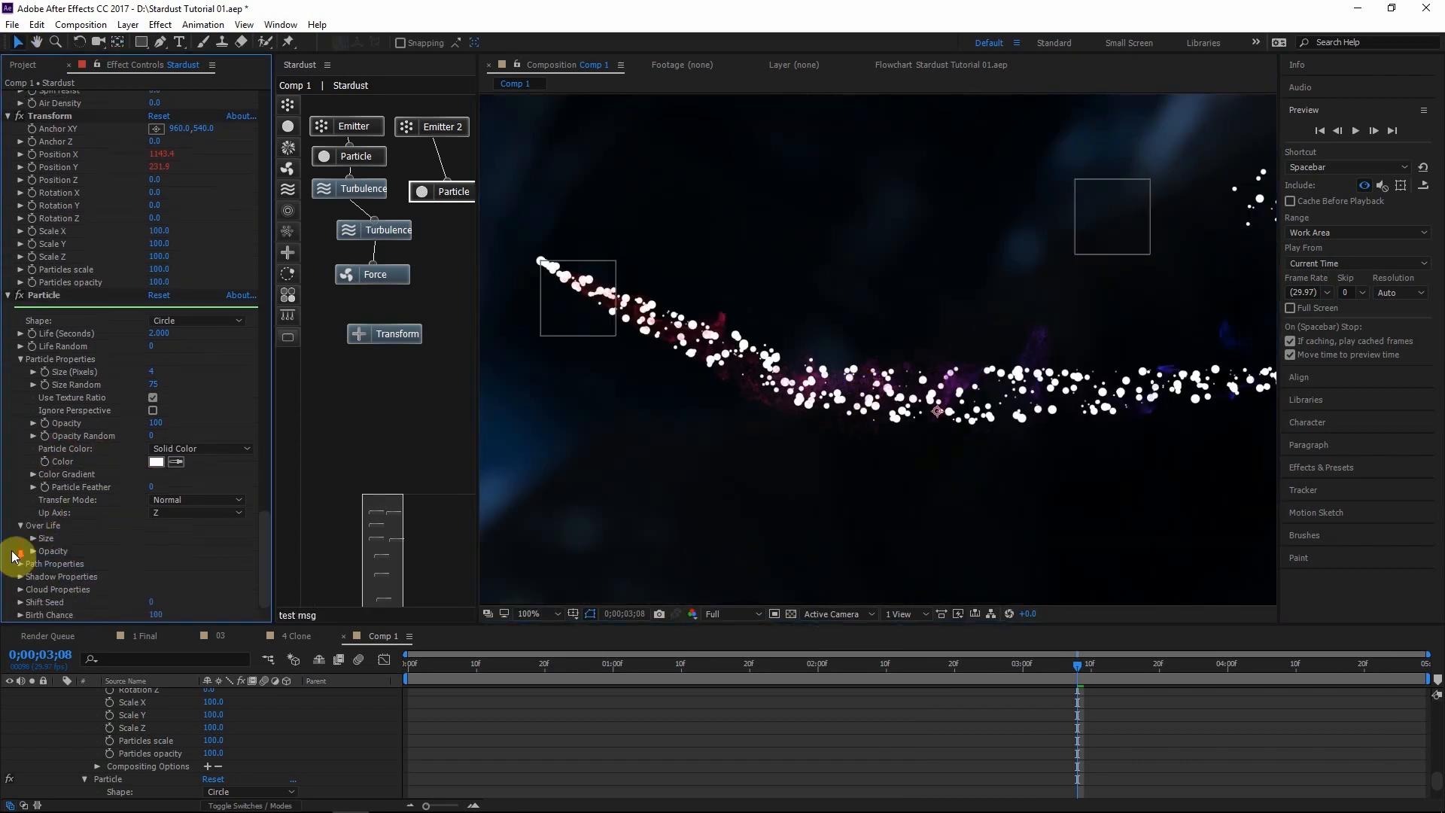
Shape the Size over life of Emitter 2's particle as a Bezier arc rising from zero, peaking early and falling back to zero
click(35, 538)
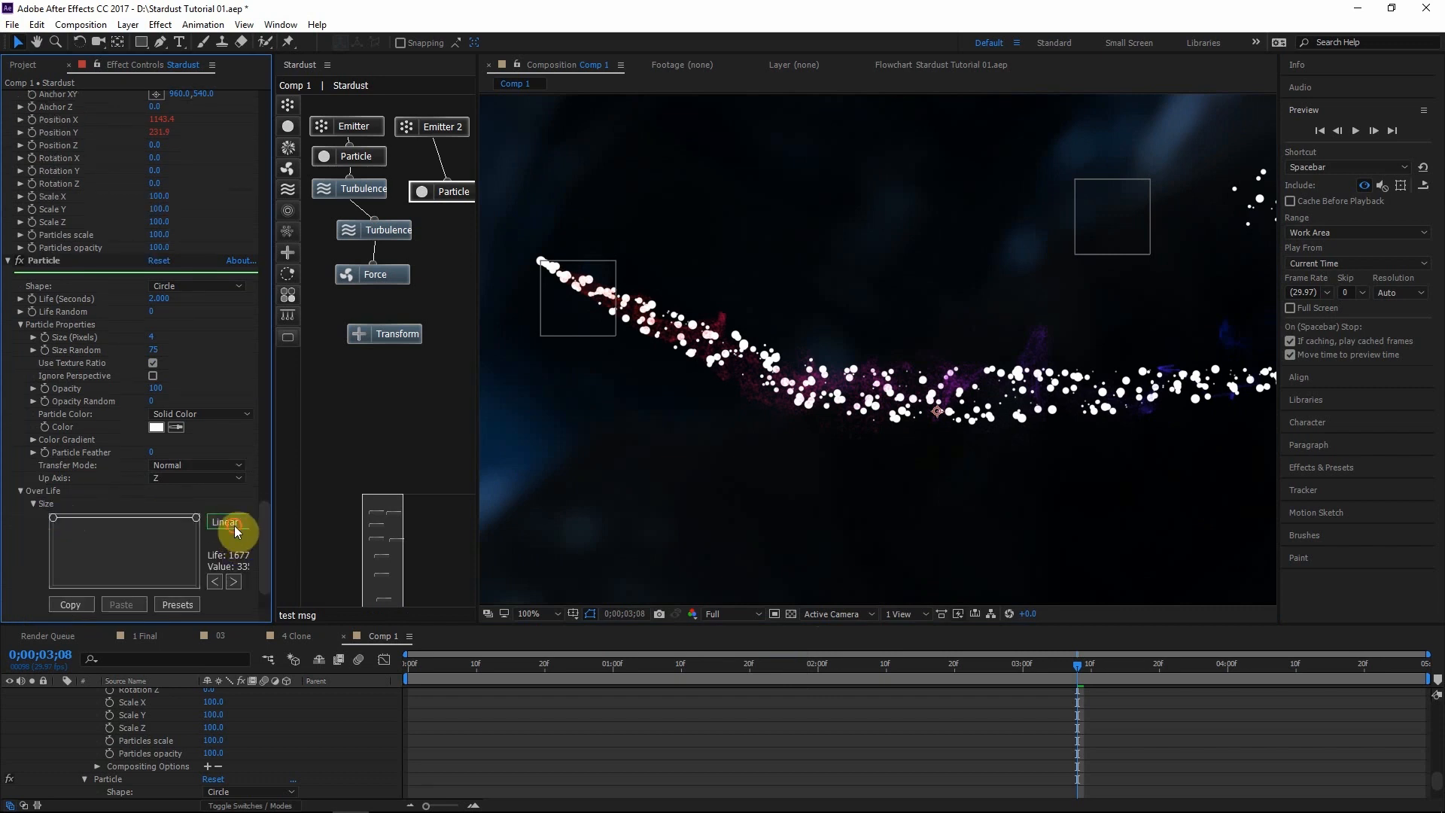
click(233, 525)
drag(43, 587, 99, 519)
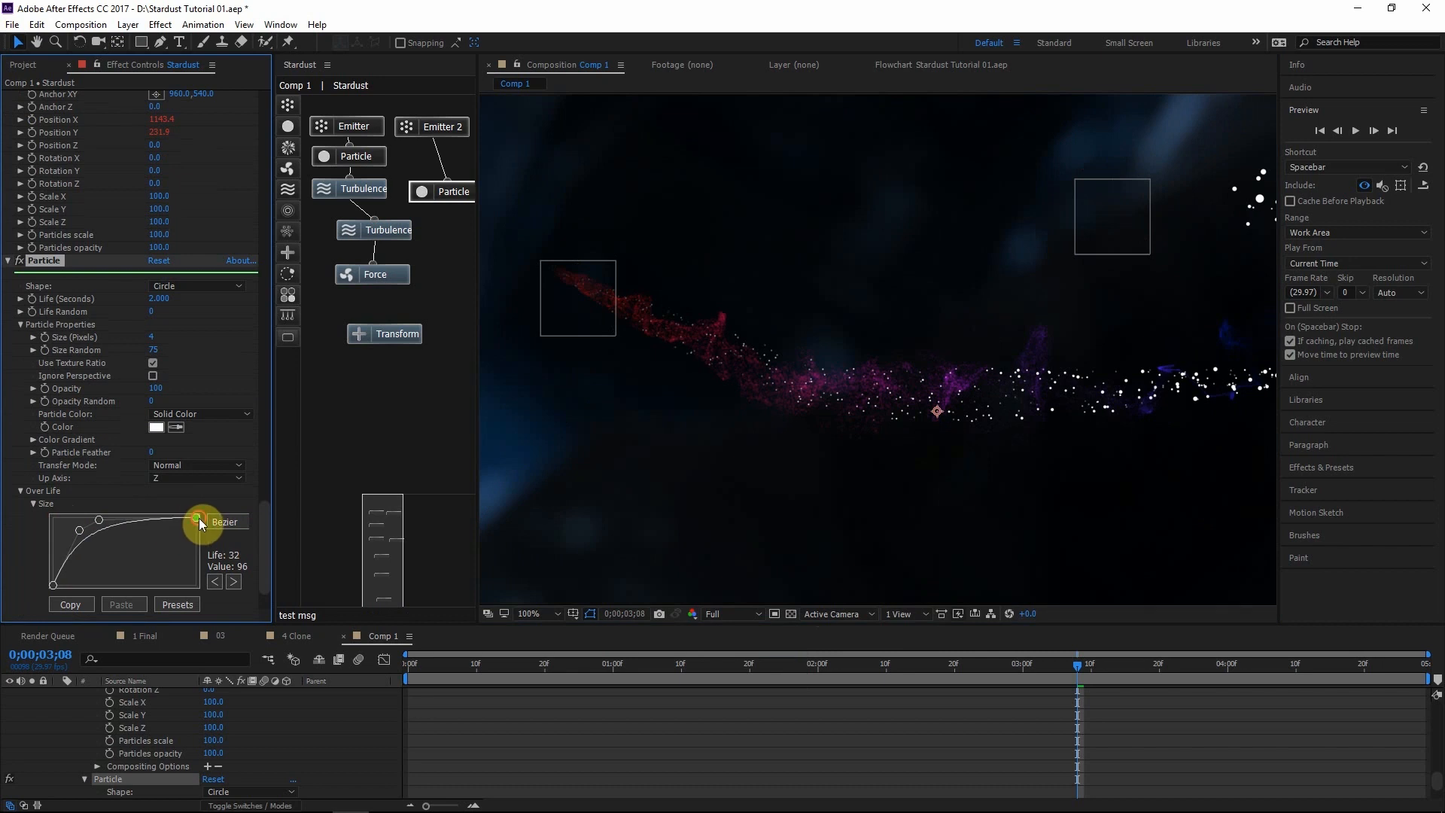
drag(197, 517, 197, 586)
scroll(784, 429, down, 2)
drag(652, 457, 647, 455)
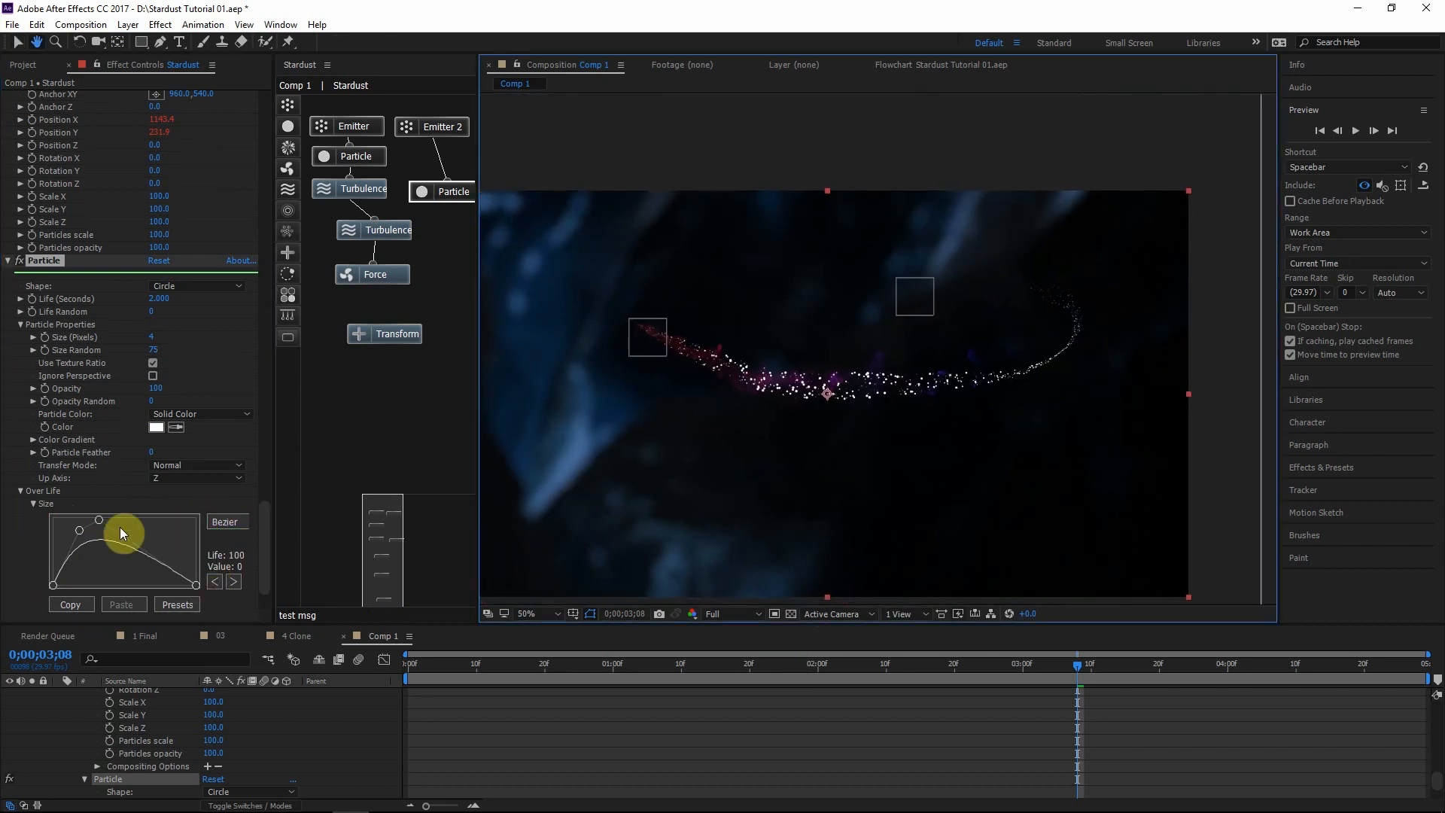
drag(79, 530, 106, 512)
scroll(716, 417, up, 2)
scroll(725, 421, down, 2)
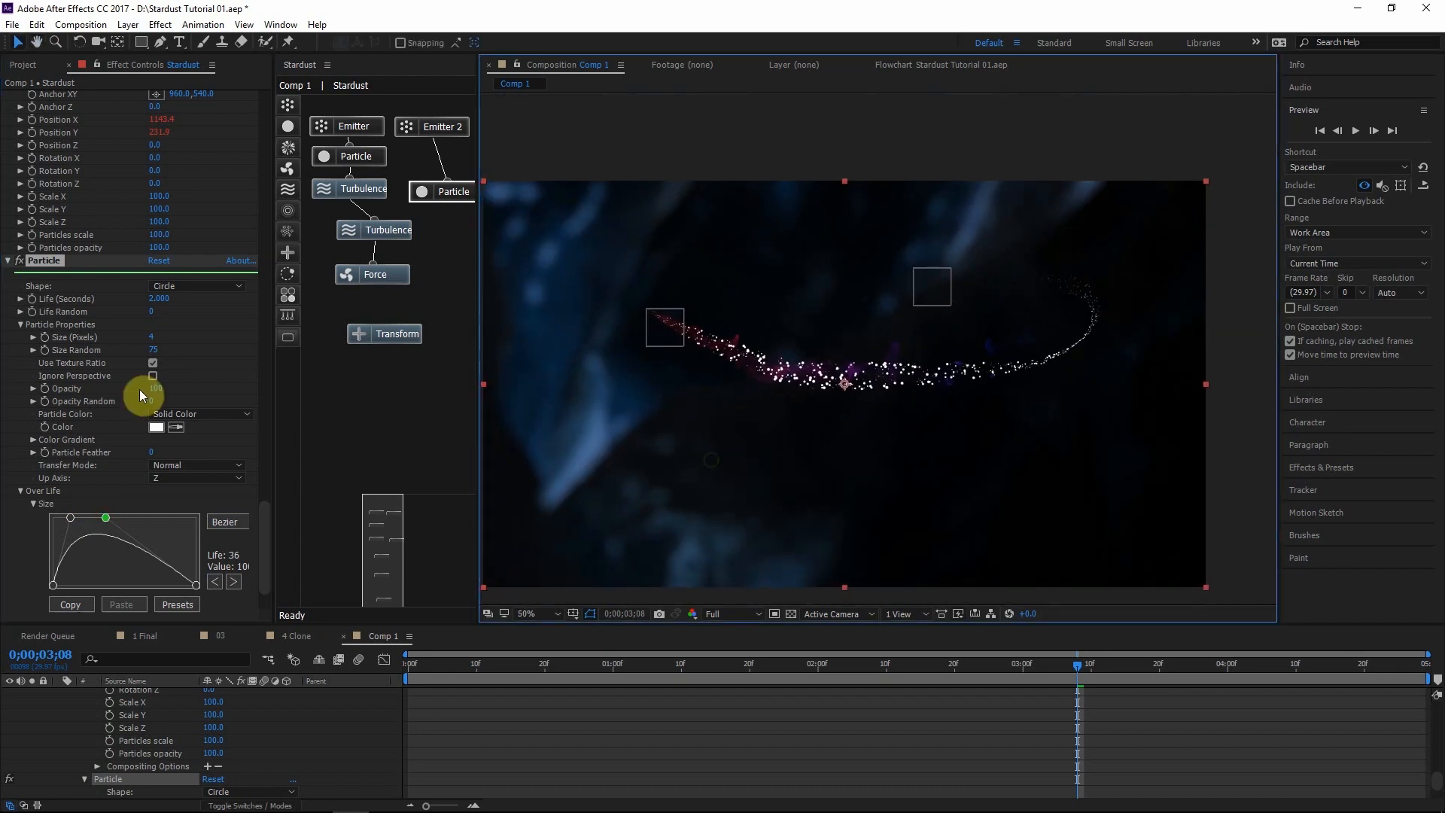
Set the life of Emitter 2's particle to 1.5 seconds
click(163, 301)
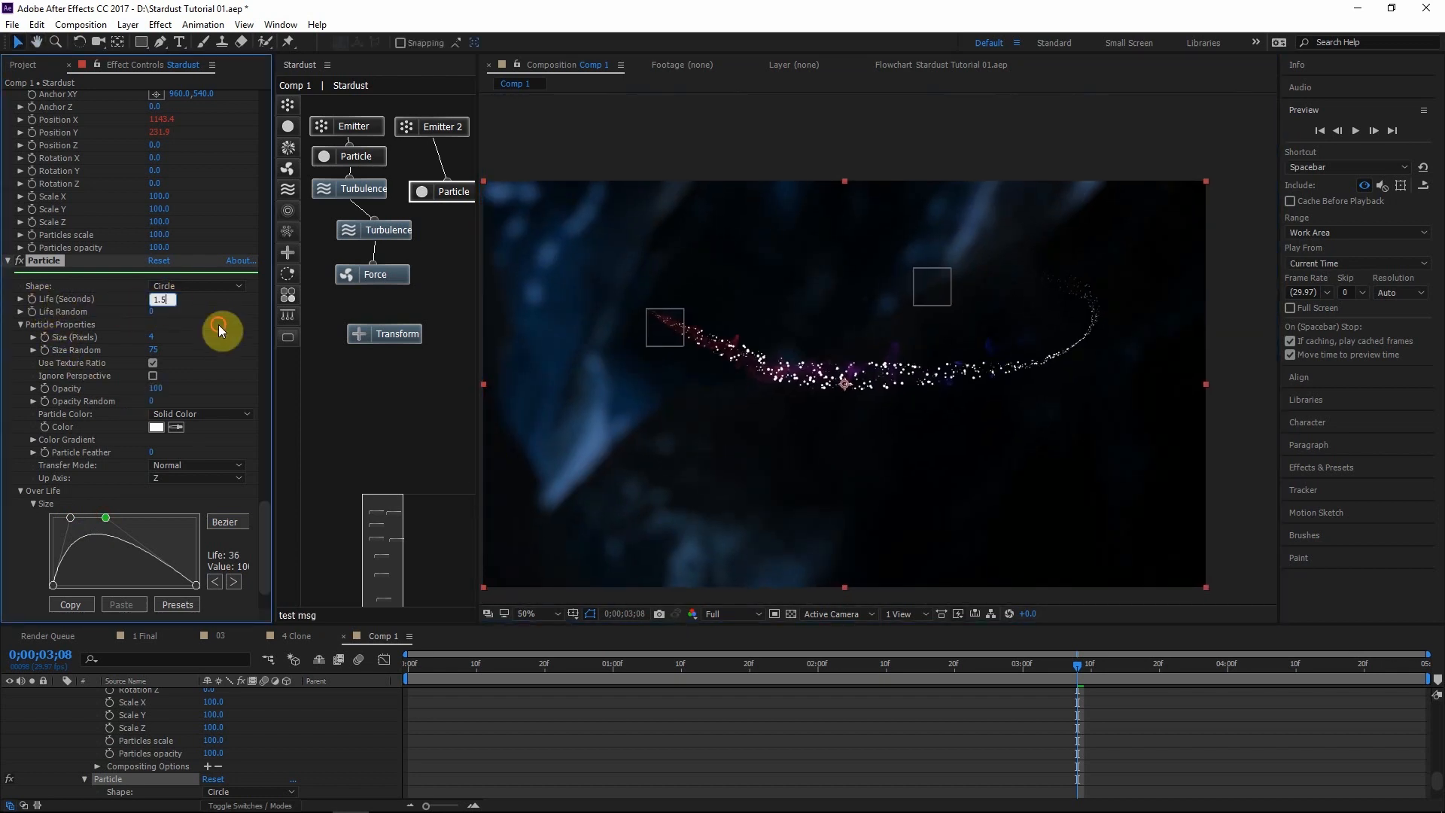
text(1.5)
key(Return)
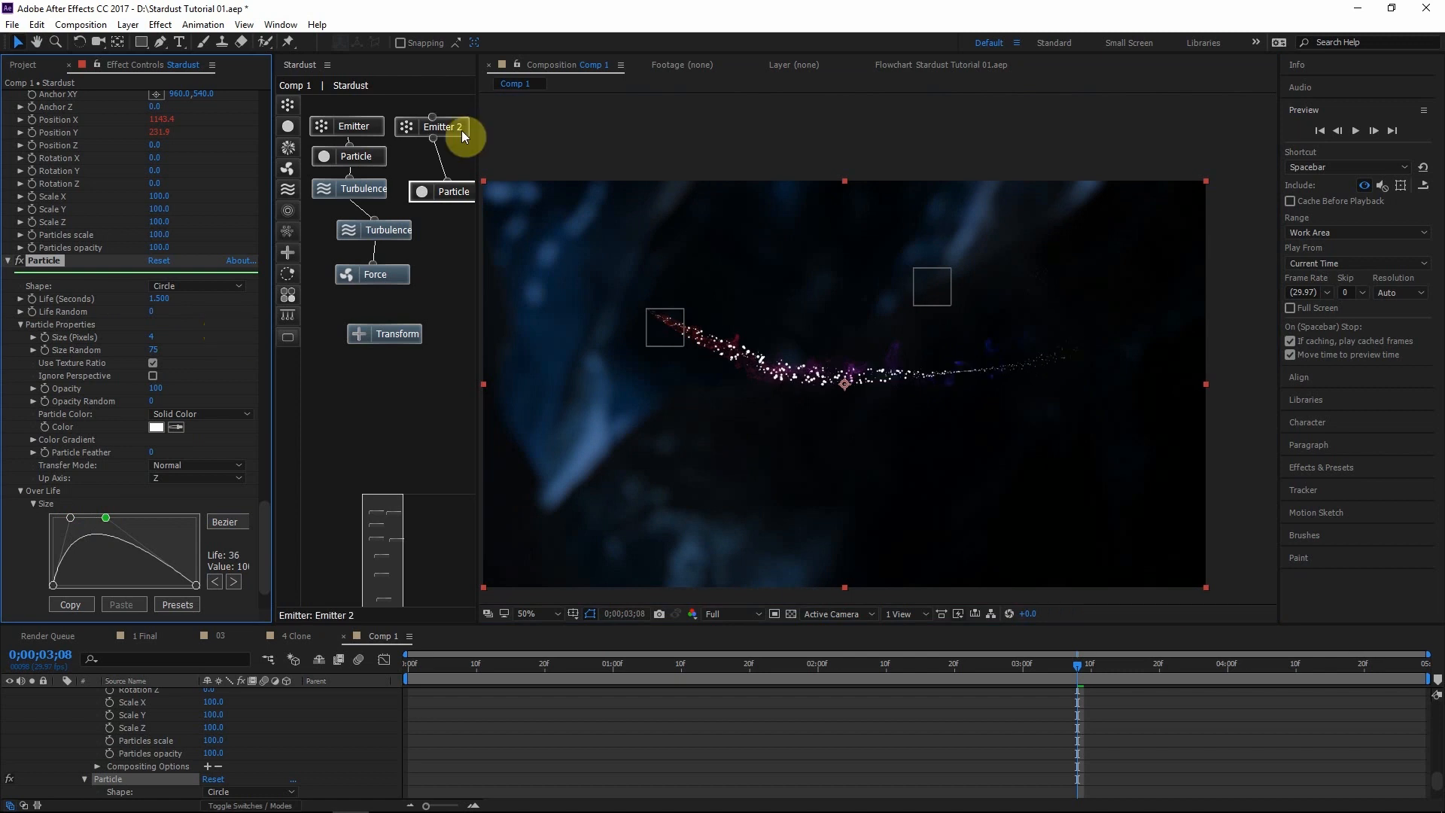
Make Emitter 2's Speed Over Life curve linear, ending at a value of 68 at life 100
click(462, 129)
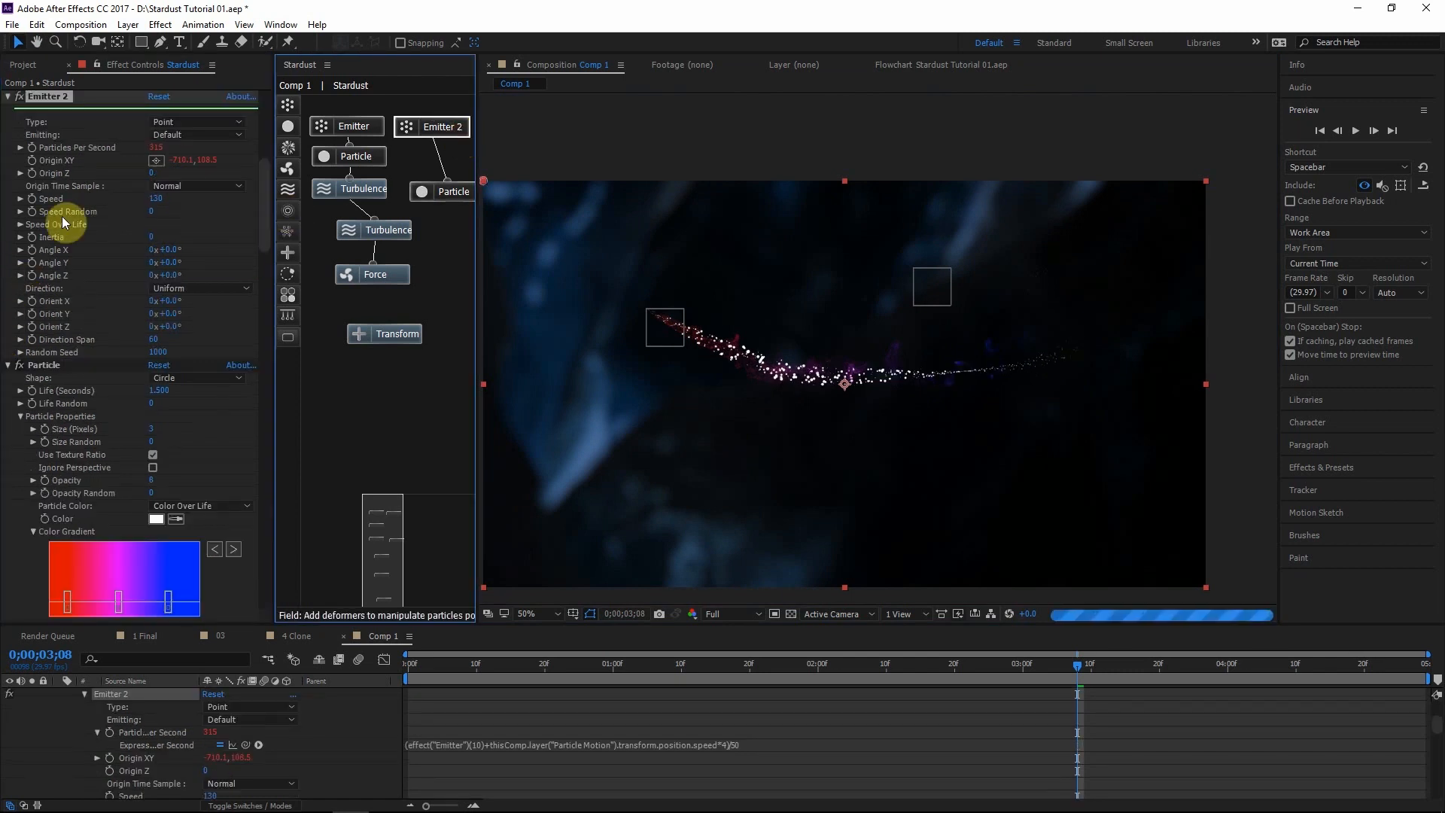
click(21, 225)
drag(90, 262, 413, 264)
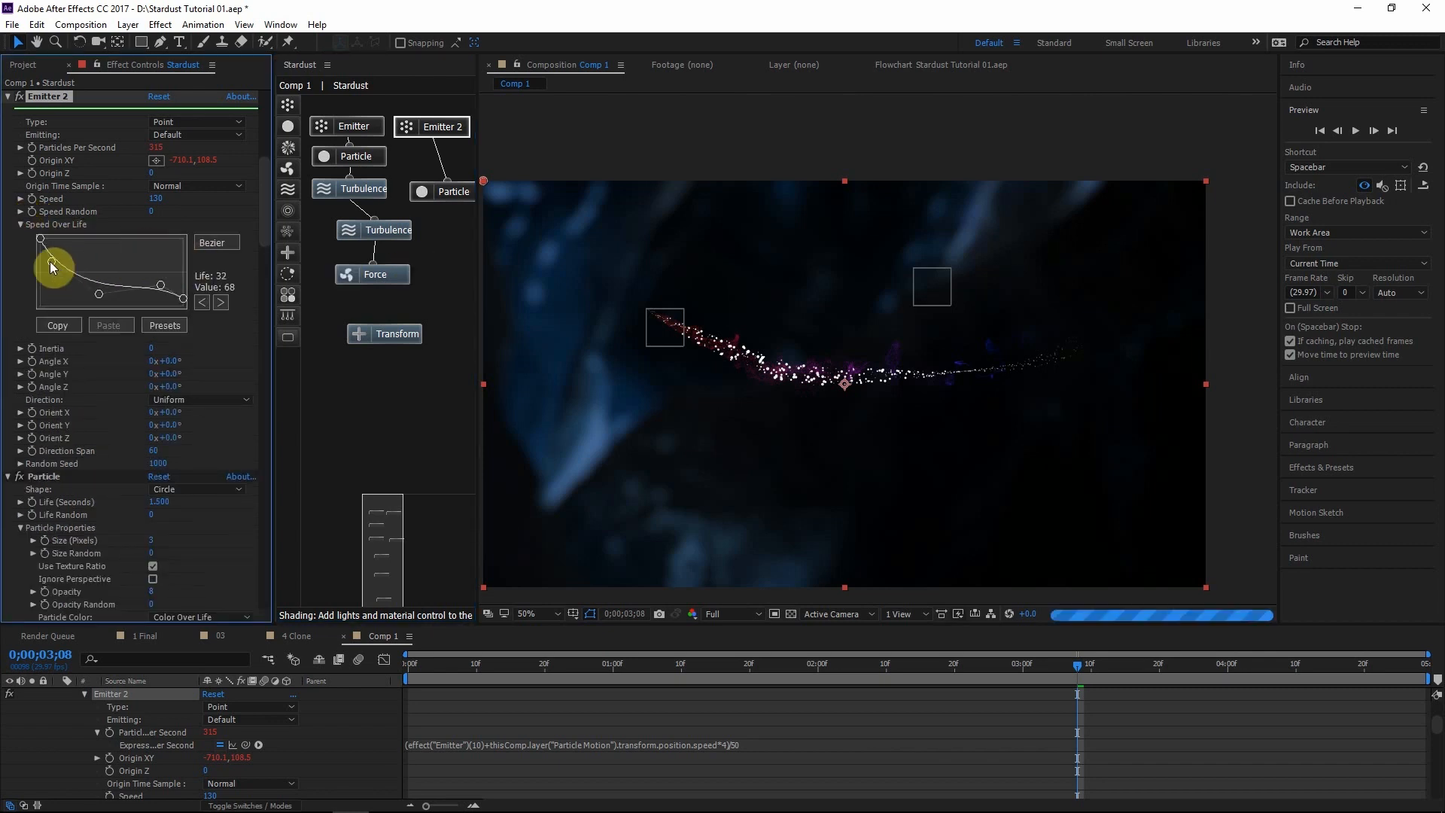
drag(52, 263, 477, 271)
drag(99, 294, 301, 225)
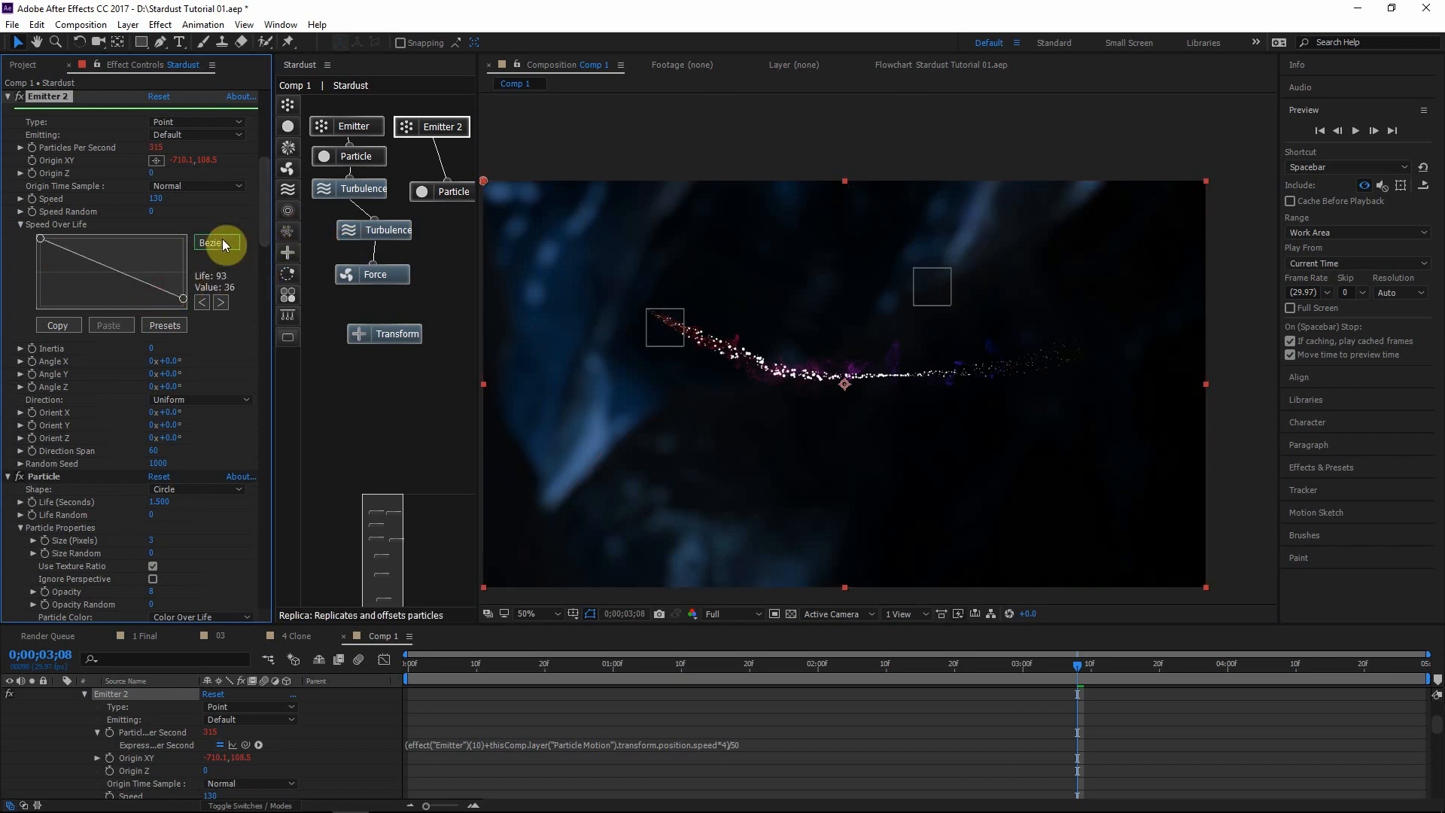
click(214, 248)
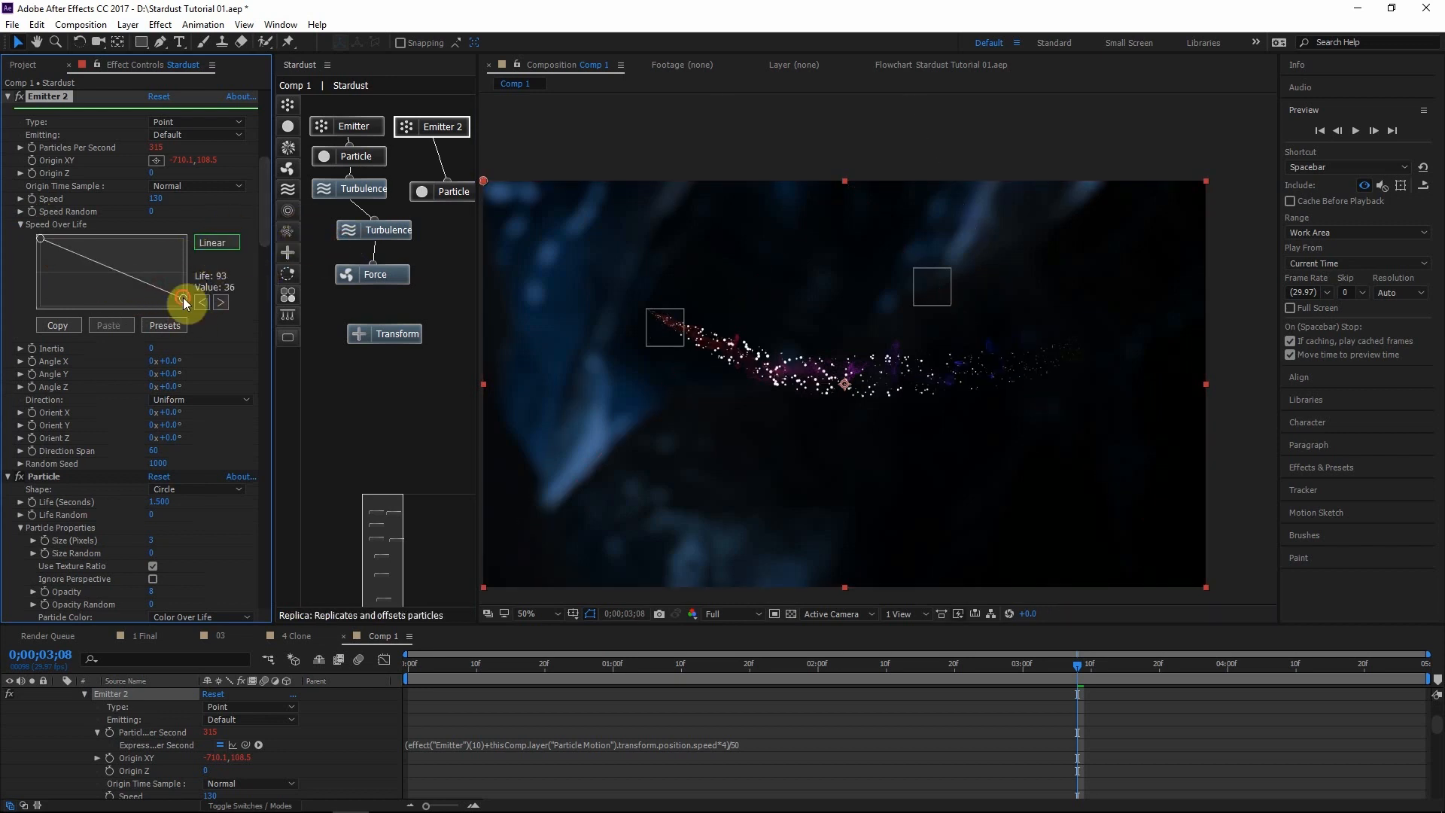
click(211, 246)
drag(206, 261, 206, 257)
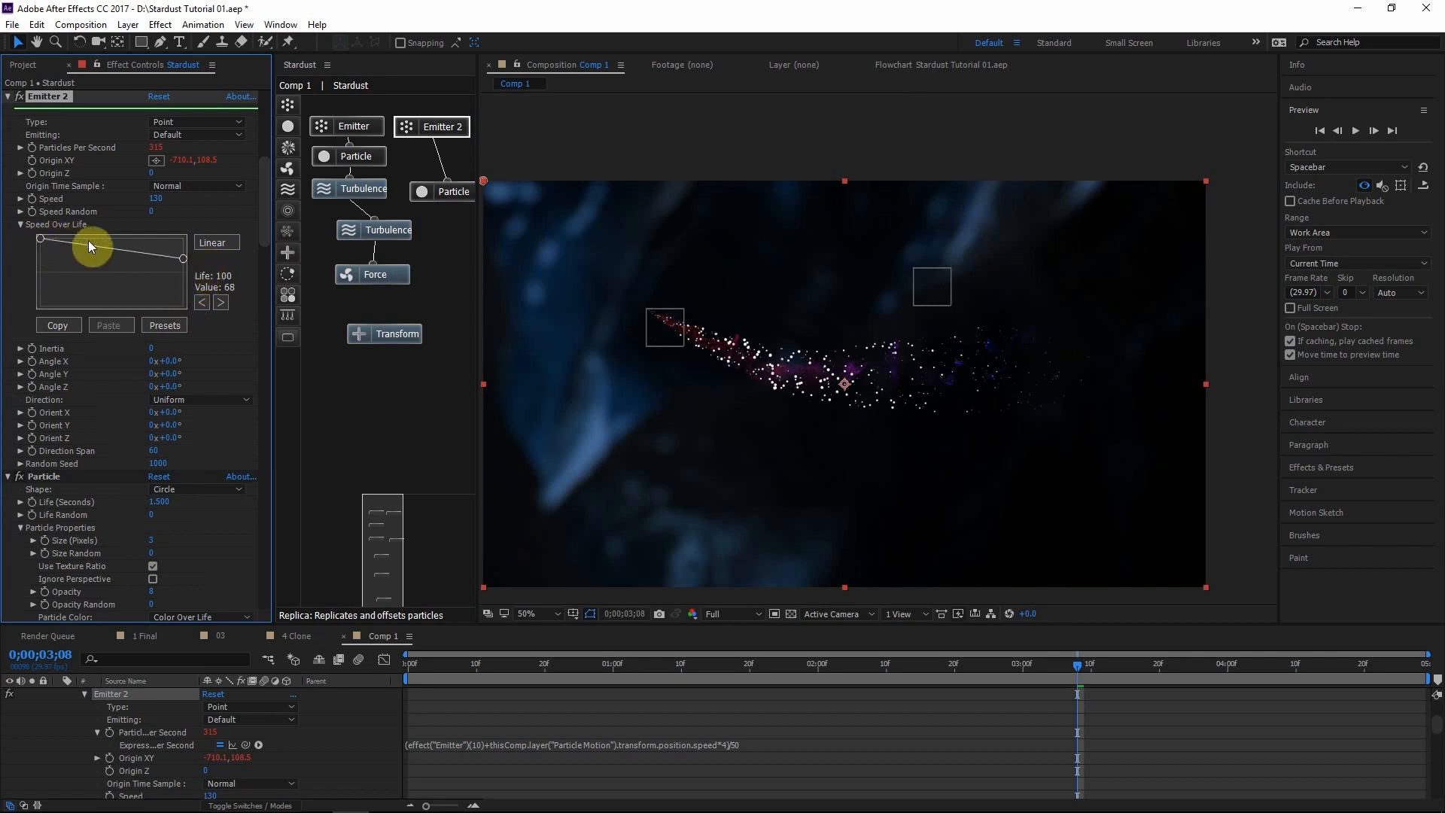
Set Emitter 2's Speed Random to 100 and Speed to 80, then collapse its settings
drag(950, 677, 982, 665)
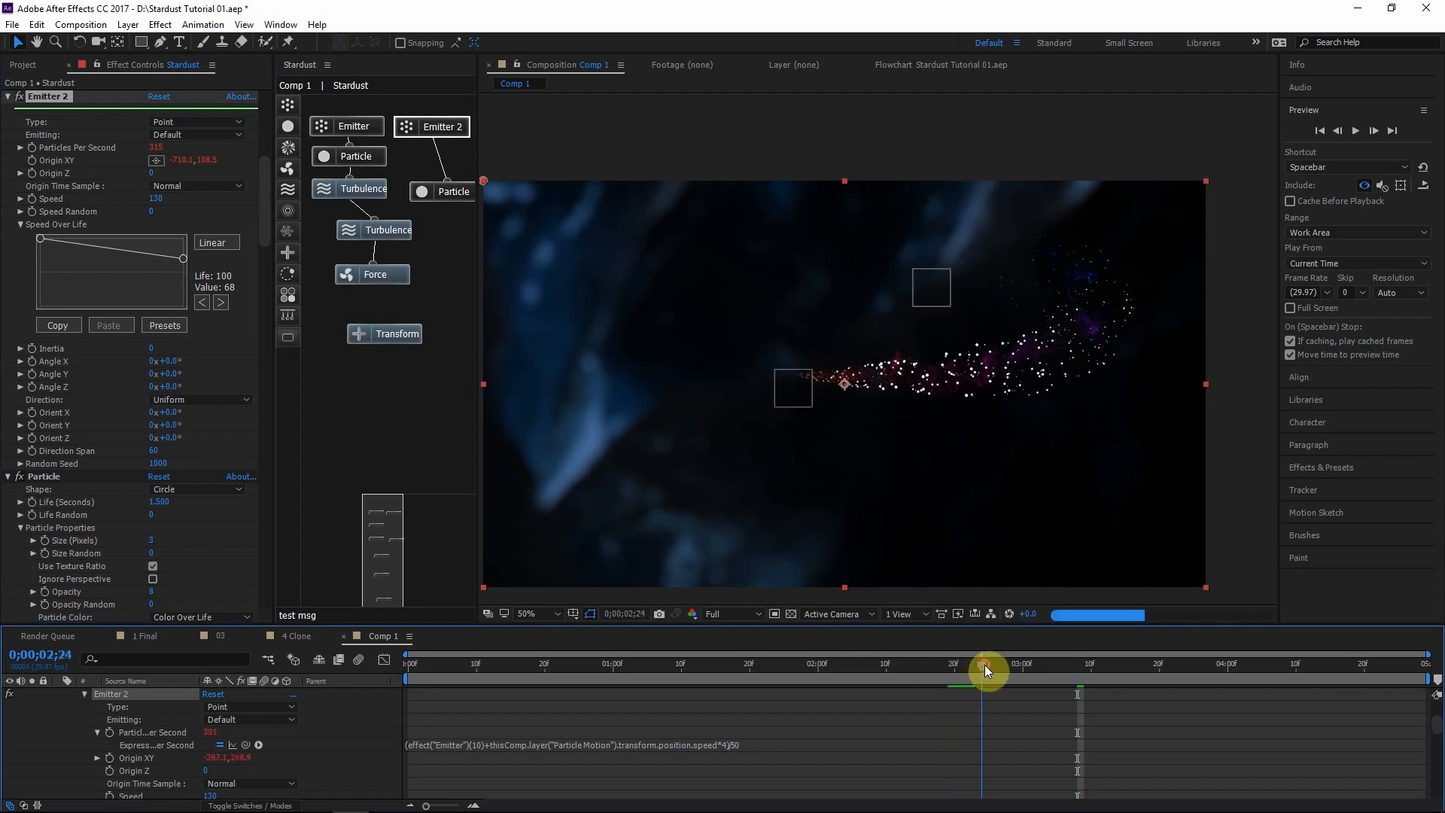
click(153, 213)
text(100)
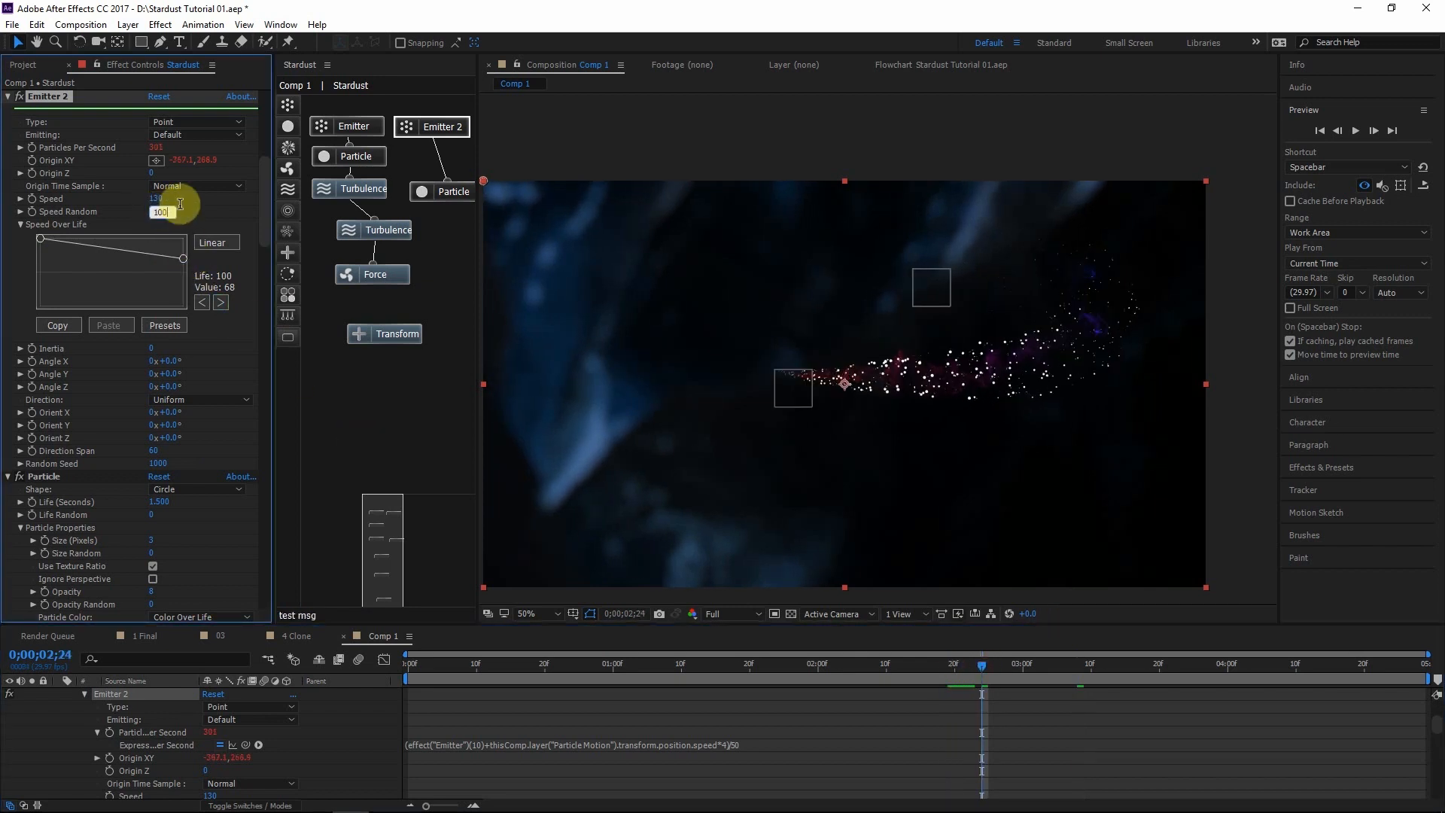
key(Return)
click(969, 675)
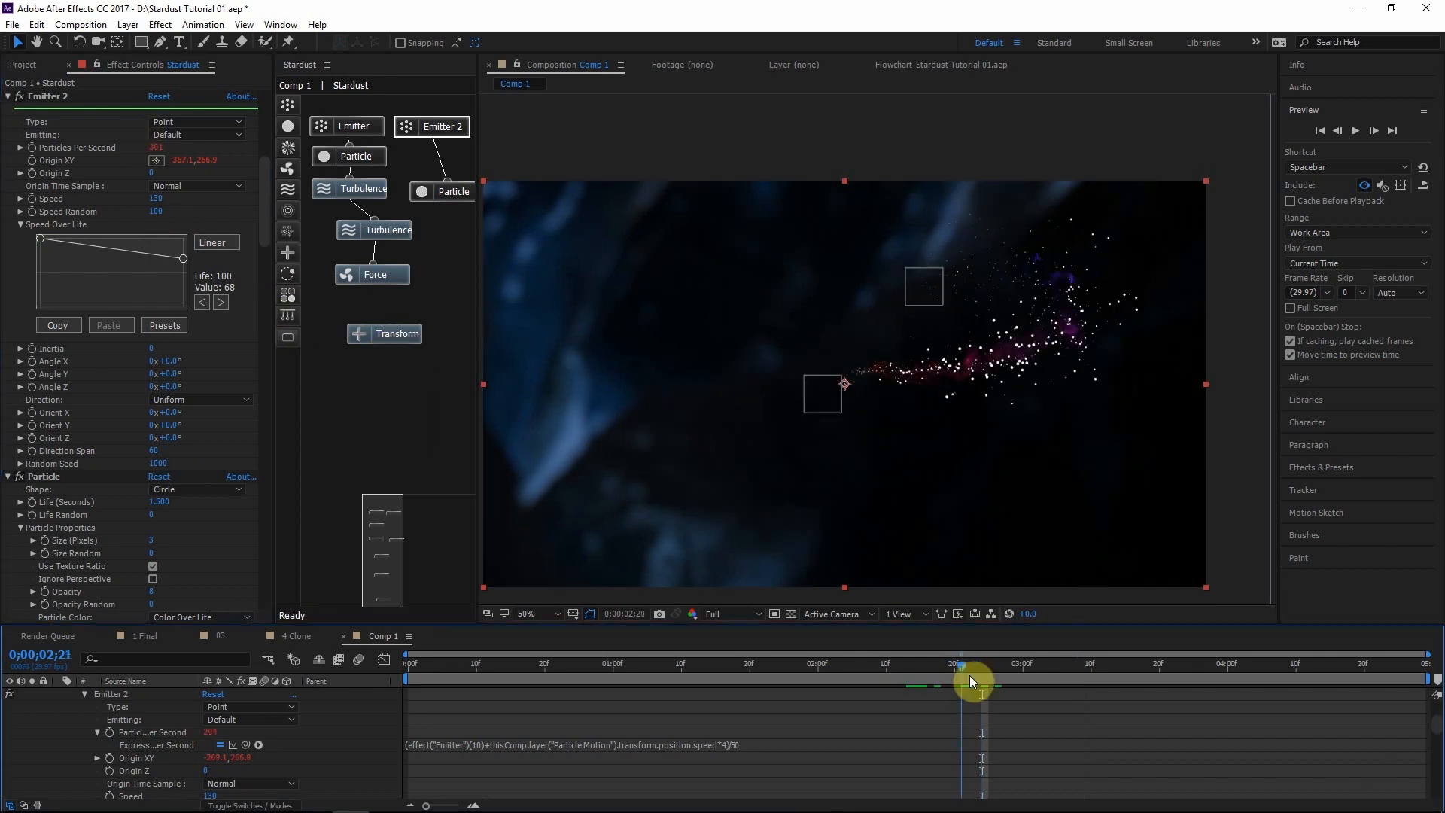
mouse_move(158, 204)
mouse_down()
mouse_move(146, 200)
mouse_move(166, 207)
mouse_up()
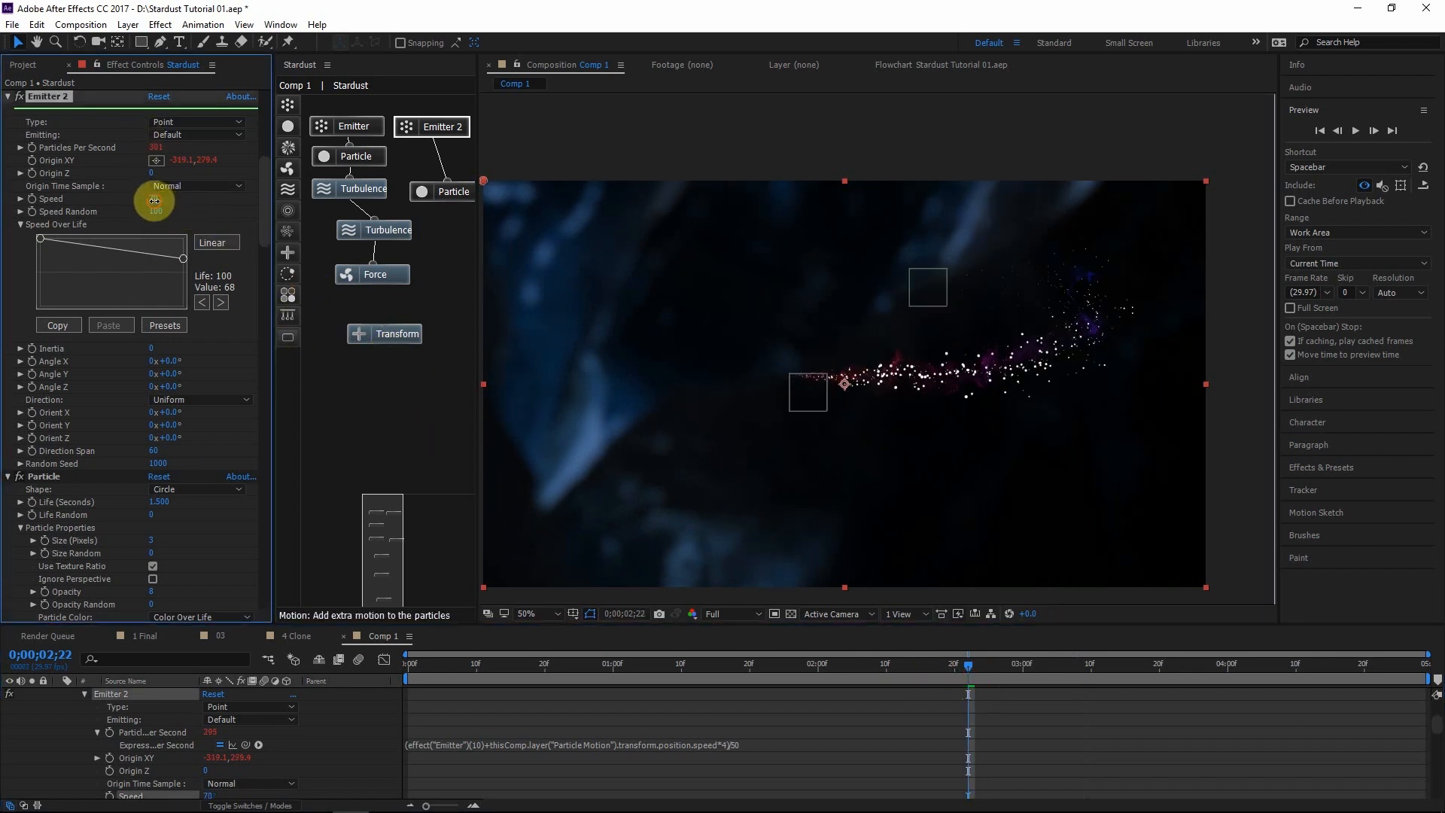
text(80)
click(201, 216)
click(9, 96)
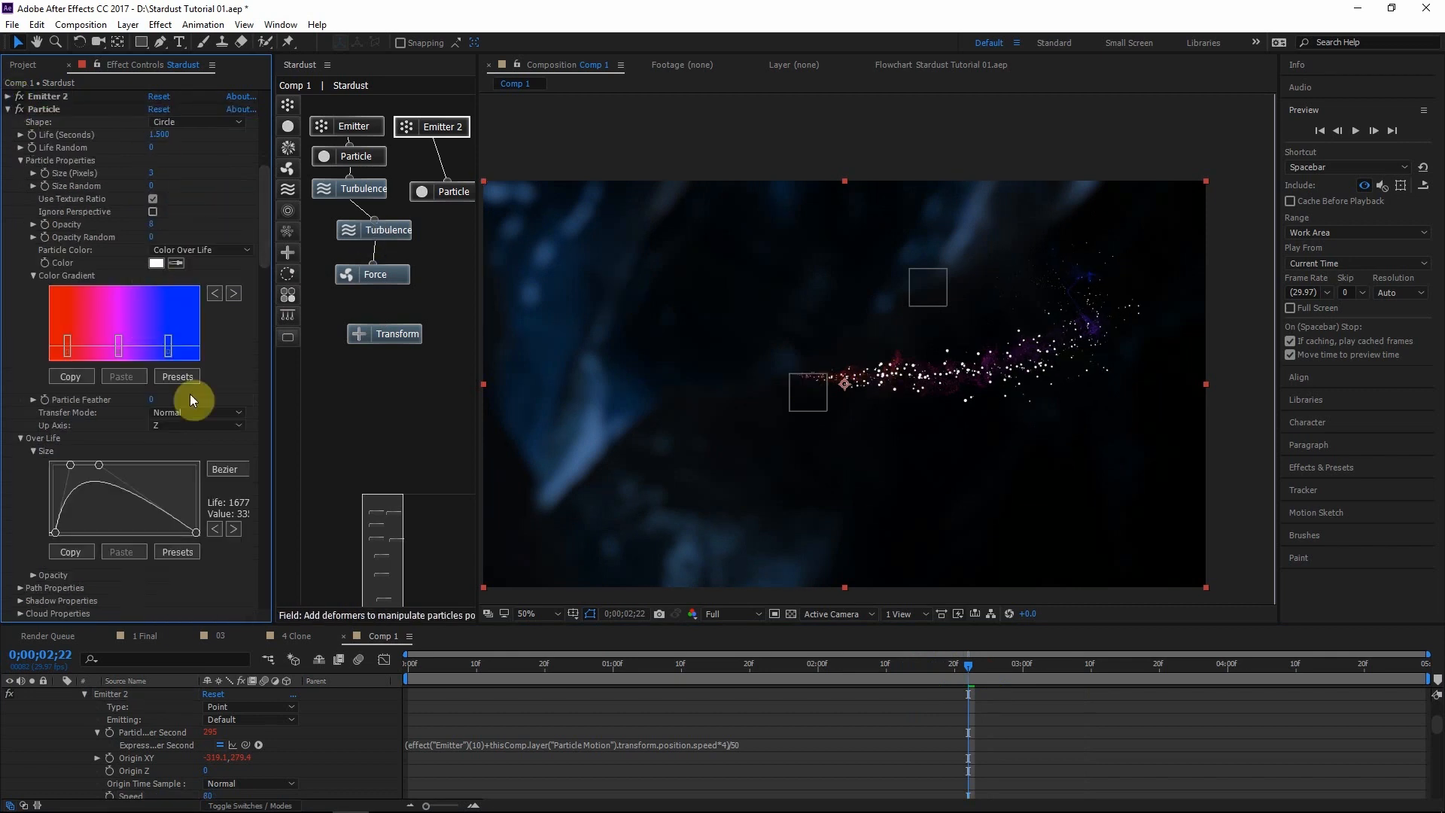
Make room in the node graph and add a Turbulence node connected below Emitter 2's Particle node
click(390, 249)
drag(390, 240, 371, 241)
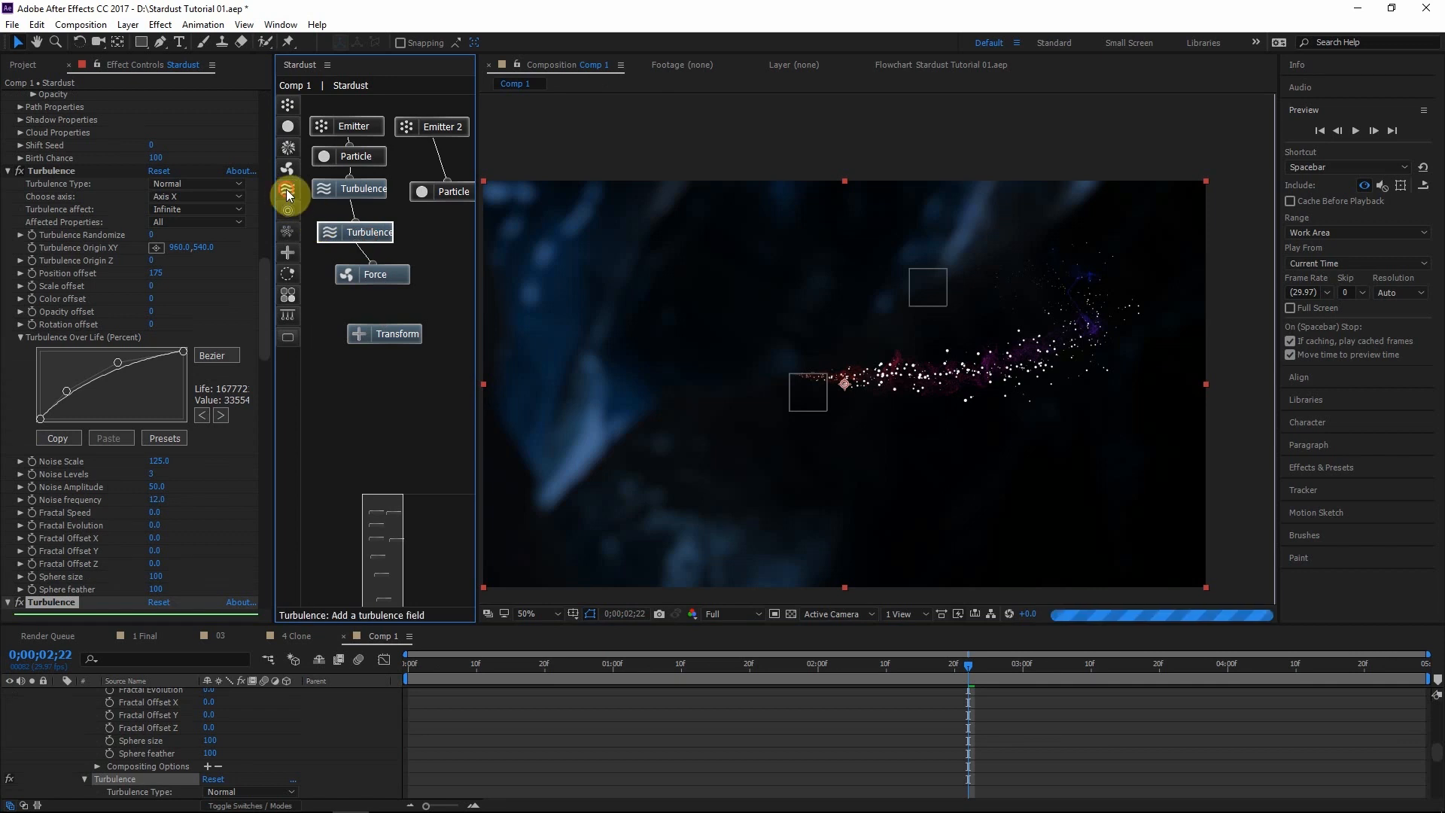
drag(287, 188, 435, 259)
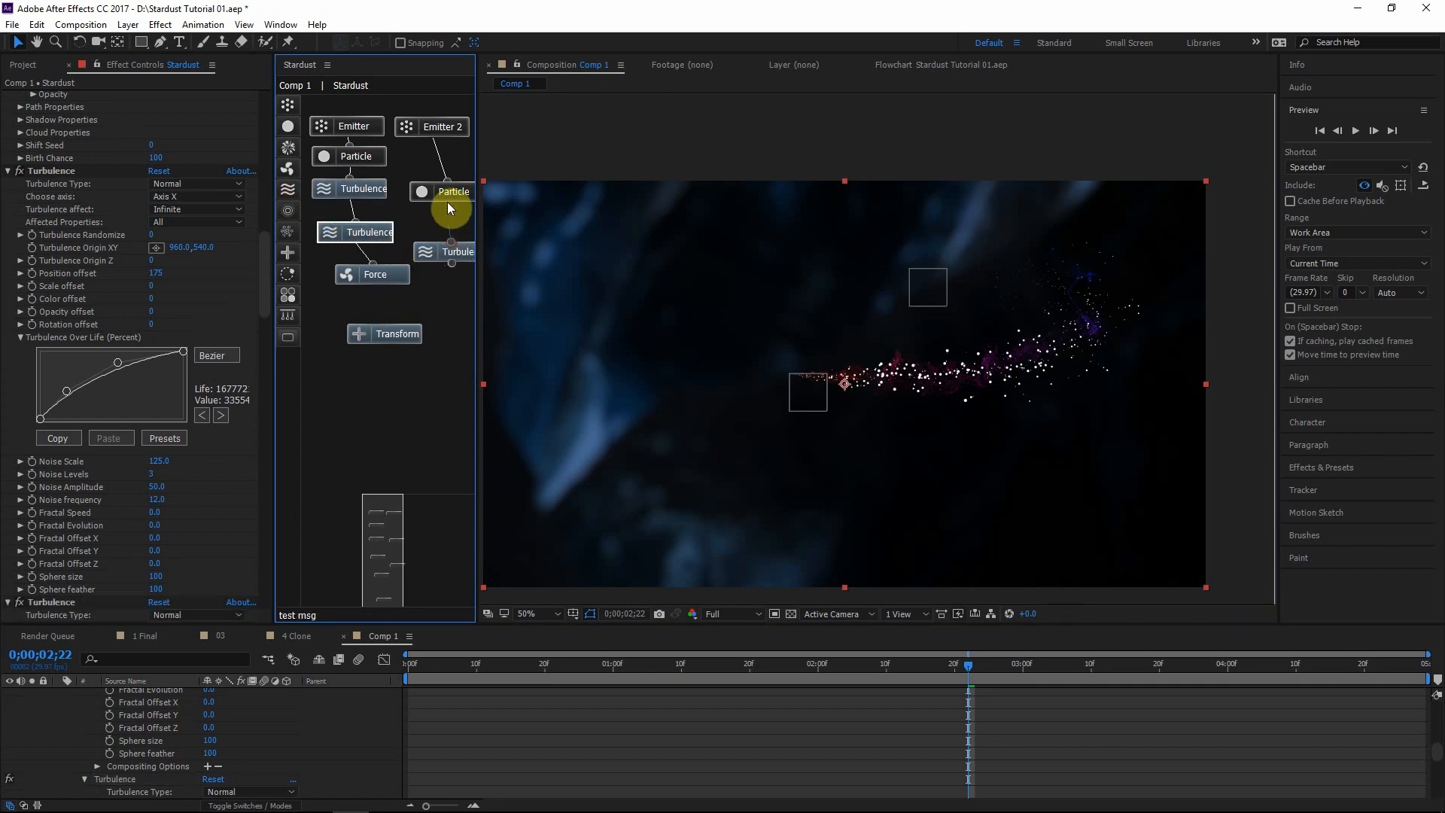
click(459, 256)
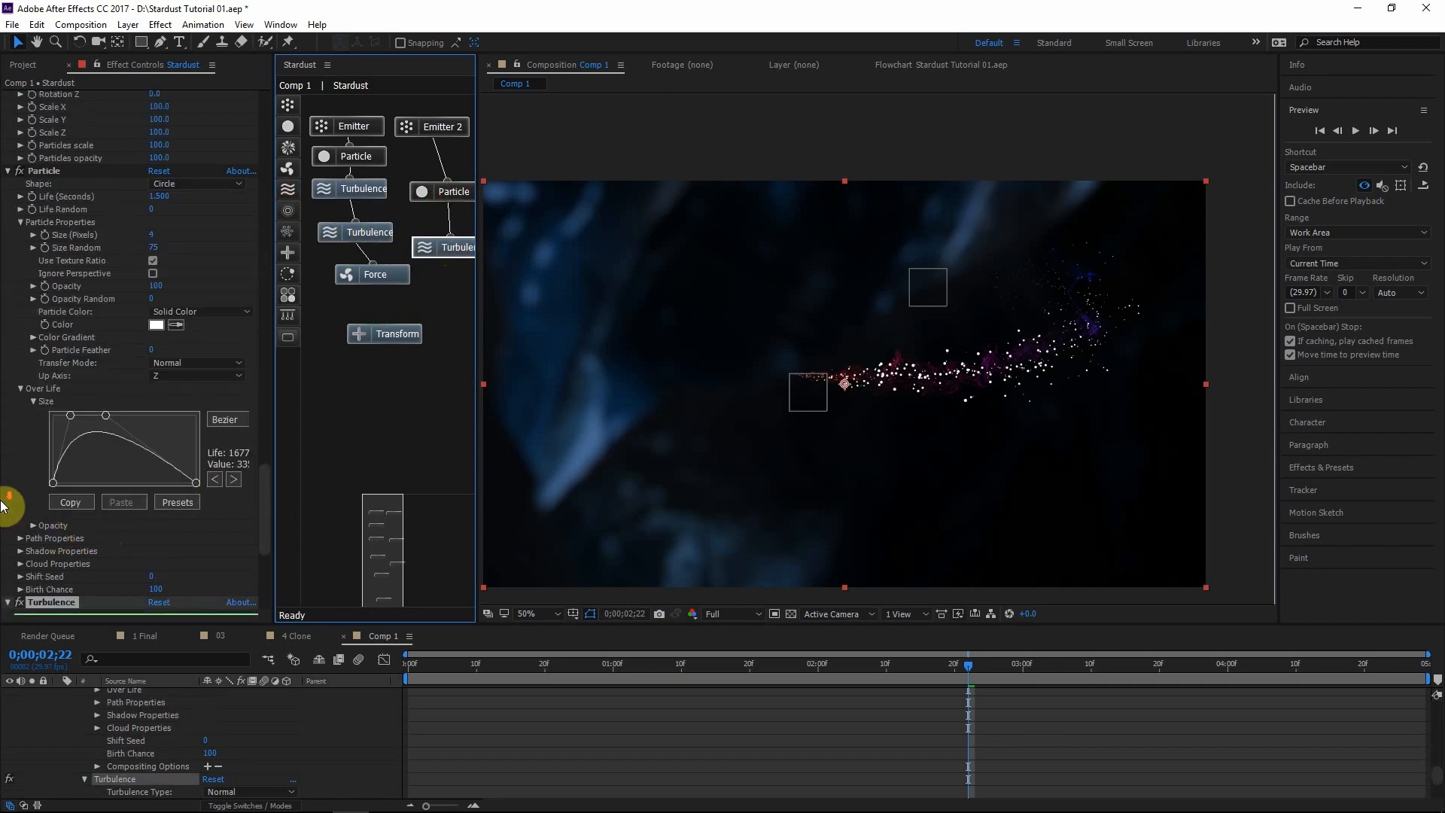
Set the new Turbulence's Position offset to 100 and its Noise Scale to 200
scroll(20, 496, down, 8)
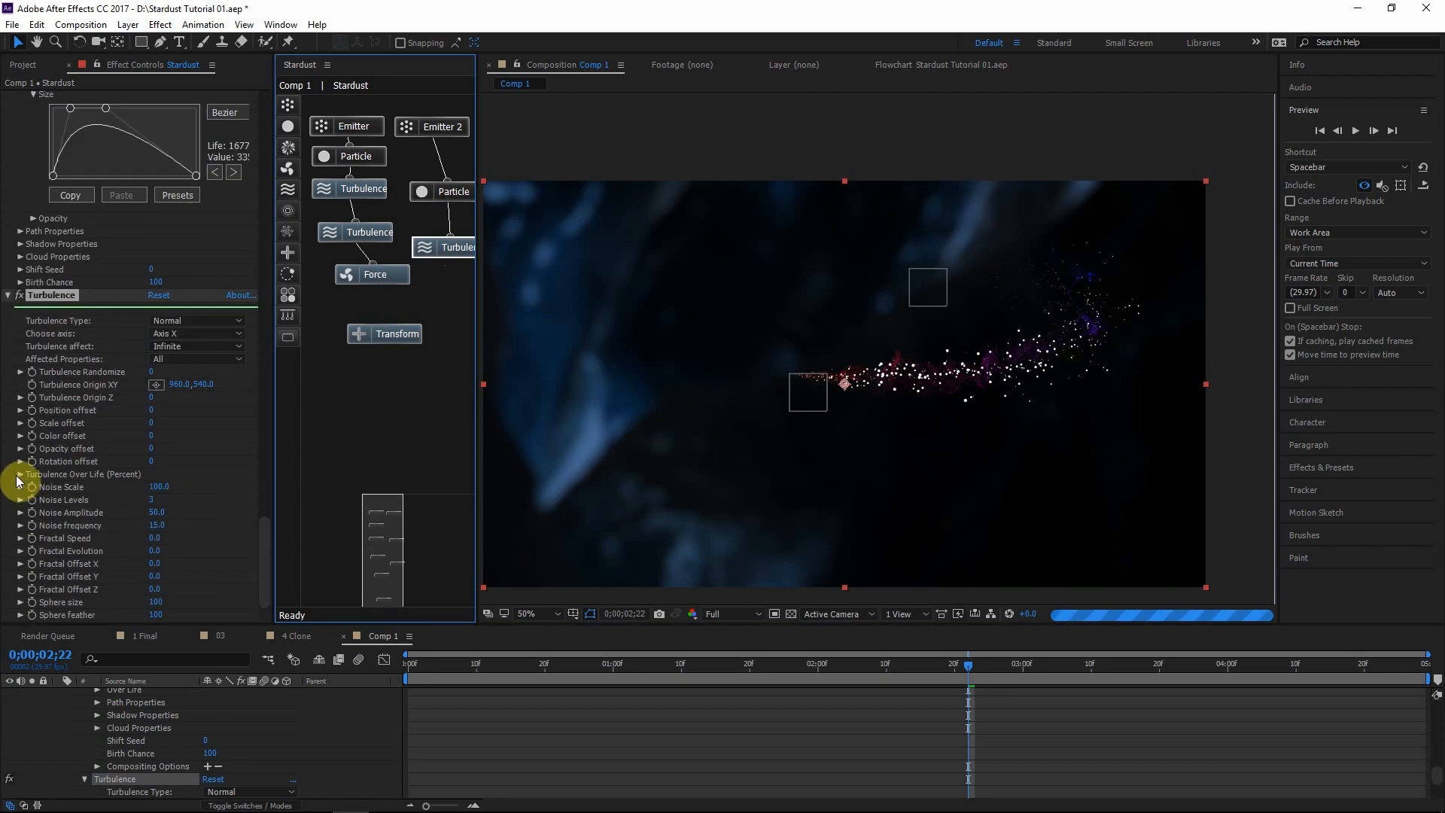
click(20, 474)
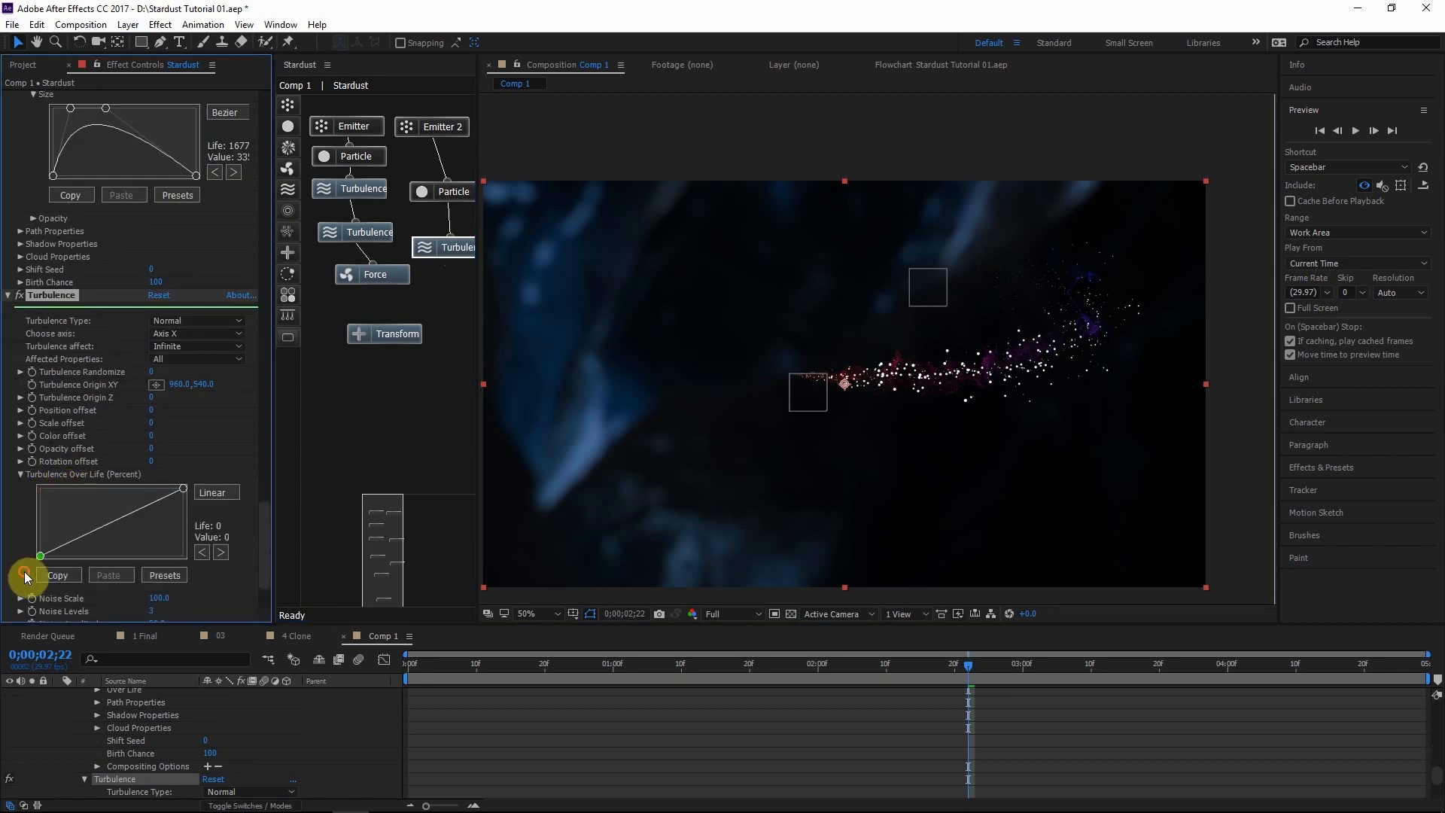
click(153, 409)
text(100)
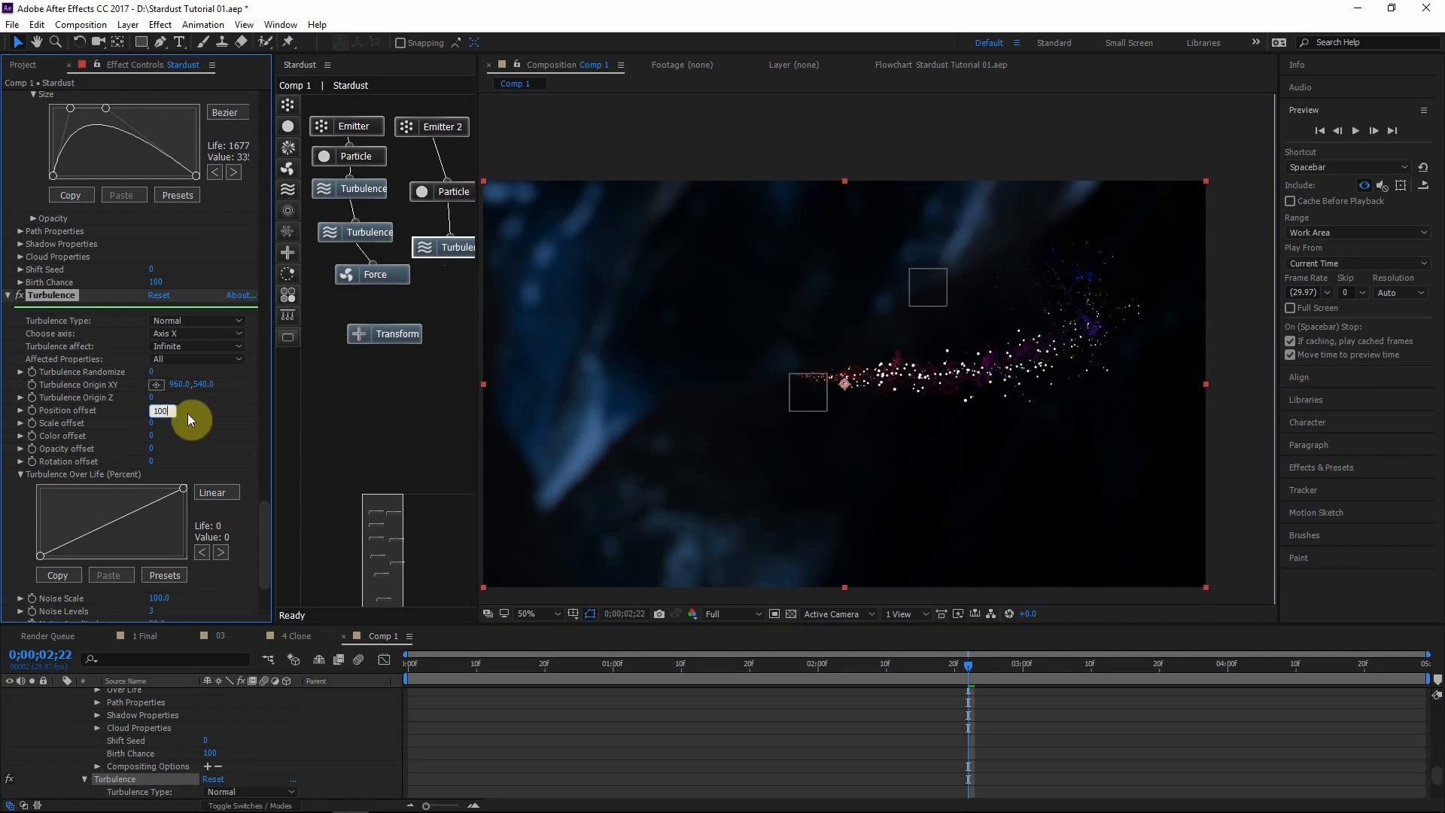
click(39, 575)
click(158, 597)
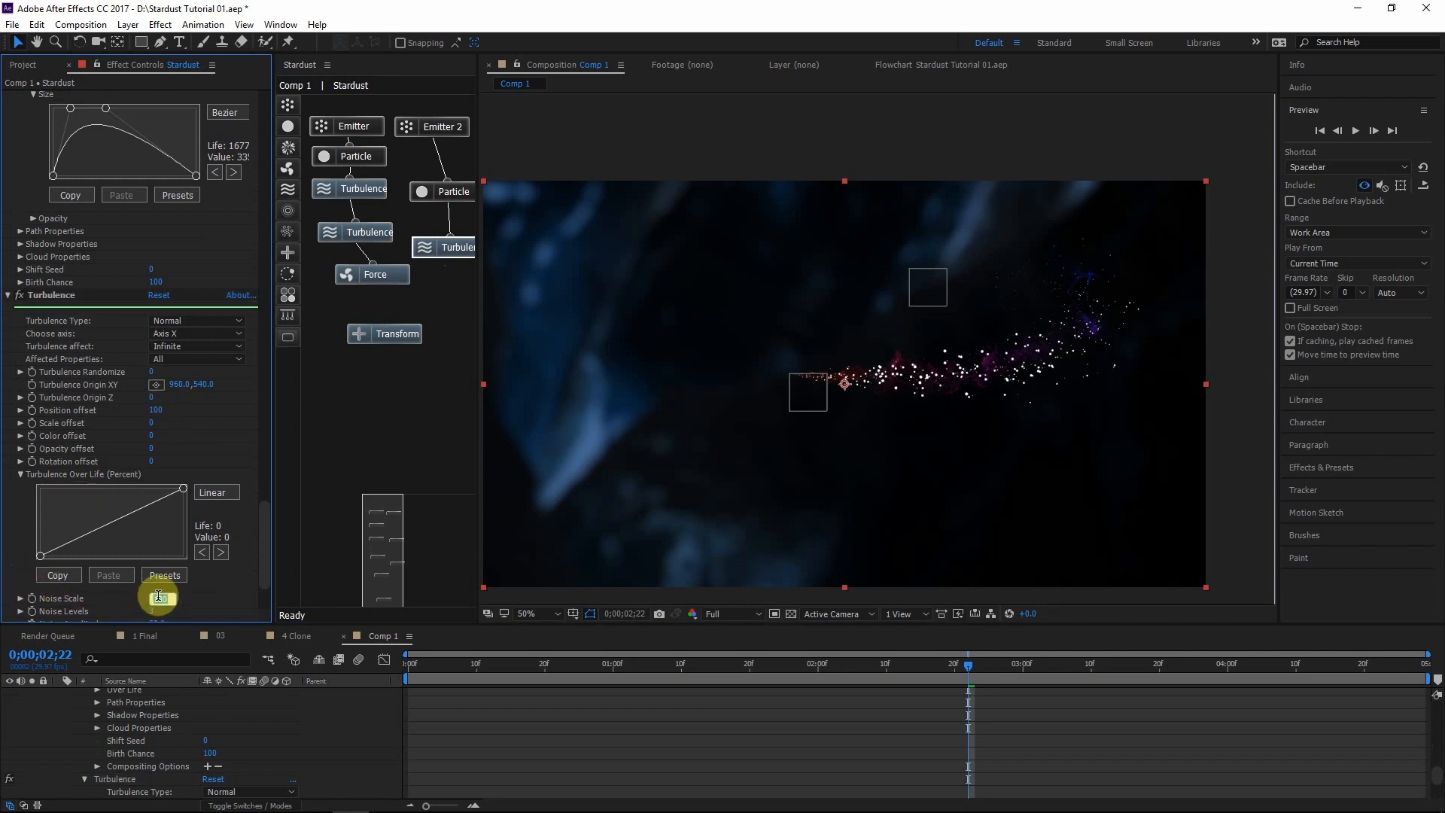
text(200)
click(203, 602)
drag(971, 661, 1035, 671)
scroll(142, 575, down, 3)
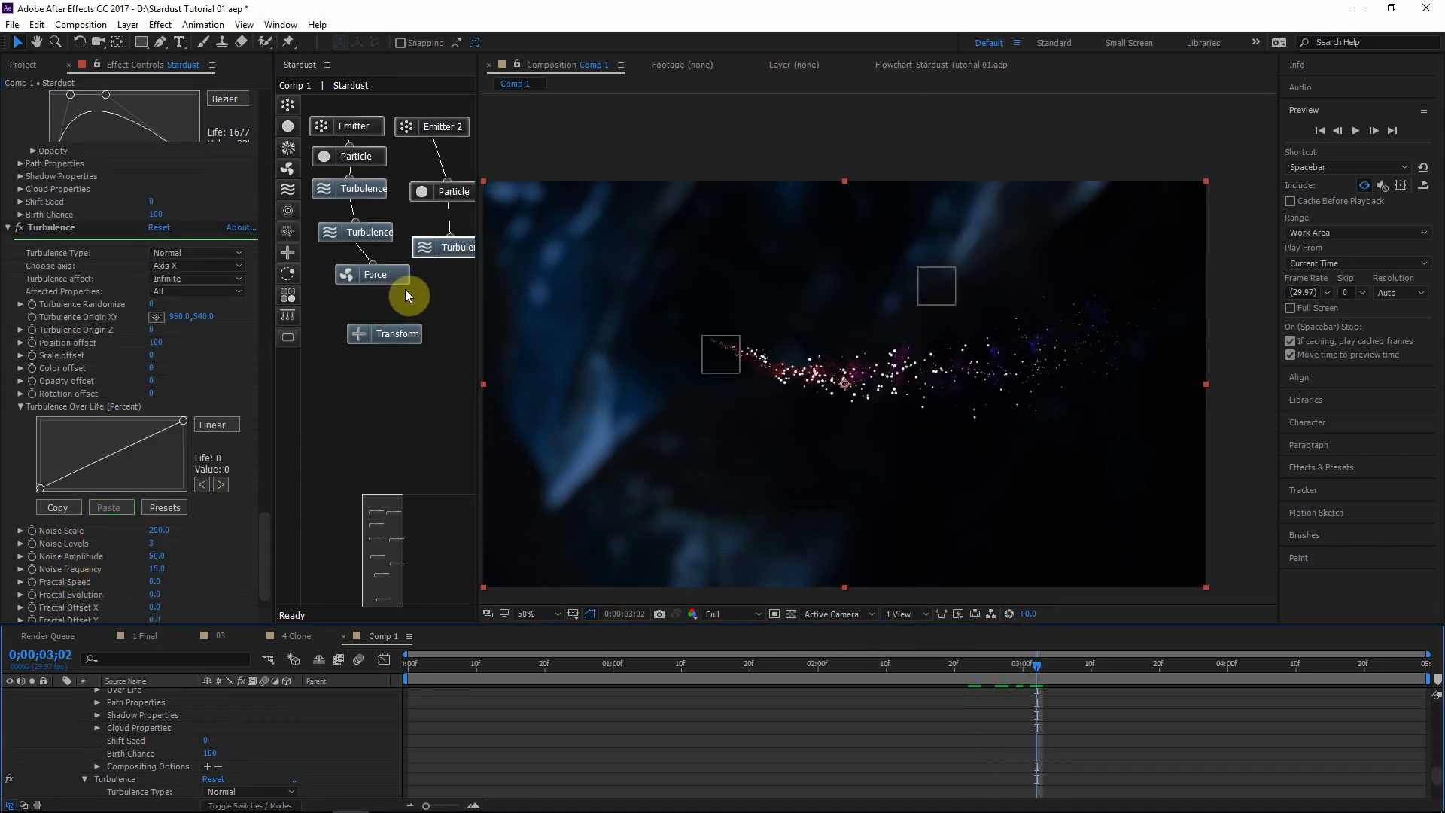
Space out the Transform, Force and lower Turbulence nodes, and connect Emitter 2's Turbulence to the lower Turbulence of the first branch
drag(398, 280, 387, 373)
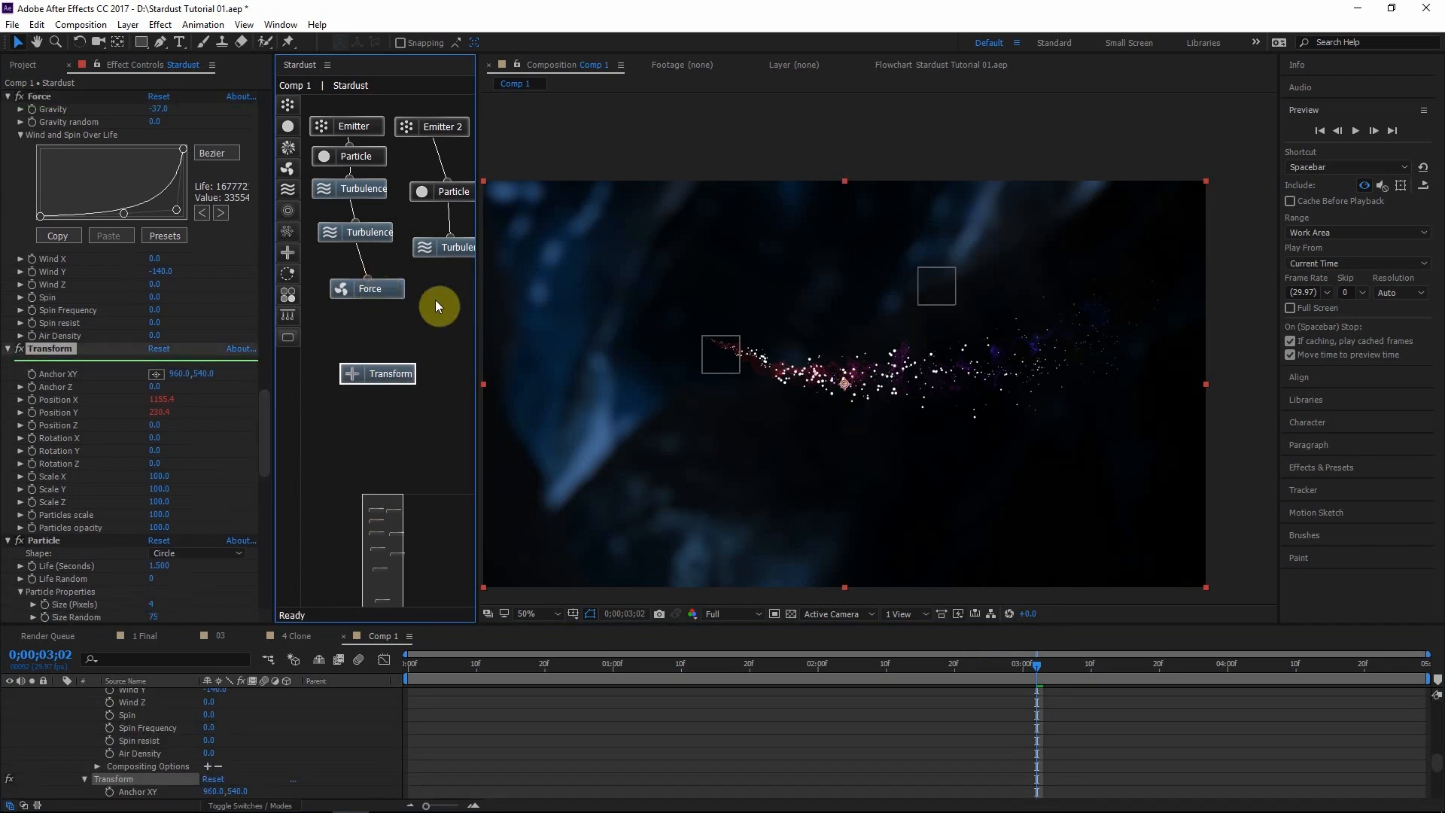
drag(388, 304, 392, 350)
drag(364, 234, 366, 288)
drag(449, 261, 384, 291)
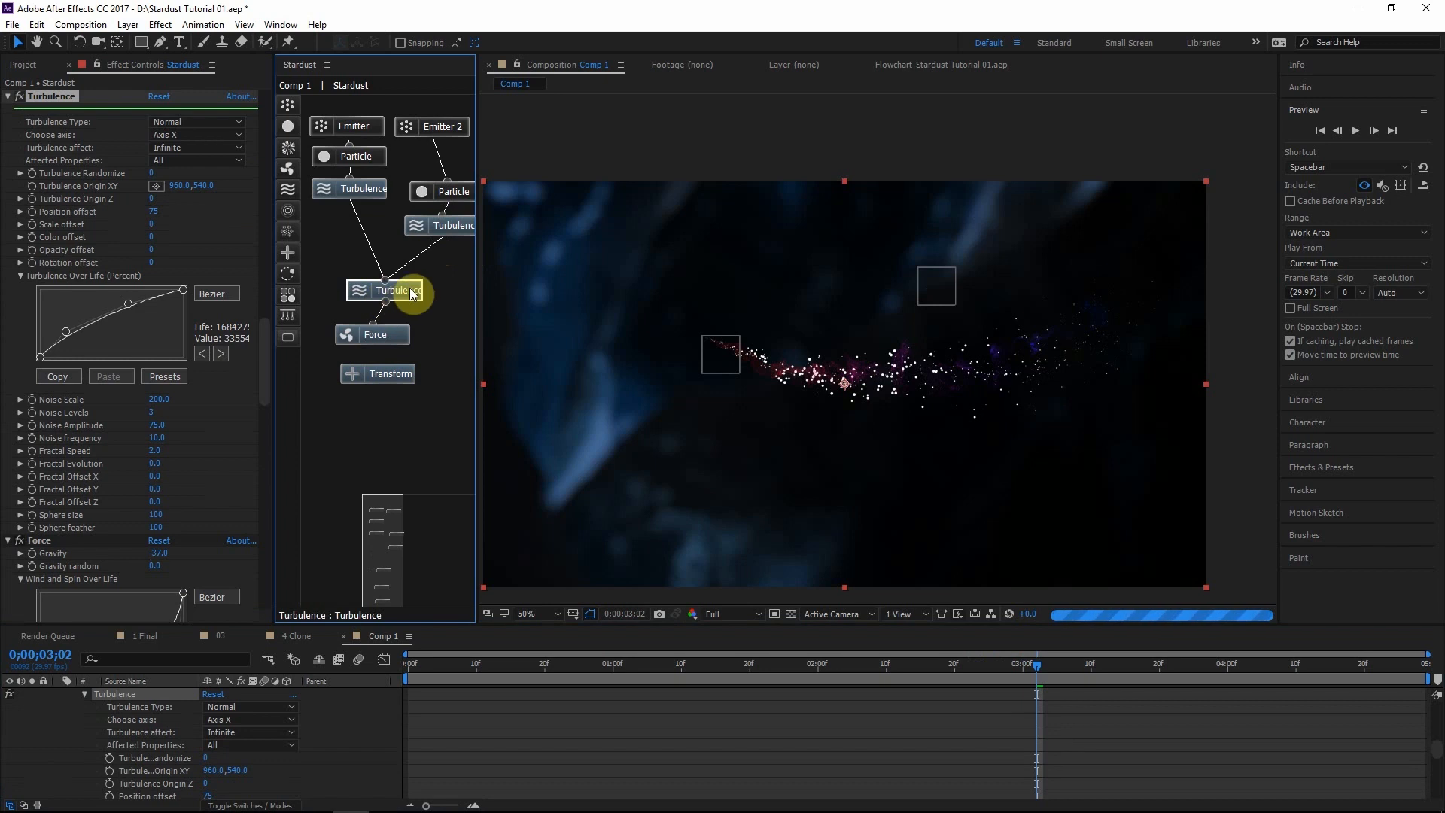
Set the Particle Feather of Emitter 2's particle to 100
click(358, 156)
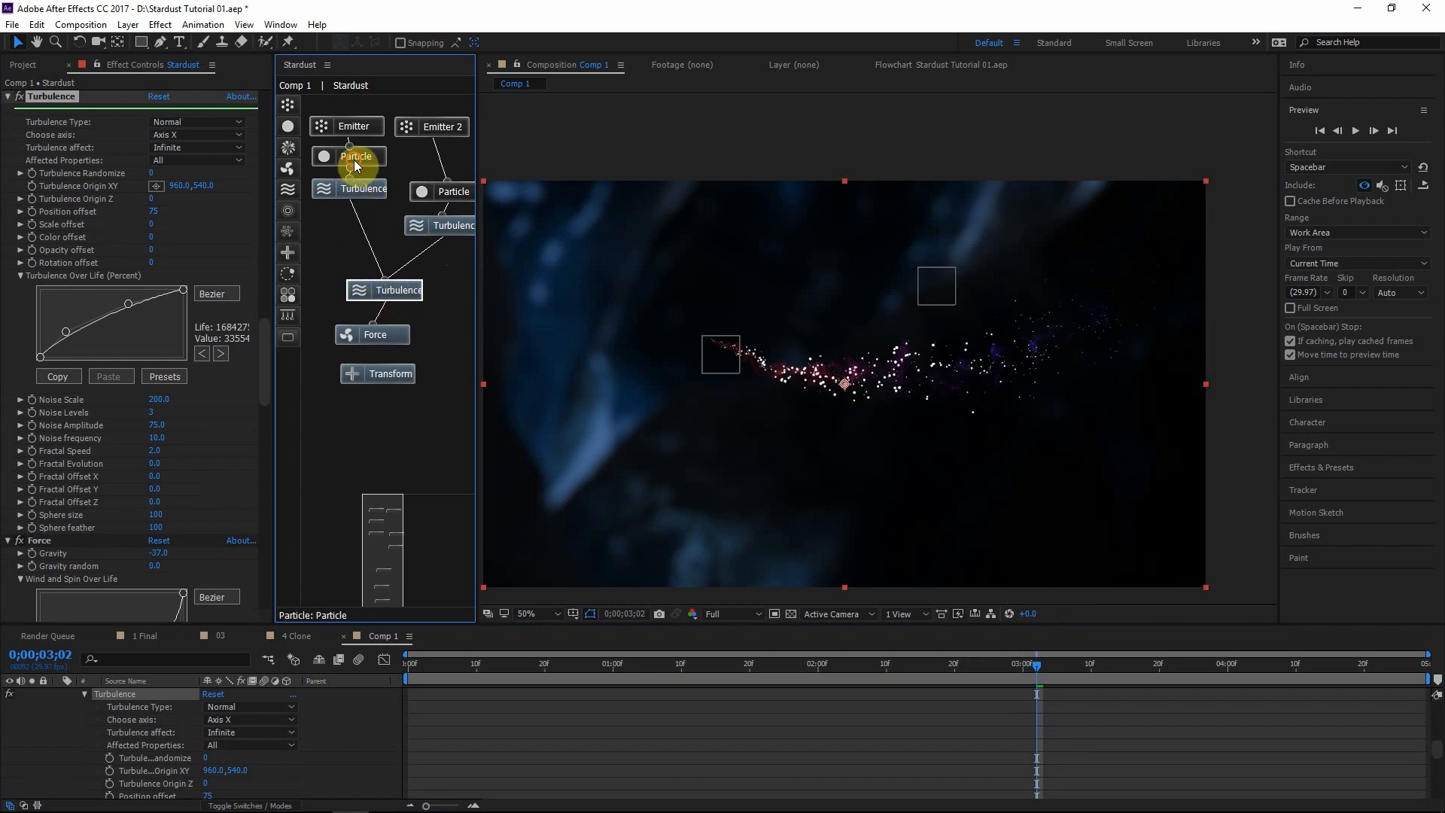
click(426, 191)
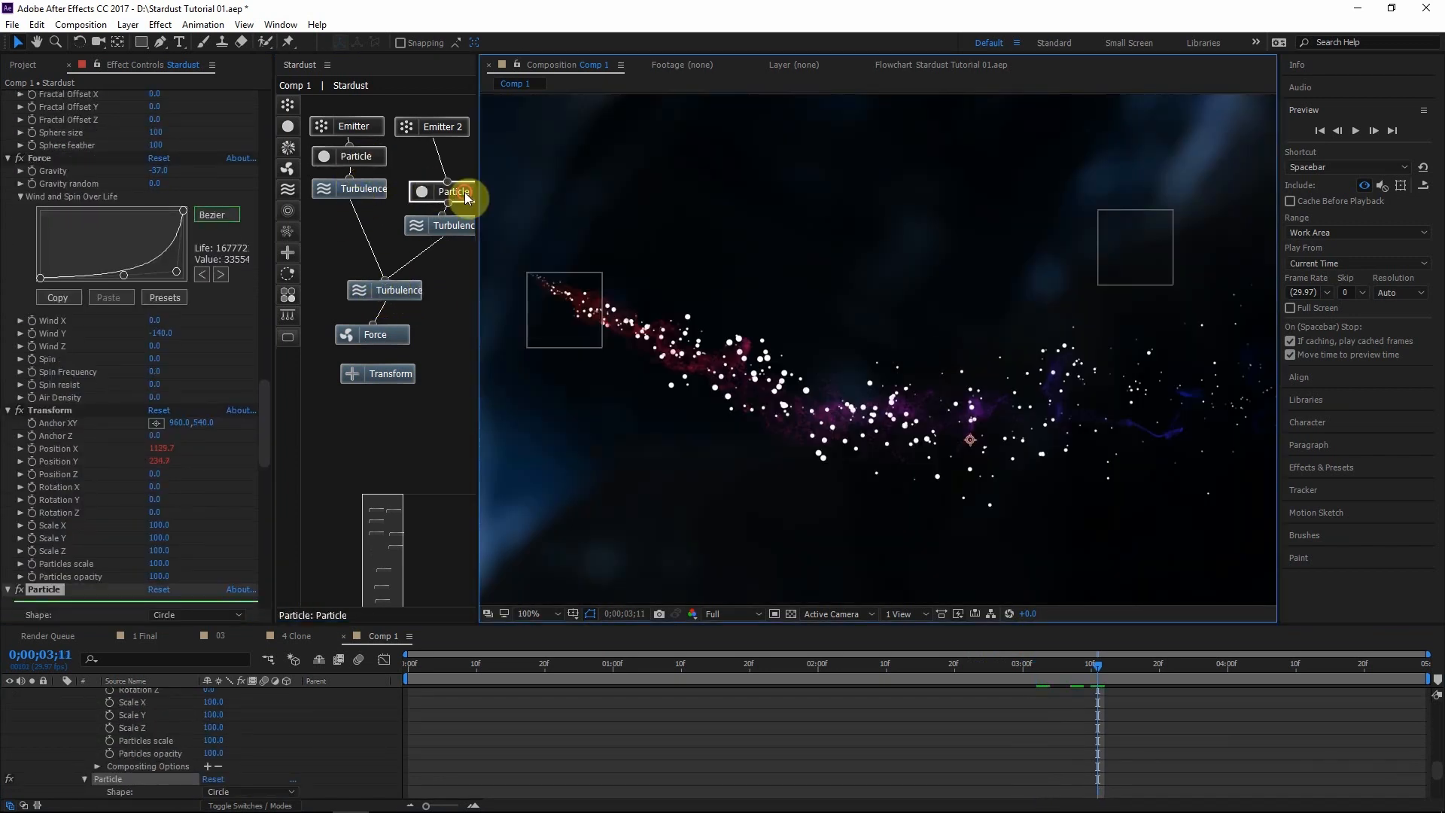
scroll(11, 451, down, 5)
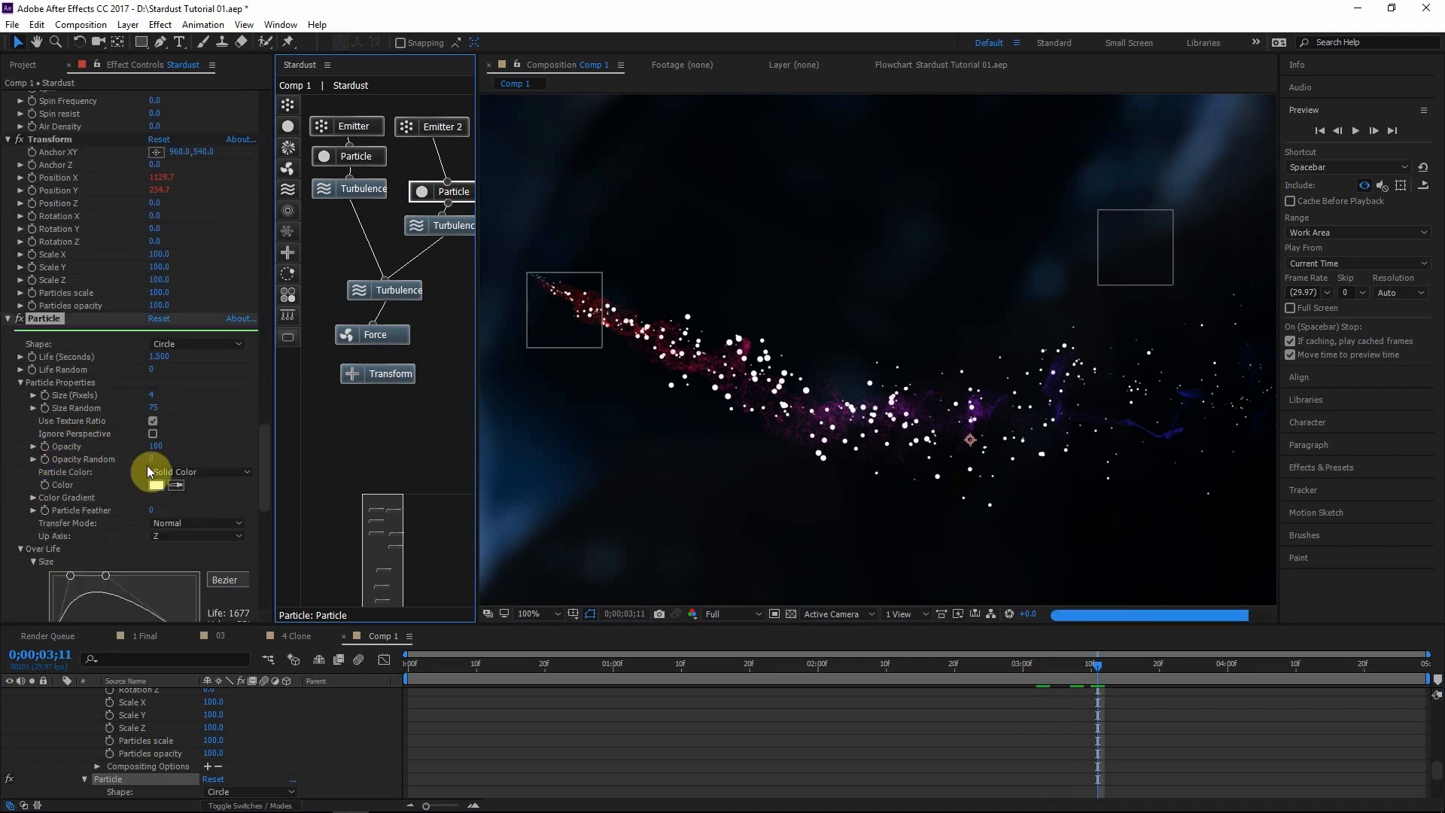
drag(160, 514, 687, 494)
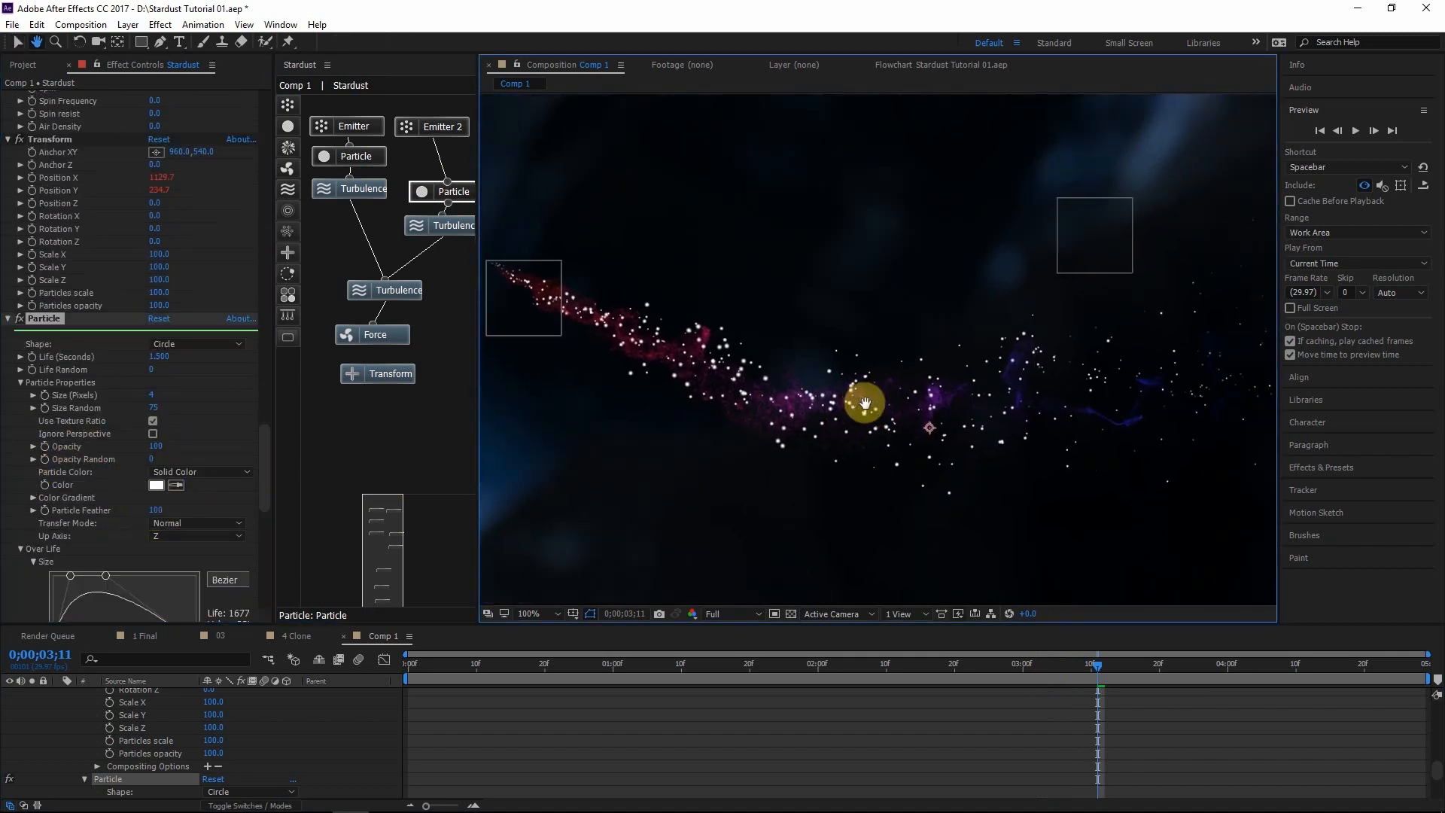
scroll(865, 407, down, 2)
scroll(23, 391, down, 2)
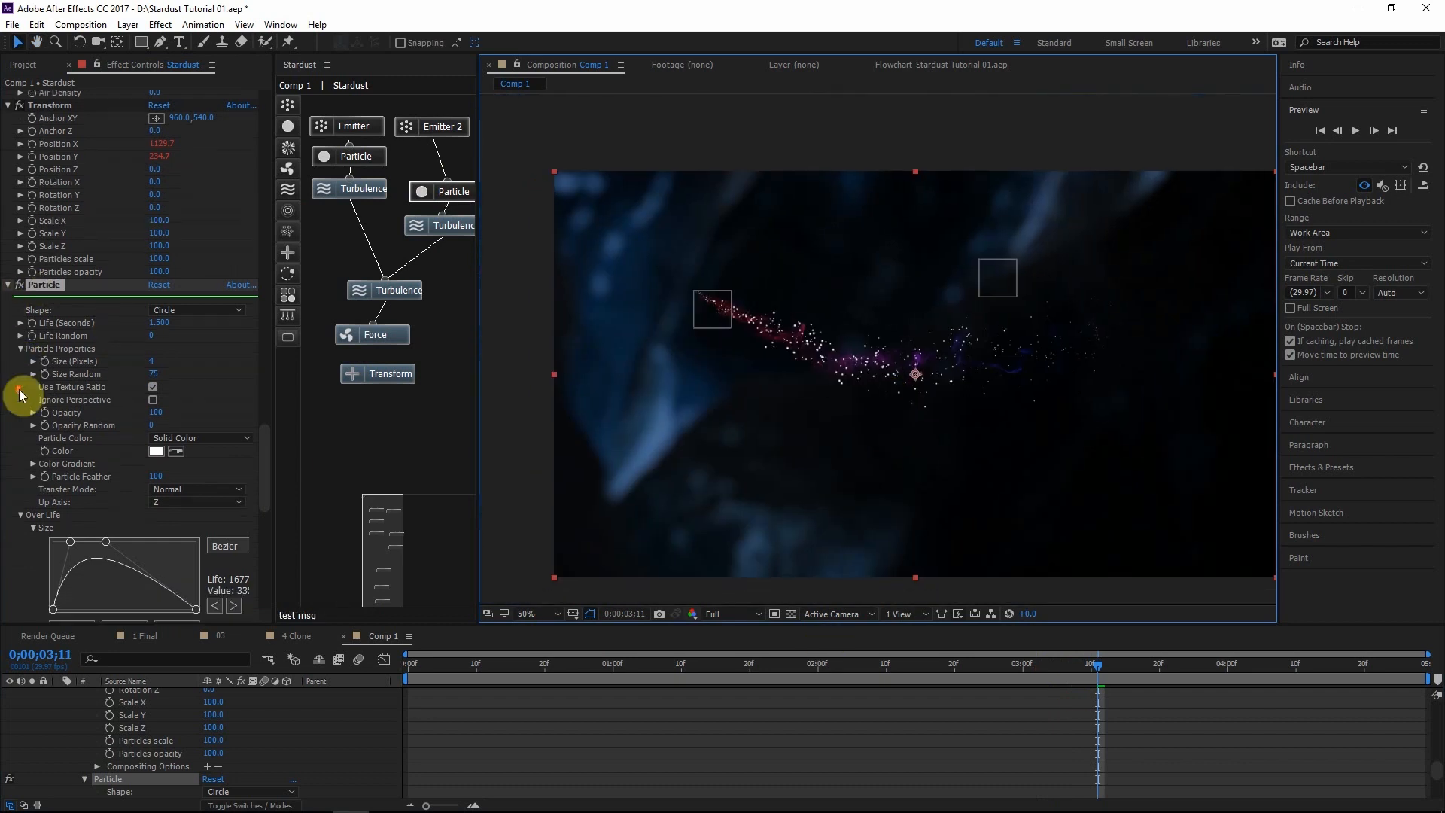
Switch Emitter 2's Particle Color to Color Over Life and expose its color gradient
click(219, 410)
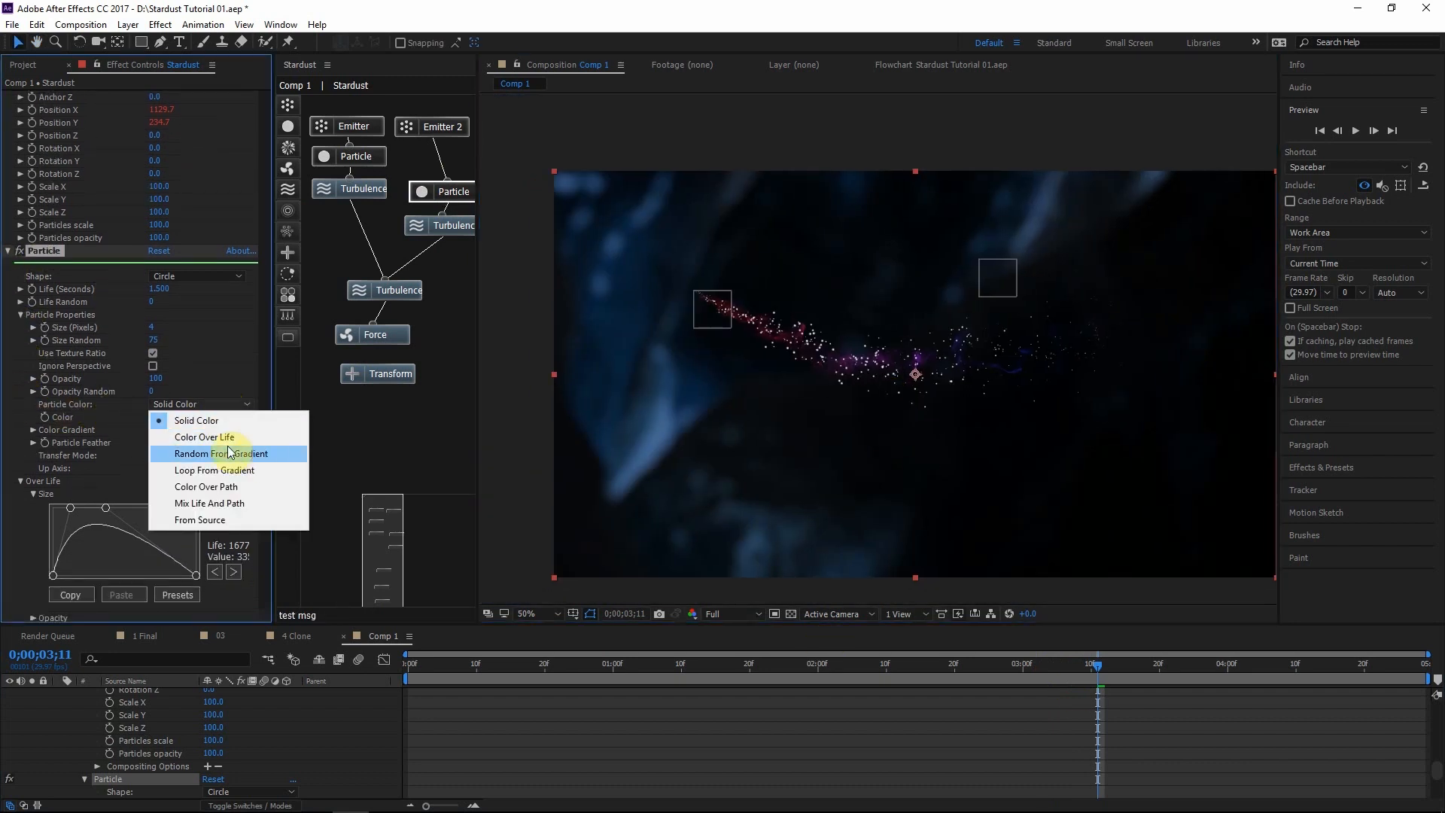
click(228, 438)
click(33, 430)
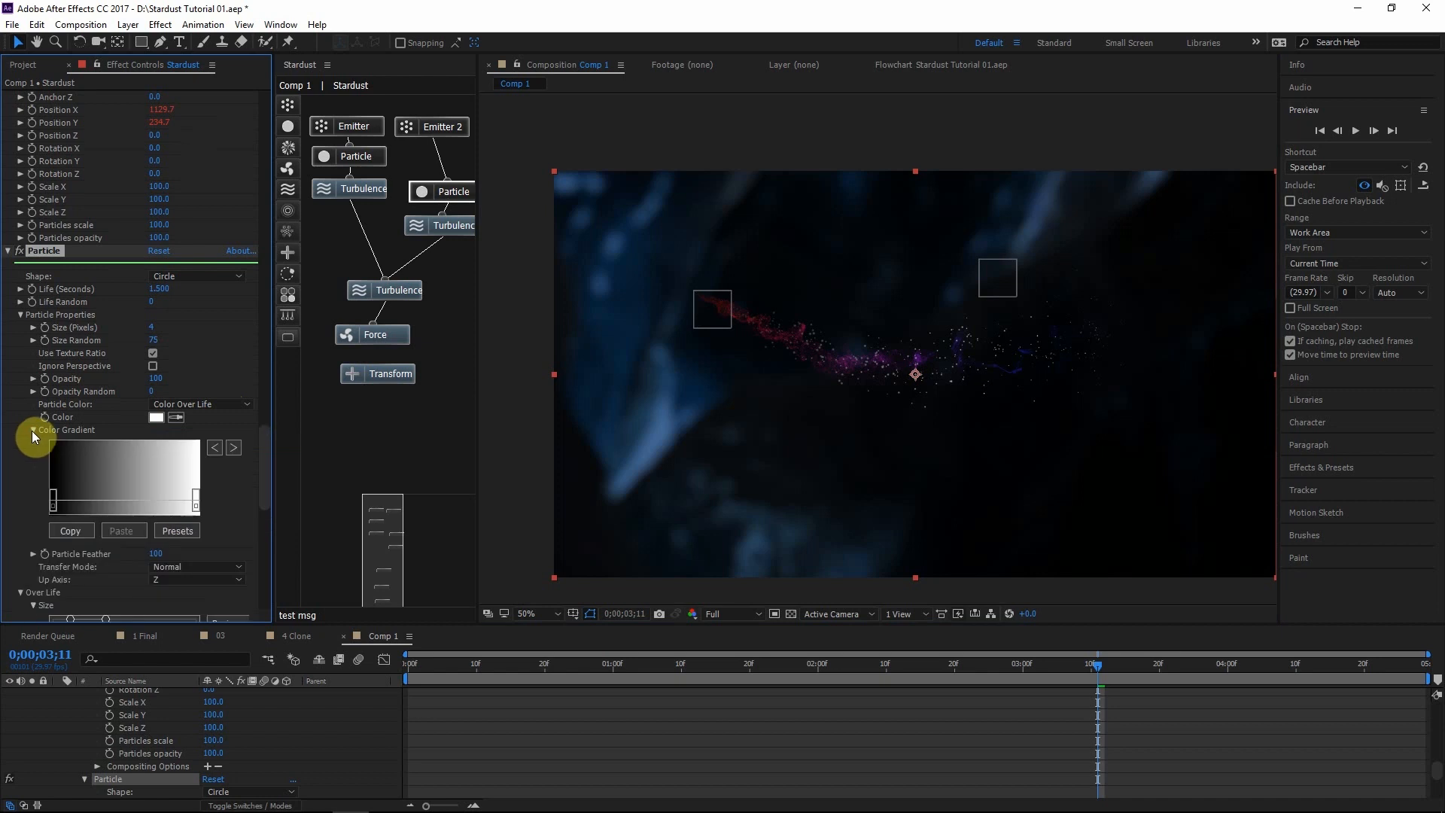
Color the gradient from red through magenta to blue, and shift the magenta and blue stops toward the start
click(54, 501)
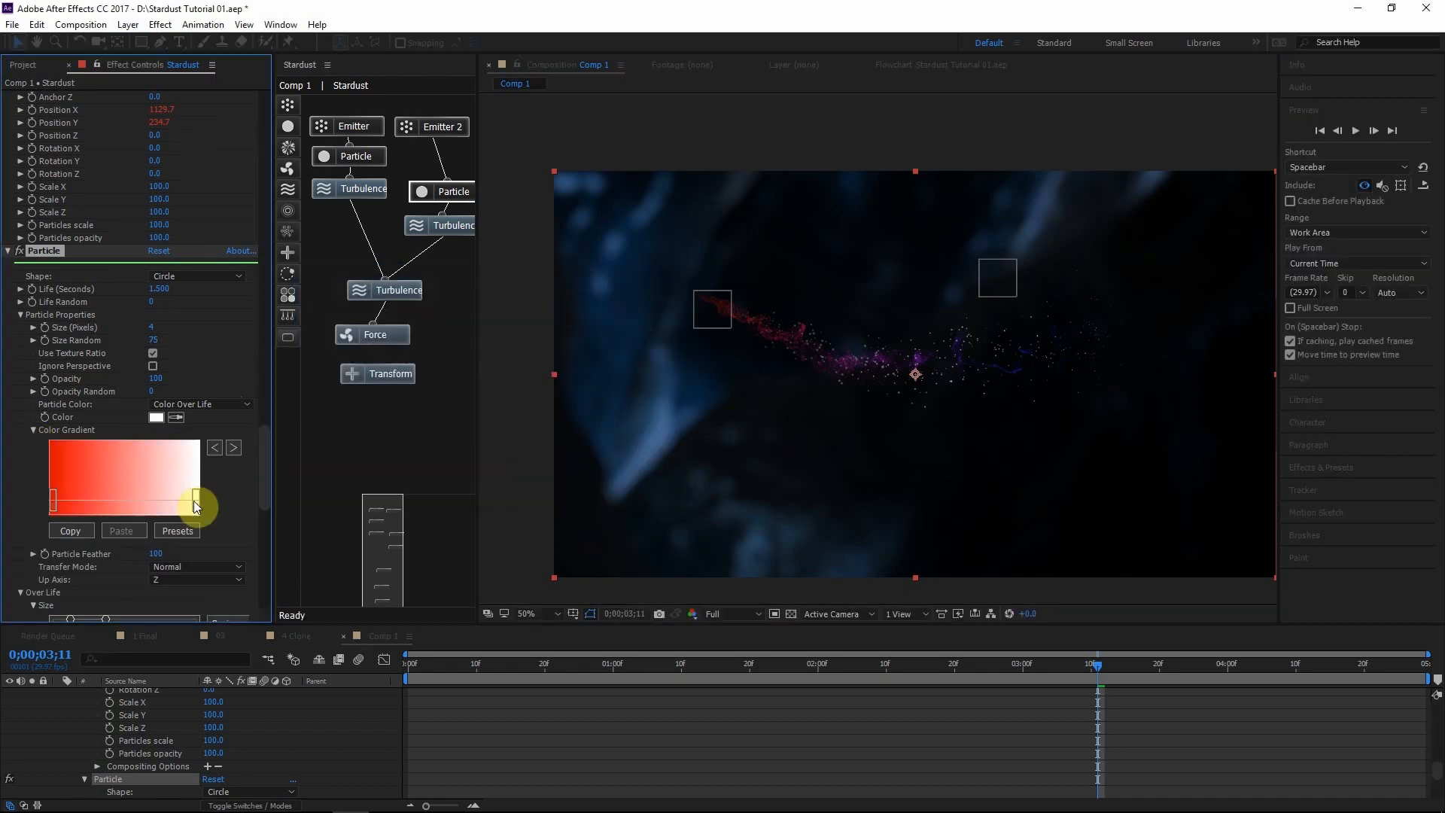
double_click(195, 503)
click(638, 300)
double_click(121, 501)
click(484, 325)
click(638, 299)
drag(196, 501, 165, 500)
drag(121, 500, 106, 499)
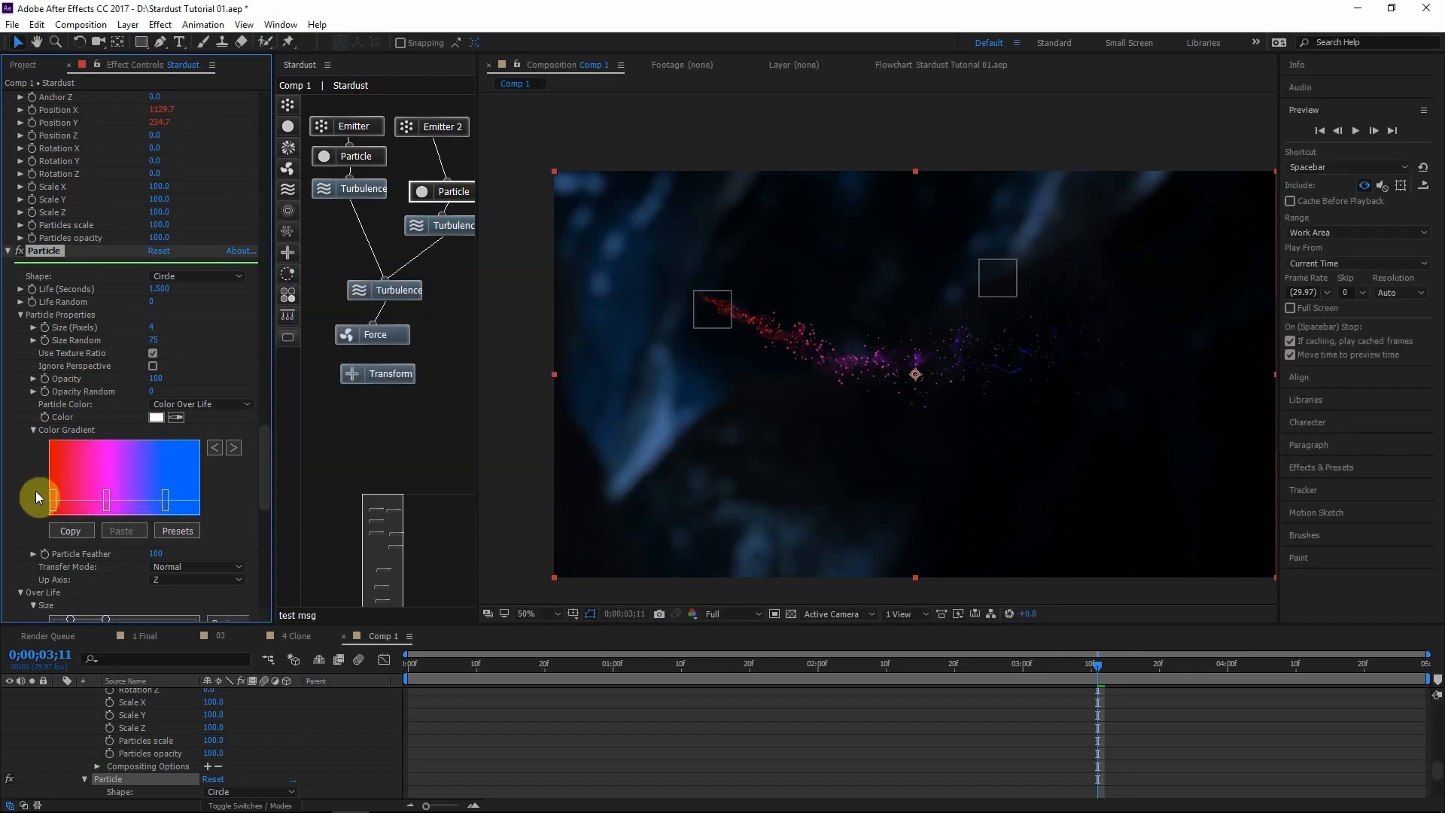
Lighten the three gradient stops of Emitter 2's particle, setting the red to FF4040, the magenta to FF59FD and softening the blue
double_click(52, 503)
drag(453, 316, 452, 265)
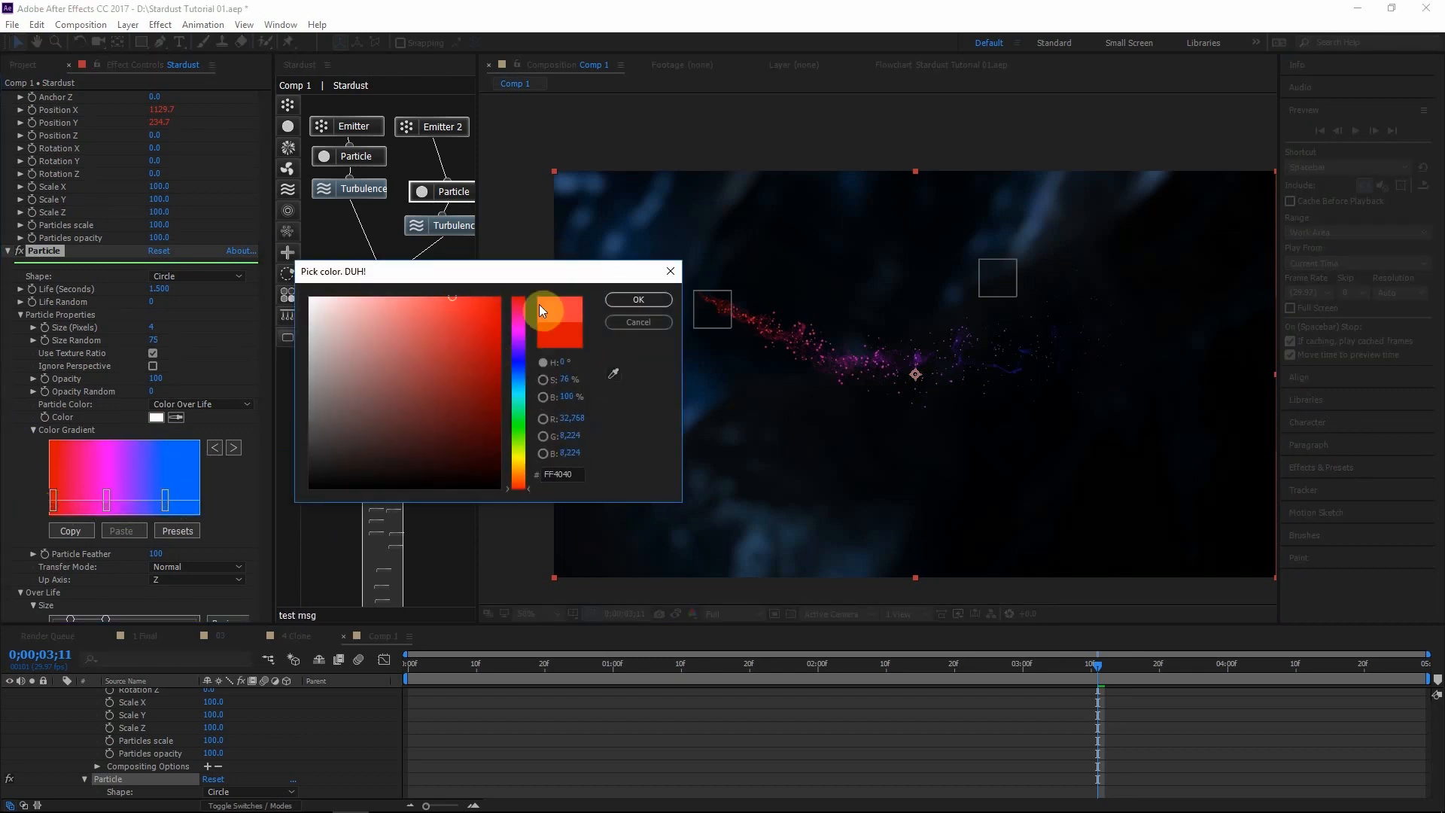
click(638, 300)
double_click(106, 500)
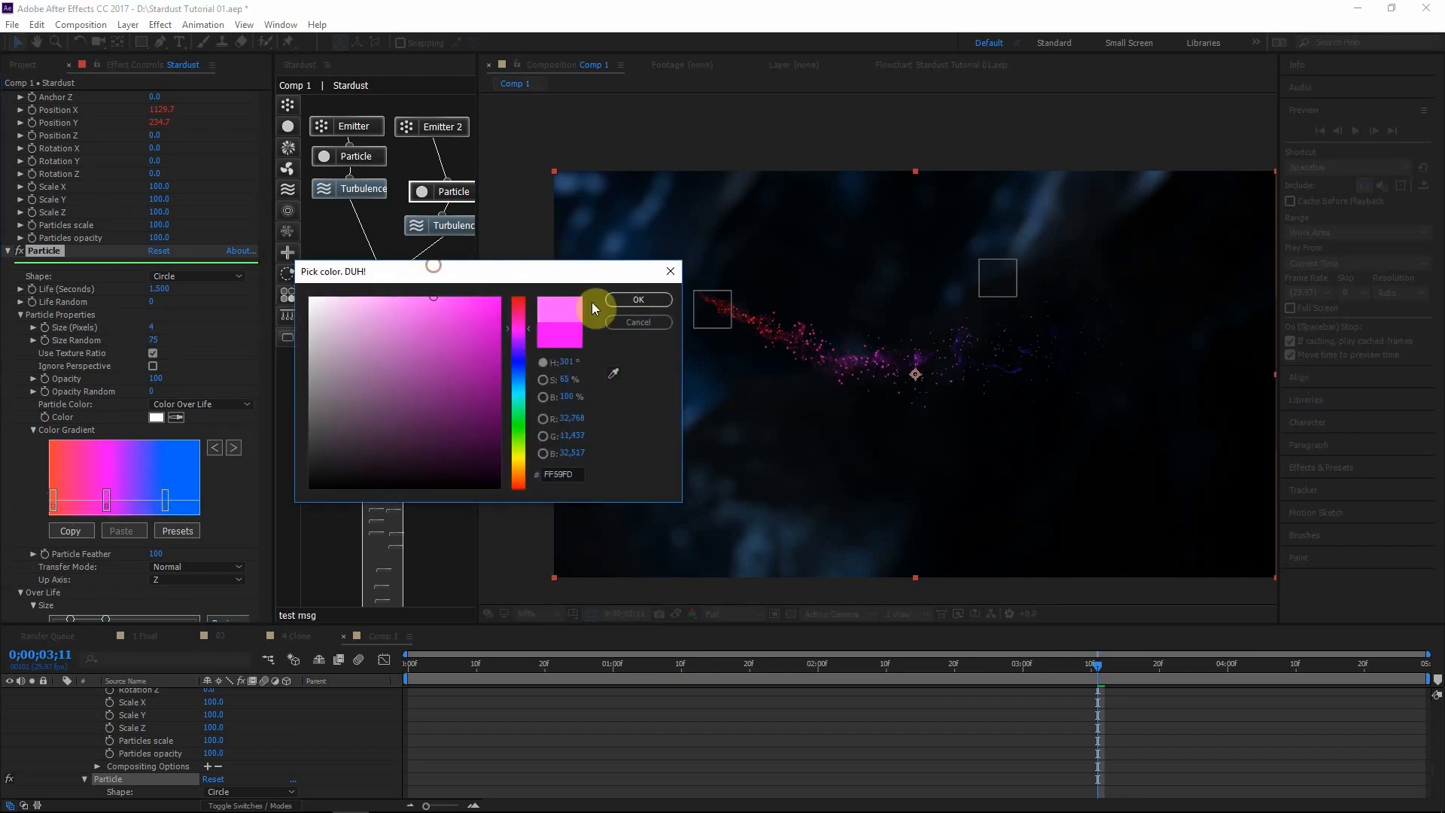
click(638, 299)
double_click(165, 500)
drag(471, 301, 479, 268)
click(638, 300)
Examine the trail in the 4 Clone composition over several frames with the viewer exposure raised to about +10, and return to Comp 1
drag(1121, 662, 1077, 652)
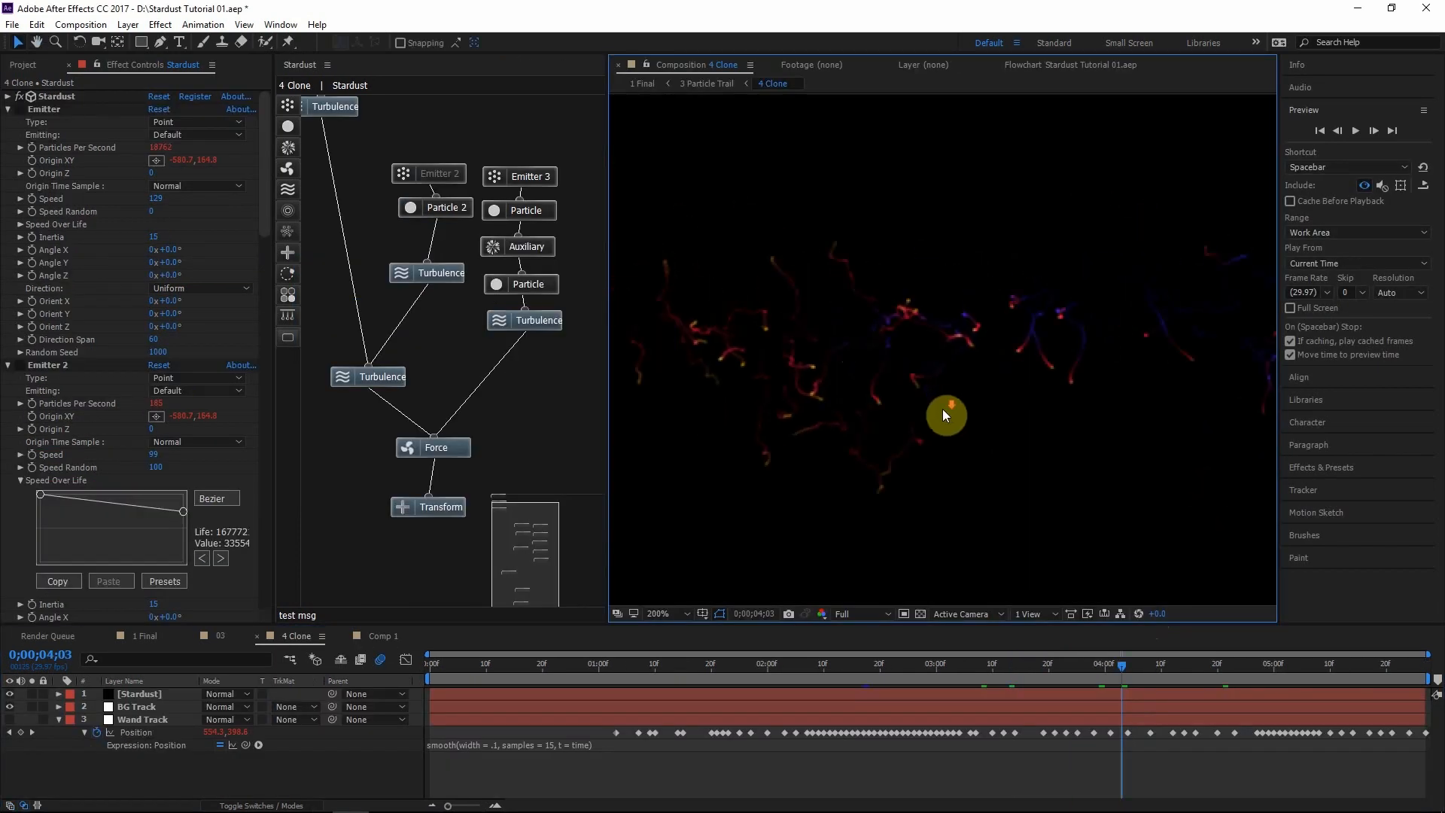
scroll(942, 409, down, 4)
drag(931, 409, 899, 417)
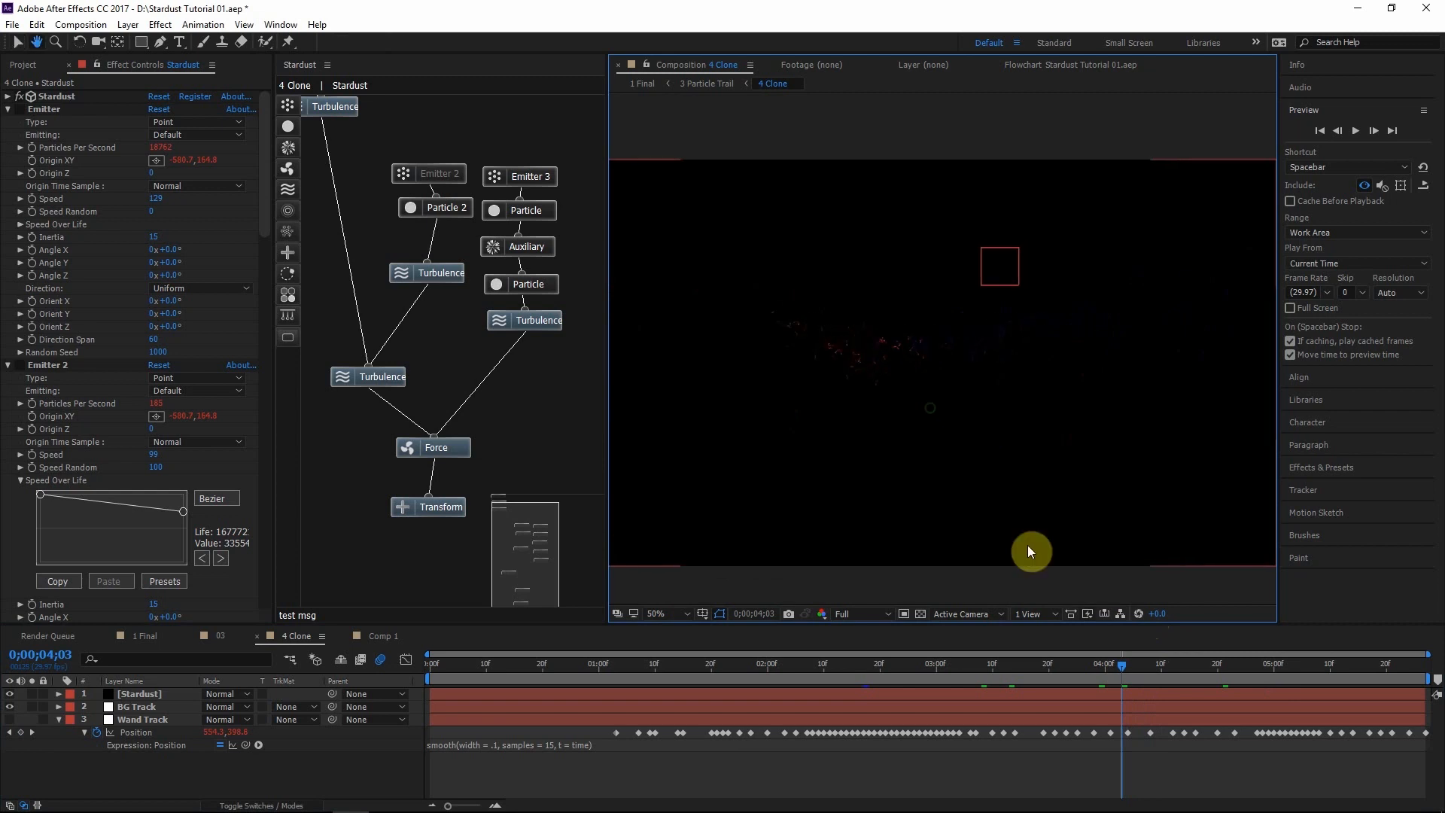
drag(1166, 616, 1235, 609)
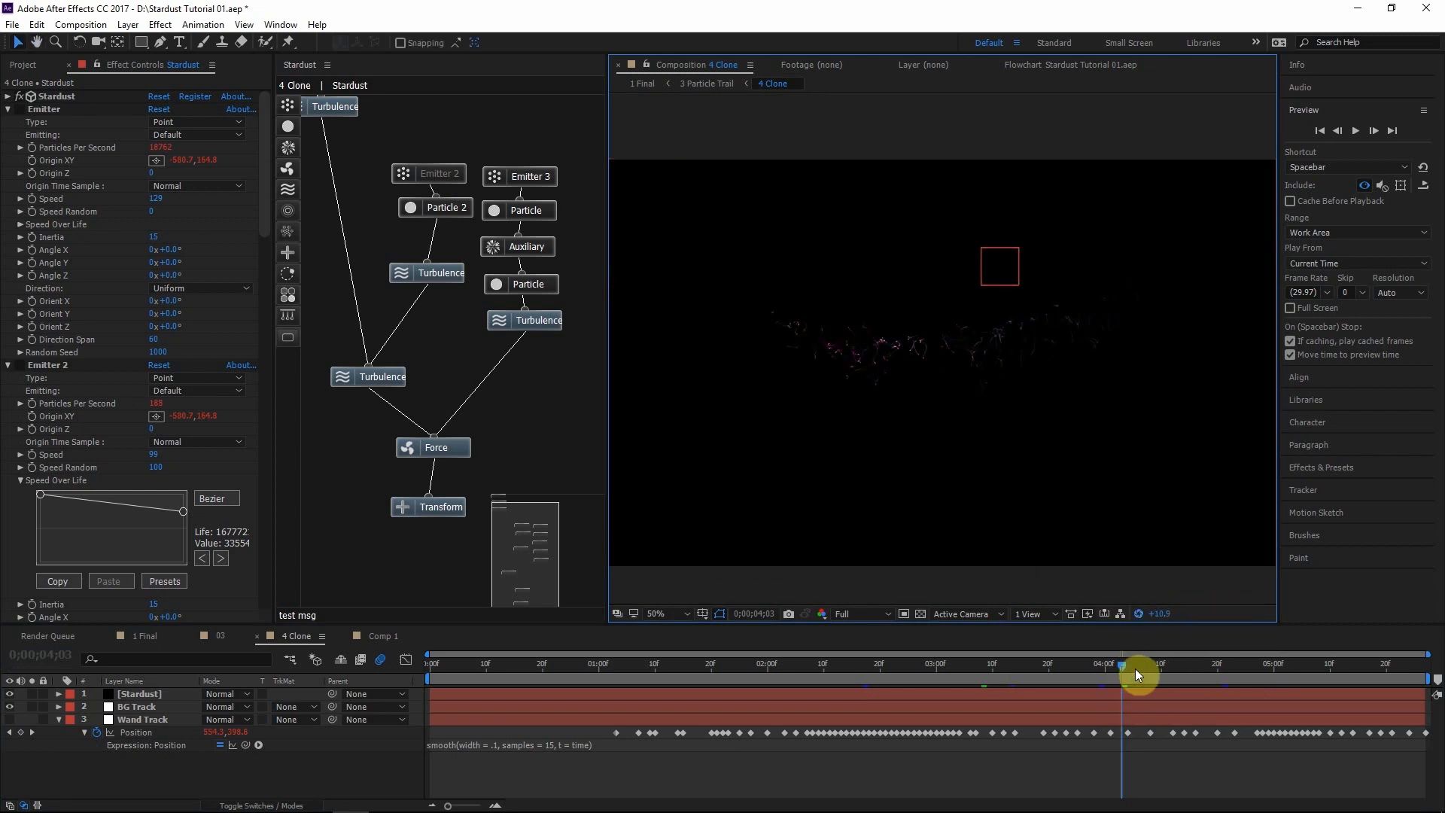
drag(1136, 669, 1146, 669)
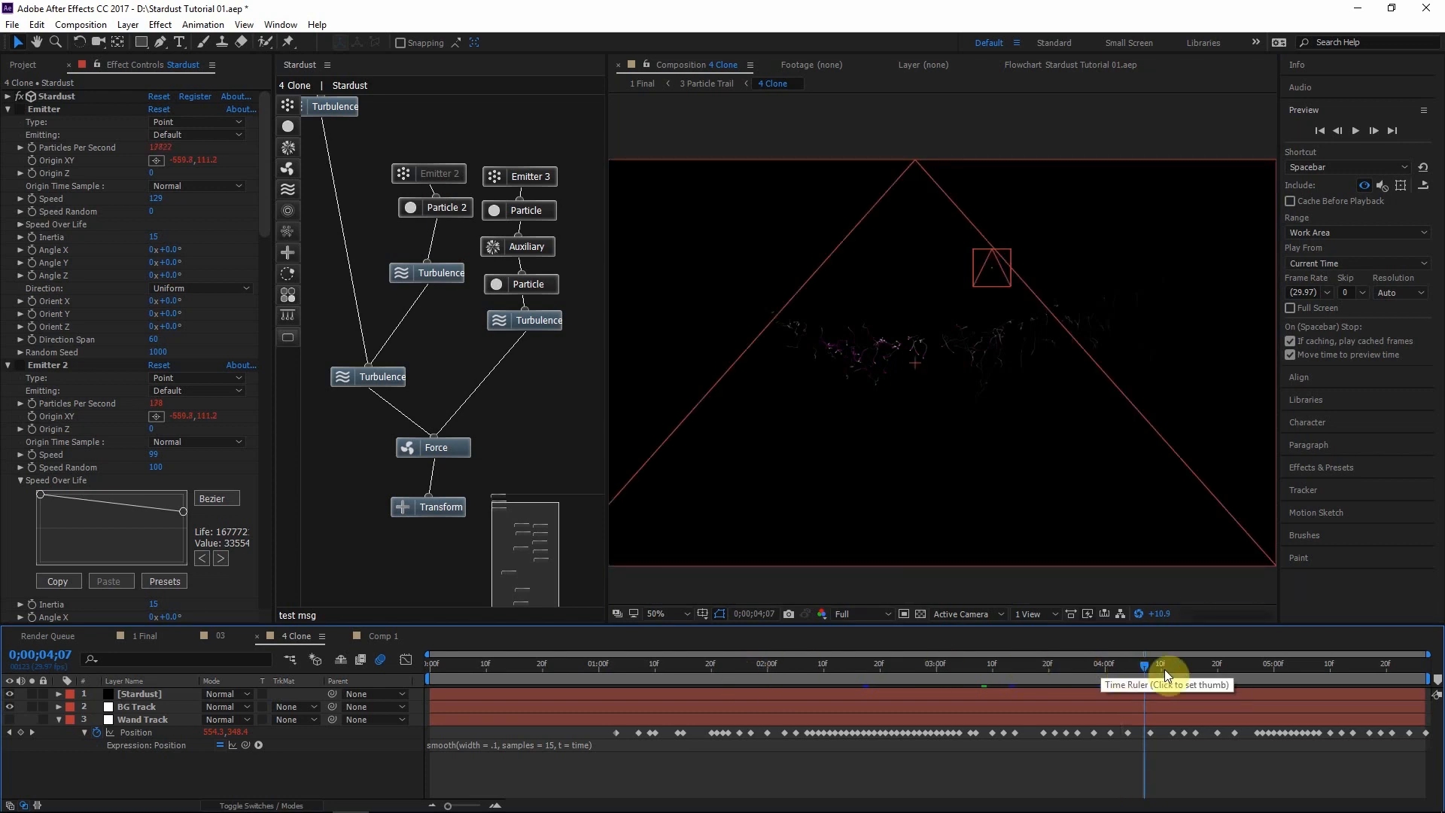
click(382, 638)
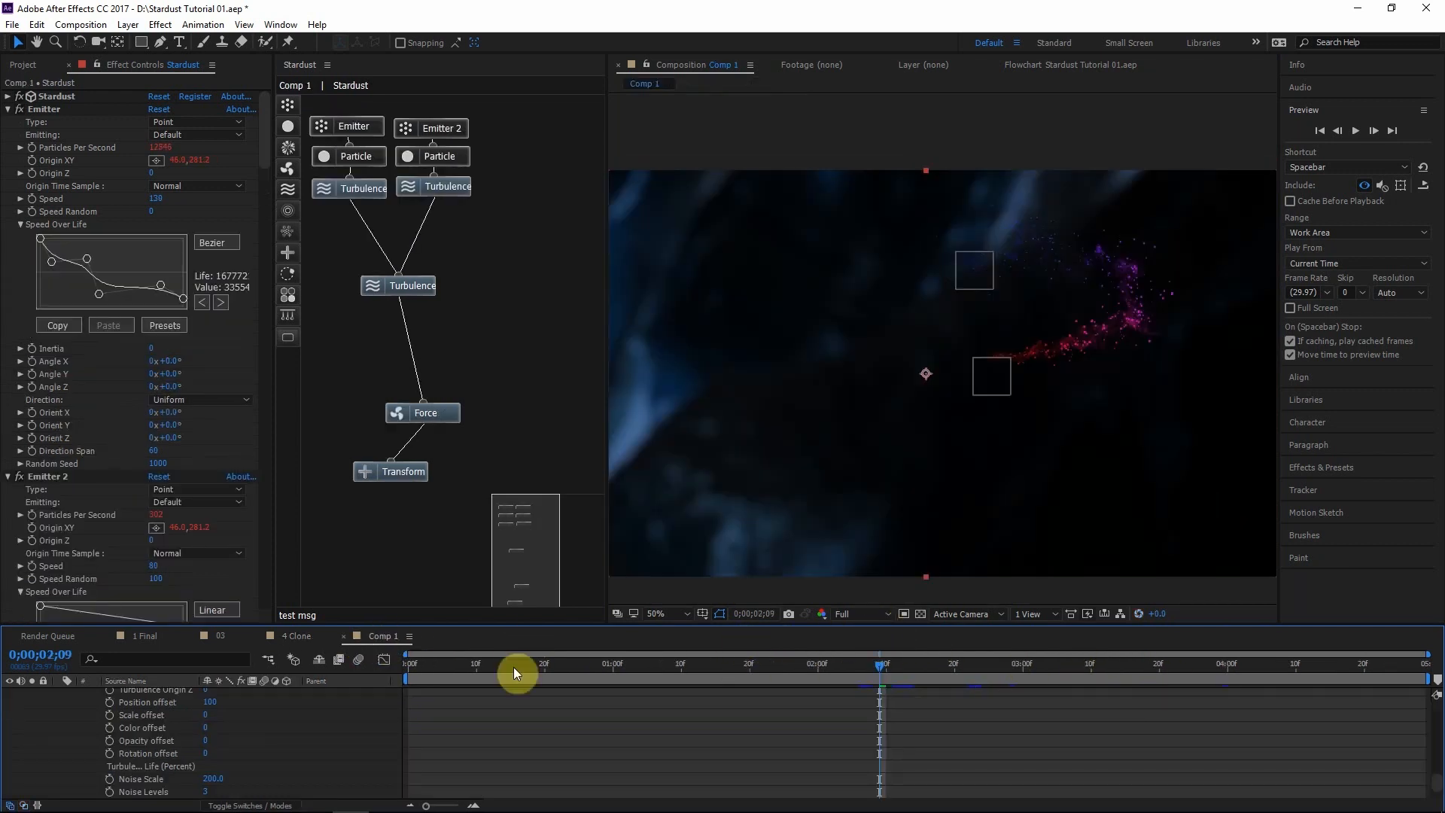
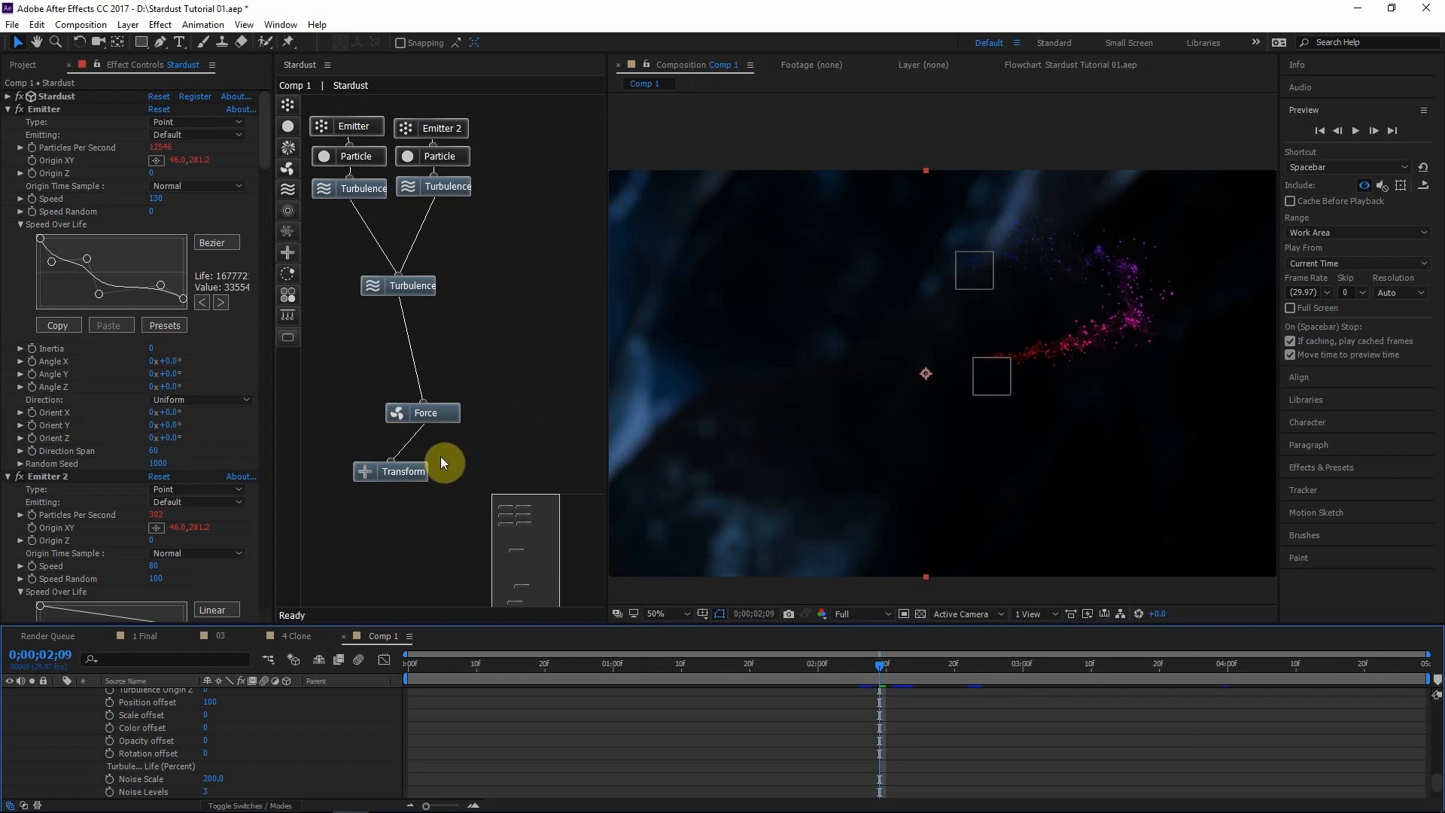
Align the Transform node under Force, and duplicate Emitter 2, placing the copy beside it as a new branch
drag(409, 474, 441, 465)
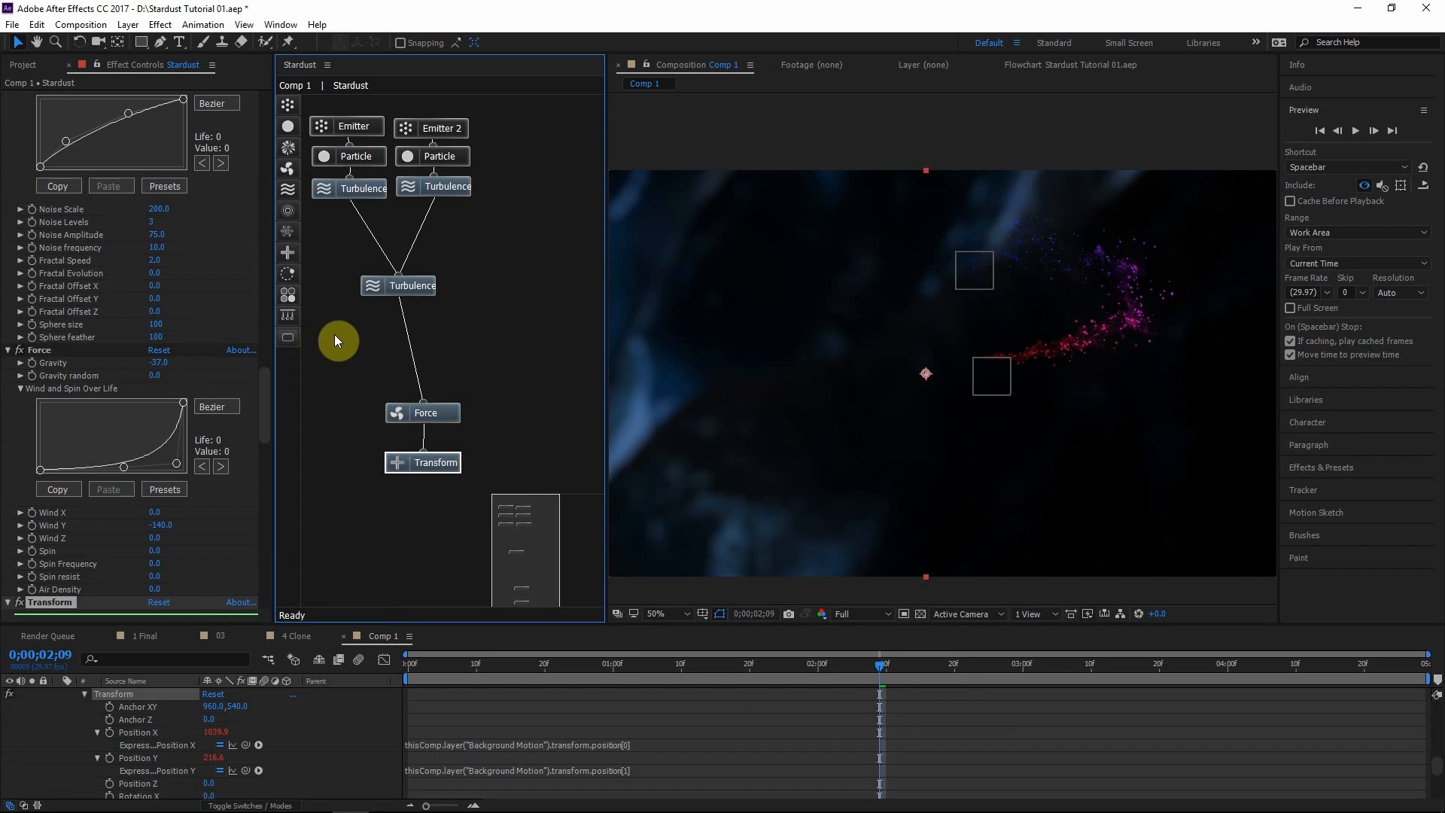
scroll(180, 347, up, 3)
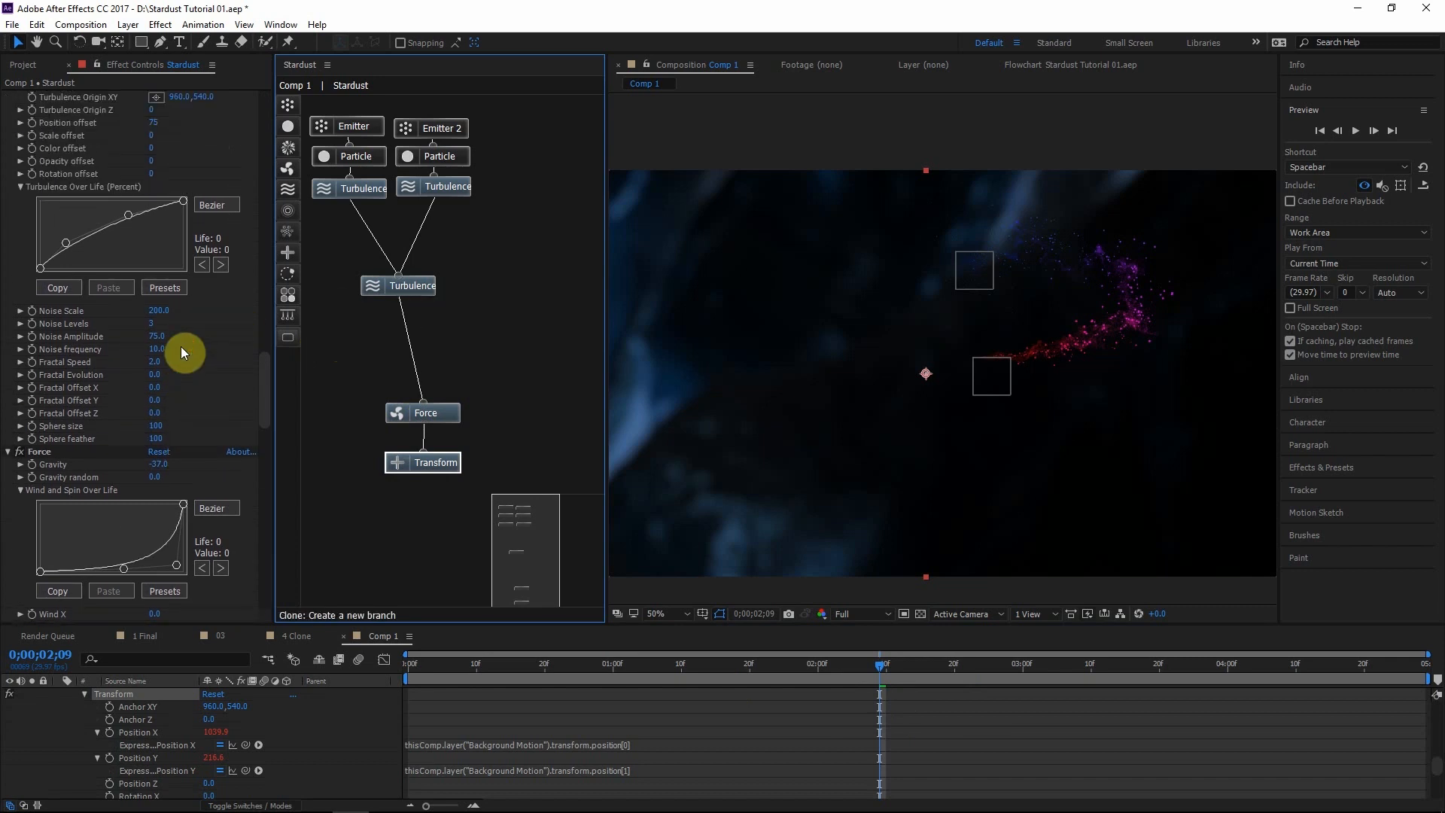
scroll(203, 346, up, 8)
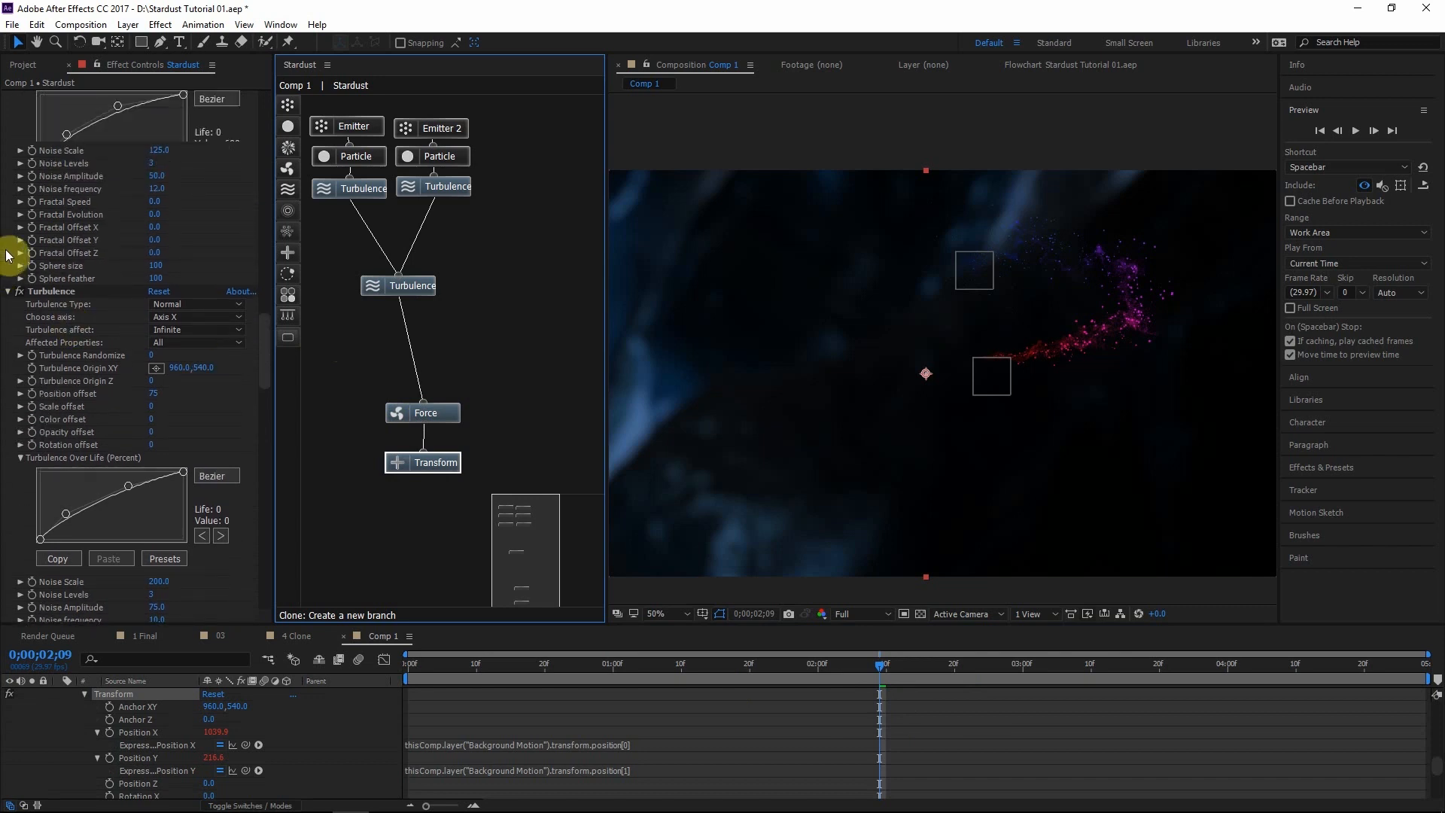
click(427, 128)
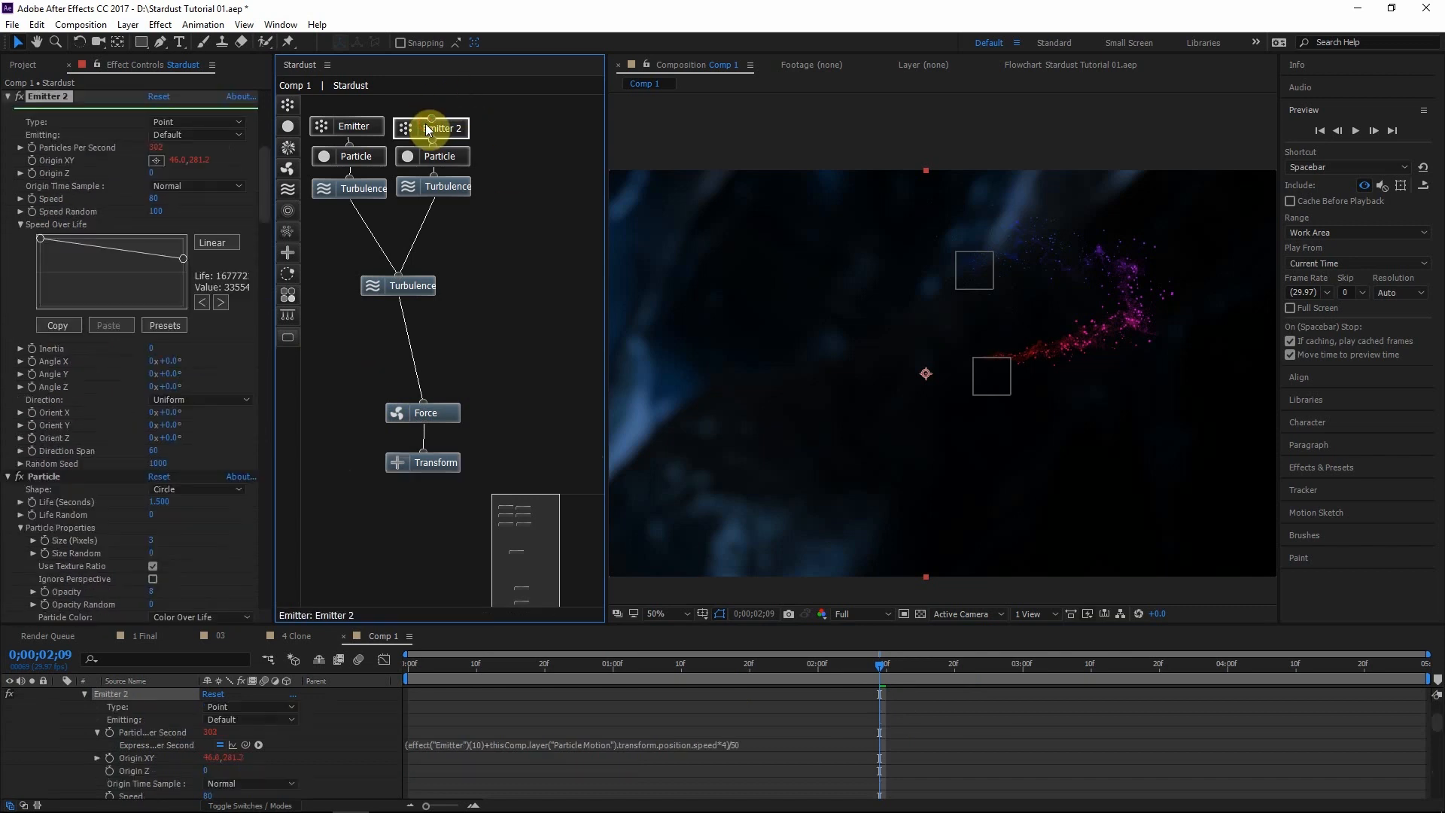
key(ctrl+d)
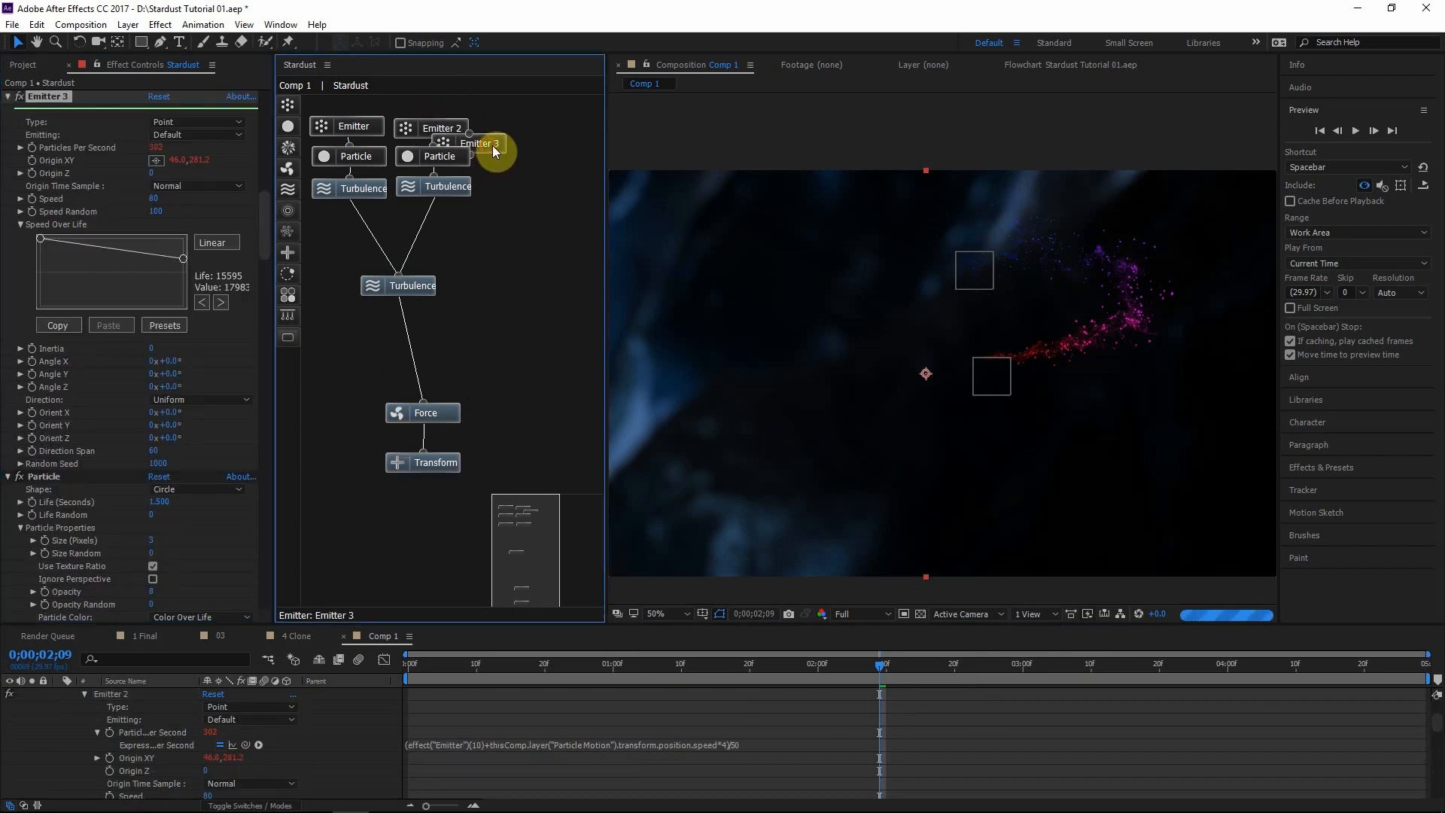
drag(489, 146, 558, 132)
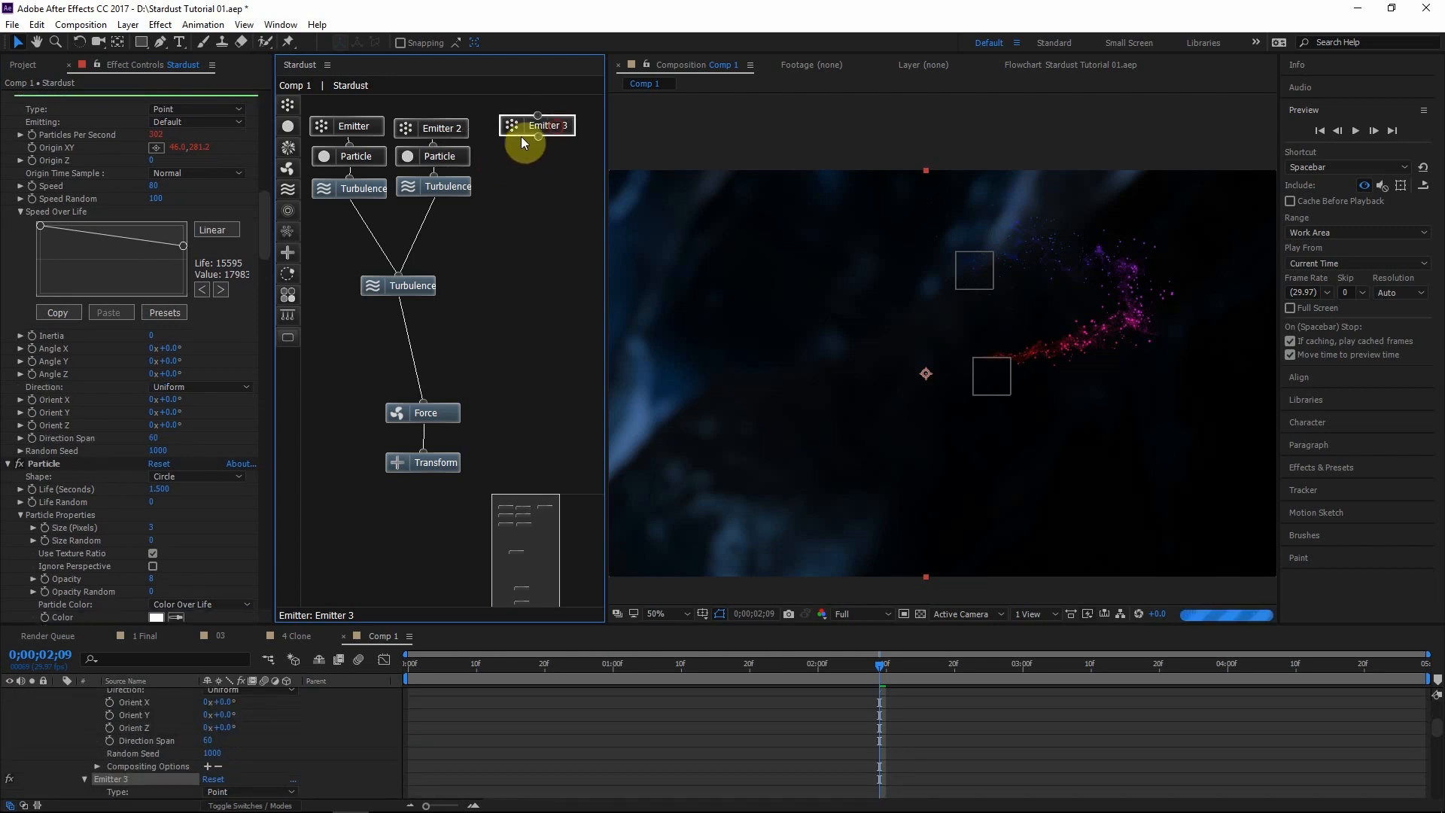
Add a Particle node connected to Emitter 3 and place it directly below that emitter
drag(287, 126, 546, 128)
drag(558, 189, 530, 185)
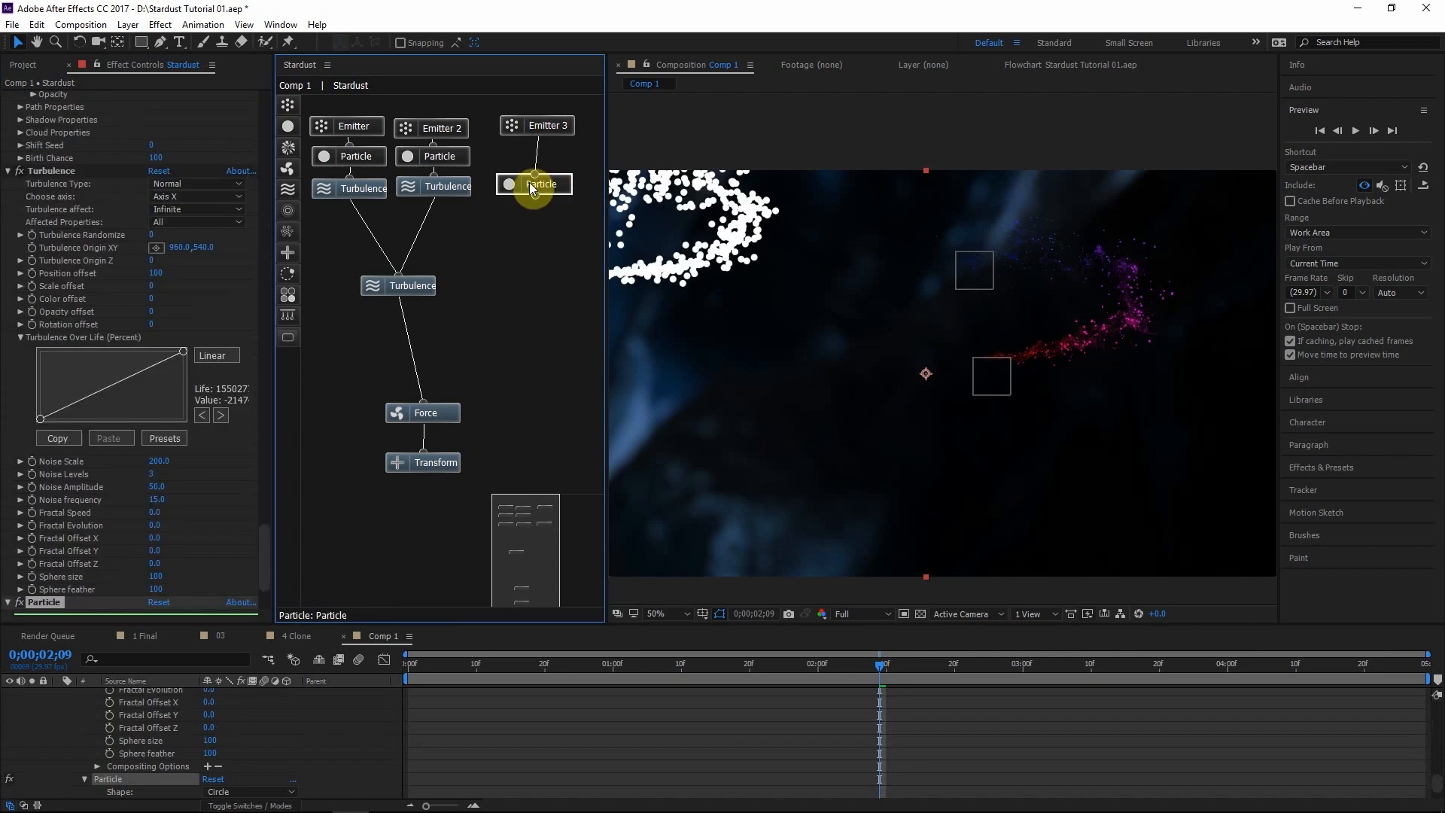
drag(849, 266, 870, 288)
click(788, 256)
key(shift+slash)
drag(553, 186, 561, 196)
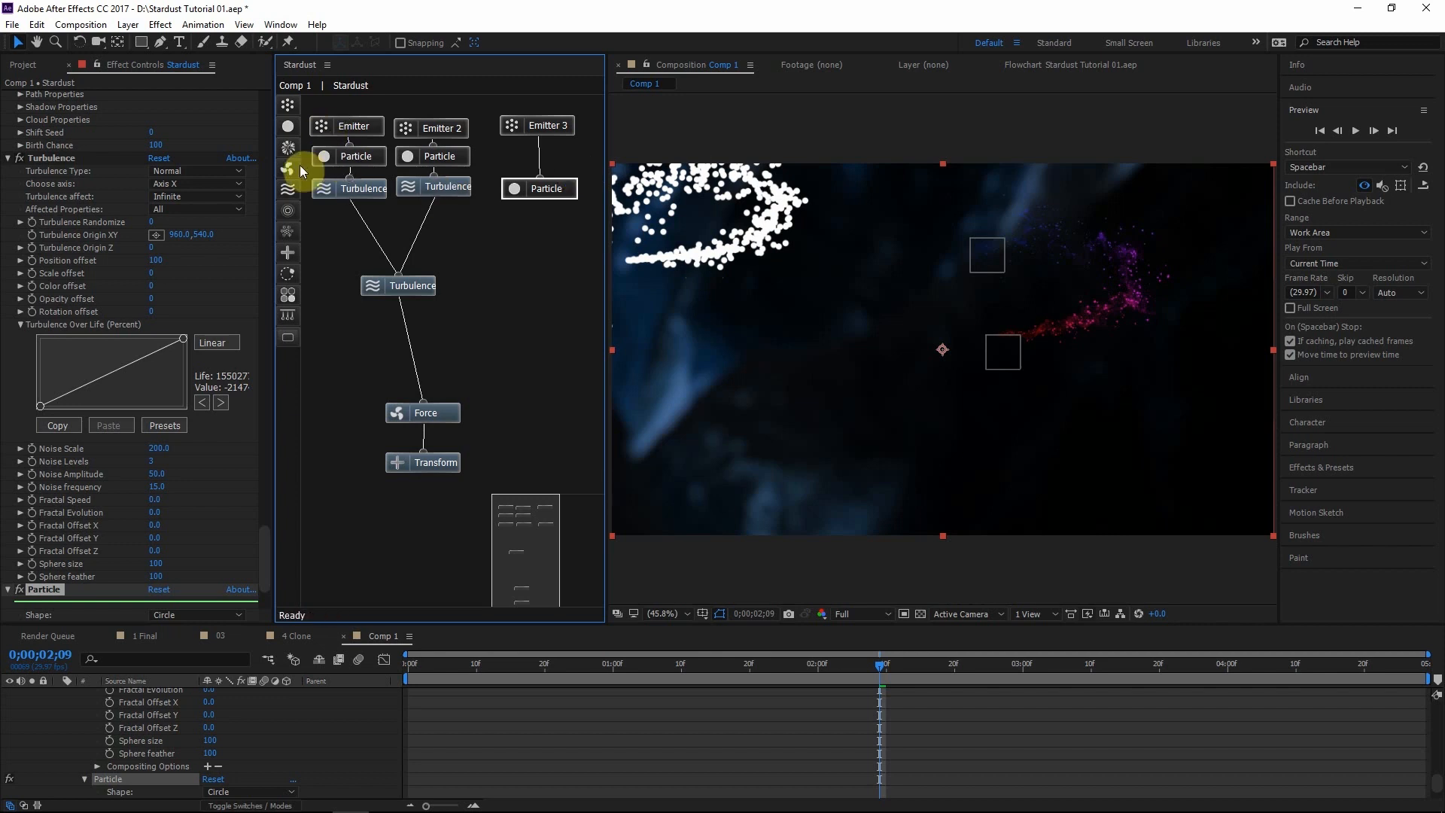
Add an Auxiliary node, connect it to Emitter 3's Particle node and line it up underneath
drag(286, 146, 507, 241)
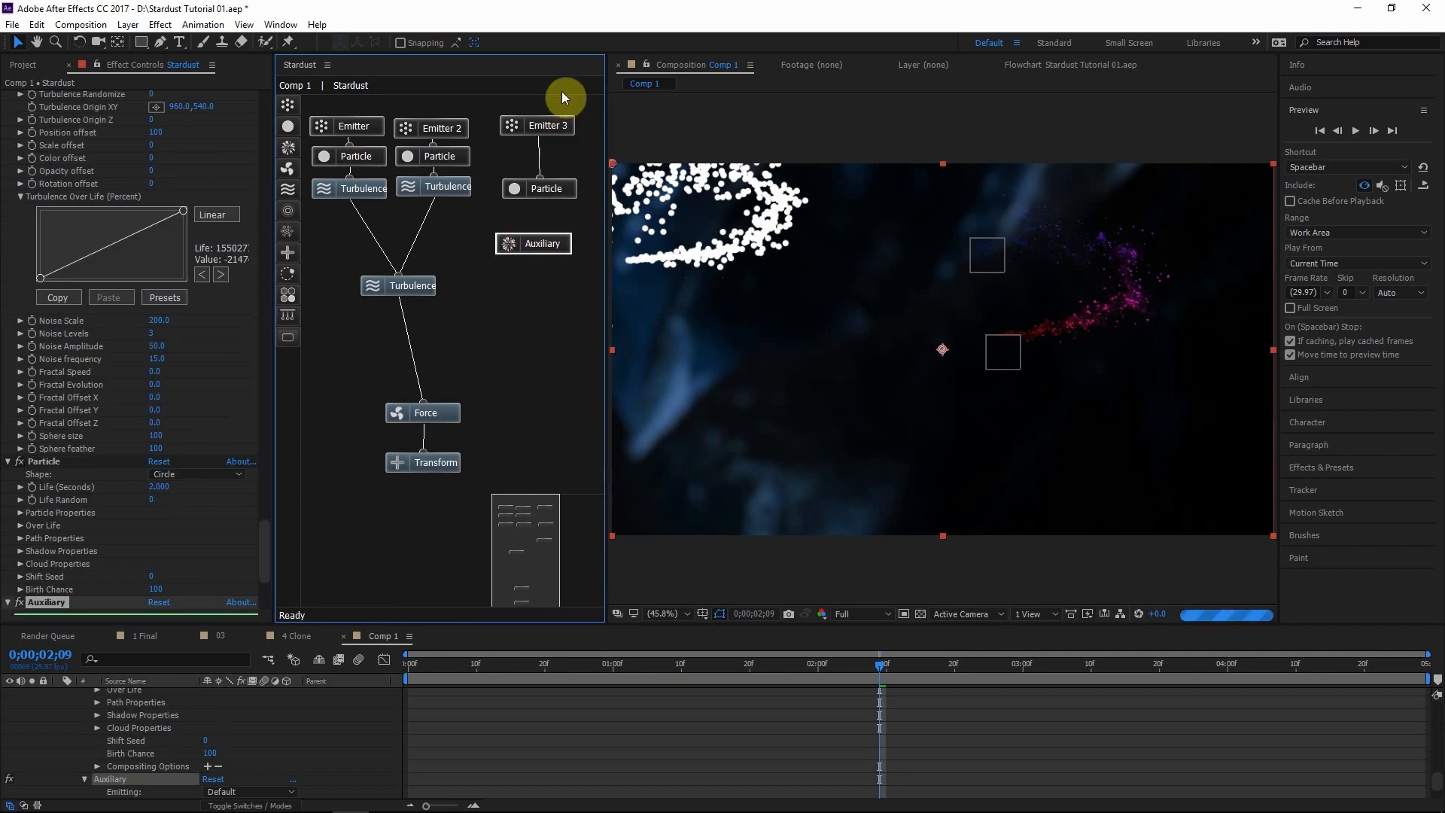
click(544, 126)
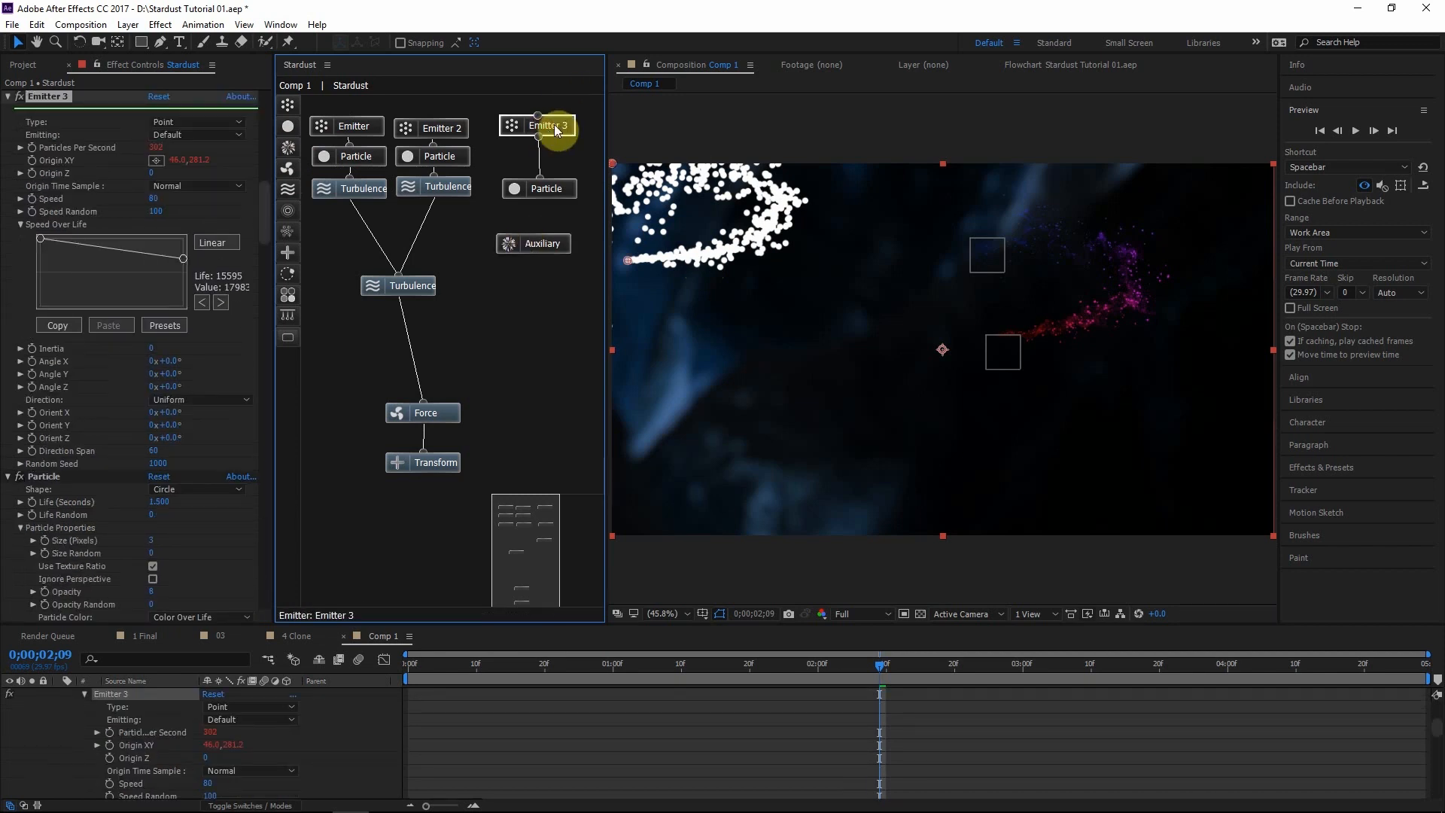
click(552, 245)
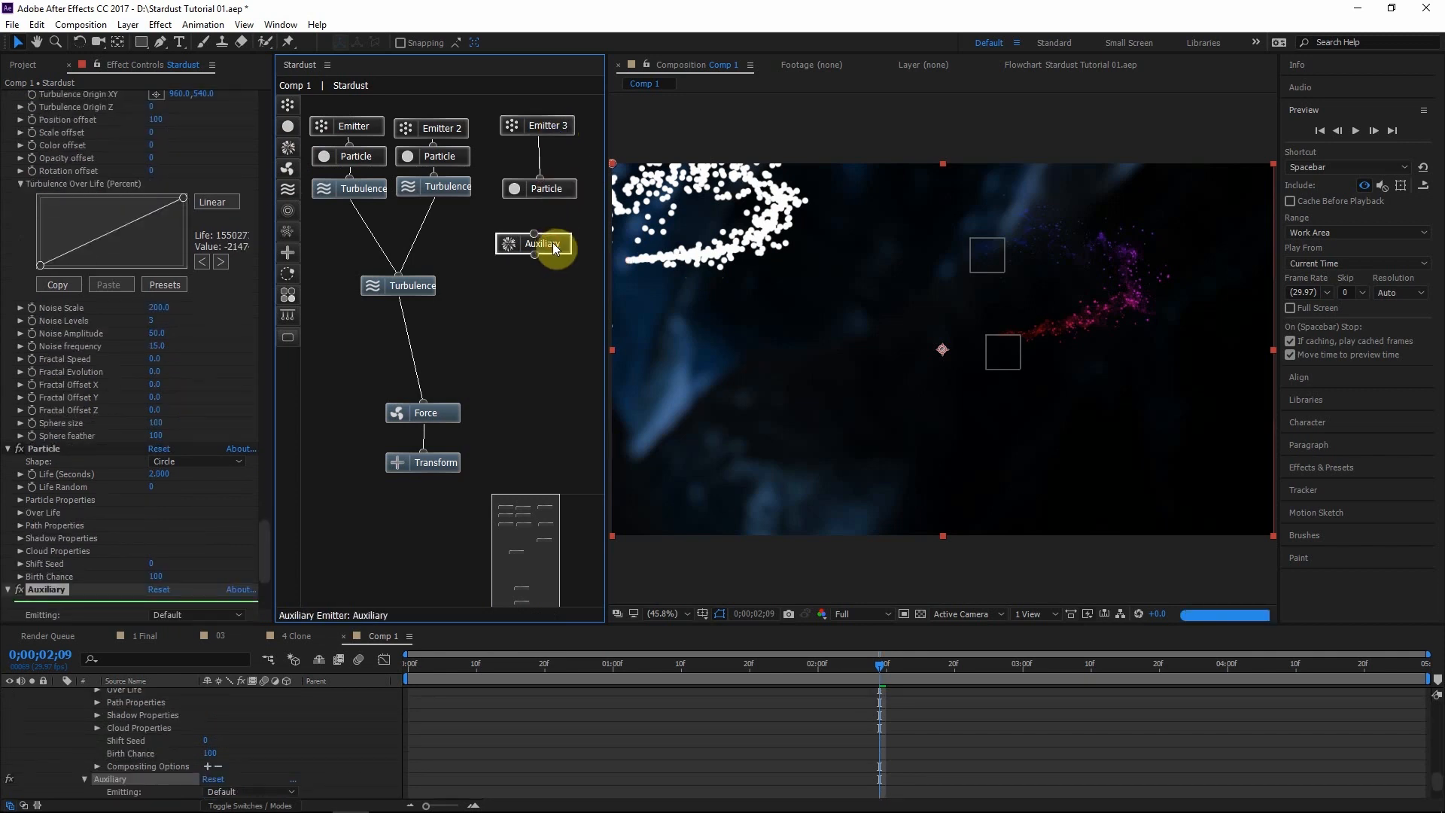
drag(563, 193, 561, 181)
click(553, 252)
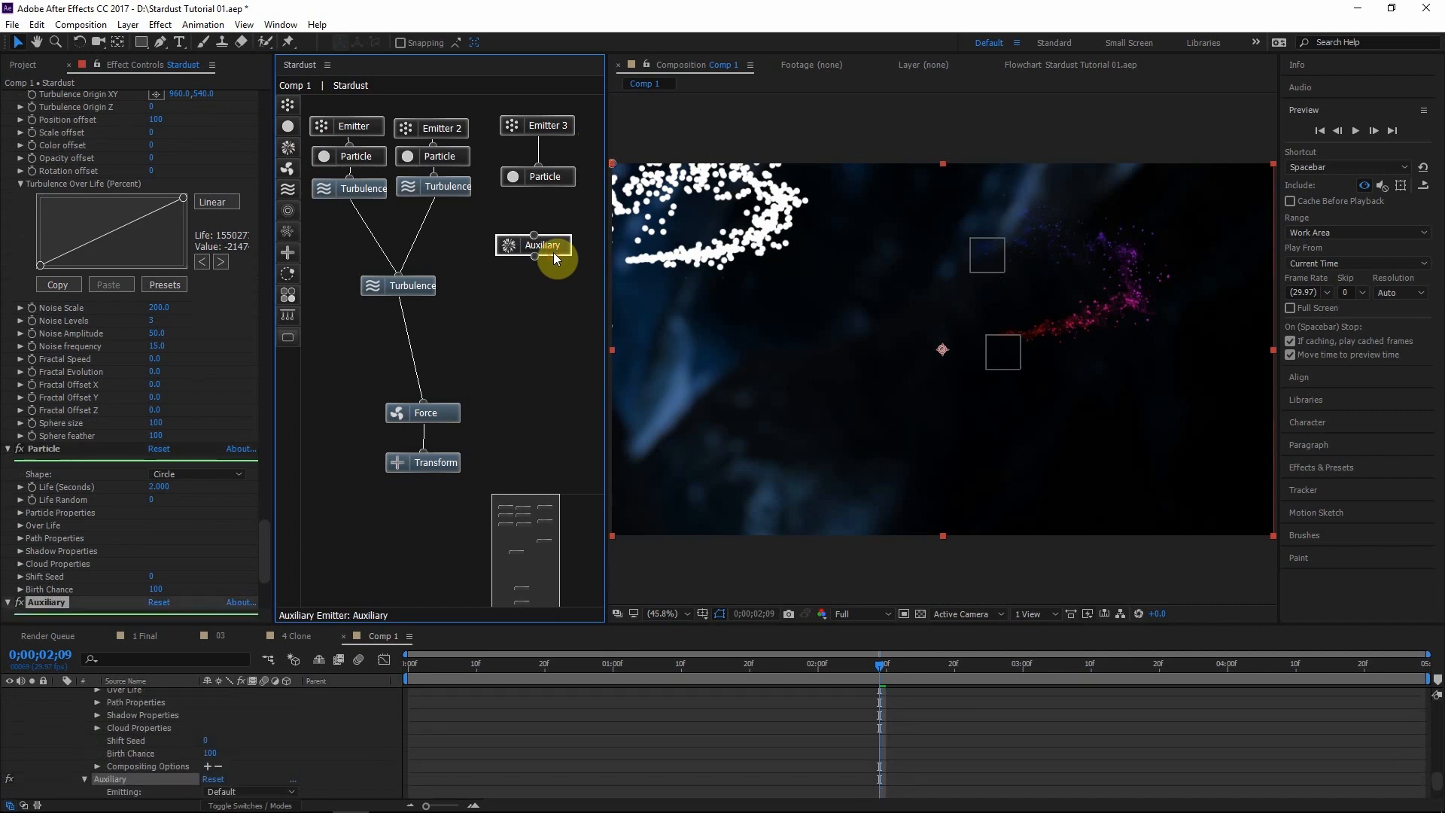
drag(553, 252, 568, 179)
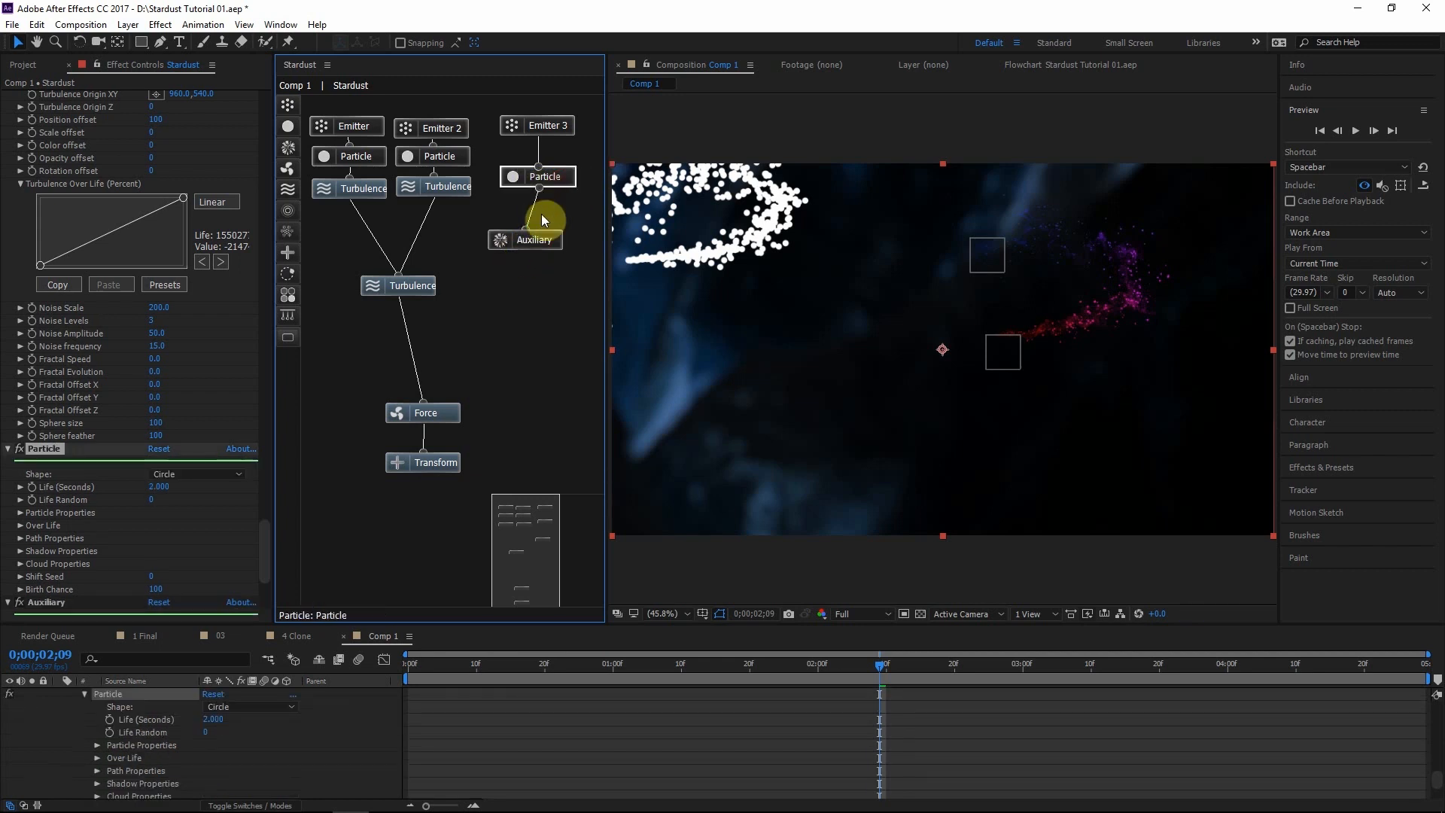
drag(561, 236, 535, 232)
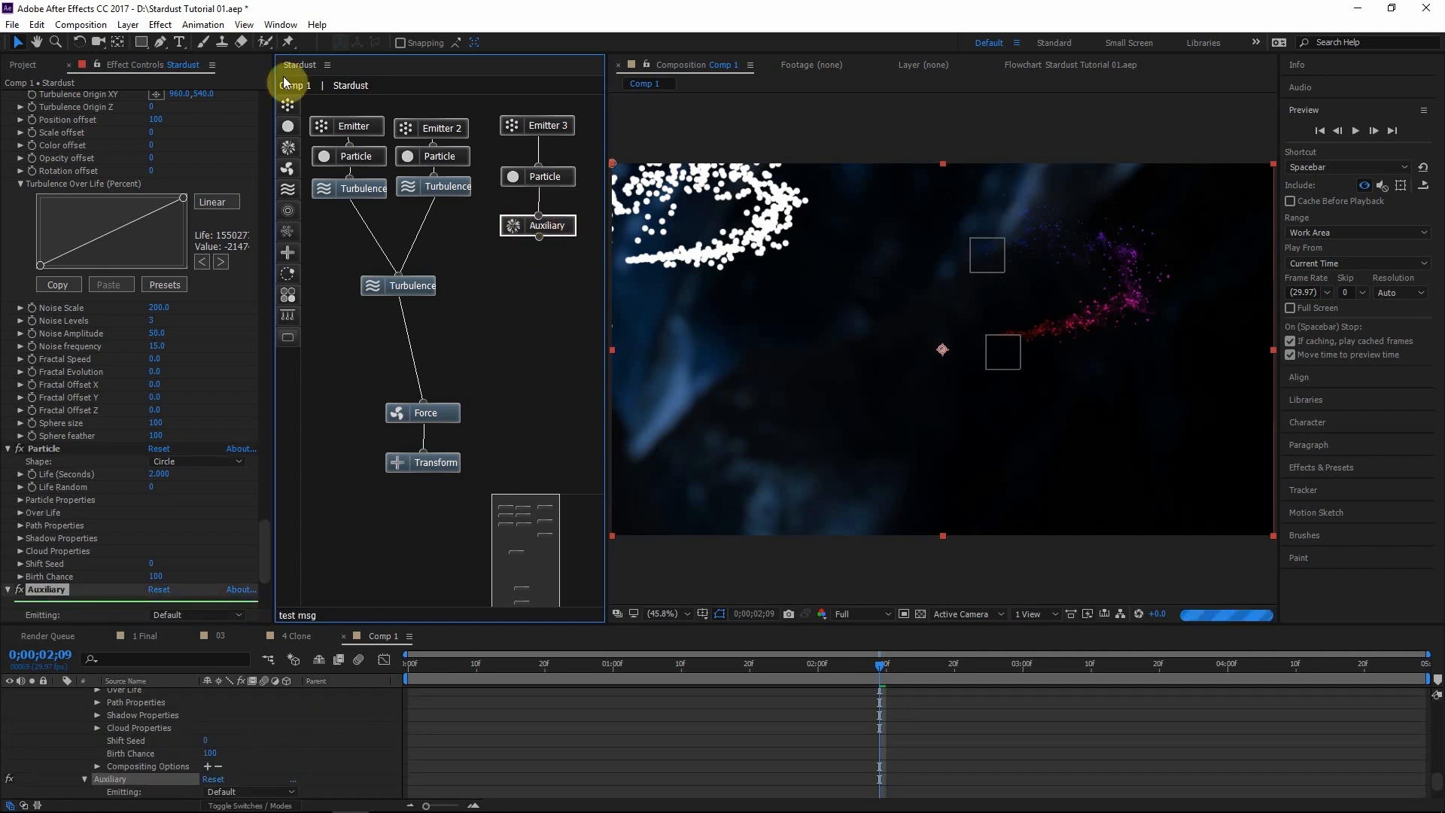
Add a second Particle node below Auxiliary and connect it to the Force node, moved up together with Transform
drag(287, 125, 540, 226)
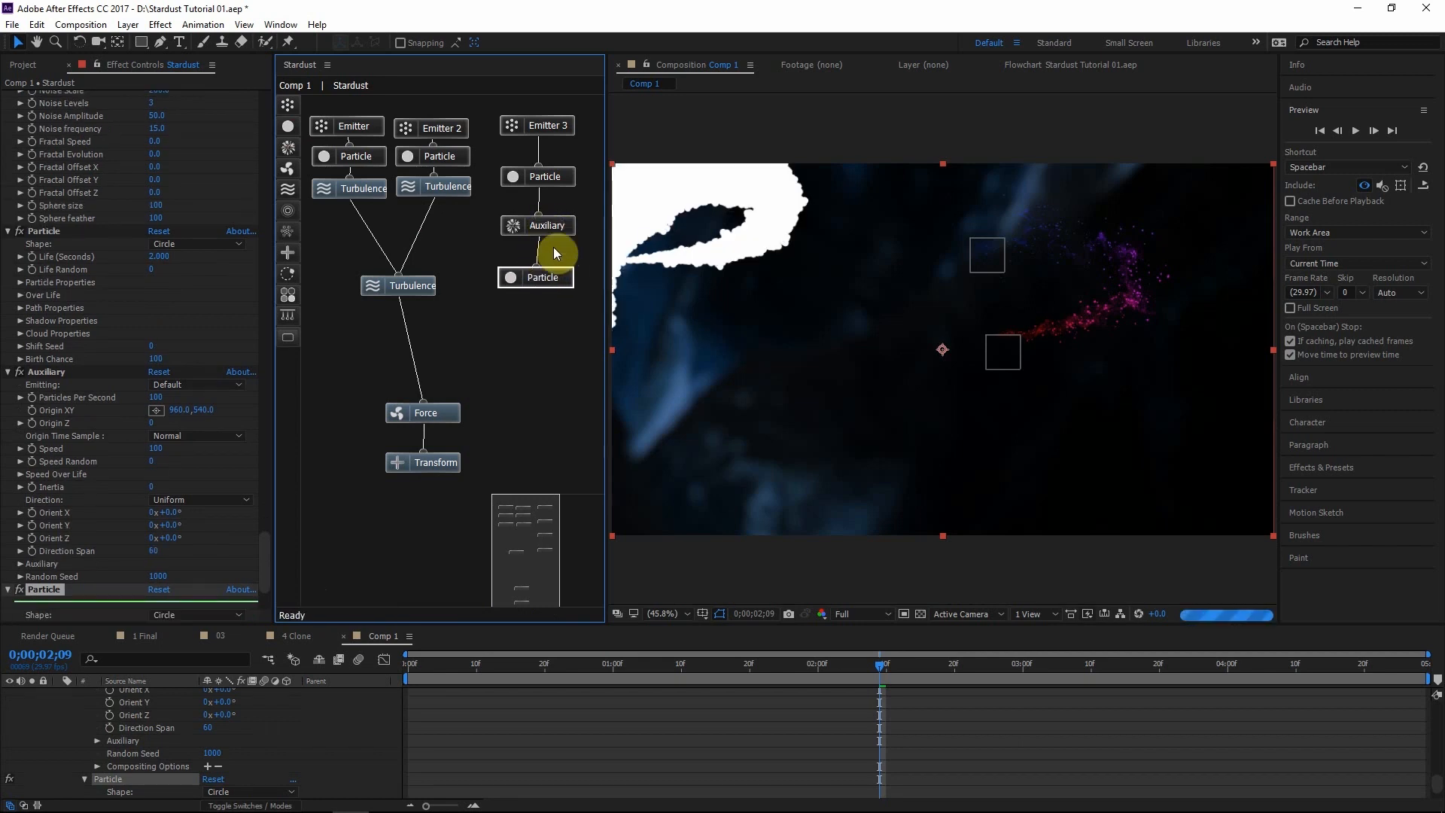
drag(546, 289, 544, 275)
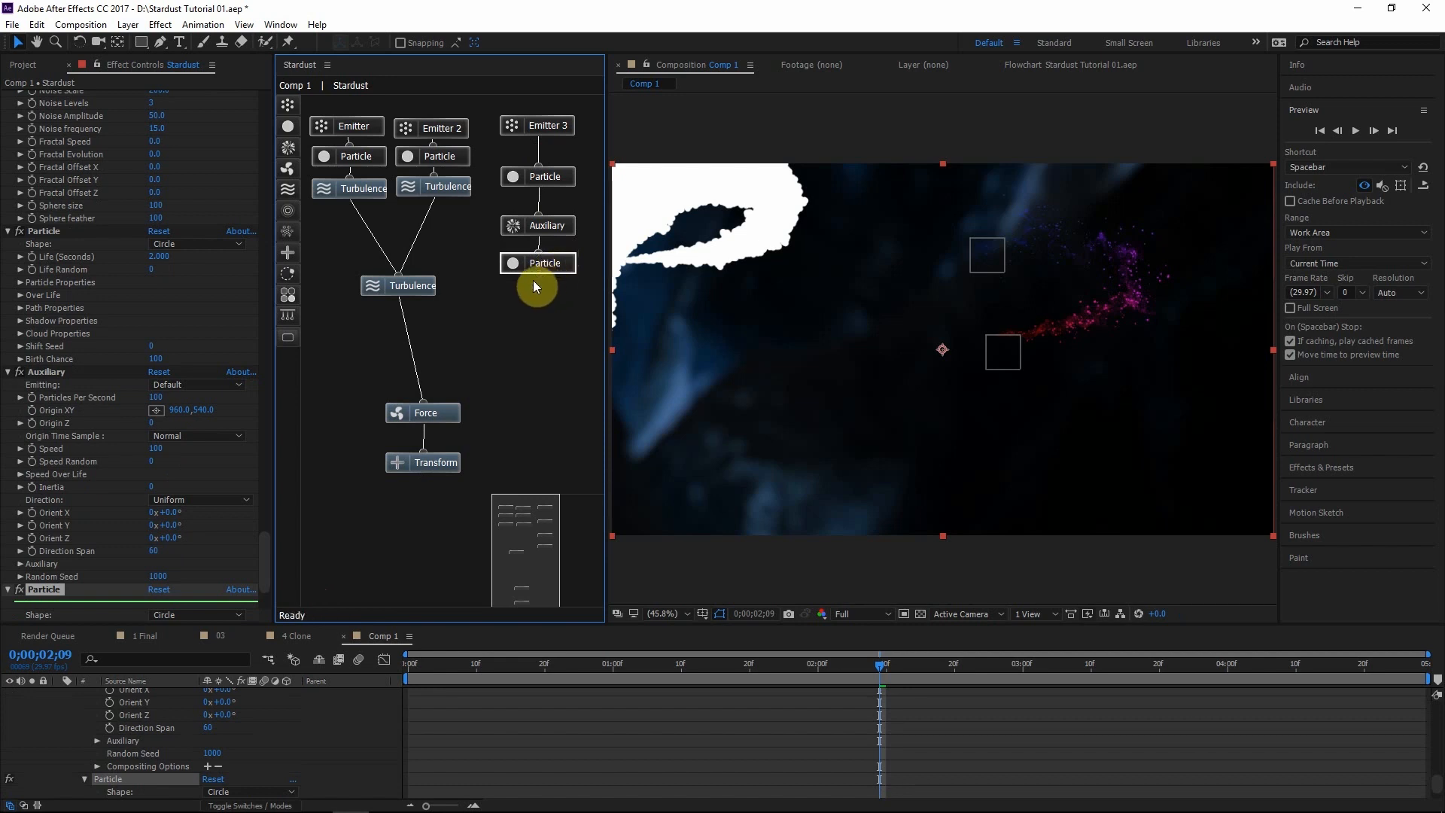
drag(440, 419, 416, 353)
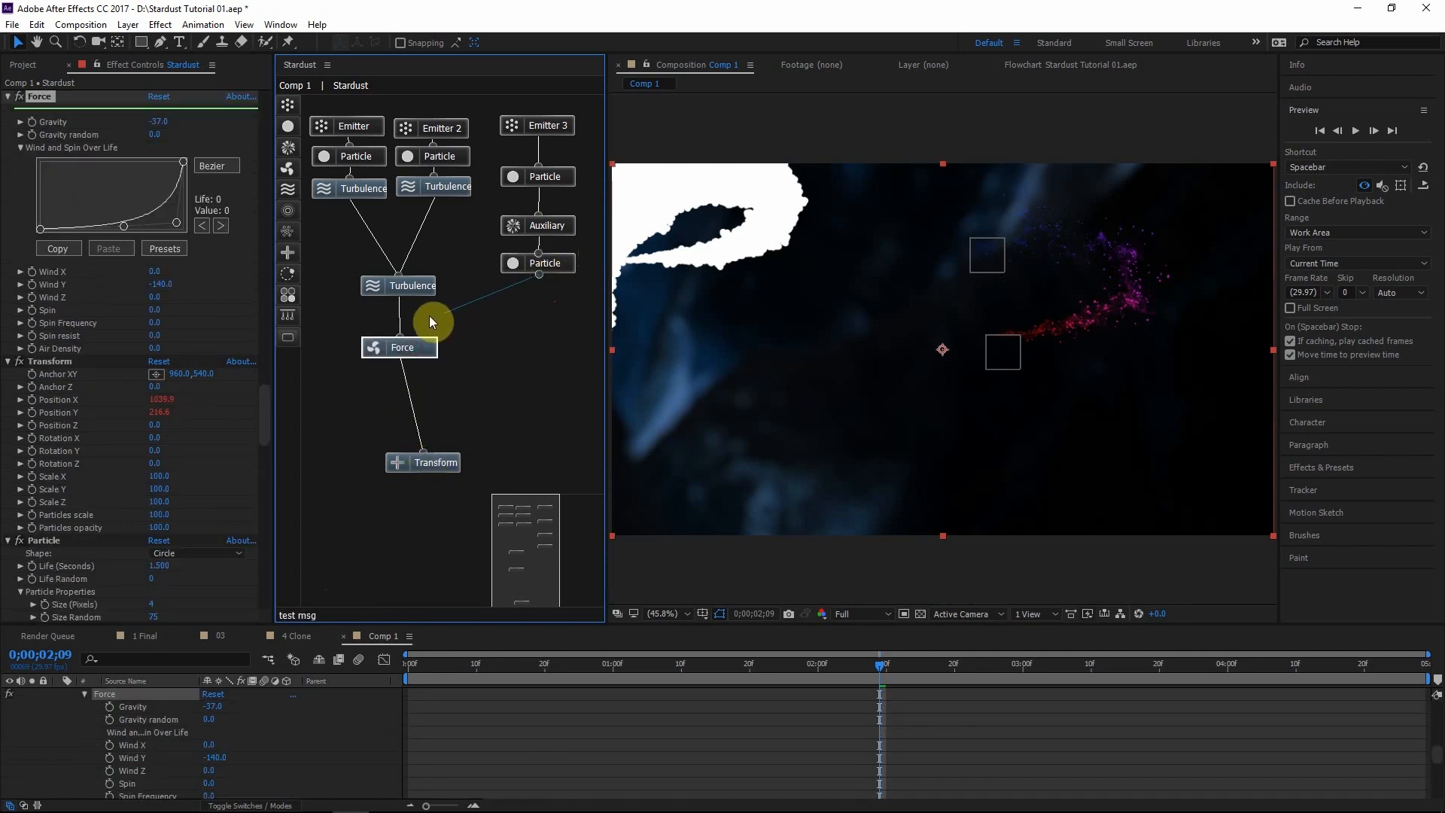
drag(392, 338, 399, 341)
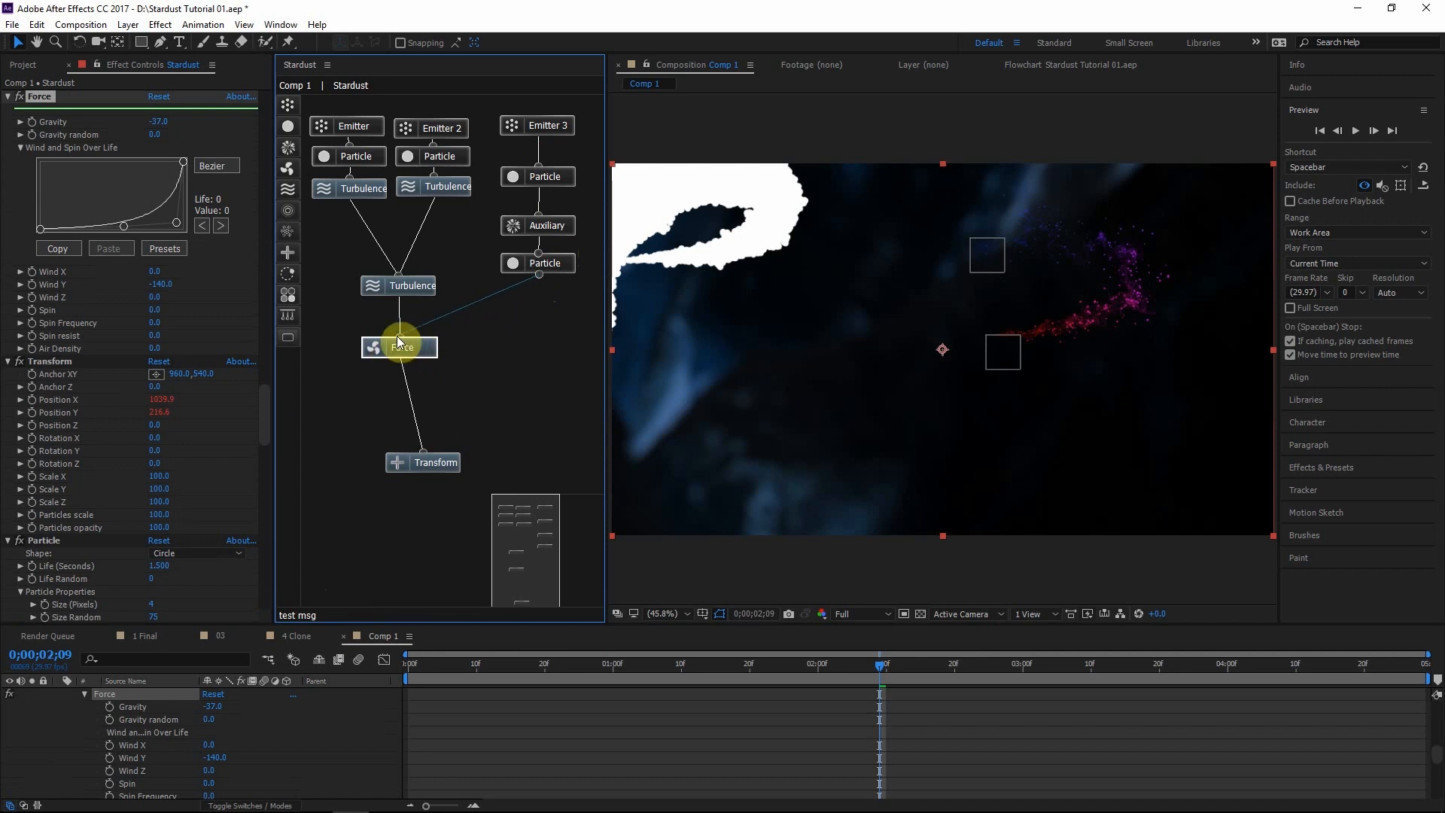
drag(437, 462, 418, 447)
click(546, 175)
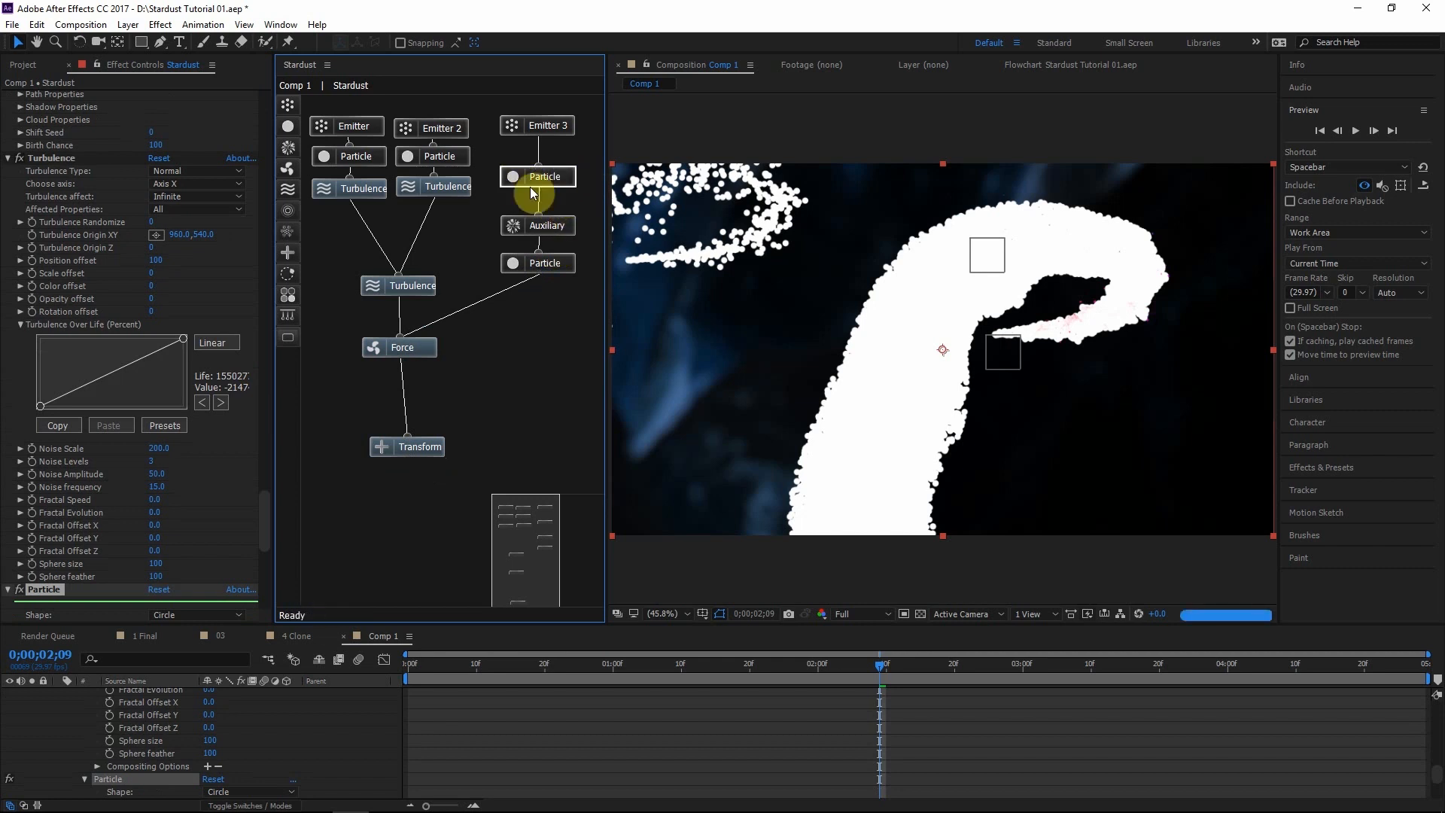
click(549, 262)
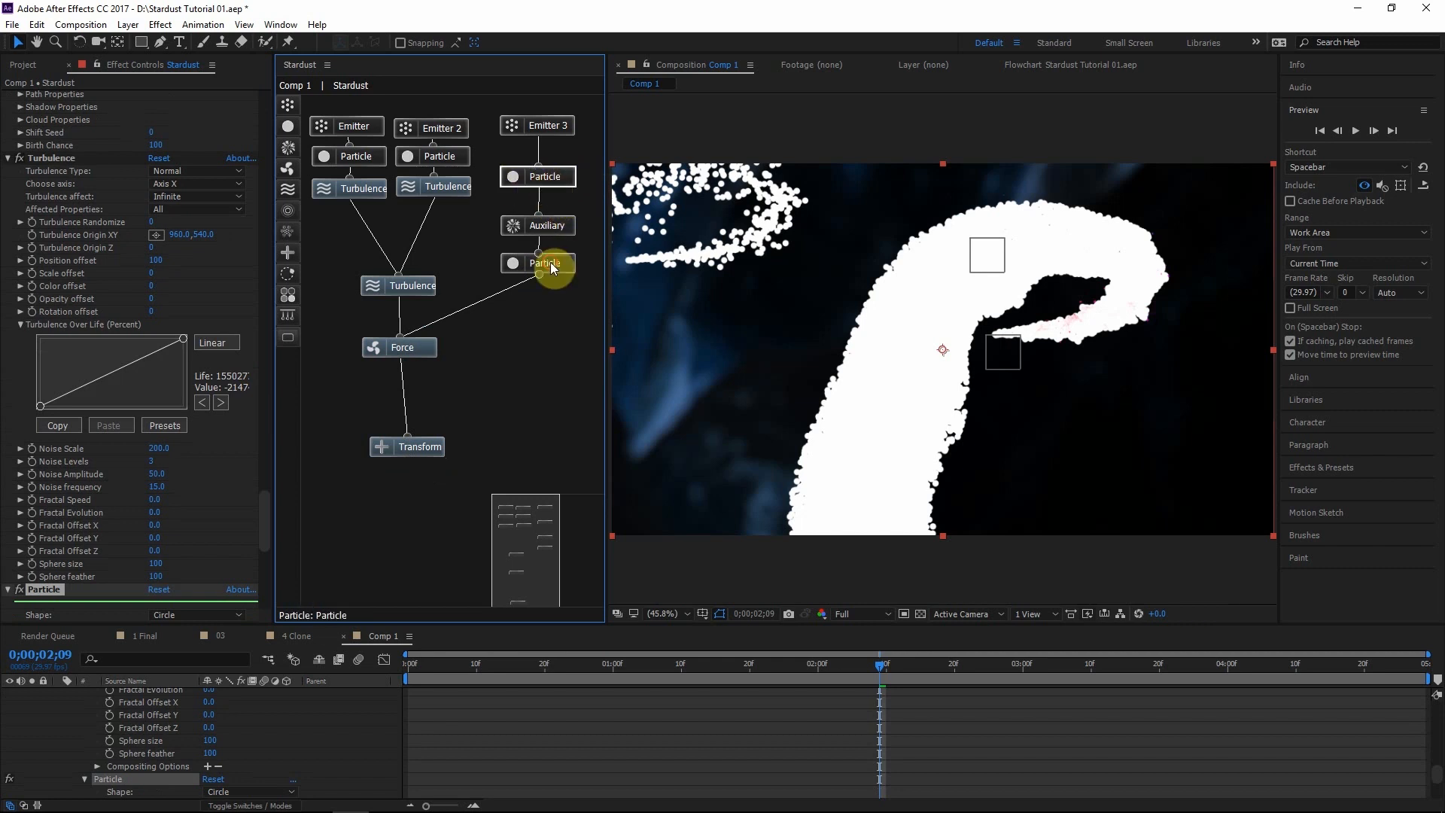
click(544, 167)
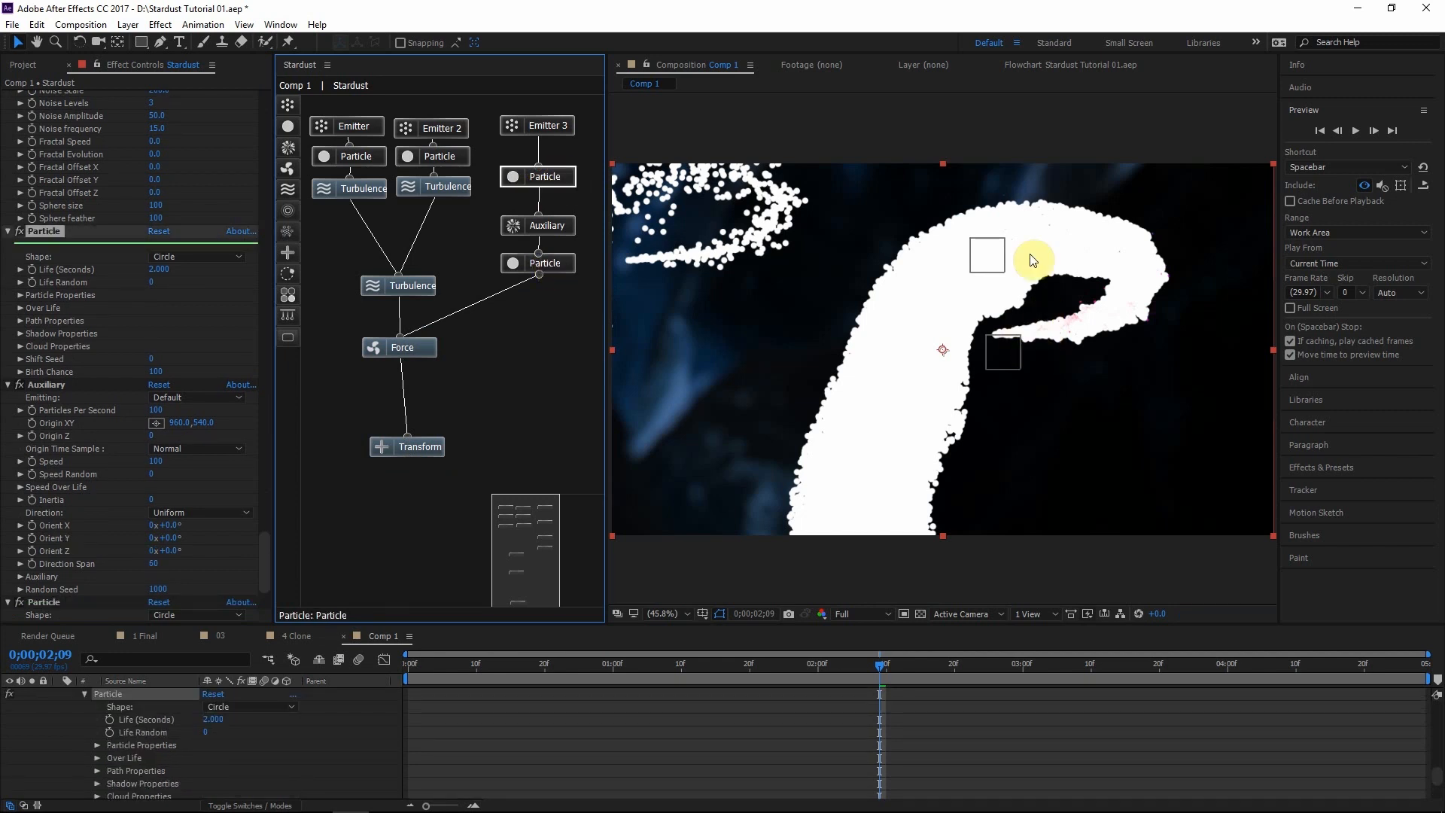
Set the Auxiliary node's Speed to 0 and check the trail at 0;00;02;14
click(561, 226)
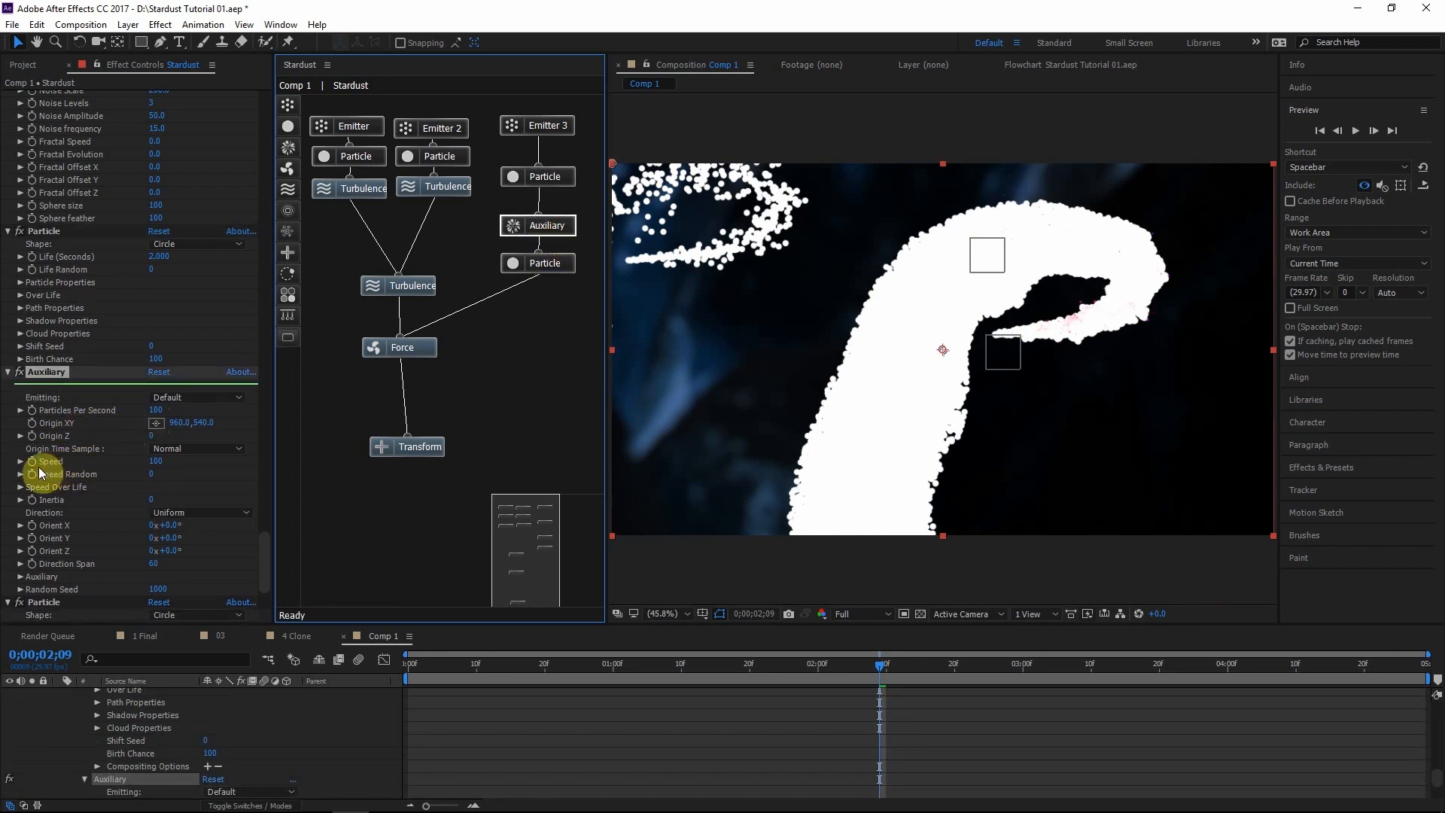
click(155, 461)
text(0)
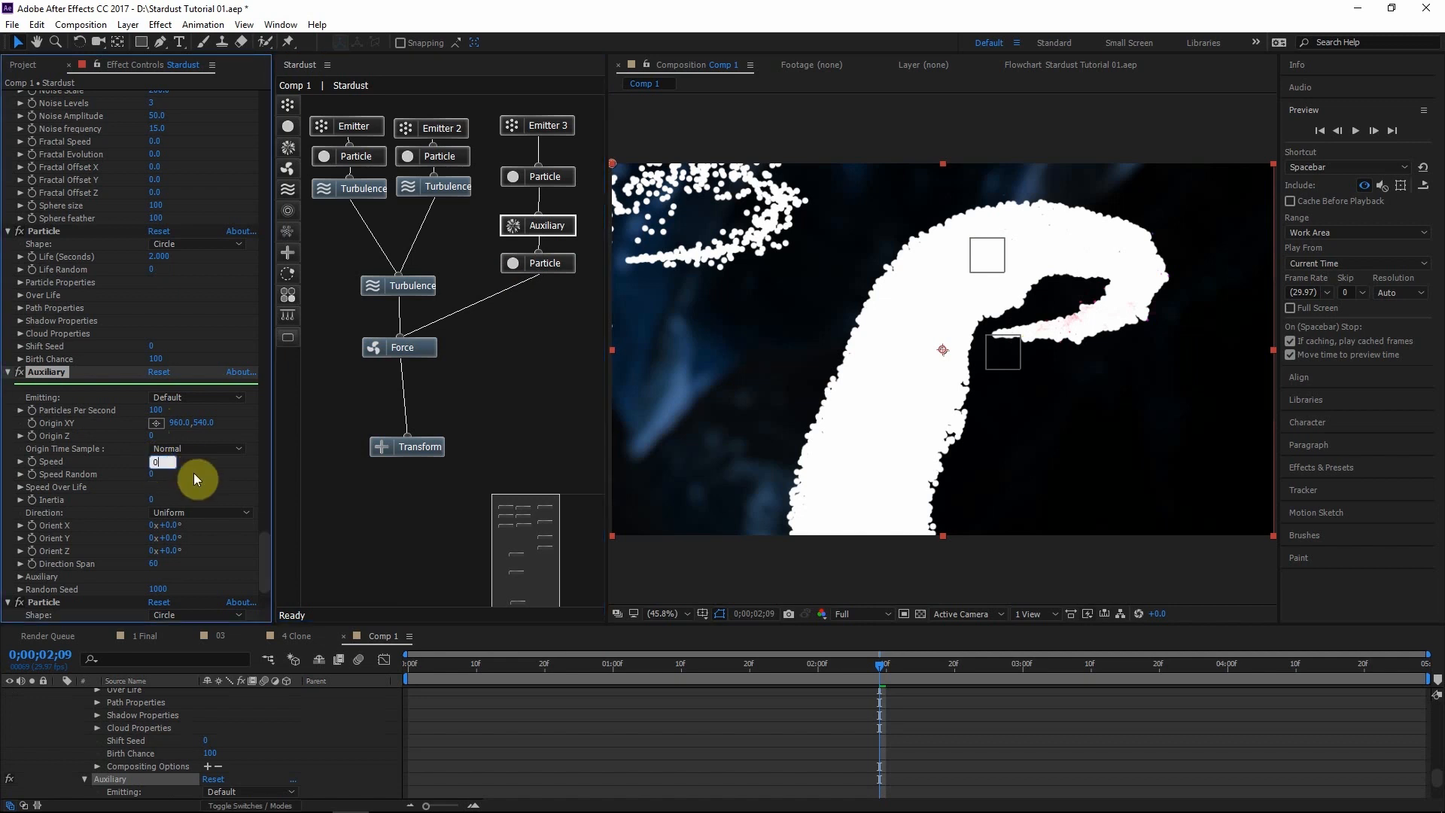
click(919, 300)
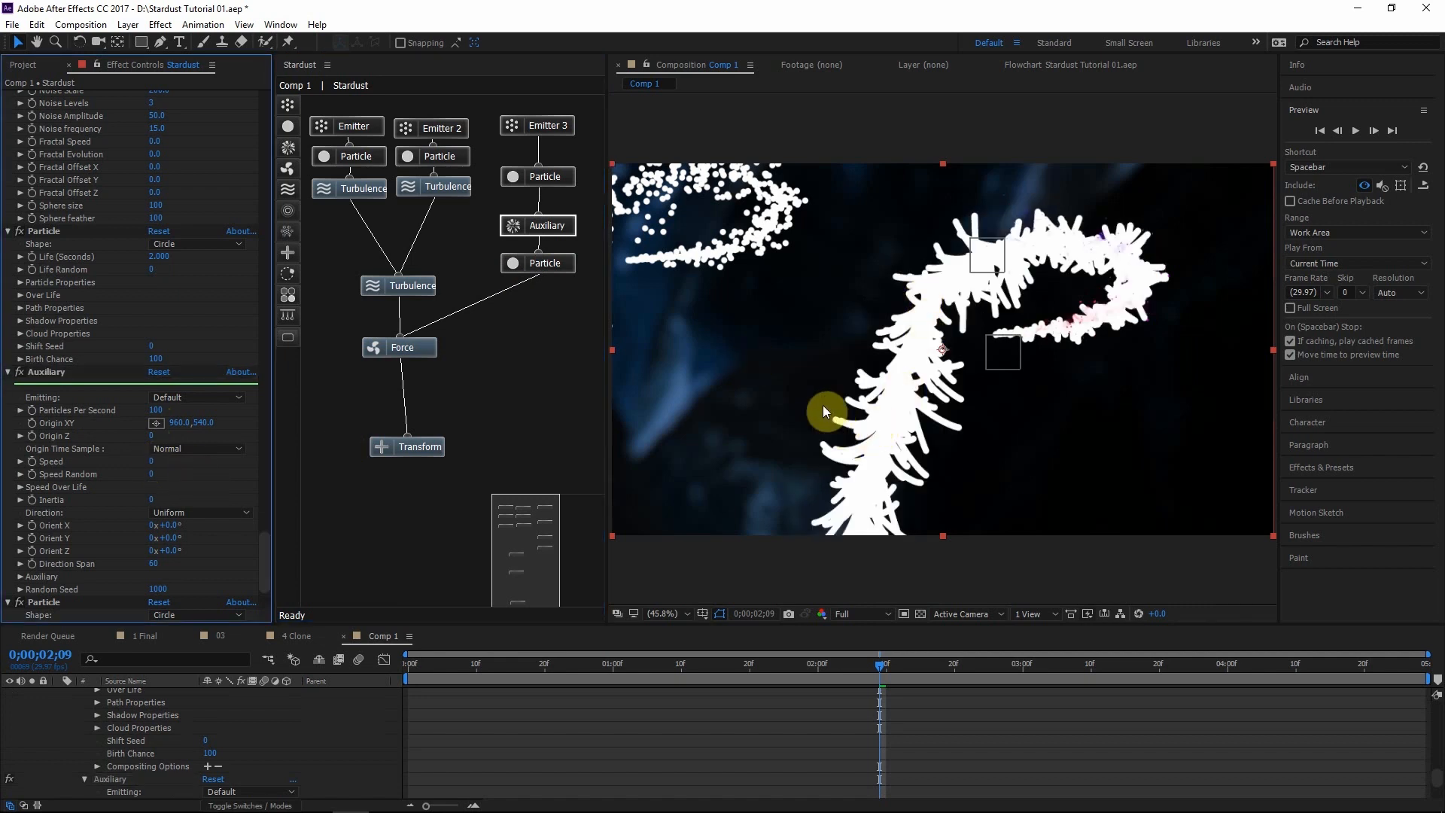
click(913, 666)
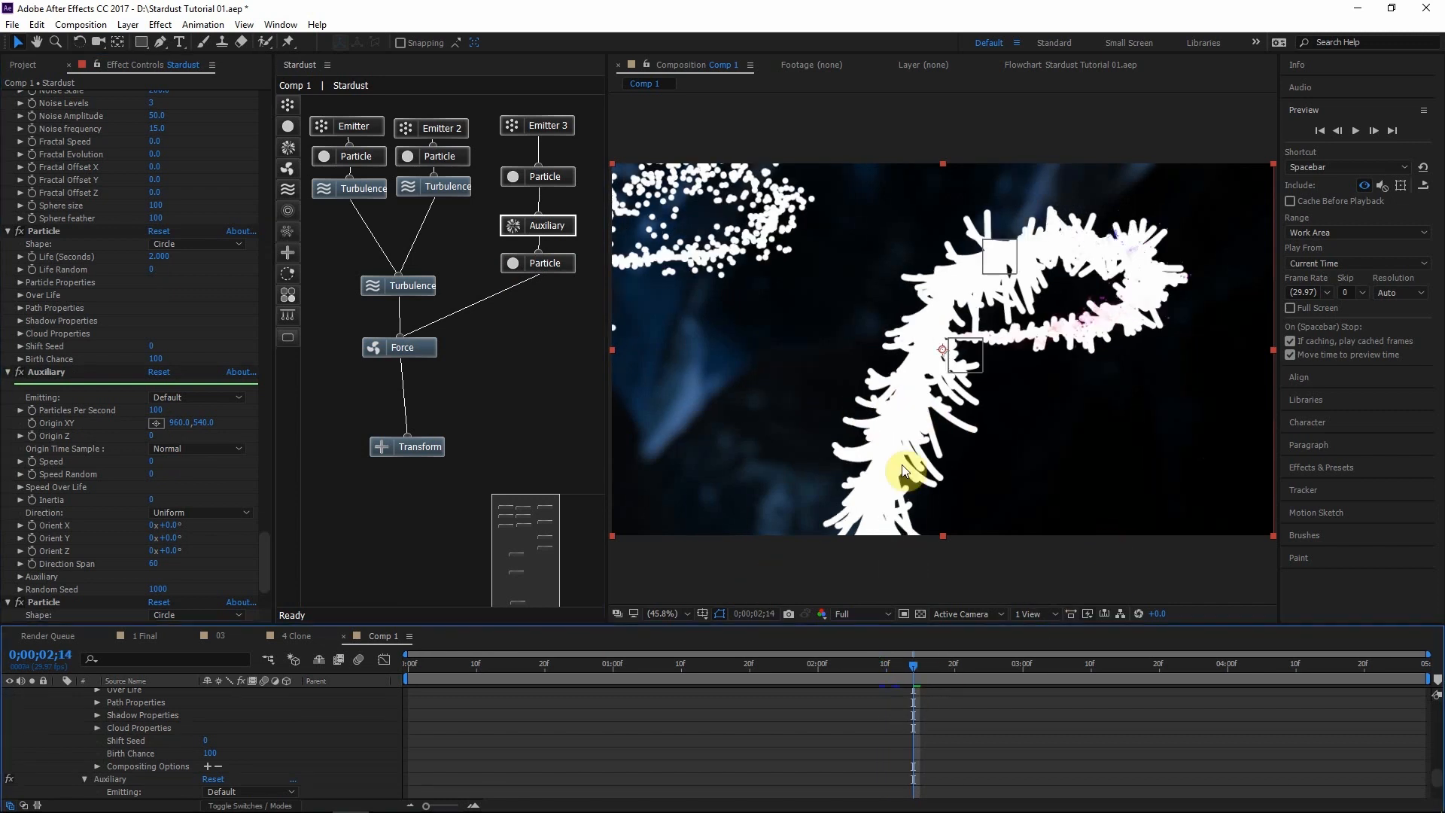
Set the particle size of the Particle node below Auxiliary to 1 pixel
click(554, 263)
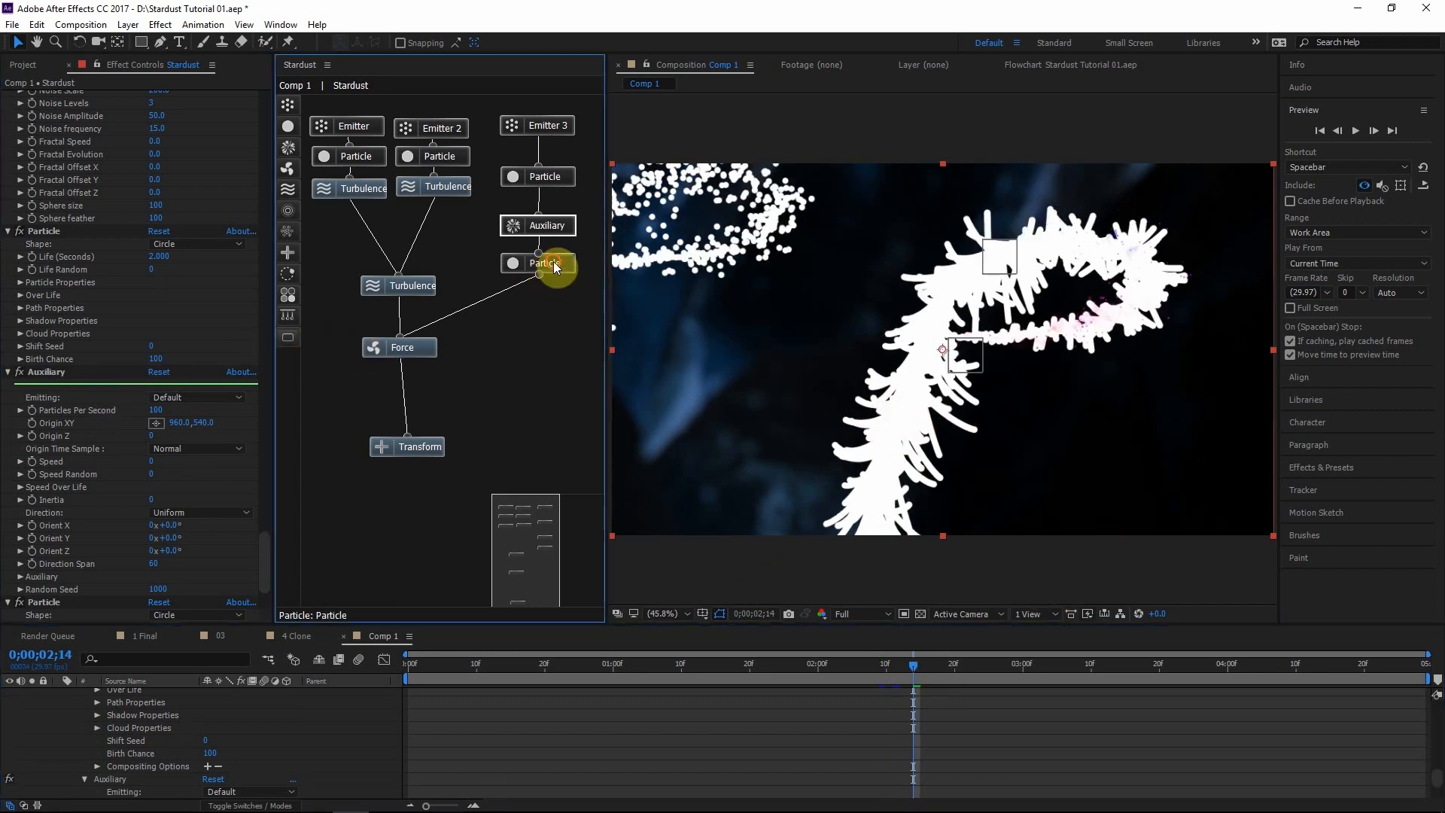
scroll(54, 466, down, 3)
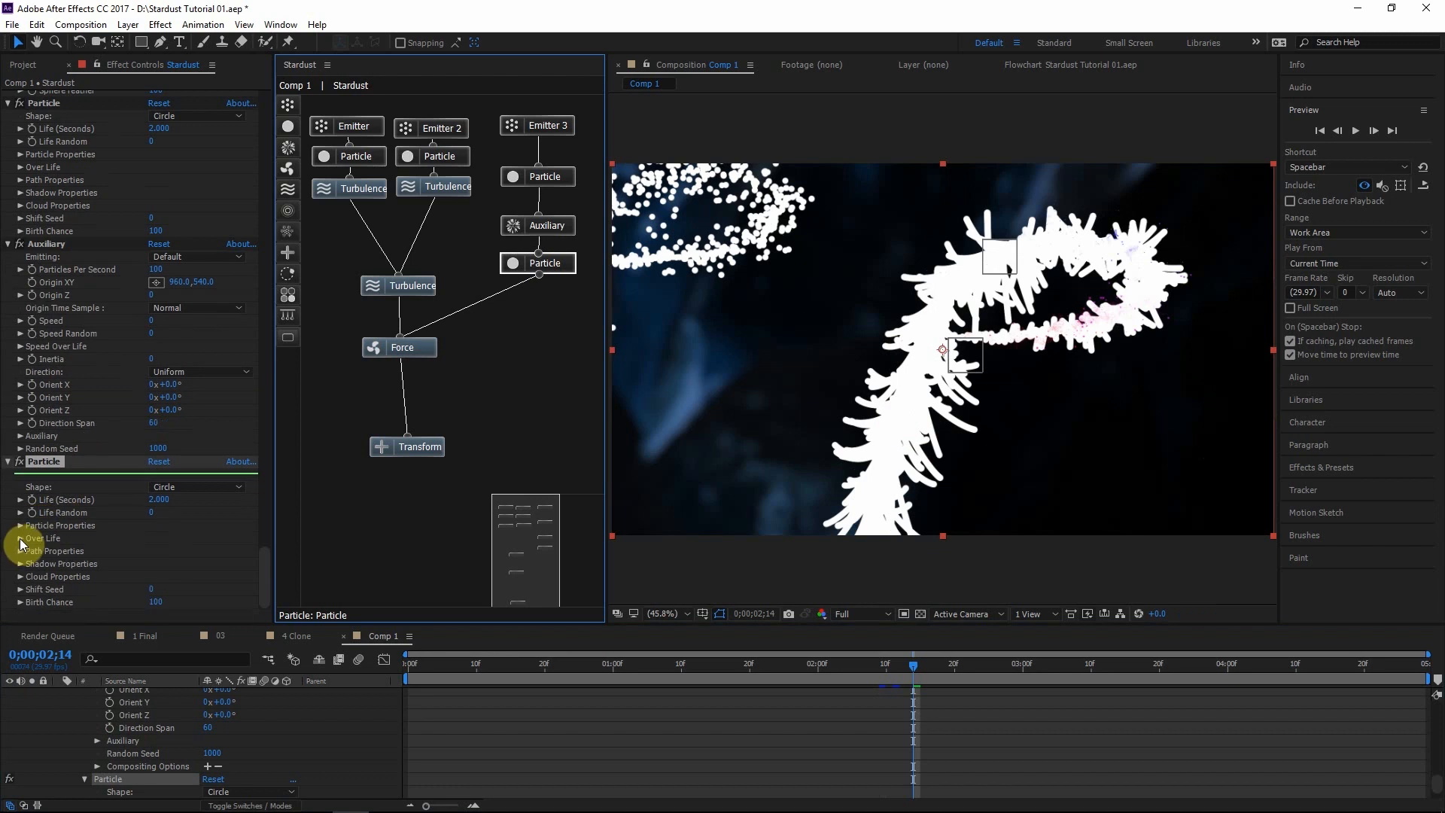
click(21, 526)
scroll(146, 539, down, 2)
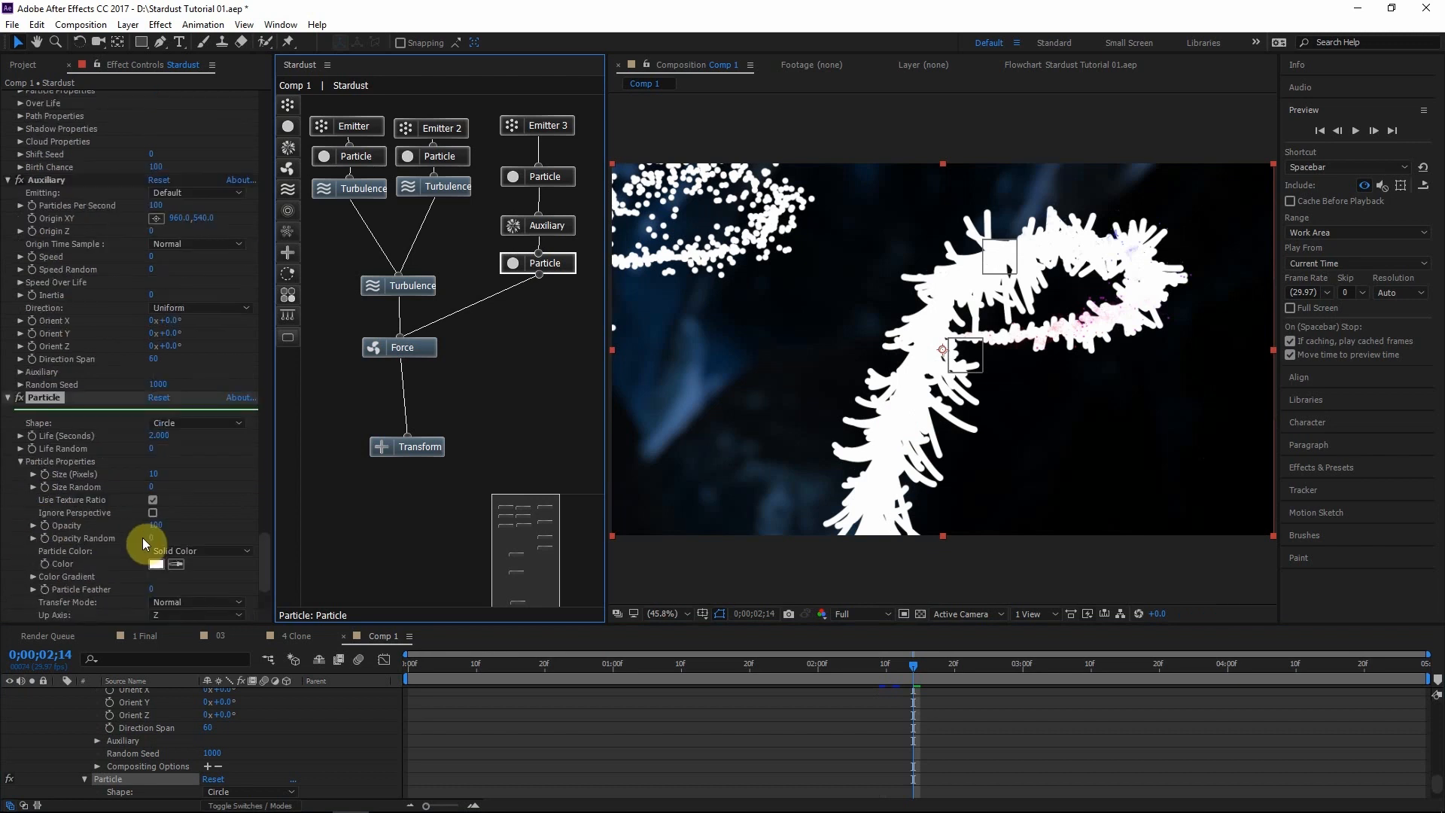
click(154, 474)
text(1)
key(Return)
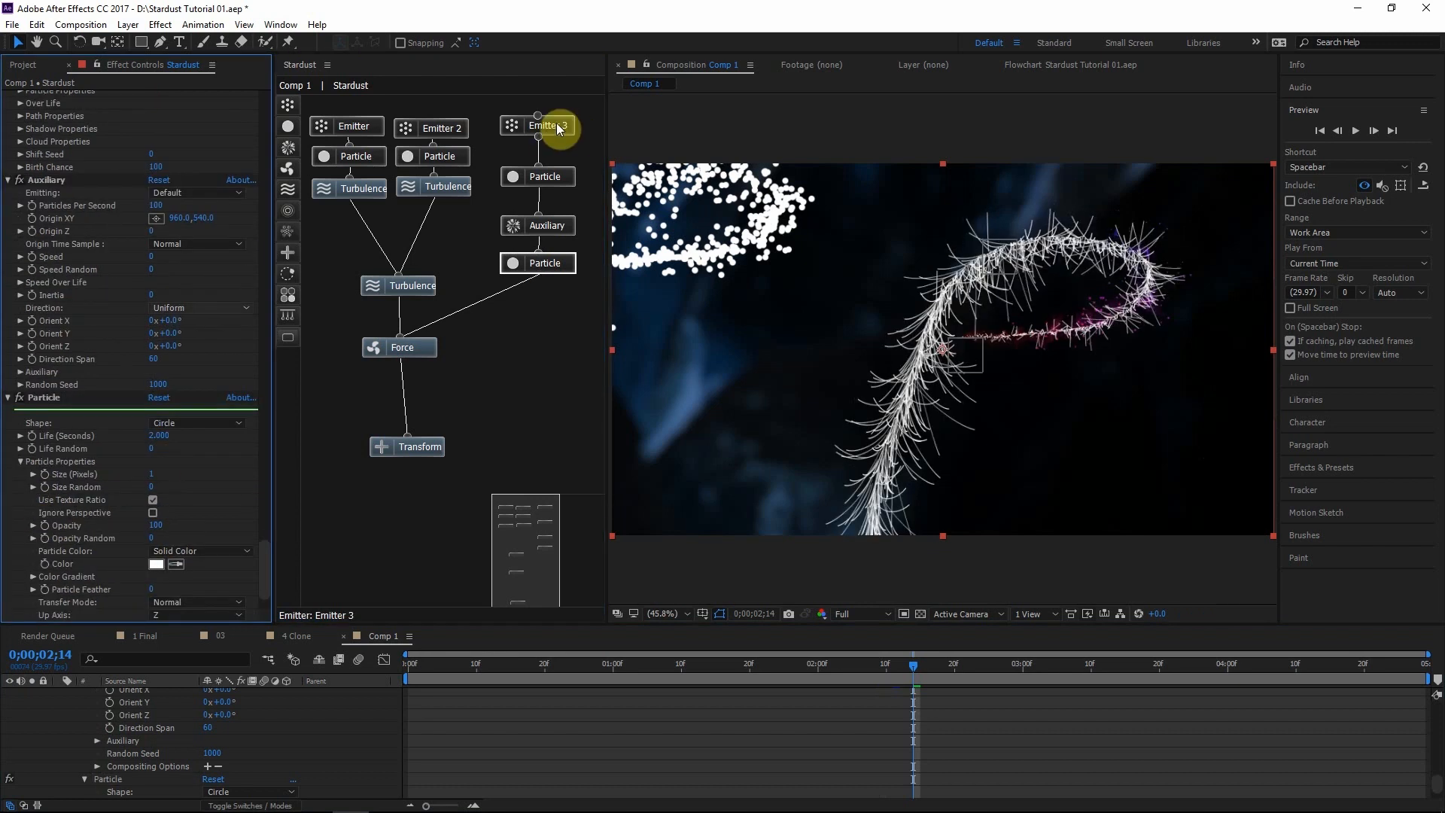
Set the Life of the Particle node directly under Emitter 3 to 0.75 seconds
click(553, 170)
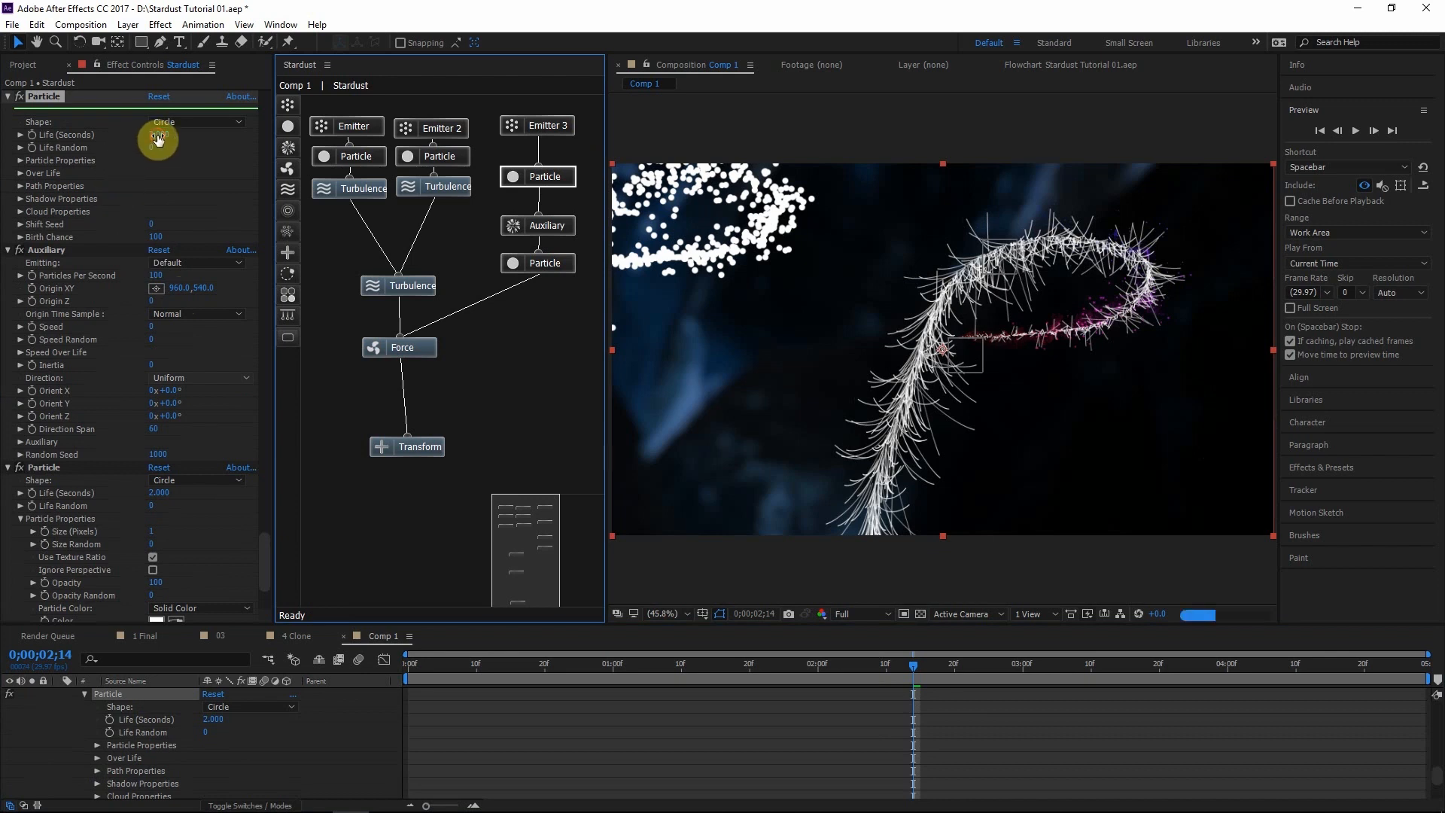
click(158, 137)
text(.75)
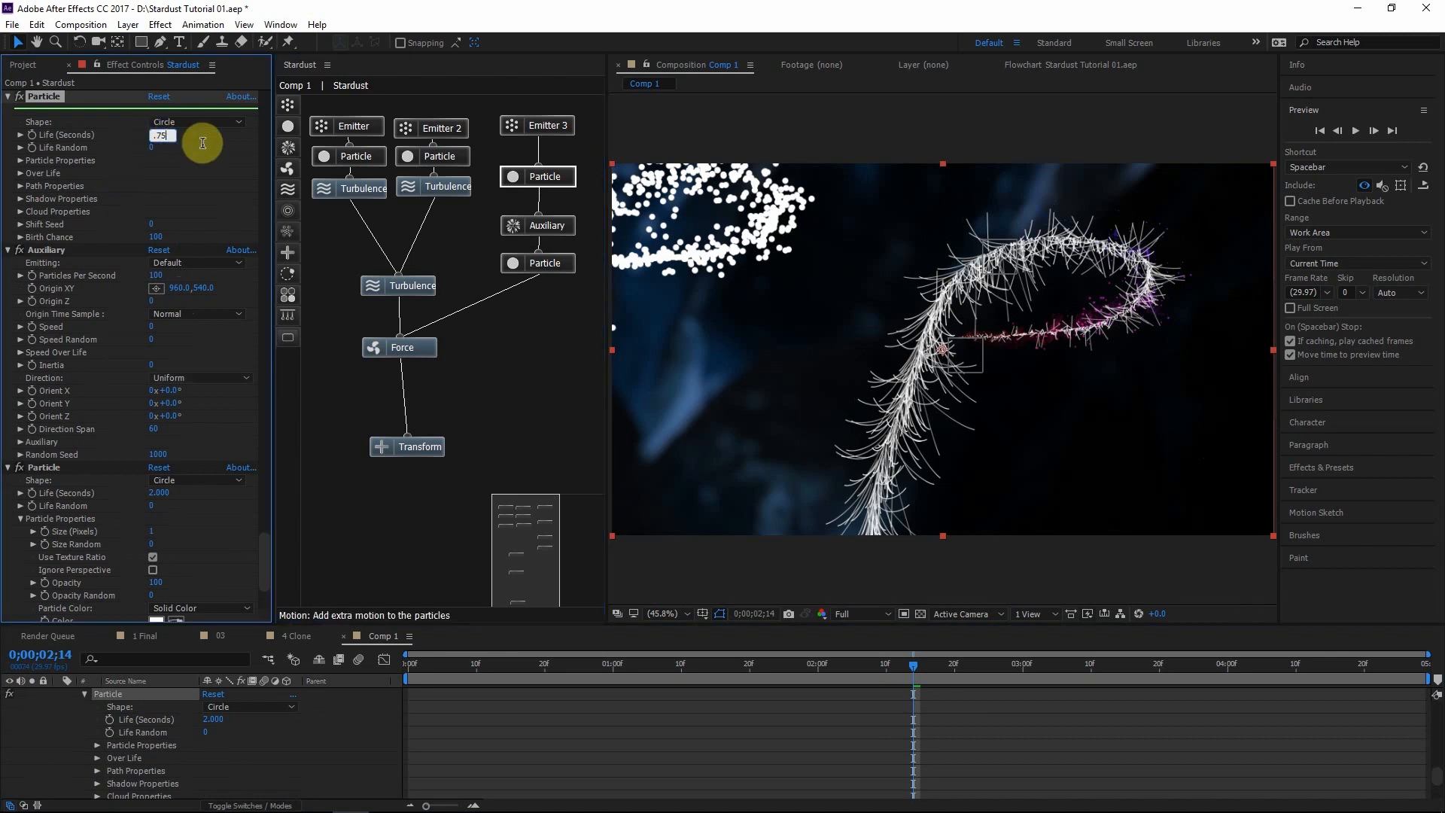
key(Return)
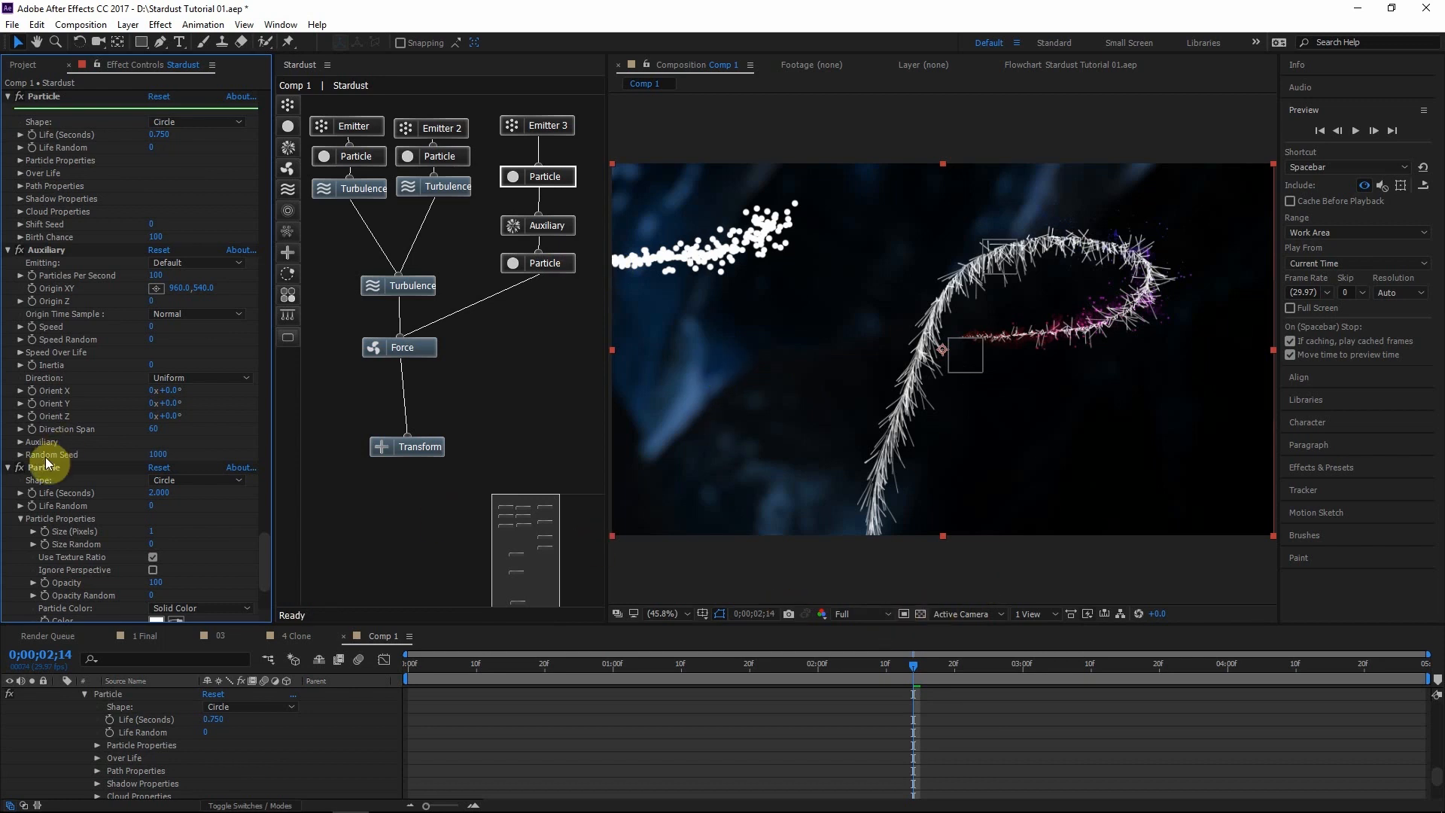
Set the Life of the Particle node below Auxiliary to 1 second and check the trail at 0;00;03;17
click(564, 264)
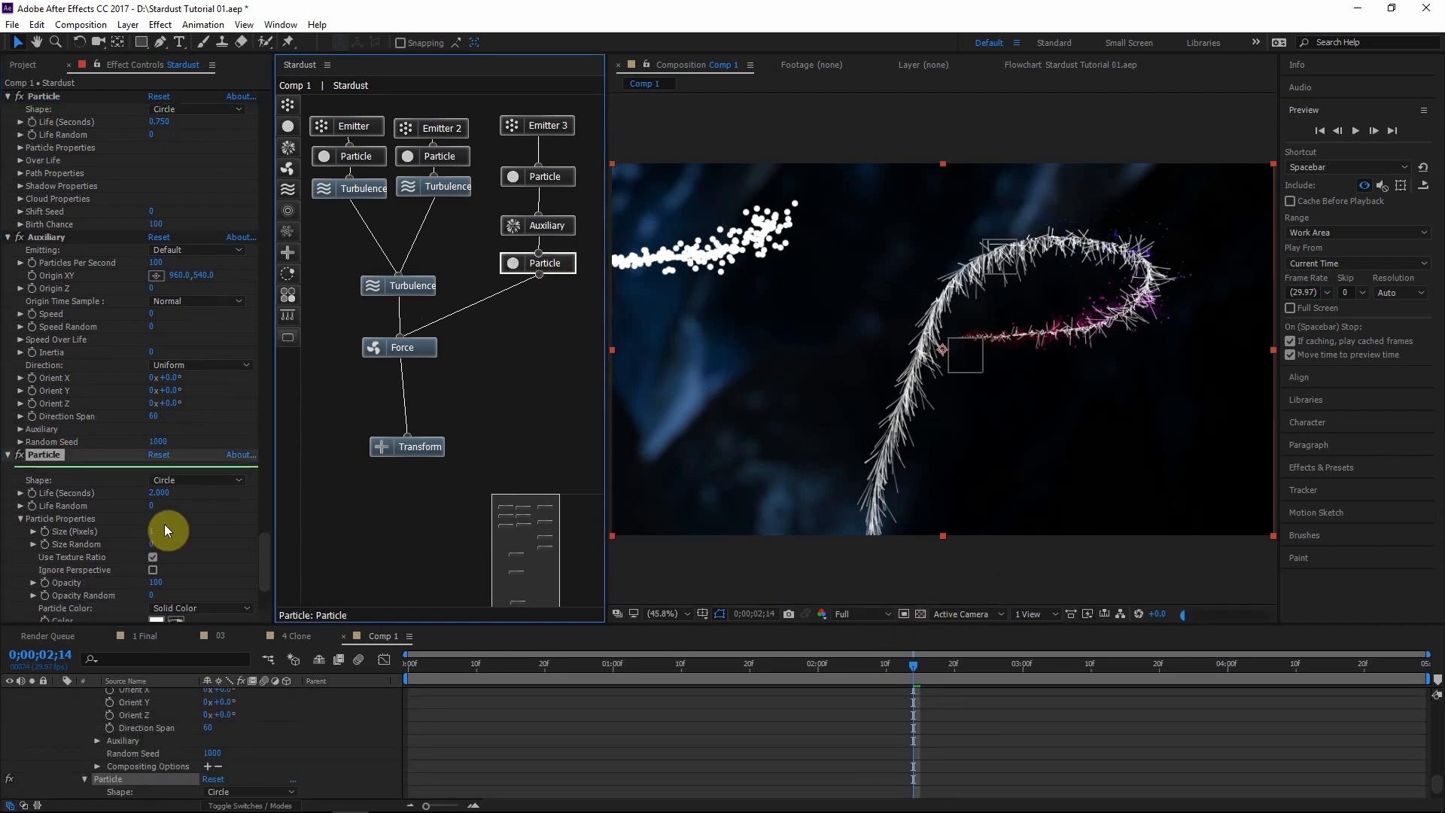
click(158, 492)
text(1)
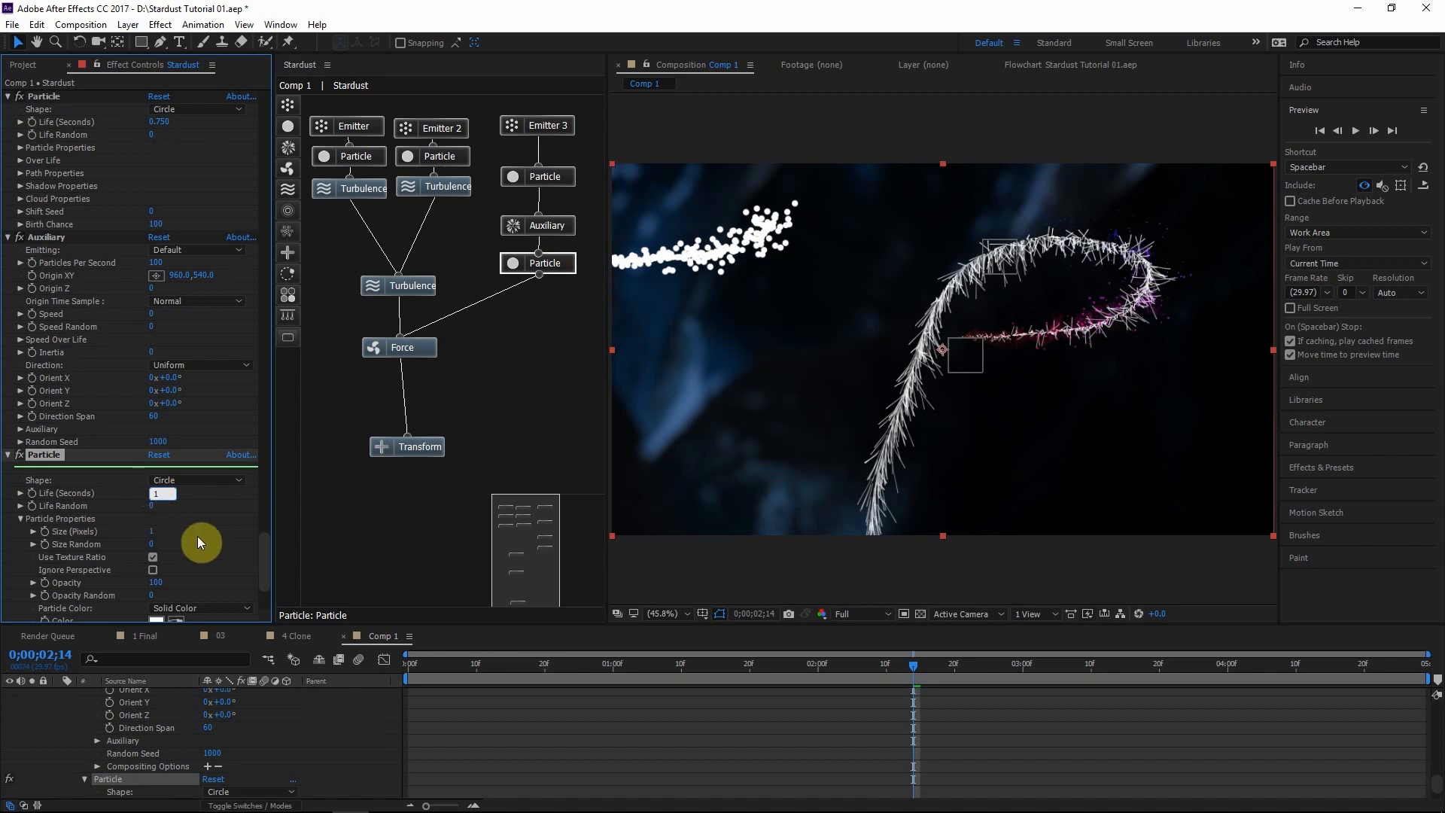
key(Return)
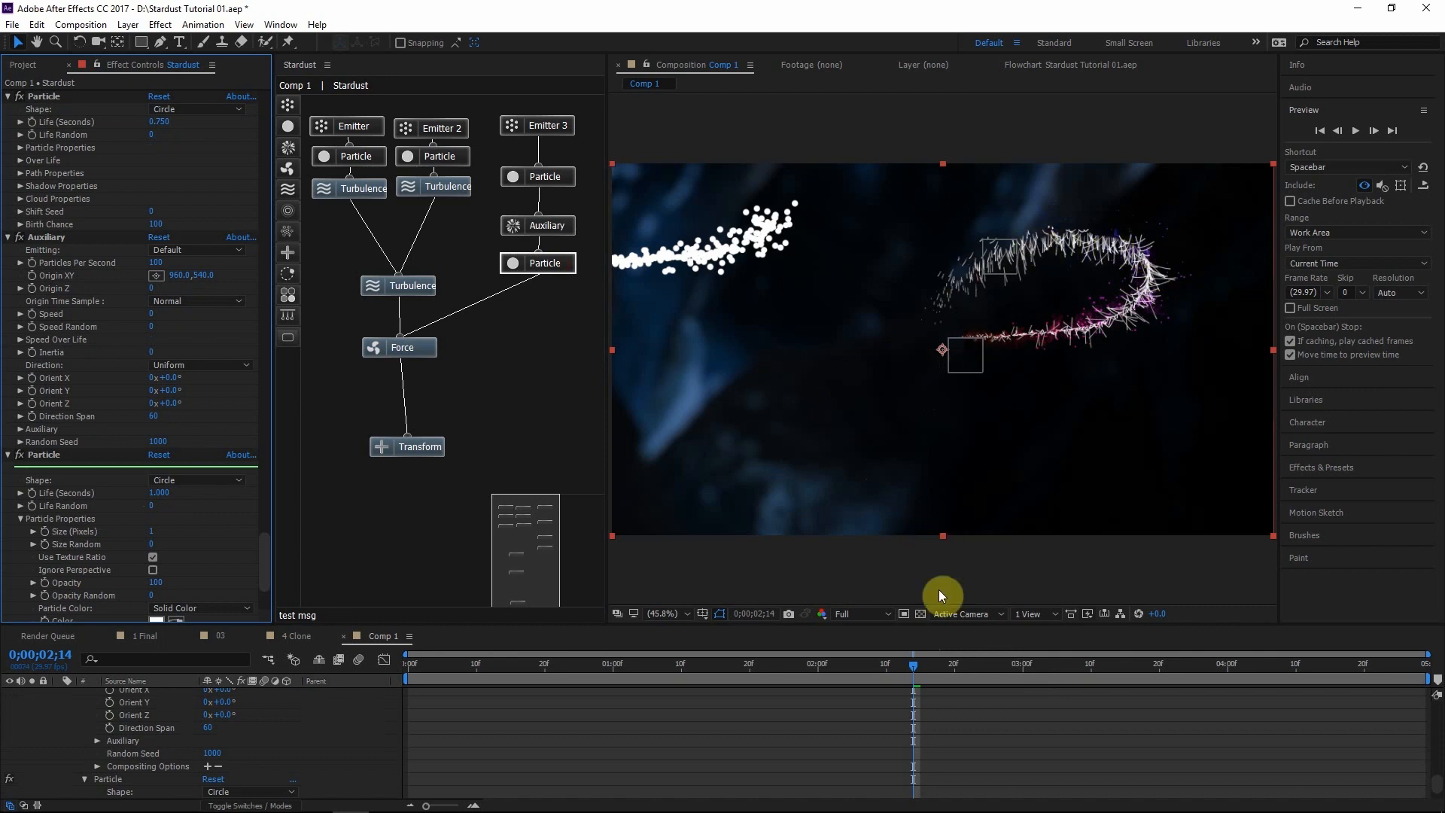
click(1137, 661)
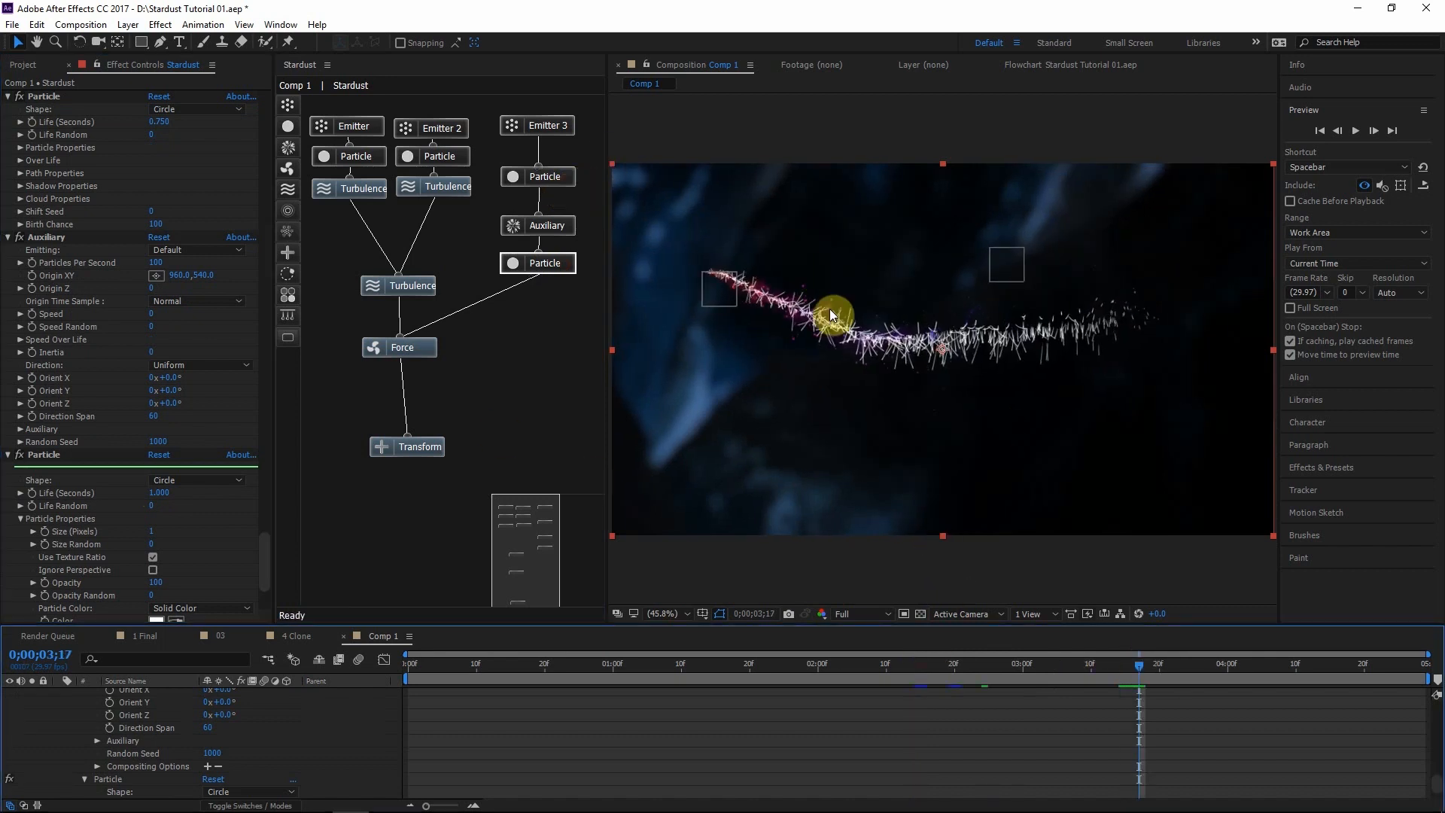
Set the Birth Chance of the Particle node directly under Emitter 3 to 50
click(566, 181)
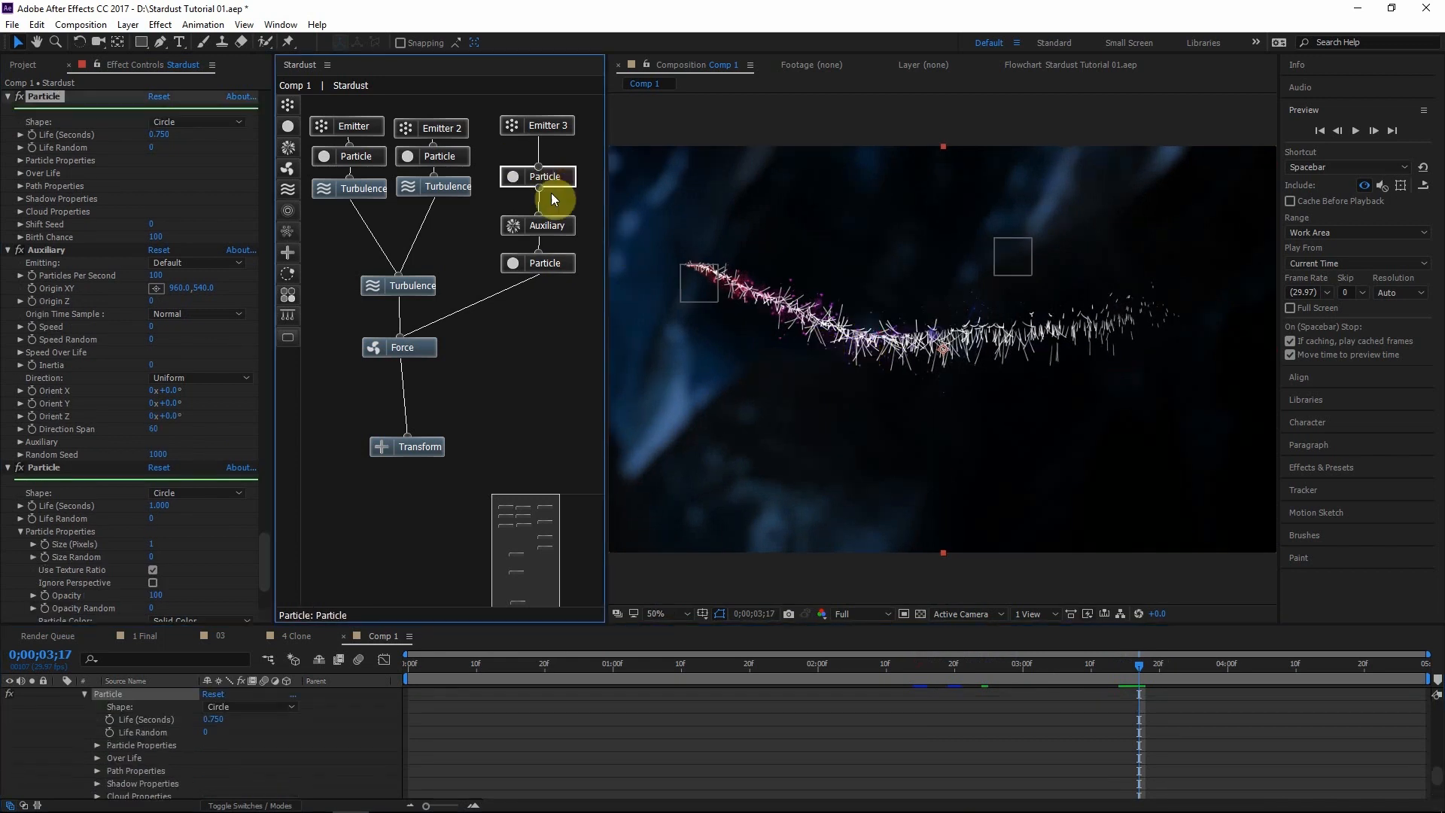
click(547, 126)
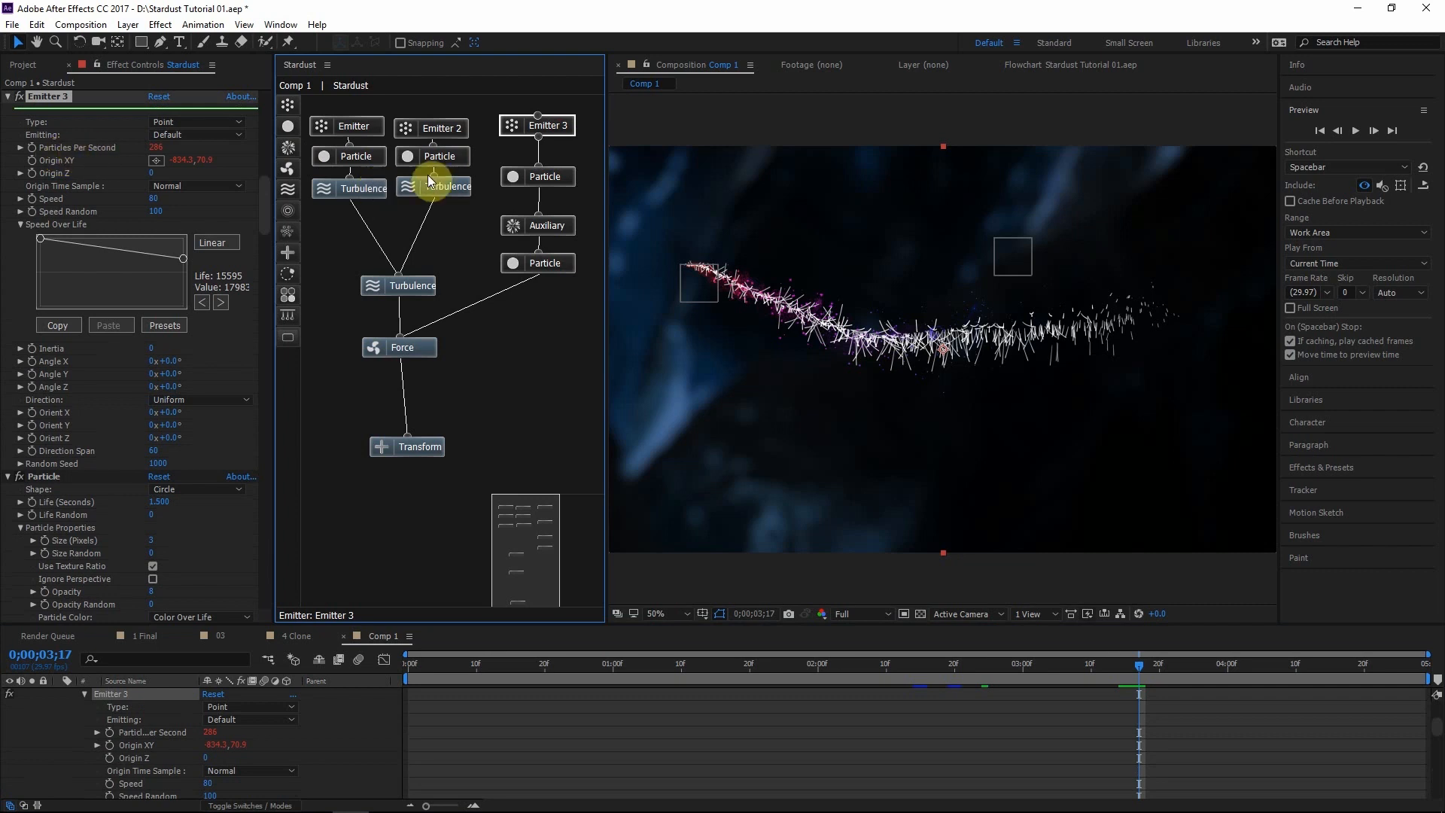
click(557, 187)
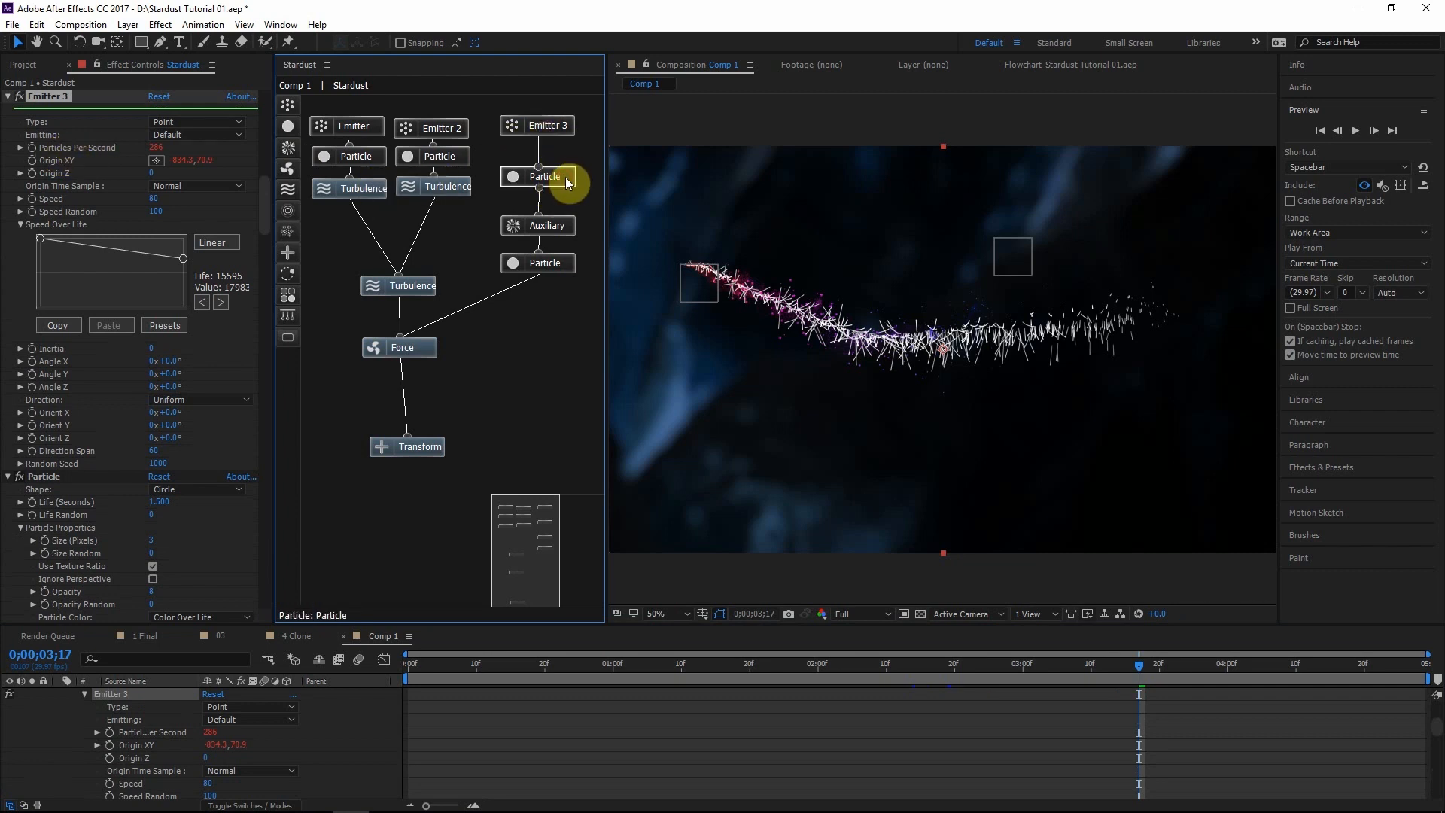
scroll(60, 512, down, 6)
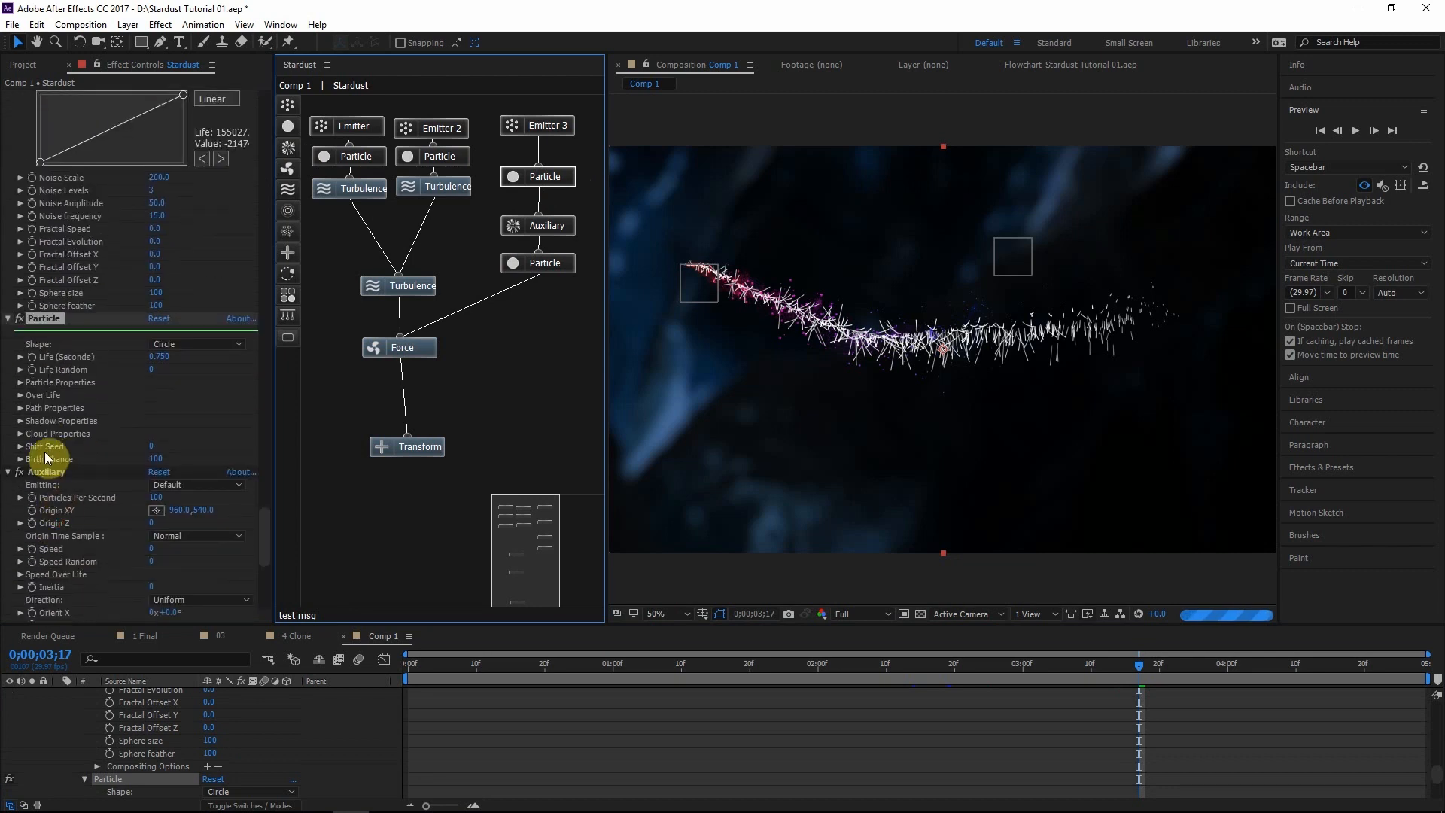
click(160, 459)
text(50)
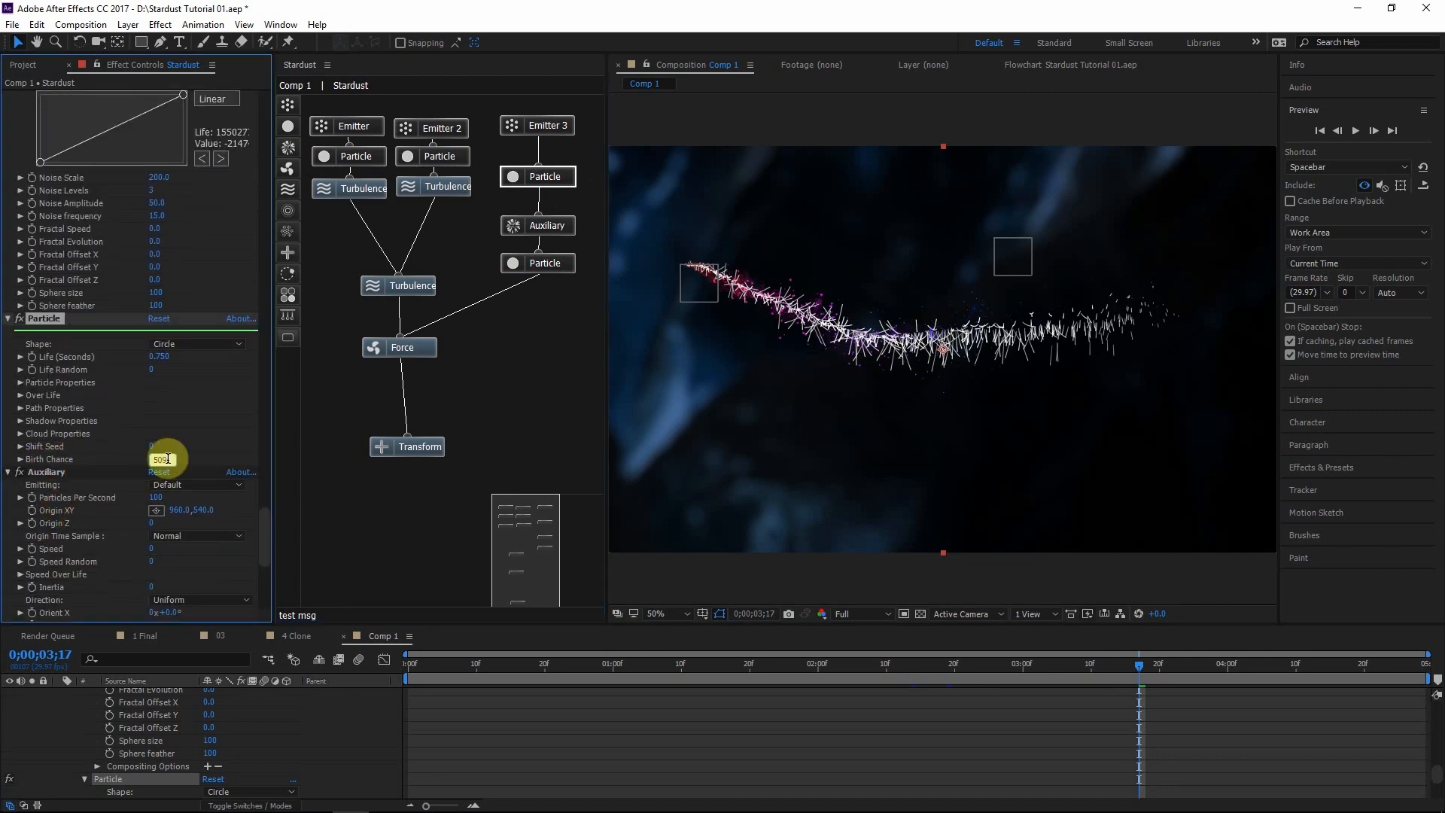
click(214, 450)
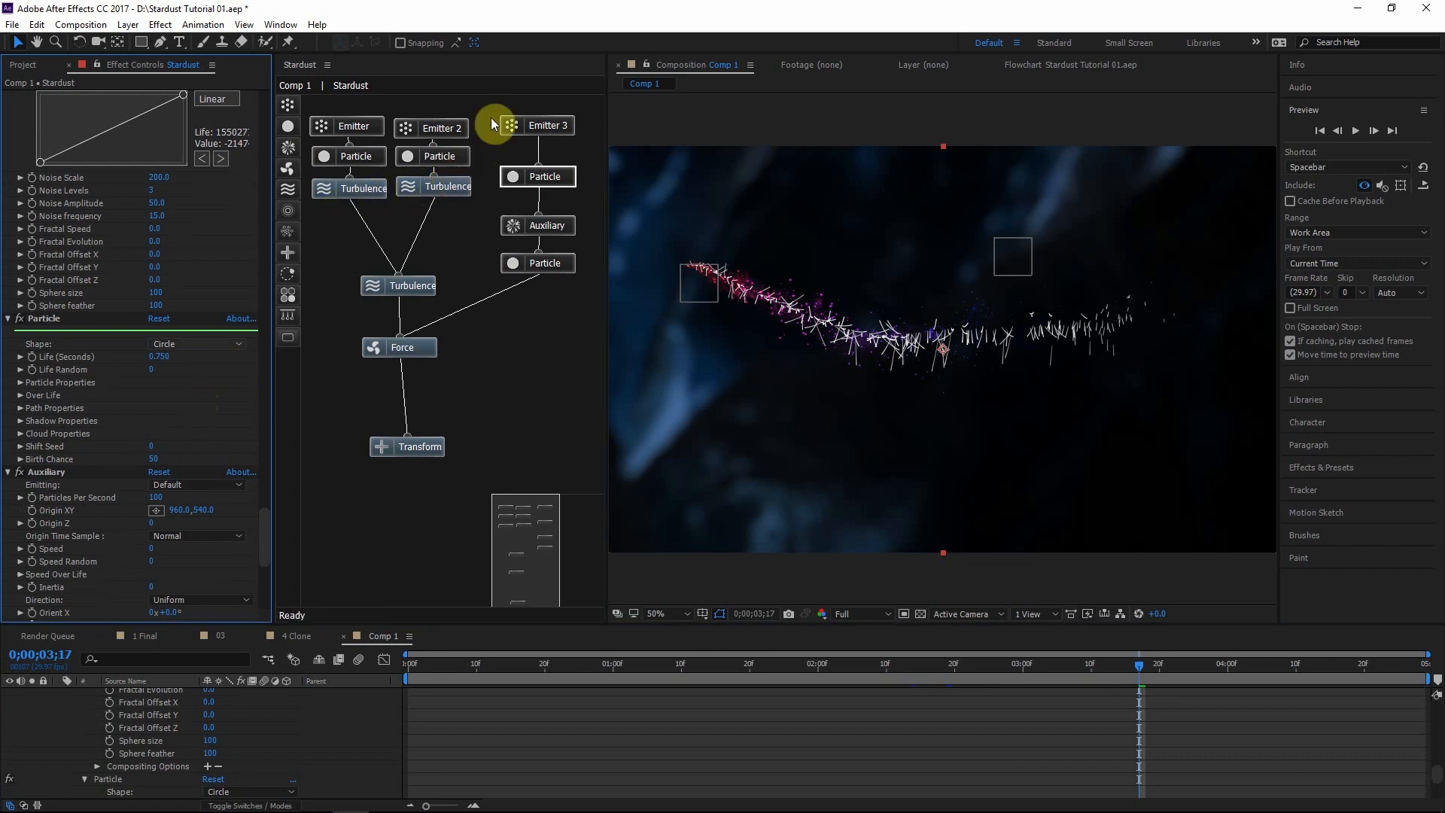
Set Emitter 3's Speed to 175
click(549, 131)
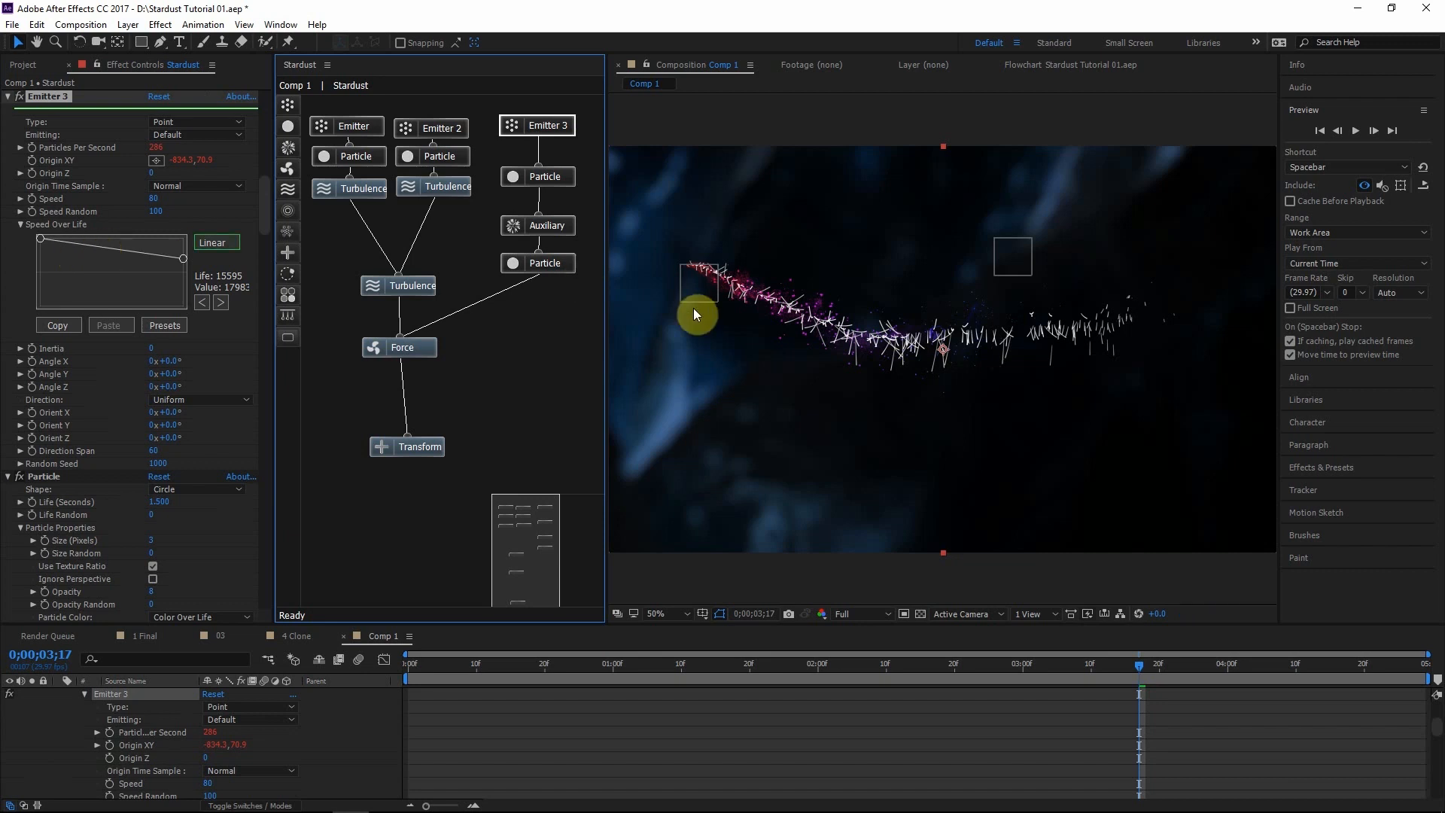
click(153, 199)
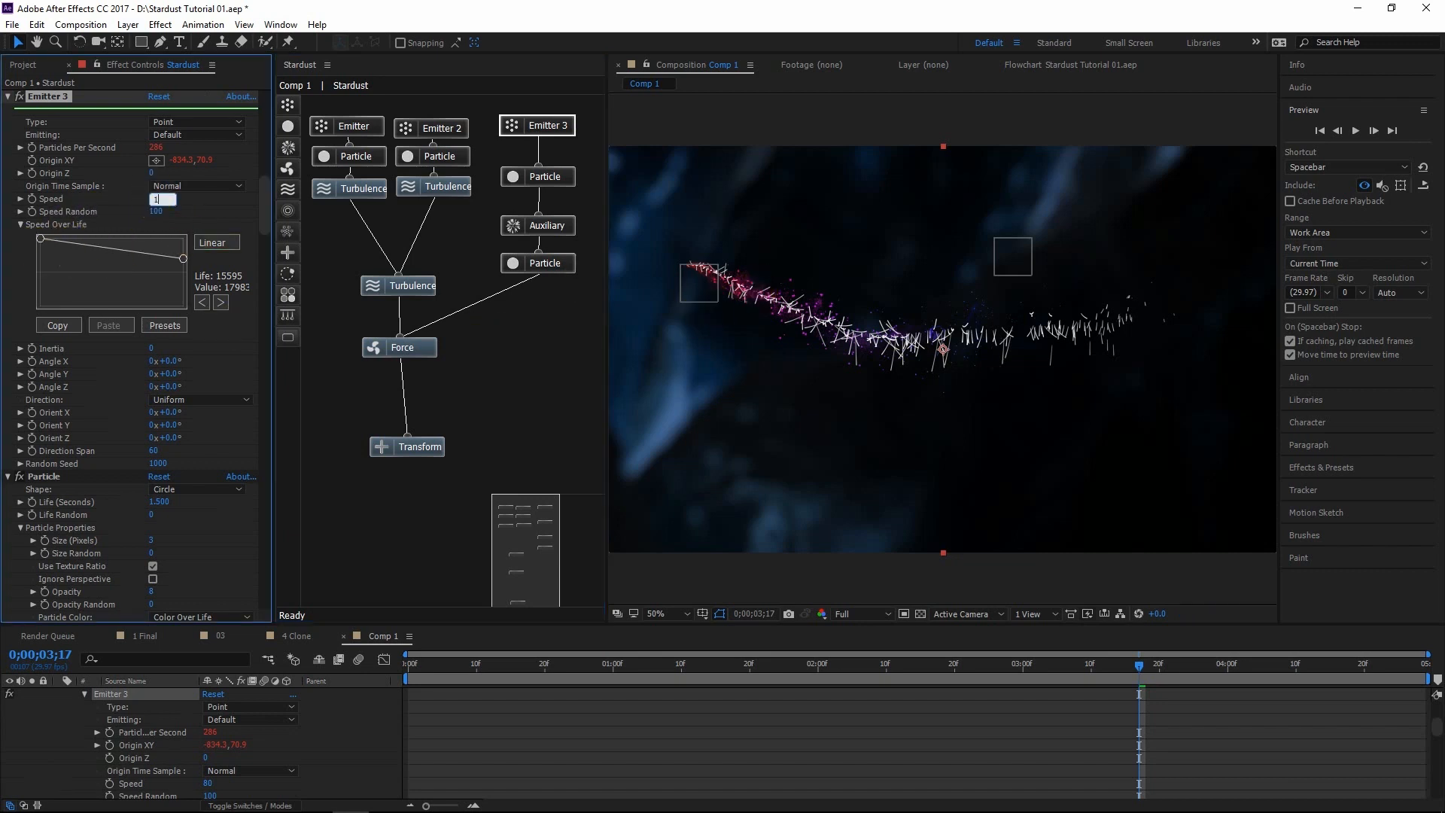
text(175)
key(Return)
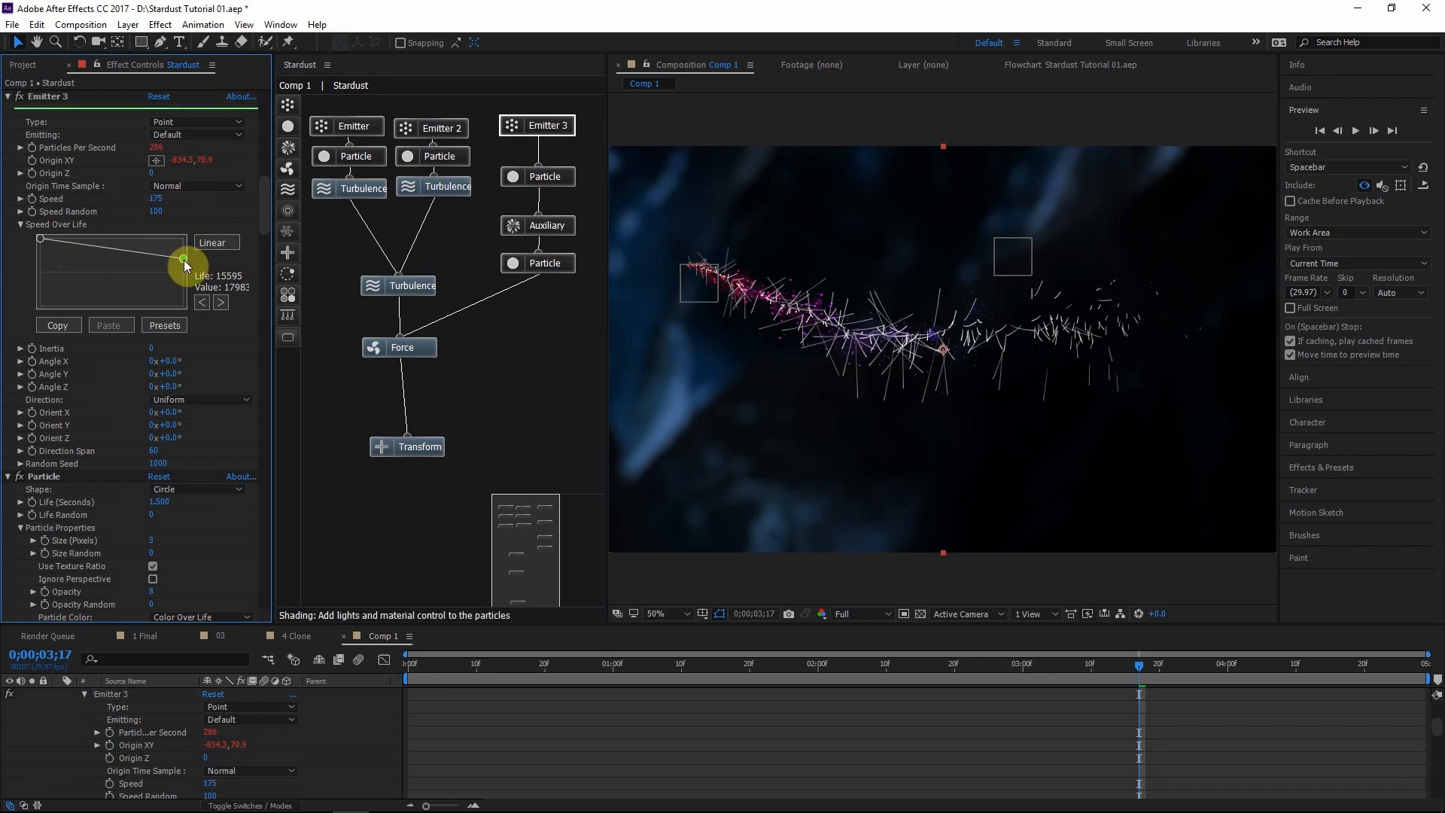
Bend Emitter 3's Speed Over Life into a falling Bezier curve and raise its Speed to 200, checking the trail at 0;00;03;05
drag(184, 259, 187, 264)
click(83, 263)
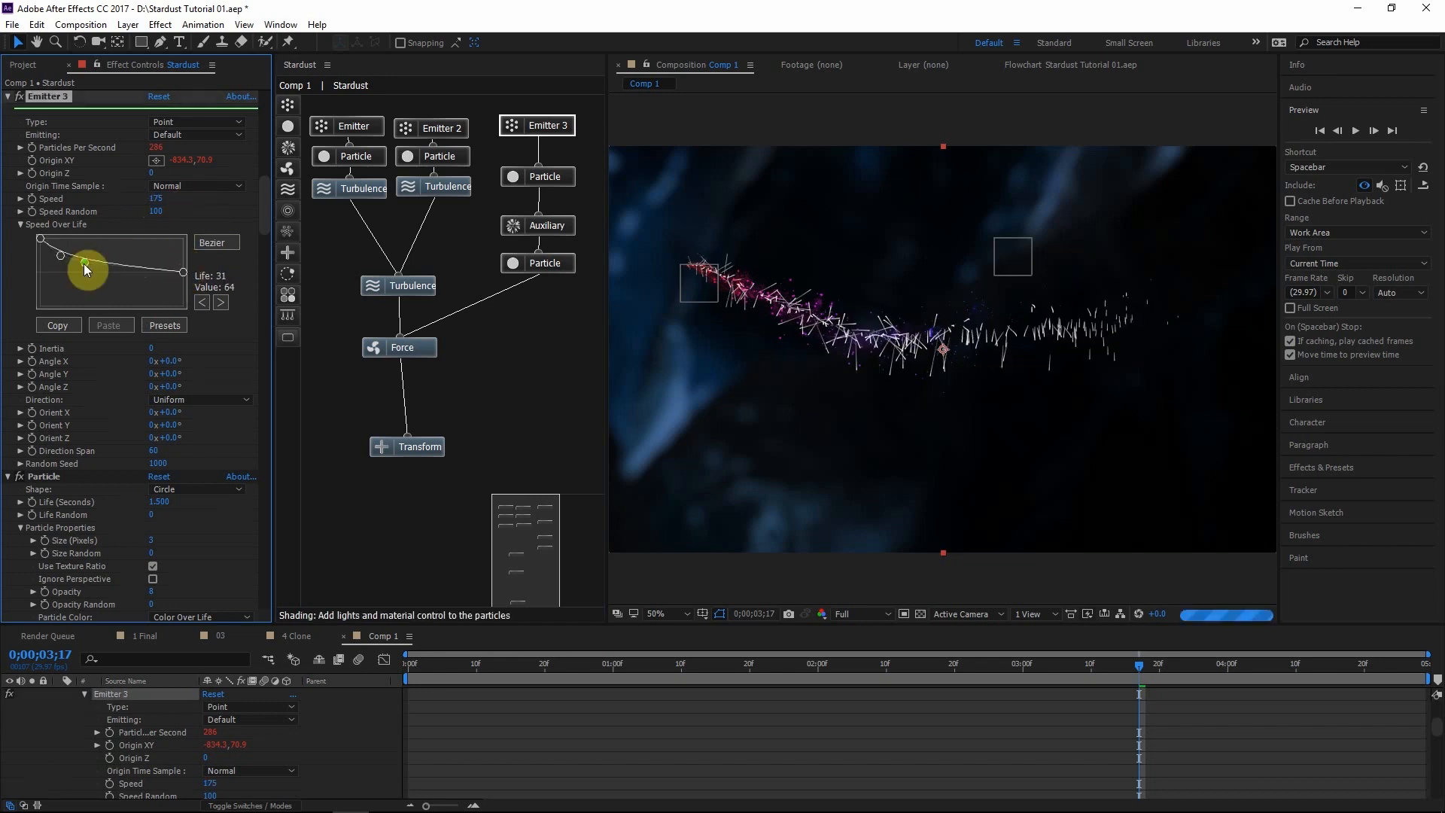
drag(61, 255, 66, 248)
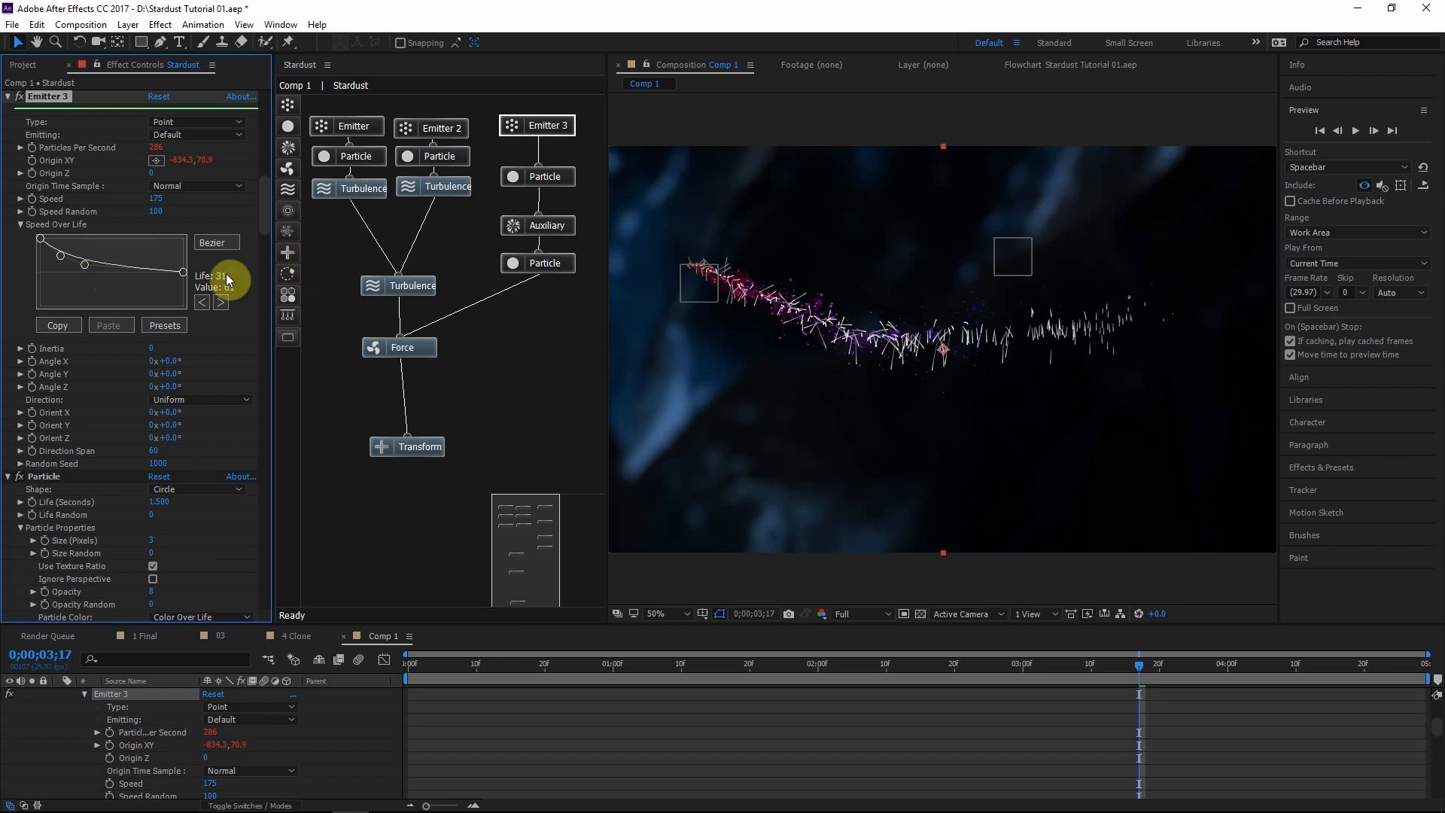
drag(155, 201, 167, 198)
drag(753, 613, 743, 628)
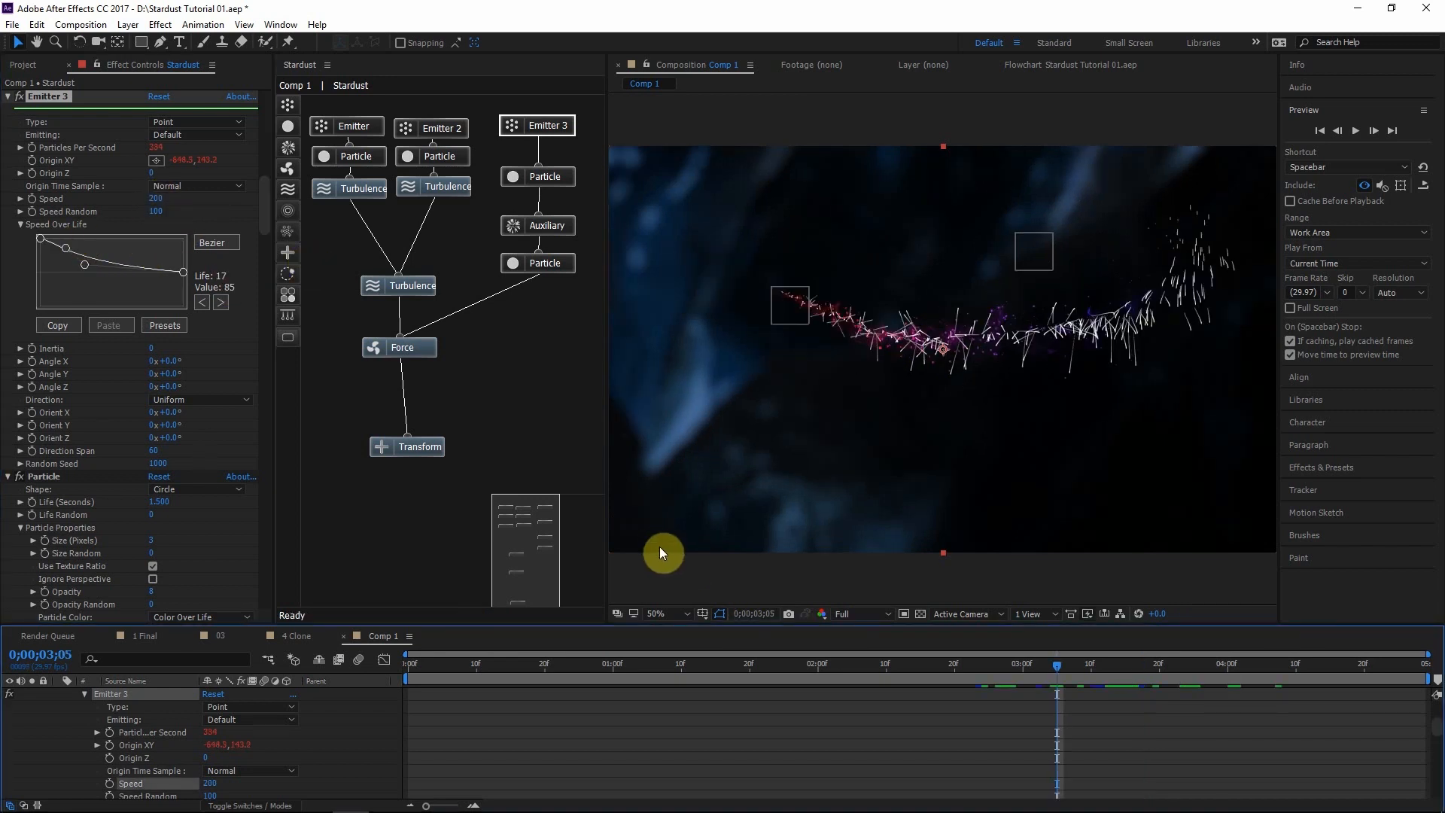
At 0;00;02;09, reshape Size over life of the Particle under Emitter 3 into a Bezier curve that peaks early and tapers to zero
click(558, 184)
click(27, 483)
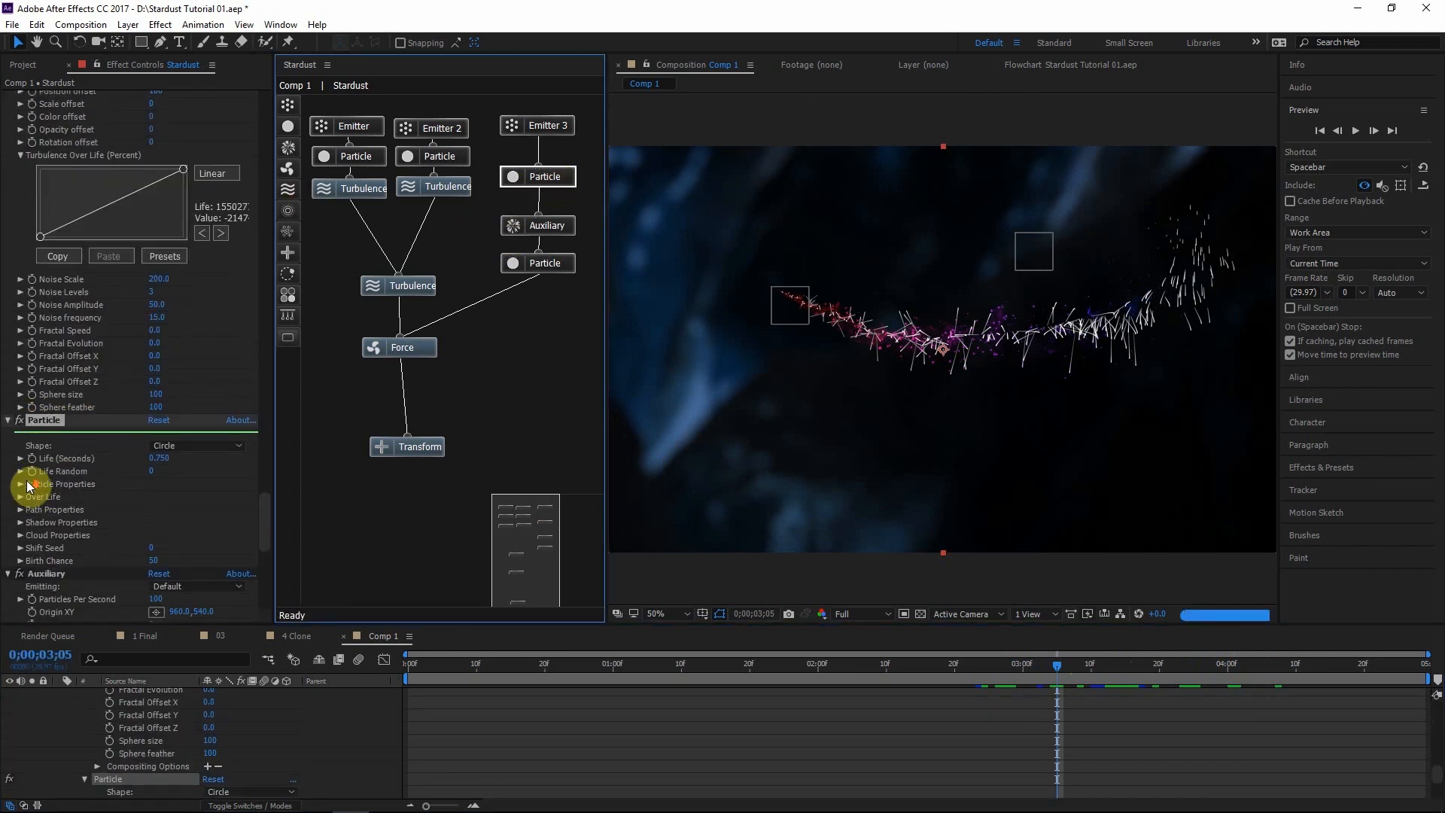
scroll(29, 485, down, 2)
click(21, 429)
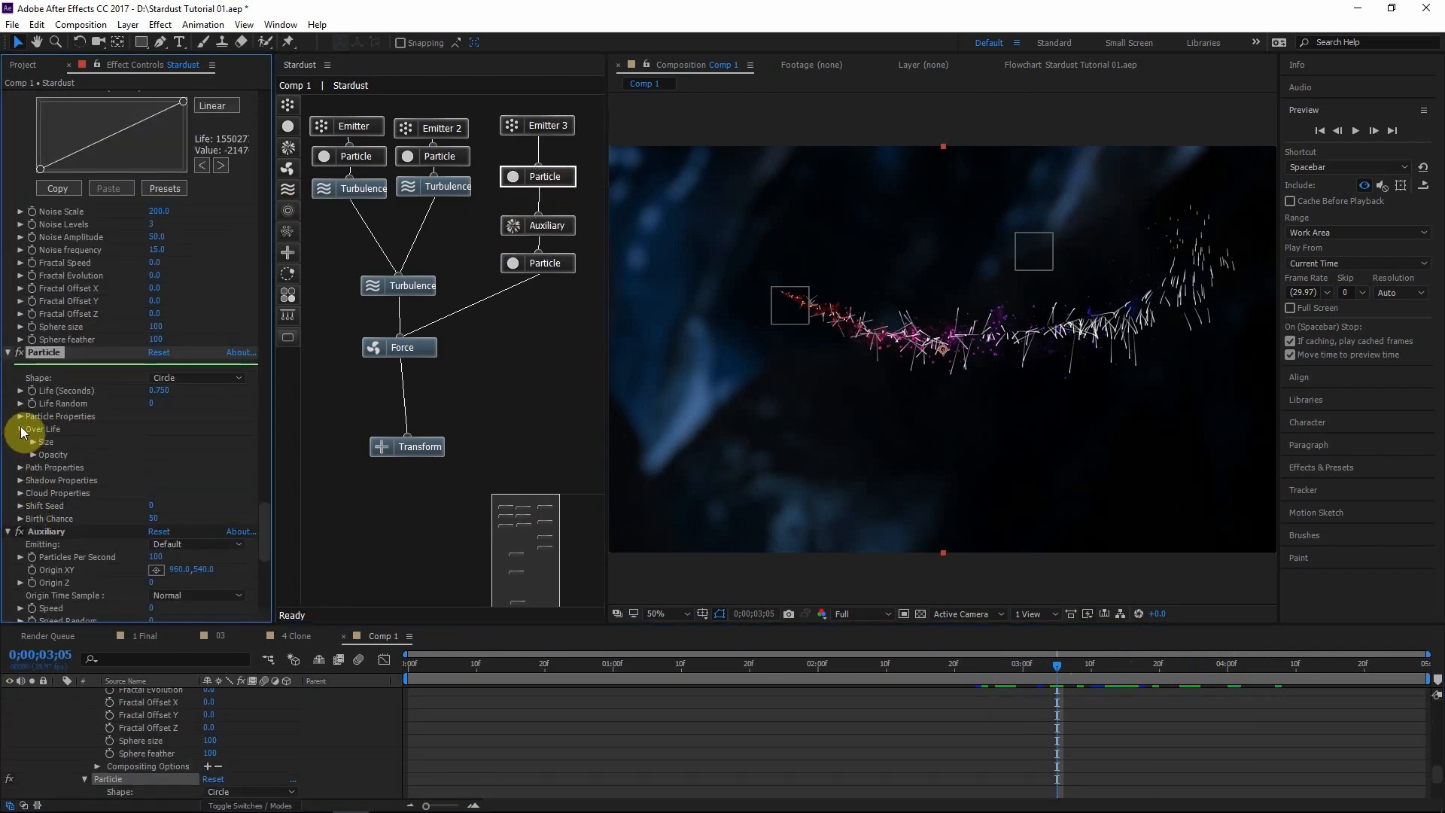
click(33, 442)
drag(804, 656, 880, 655)
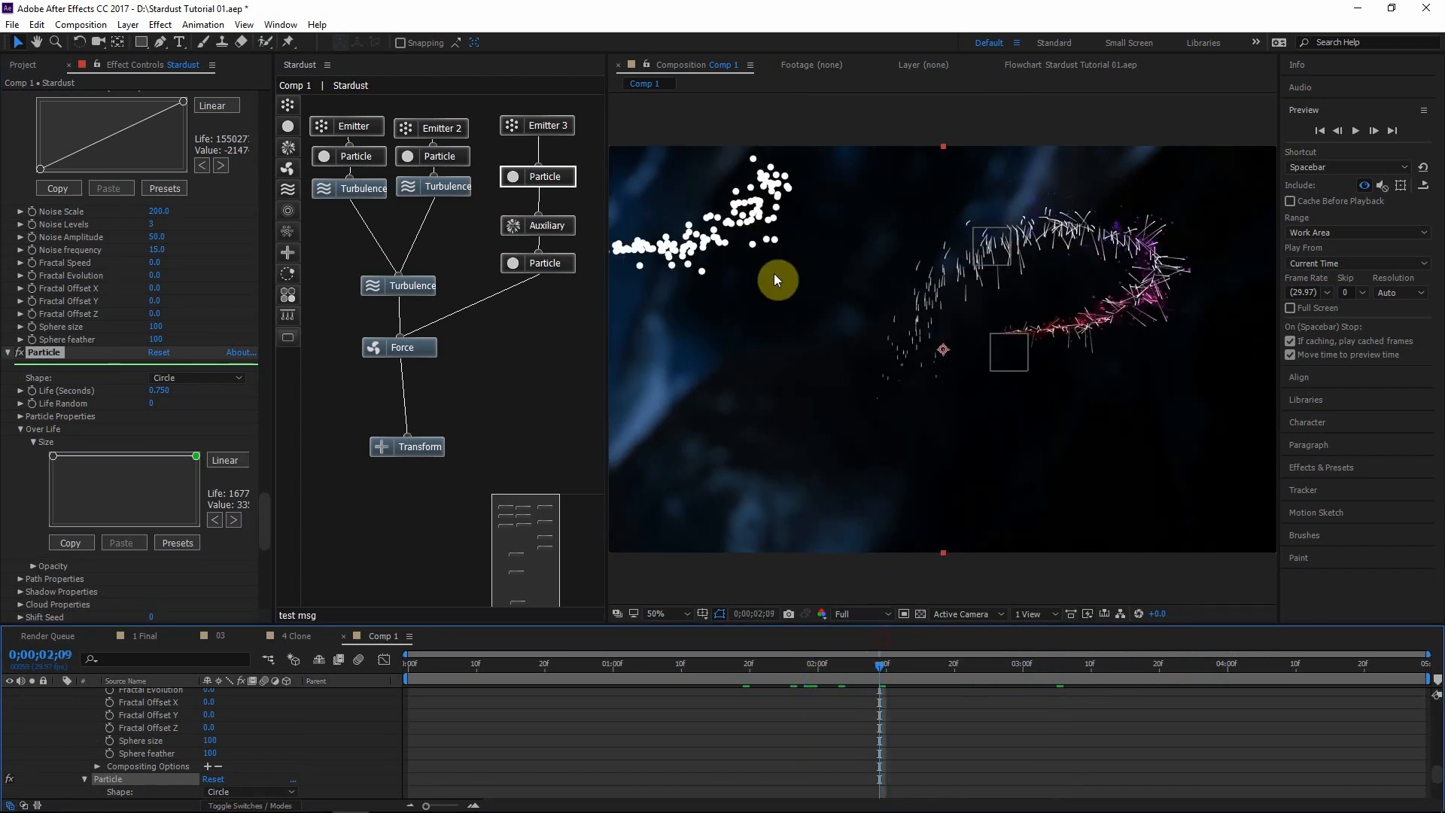
drag(767, 274, 858, 280)
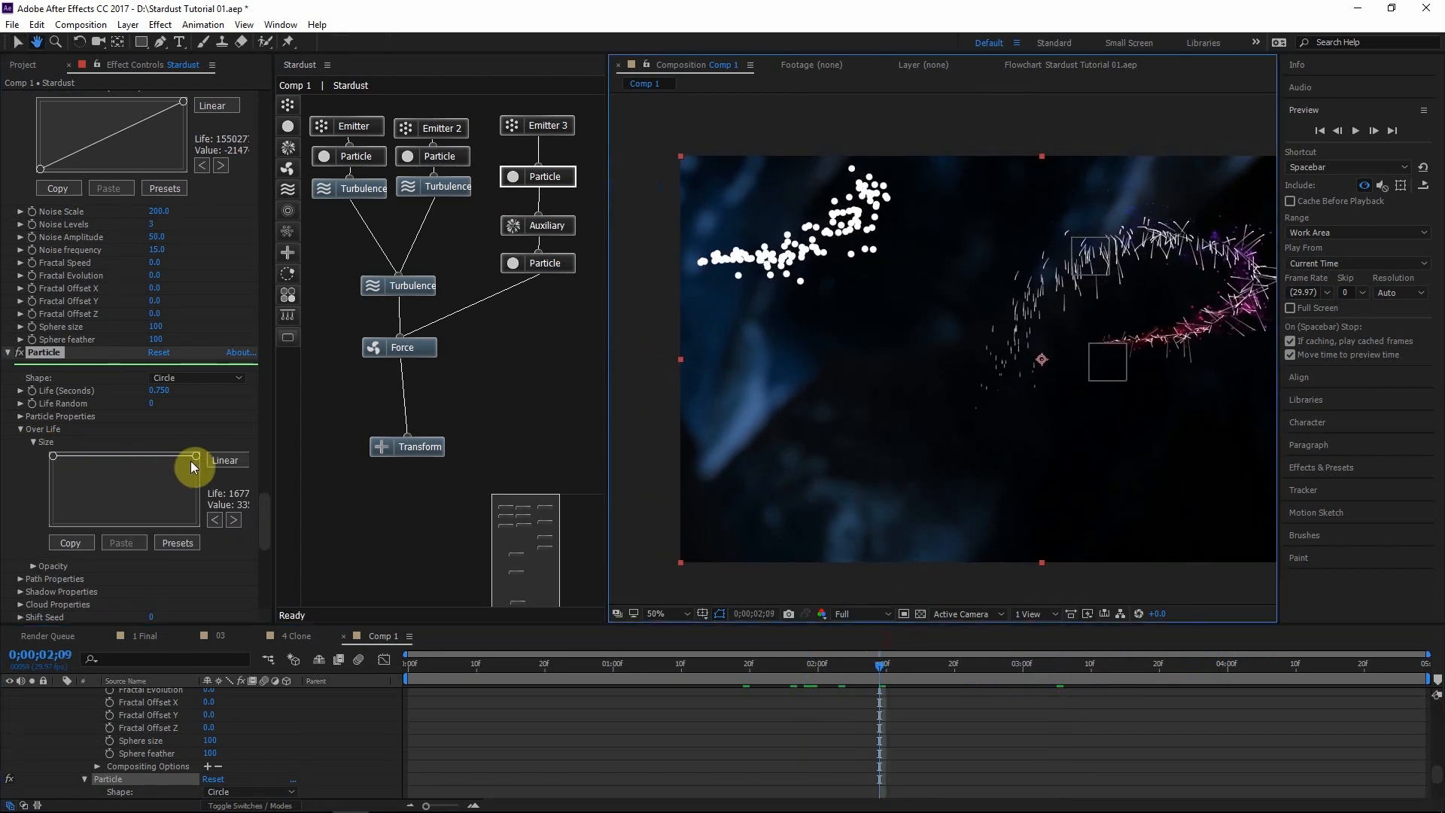
drag(196, 456, 216, 537)
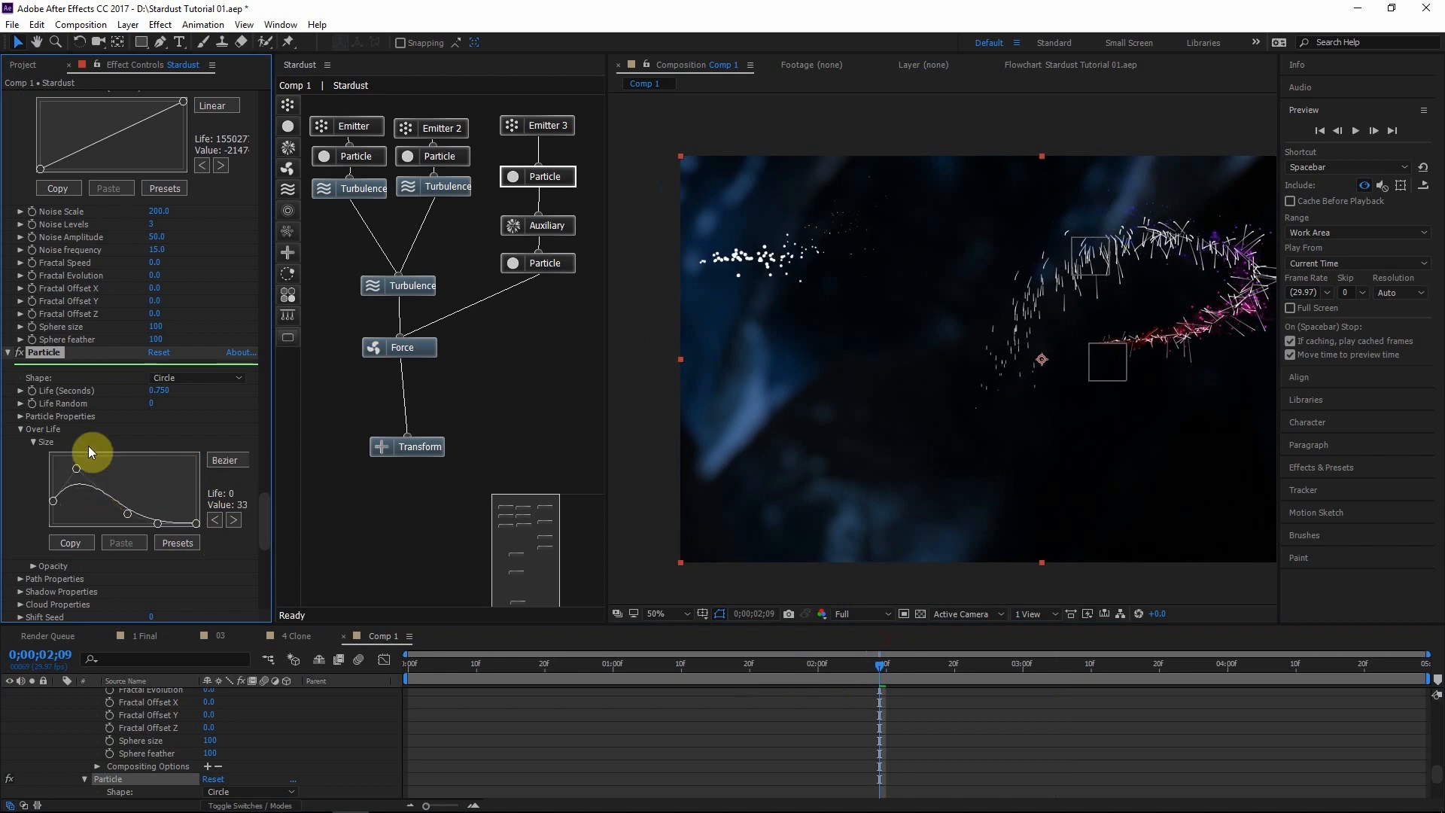
Set the particle size of the Particle node directly under Emitter 3 to 1 pixel
click(20, 416)
click(154, 428)
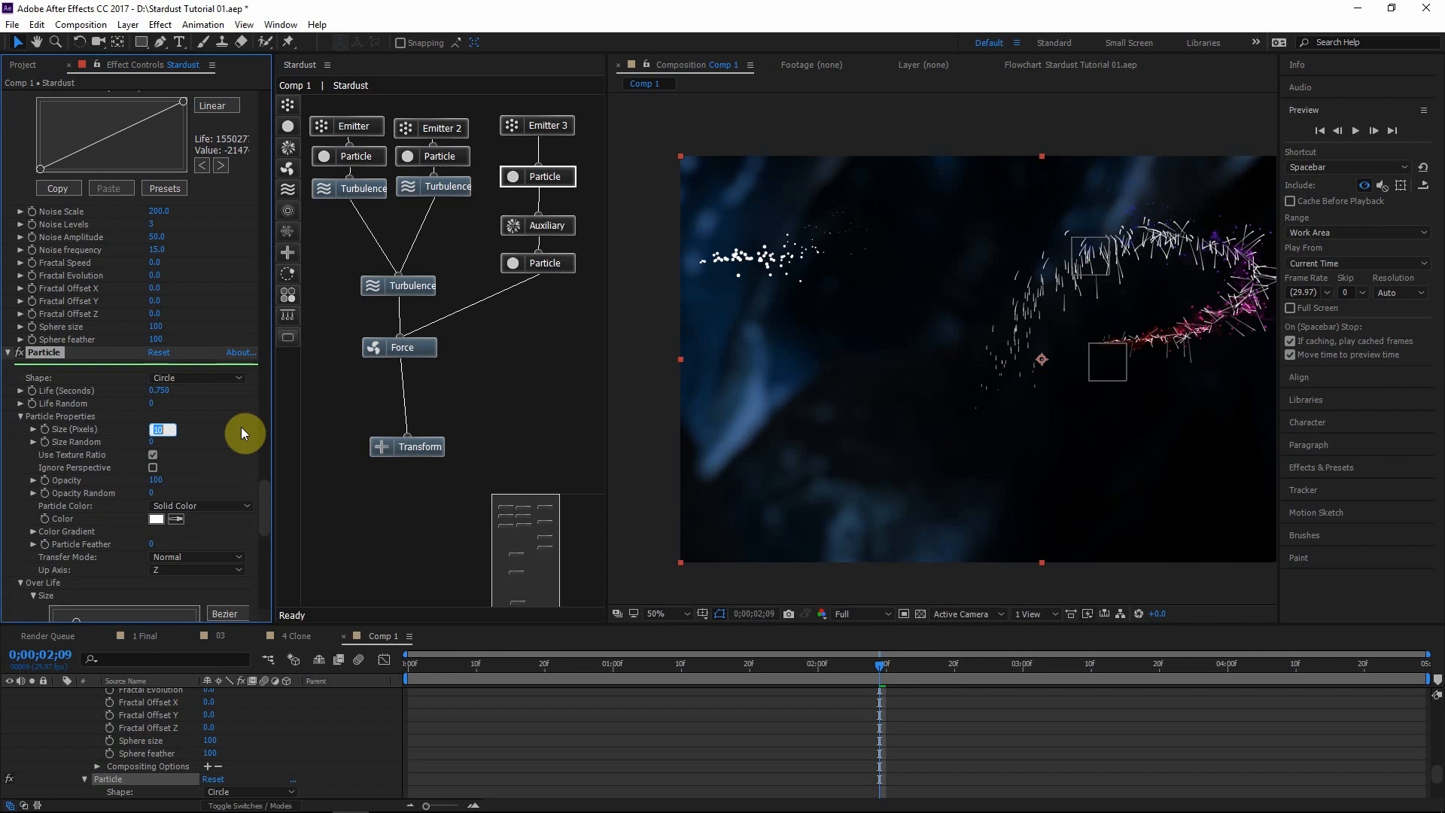
text(.5)
key(Return)
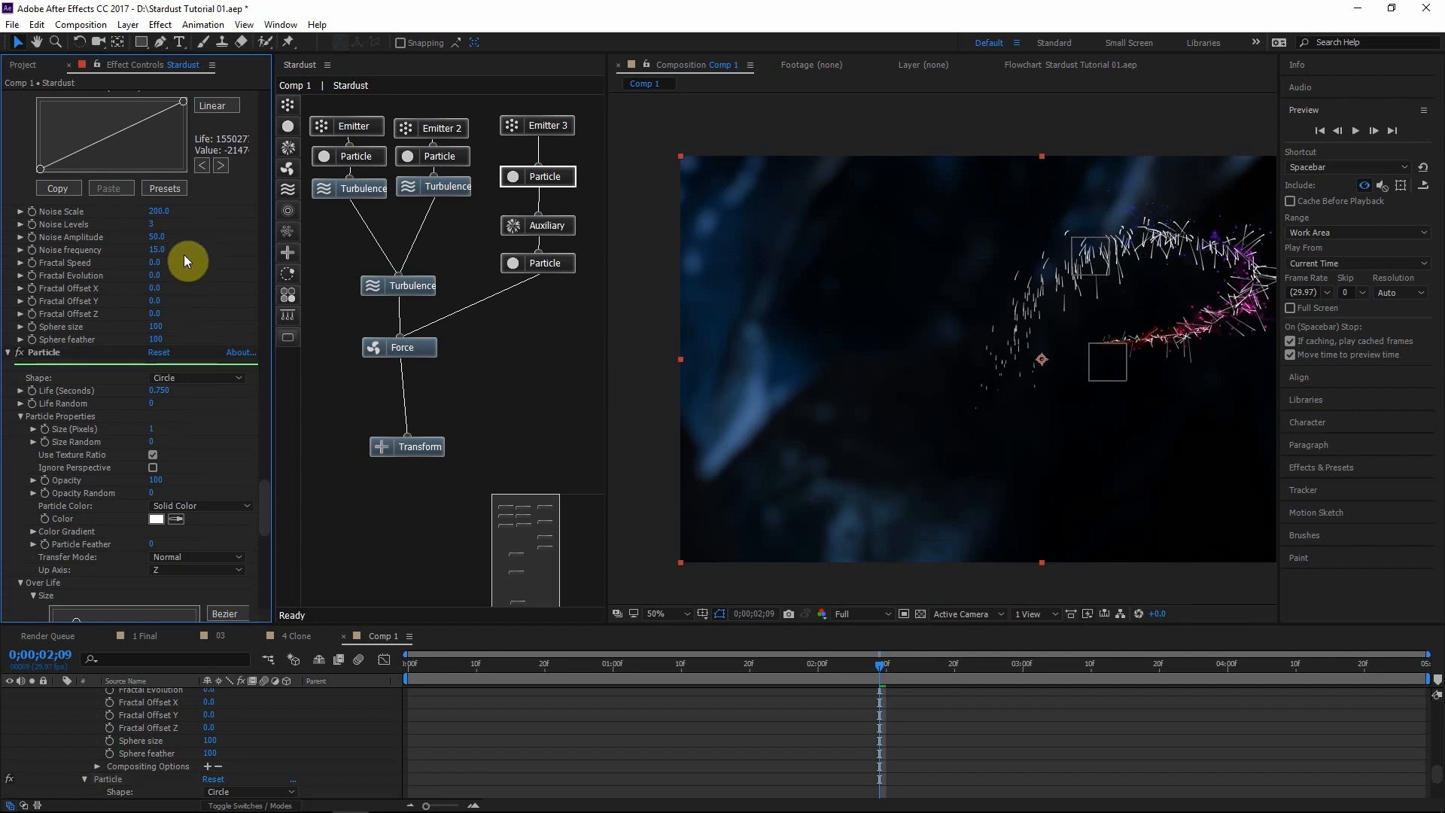
Set the inherited Size of Emitter 3's Auxiliary node to 100 percent
click(563, 264)
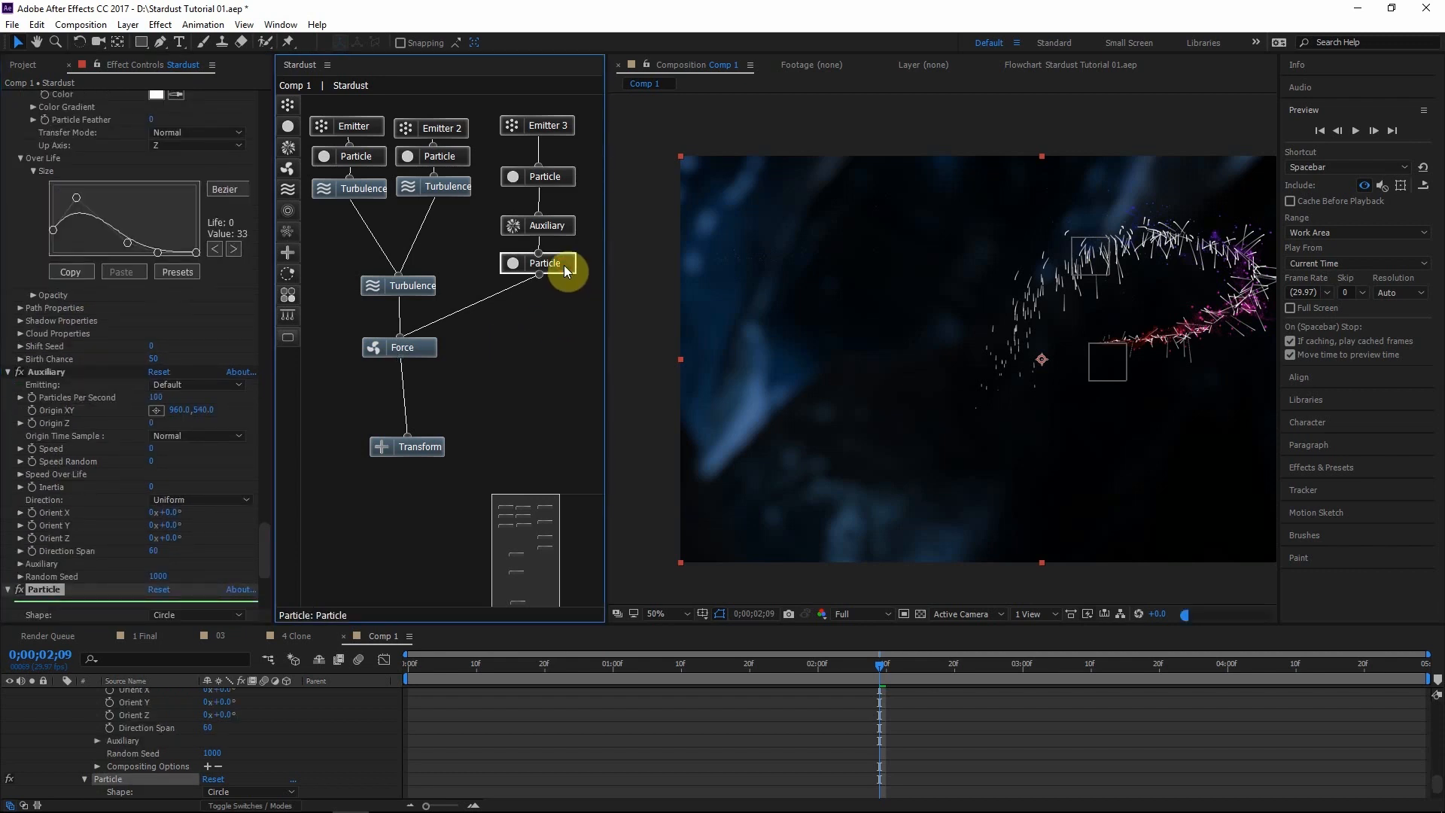
click(251, 379)
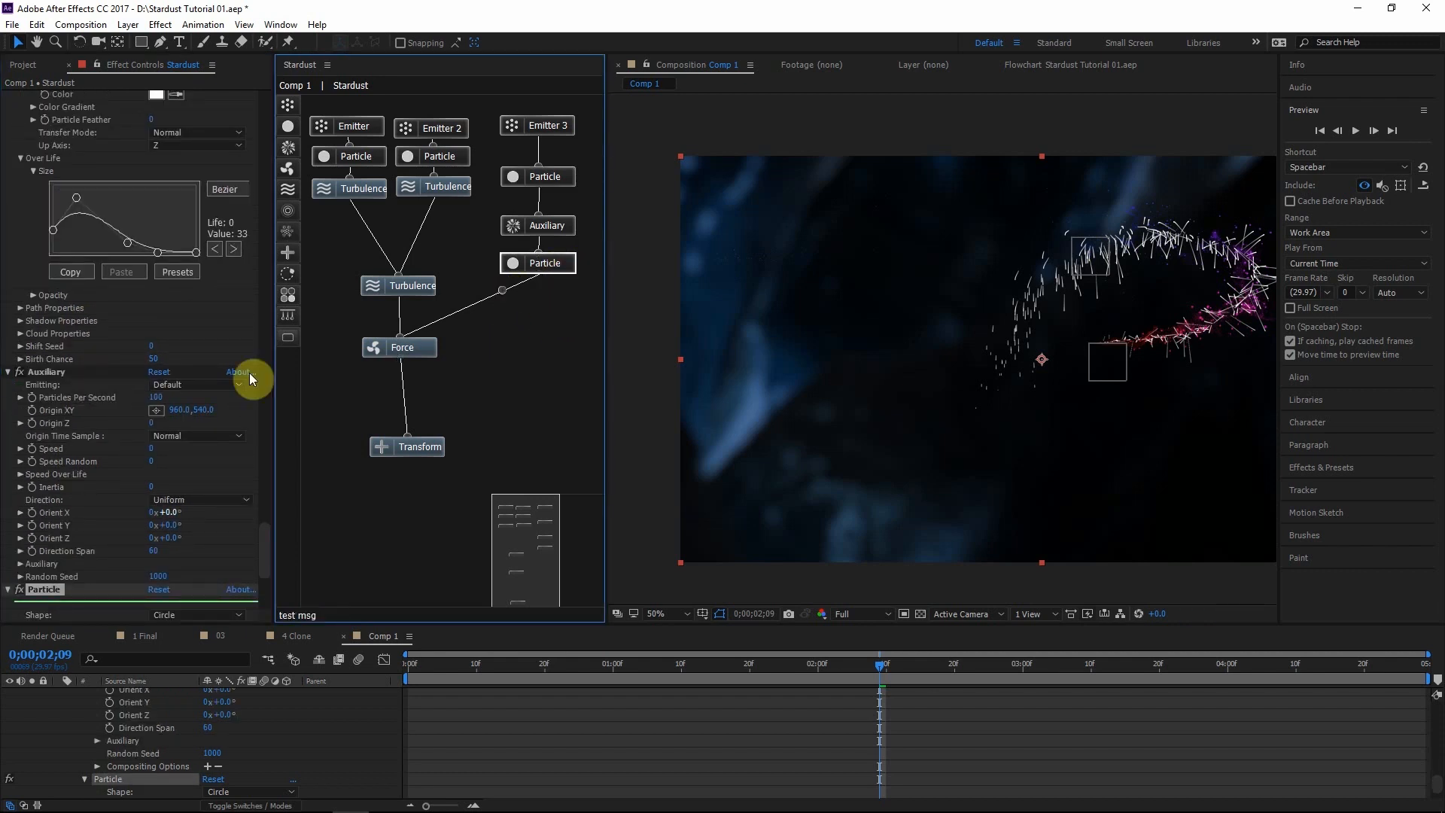
scroll(16, 467, down, 5)
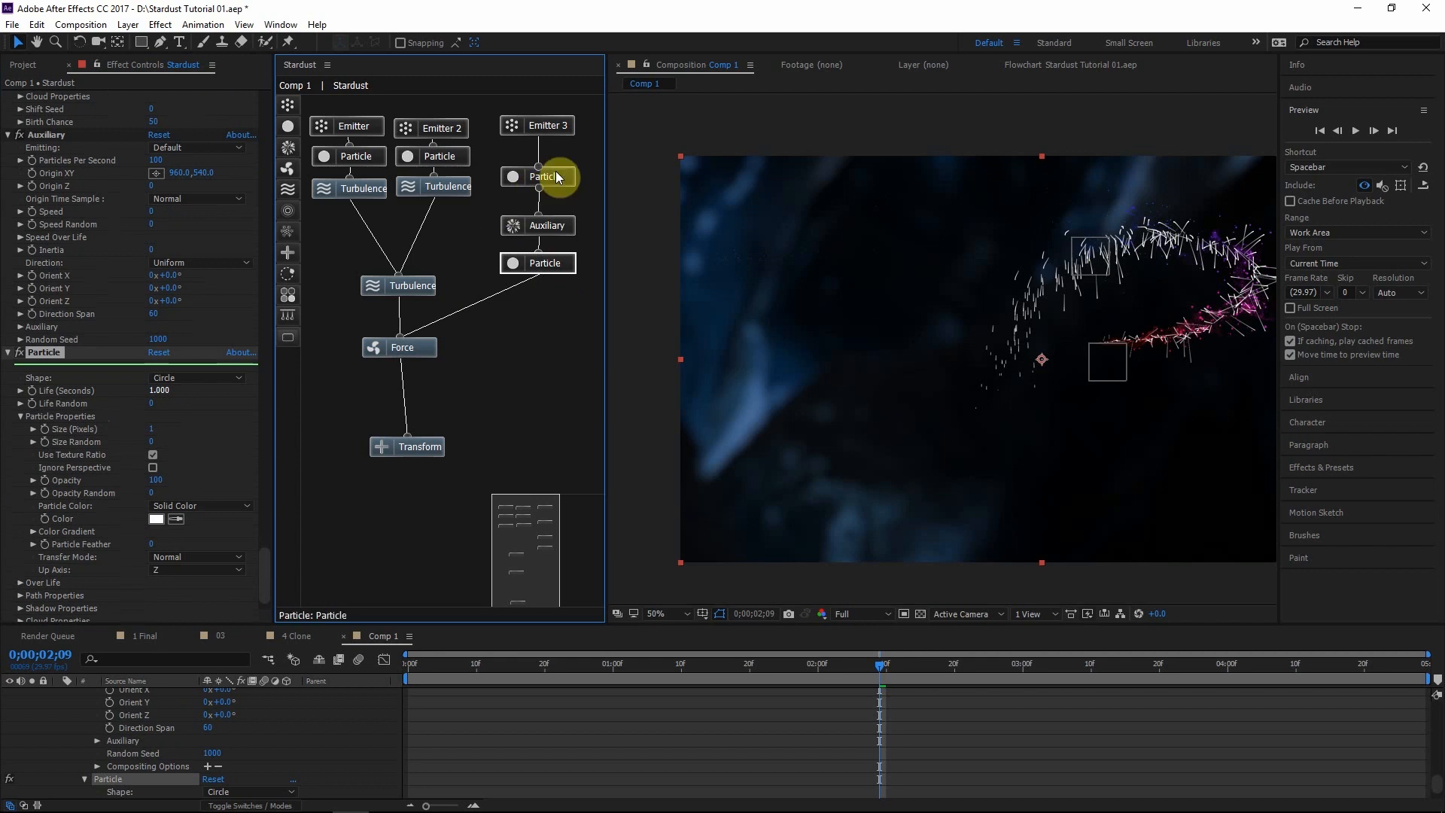
click(562, 227)
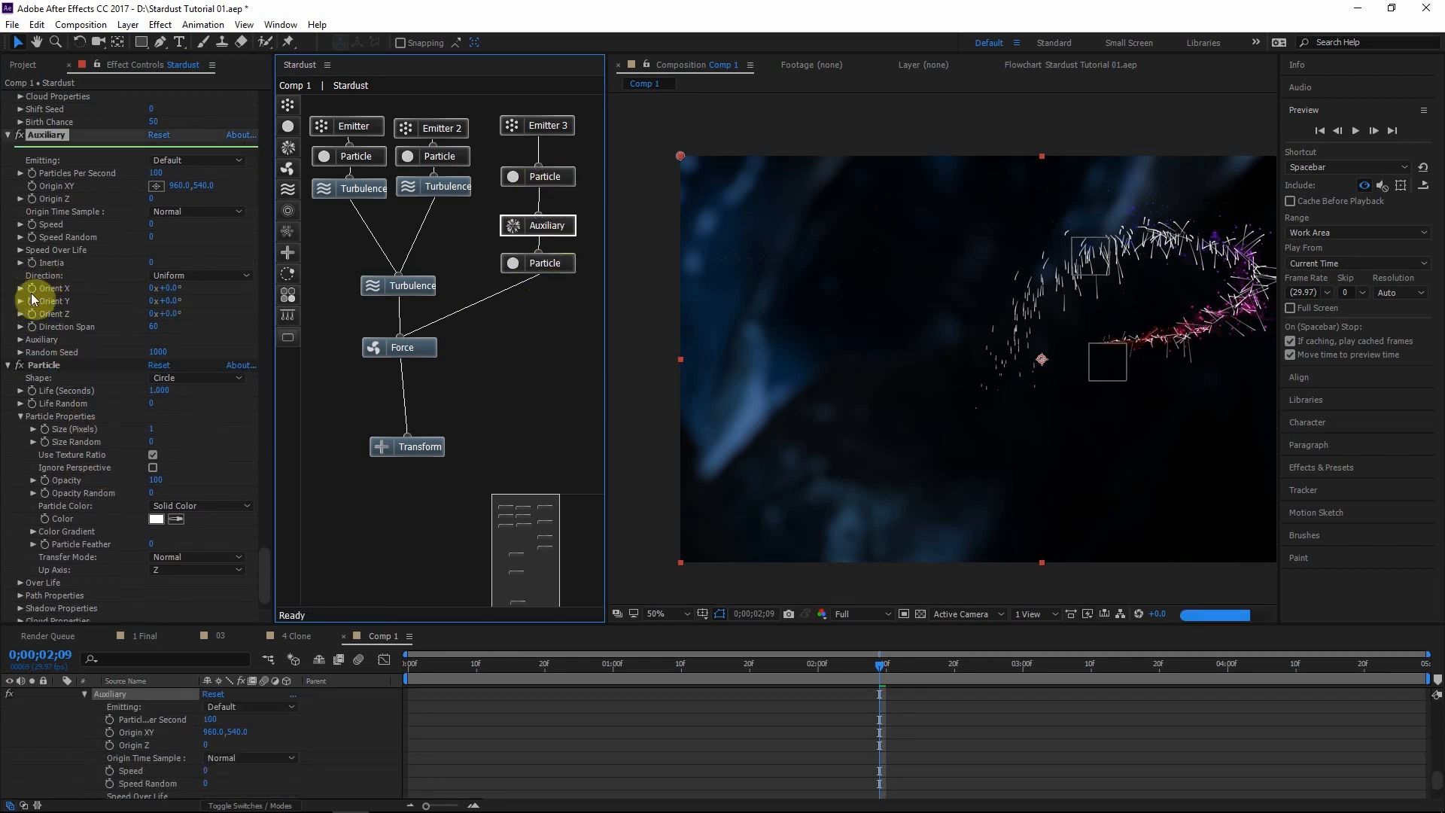
click(20, 342)
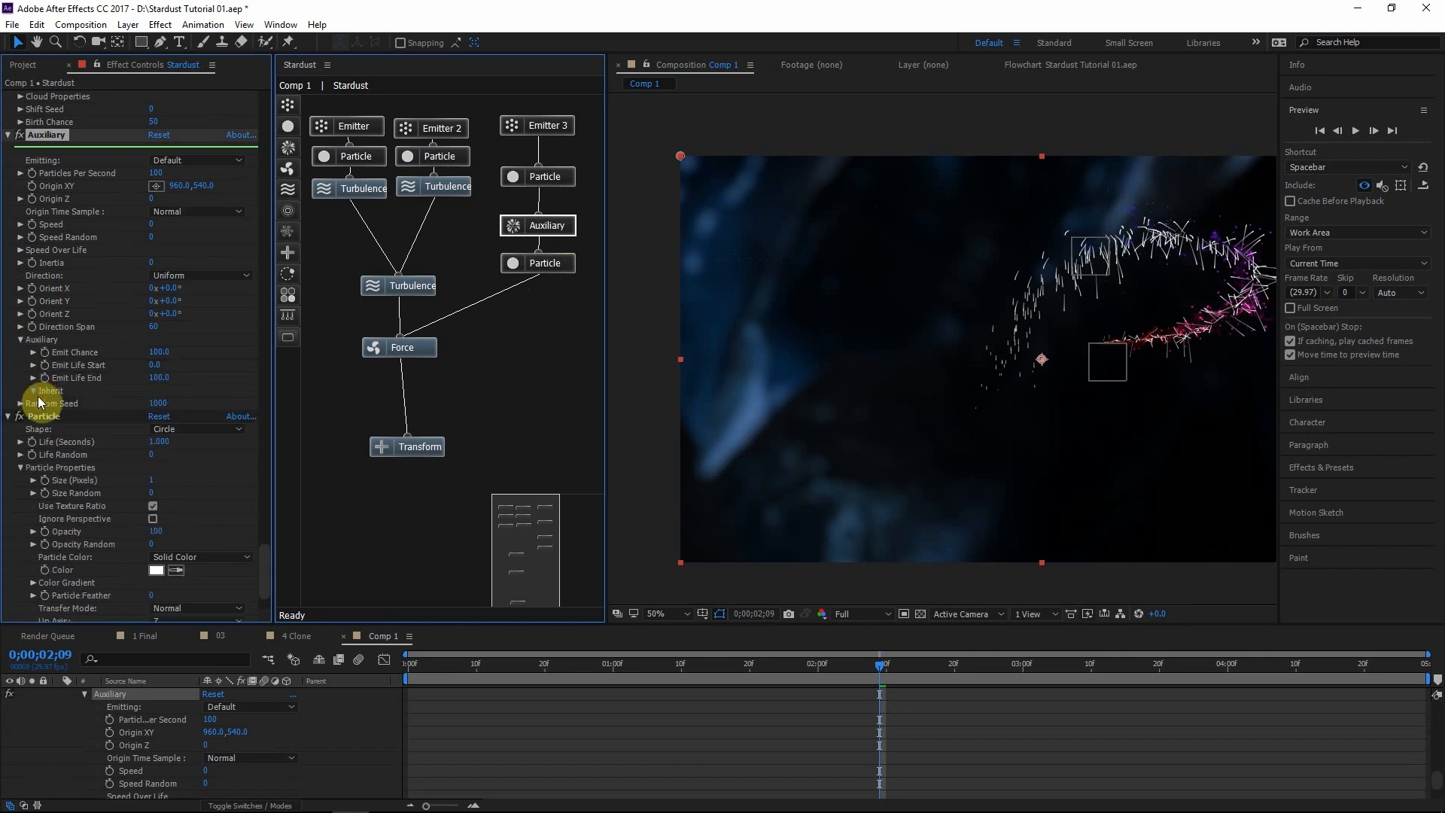
click(151, 428)
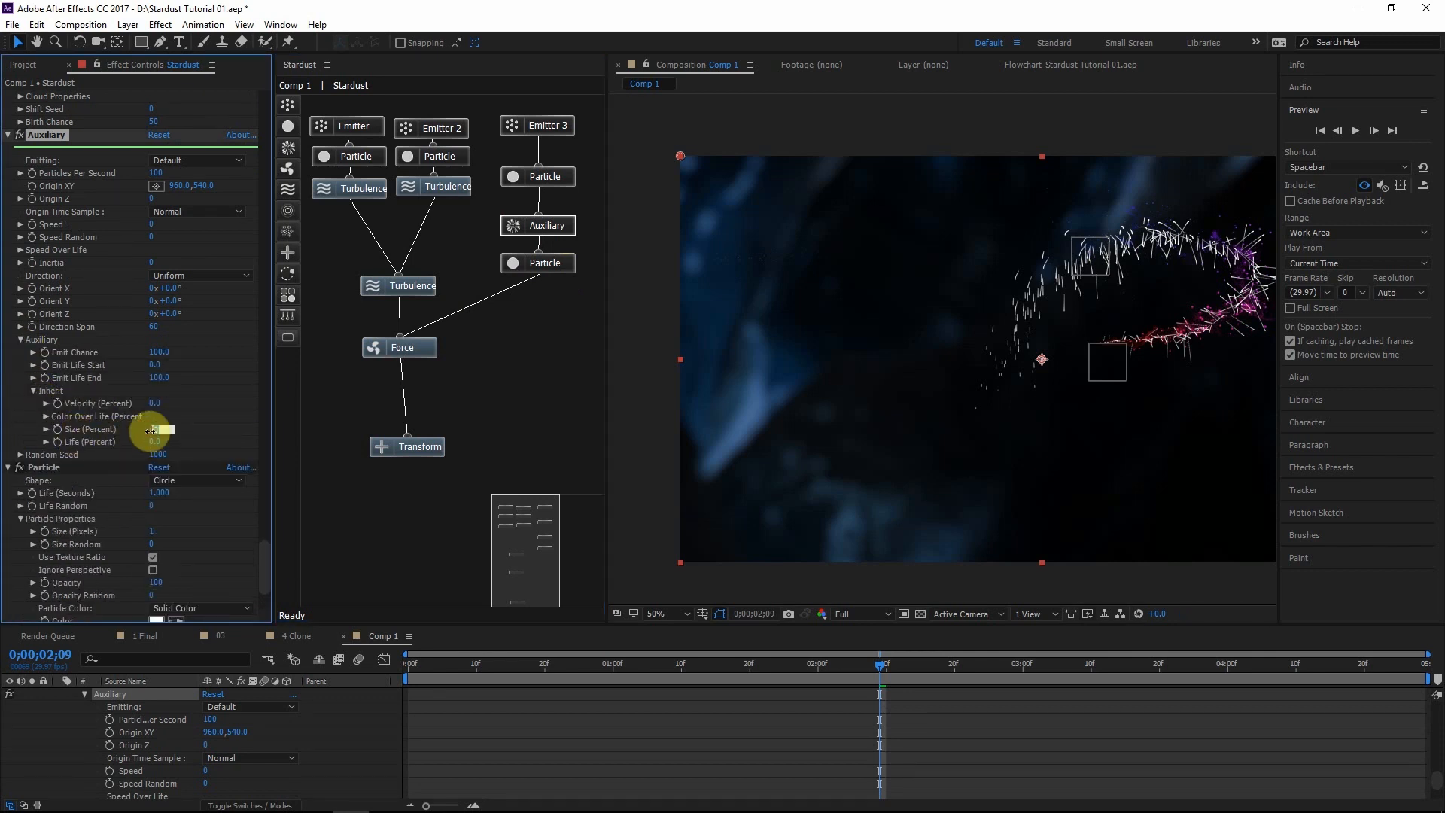
text(100)
key(Return)
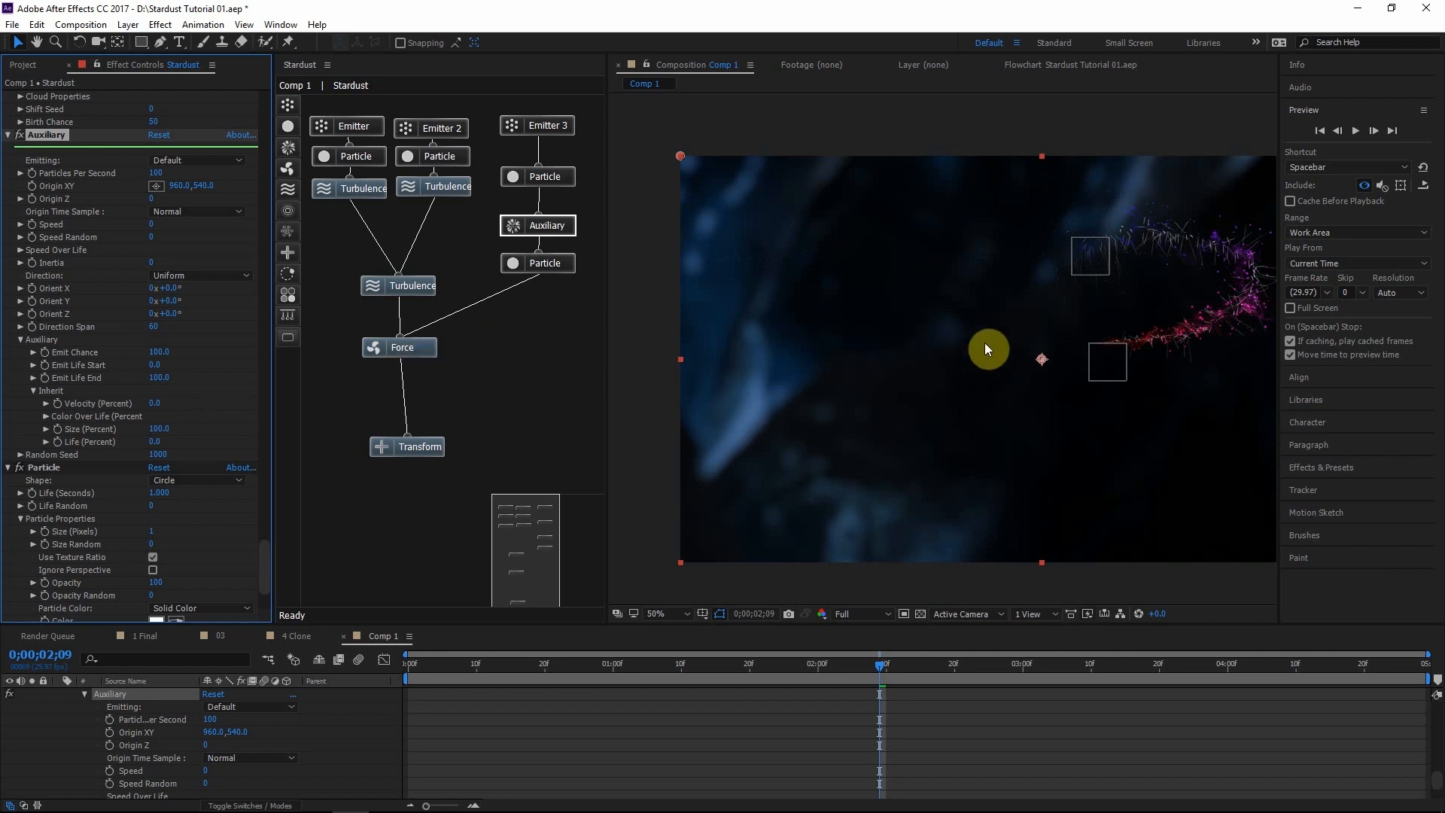
Set the size of the Particle below the Auxiliary node to 24 pixels and check the trail at 0;00;02;25 and 0;00;03;16
drag(951, 662, 987, 662)
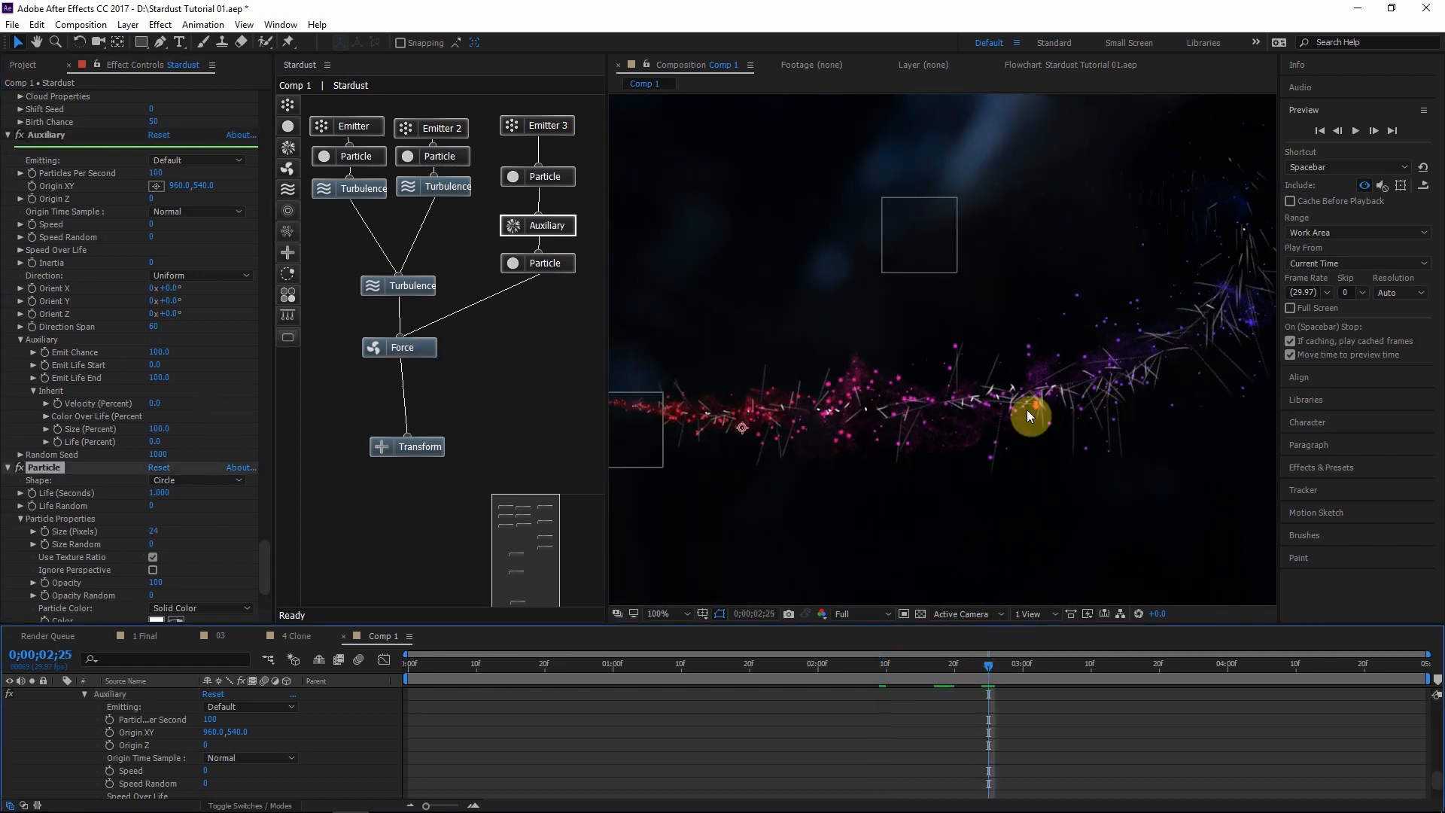
scroll(1027, 411, down, 1)
drag(999, 415, 1022, 407)
scroll(852, 440, up, 1)
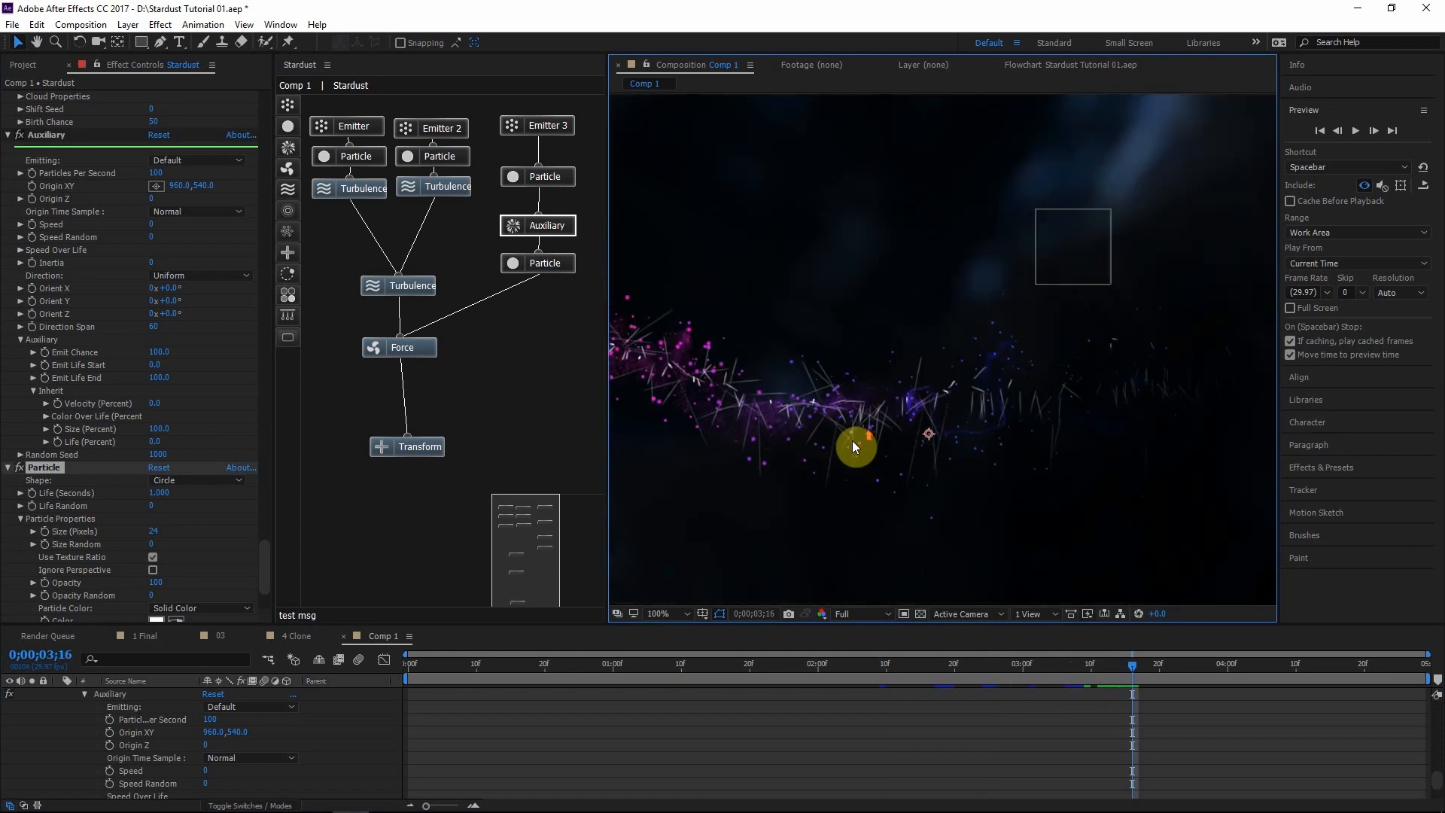
drag(863, 438, 966, 433)
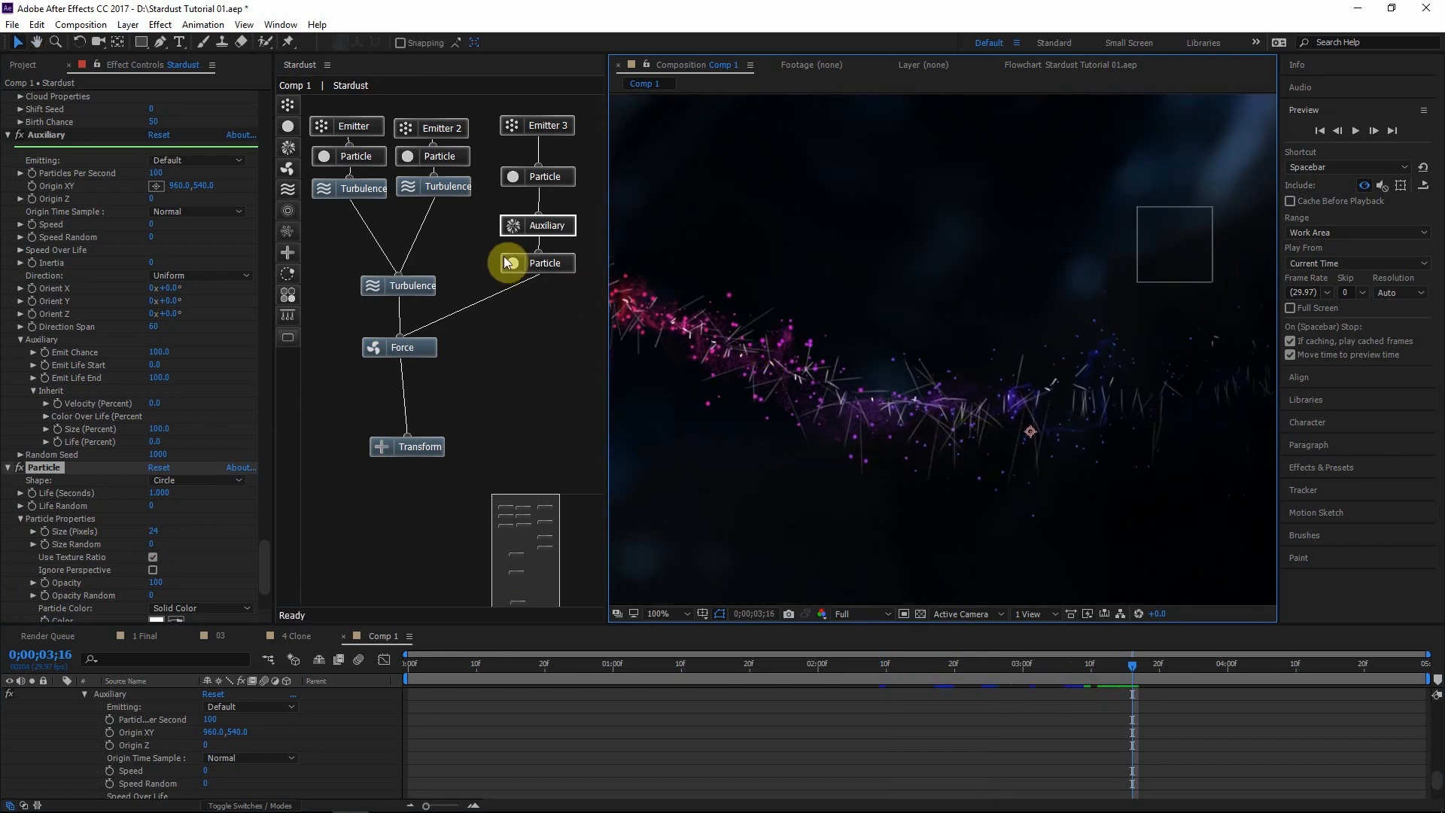
Set Emitter 3's Speed to 225 and reshape its Speed Over Life curve, checking the trail at 0;00;03;13
click(546, 126)
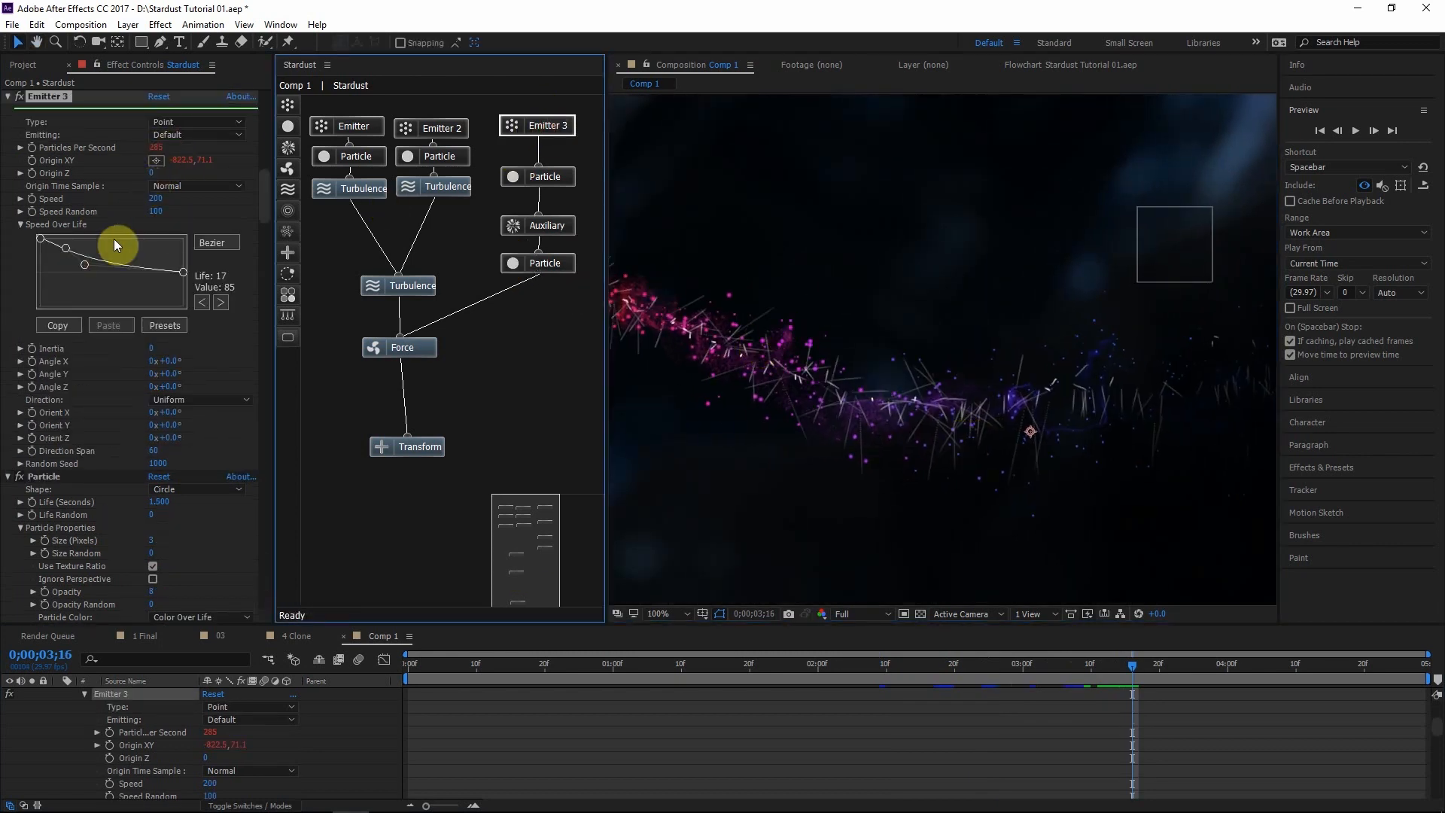
drag(157, 197, 170, 197)
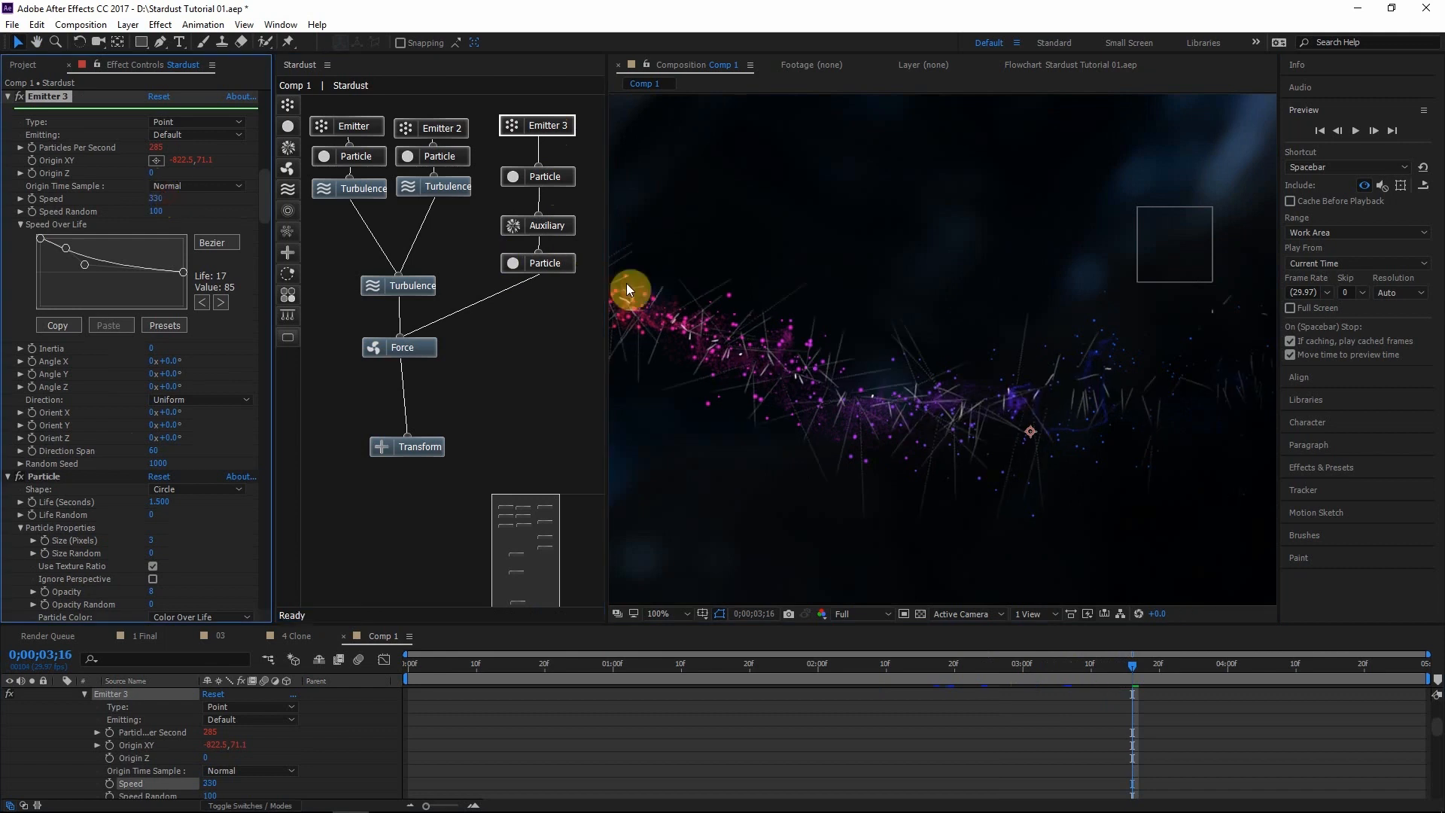
scroll(784, 332, down, 1)
drag(100, 259, 120, 255)
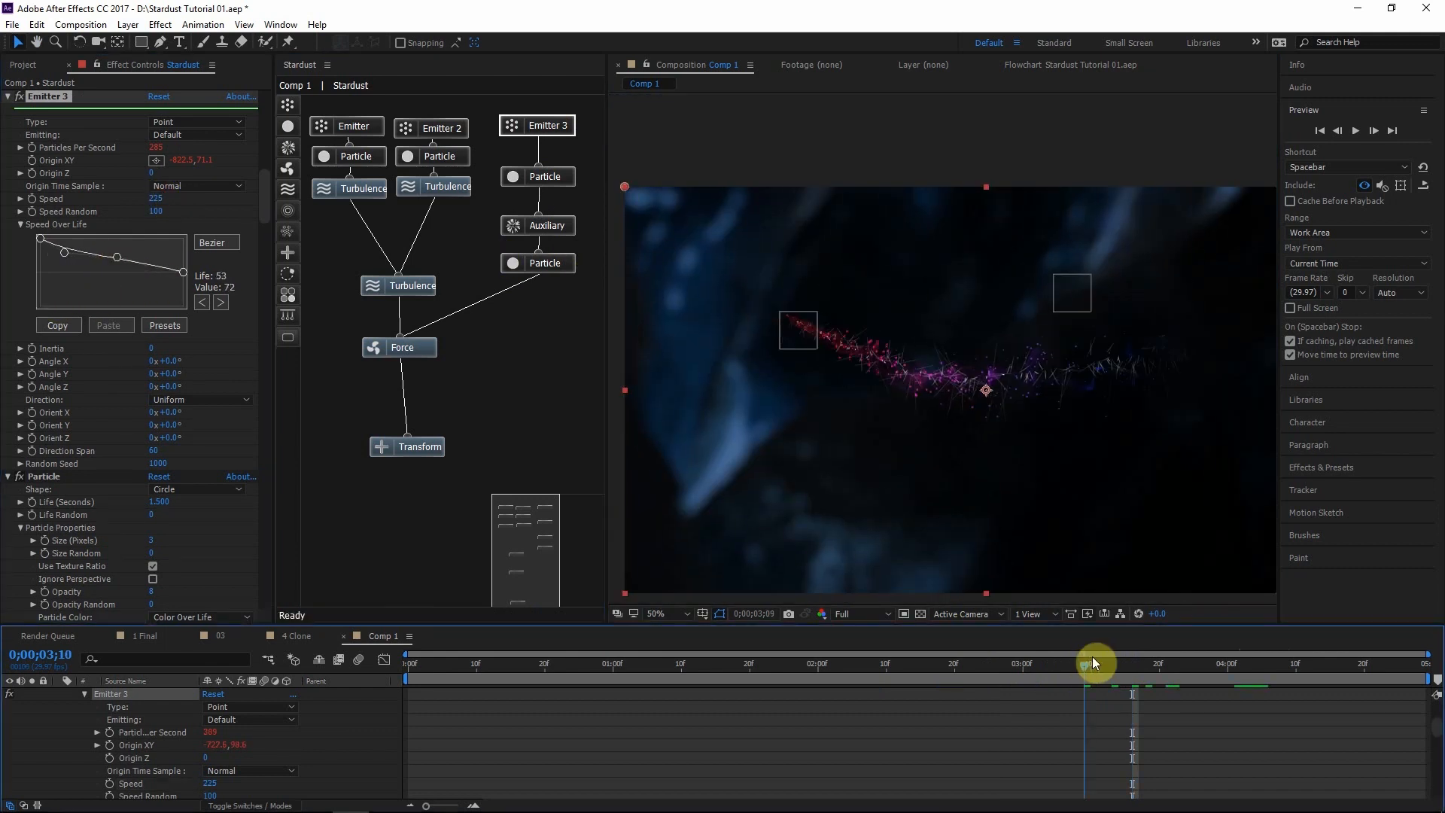
drag(1091, 658, 1112, 656)
scroll(933, 364, up, 2)
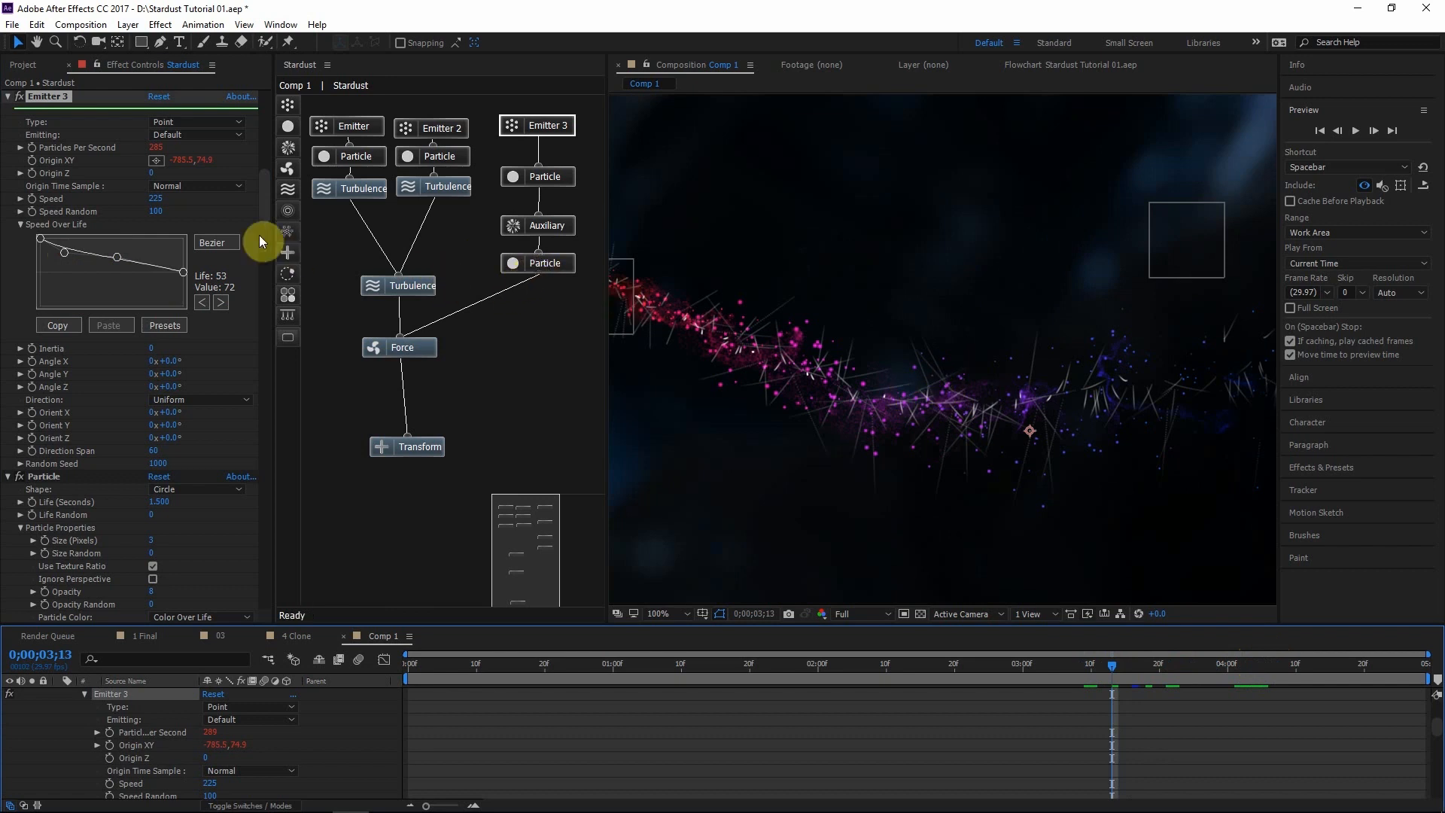
Insert a Turbulence node between the Particle below the Auxiliary node and the Force node, and move Force down to make room
drag(288, 190, 512, 332)
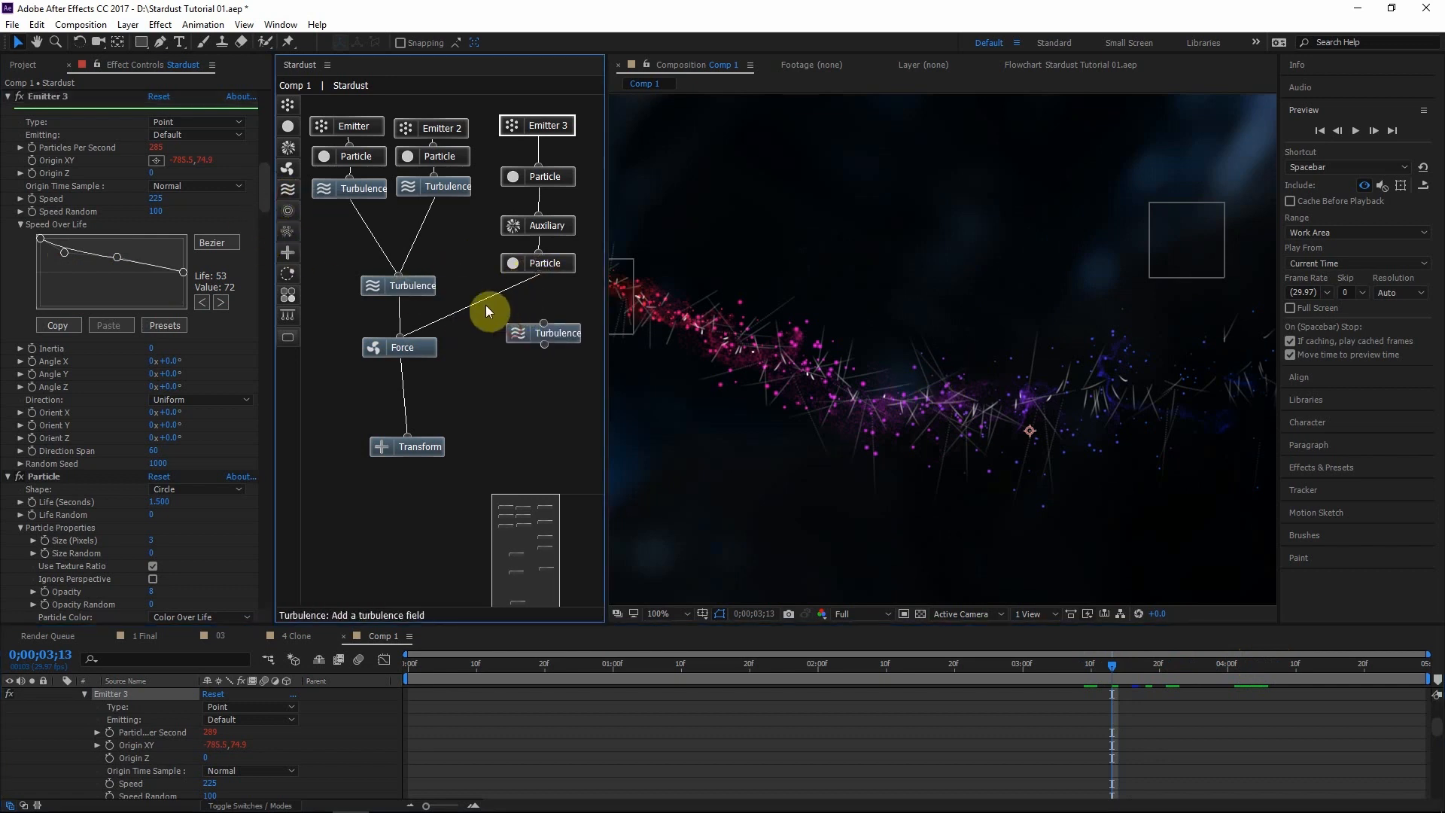
click(463, 307)
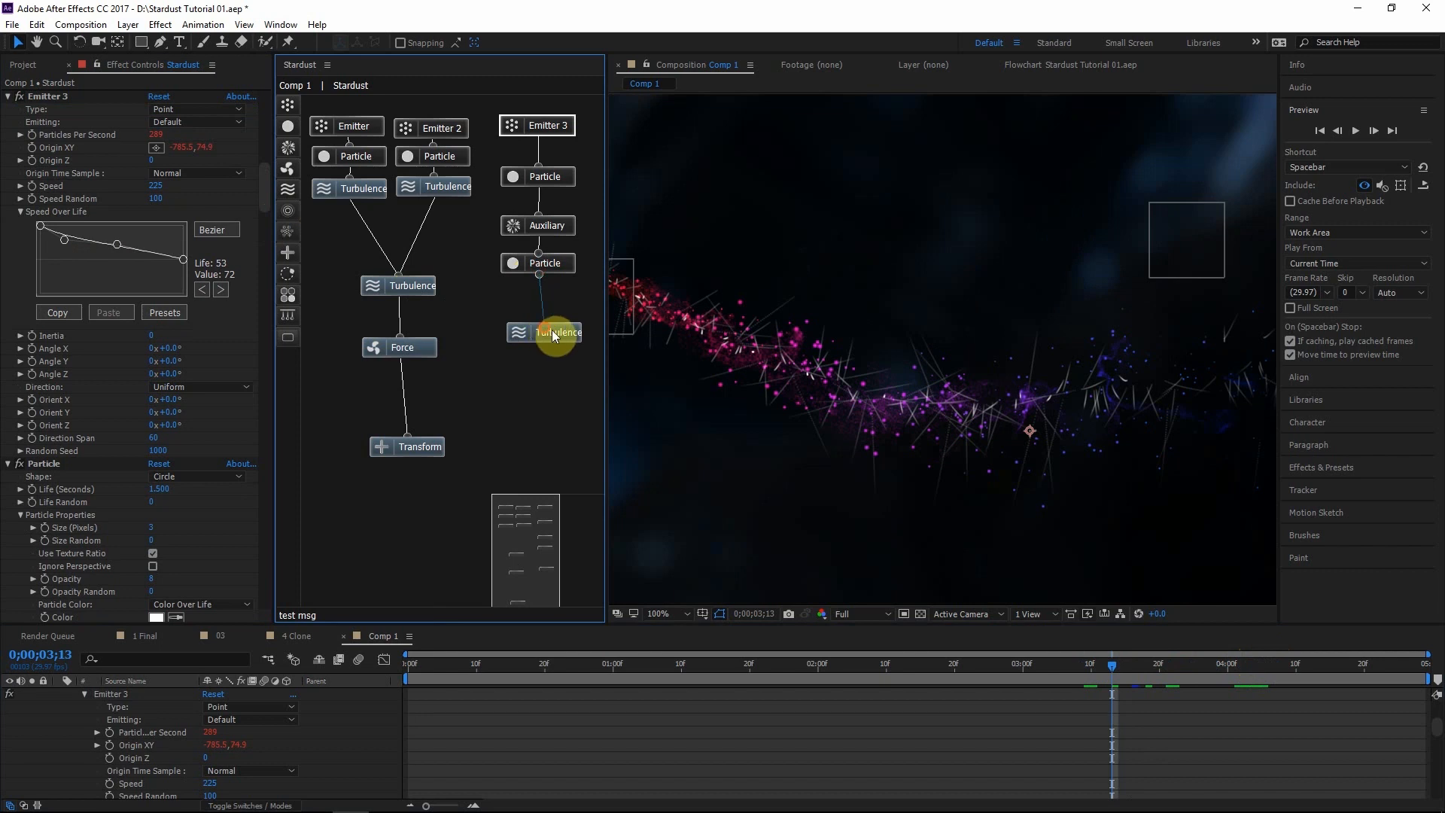
drag(554, 336, 447, 375)
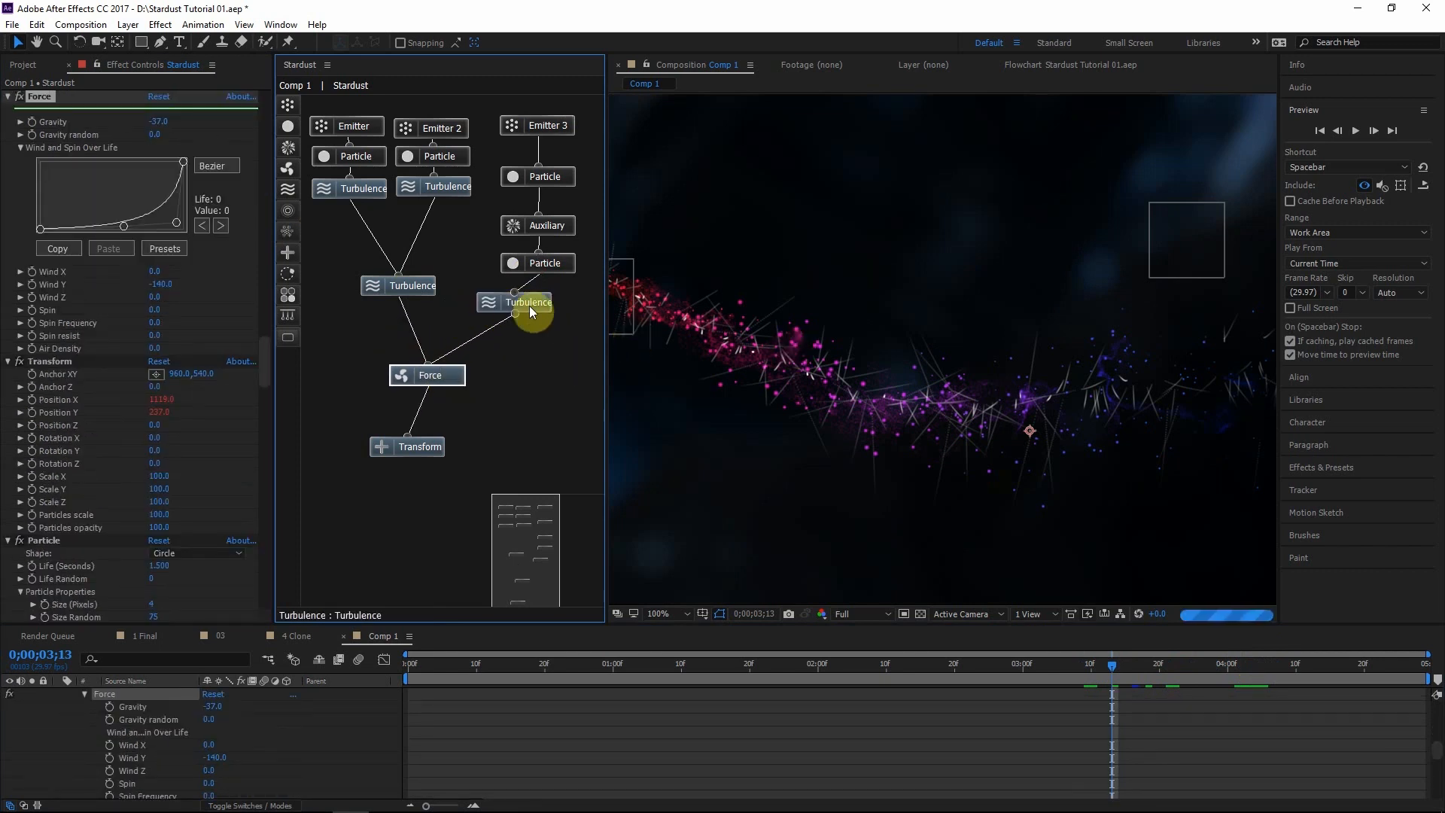
Set the Position offset of Emitter 3's new Turbulence node to 25 and inspect the trail
click(529, 305)
scroll(37, 470, down, 10)
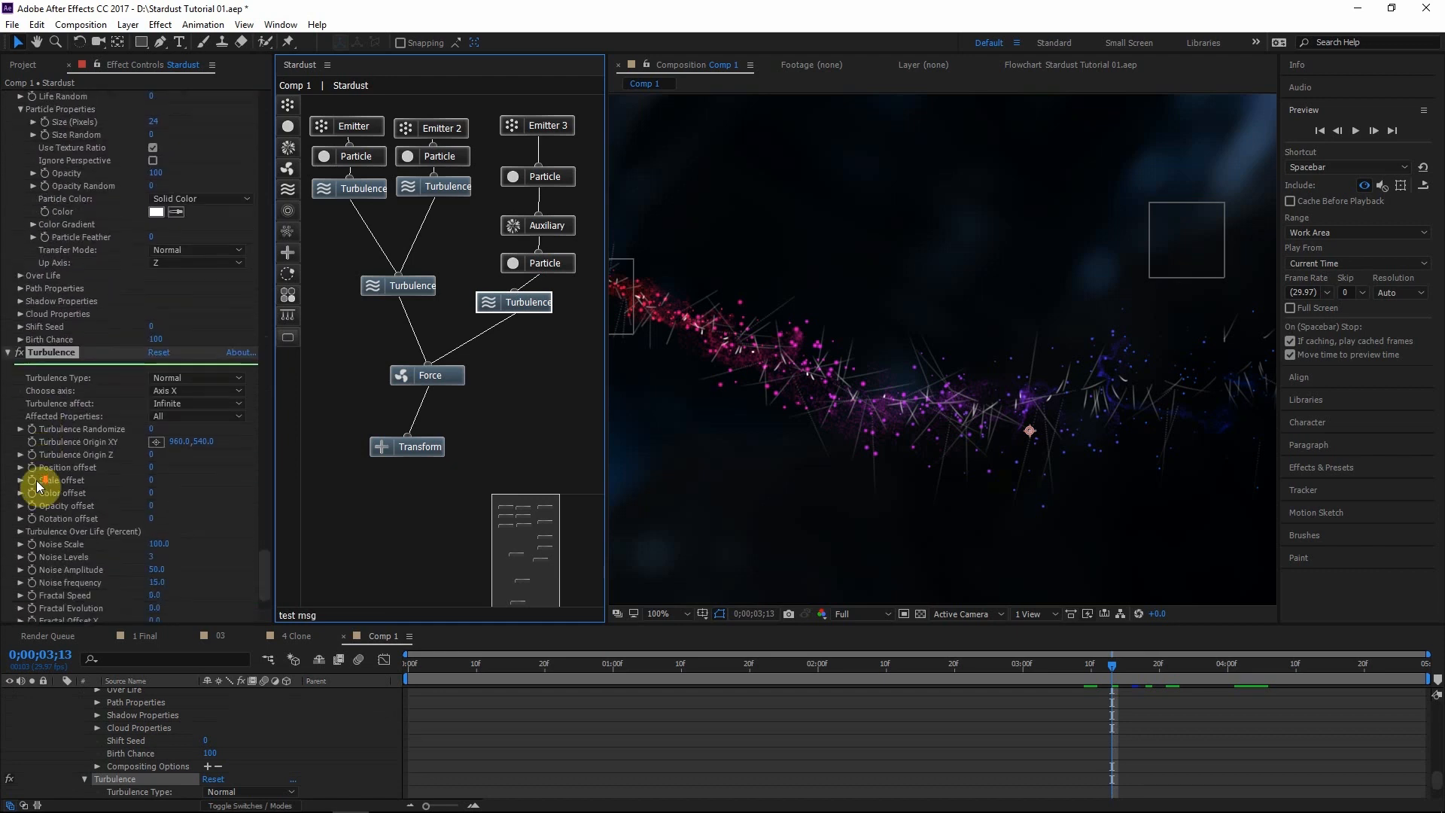
scroll(36, 485, down, 2)
click(157, 434)
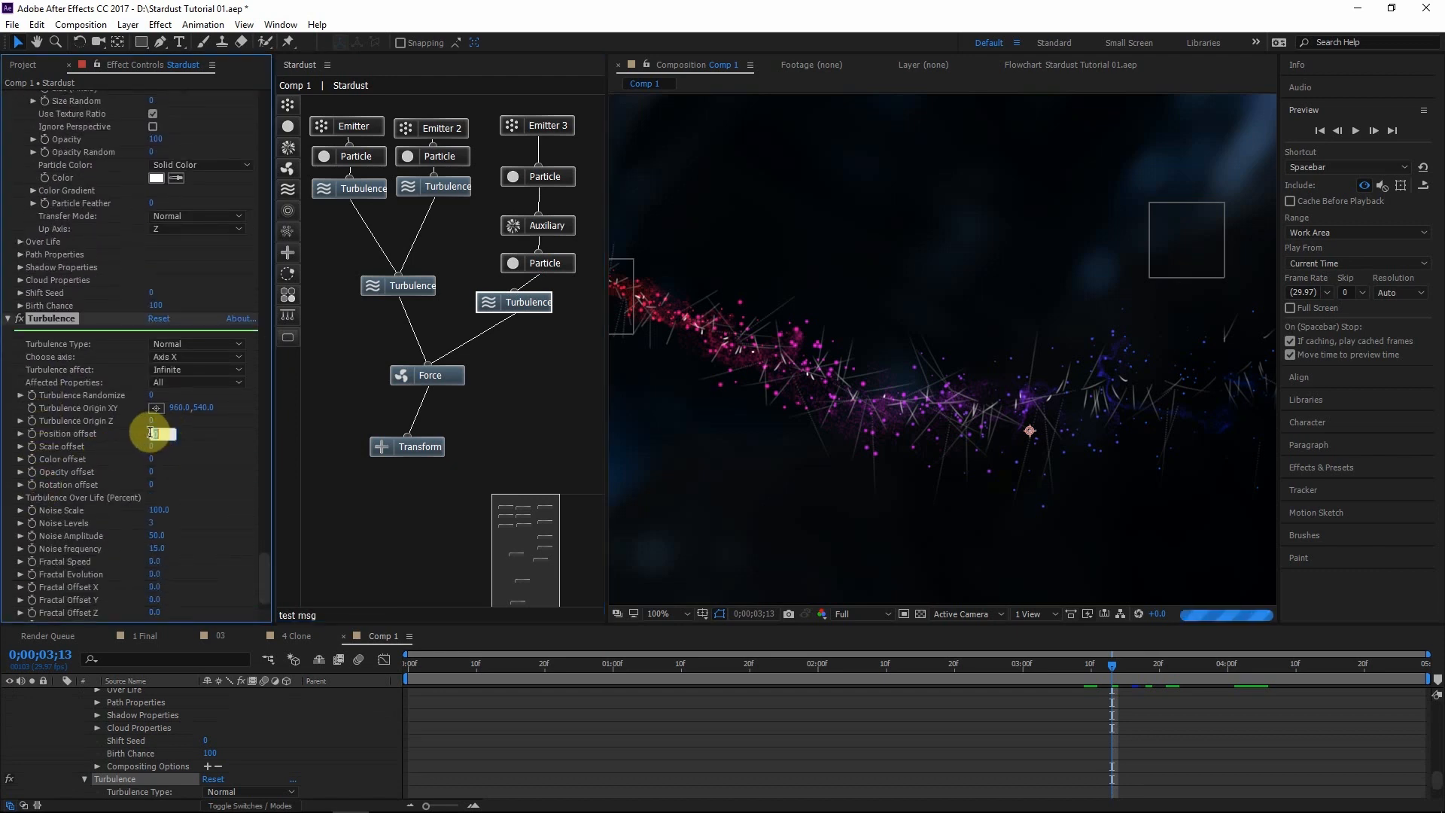
text(25)
click(201, 430)
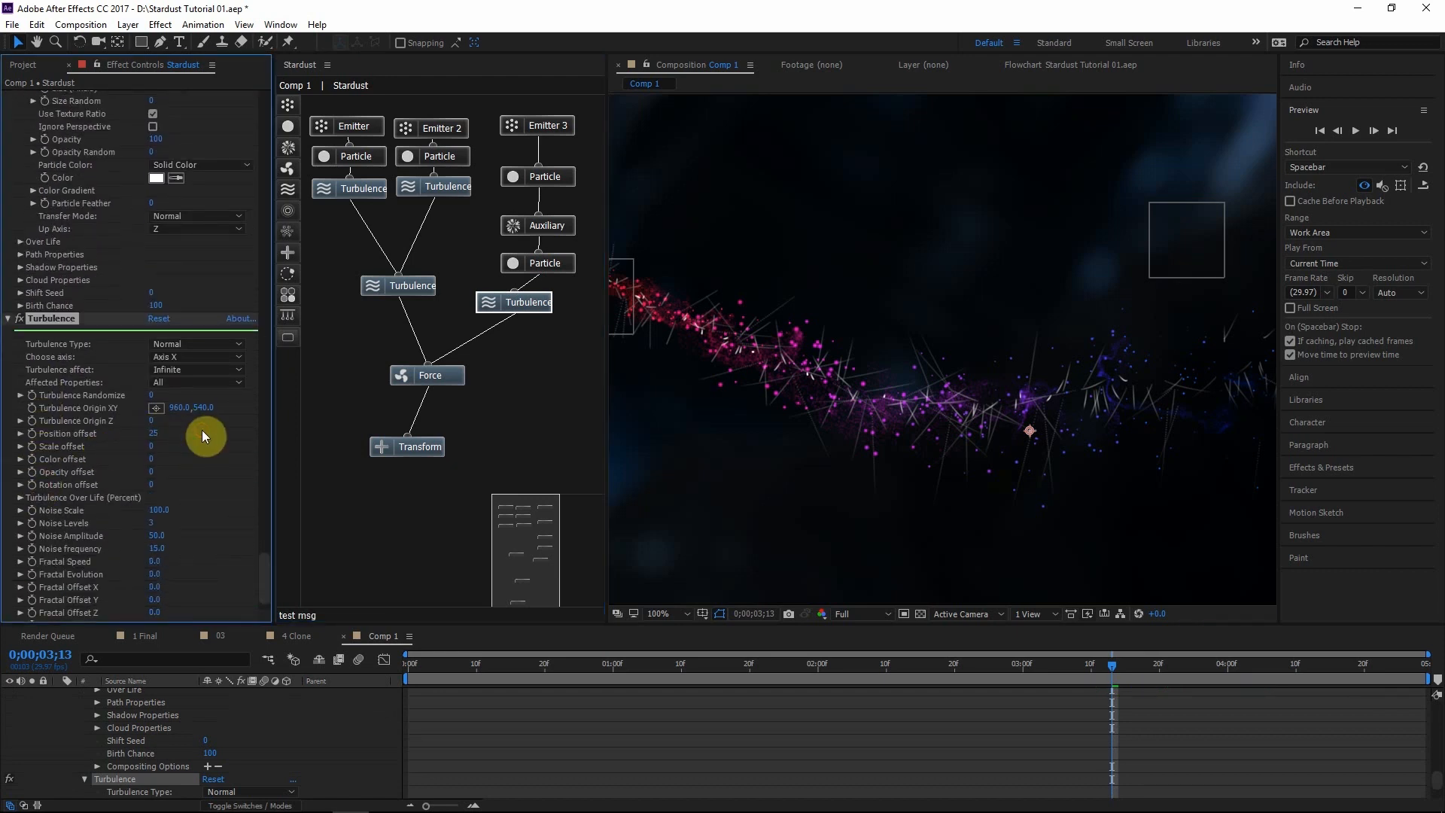
click(853, 396)
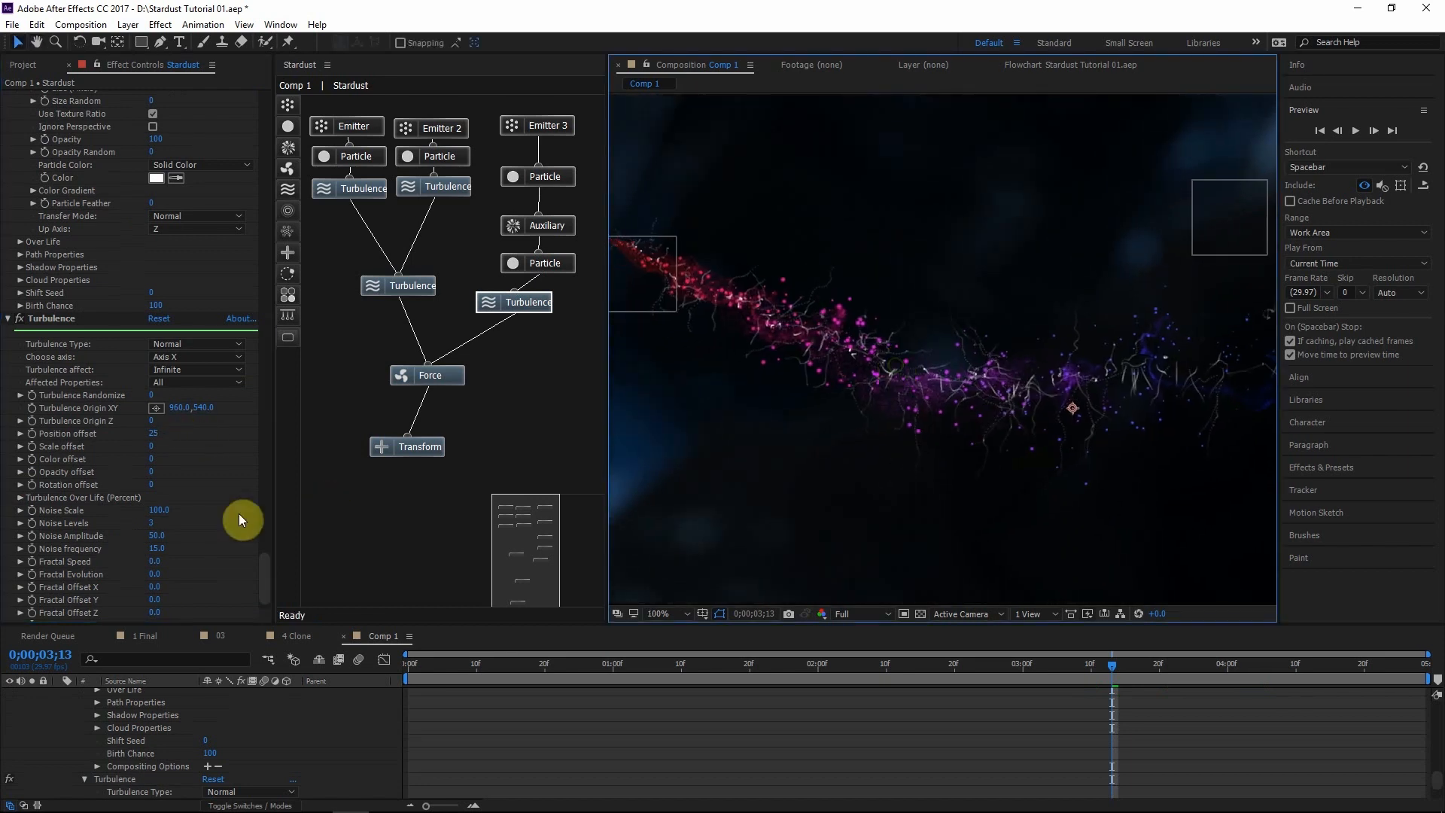
Set the Noise Scale of Emitter 3's Turbulence node to 125 and inspect the whole trail
click(159, 511)
text(125)
click(927, 406)
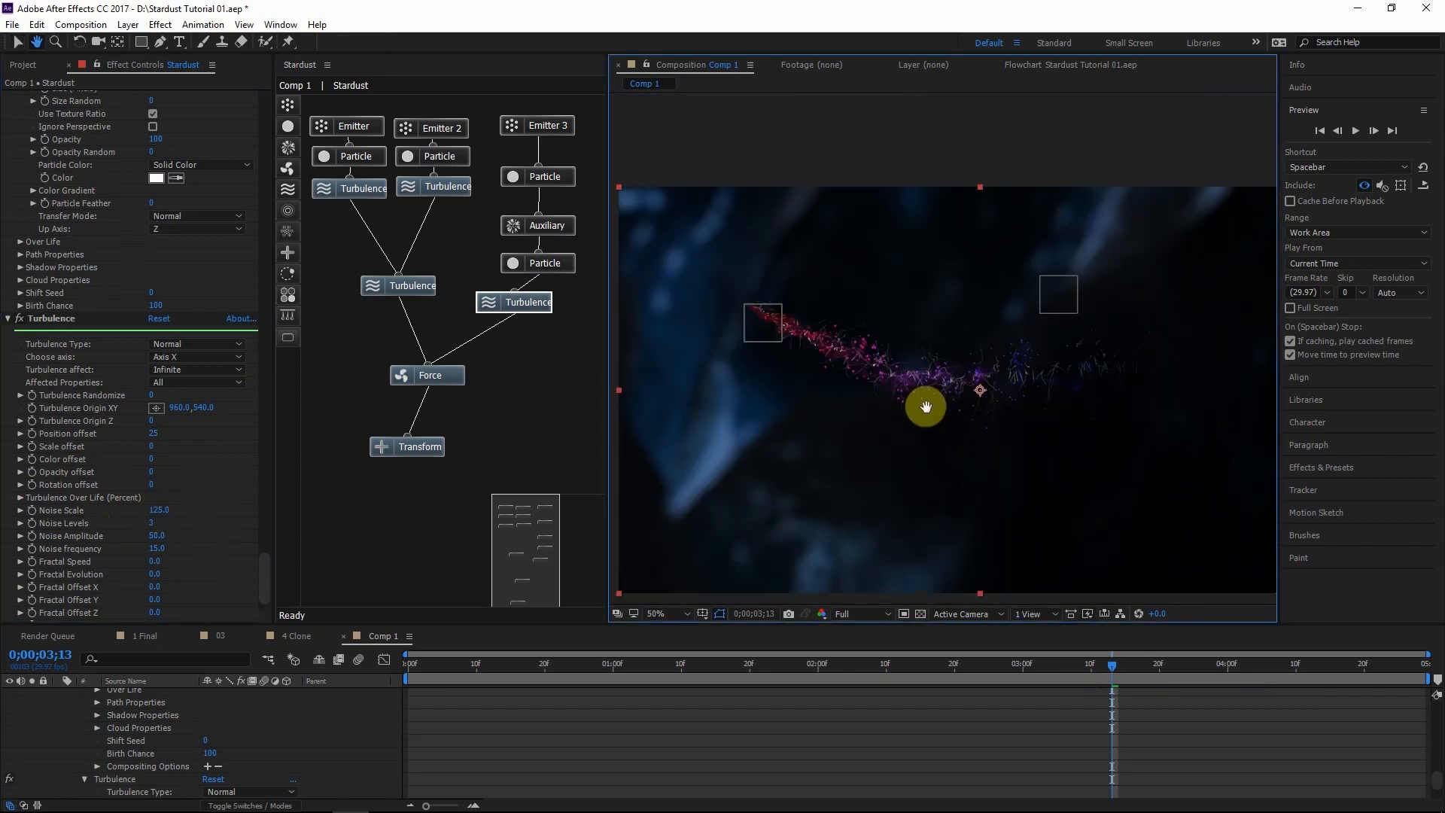
drag(927, 408, 943, 373)
scroll(950, 378, down, 1)
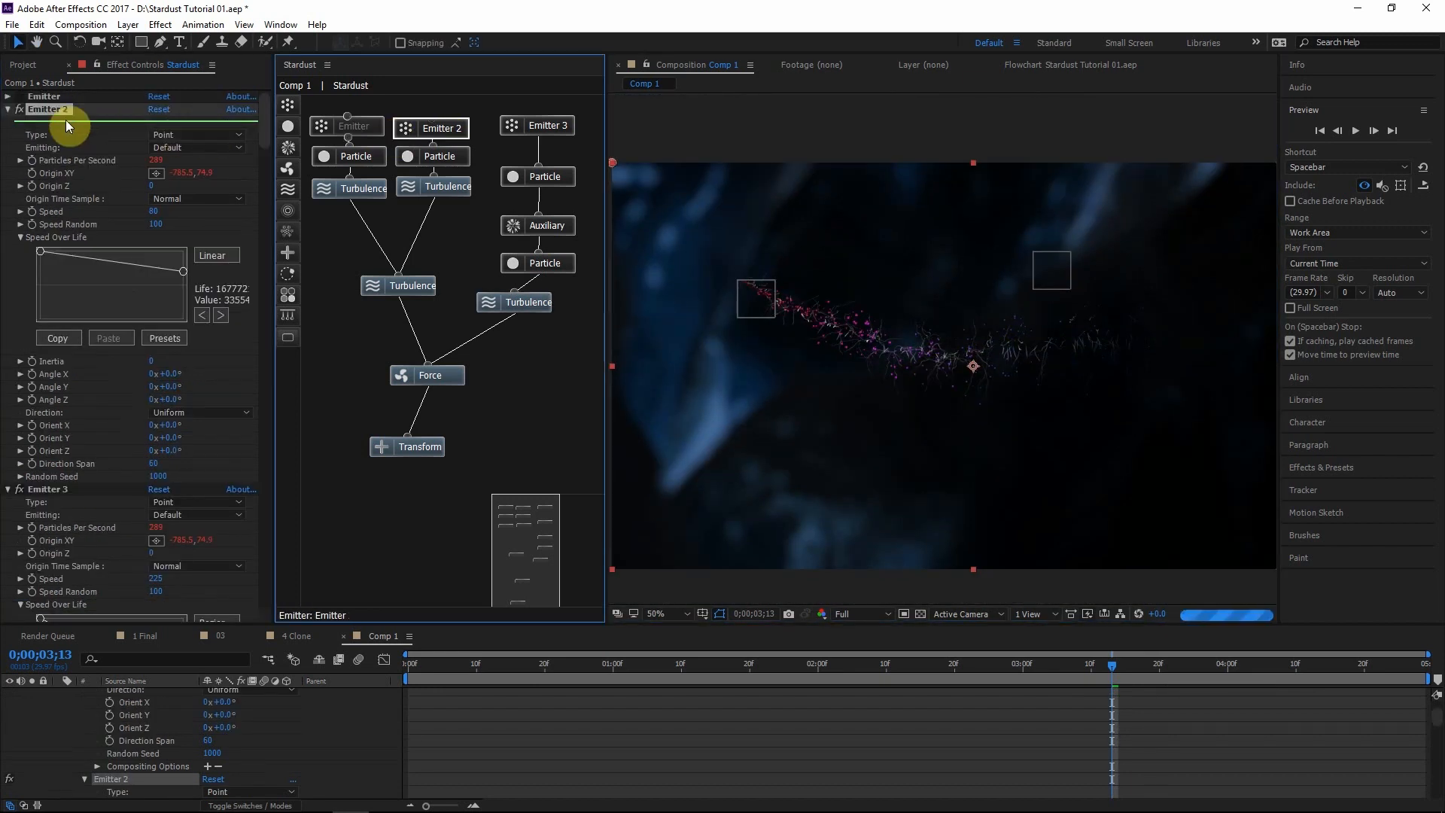
Disable Emitter and Emitter 2 to examine Emitter 3's fine trails alone around 0;00;03;13
click(15, 110)
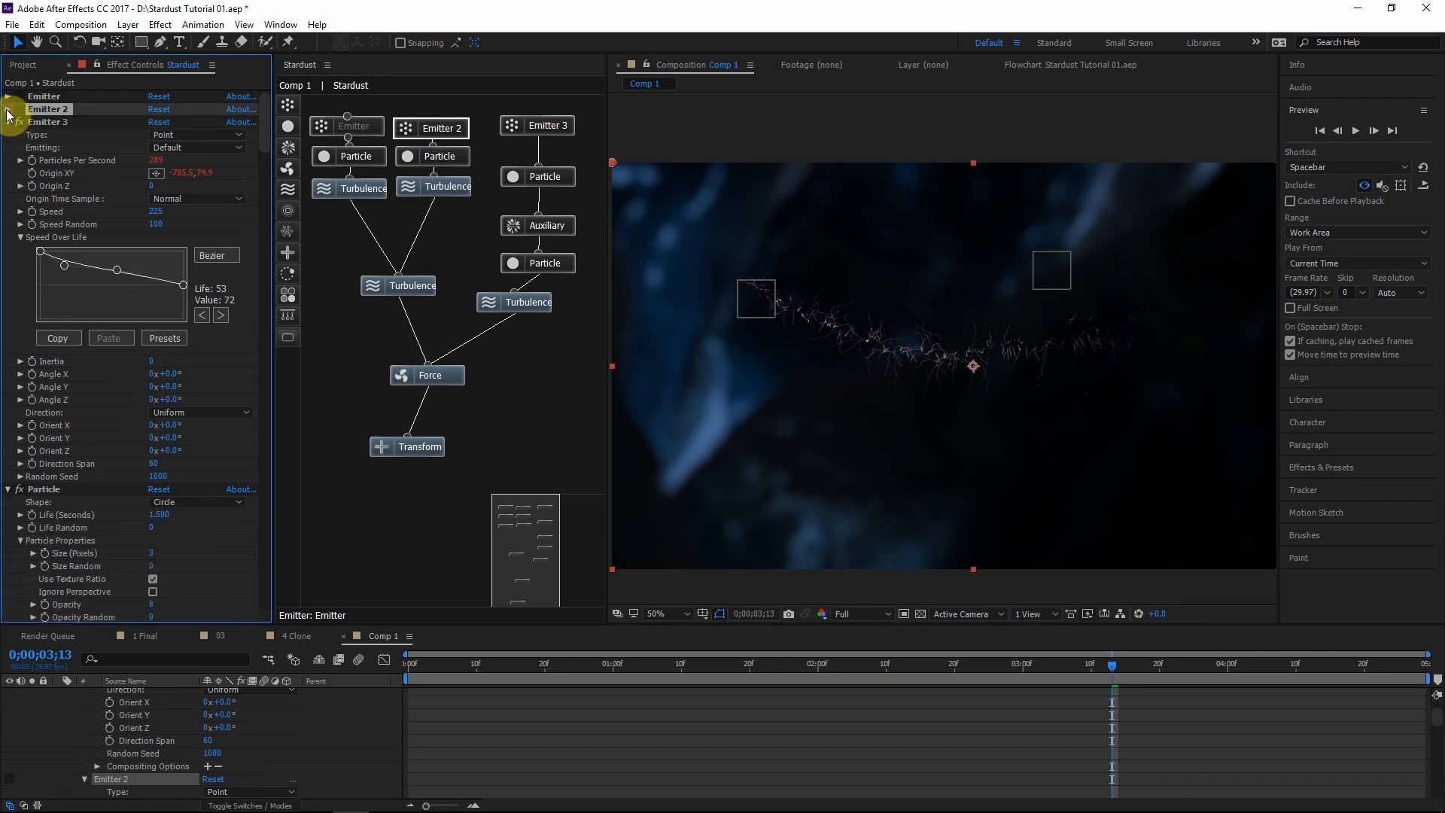
mouse_move(1138, 661)
mouse_down()
mouse_move(969, 664)
mouse_move(1112, 653)
mouse_up()
scroll(855, 435, up, 3)
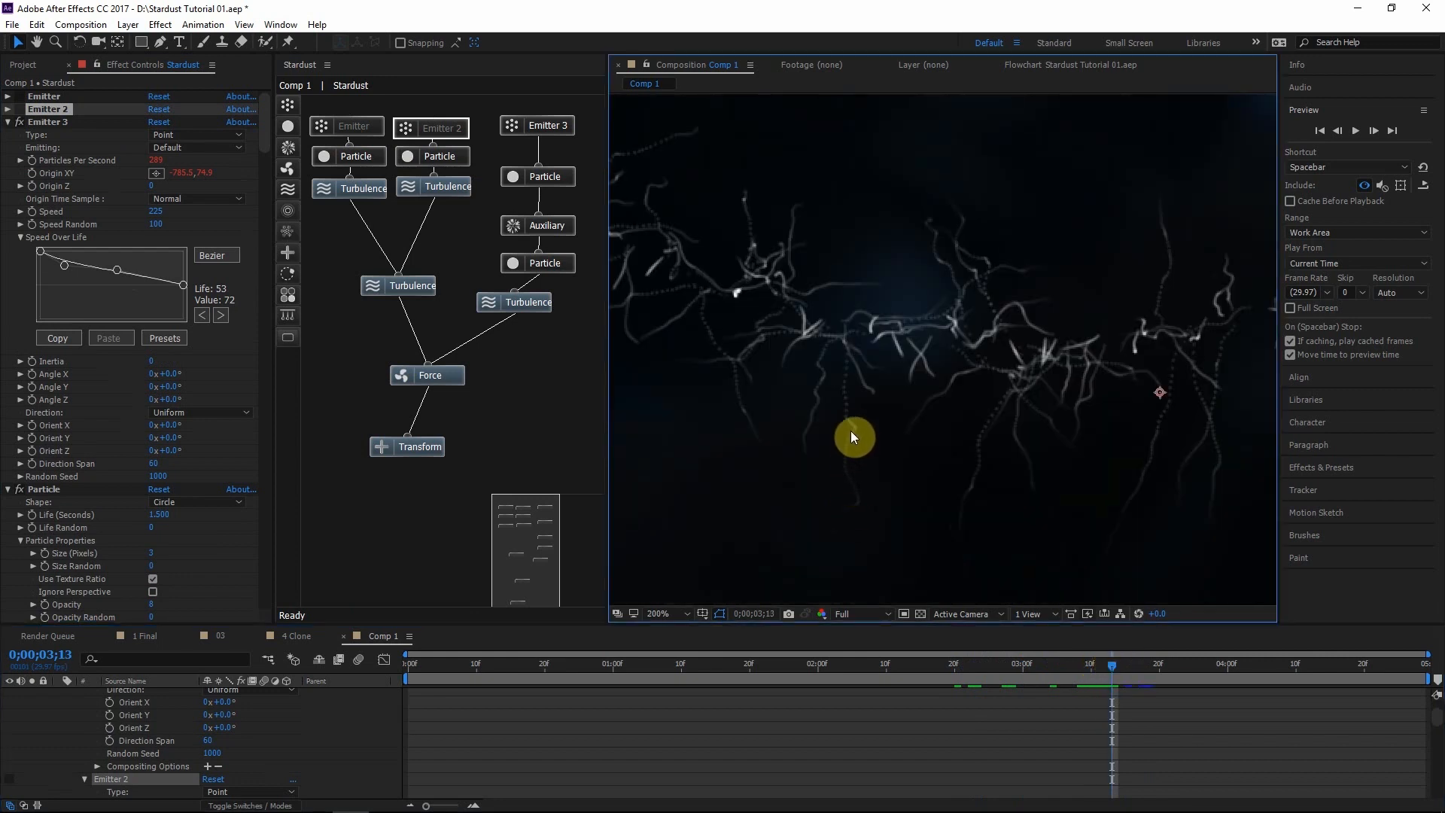
Set Particles Per Second of Emitter 3's Auxiliary node to 200
click(562, 128)
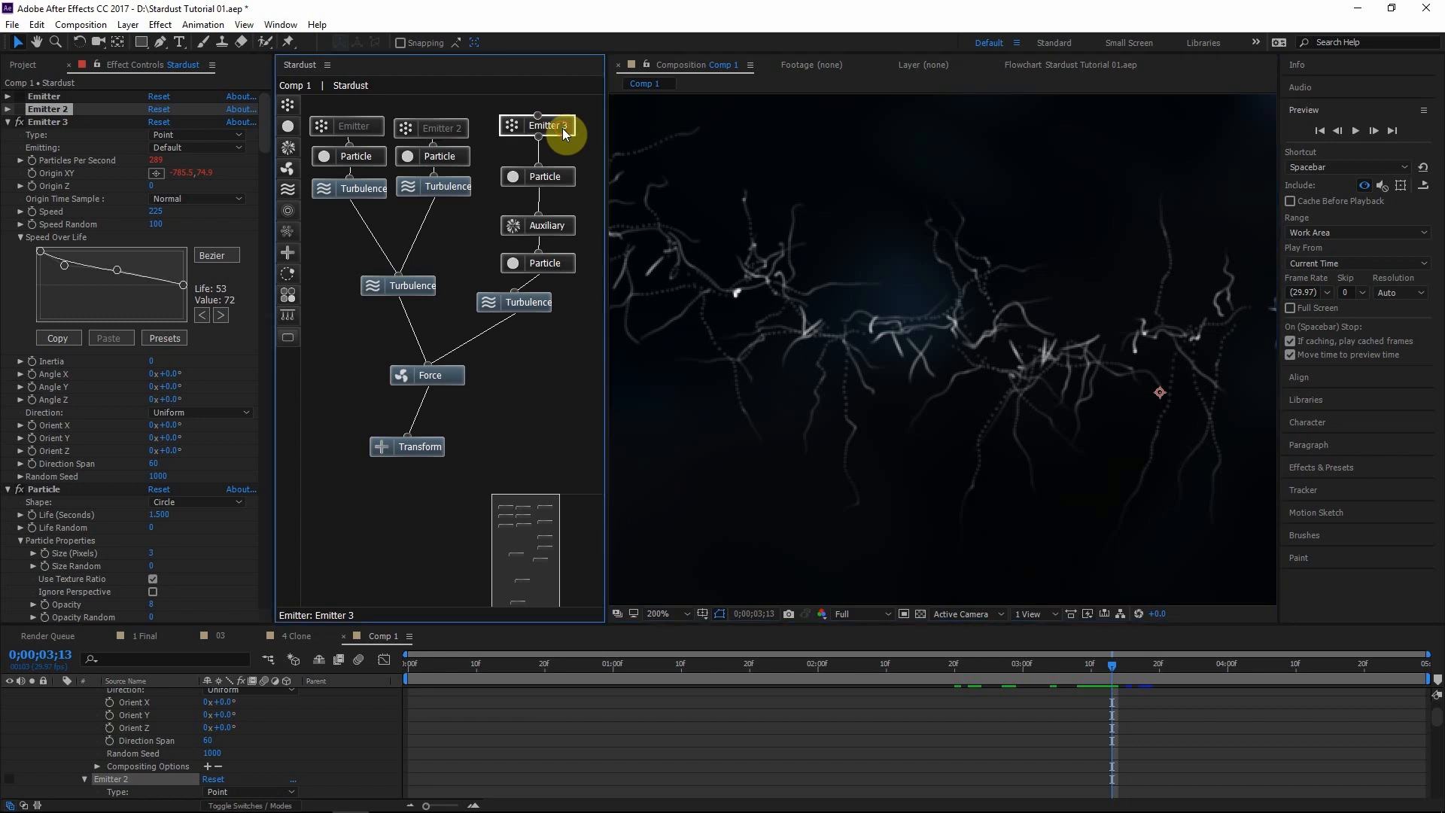
click(549, 228)
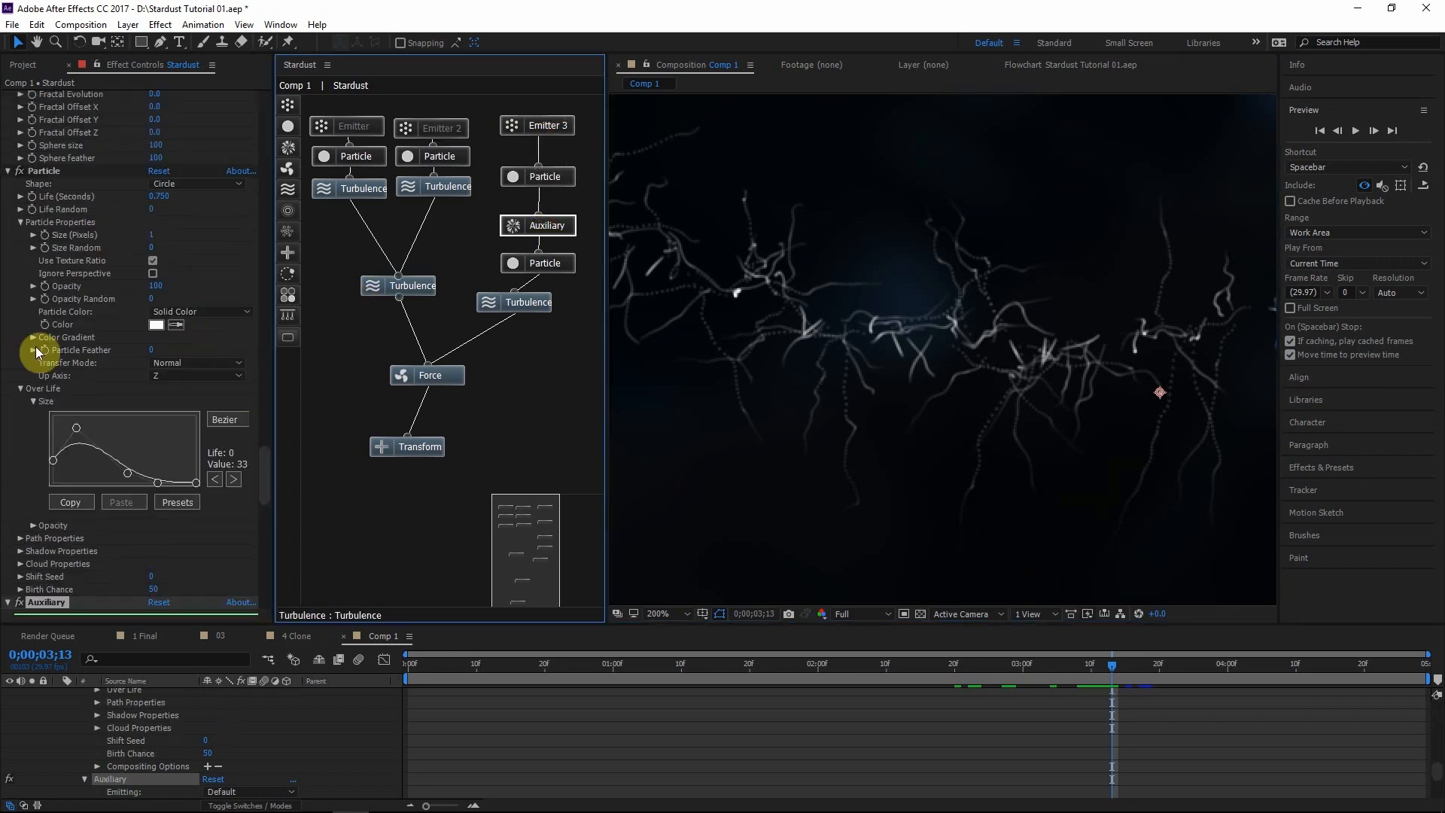
scroll(46, 414, down, 10)
click(160, 391)
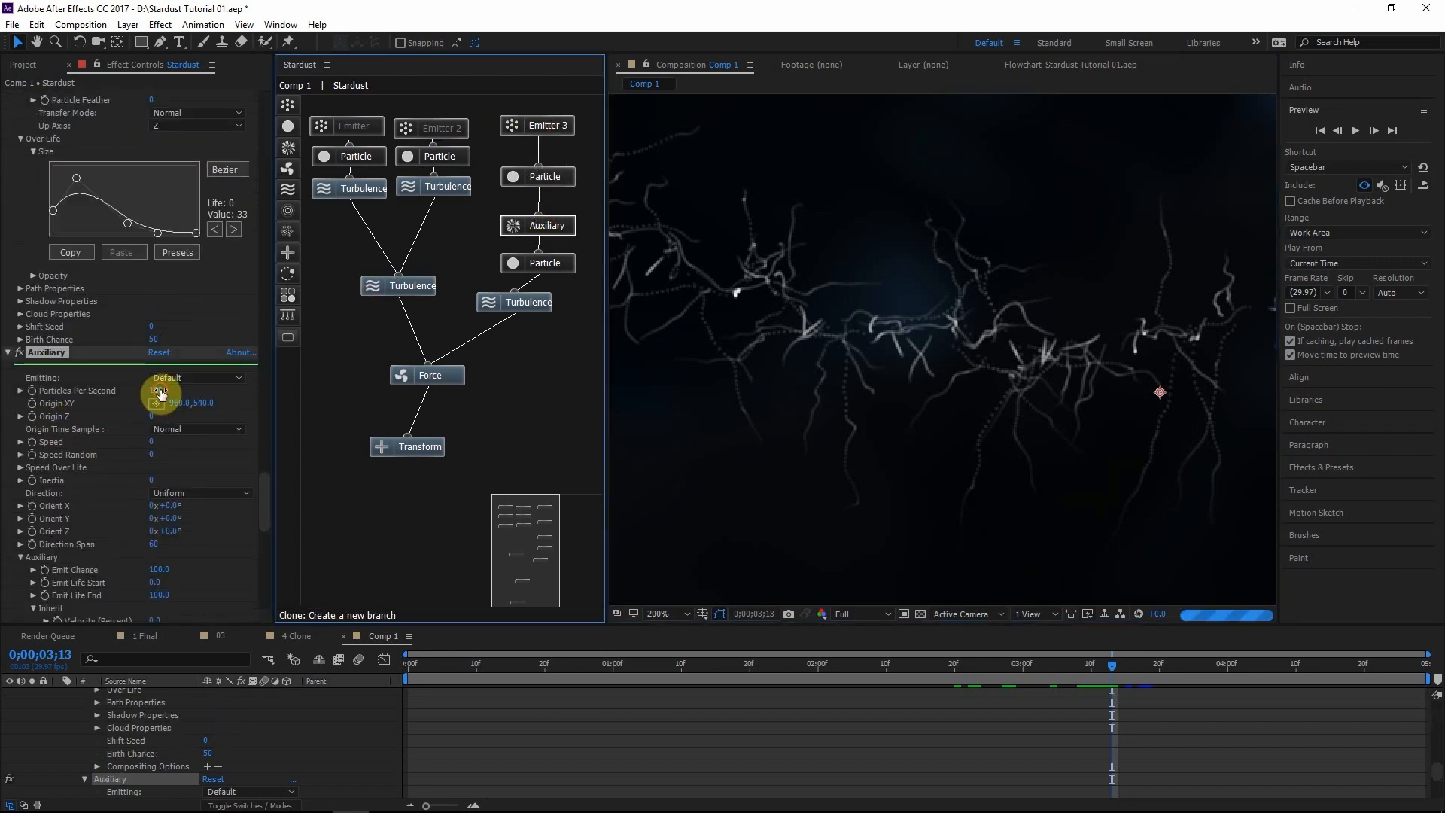
text(200)
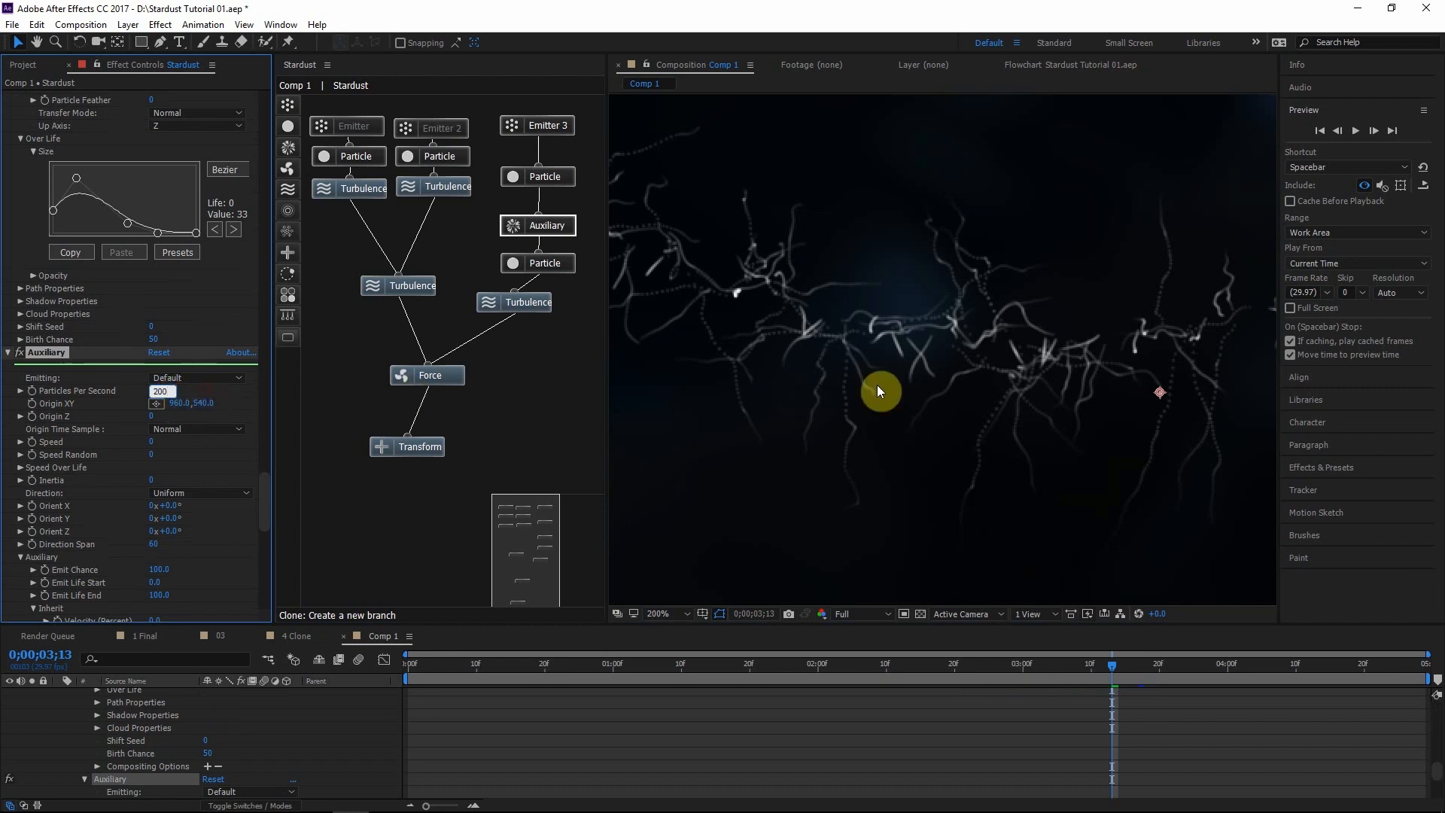
click(877, 386)
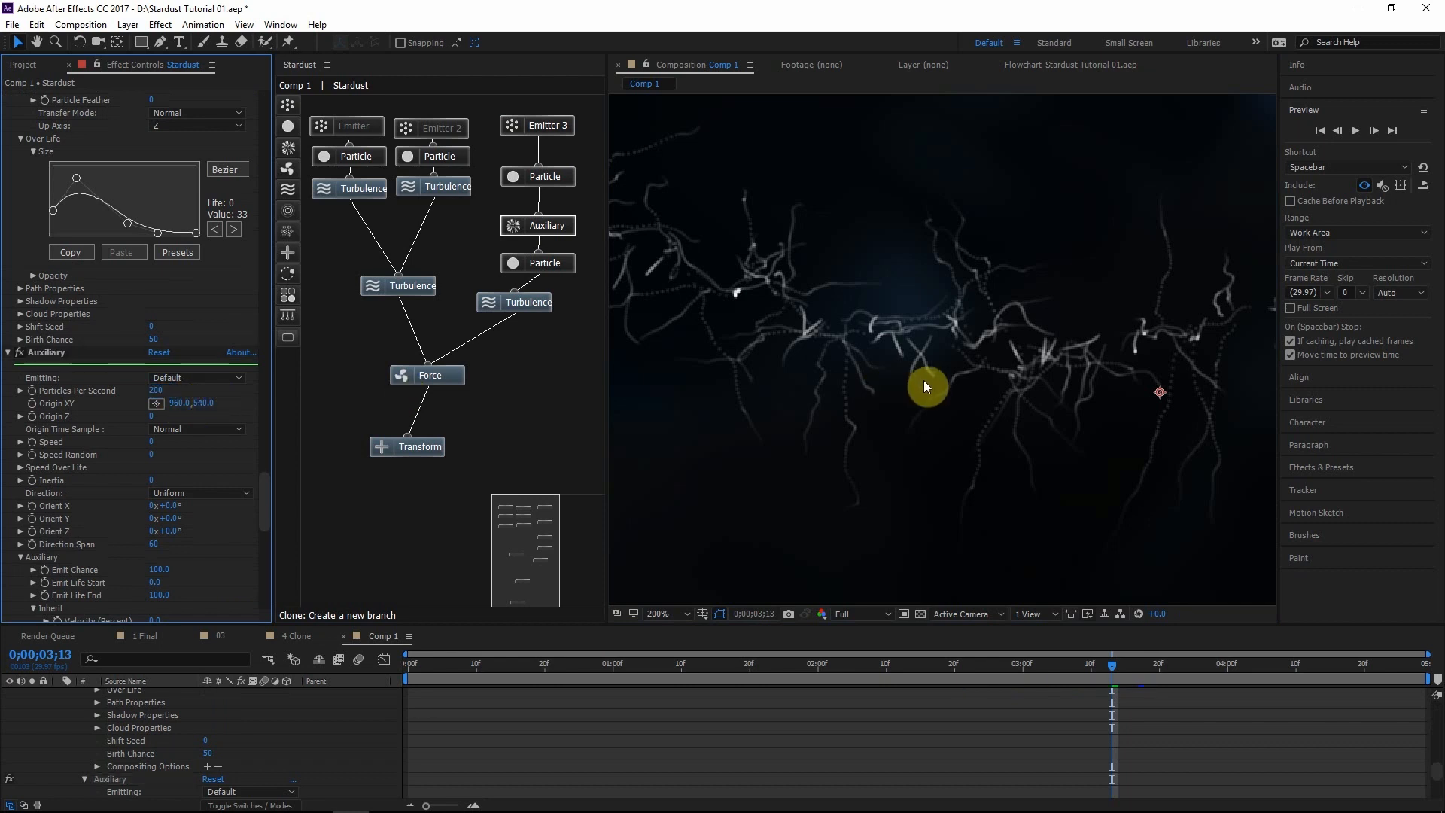
Reduce the size of the Particle node directly under Emitter 3 to below 1 pixel and inspect the trails
click(562, 178)
click(549, 263)
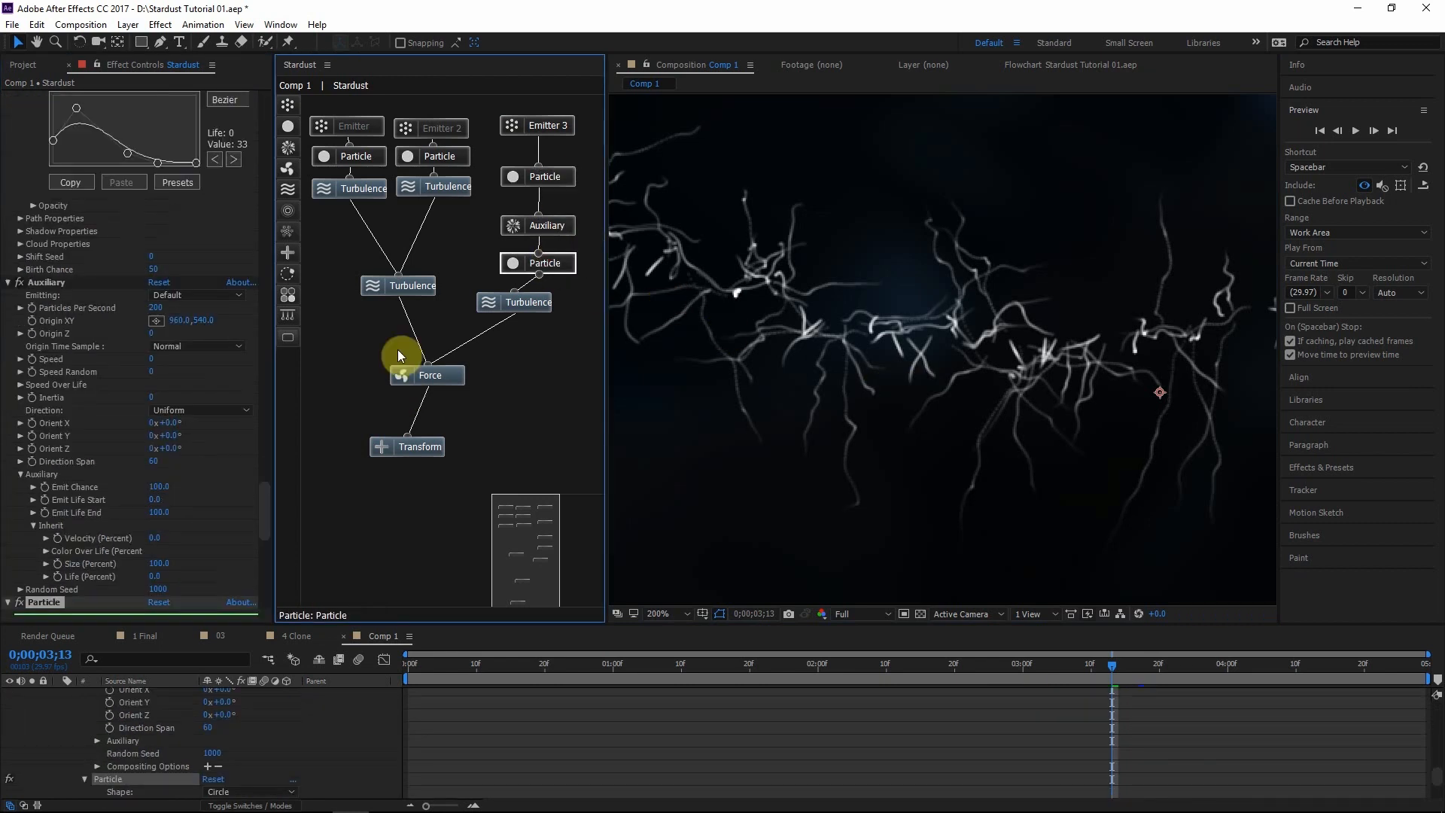
click(555, 178)
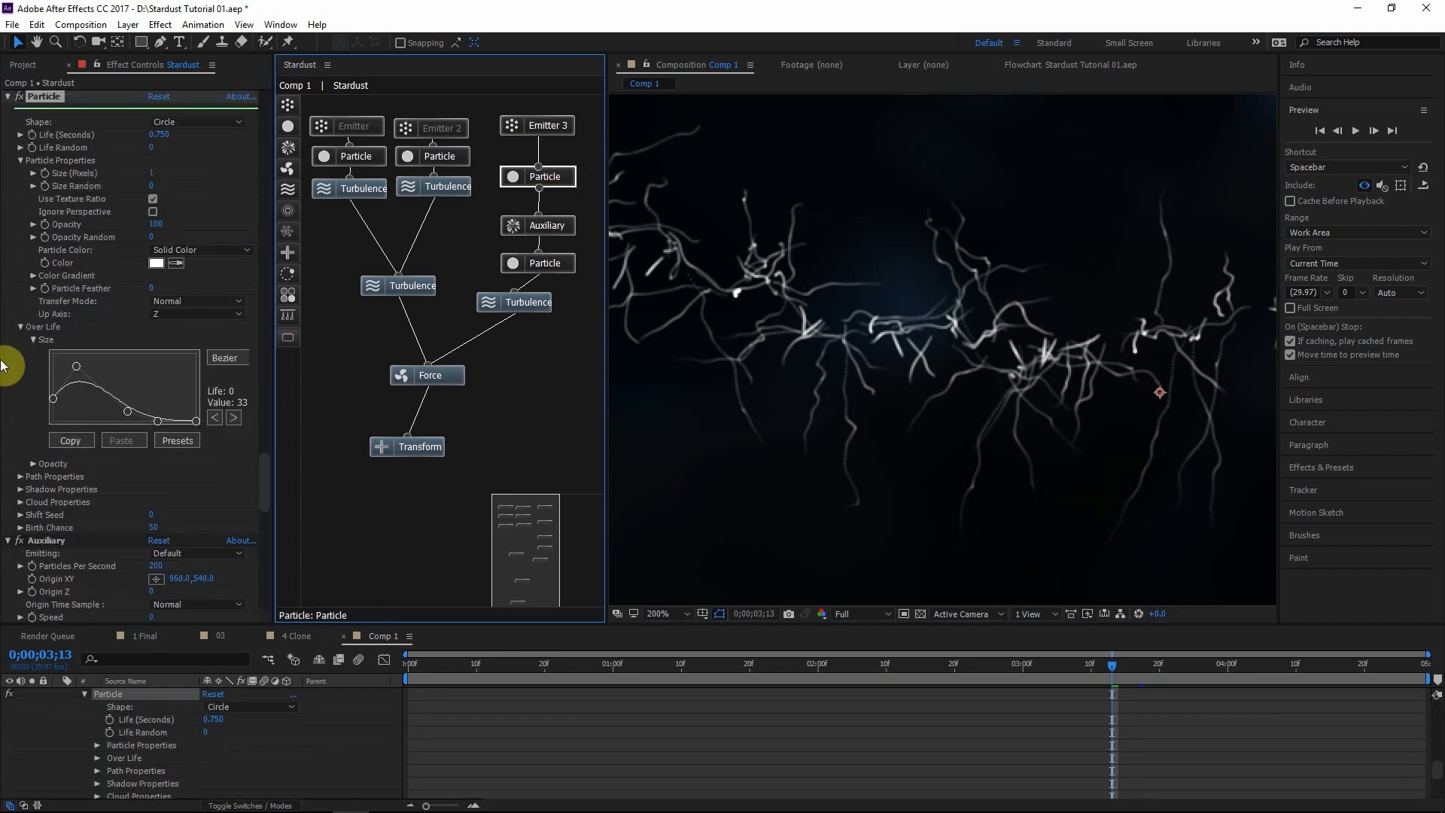
click(154, 172)
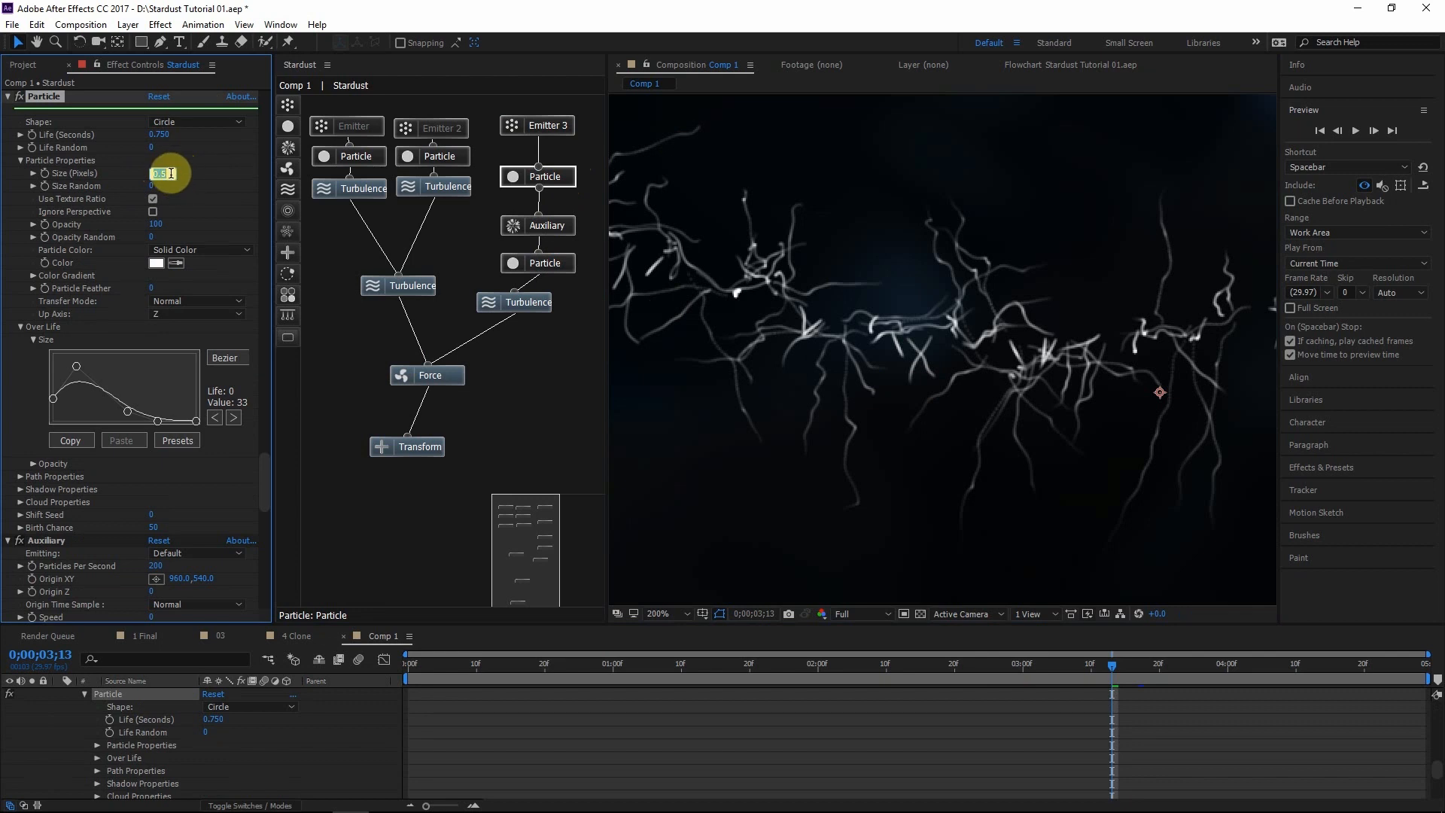
click(162, 173)
text(2)
click(210, 181)
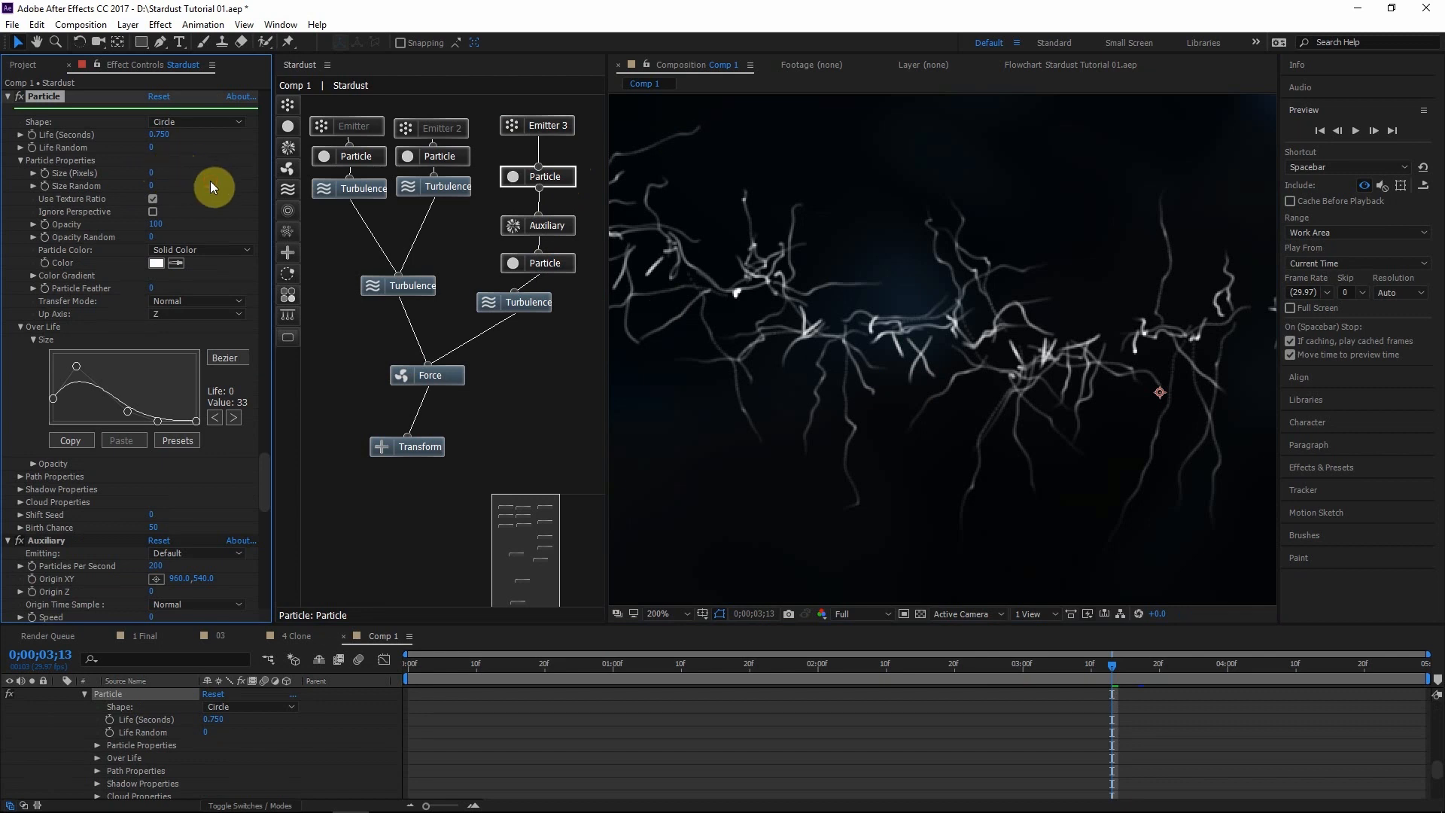
scroll(737, 270, down, 3)
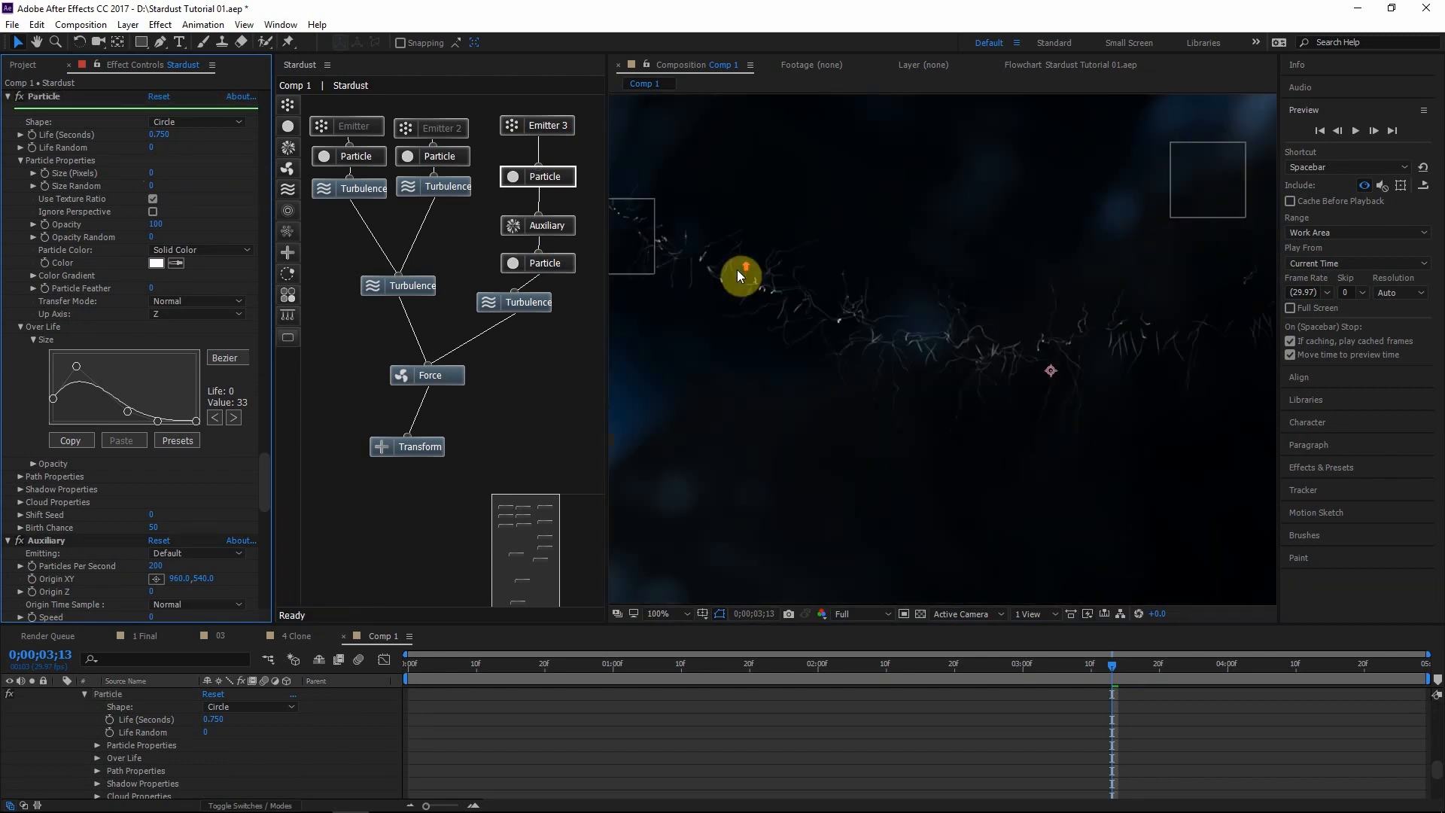
Set Particle Color to Color Over Life for the Particle node directly under Emitter 3 and expand its Color Gradient
click(723, 298)
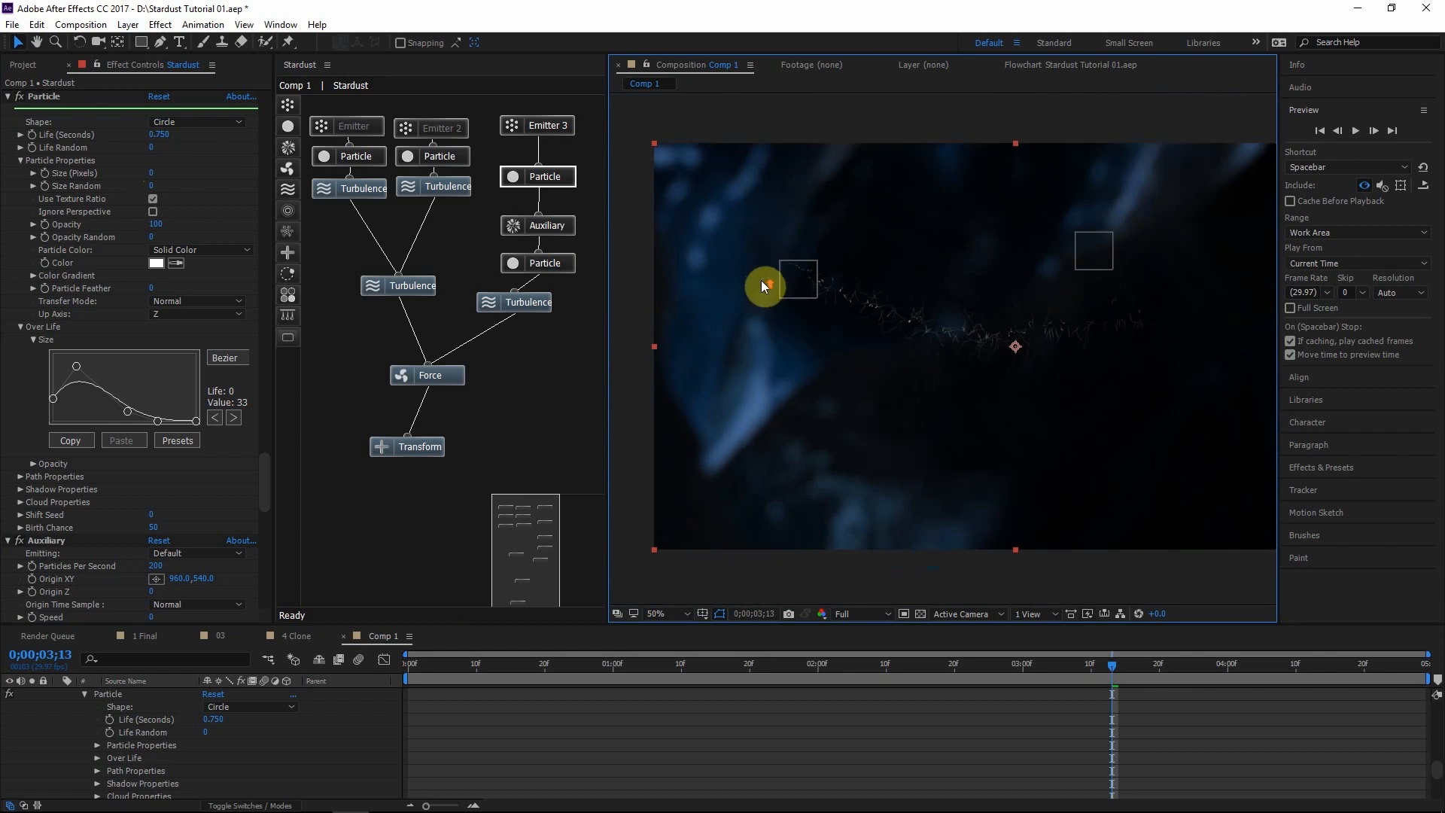
scroll(761, 282, up, 2)
drag(807, 318, 806, 319)
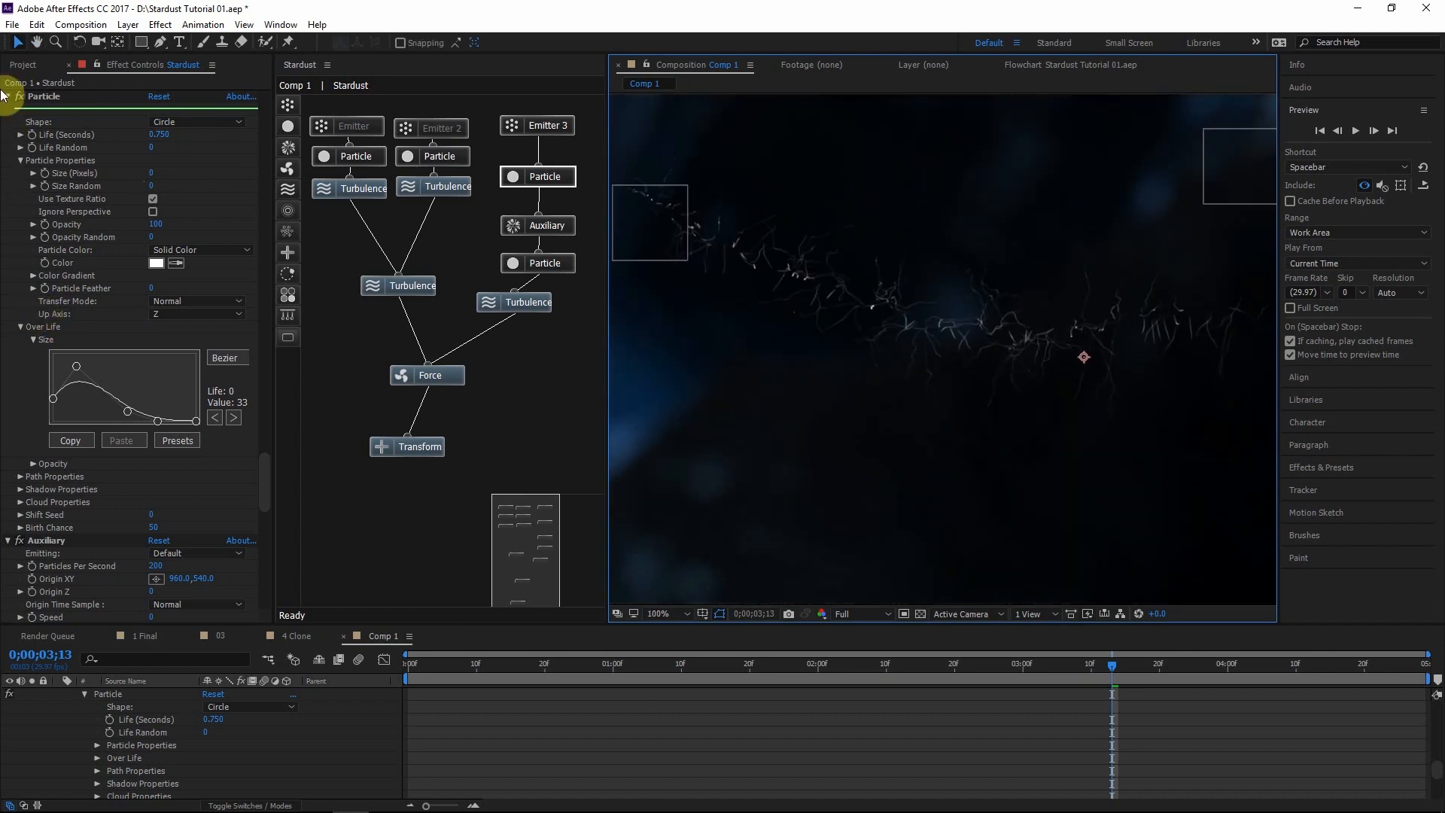
click(527, 185)
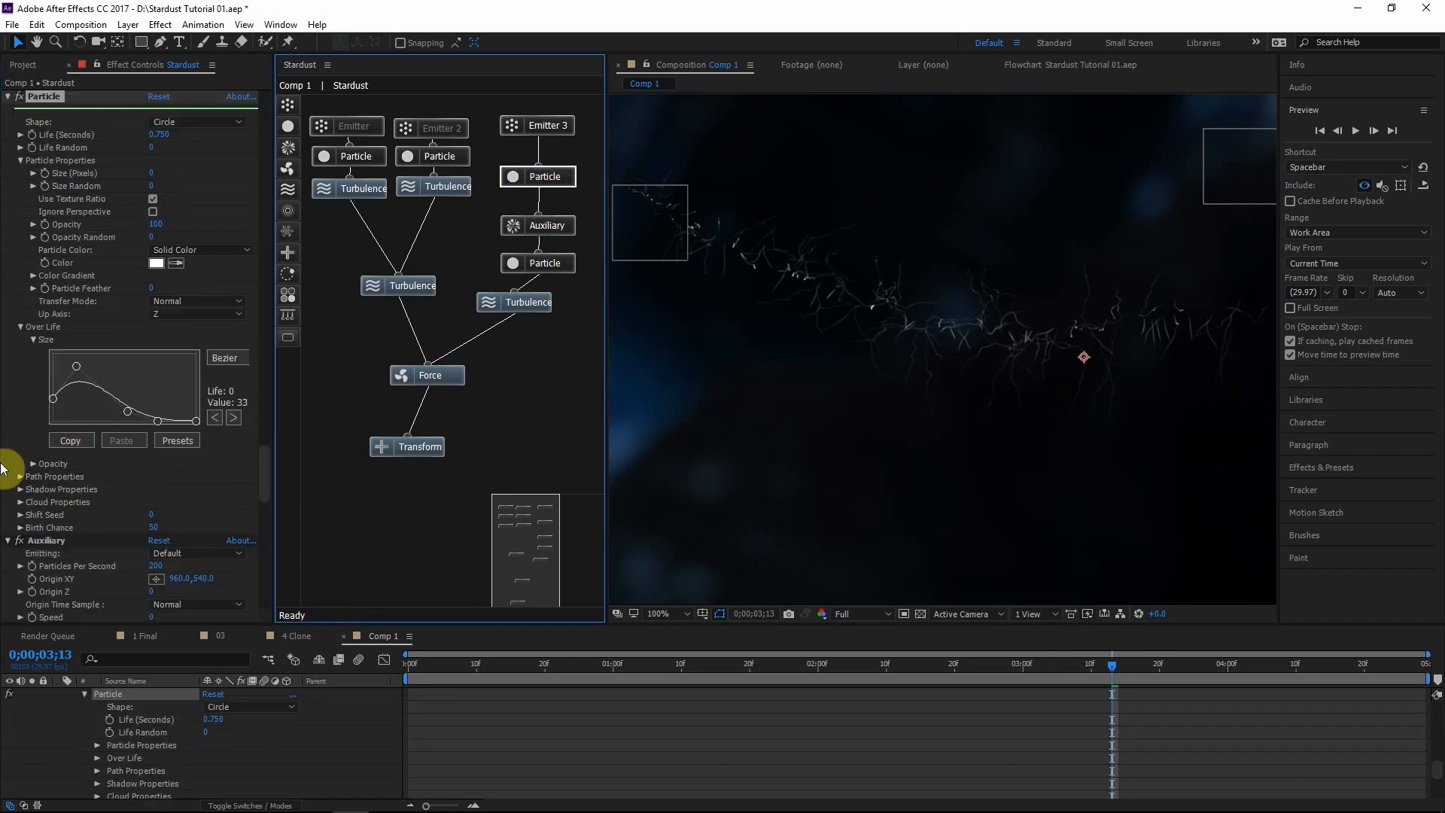
click(195, 248)
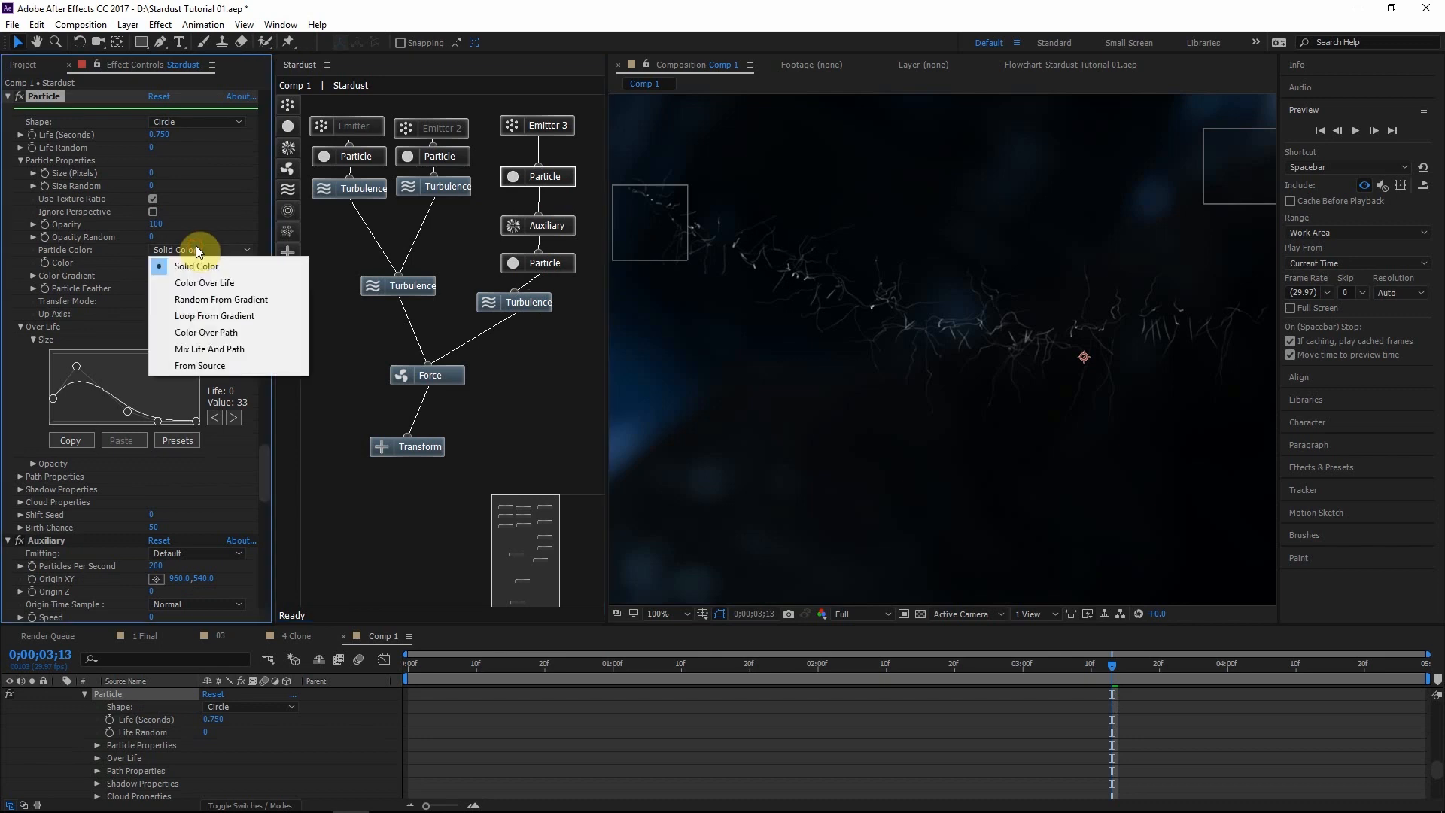
click(199, 282)
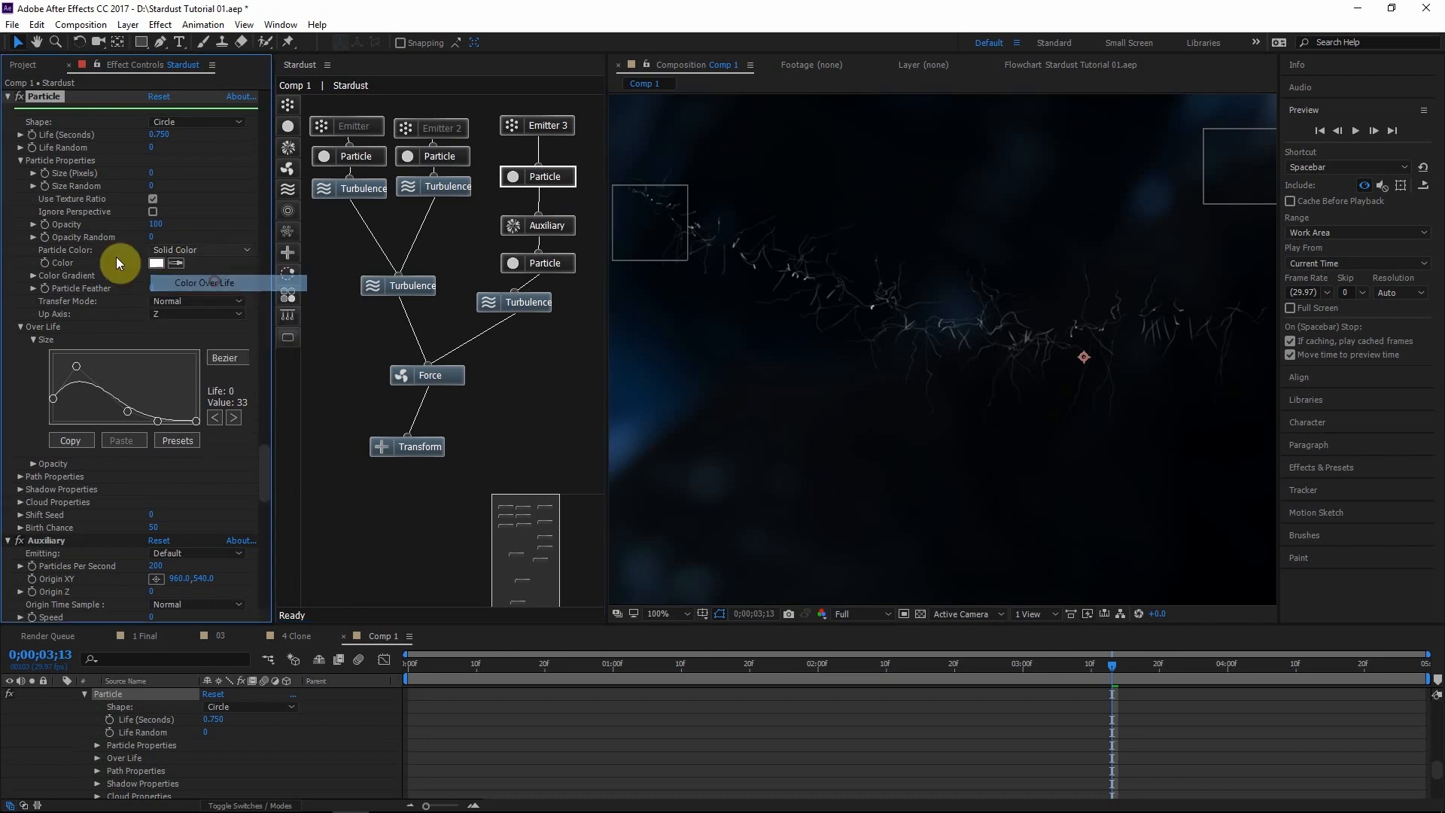
click(33, 276)
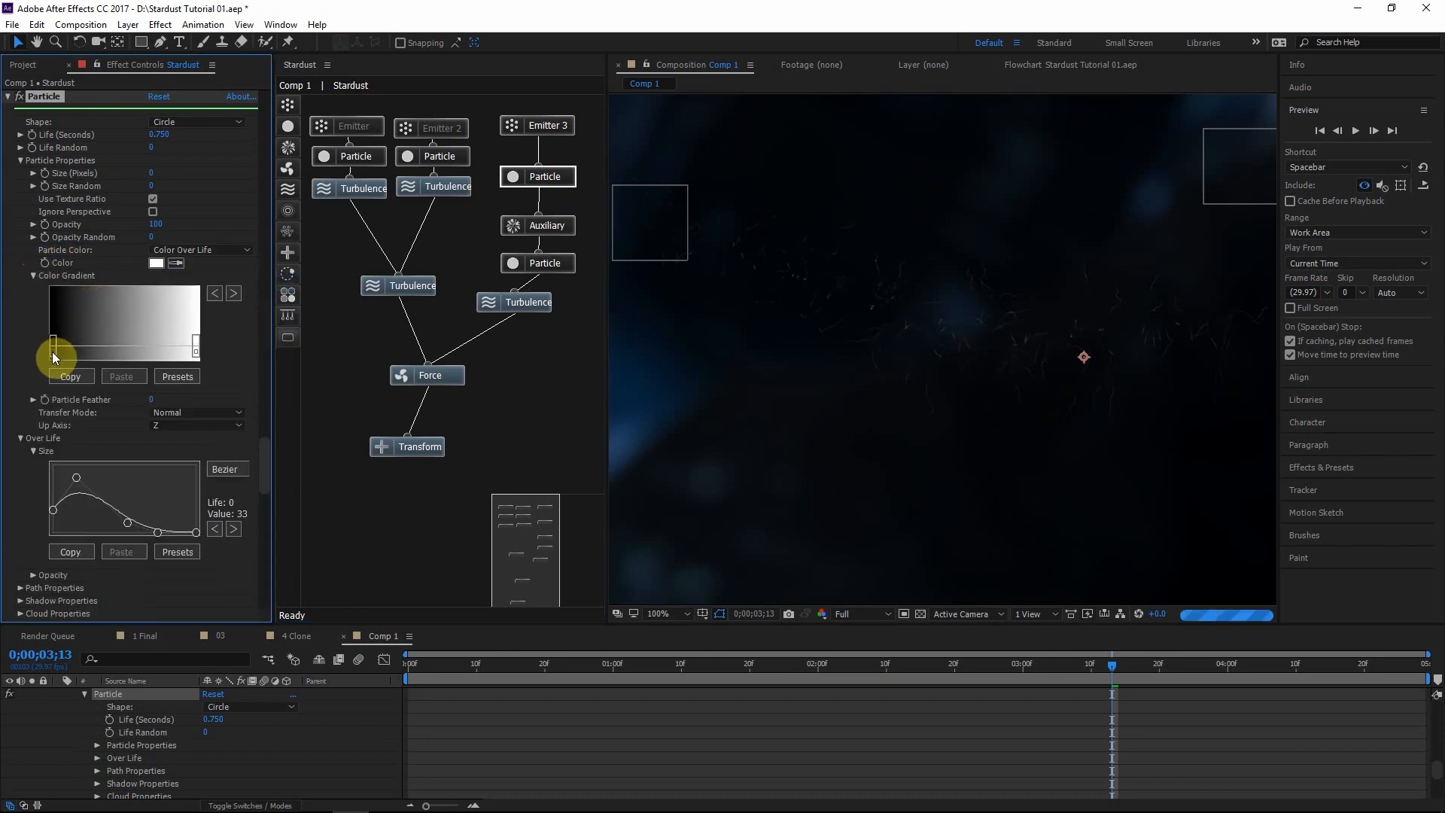
Build the particle's color gradient with a red FF0000 start, a magenta F600FF middle stop and a blue end
double_click(52, 351)
click(602, 297)
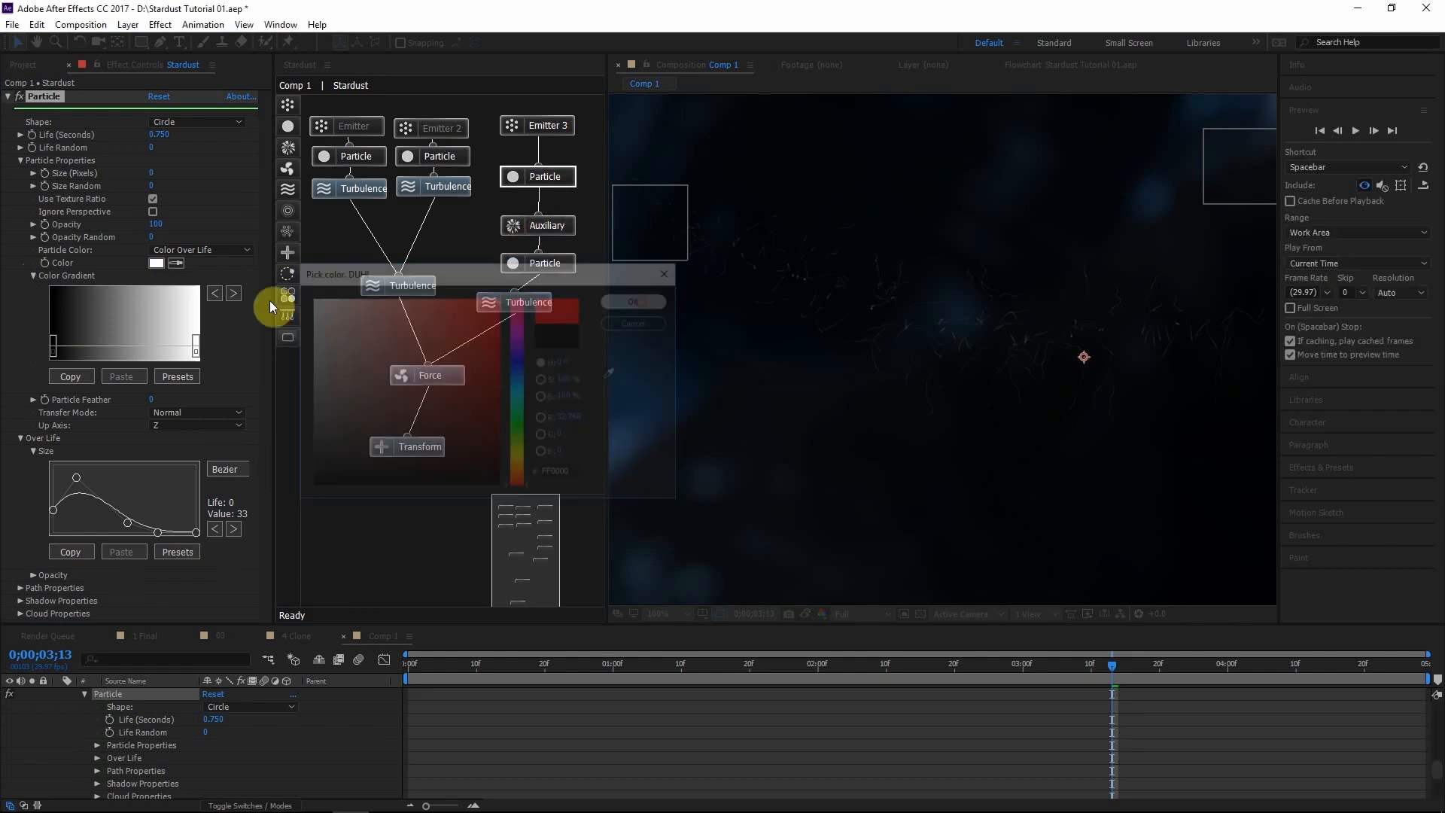
double_click(195, 348)
click(464, 341)
click(623, 301)
drag(471, 334, 502, 297)
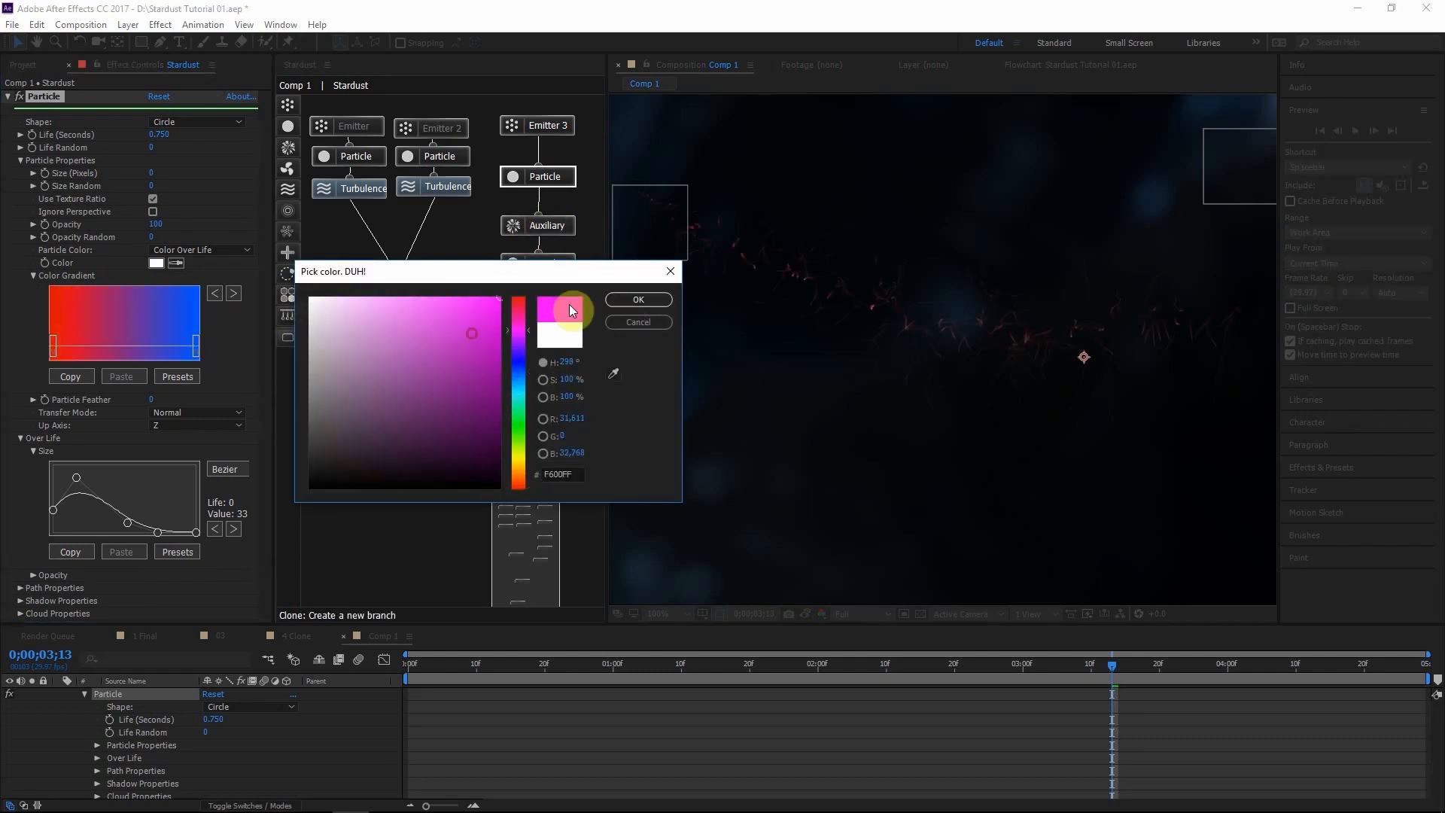
click(634, 301)
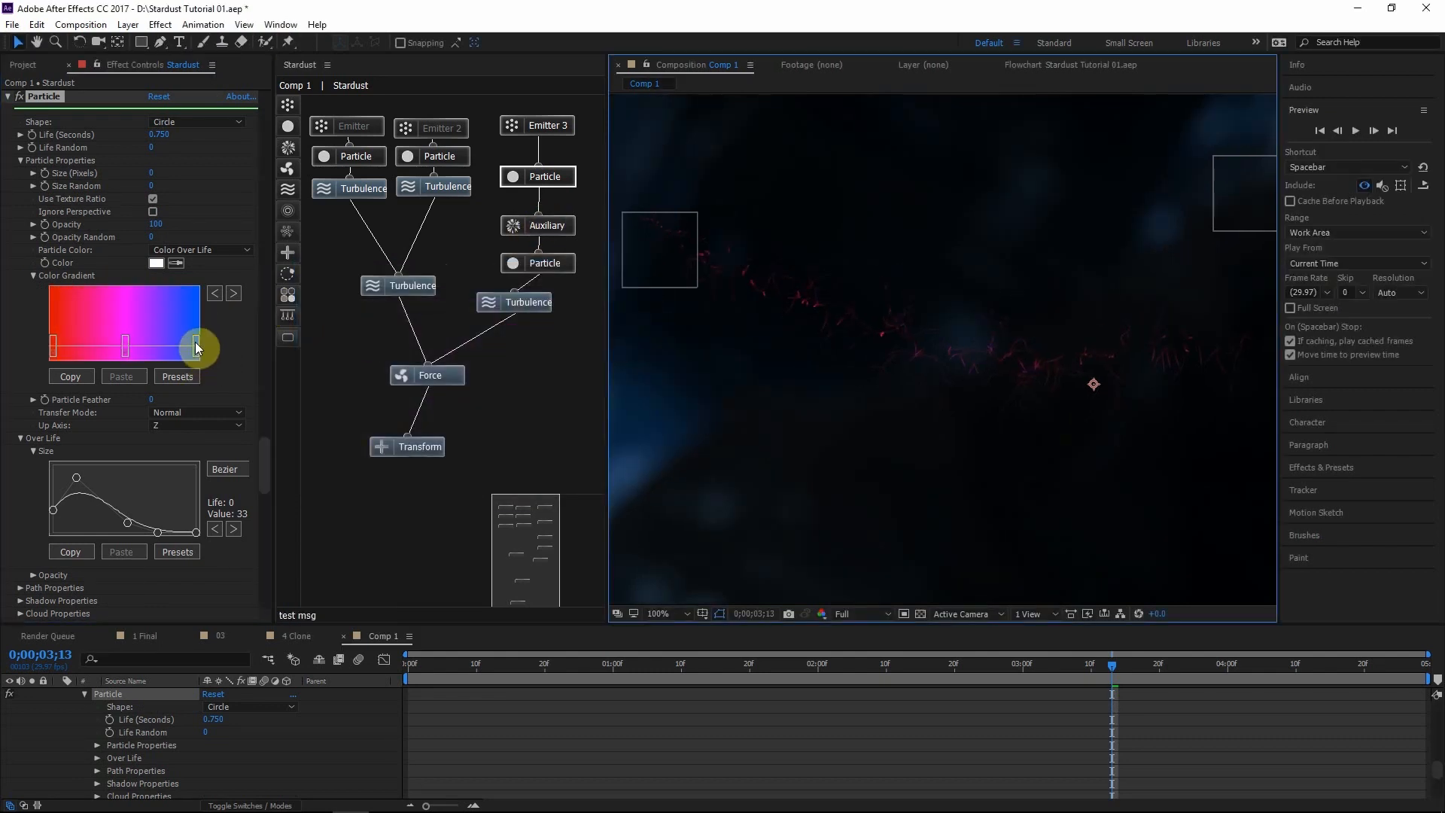
Shift the gradient's blue and magenta stops earlier in the particle life and inspect Emitter 3's trails
drag(196, 346, 177, 346)
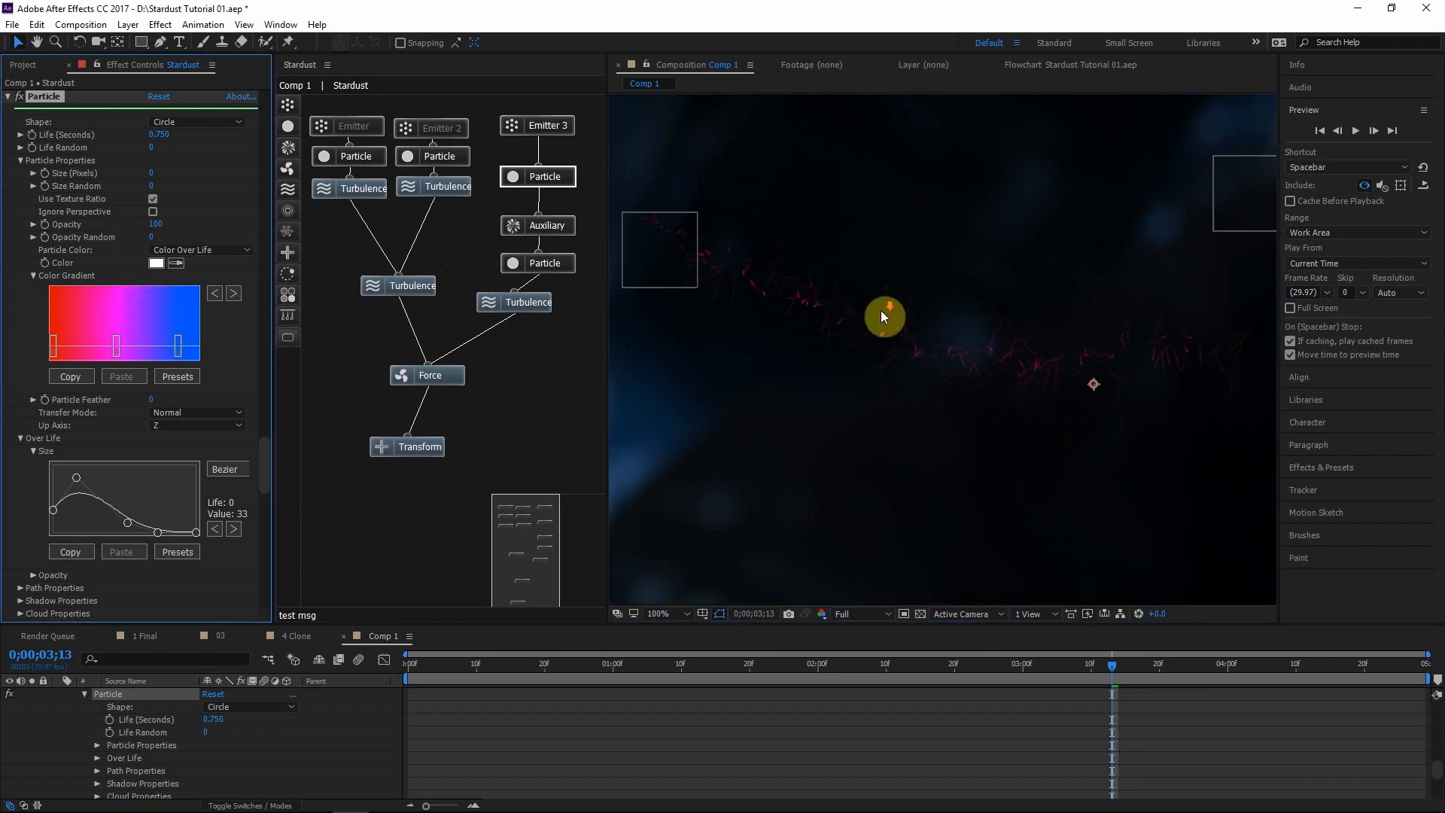
scroll(881, 312, down, 1)
scroll(1058, 381, down, 1)
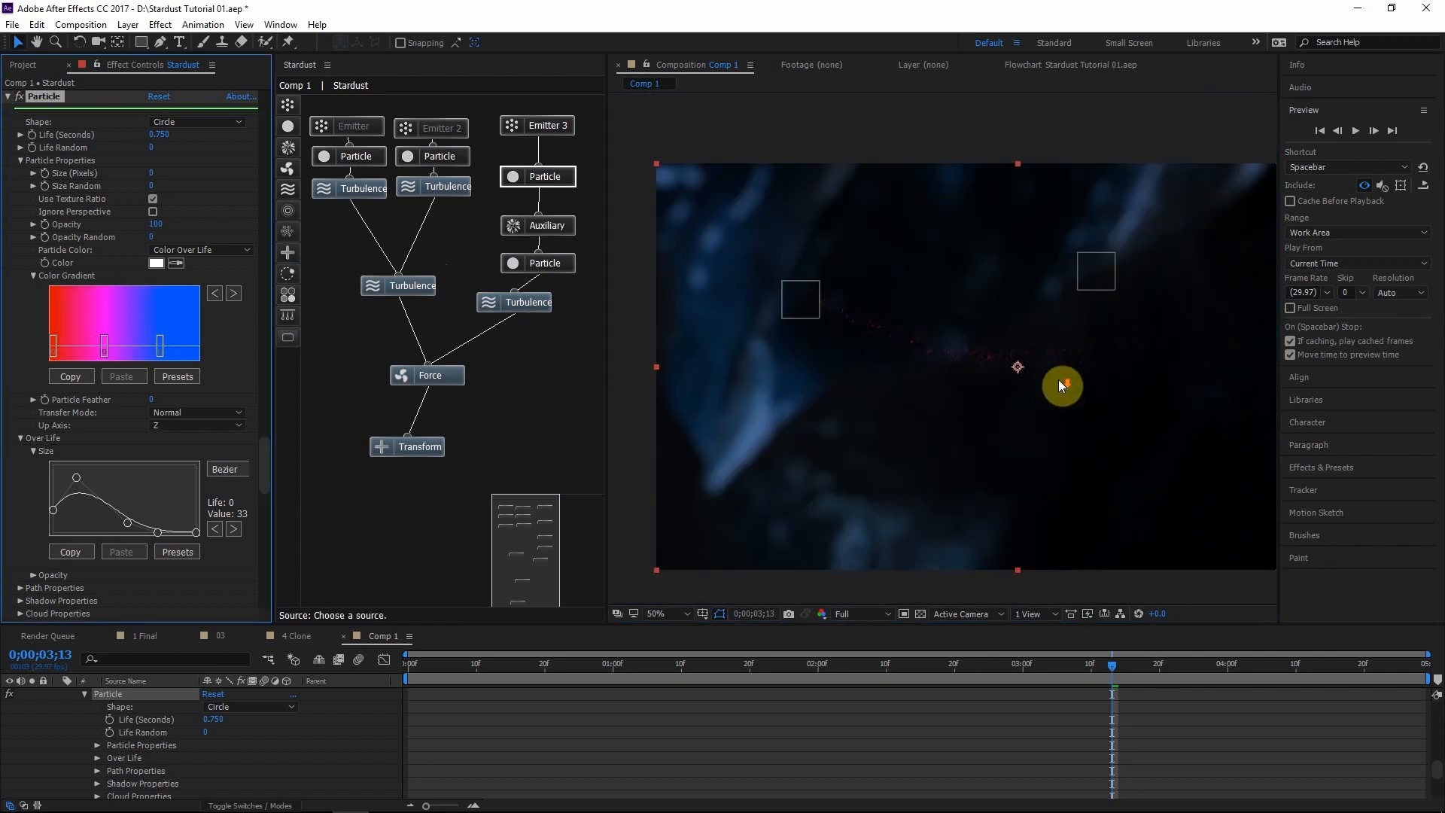
scroll(1057, 381, up, 1)
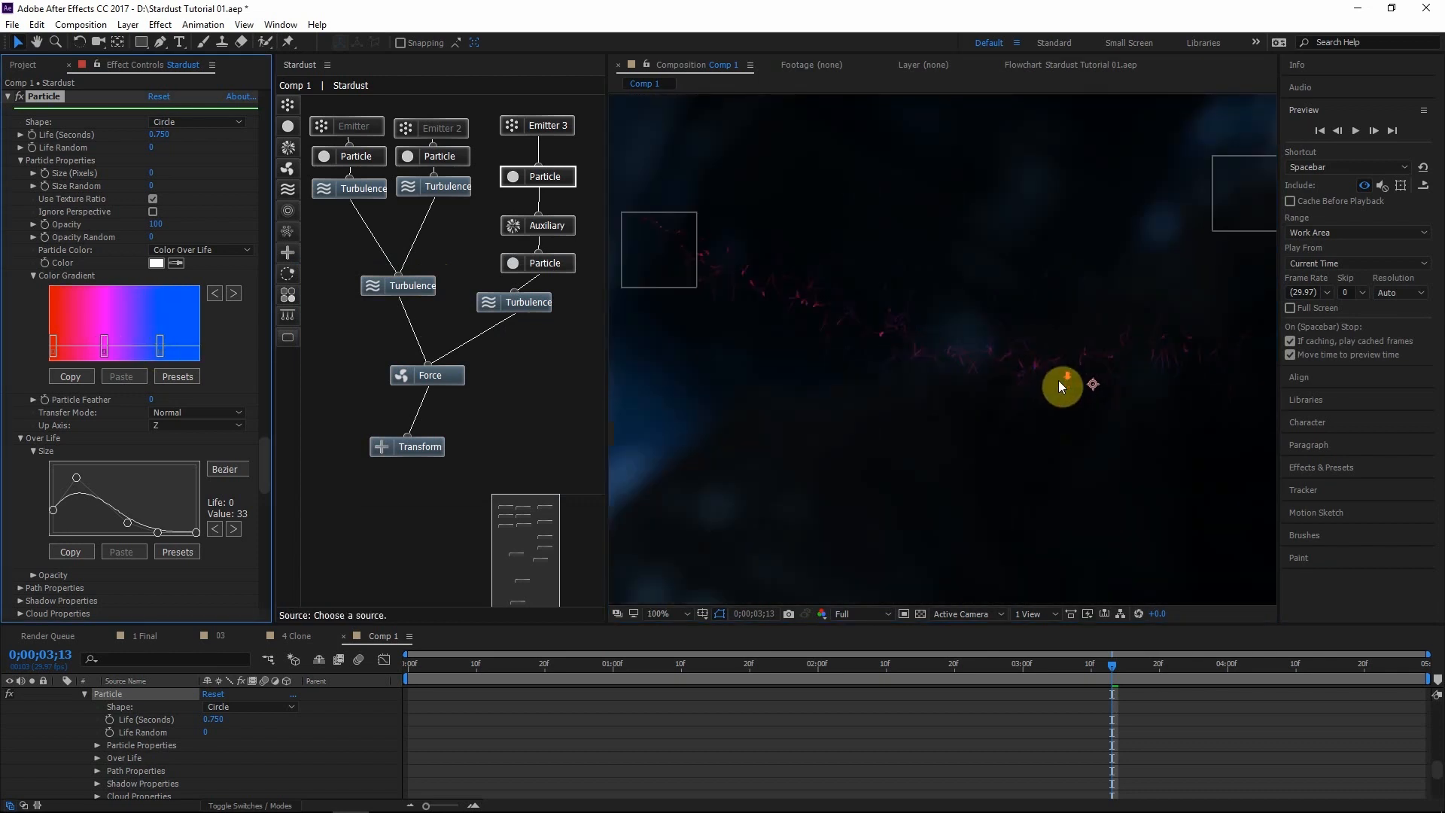
scroll(1058, 380, down, 1)
scroll(1058, 381, up, 1)
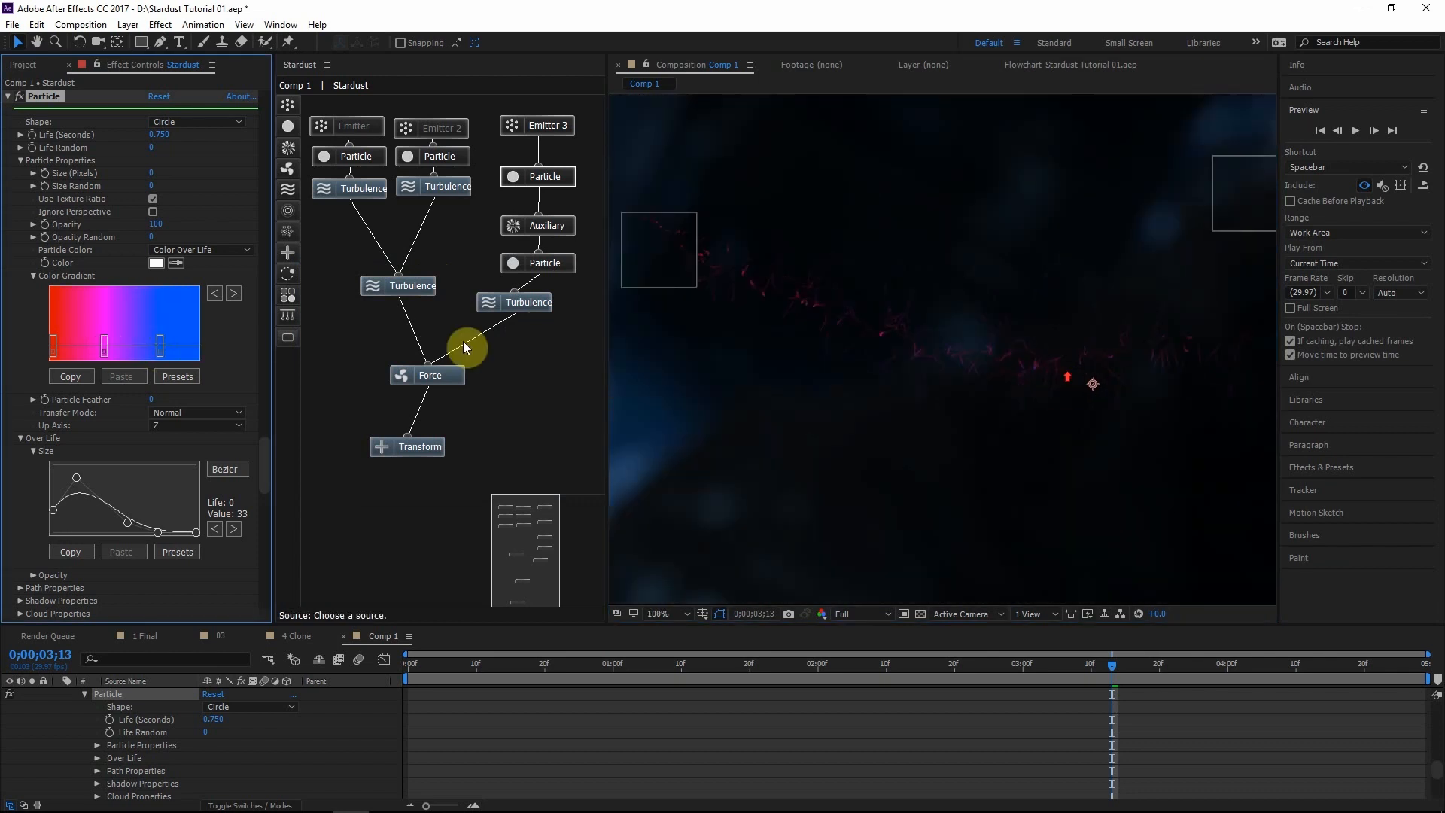
Re-enable Emitter and Emitter 2 and inspect the complete trail up close
click(347, 126)
click(20, 98)
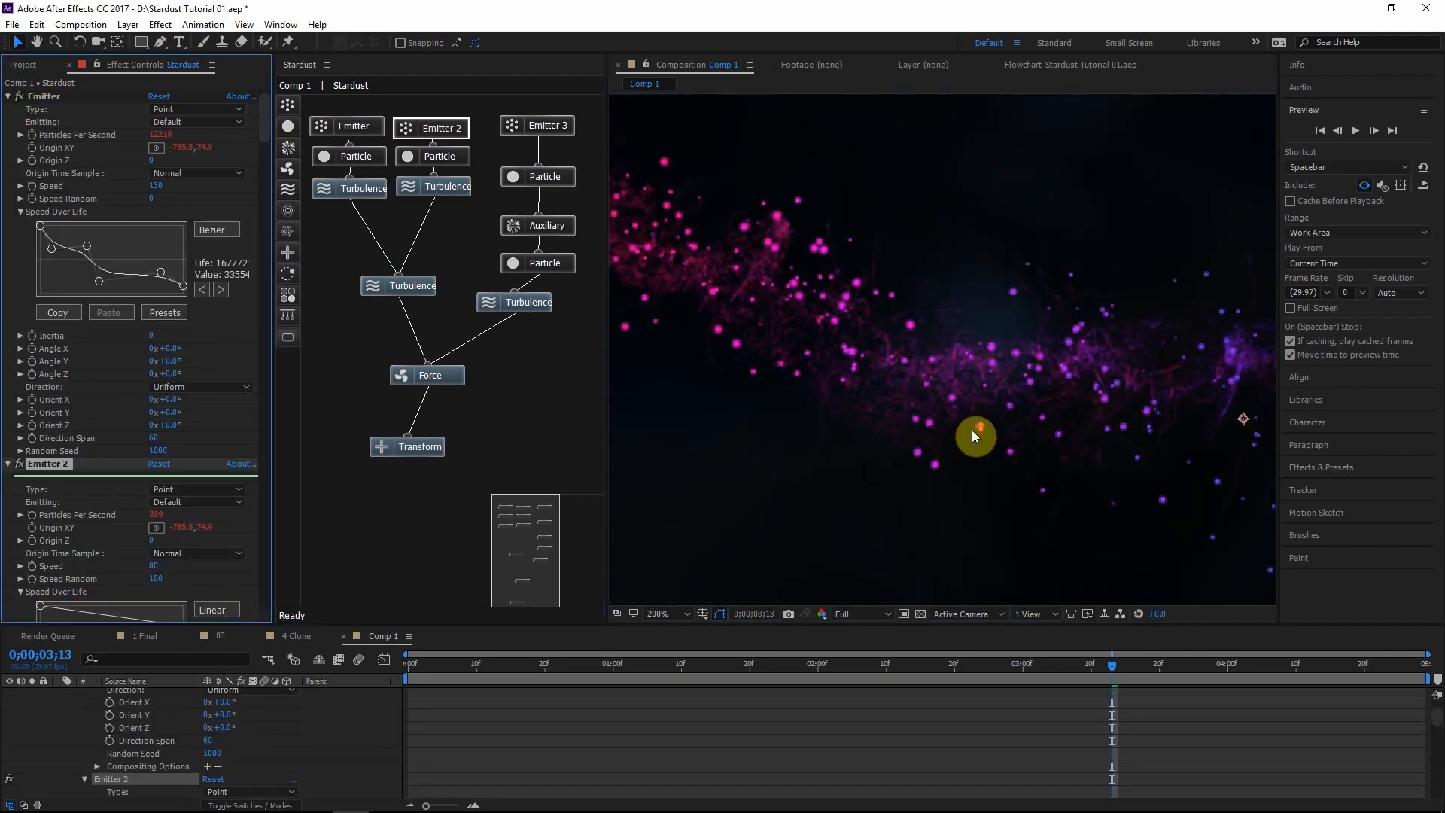
scroll(972, 435, down, 1)
scroll(968, 386, down, 1)
scroll(911, 395, up, 1)
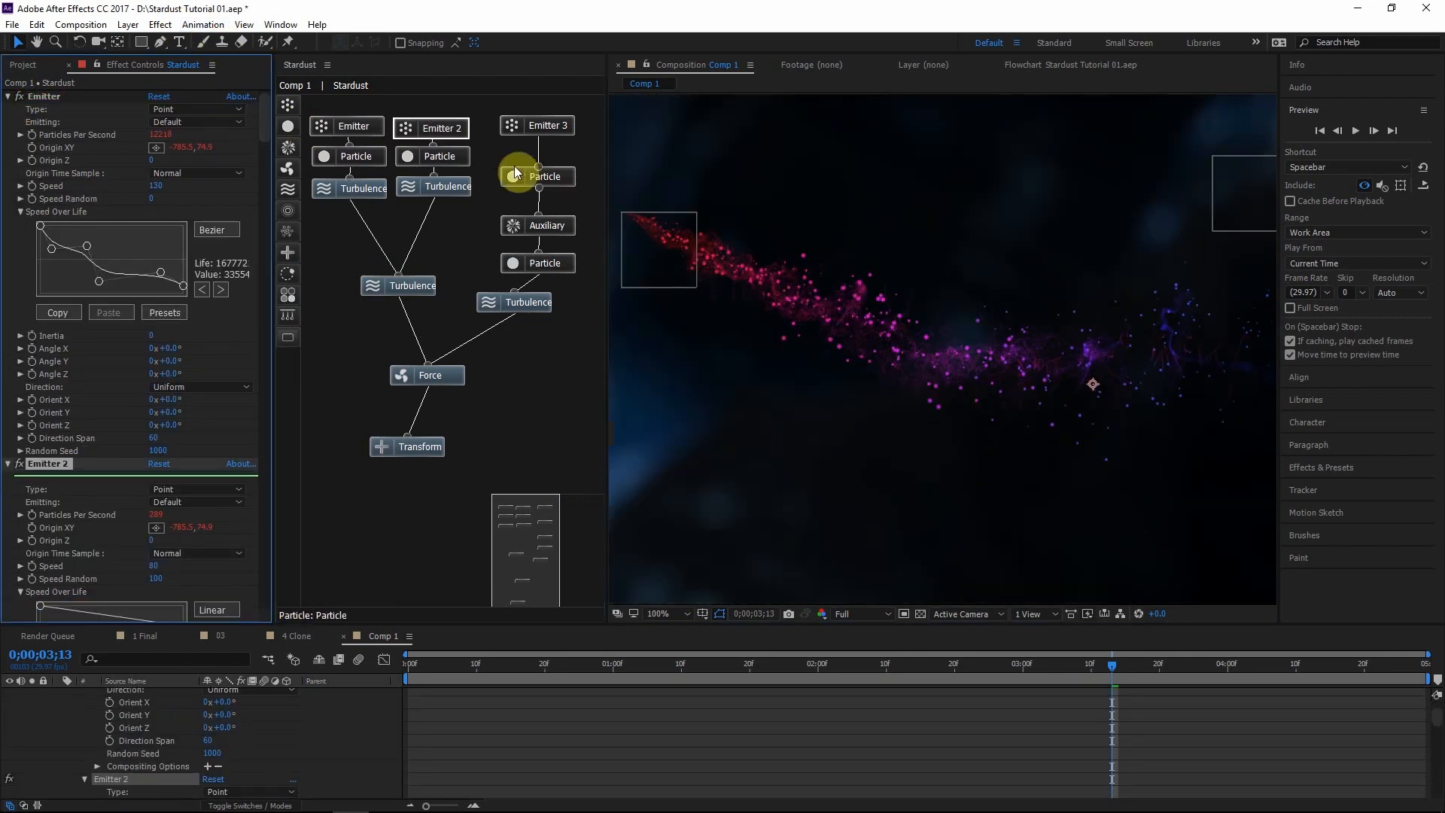
Adjust the size of the Particle node directly under Emitter 3 and inspect the trail at 0;00;01;12 and 0;00;01;28
click(550, 182)
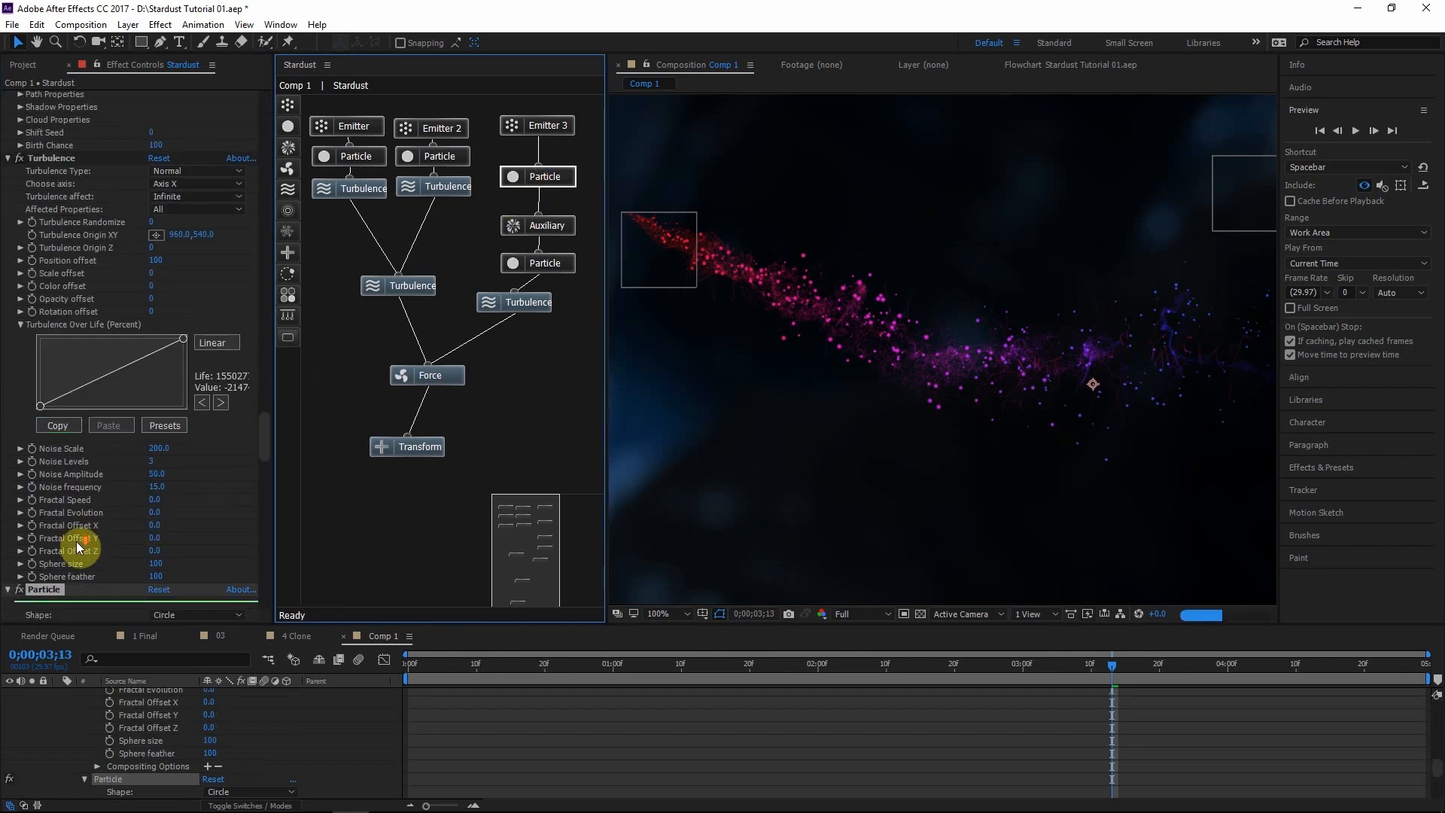
scroll(113, 535, down, 3)
click(164, 530)
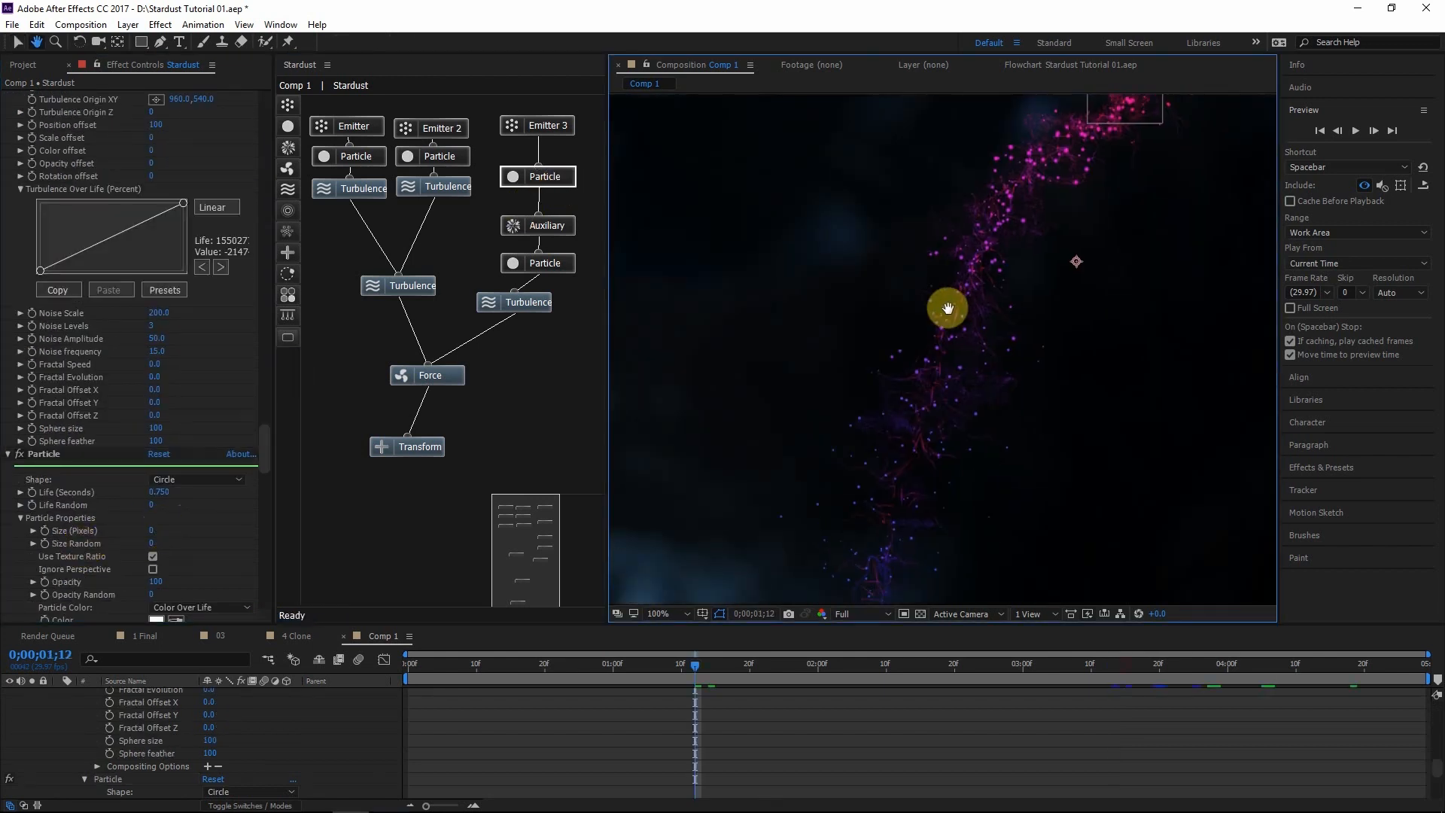
drag(946, 310, 823, 478)
scroll(823, 481, down, 1)
click(803, 664)
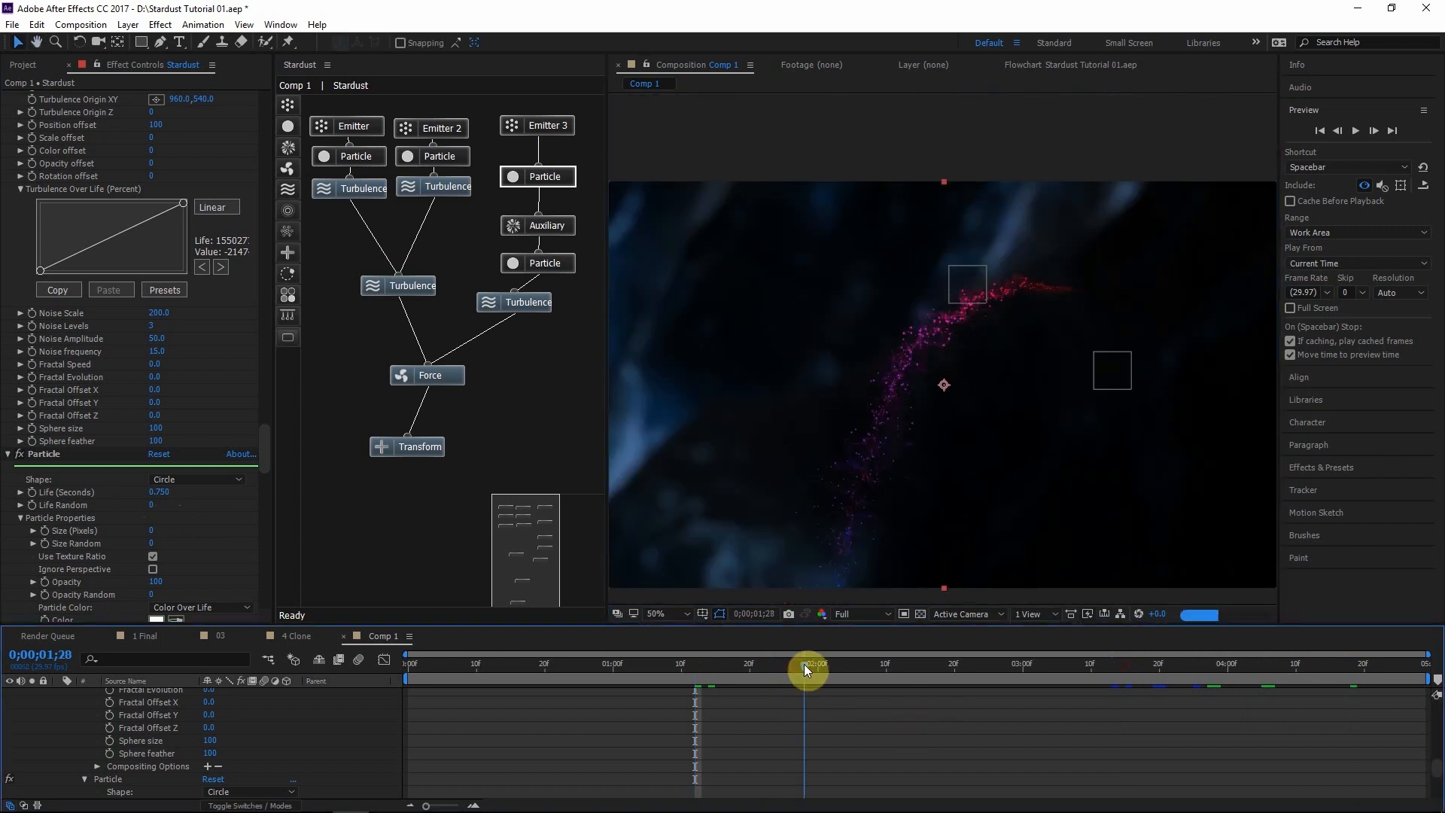
Collapse the Stardust layer's properties and rename the composition Comp 1 as Stardust 01
key(u)
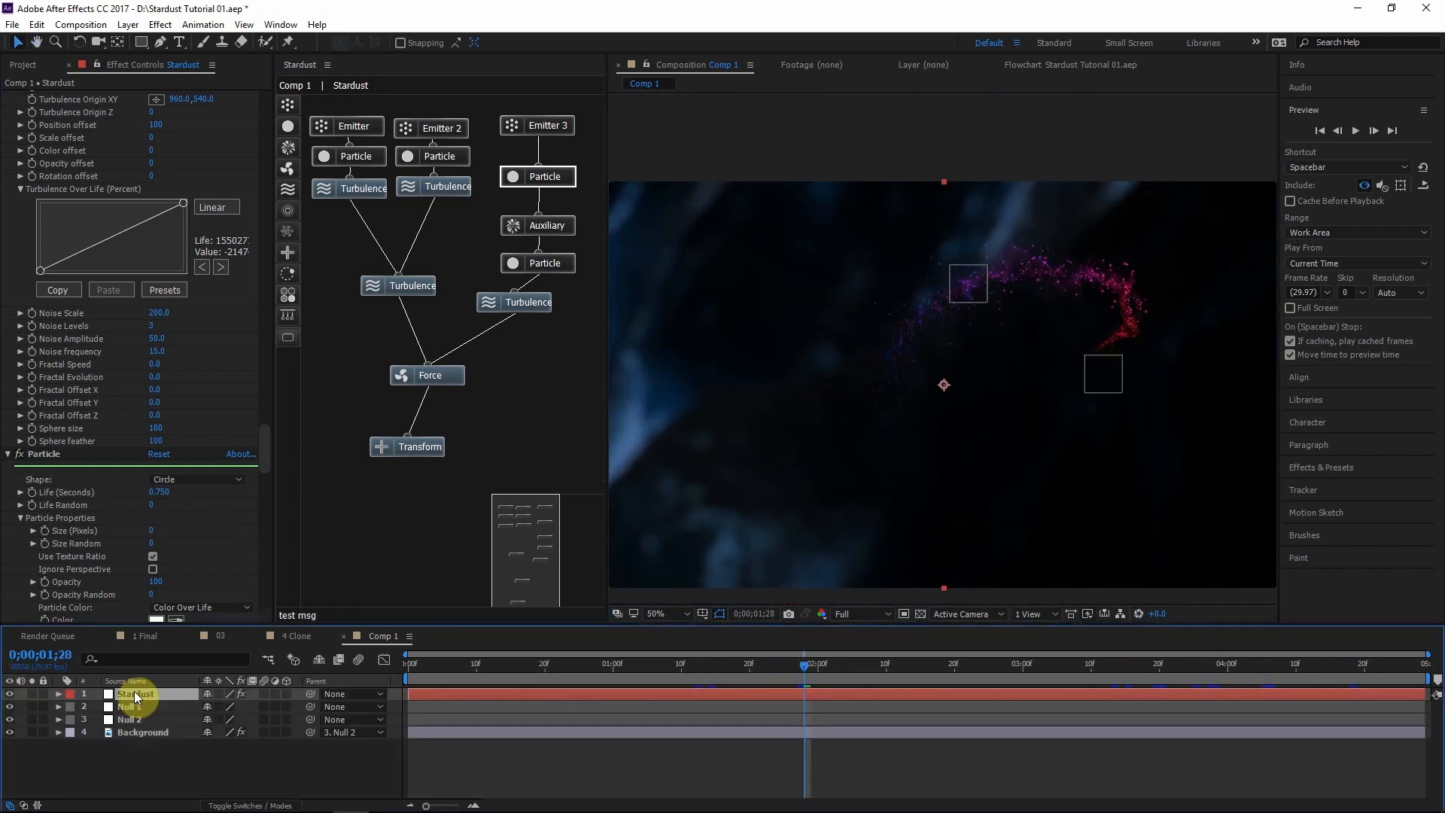
click(146, 762)
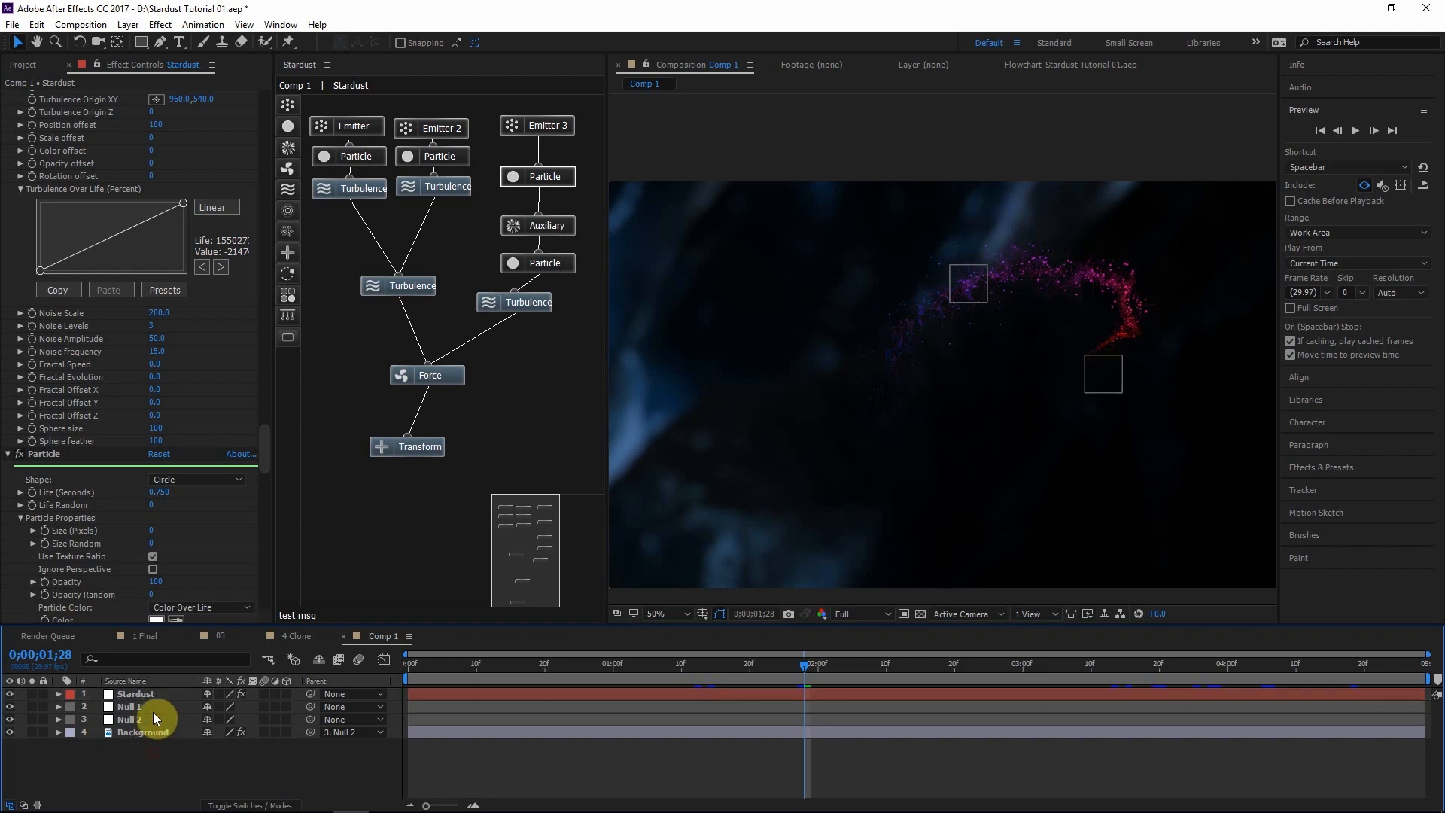
click(30, 64)
click(45, 243)
key(Return)
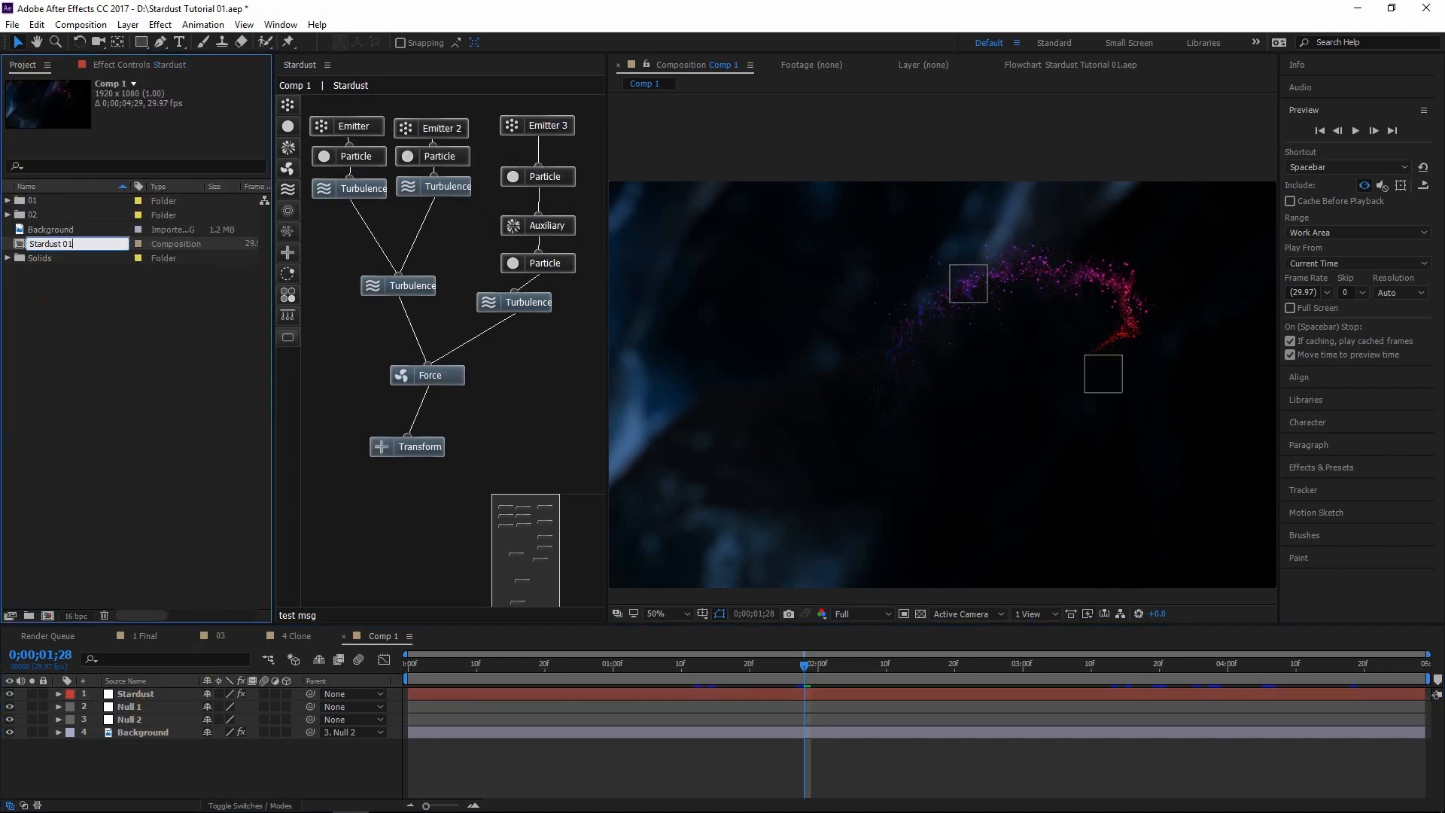
click(84, 324)
Duplicate the Stardust 01 composition and nest the copy as the uppermost layer of Stardust 01
click(43, 254)
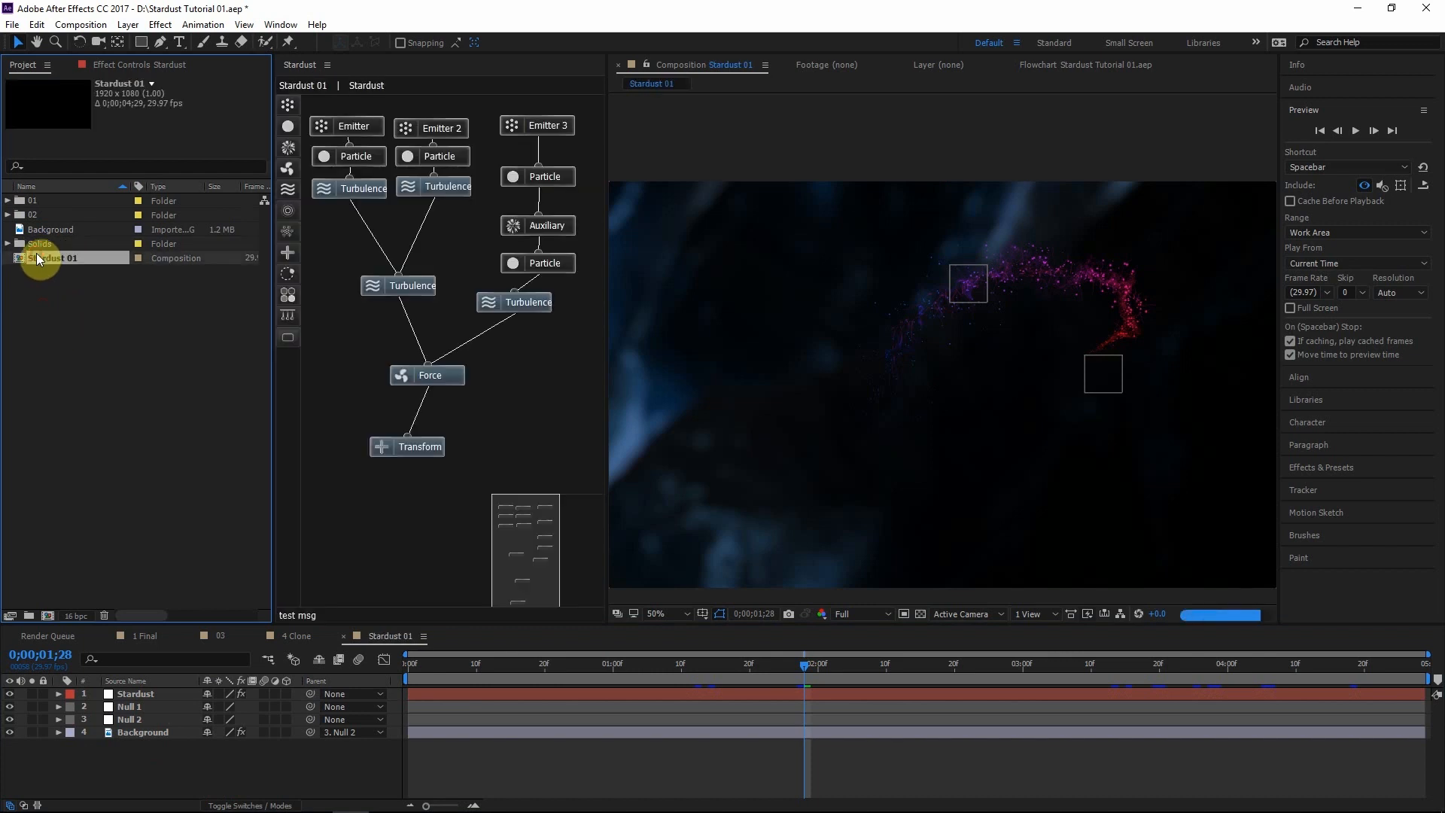
key(ctrl+d)
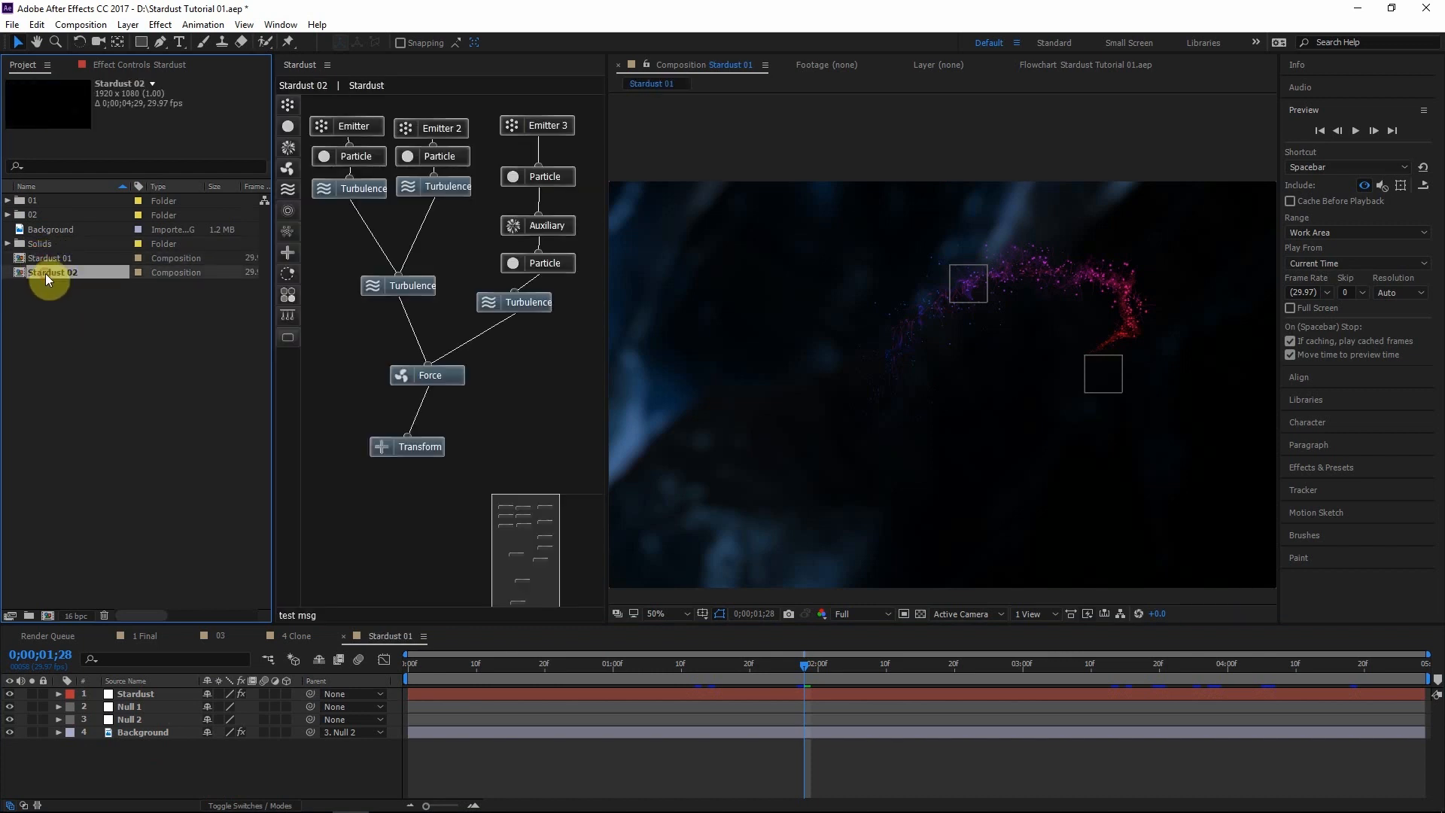
drag(46, 273, 169, 659)
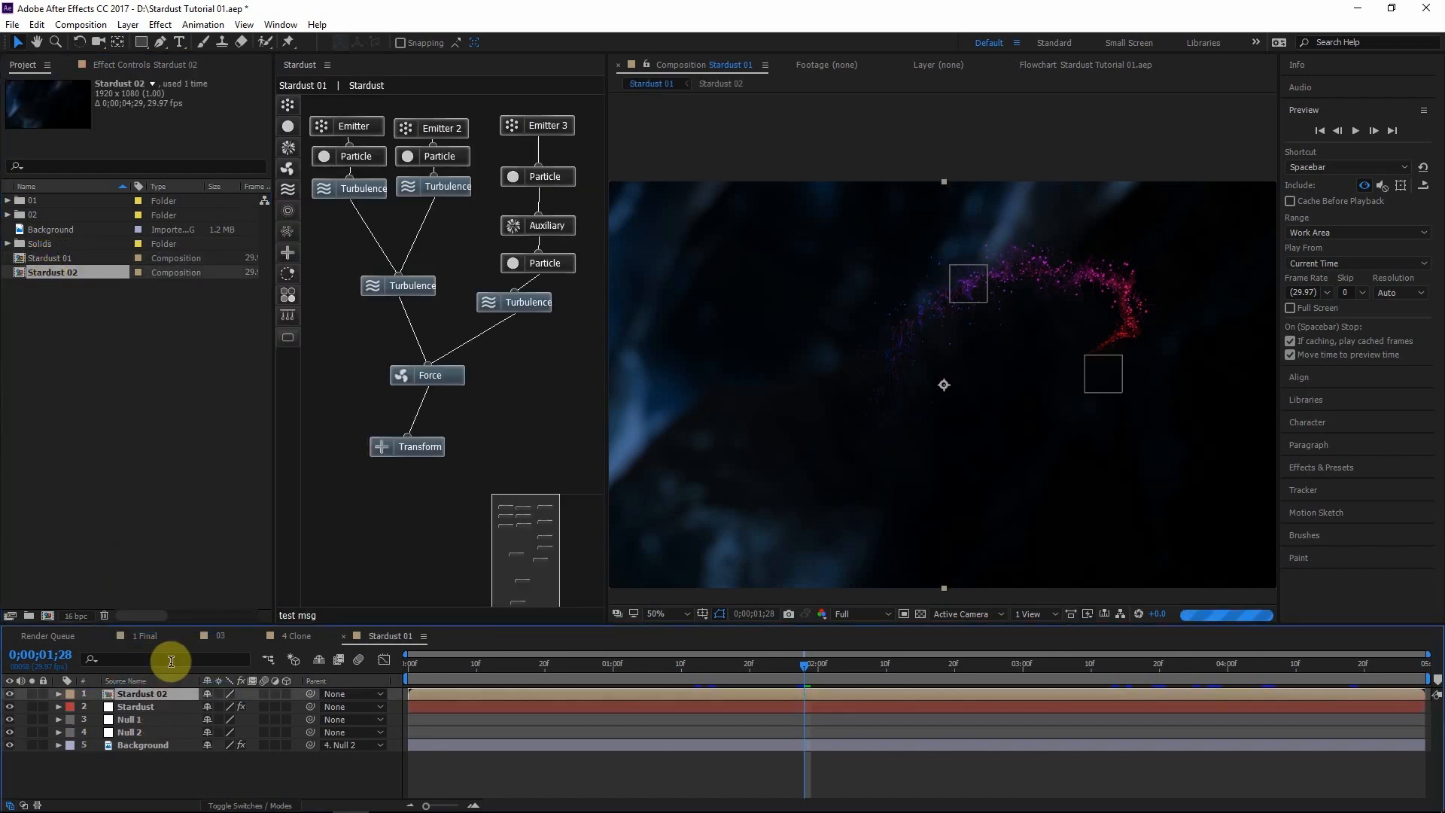
Delete the Background layer inside the nested Stardust 02 composition and compare it with Stardust 01
double_click(150, 694)
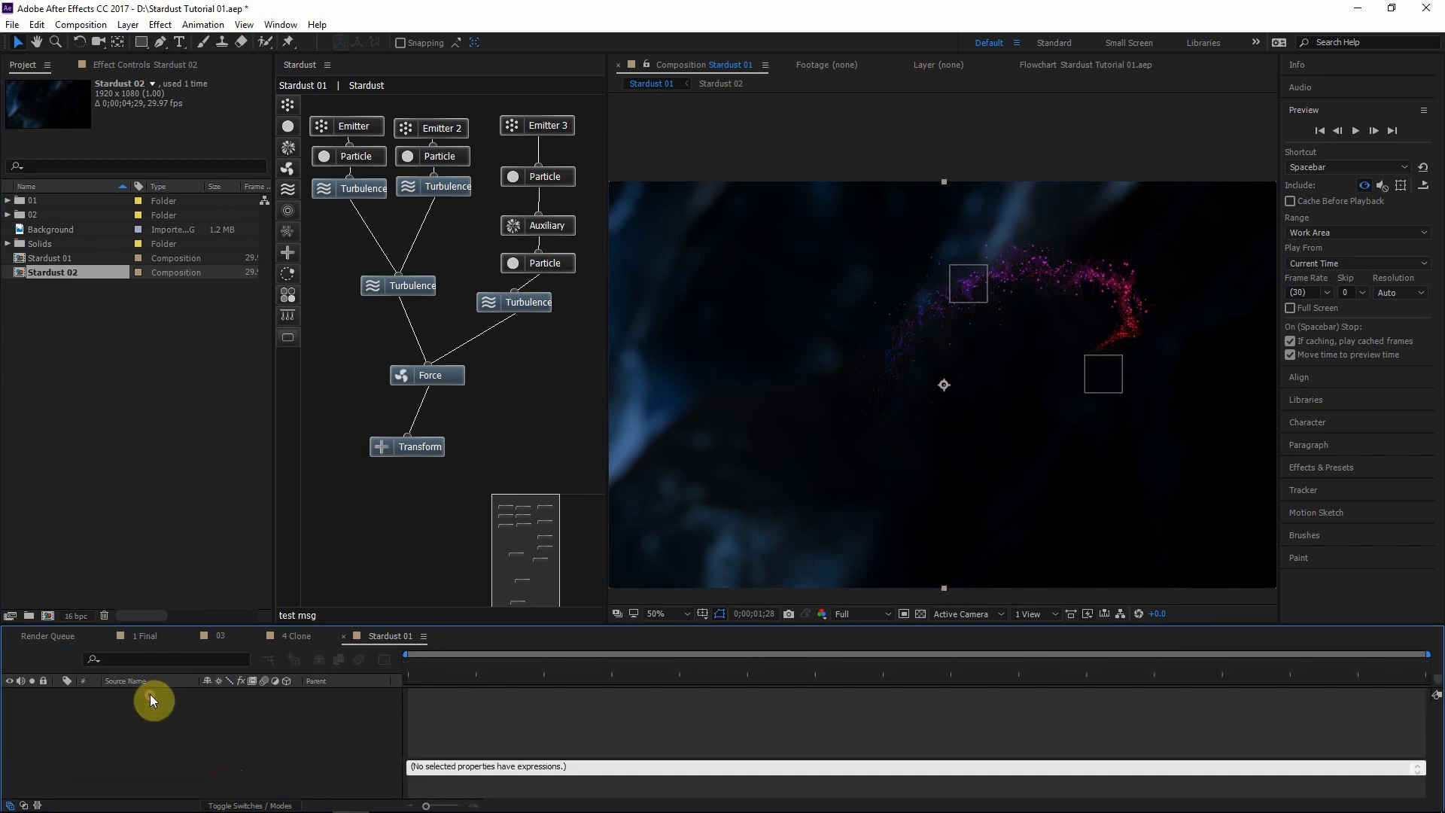
click(134, 733)
key(Delete)
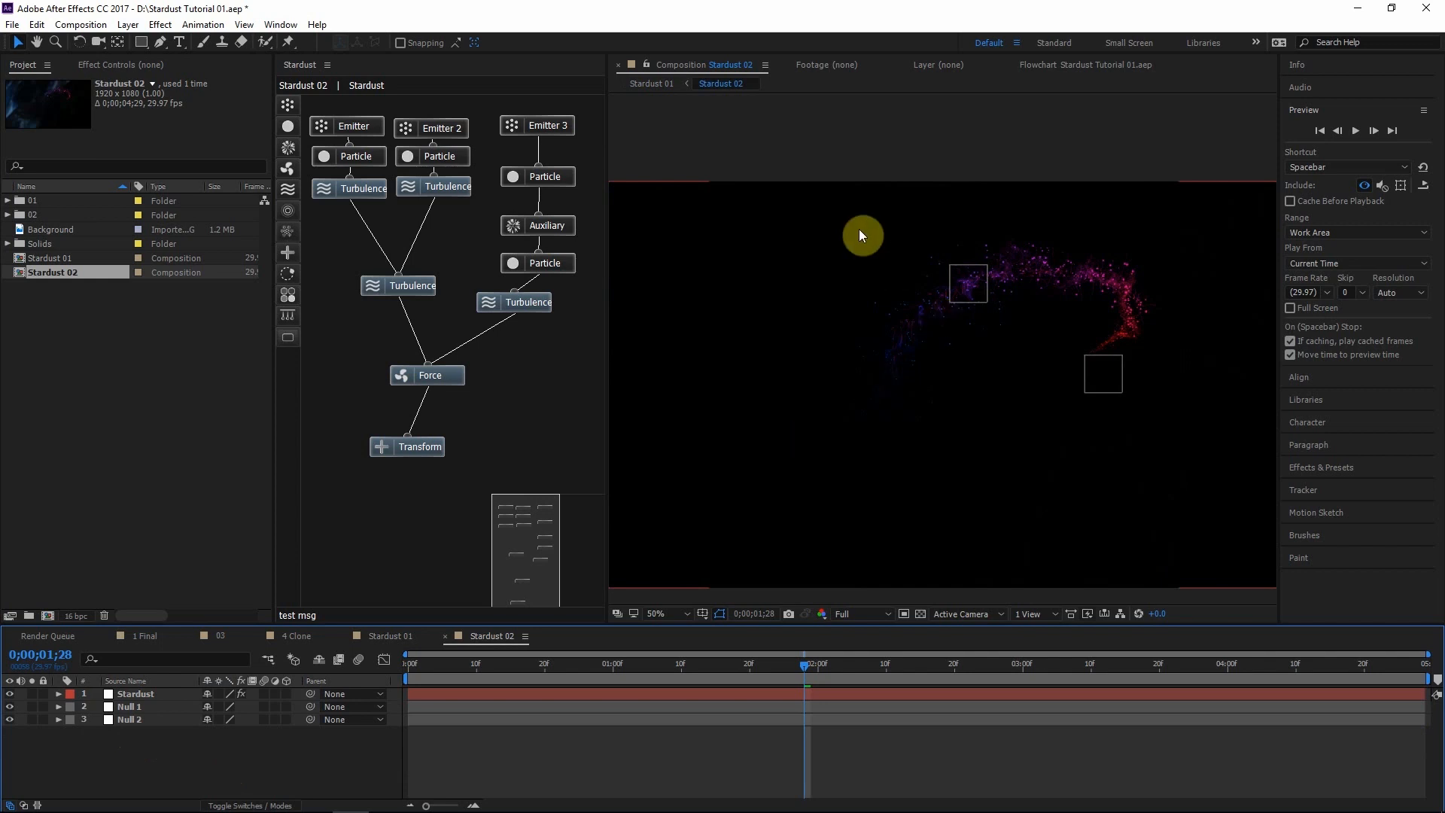
click(652, 83)
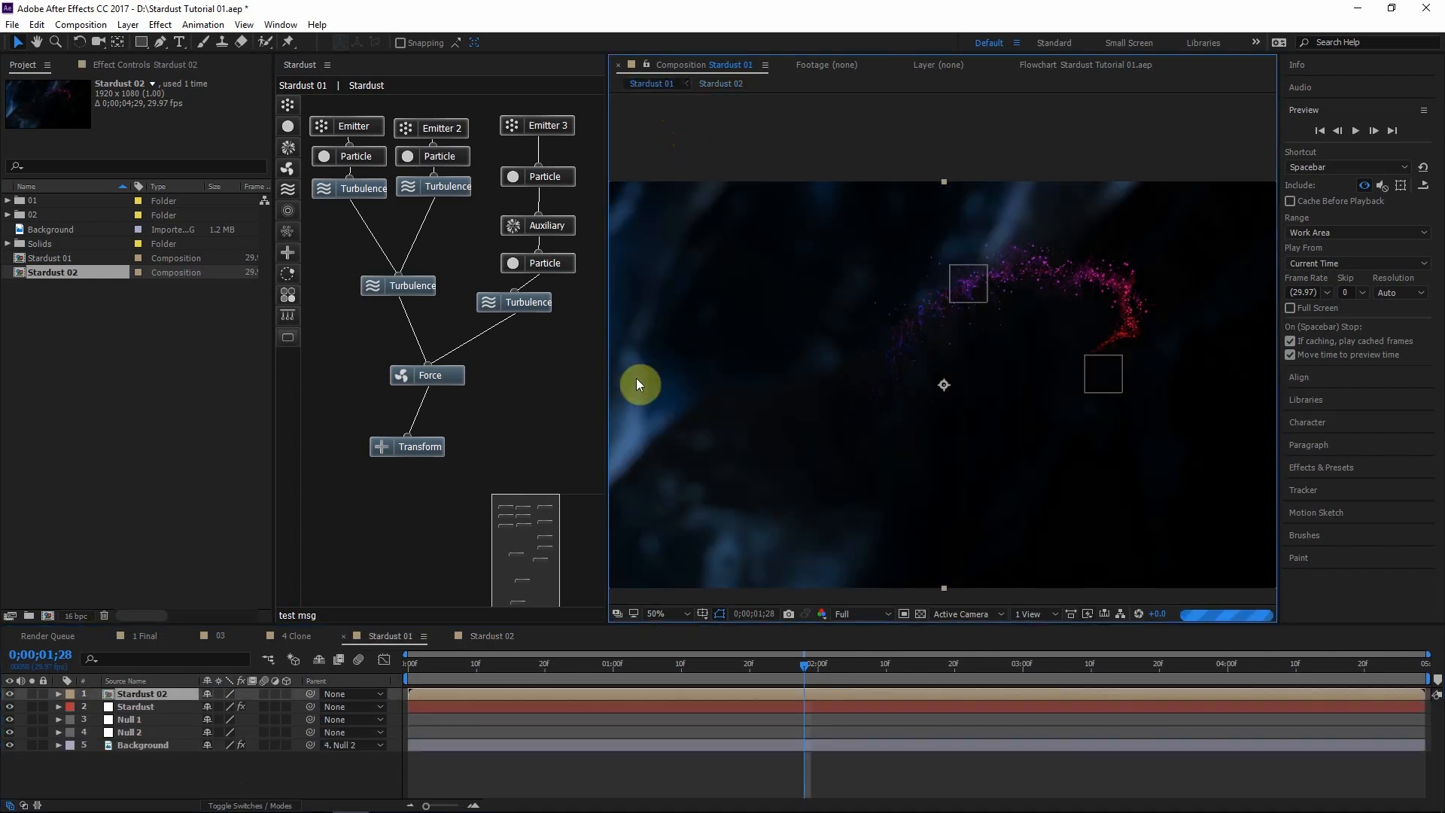
click(735, 79)
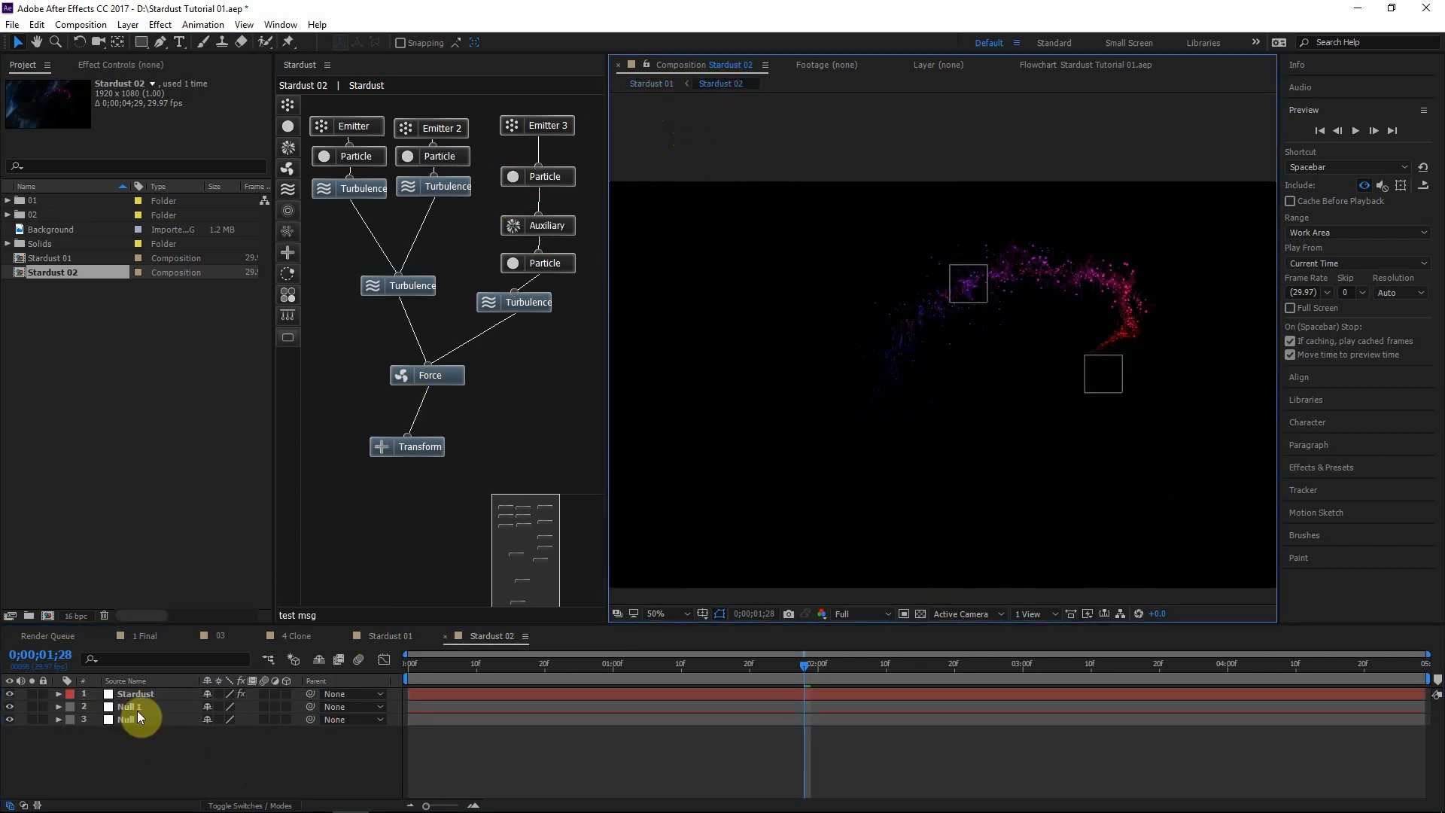
Show layer names in the Stardust 02 timeline and shift the Particle Motion layer a few frames later
click(128, 680)
click(151, 707)
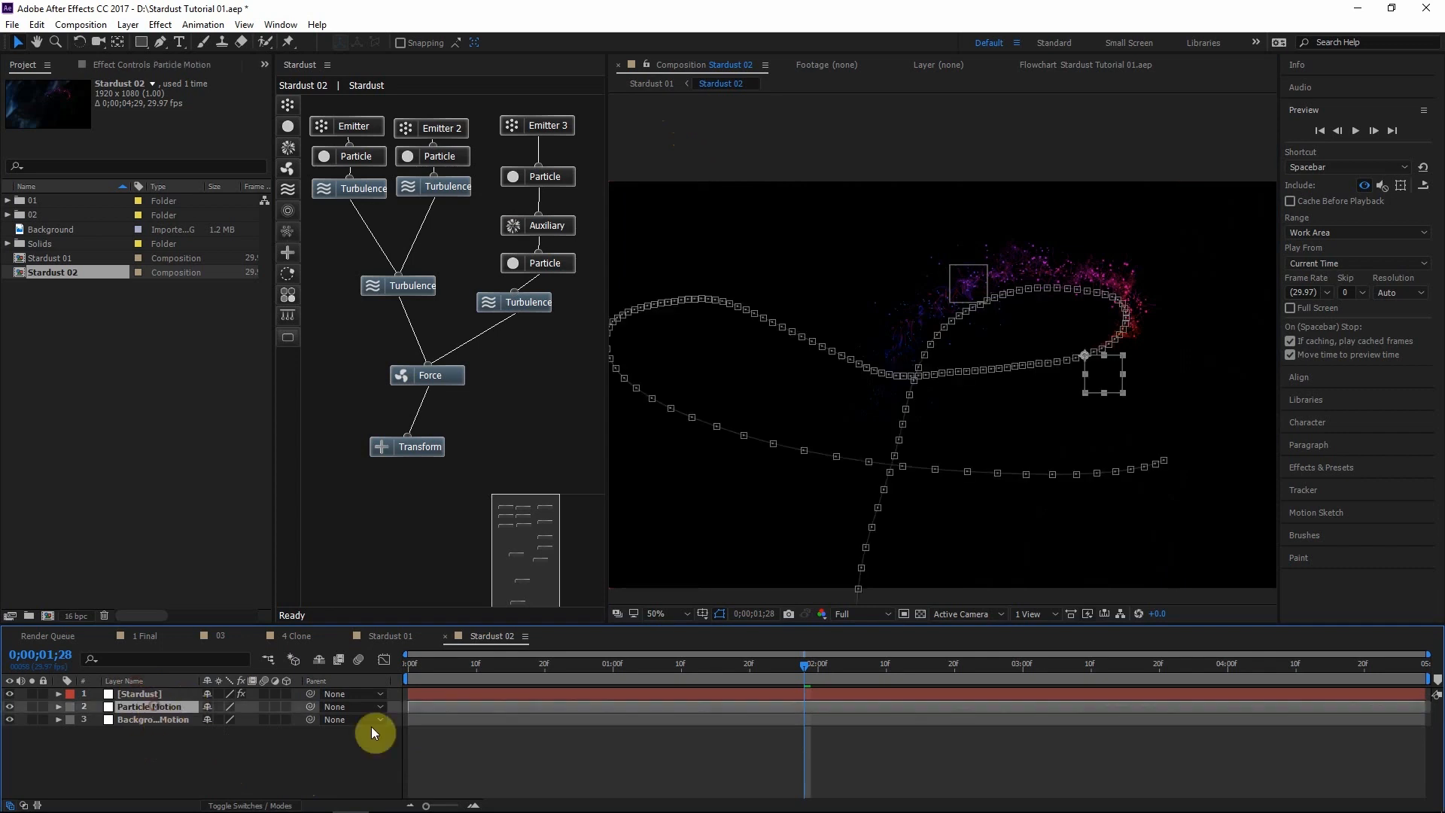
drag(420, 710, 437, 705)
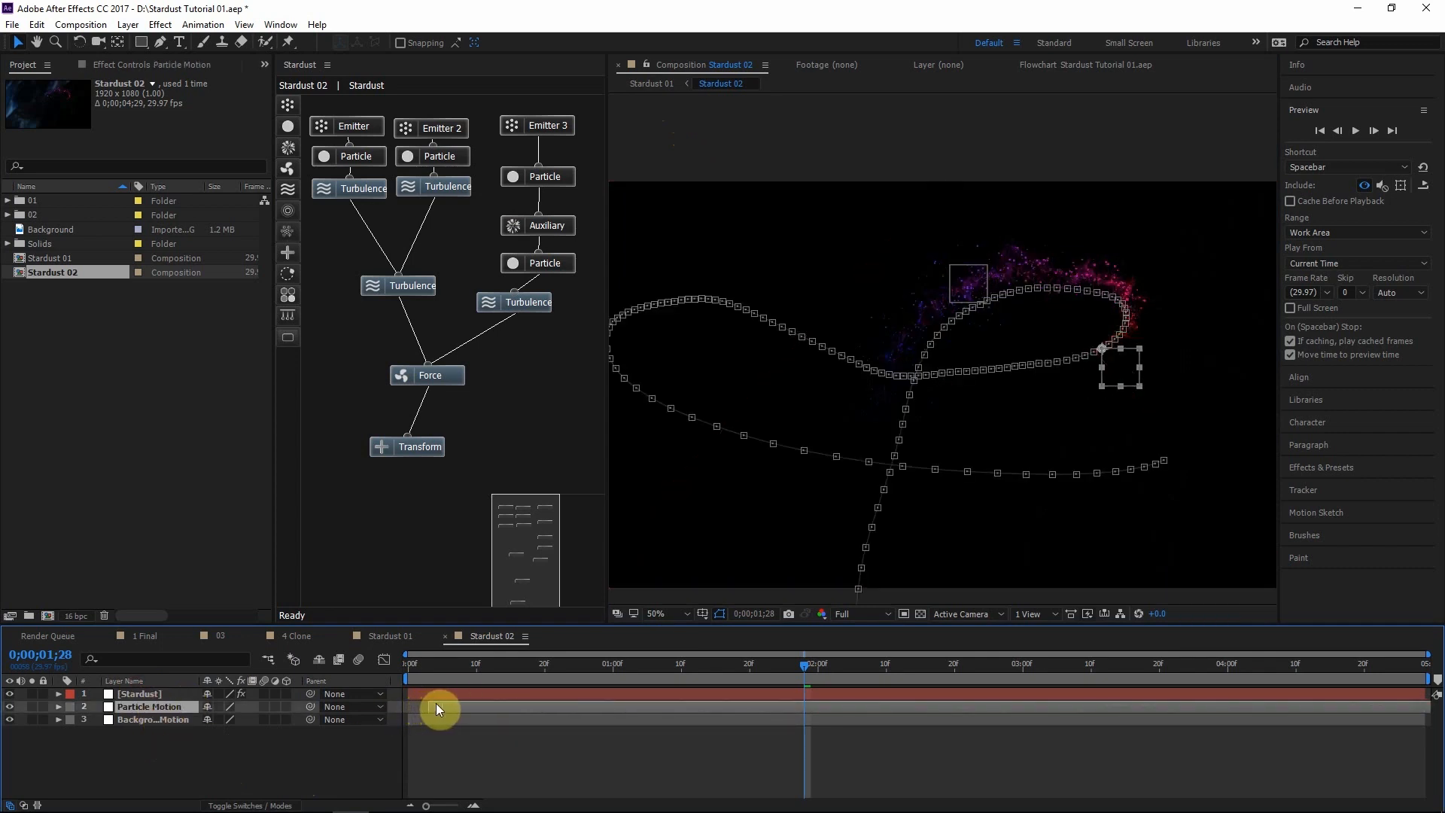
Set Fractal Offset Y to 5340 on the Turbulence node under the first Emitter's Particle in Stardust 02
click(438, 693)
click(124, 65)
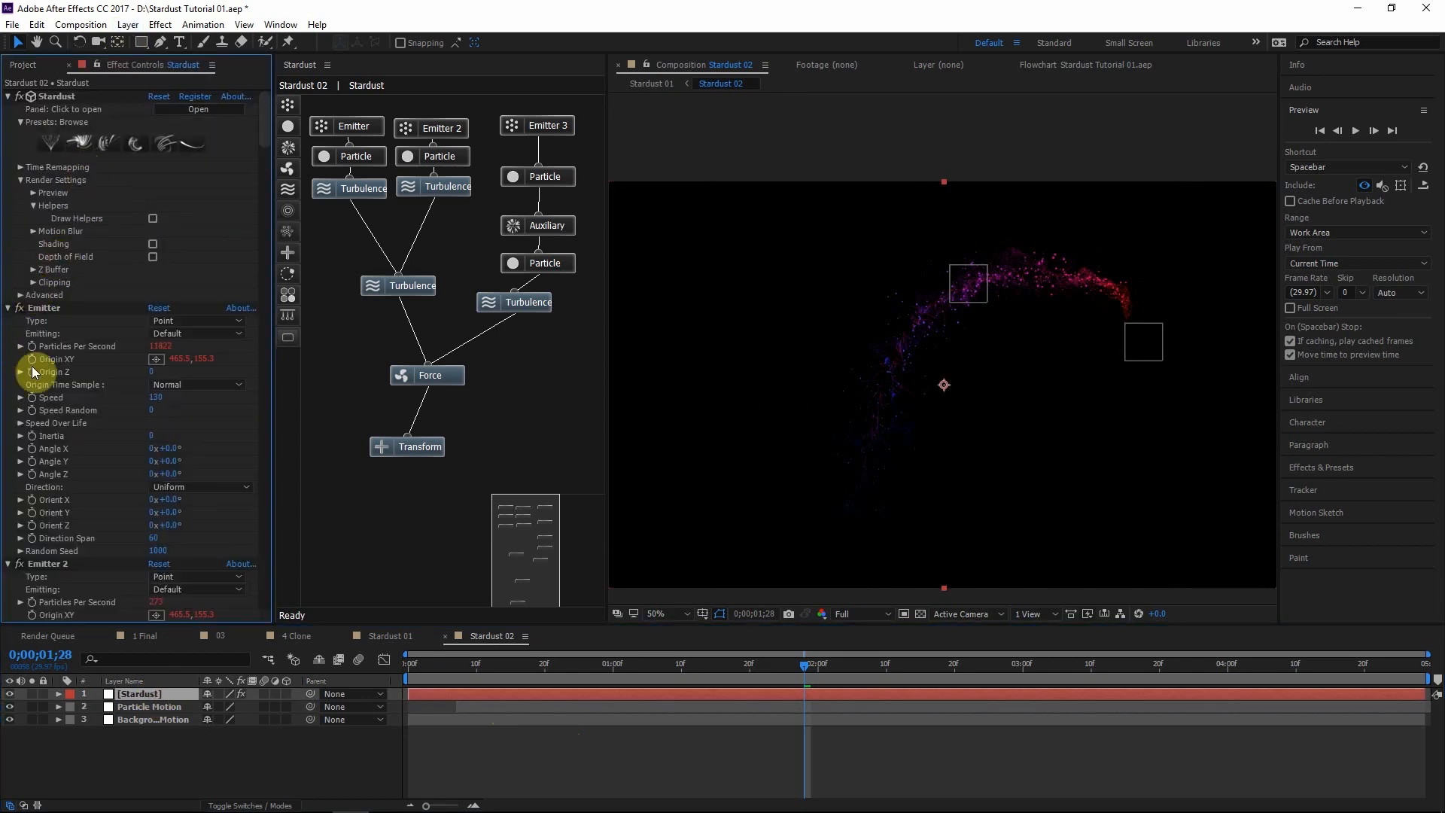
scroll(10, 379, down, 2)
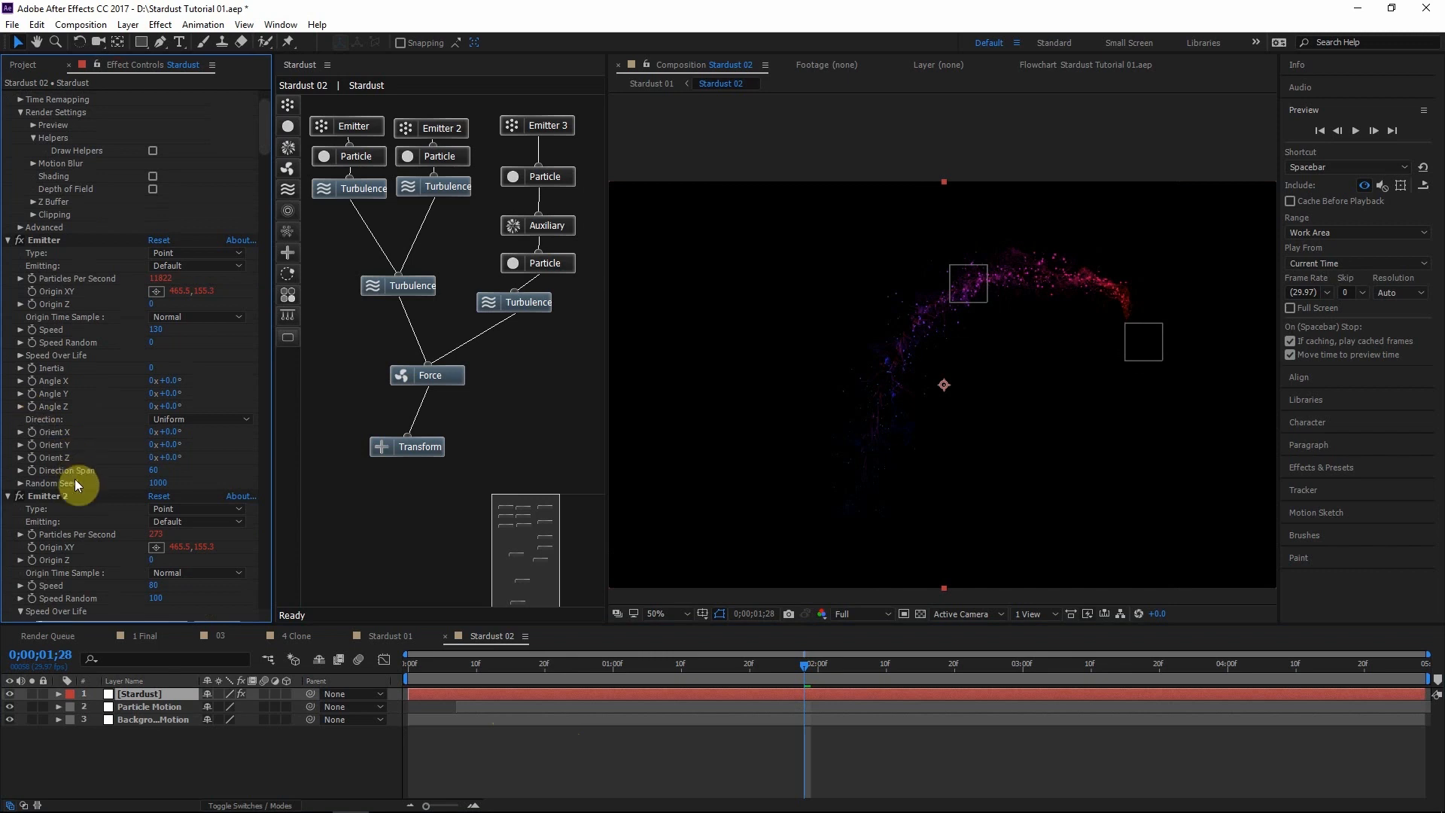
scroll(77, 477, down, 2)
scroll(81, 470, down, 2)
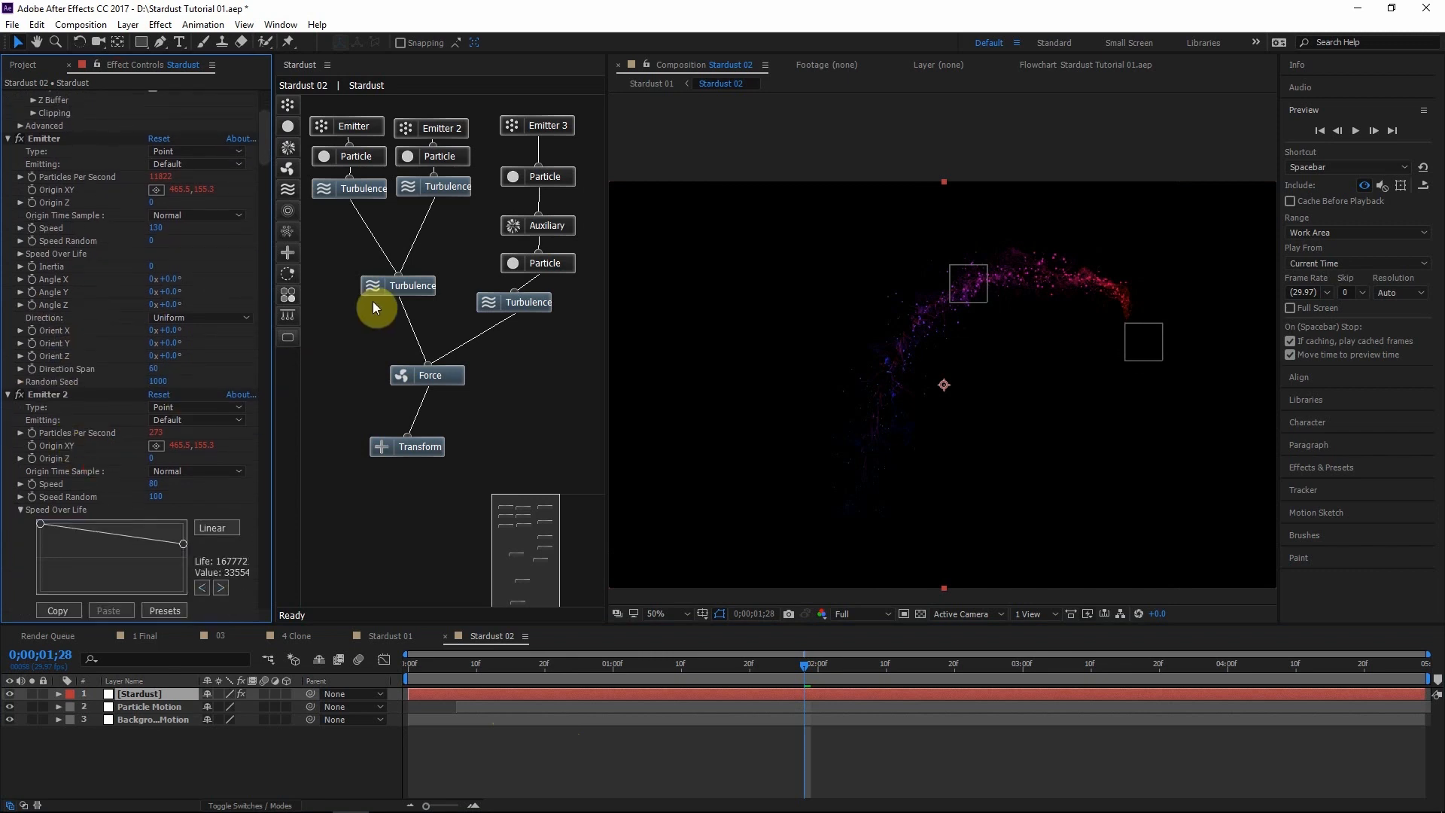
click(354, 190)
scroll(28, 473, down, 10)
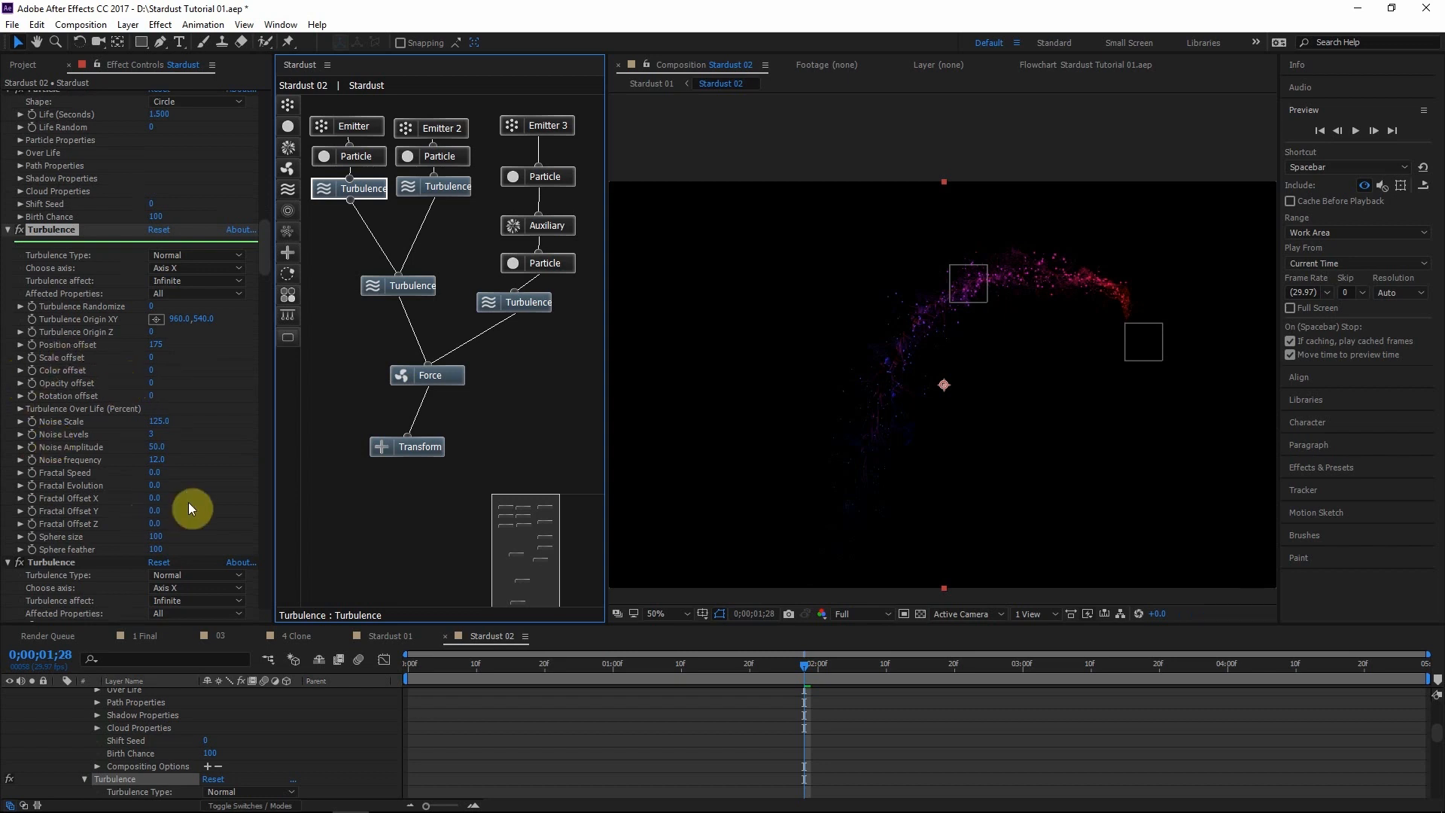
drag(154, 513, 580, 493)
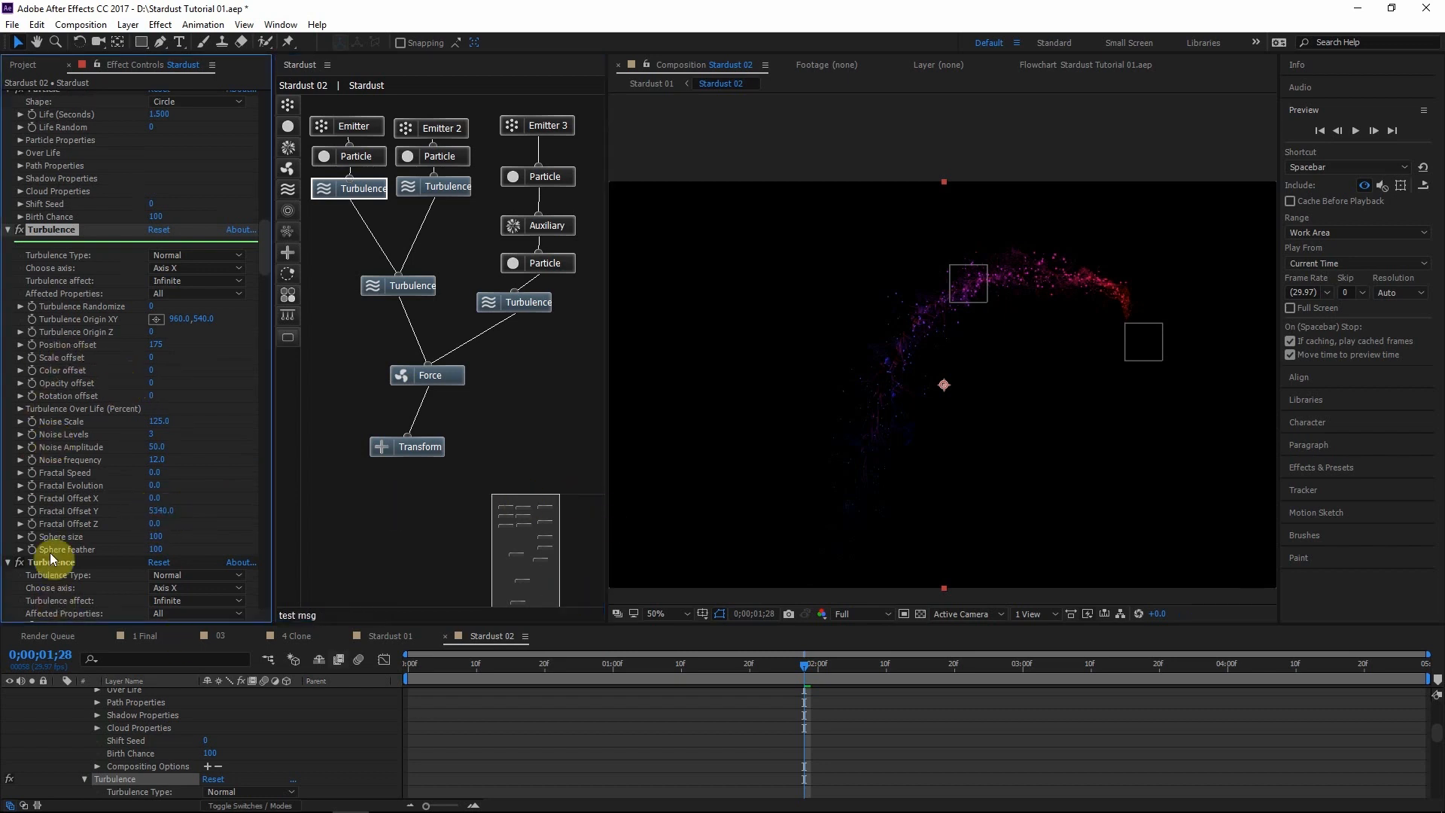
Inspect the shared and Emitter 2 Turbulence nodes in Stardust 02 and check the Stardust 02 layer in Stardust 01
click(400, 287)
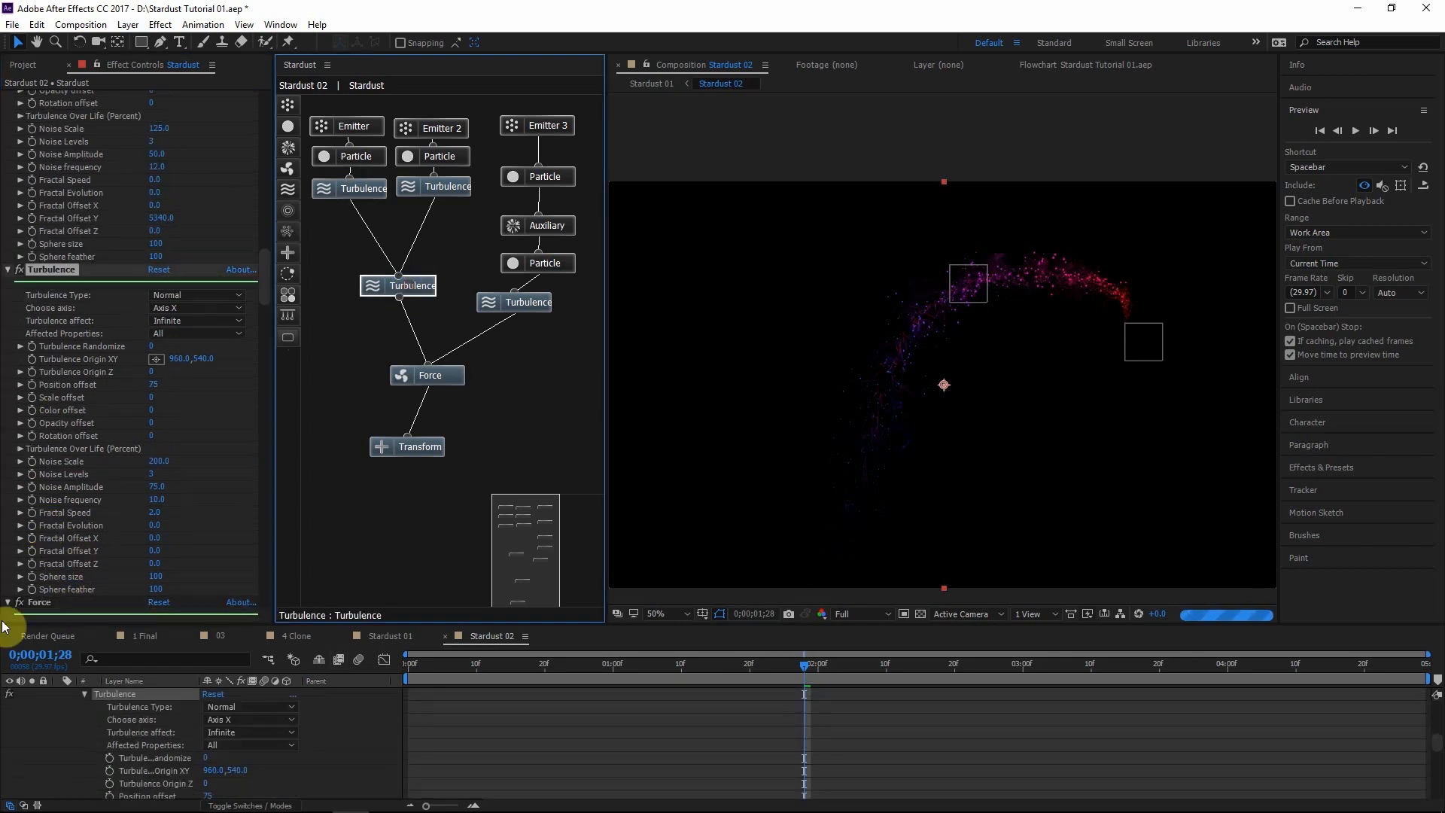
click(444, 187)
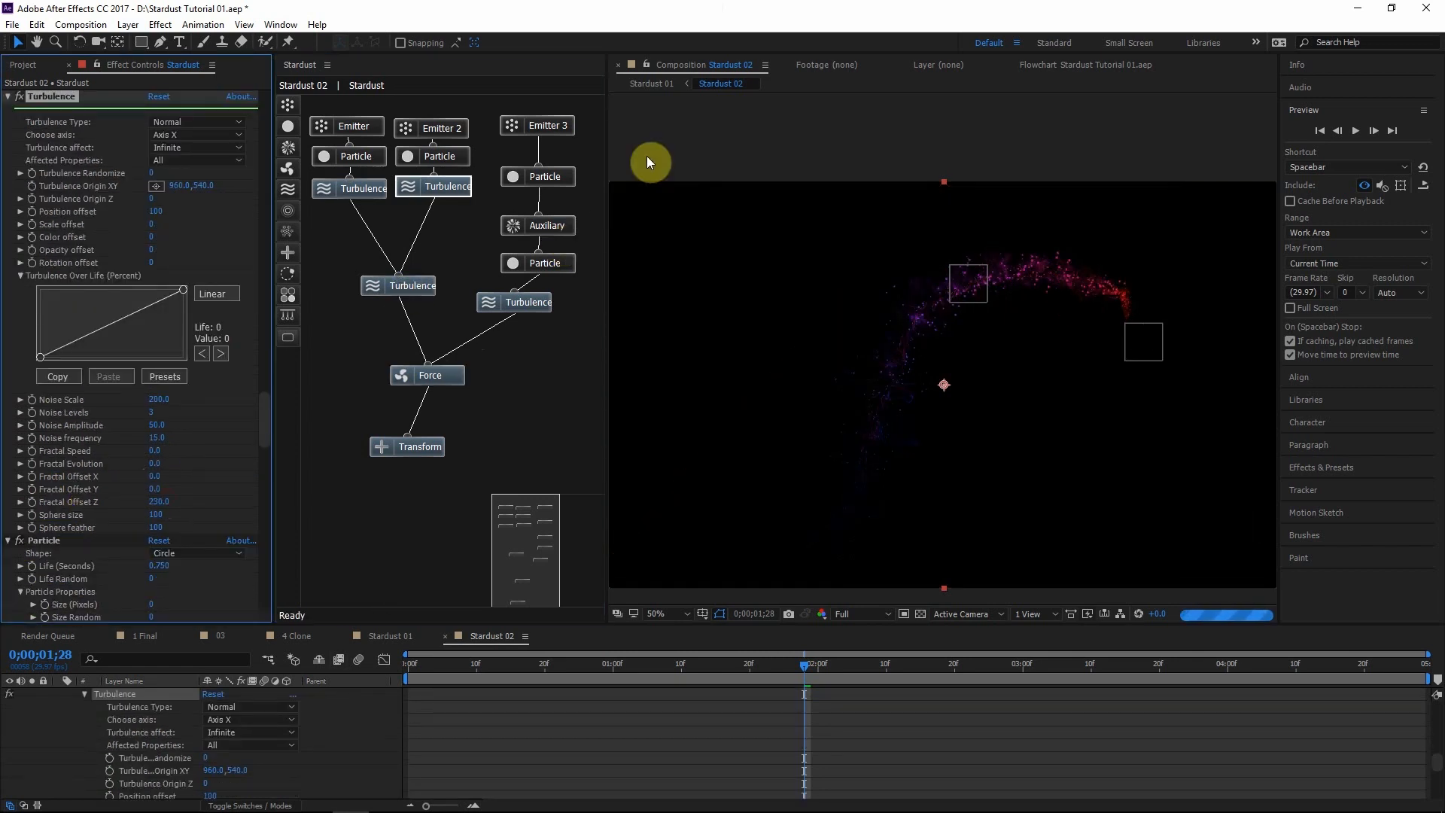
click(647, 85)
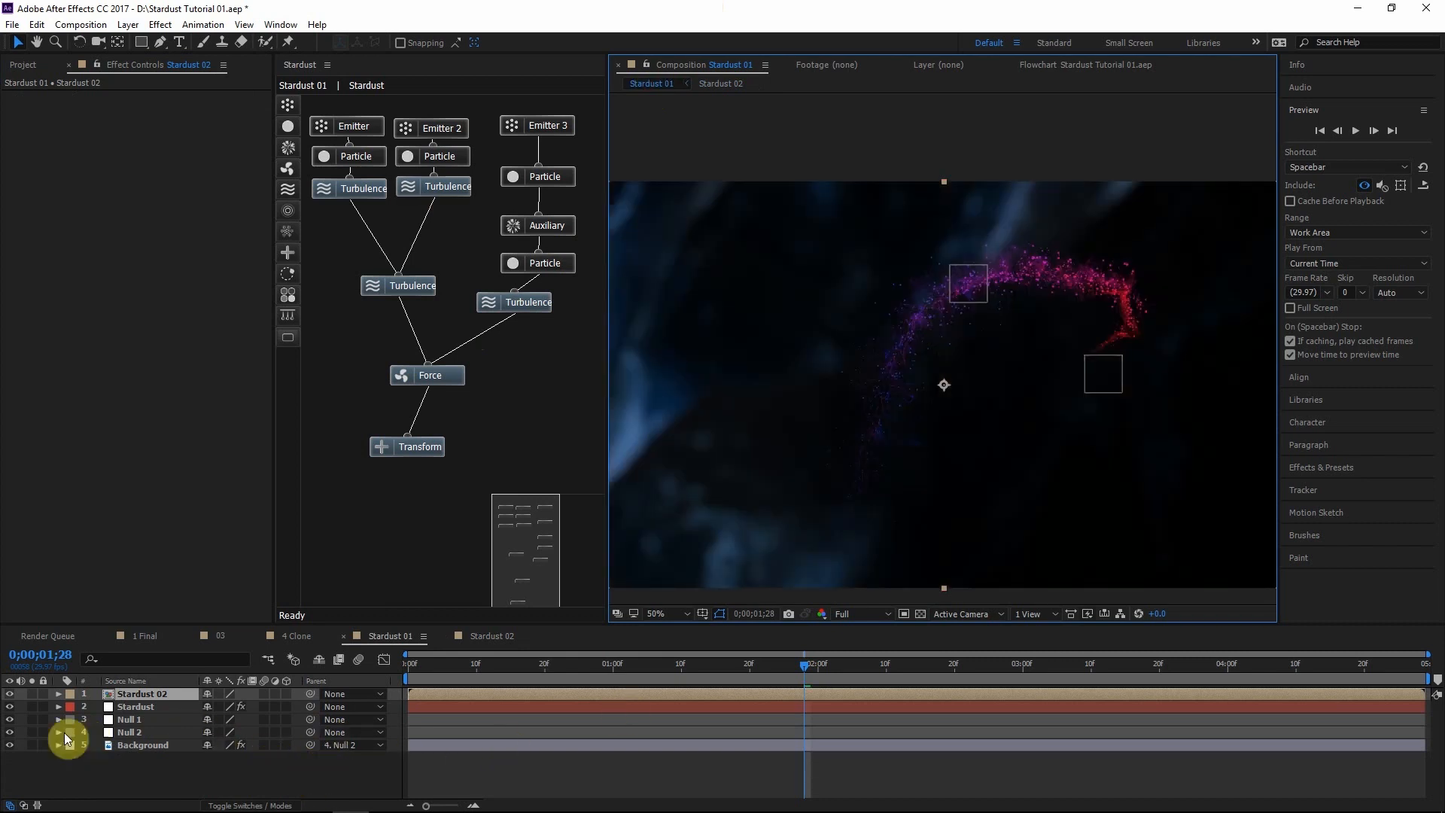
click(10, 694)
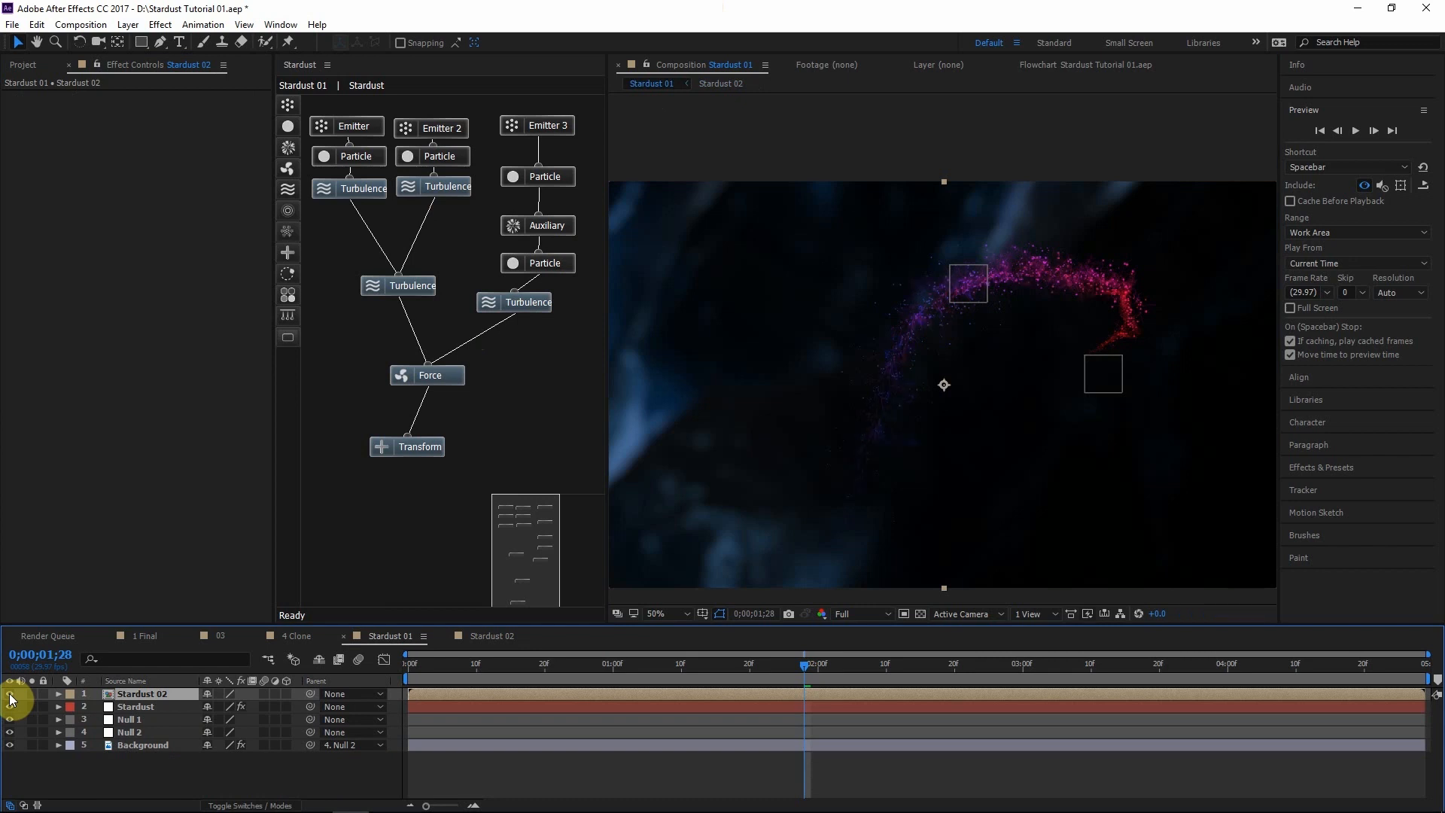
Set the blending mode of the Stardust 02 layer to Screen in the Stardust 01 composition
click(252, 805)
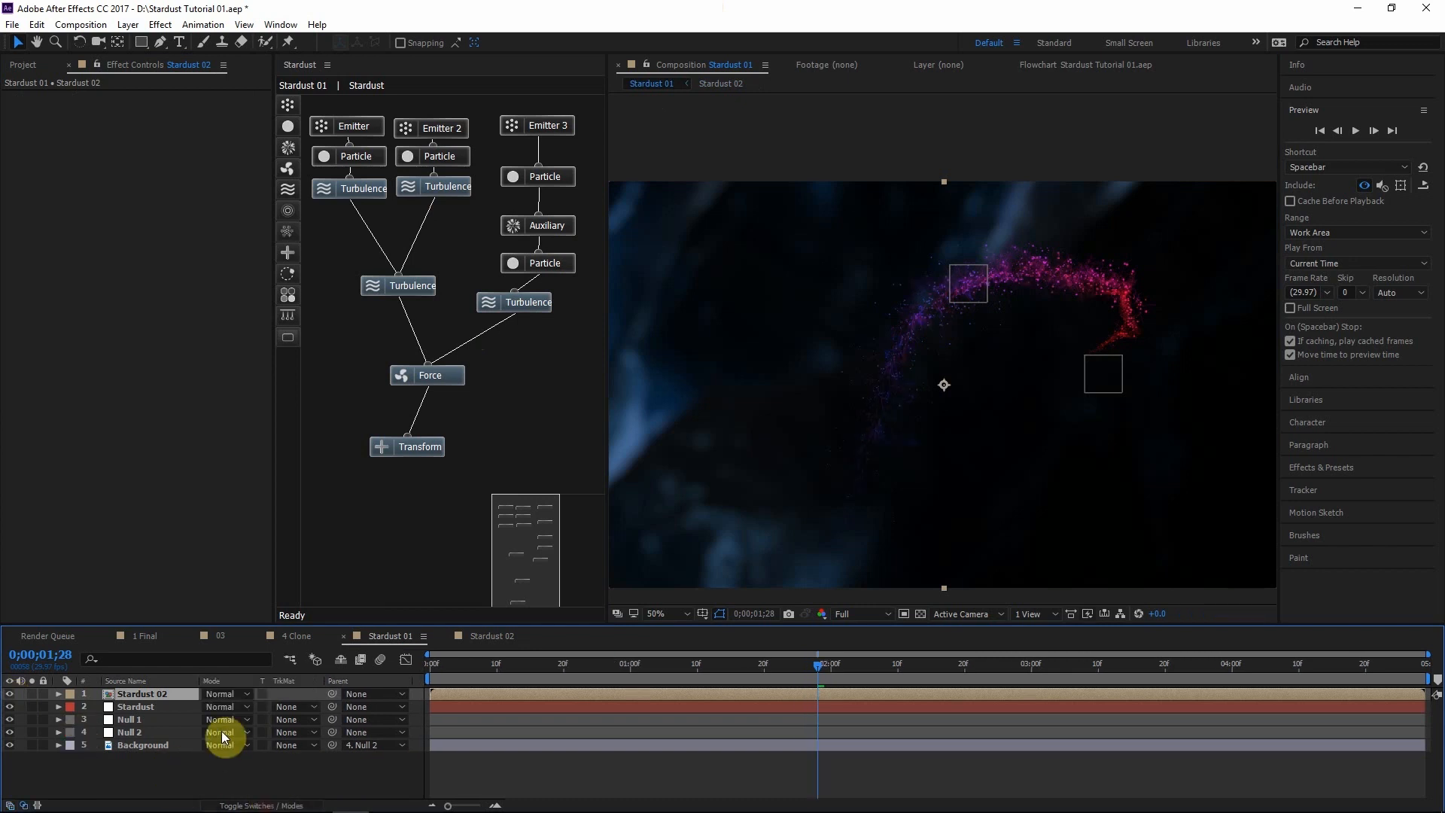
click(232, 693)
click(290, 223)
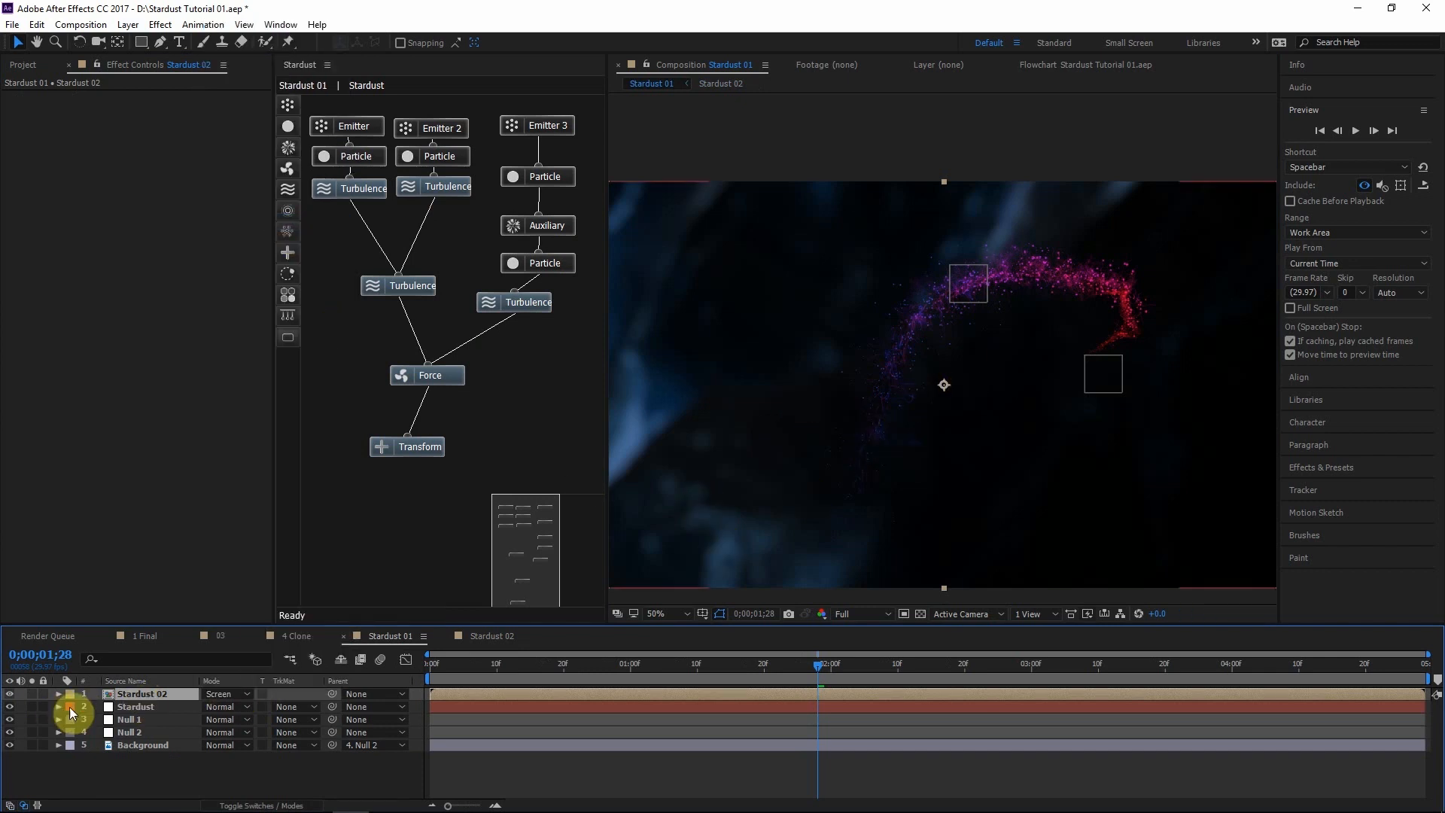
click(210, 766)
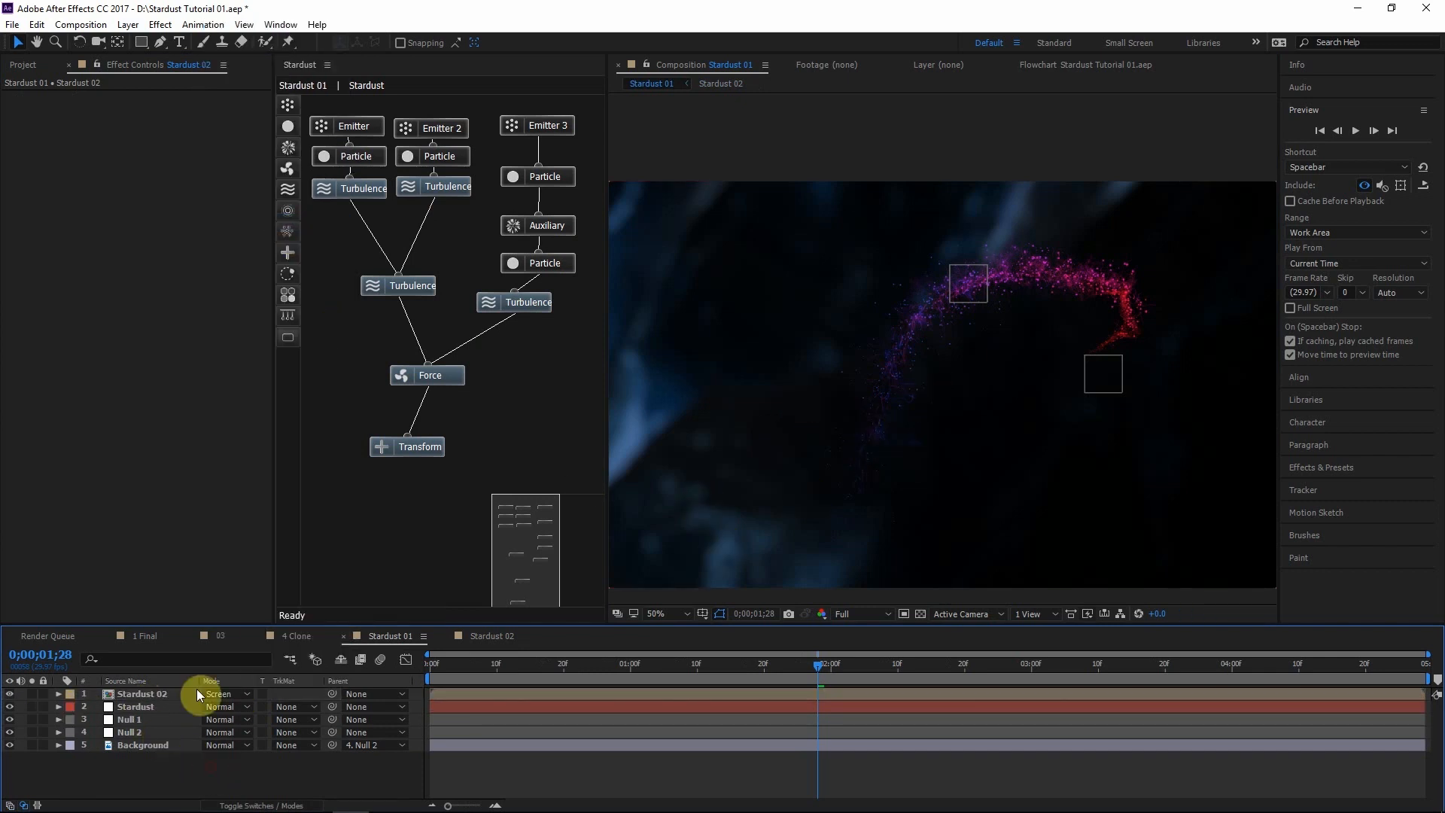
Duplicate the Null 2 layer and parent the Background layer to the lower Null 2 copy
click(133, 732)
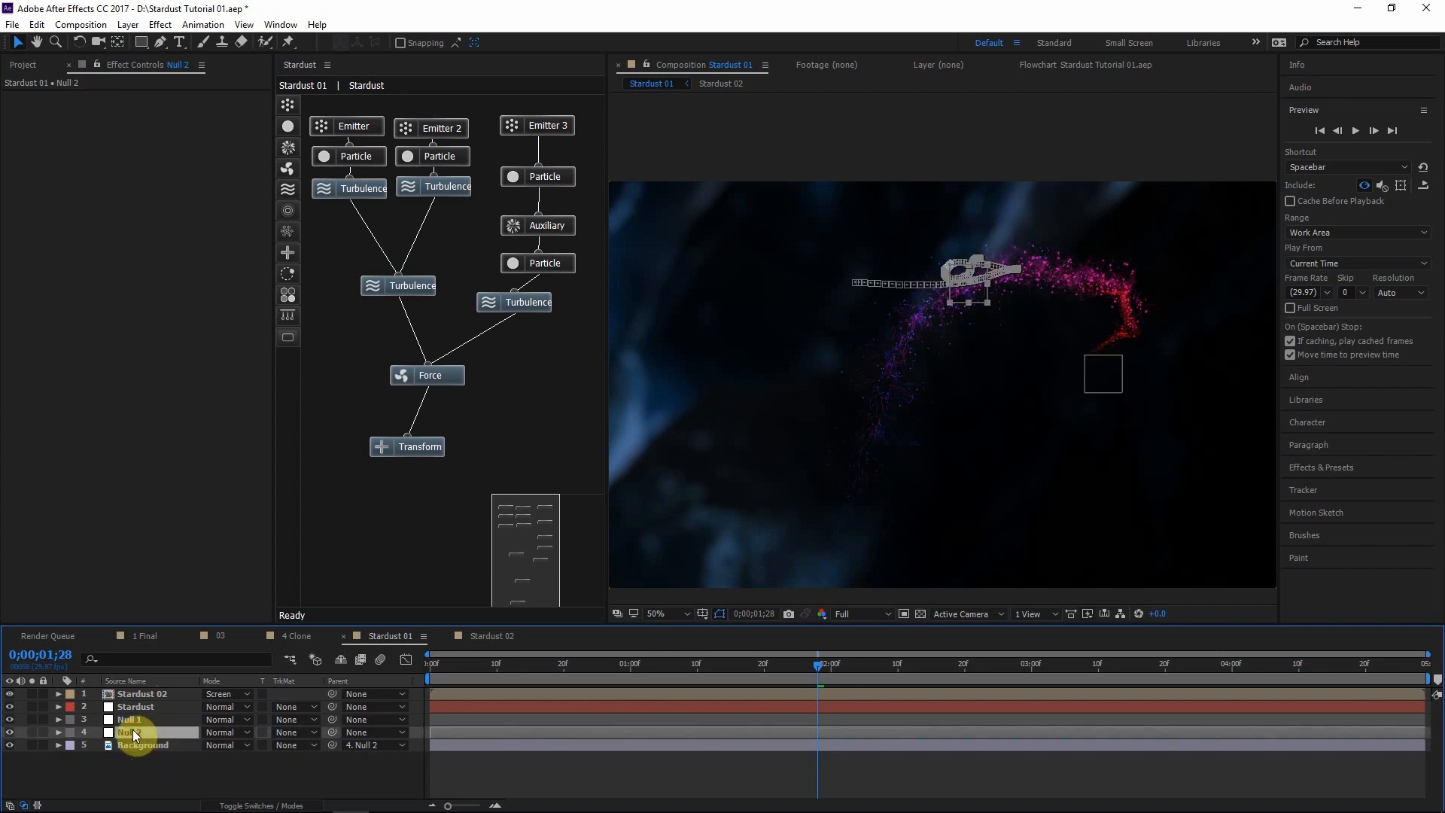
key(ctrl+d)
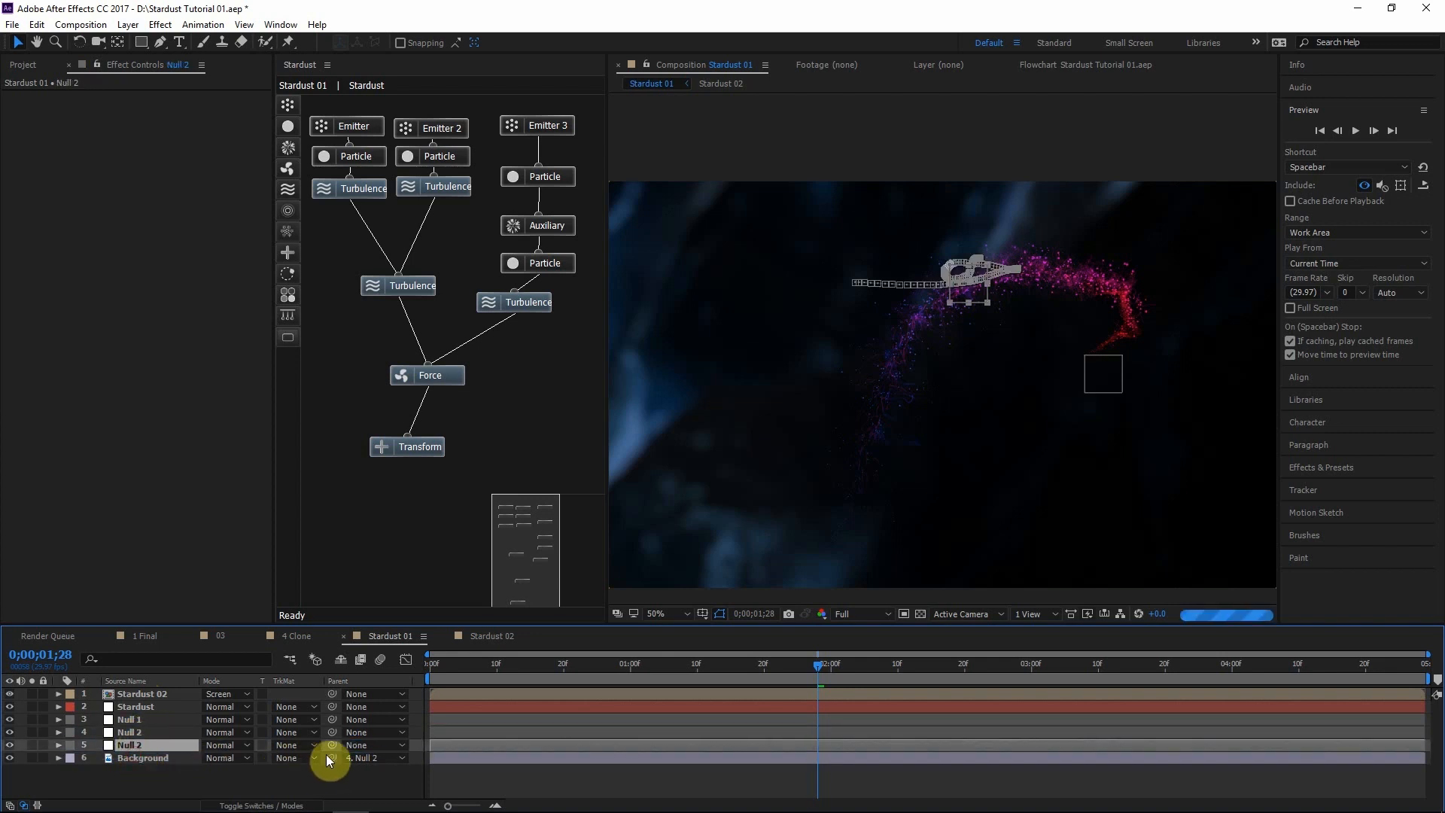
drag(331, 755, 132, 743)
Pre-compose Stardust 02, Stardust, Null 1 and the upper Null 2 into a new composition named Simulation
click(135, 733)
shift+click(146, 693)
right_click(146, 692)
click(188, 629)
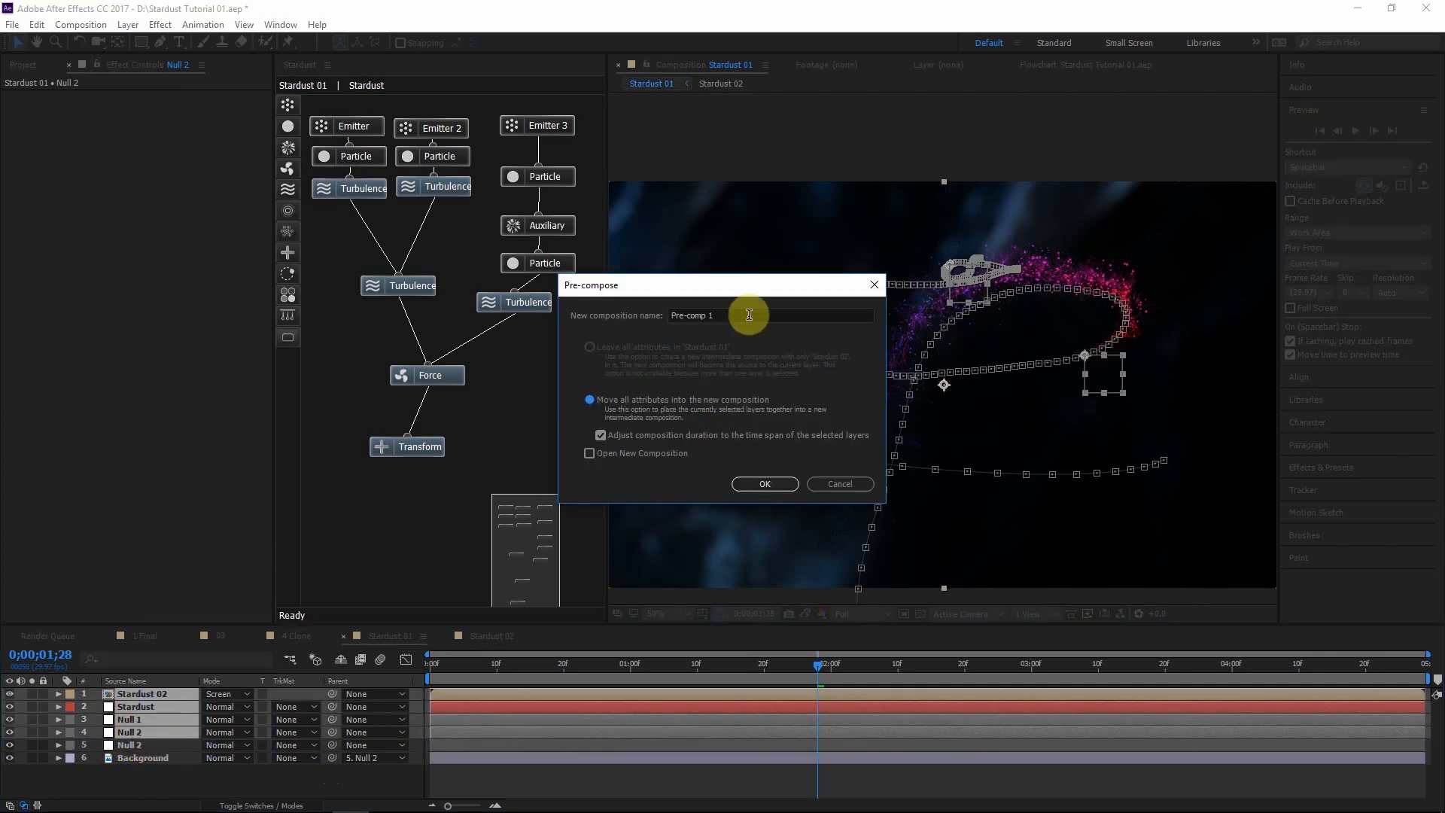
text(Simulation)
key(Return)
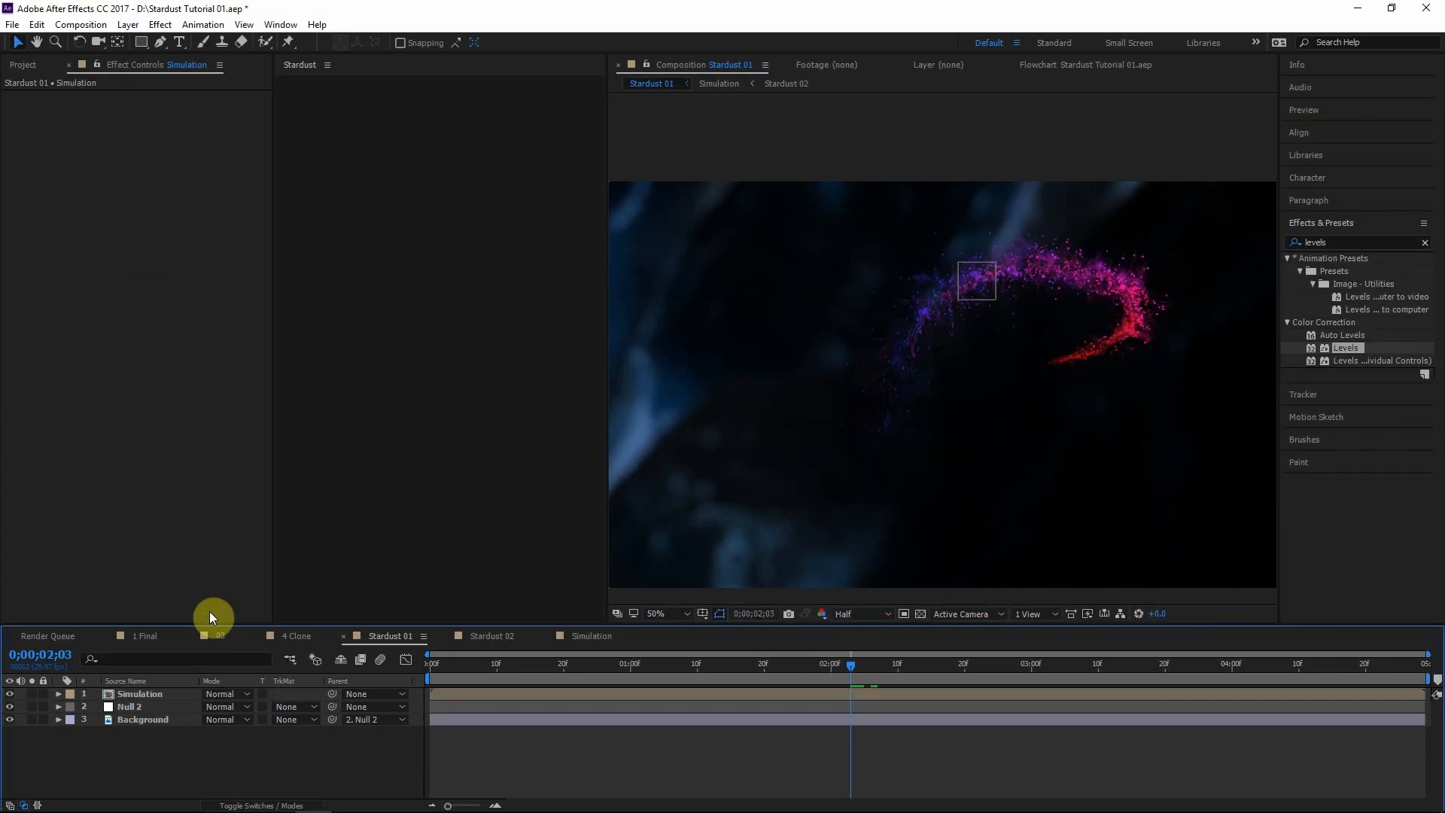
Hide the Background layer and apply Curves to the Simulation layer, raising the RGB midtones to brighten the particles
click(10, 719)
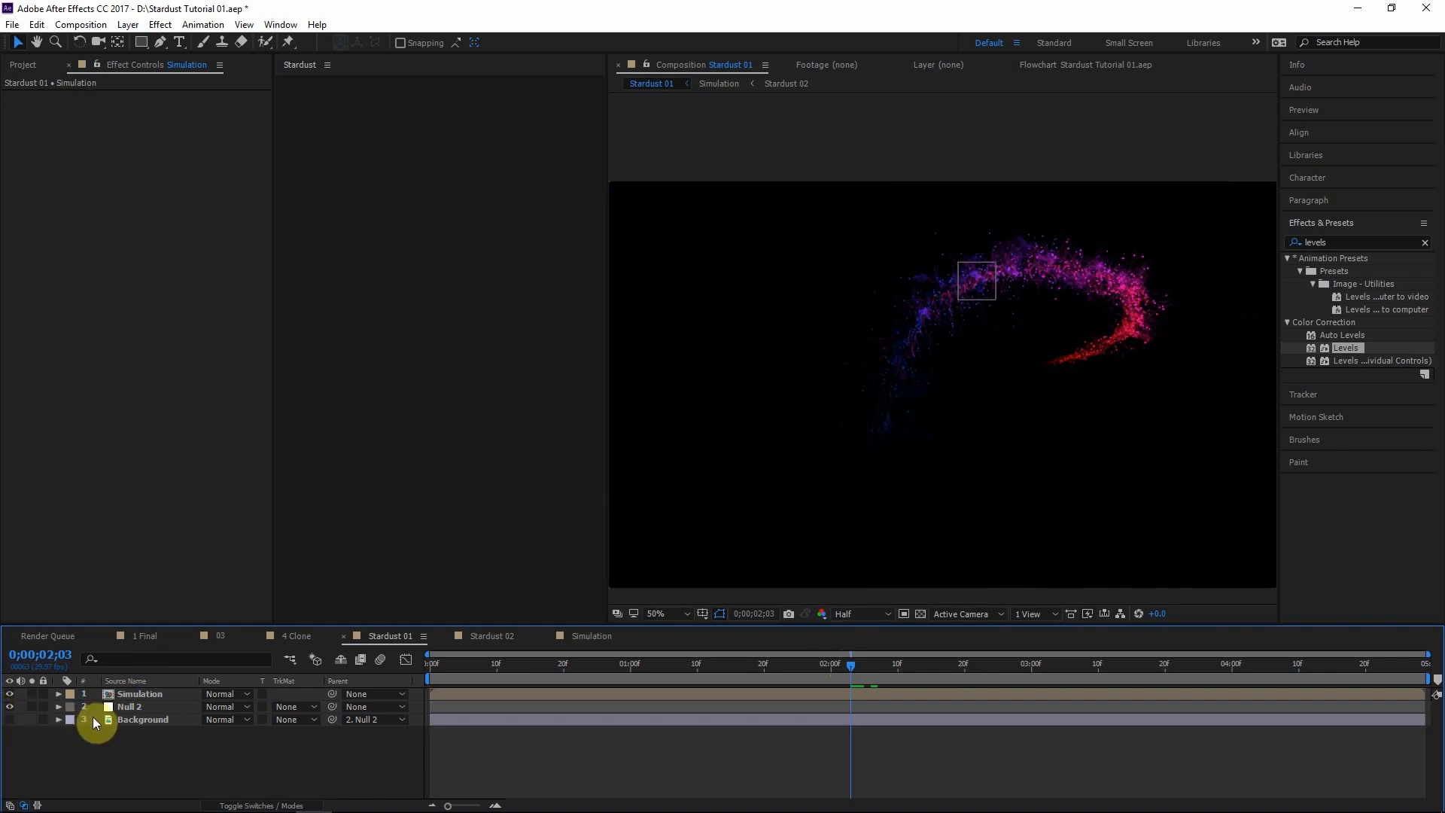
click(151, 698)
click(1354, 241)
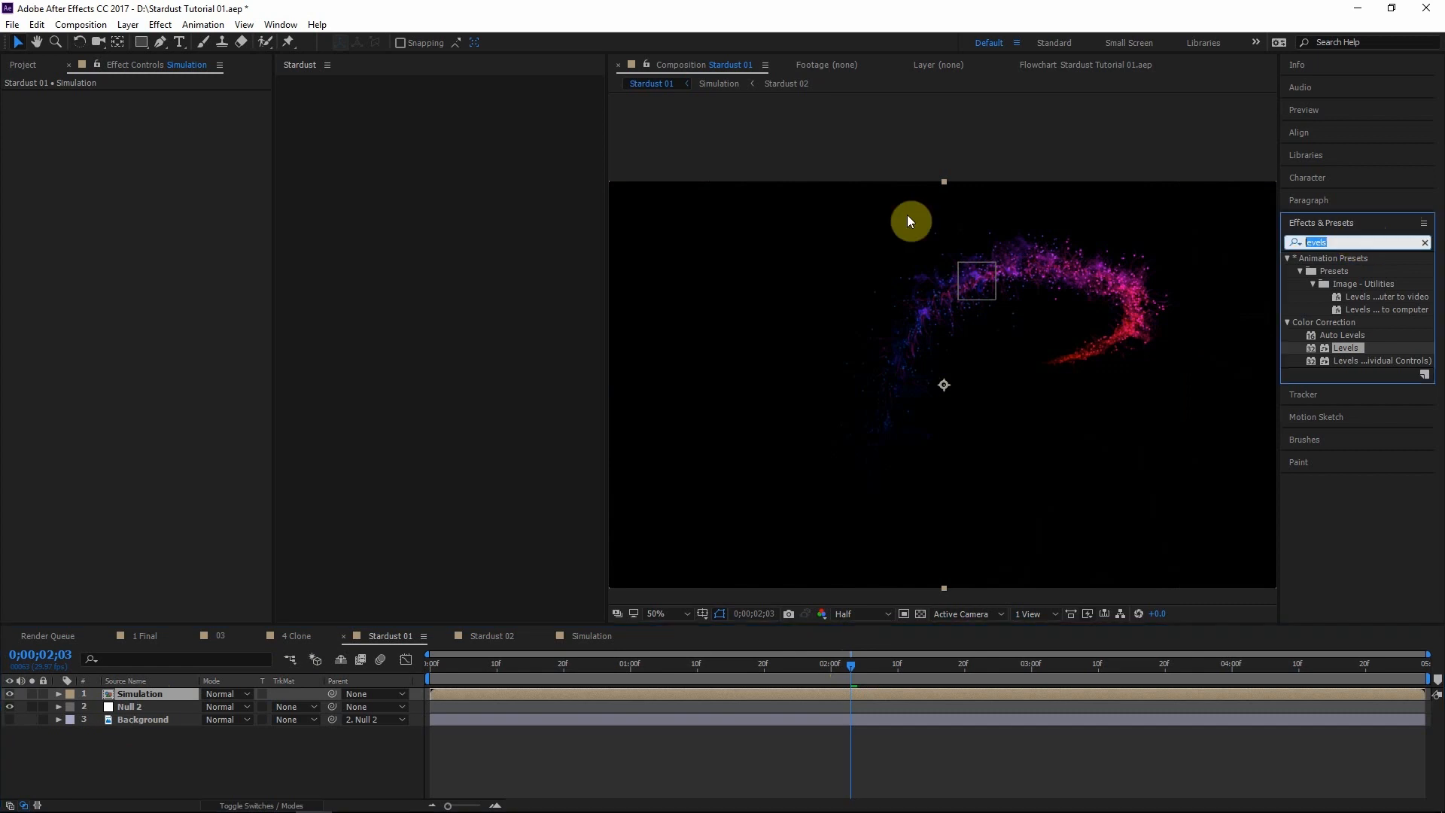
text(curves)
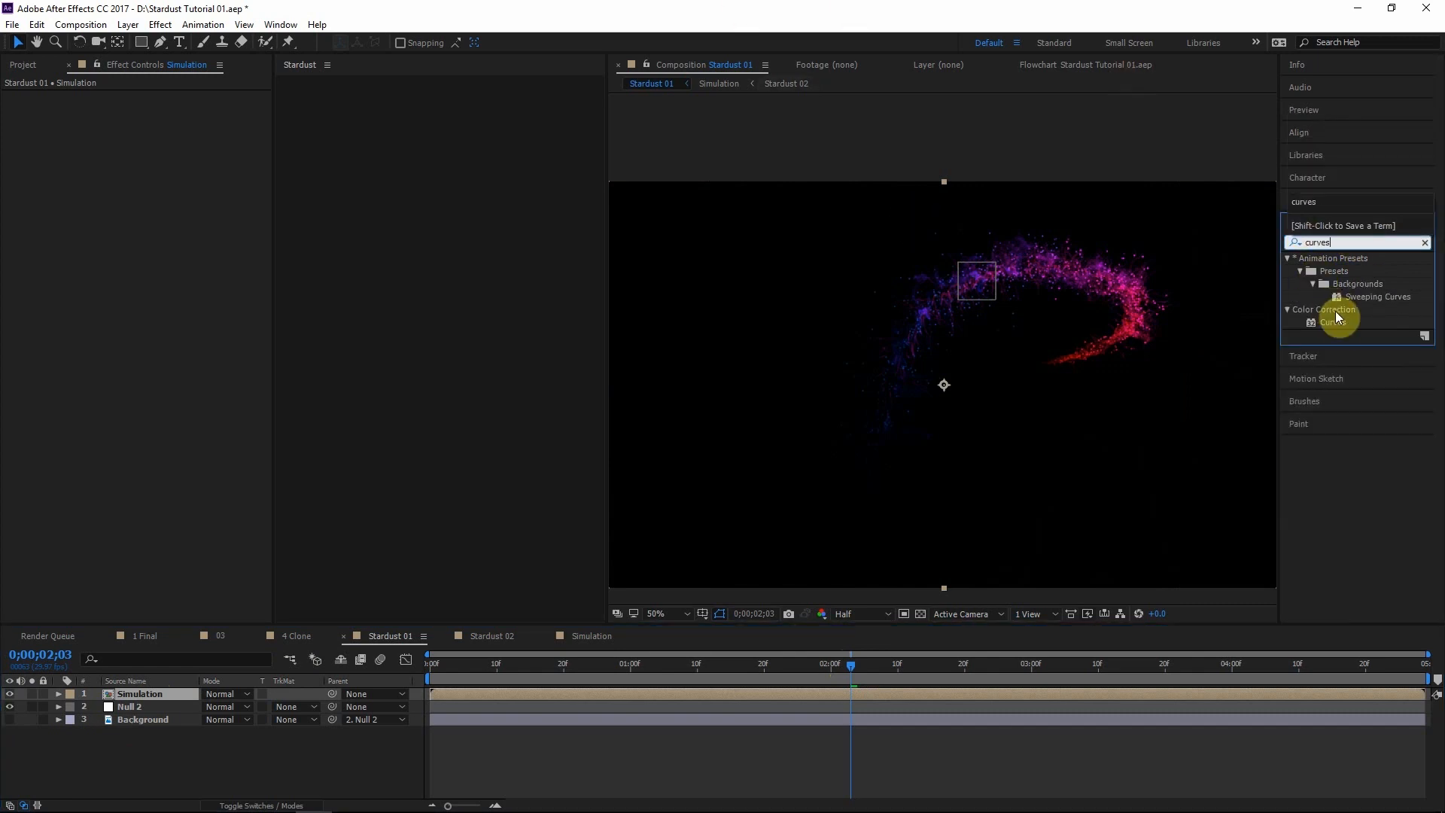
double_click(1336, 319)
drag(130, 242, 121, 216)
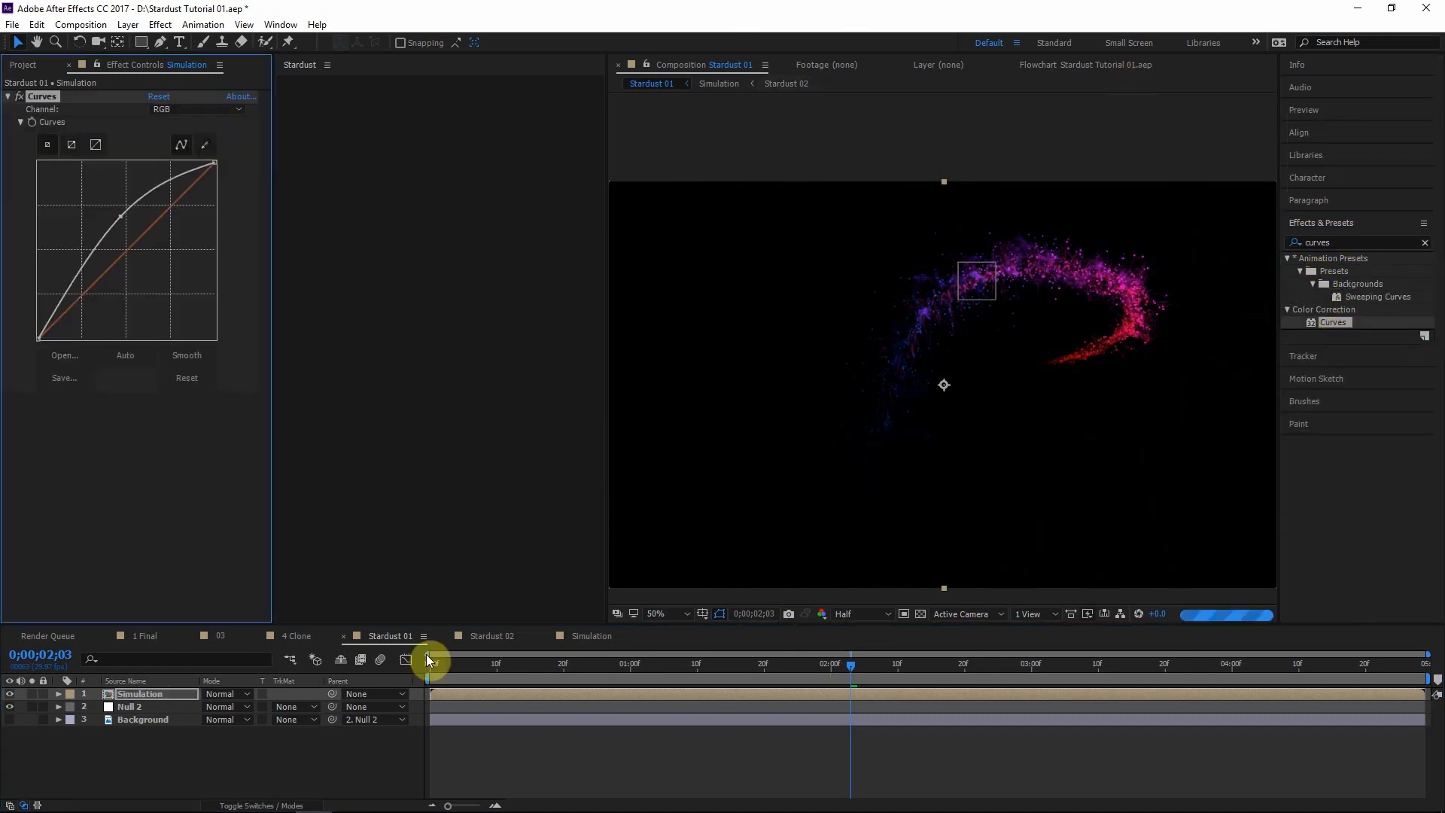
click(296, 764)
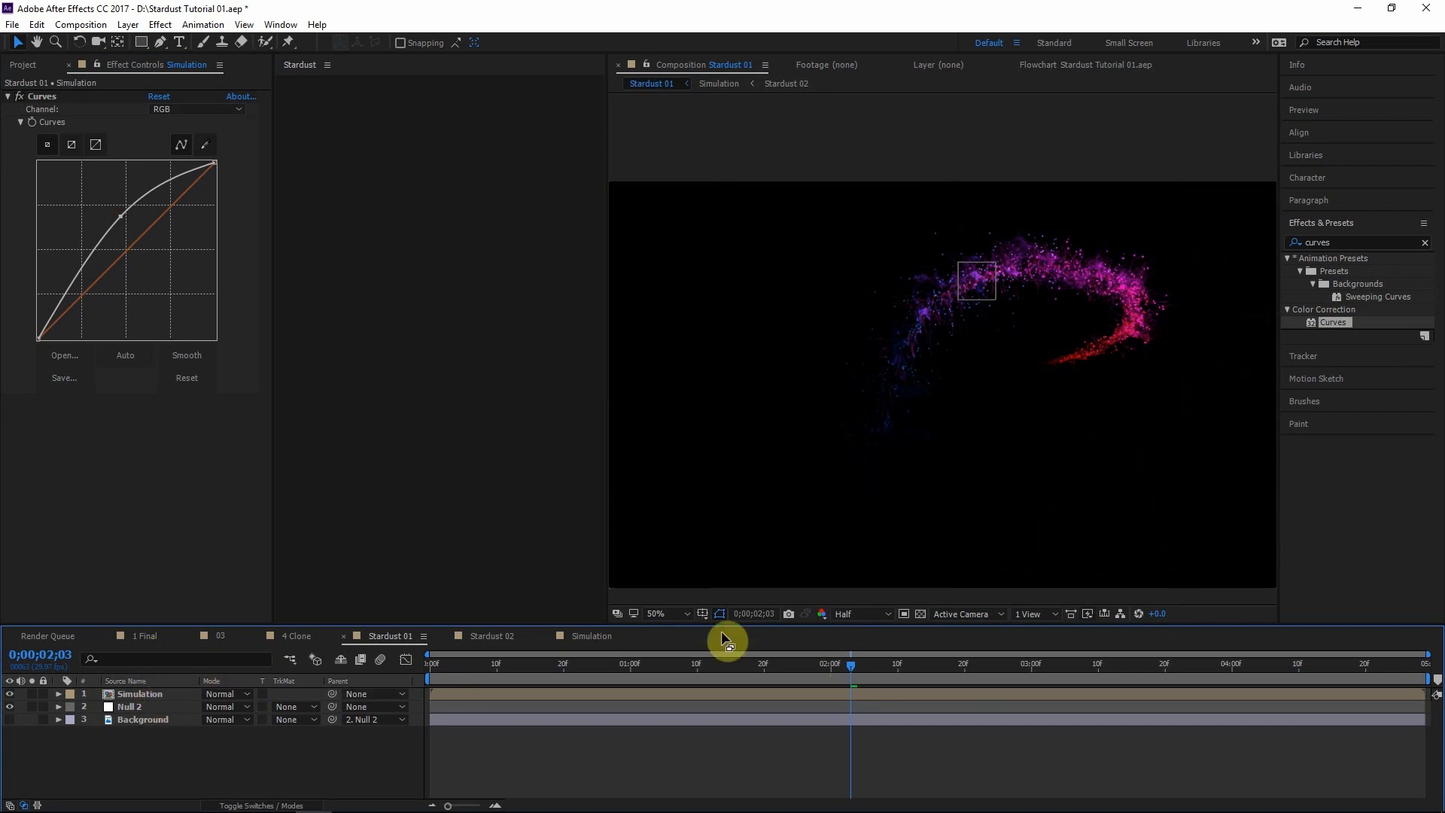
Turn on the transparency grid and apply Solid Composite to the Simulation layer with its color set to black
click(920, 614)
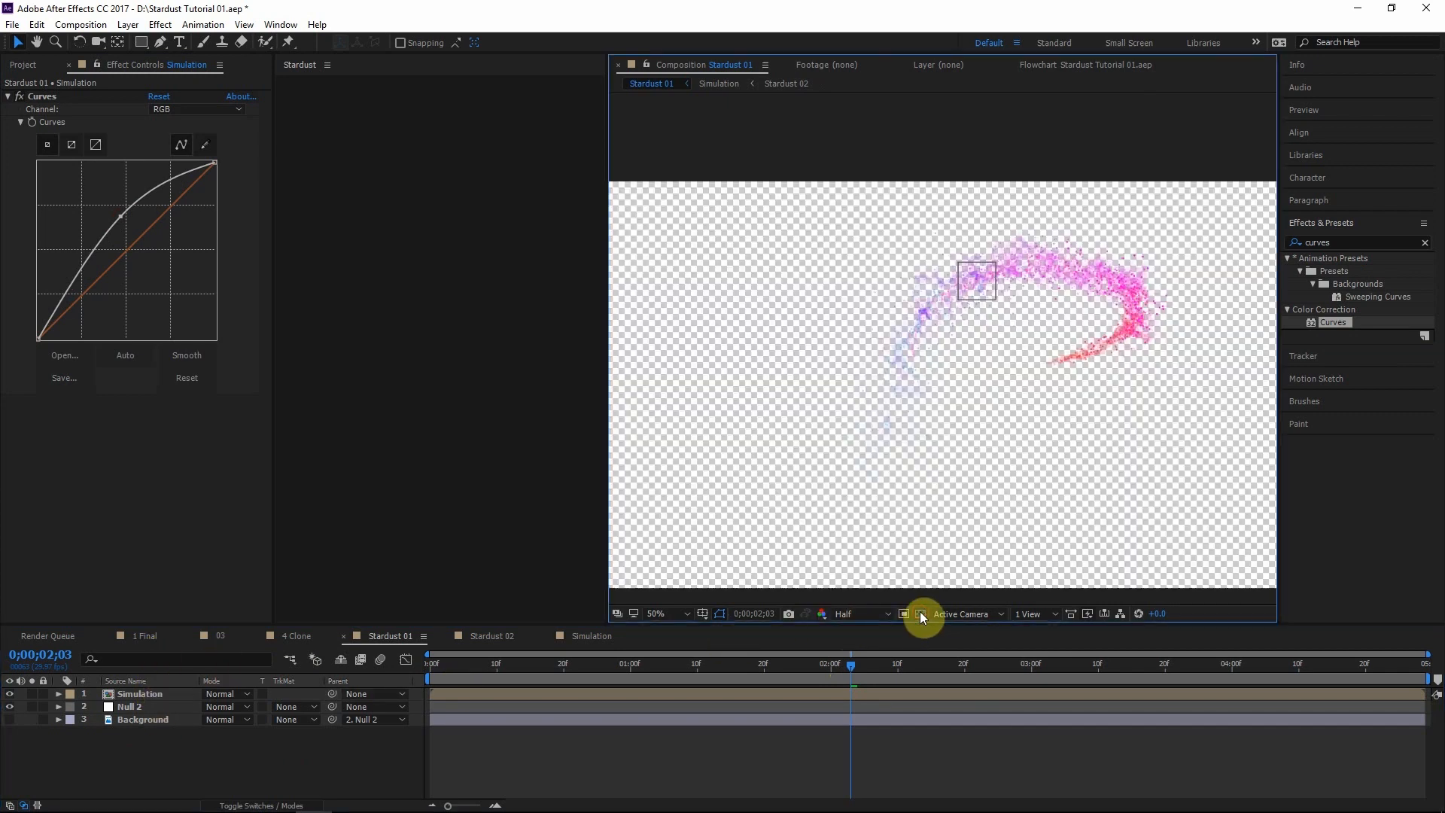
click(1347, 242)
text(solid)
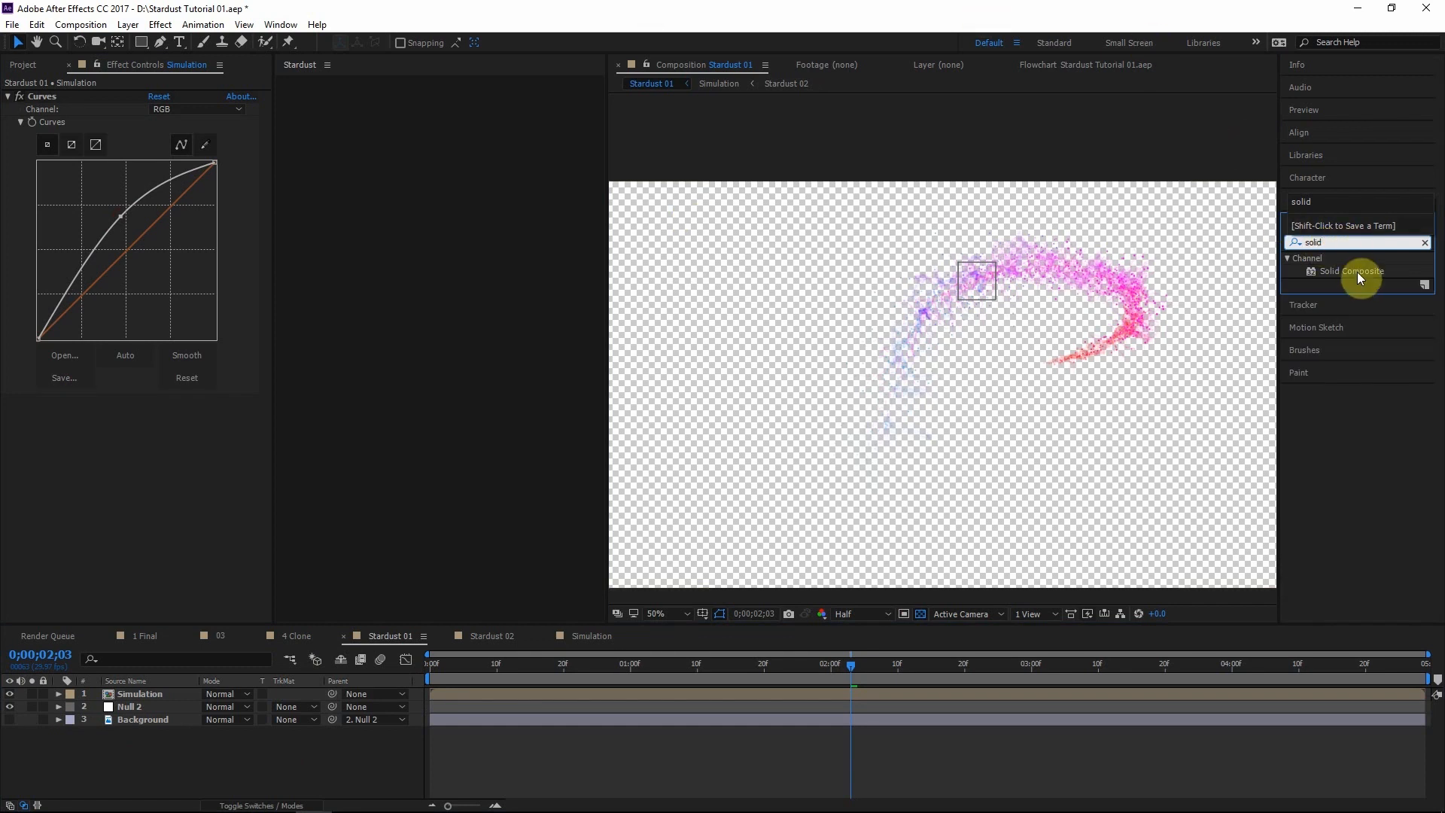
drag(1354, 272, 214, 398)
click(156, 426)
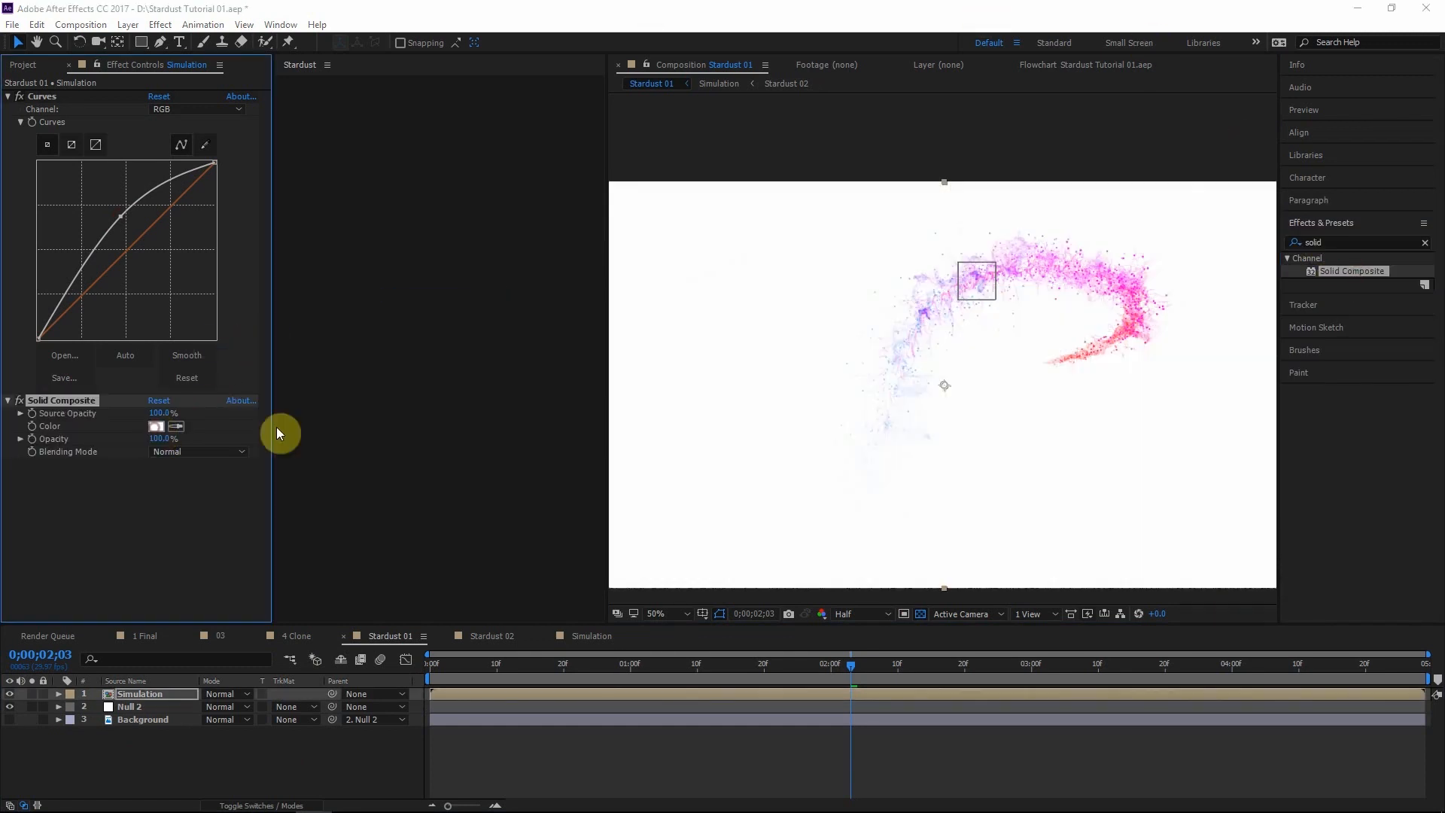
click(647, 303)
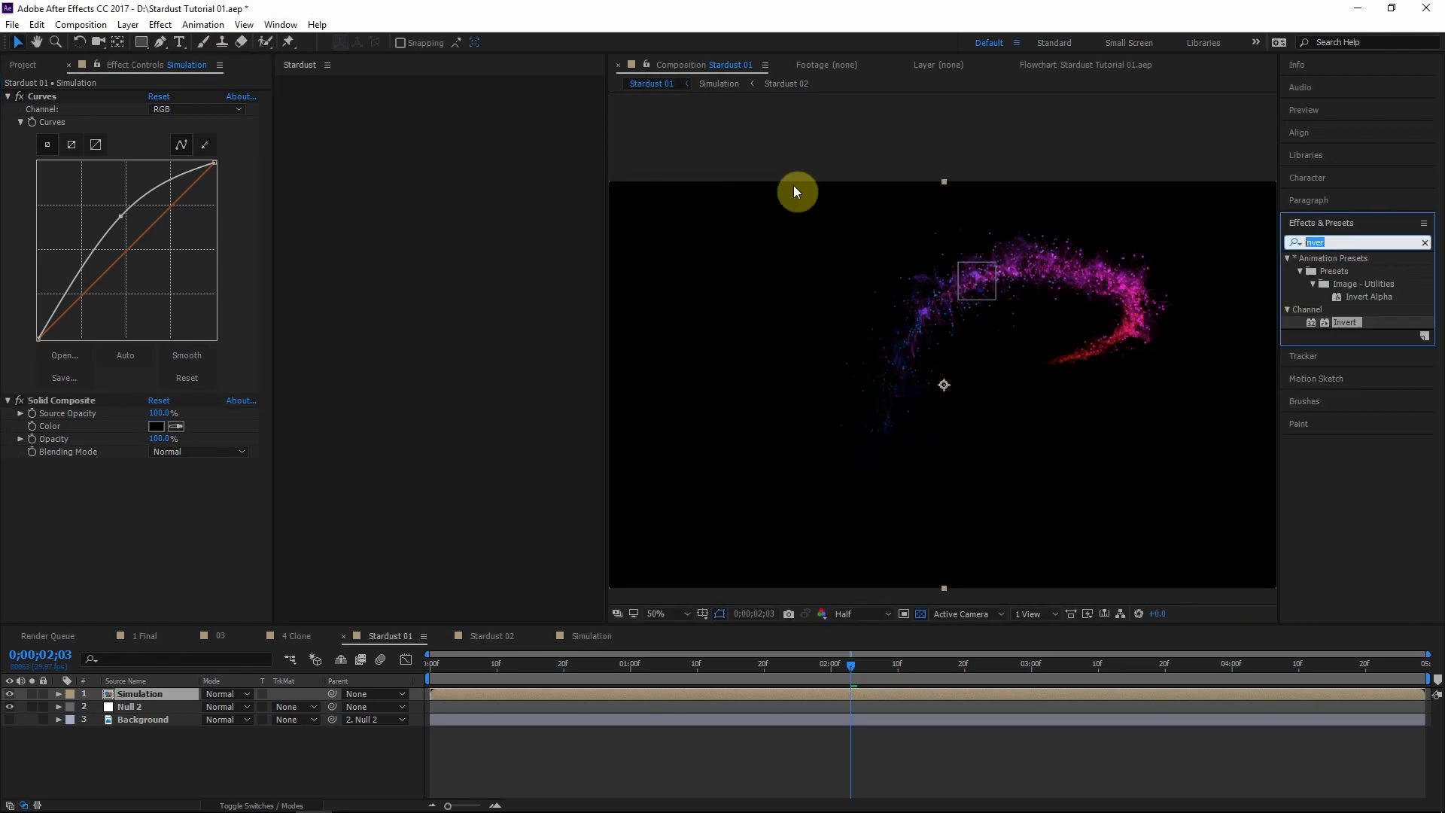
Apply Glow to the Simulation layer with Glow Threshold 50%, Glow Operation Screen and Glow Radius 125
text(glow)
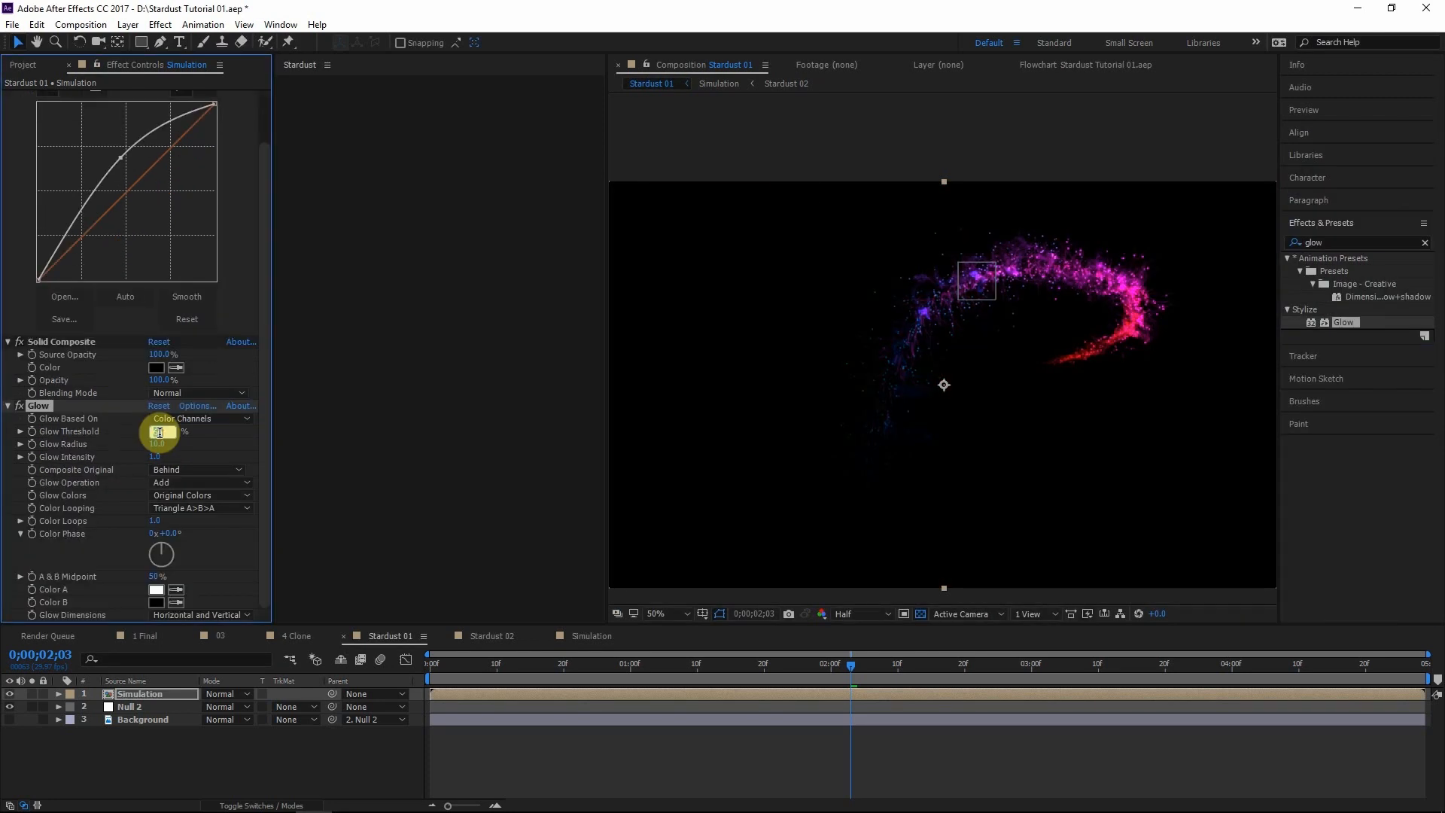
text(50)
click(214, 440)
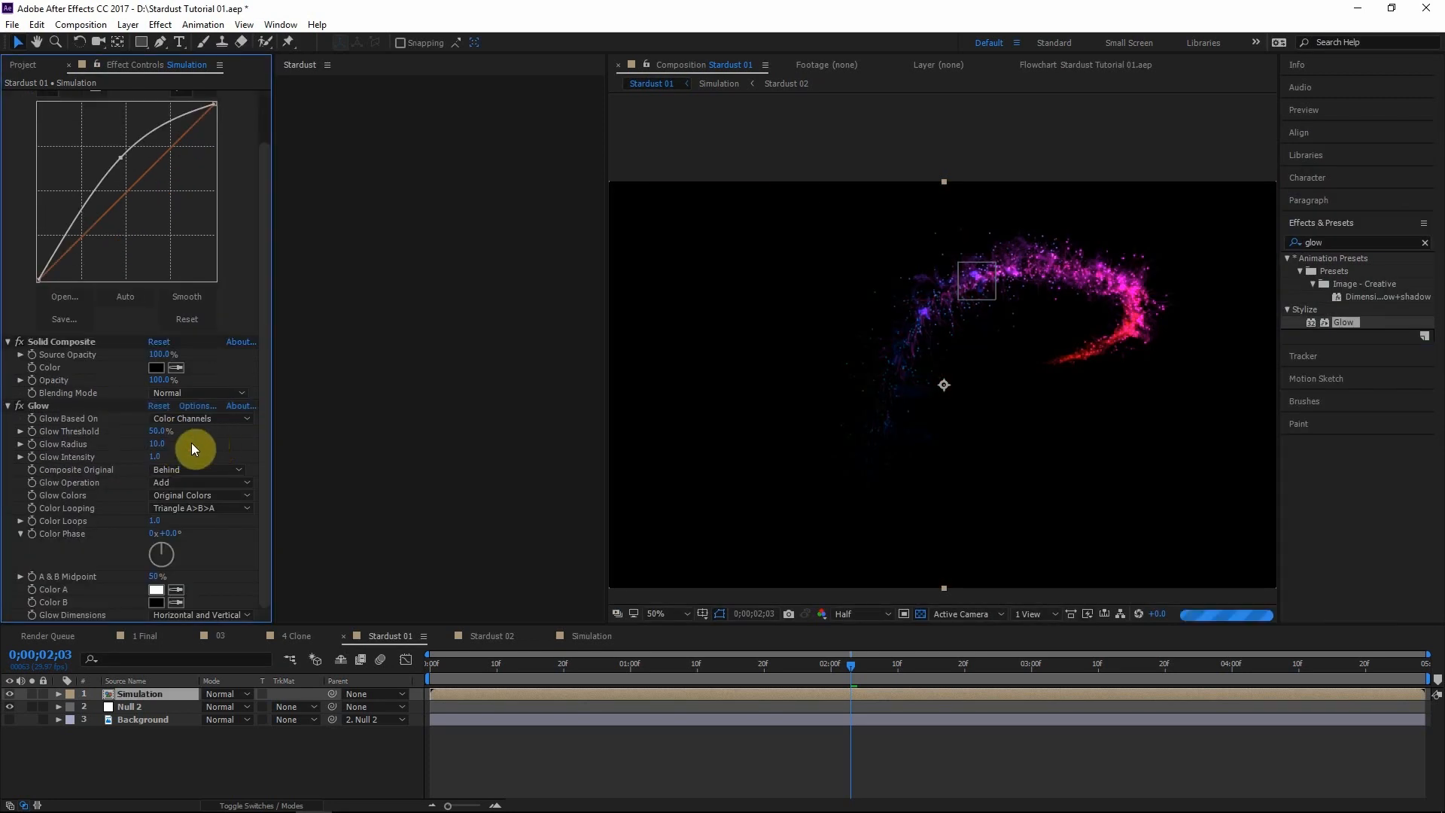
click(182, 478)
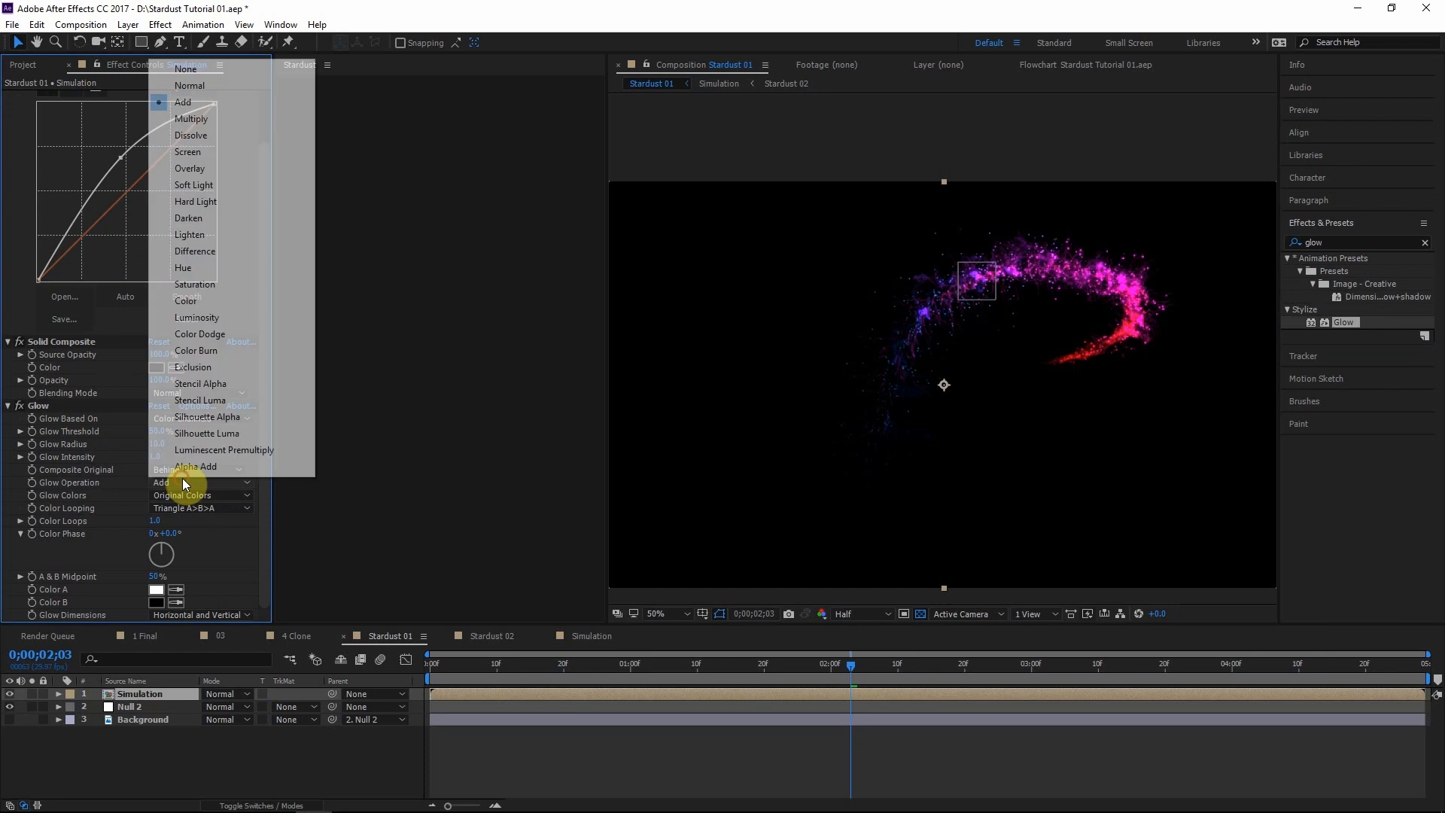
click(197, 145)
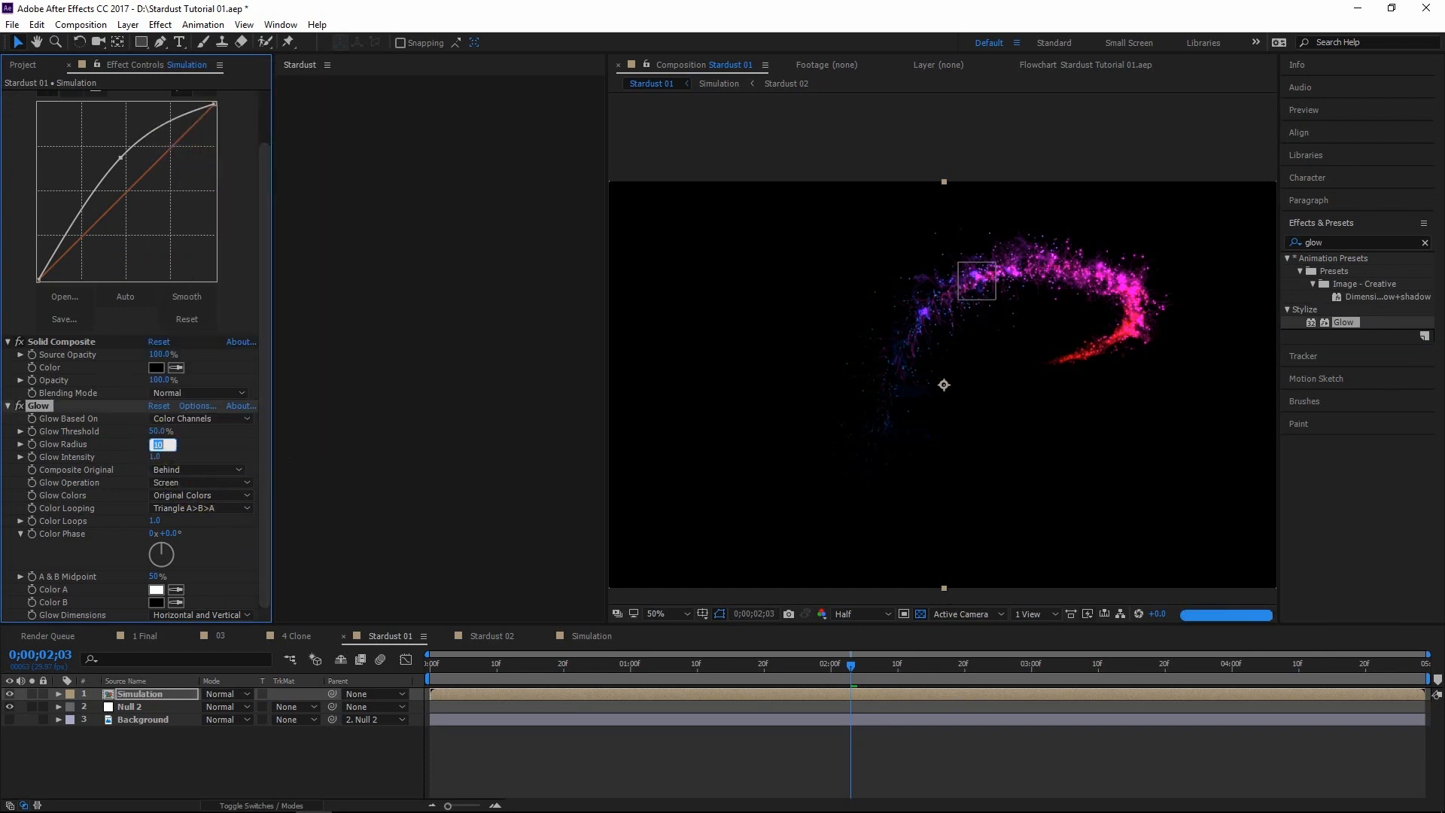
click(156, 444)
text(11)
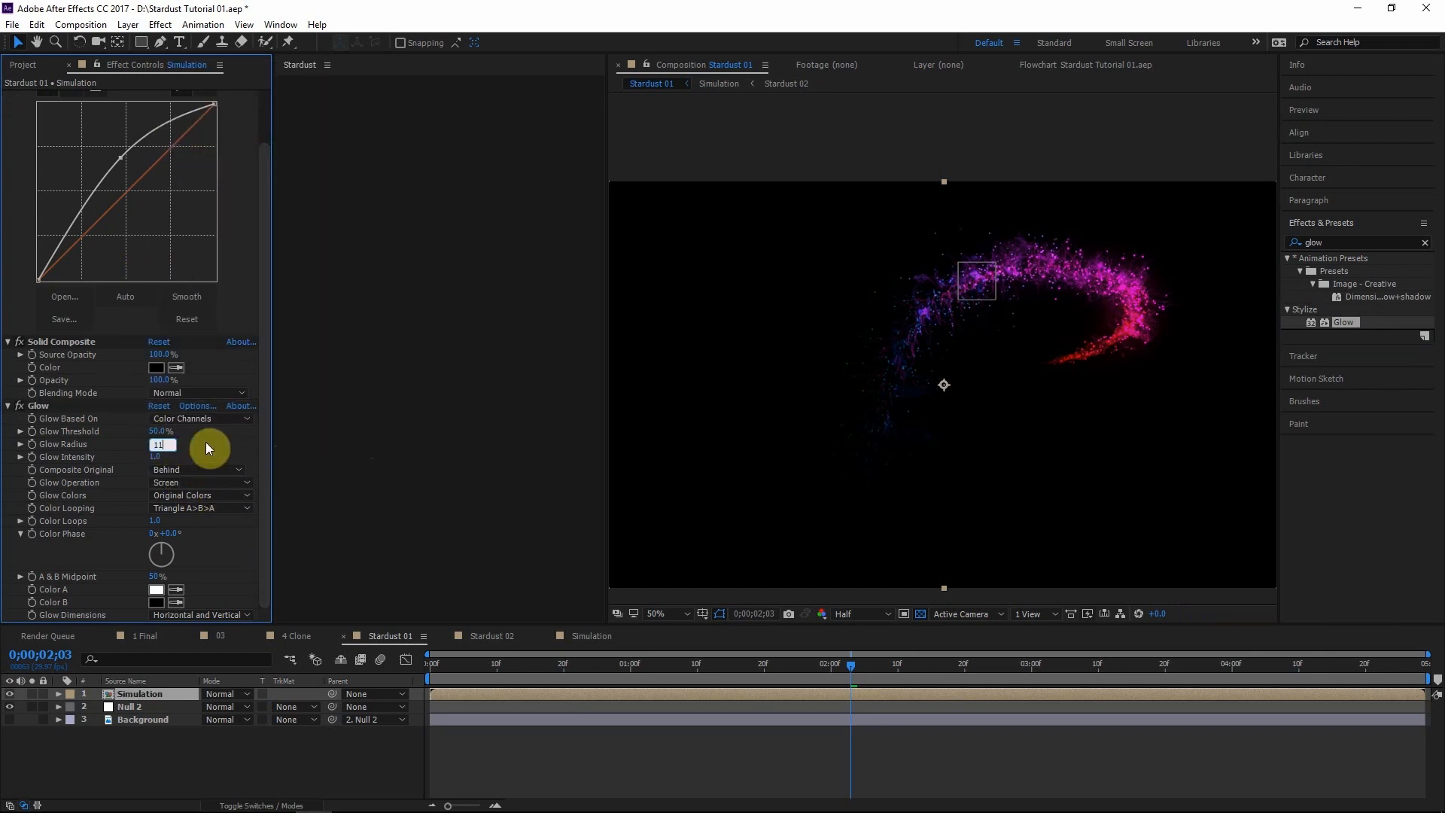
text(5)
key(Return)
click(75, 719)
Duplicate the Simulation layer and delete the Curves, Solid Composite and Glow effects from the upper copy
click(147, 696)
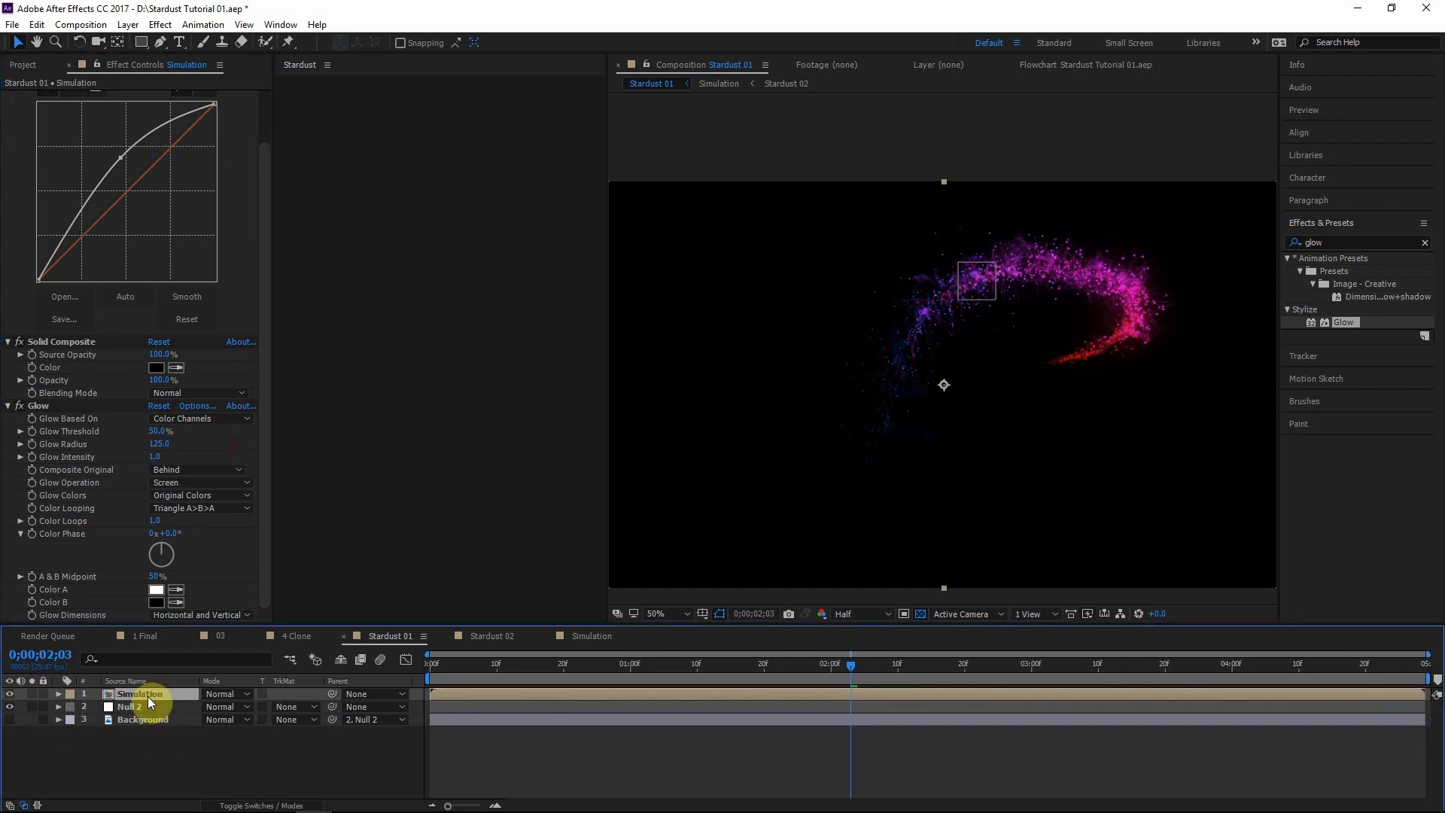
key(ctrl+d)
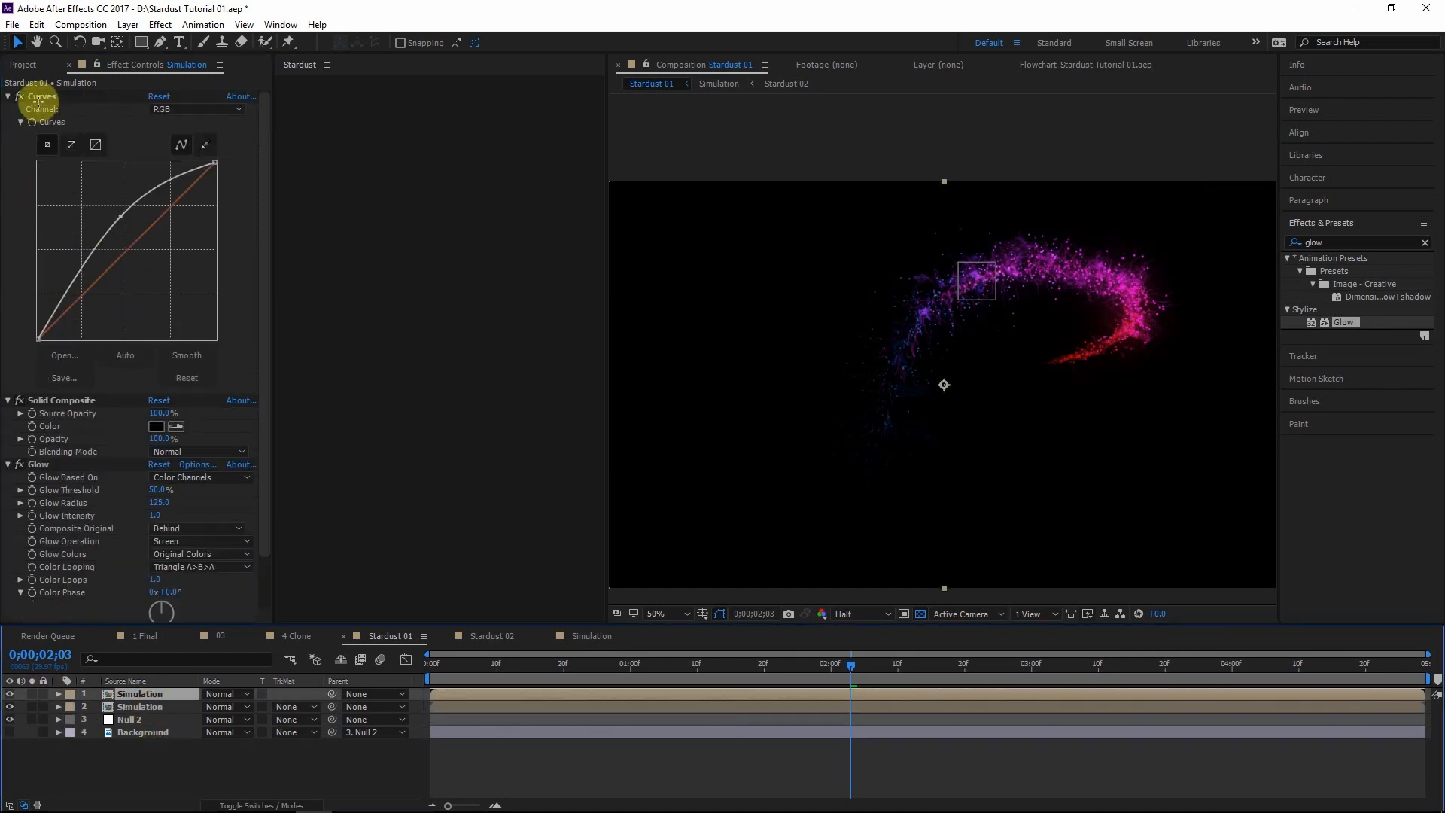
click(47, 96)
key(Delete)
click(47, 96)
key(Delete)
click(47, 96)
key(Delete)
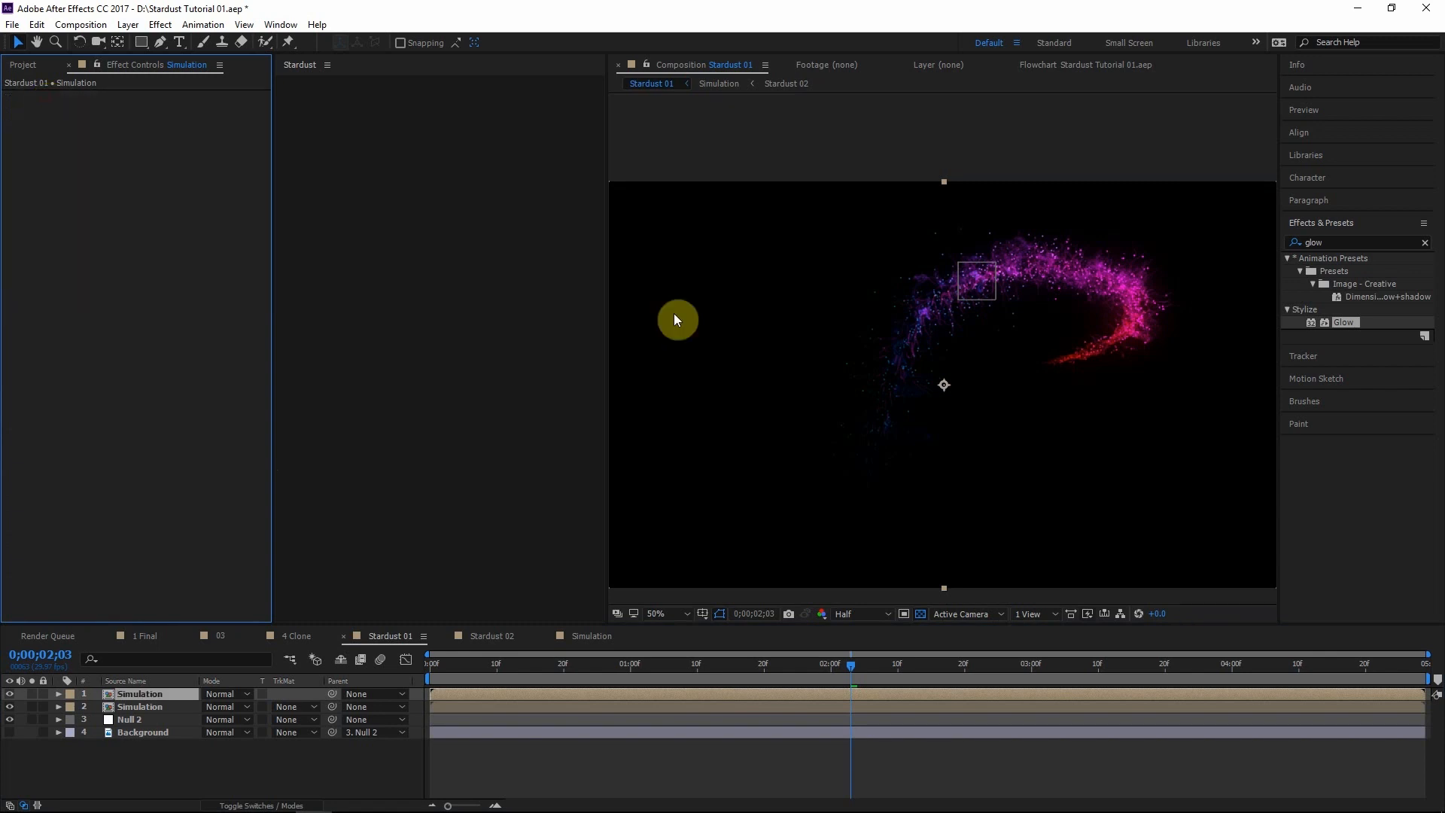
Apply Fast Blur (Legacy) to the topmost Simulation layer with Blurriness set to 100
click(1338, 242)
text(fast)
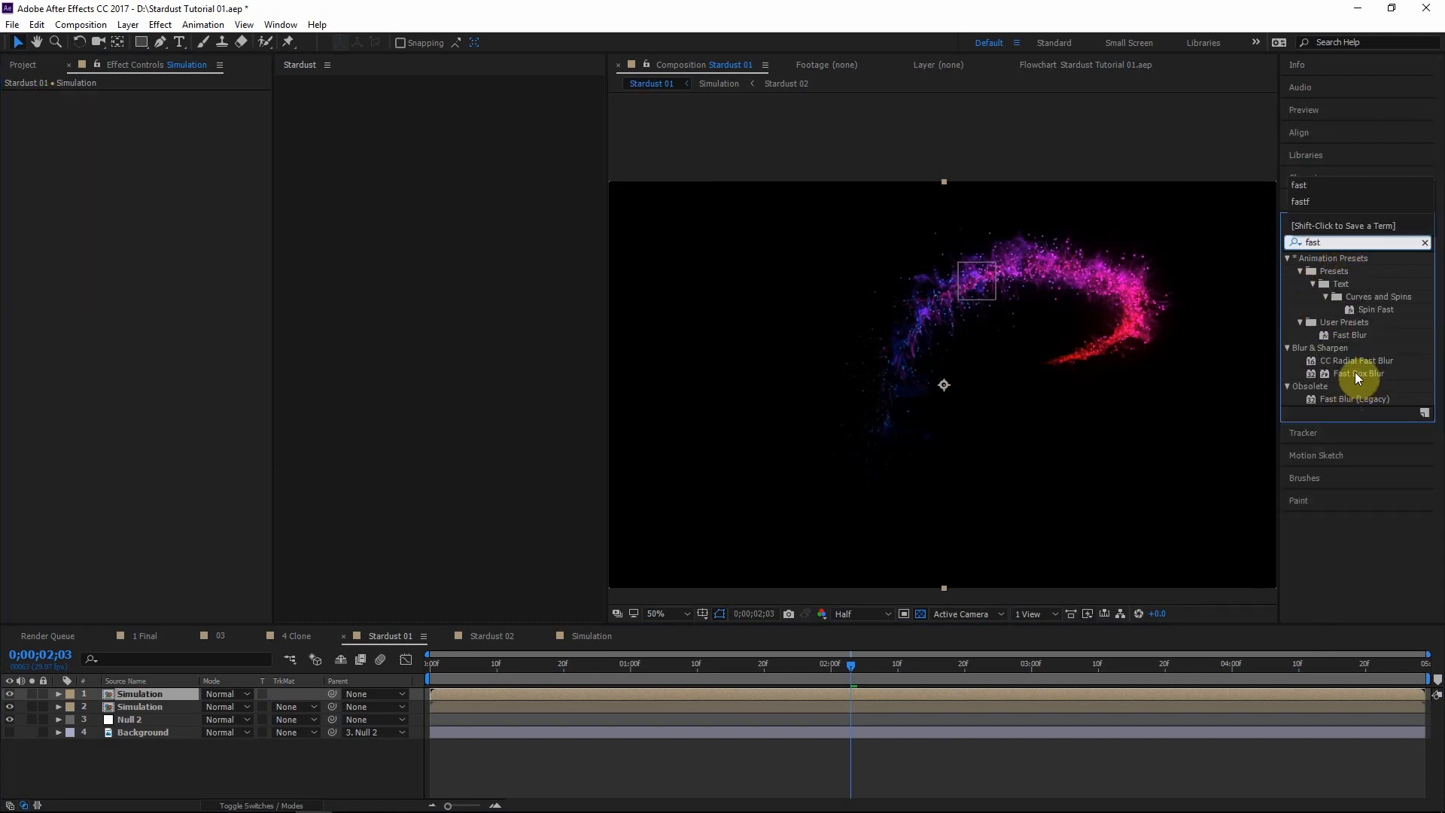
double_click(1359, 398)
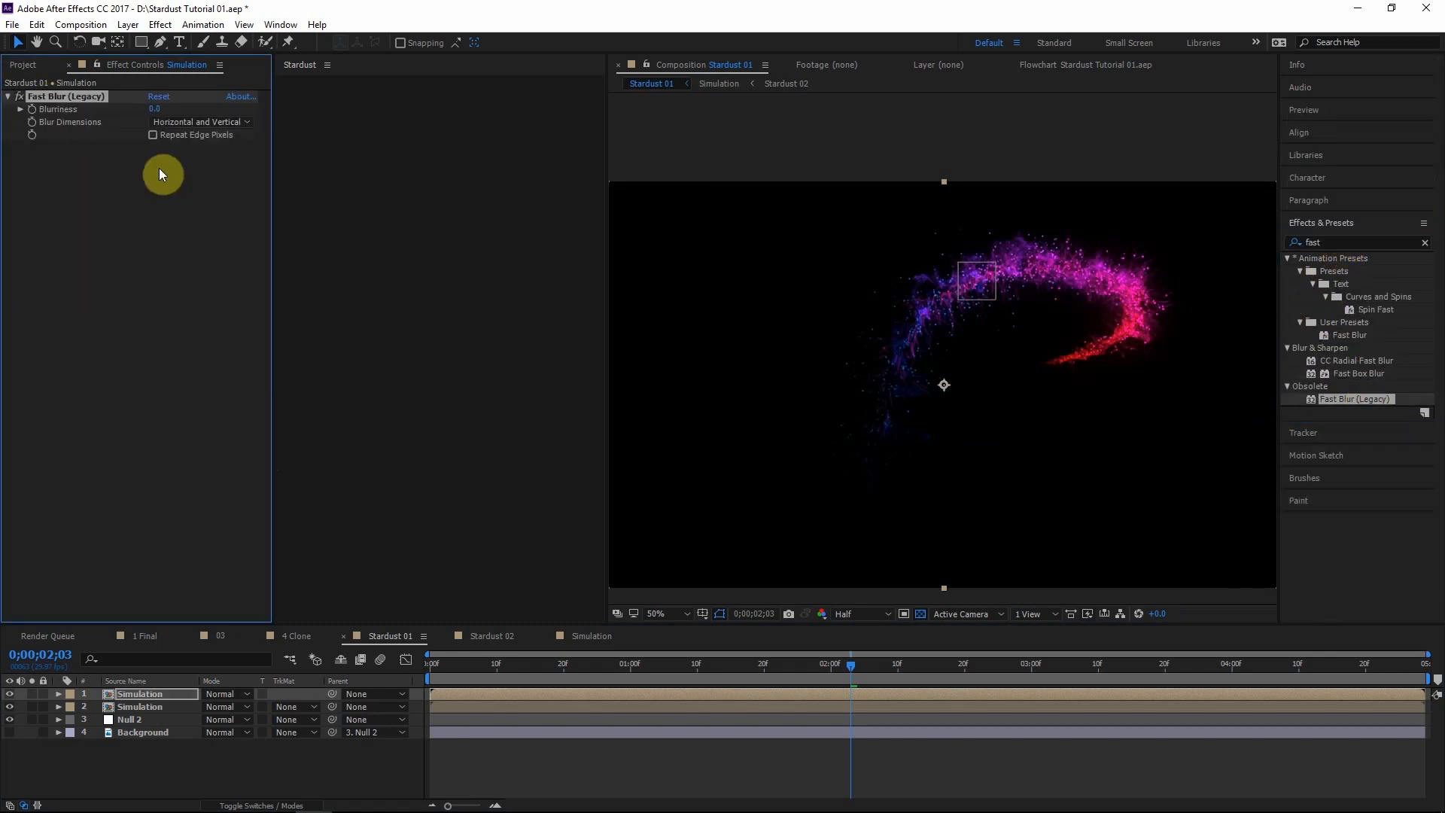
click(155, 113)
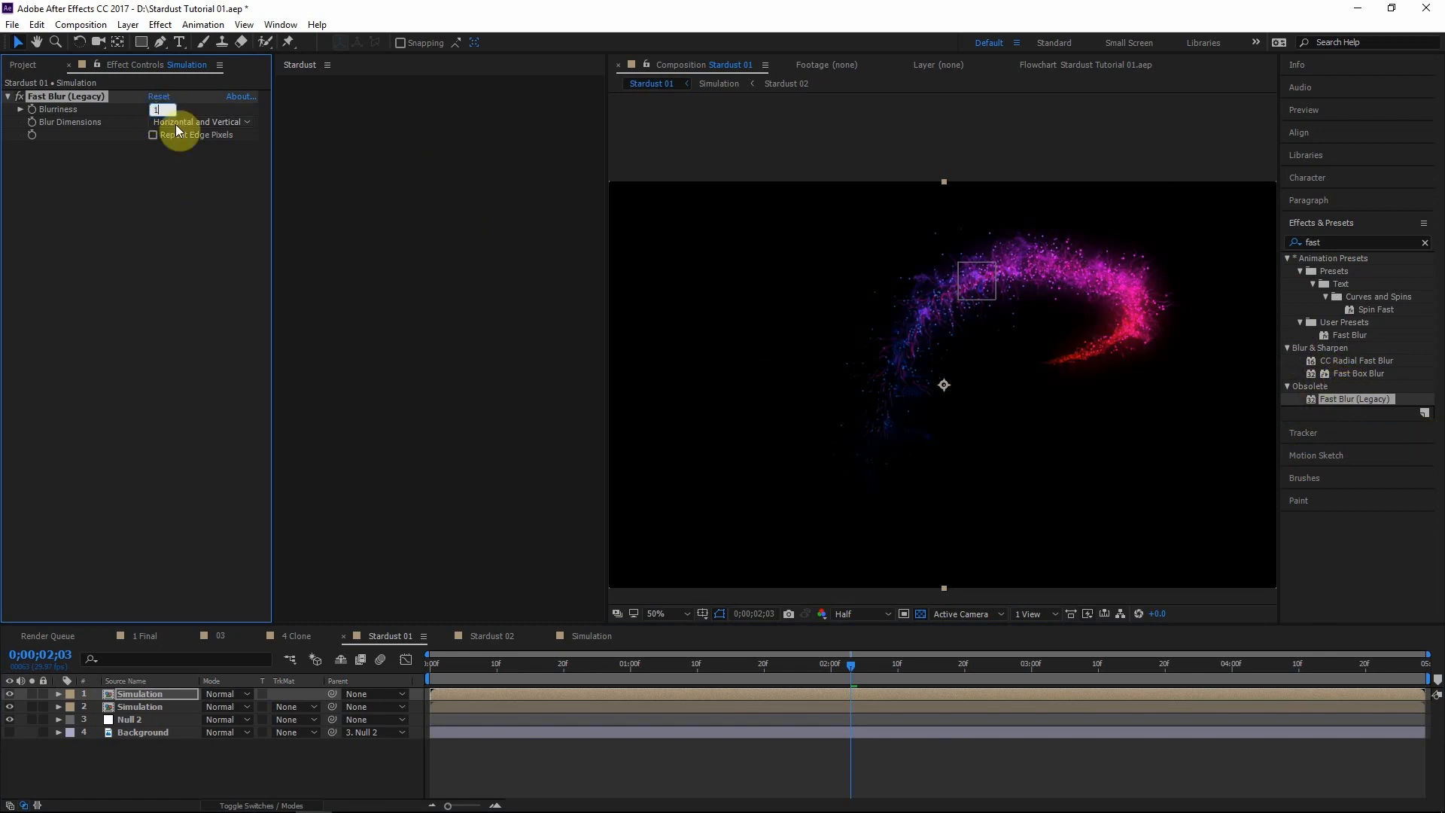
text(100)
click(152, 292)
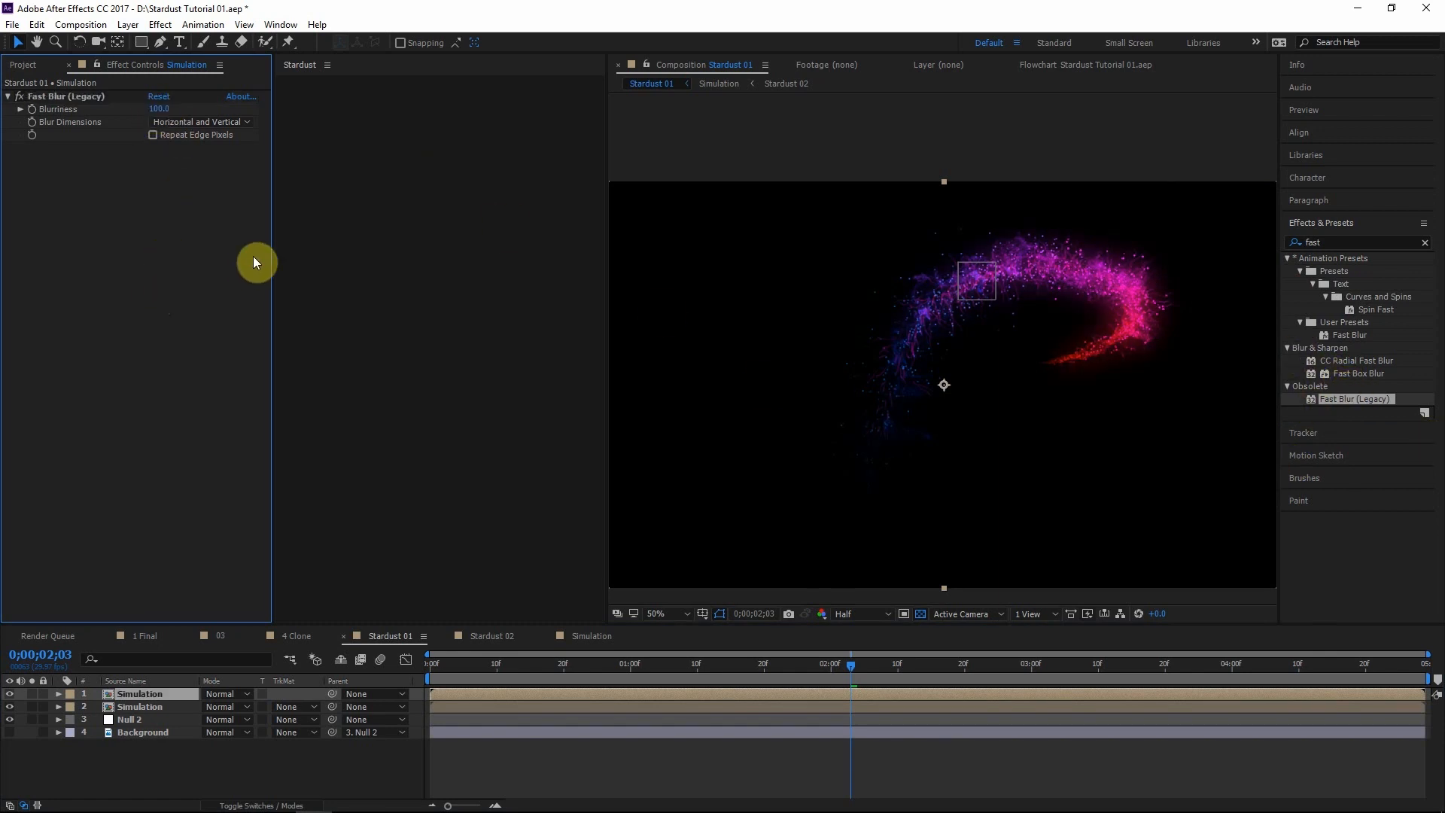
Duplicate the blurred Simulation layer and set the new topmost copy's Fast Blur Blurriness to 300
click(173, 694)
key(ctrl+d)
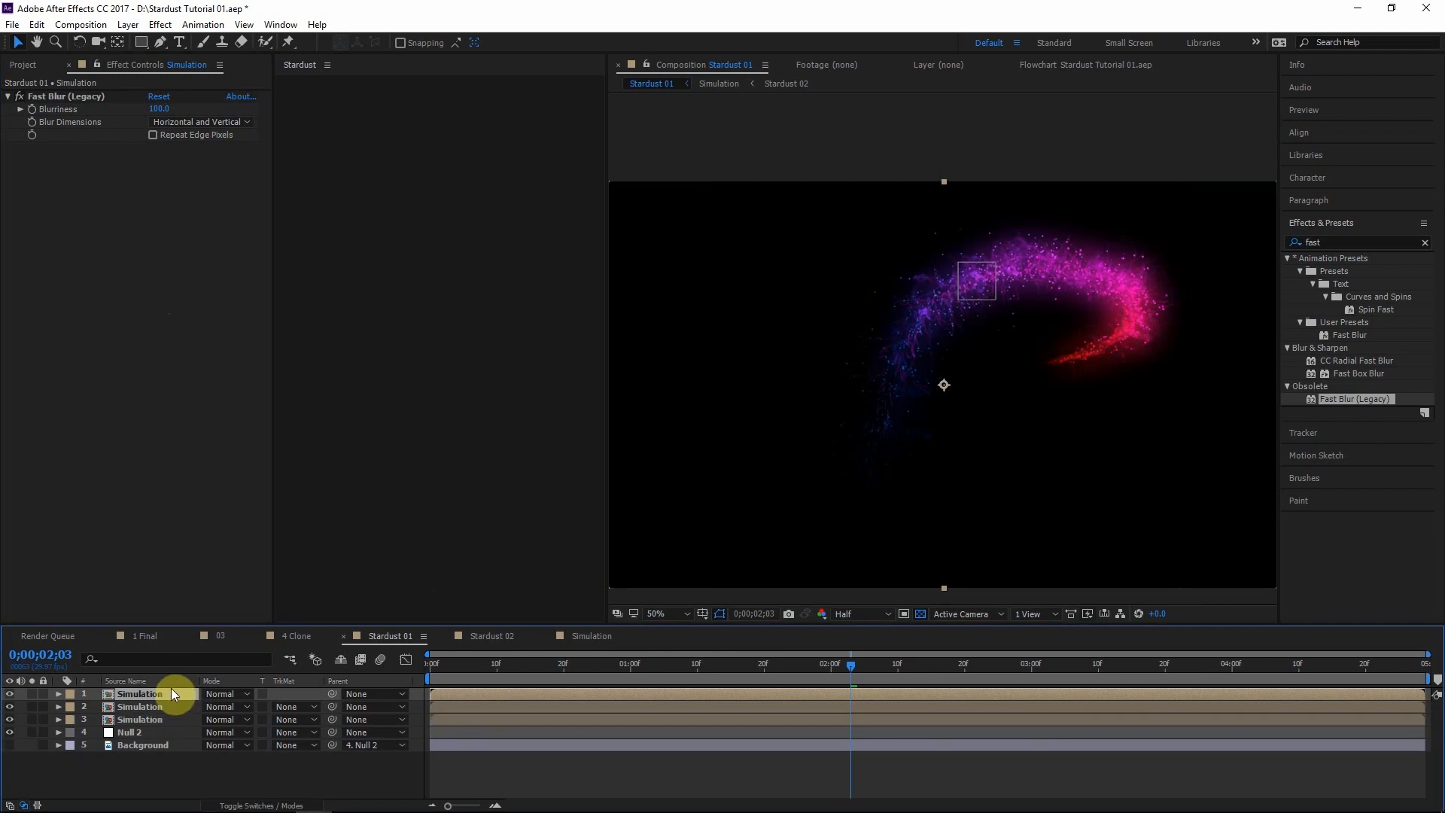
click(161, 109)
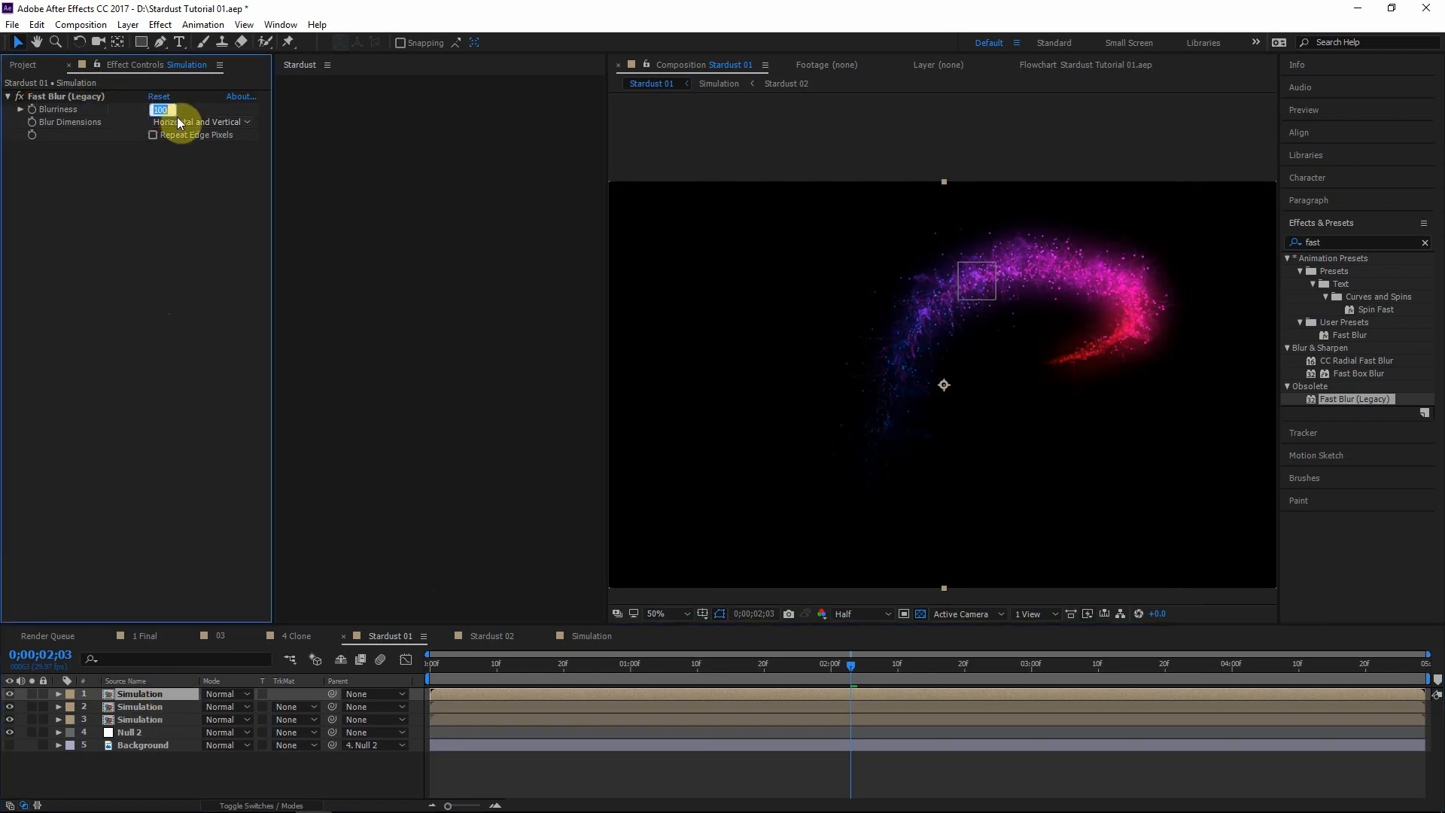
text(300)
key(Return)
click(92, 98)
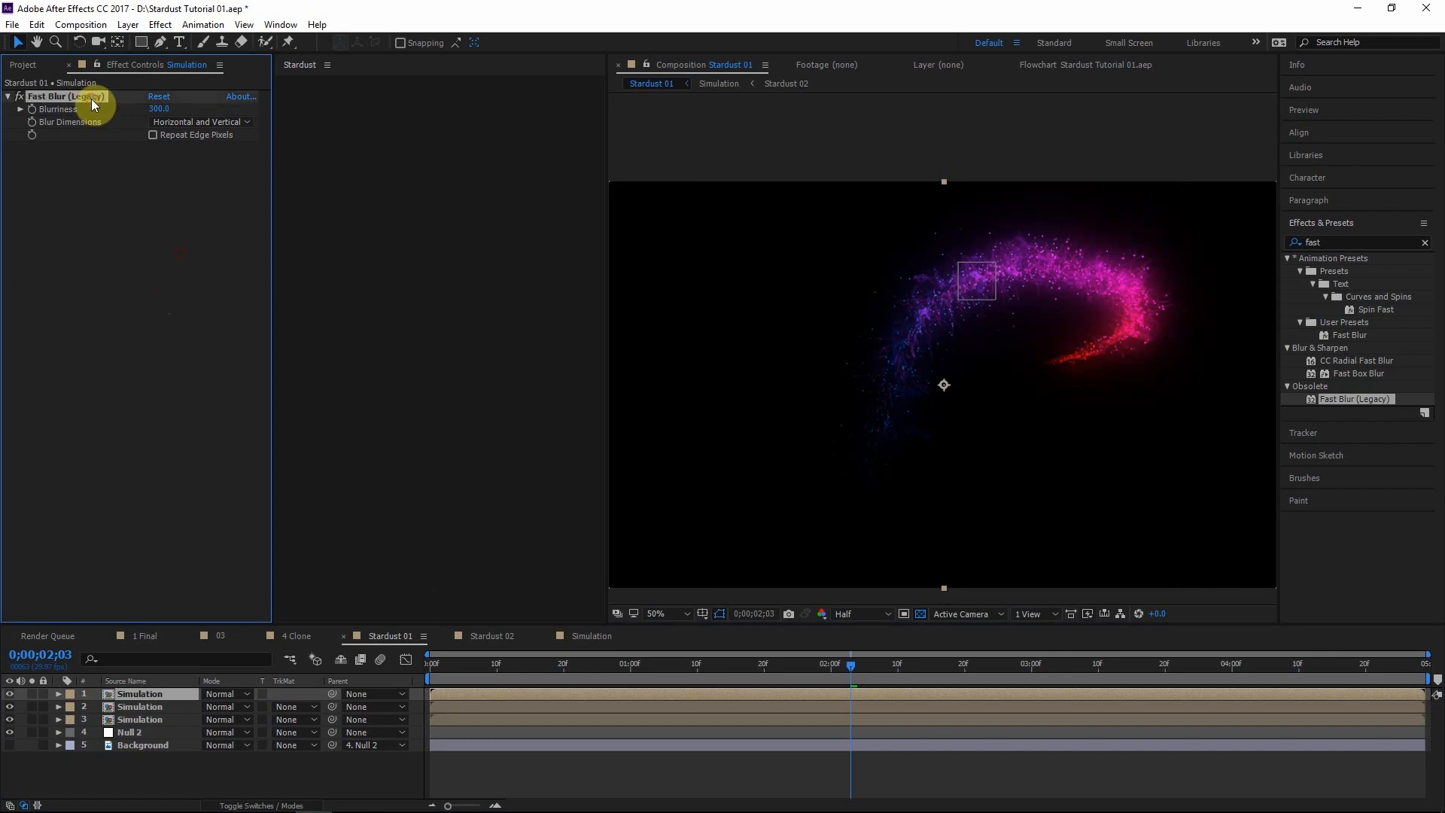
Duplicate Fast Blur (Legacy) on the topmost Simulation layer and set the copy to Vertical blur with Blurriness 600
key(ctrl+d)
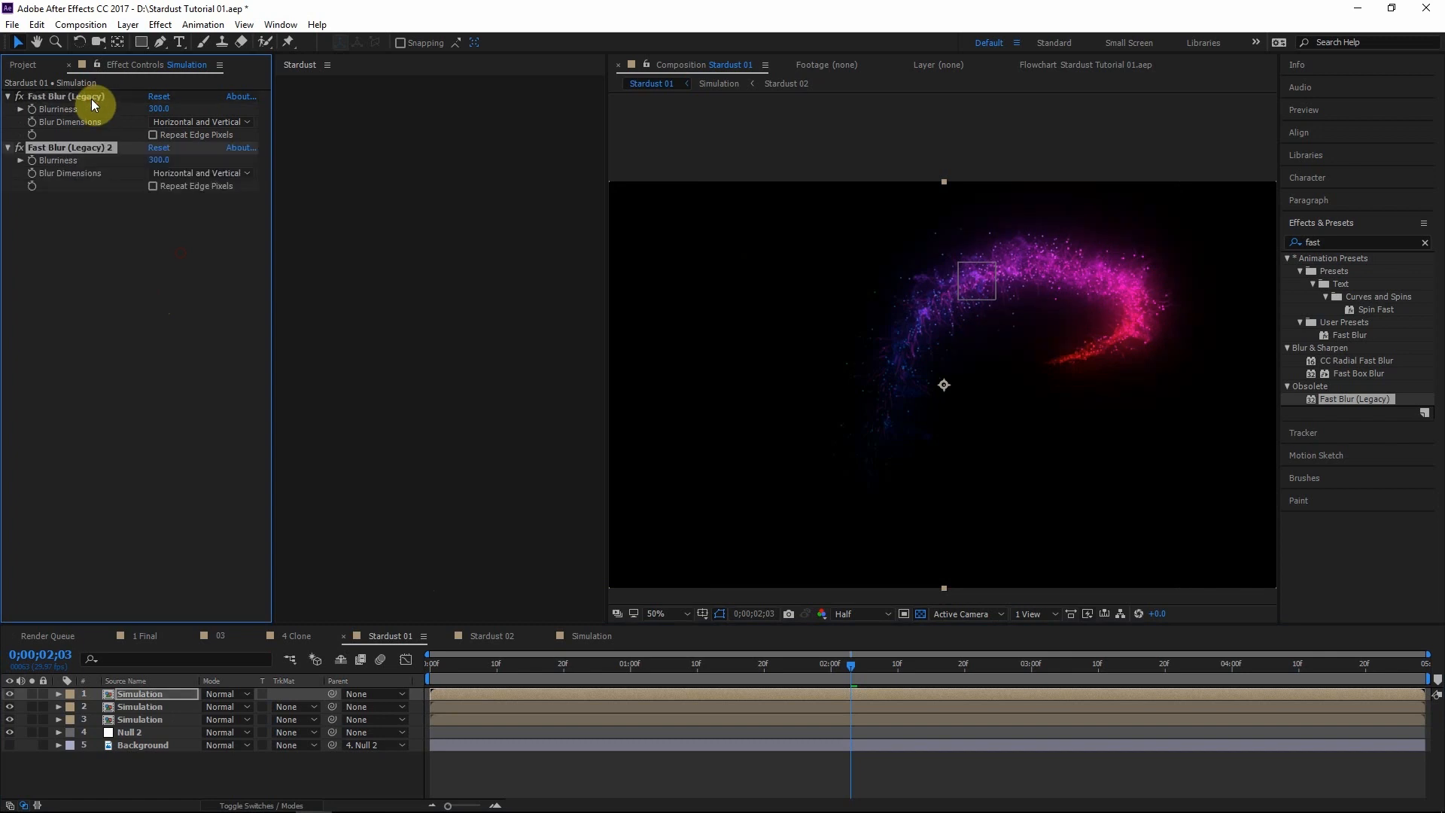
click(175, 173)
click(198, 222)
click(155, 161)
text(600)
click(166, 286)
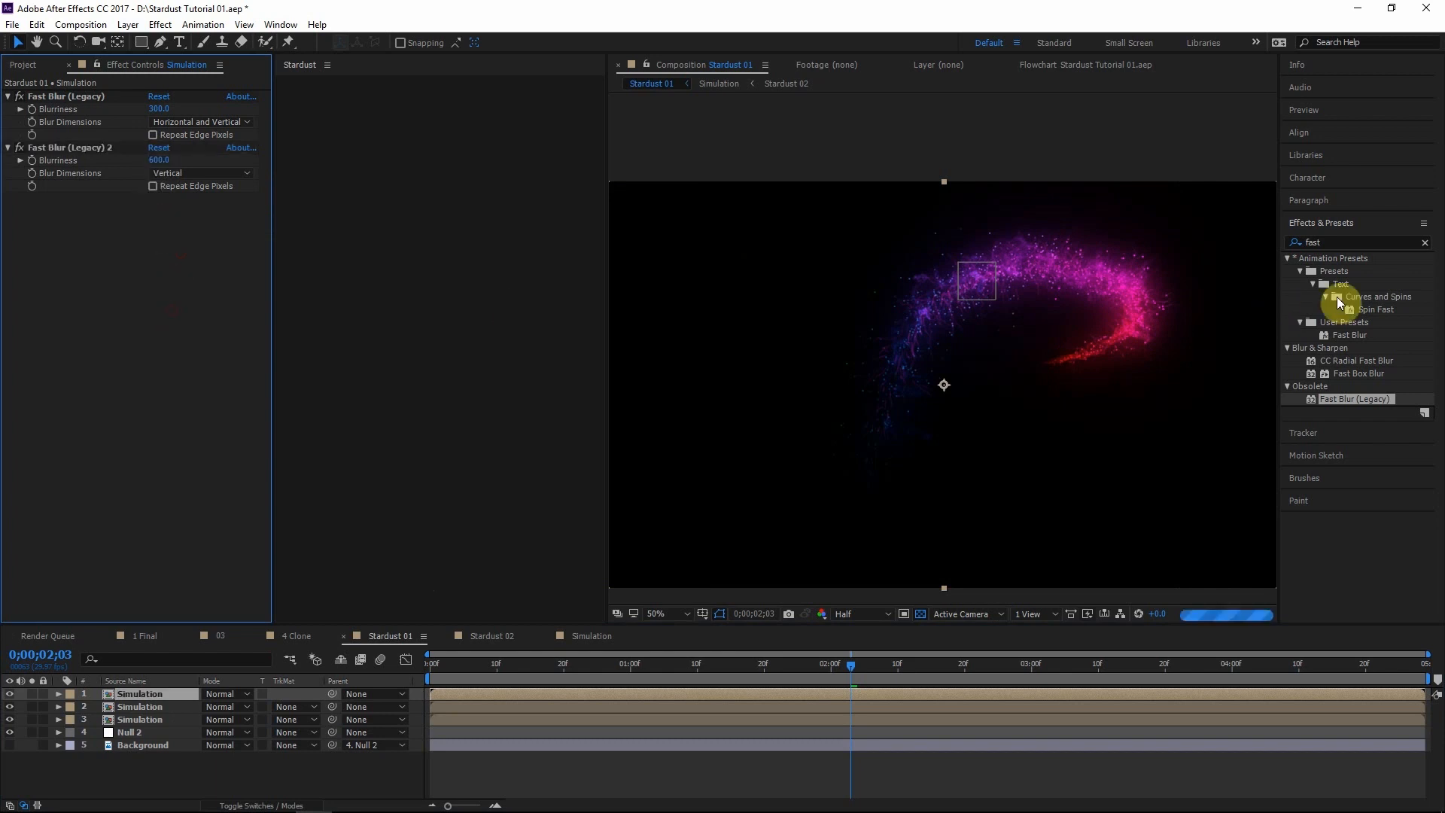
Apply Levels to the topmost Simulation layer, switch its channel to Alpha and lower Alpha Input White to about 9252
click(1344, 242)
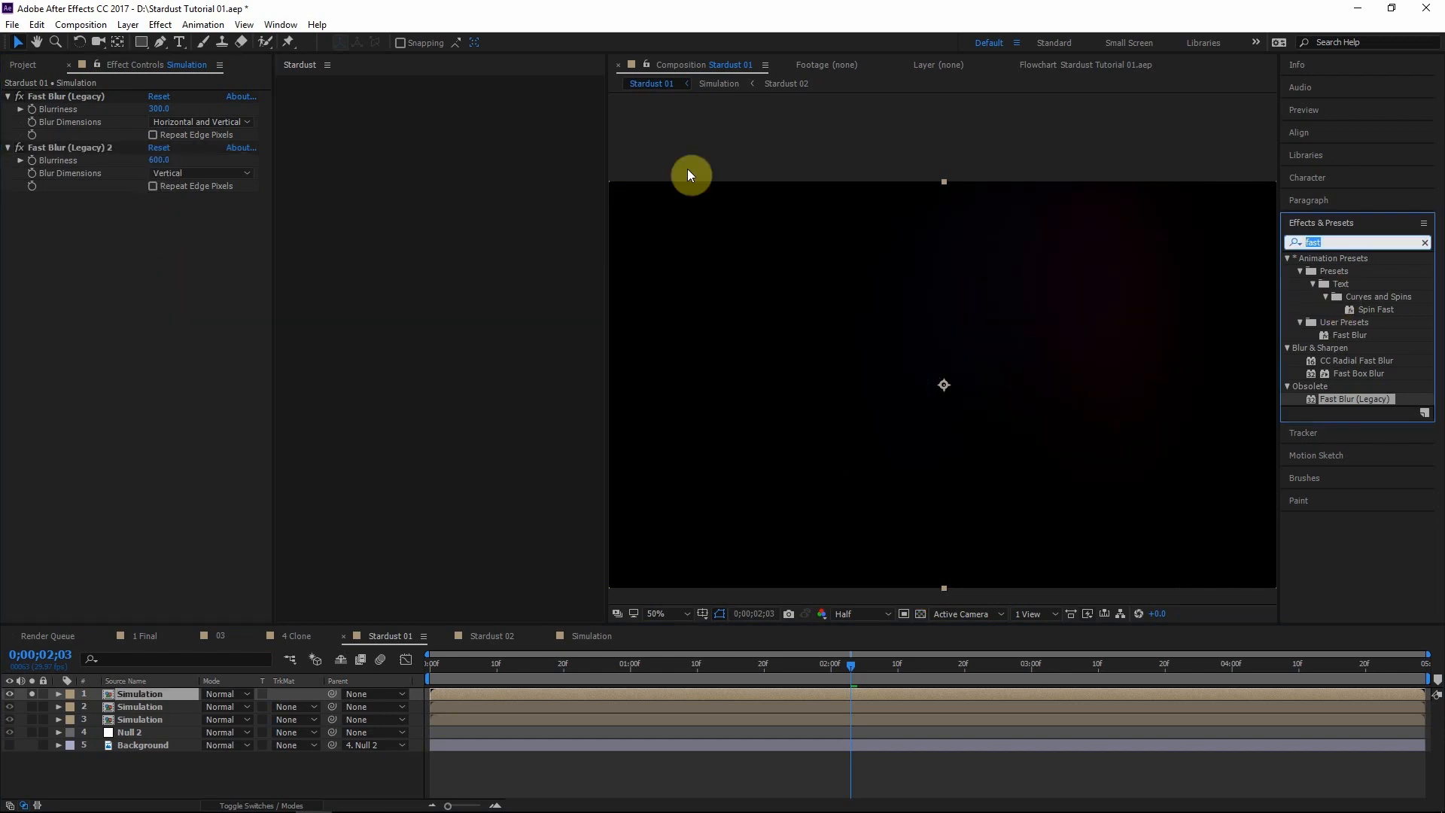
text(levels)
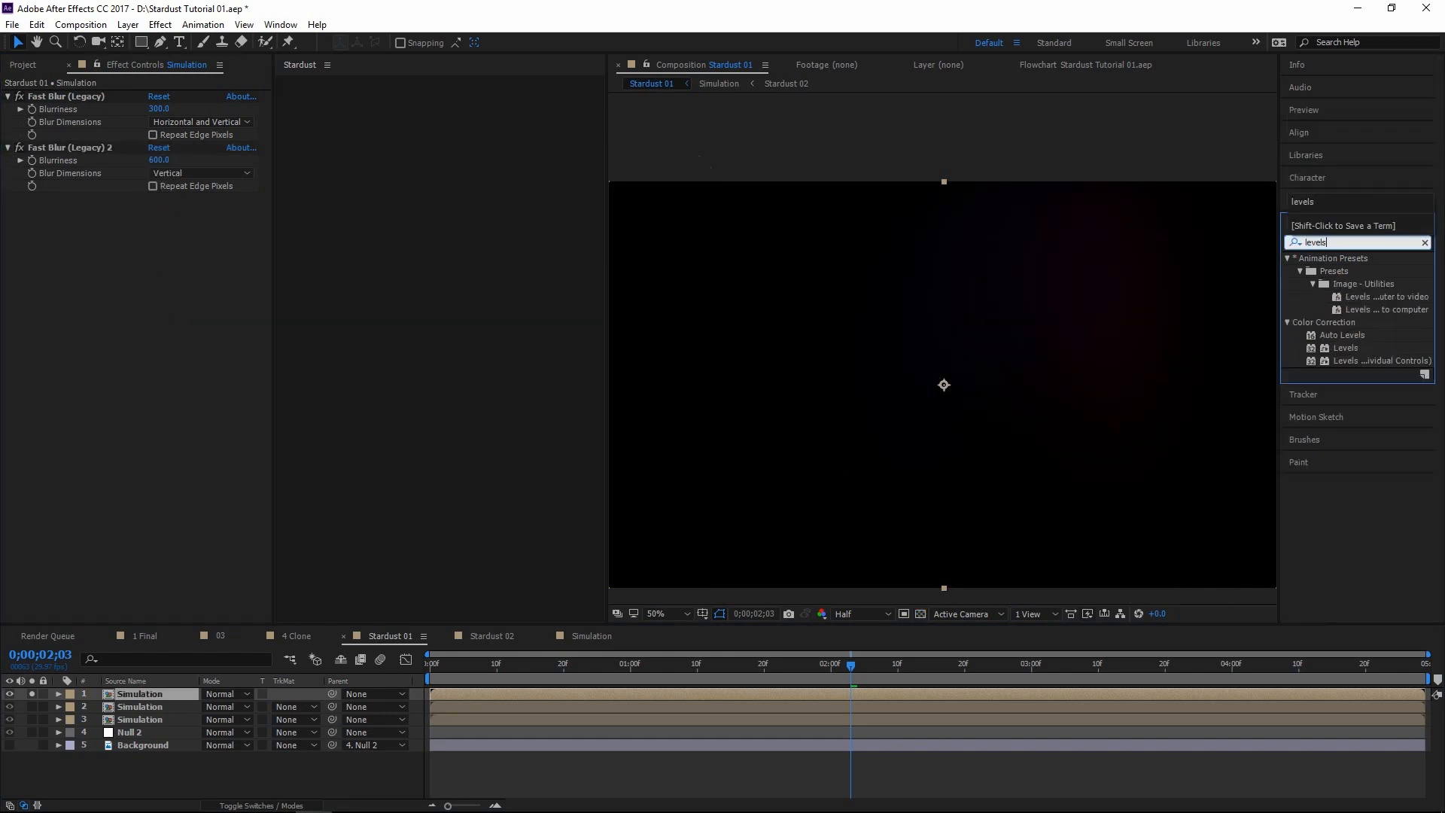
double_click(1344, 349)
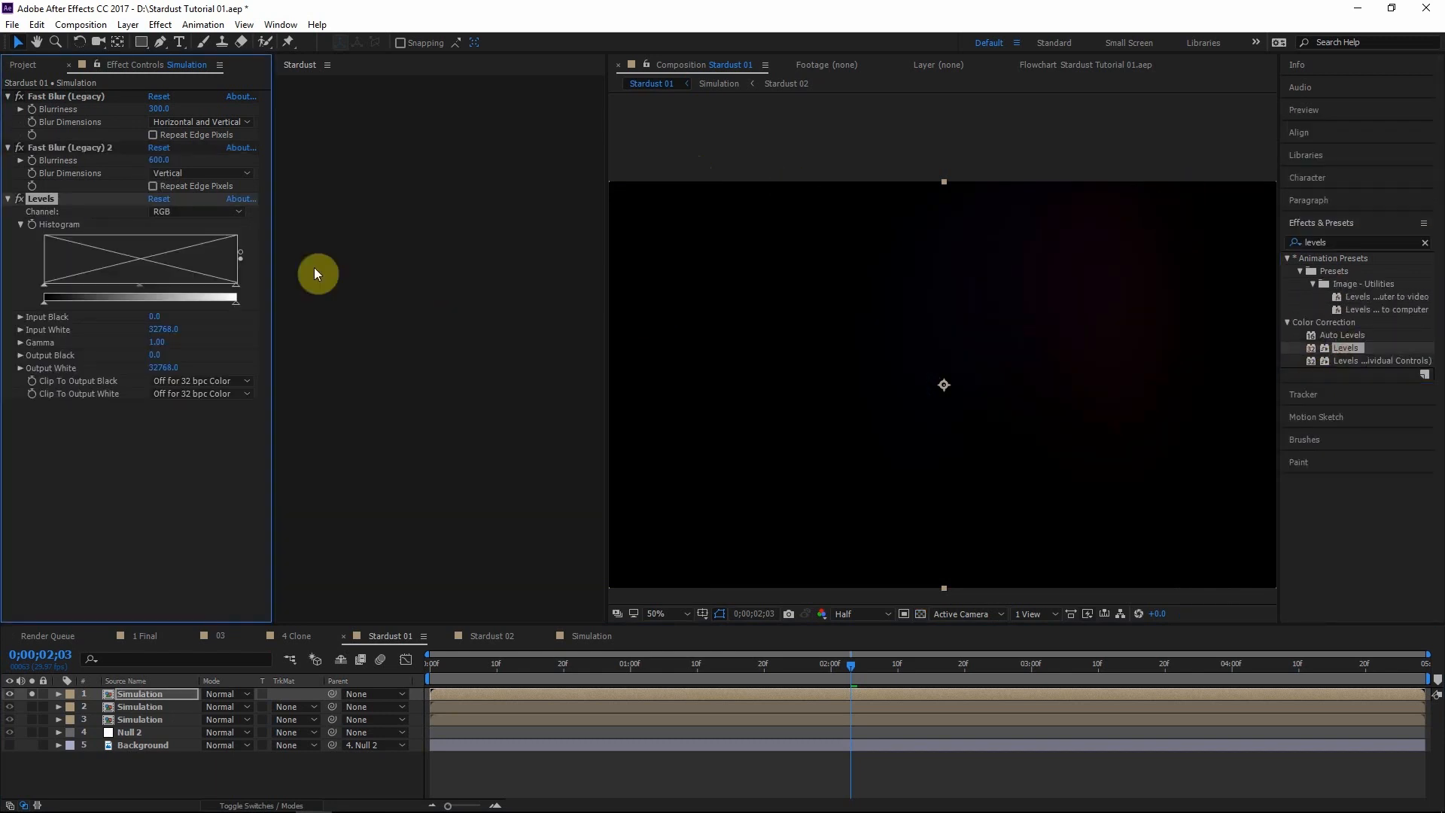
click(180, 210)
click(184, 294)
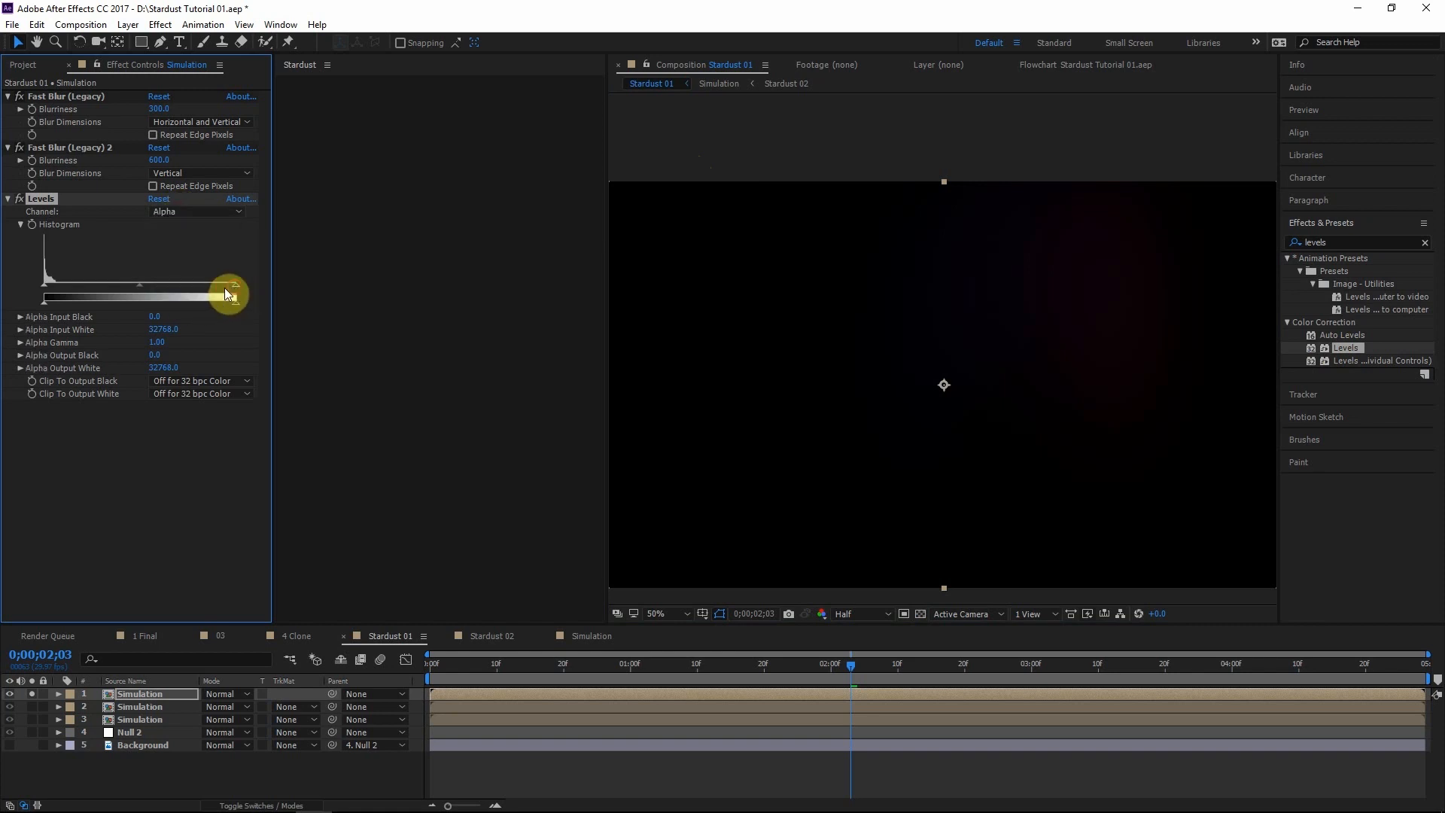
drag(111, 292, 99, 292)
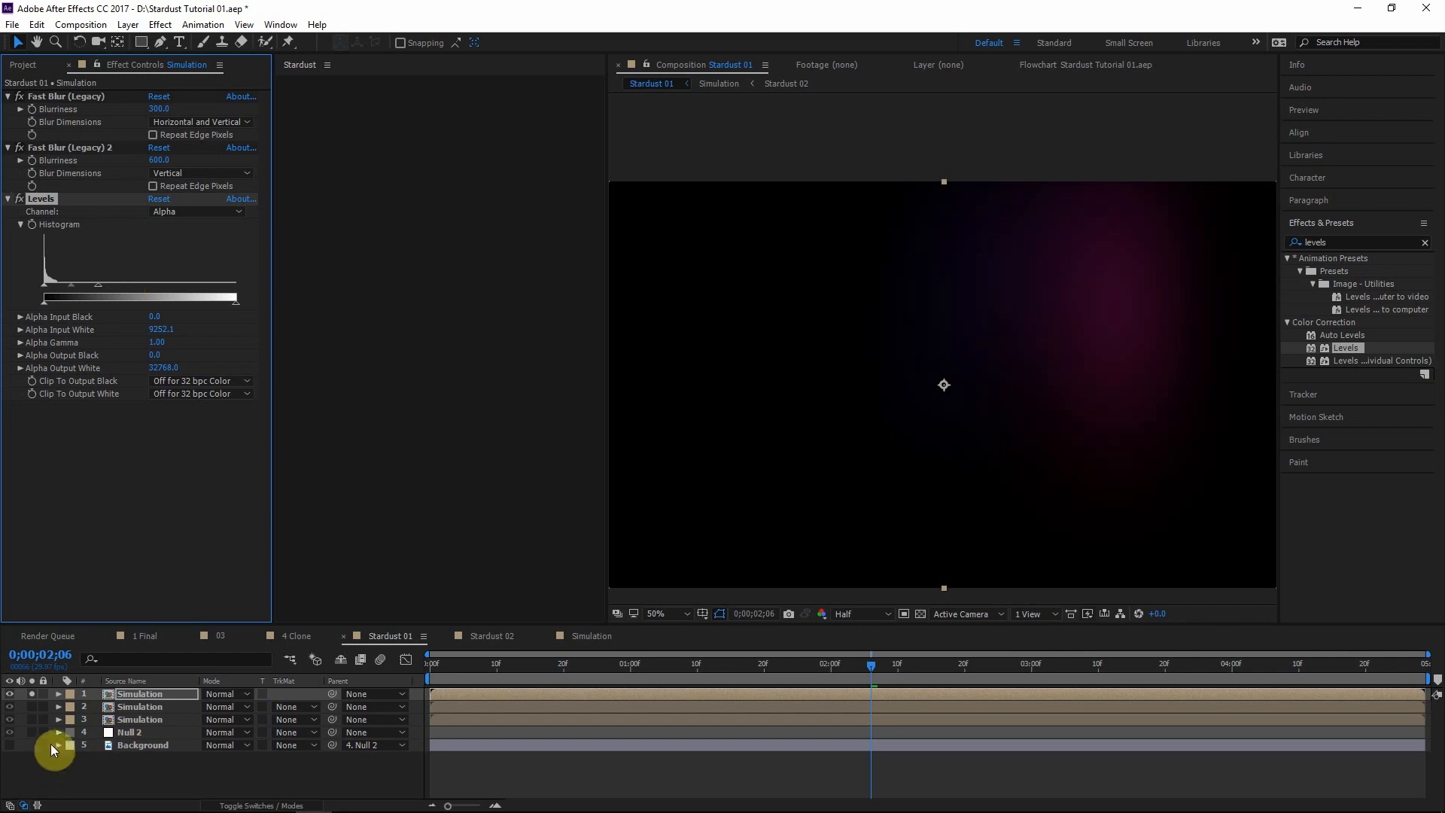
click(69, 776)
At 0;00;02;20, raise the midpoint of the Blue channel curve slightly in the Curves effect of the lowest Simulation layer
click(954, 661)
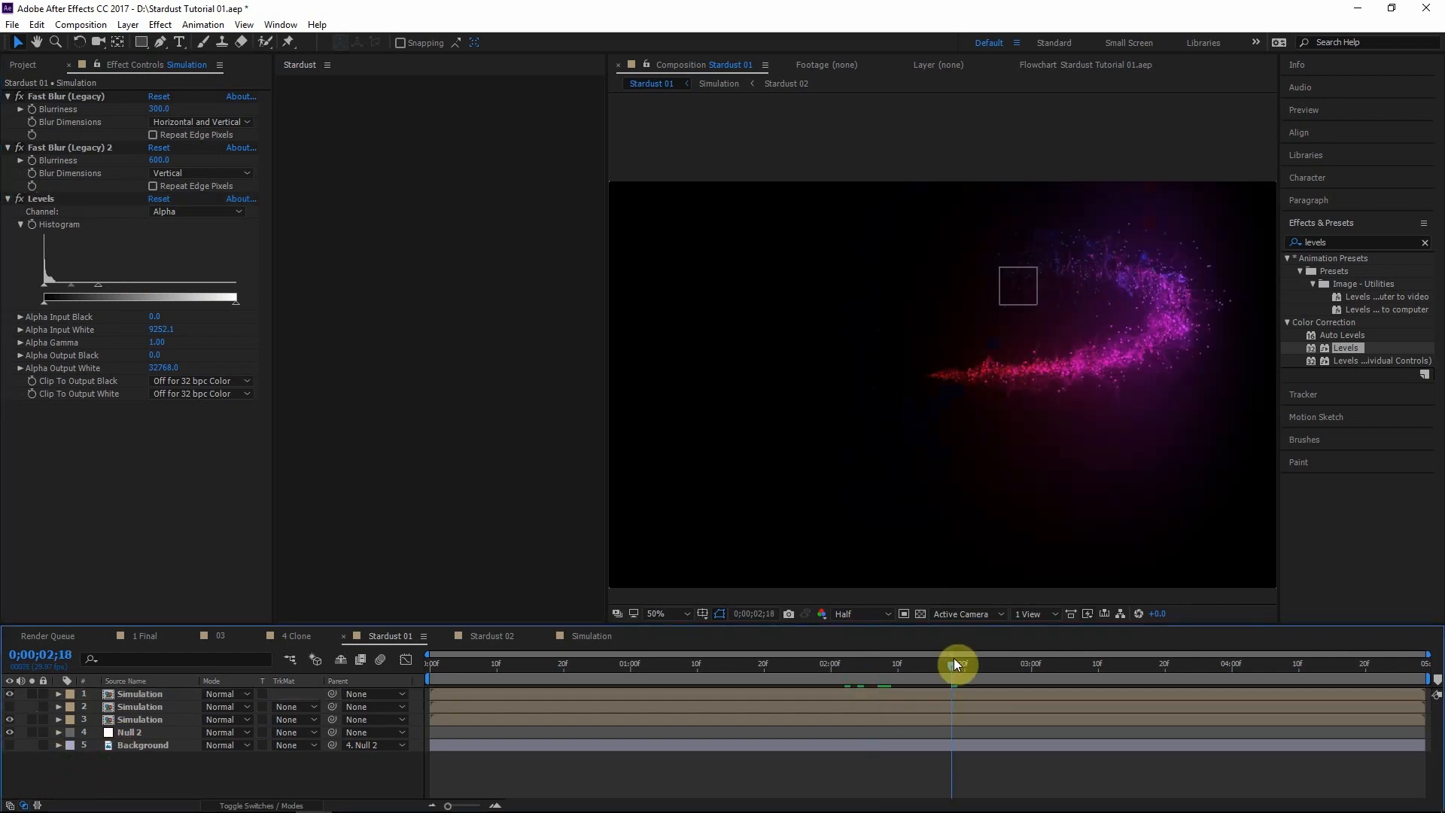
drag(954, 660, 964, 660)
click(135, 719)
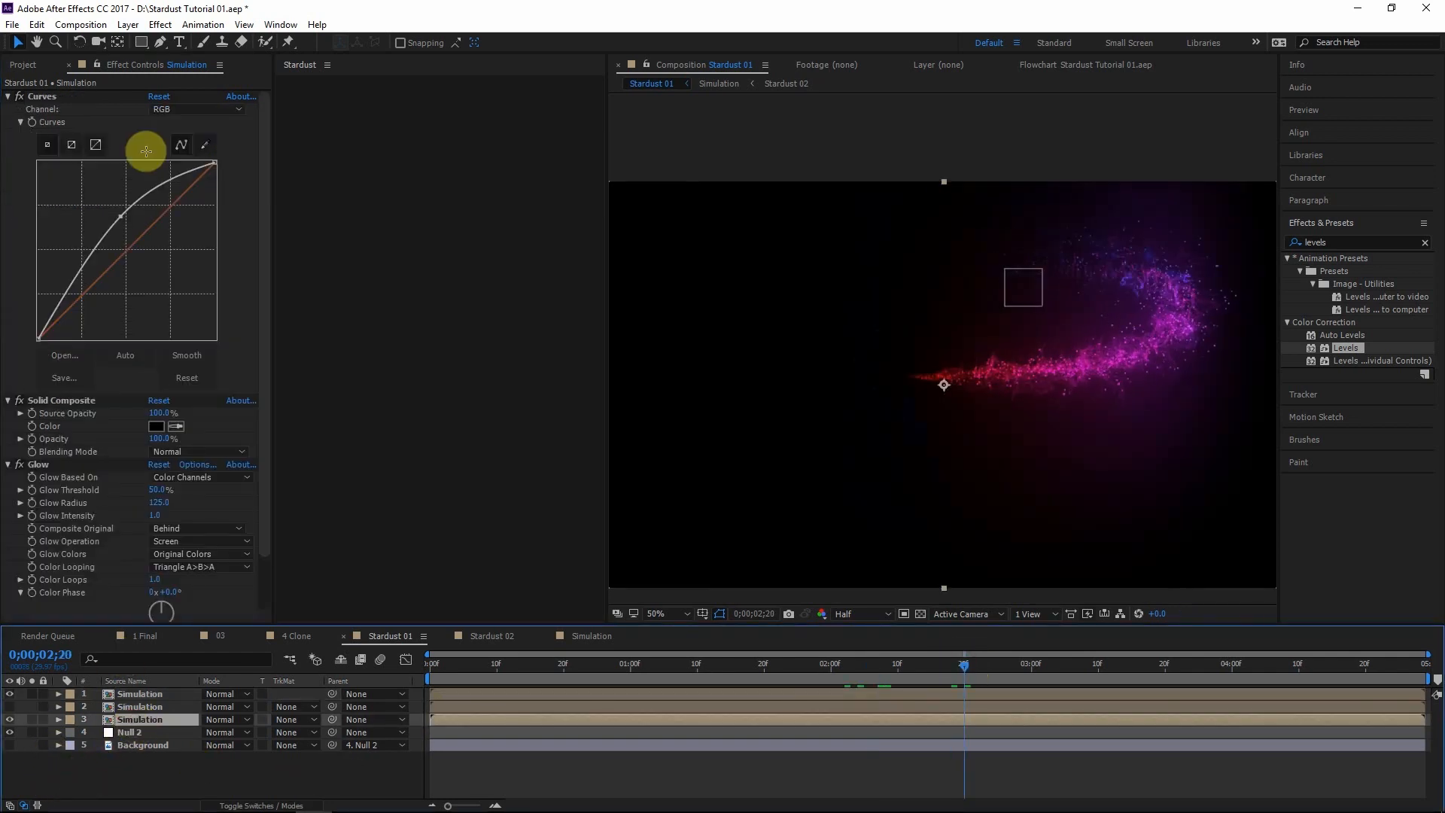
click(188, 111)
click(188, 175)
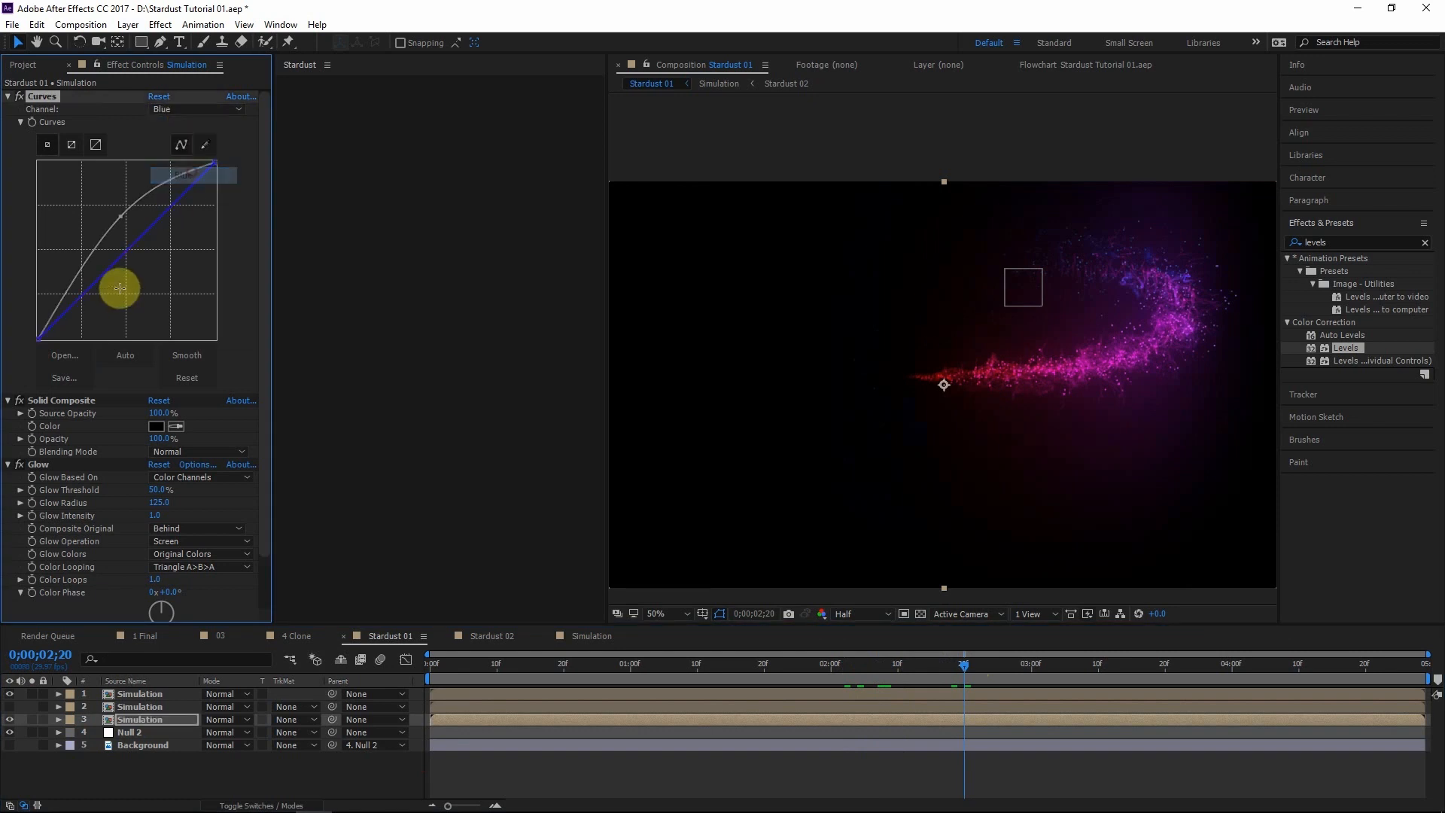
drag(121, 288, 126, 223)
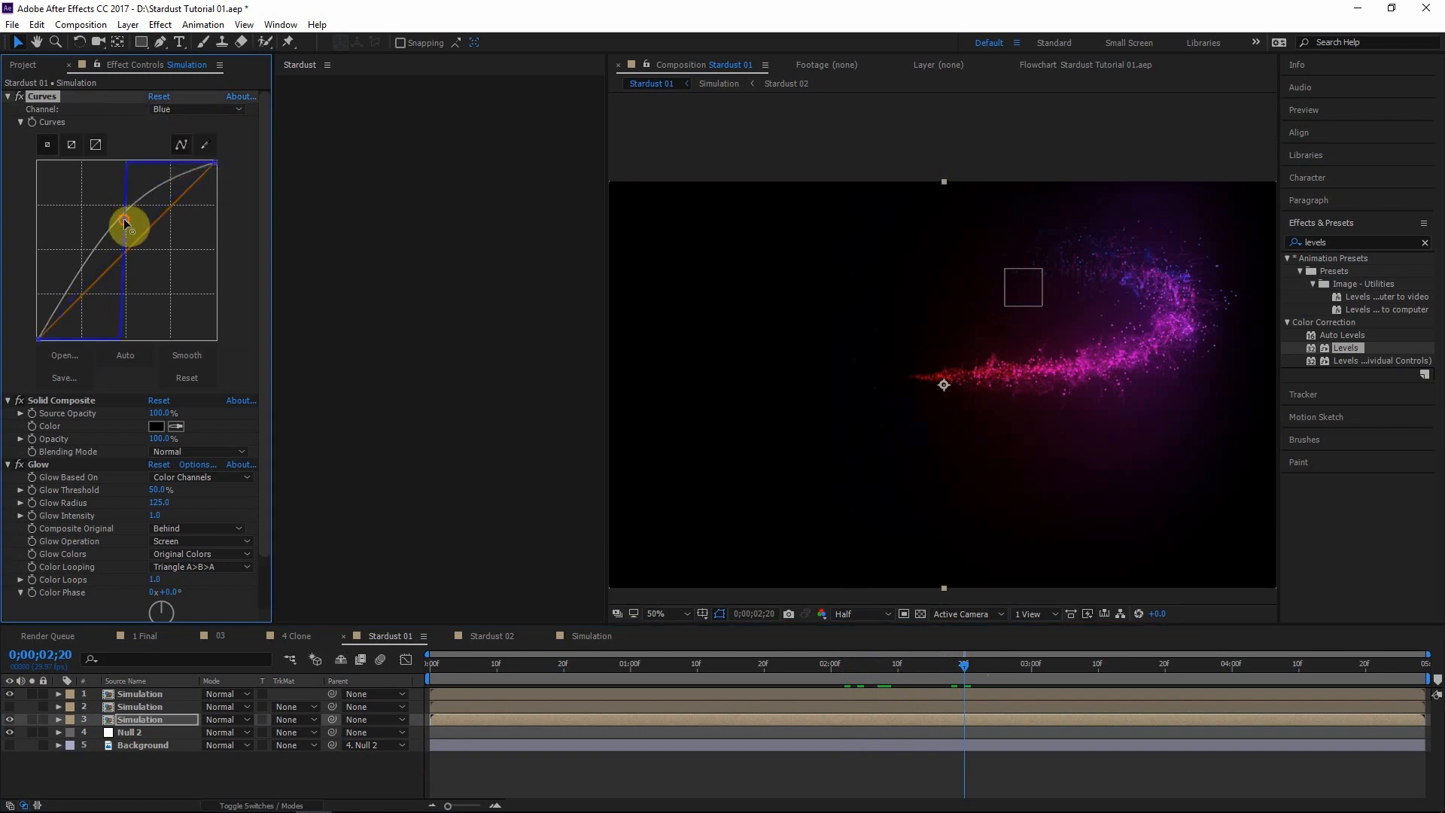
Preview the composited particle trail up to 0;00;03;09, checking it at smaller and larger magnification
click(1036, 667)
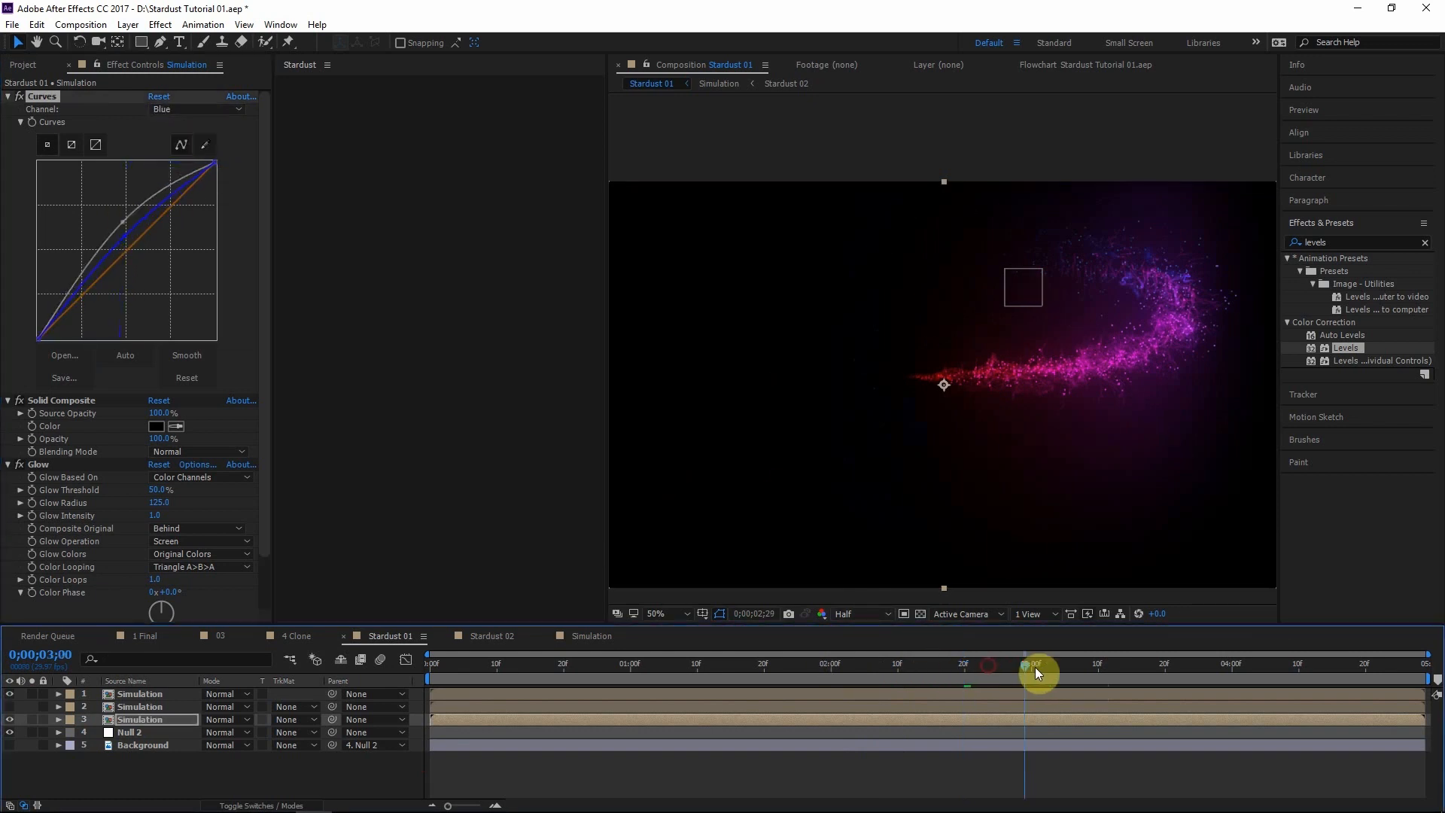
click(1069, 666)
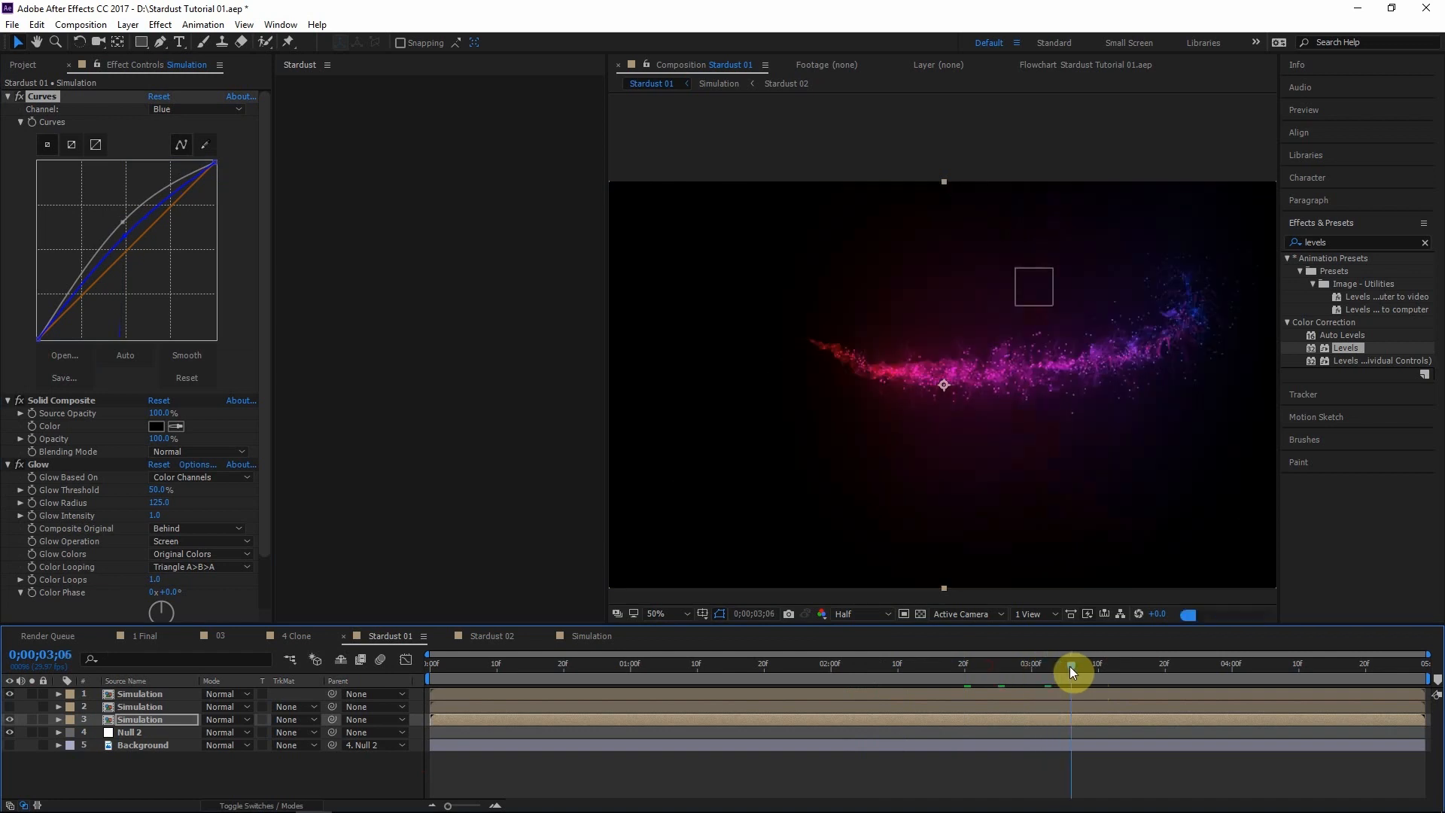
click(1090, 662)
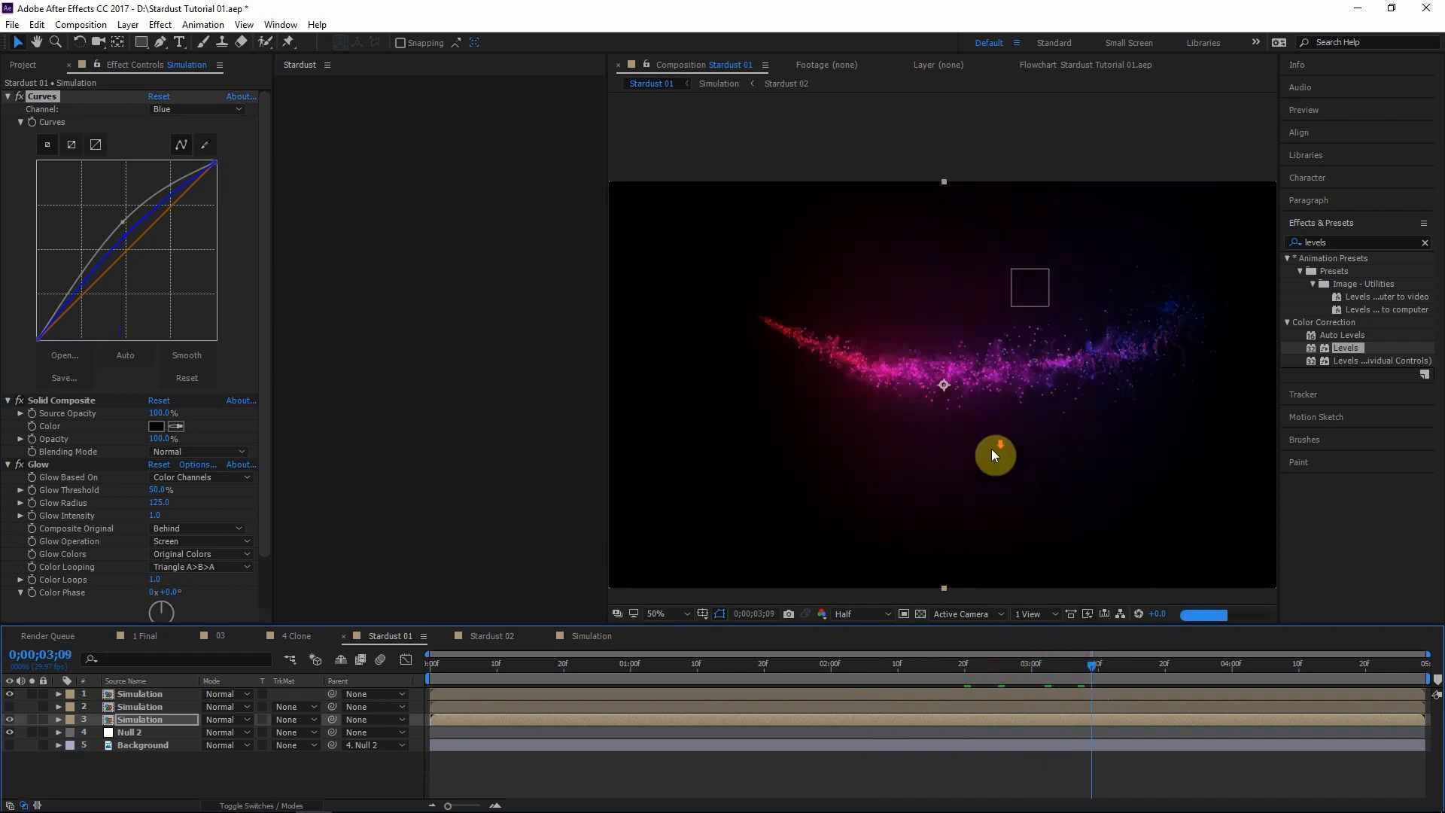
key(comma)
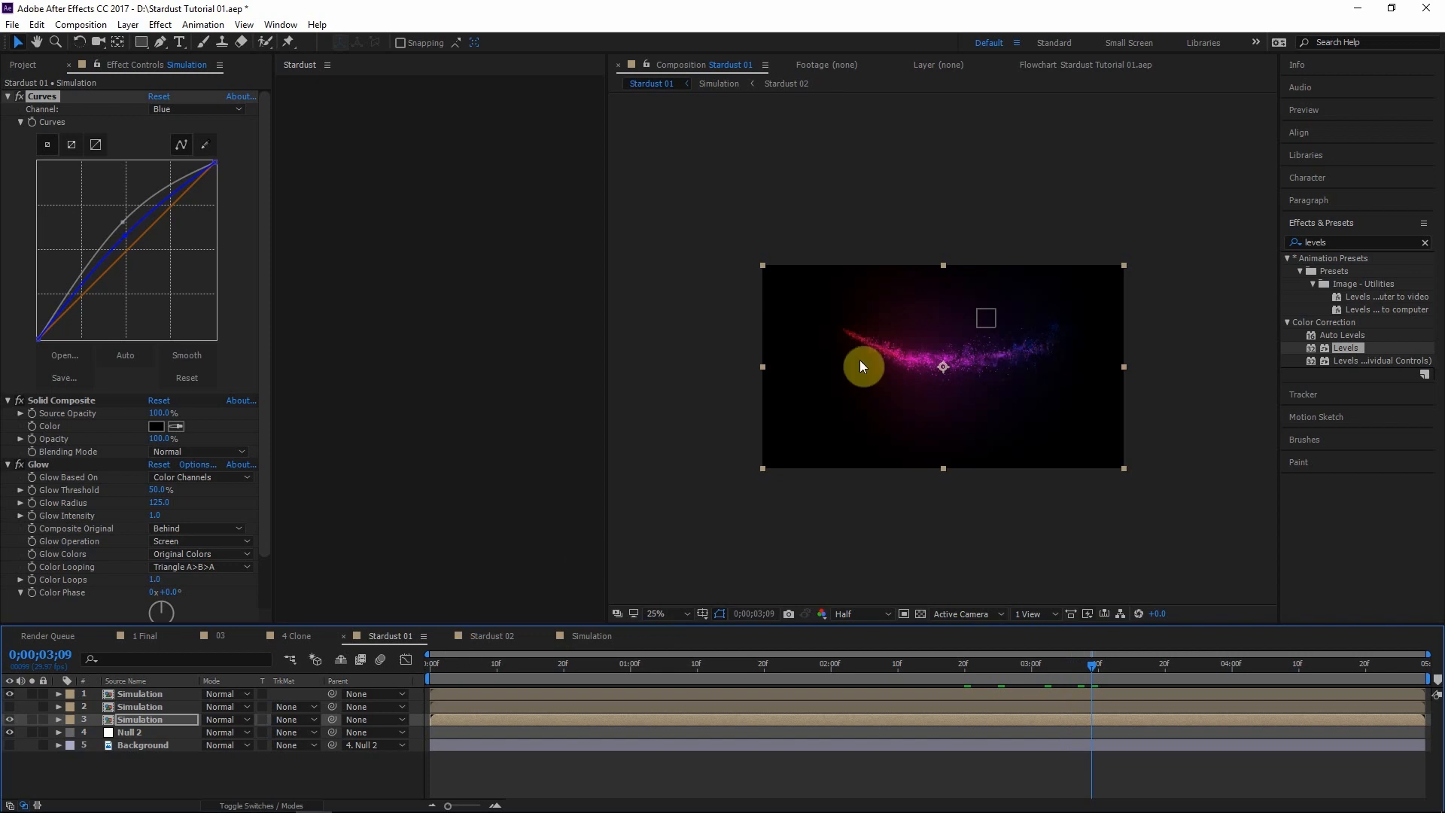
key(period)
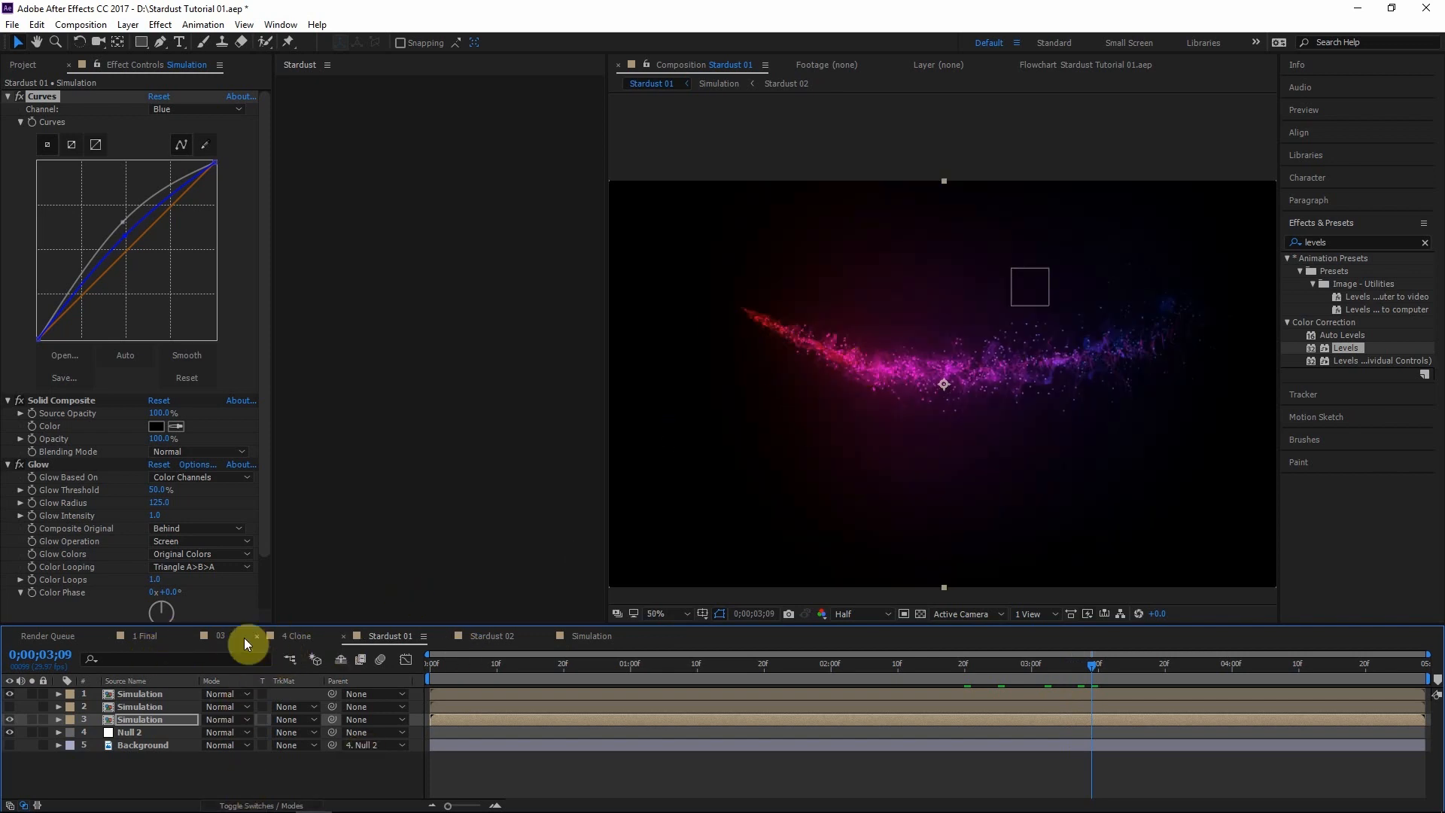
Select the 2 Plasma layer in the 1 Final composition and inspect the plasma ball against the trail head in Simulation
click(134, 631)
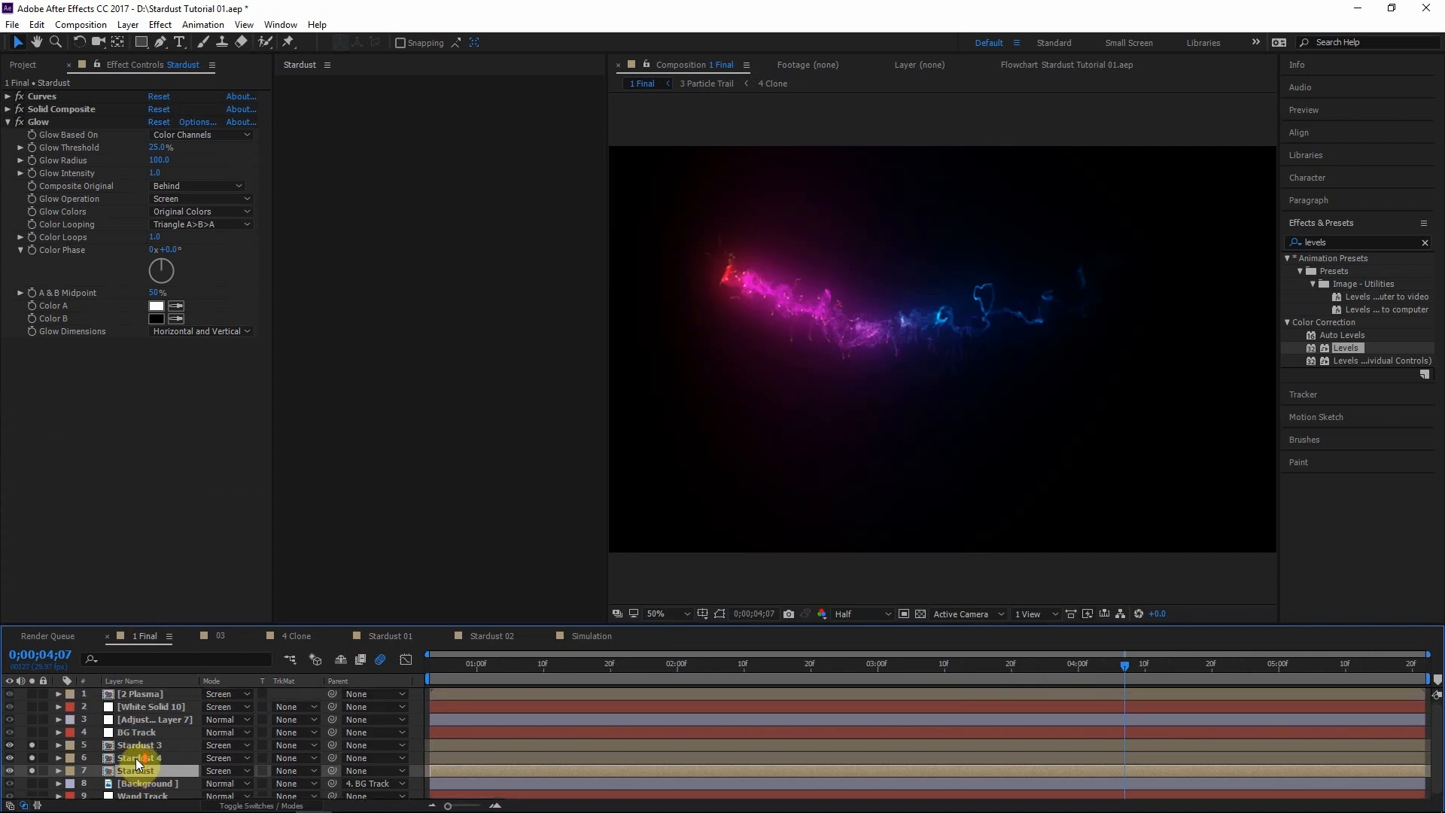
click(146, 693)
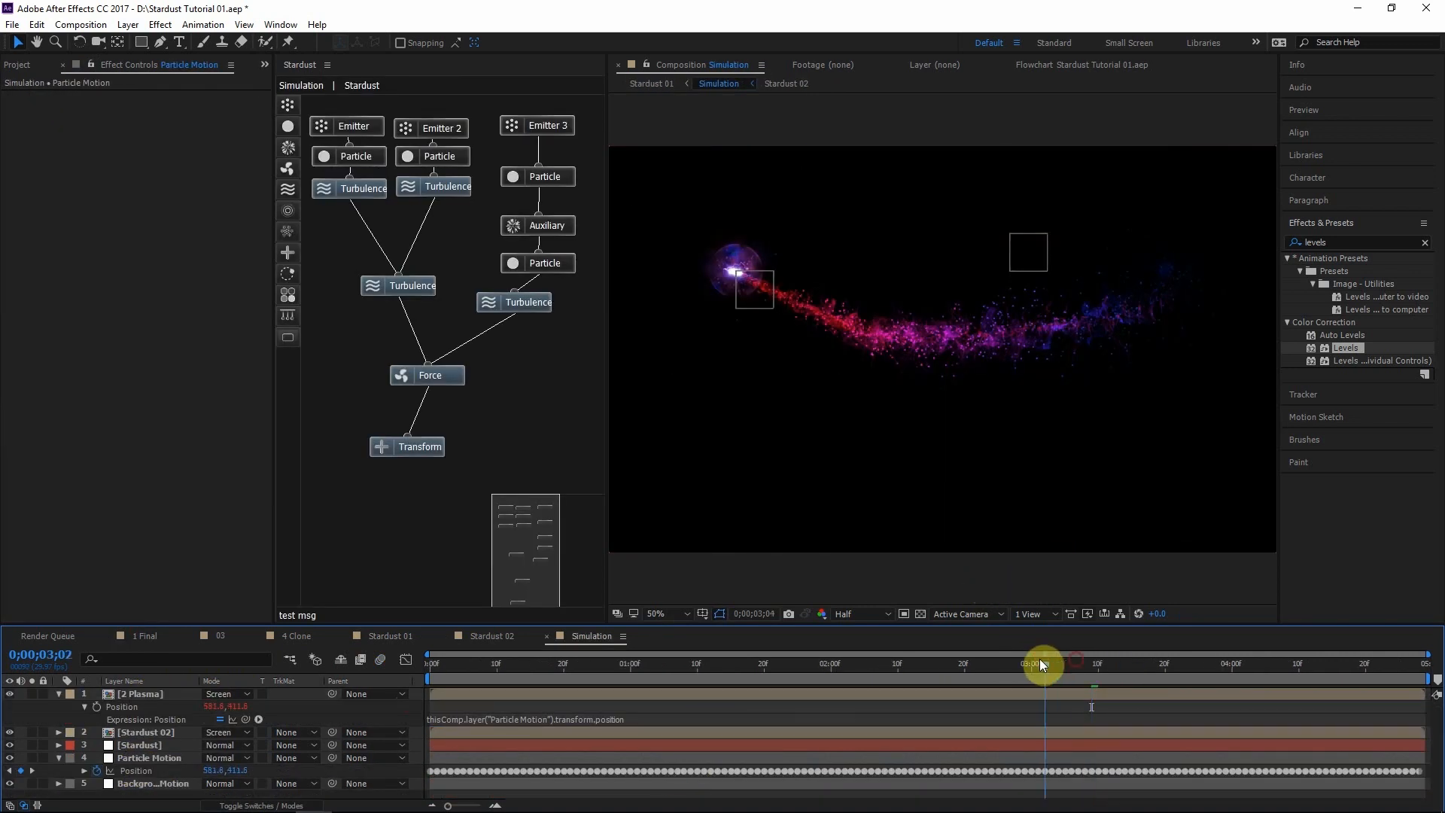
drag(1042, 665, 983, 661)
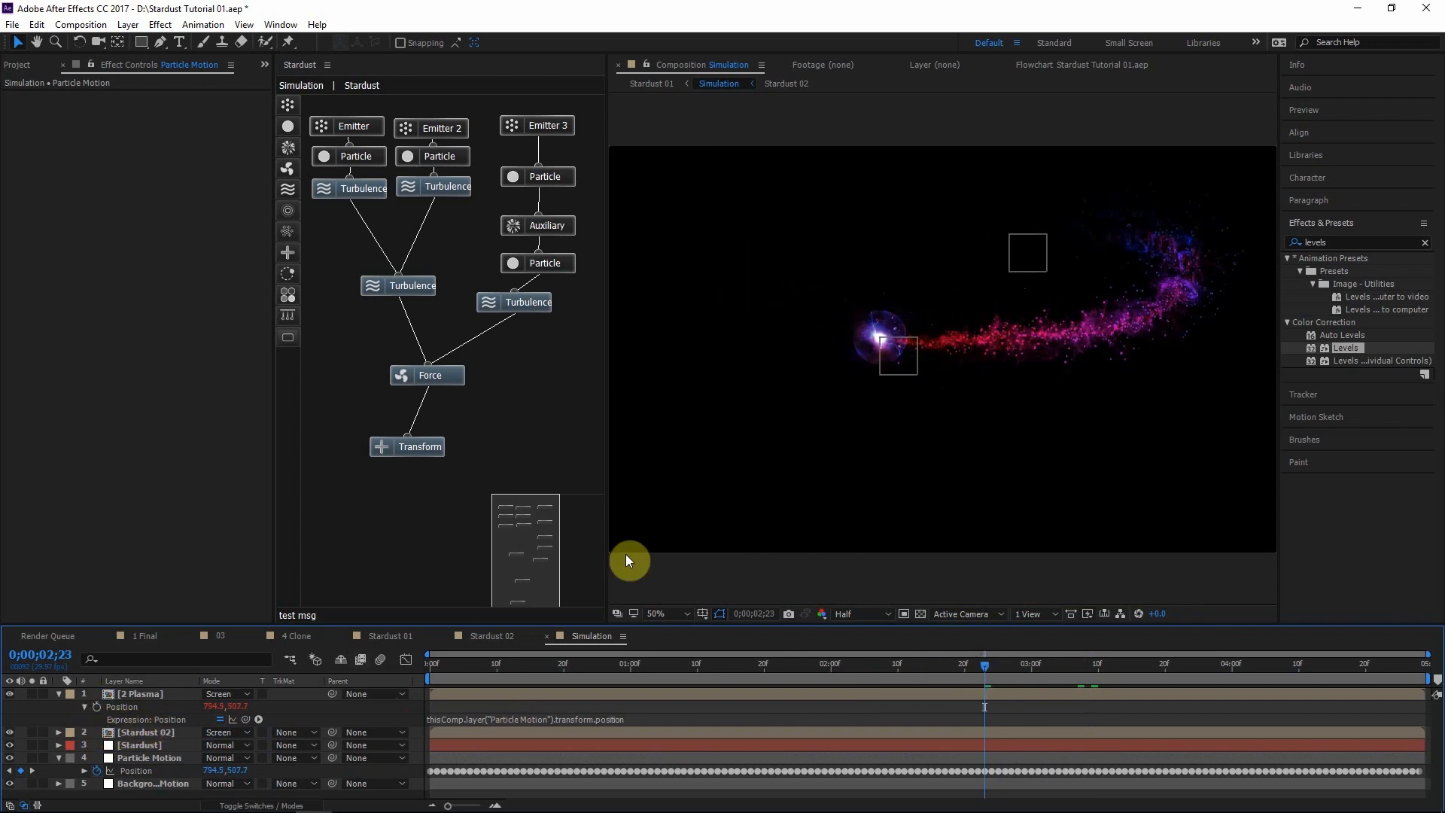
scroll(909, 342, up, 4)
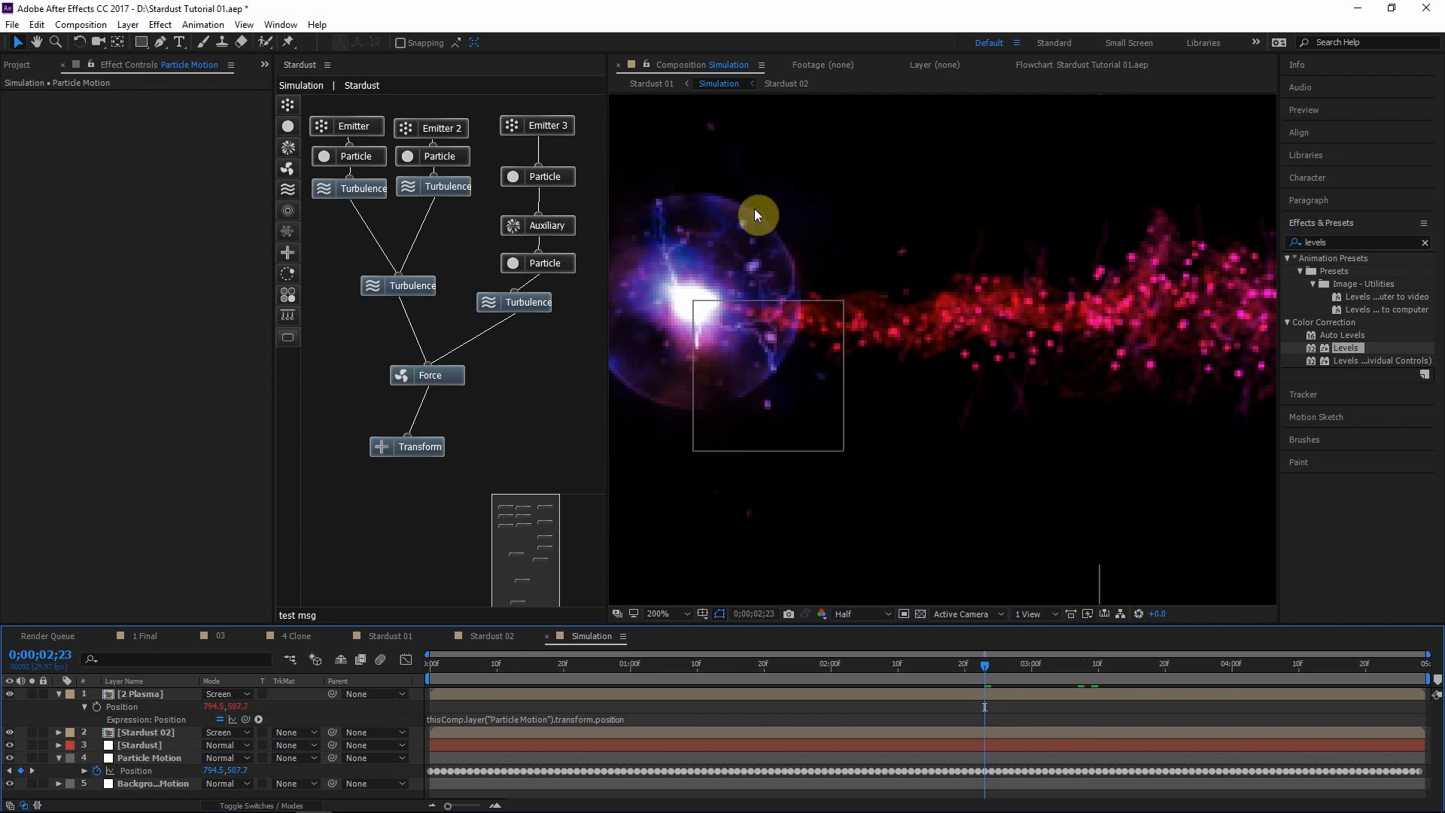
scroll(763, 376, down, 4)
Open the Stardust 02 composition, add a Field node to the Stardust network and set its Size to 75
double_click(160, 732)
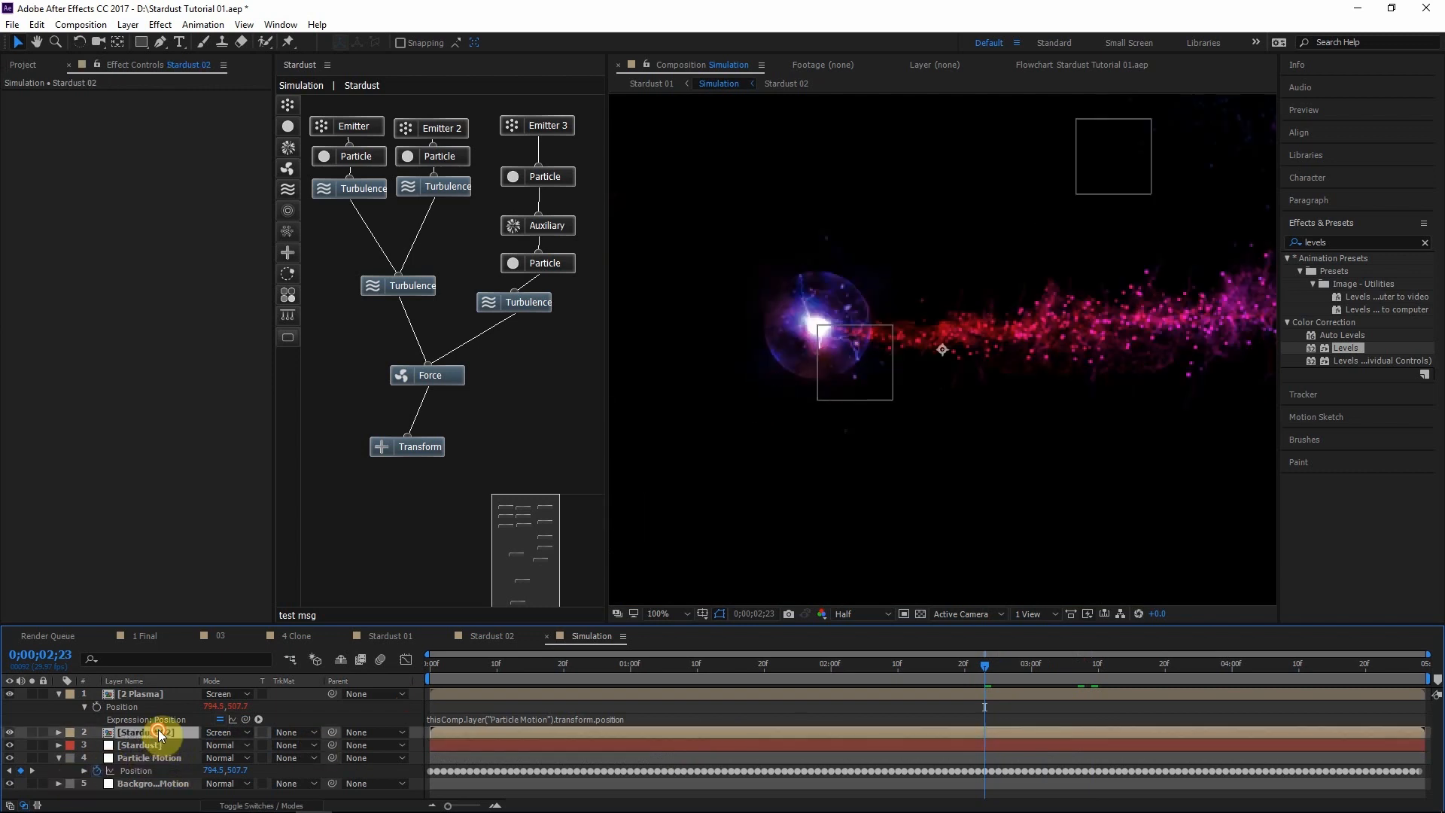
drag(287, 209, 521, 398)
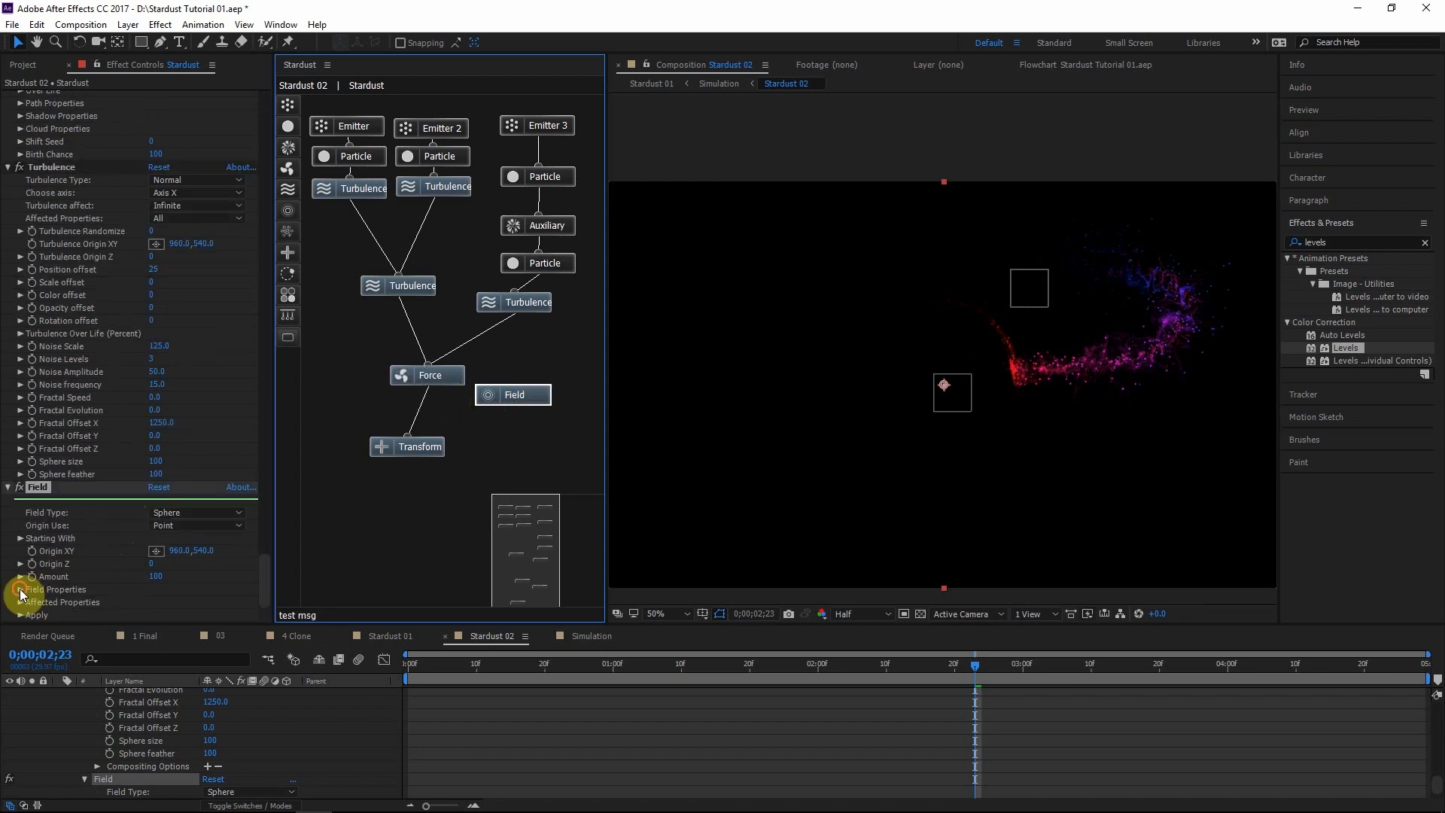
scroll(26, 589, down, 3)
drag(157, 506, 158, 504)
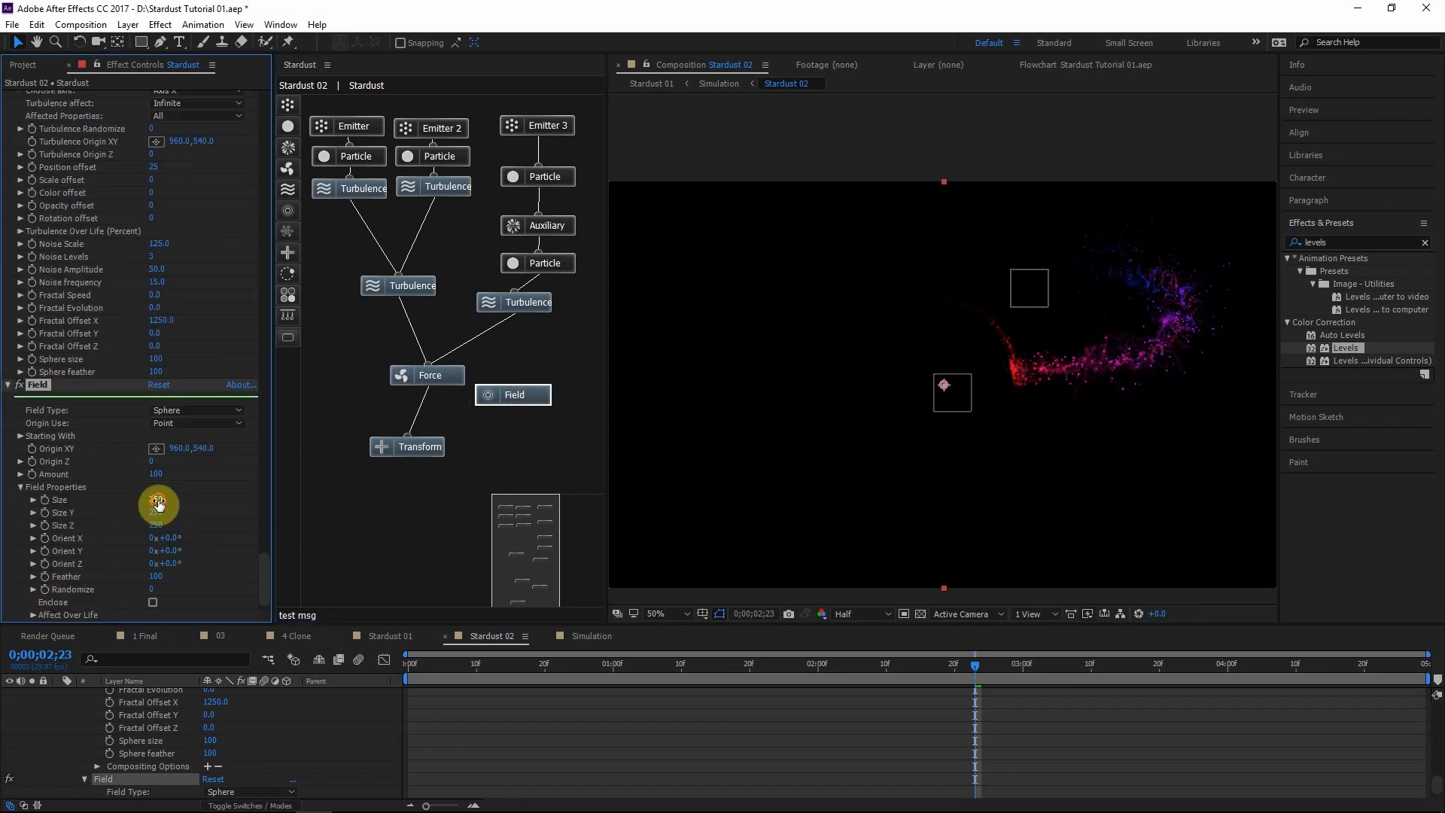
text(75)
key(Return)
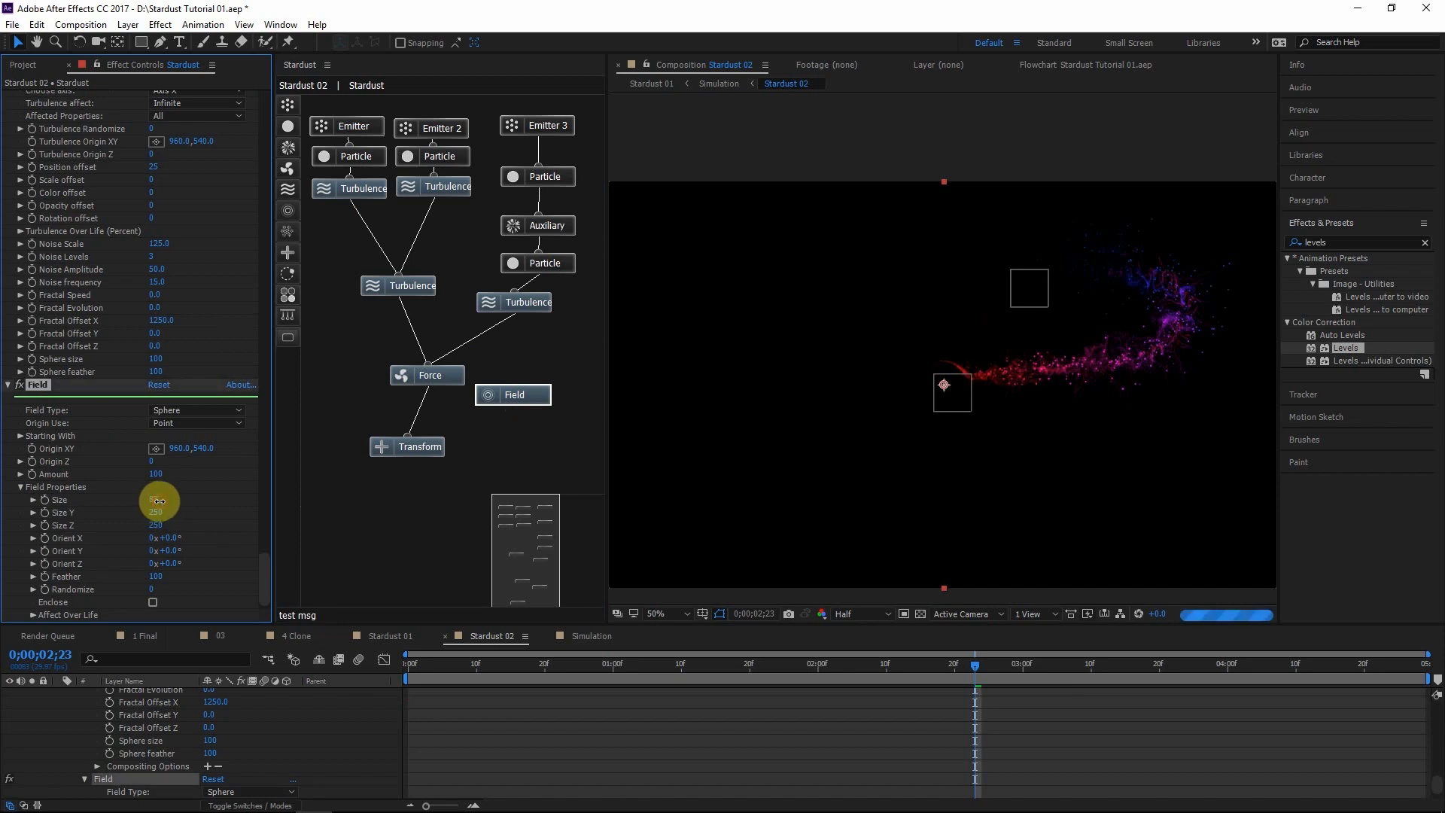
Link the Field's Origin XY to the Particle Motion layer's Position with an expression
alt+click(32, 449)
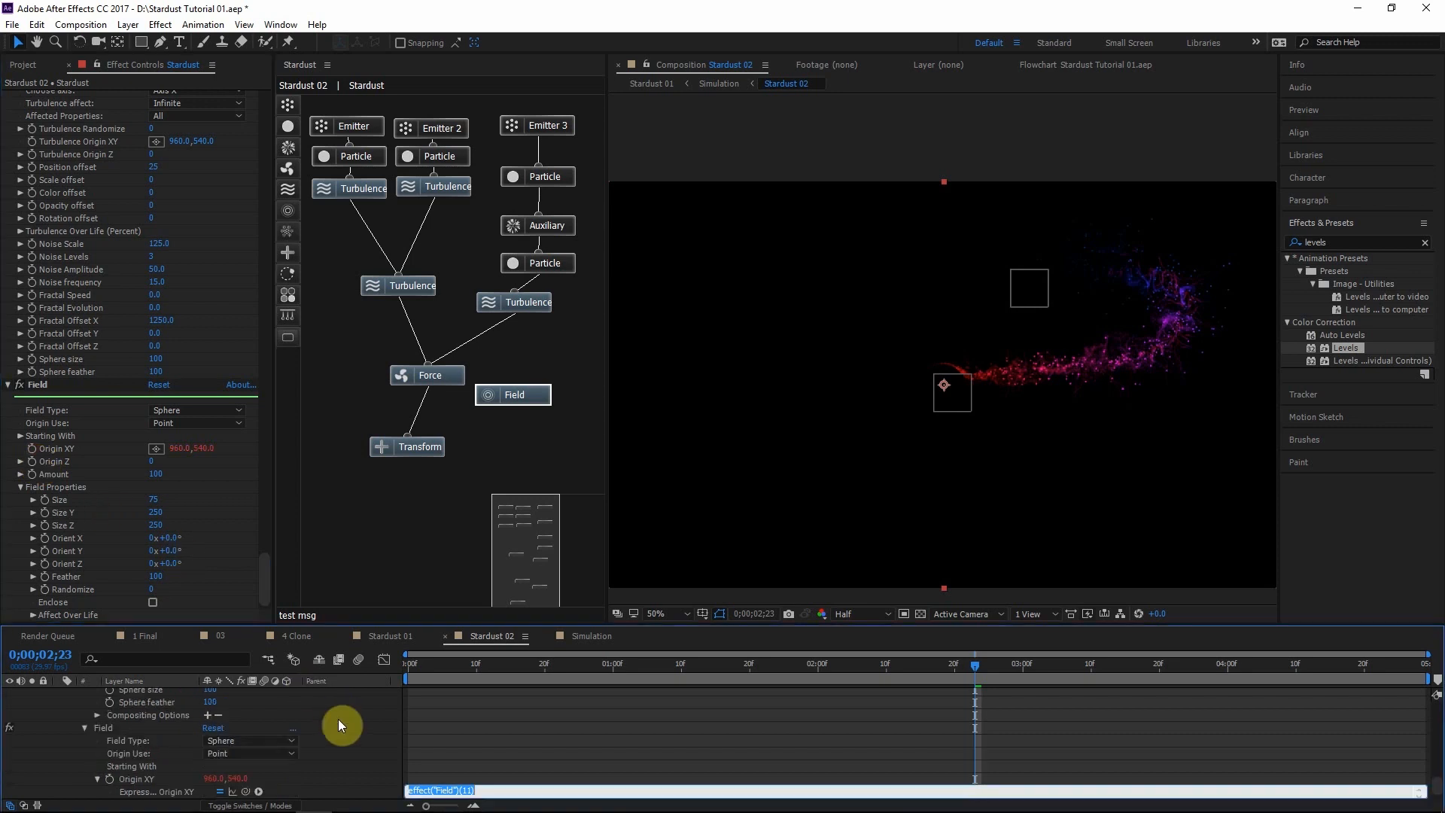
key(grave)
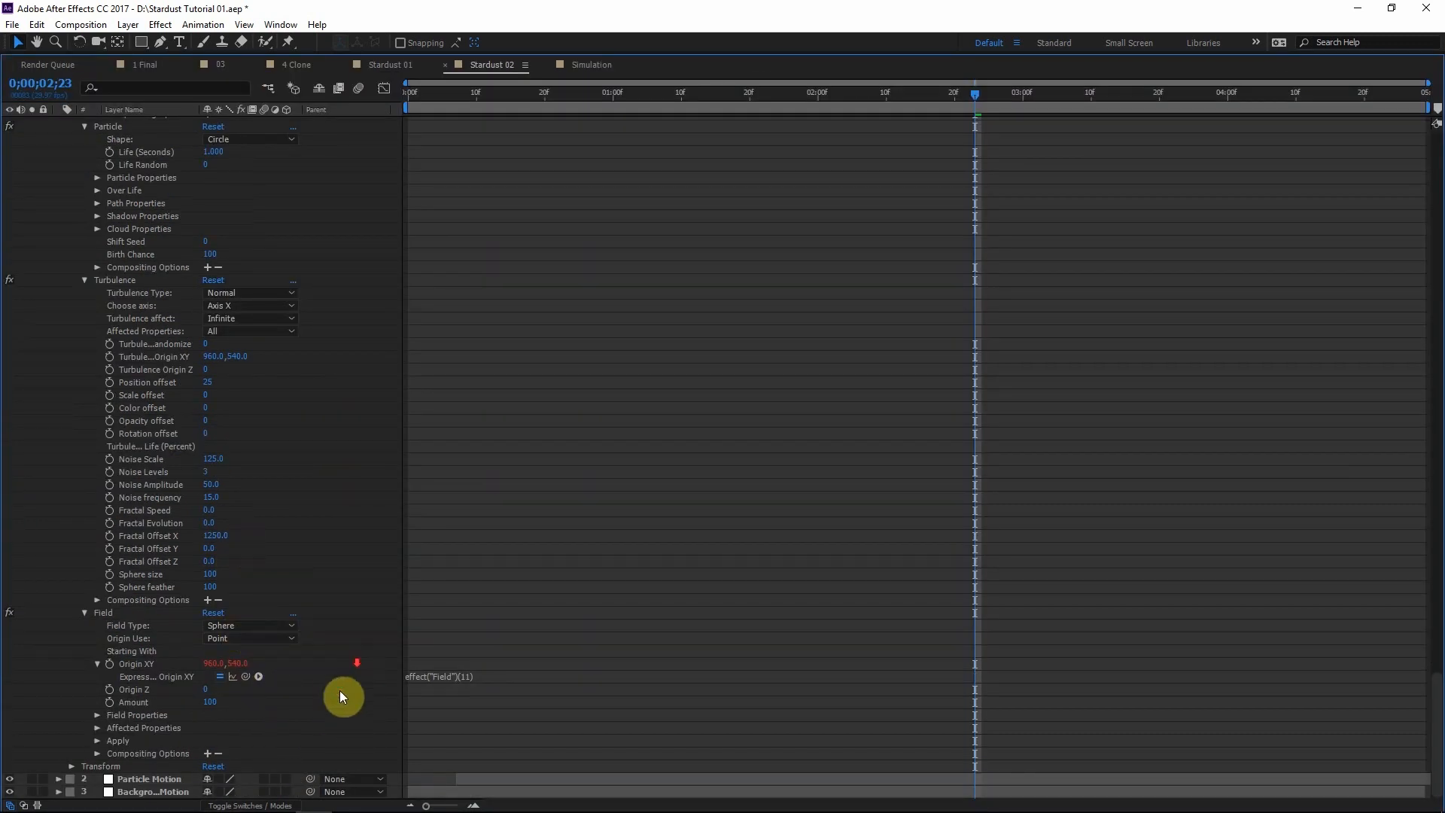
click(153, 780)
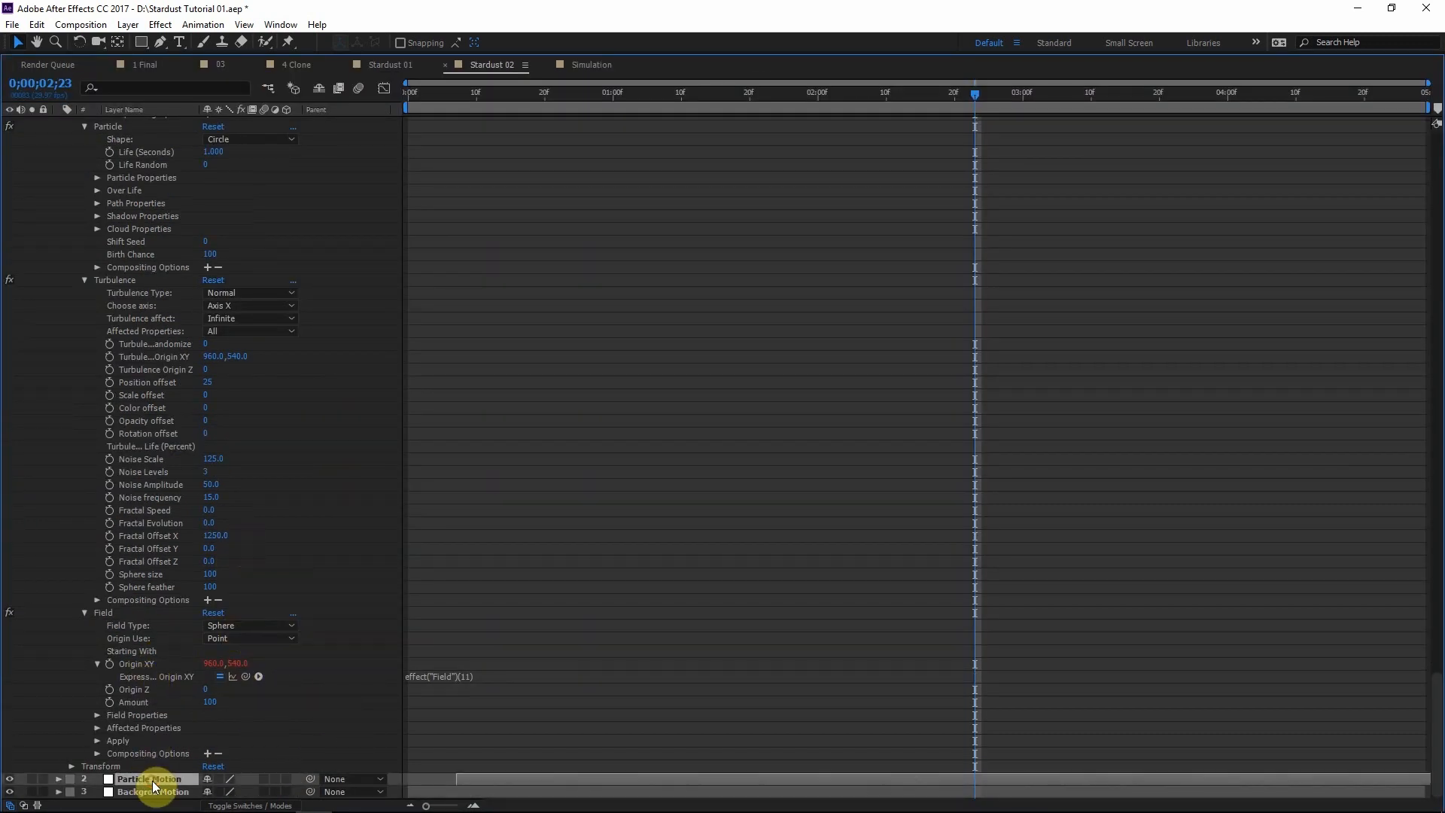
key(p)
drag(245, 675, 140, 780)
click(345, 548)
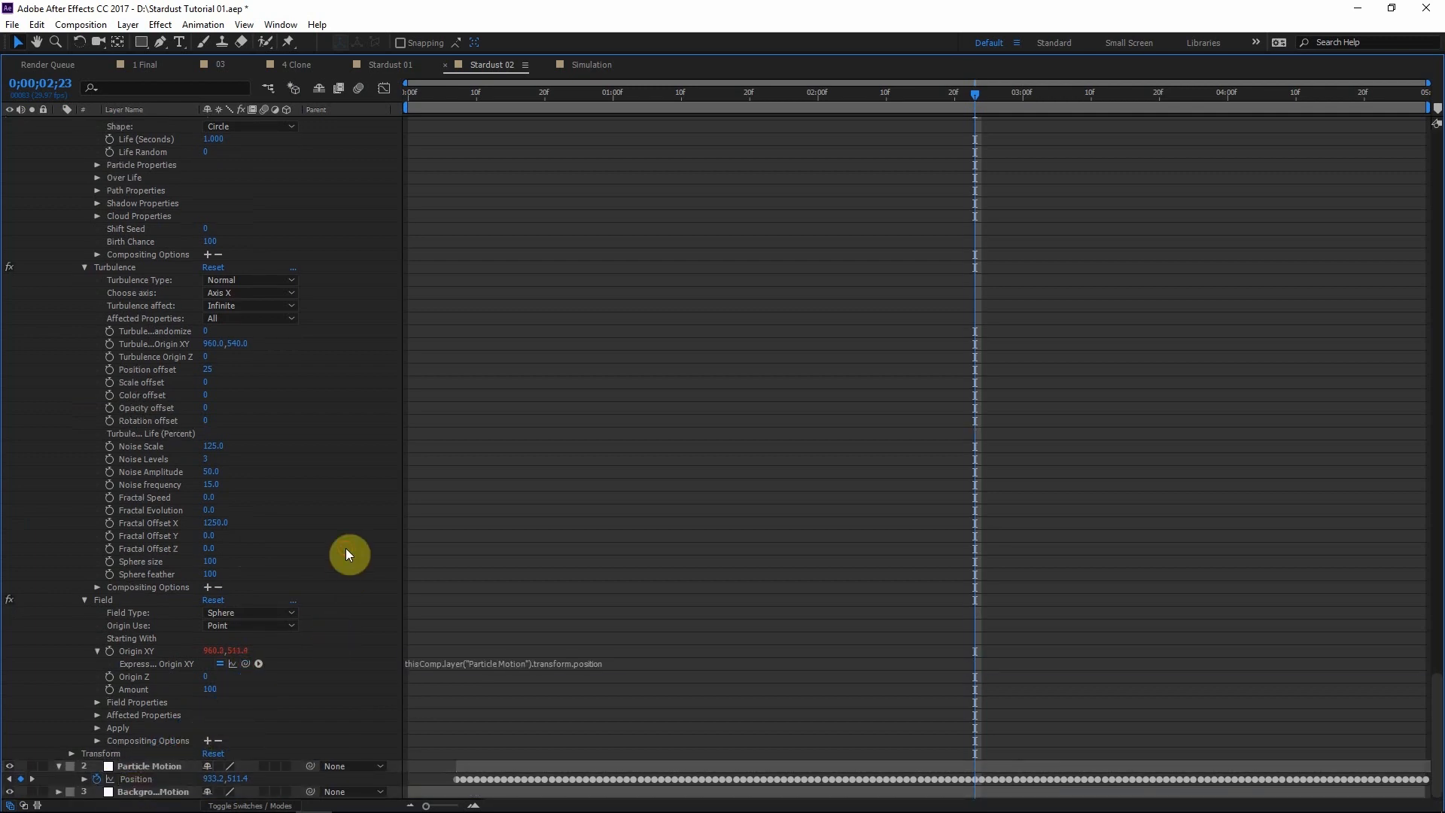
key(grave)
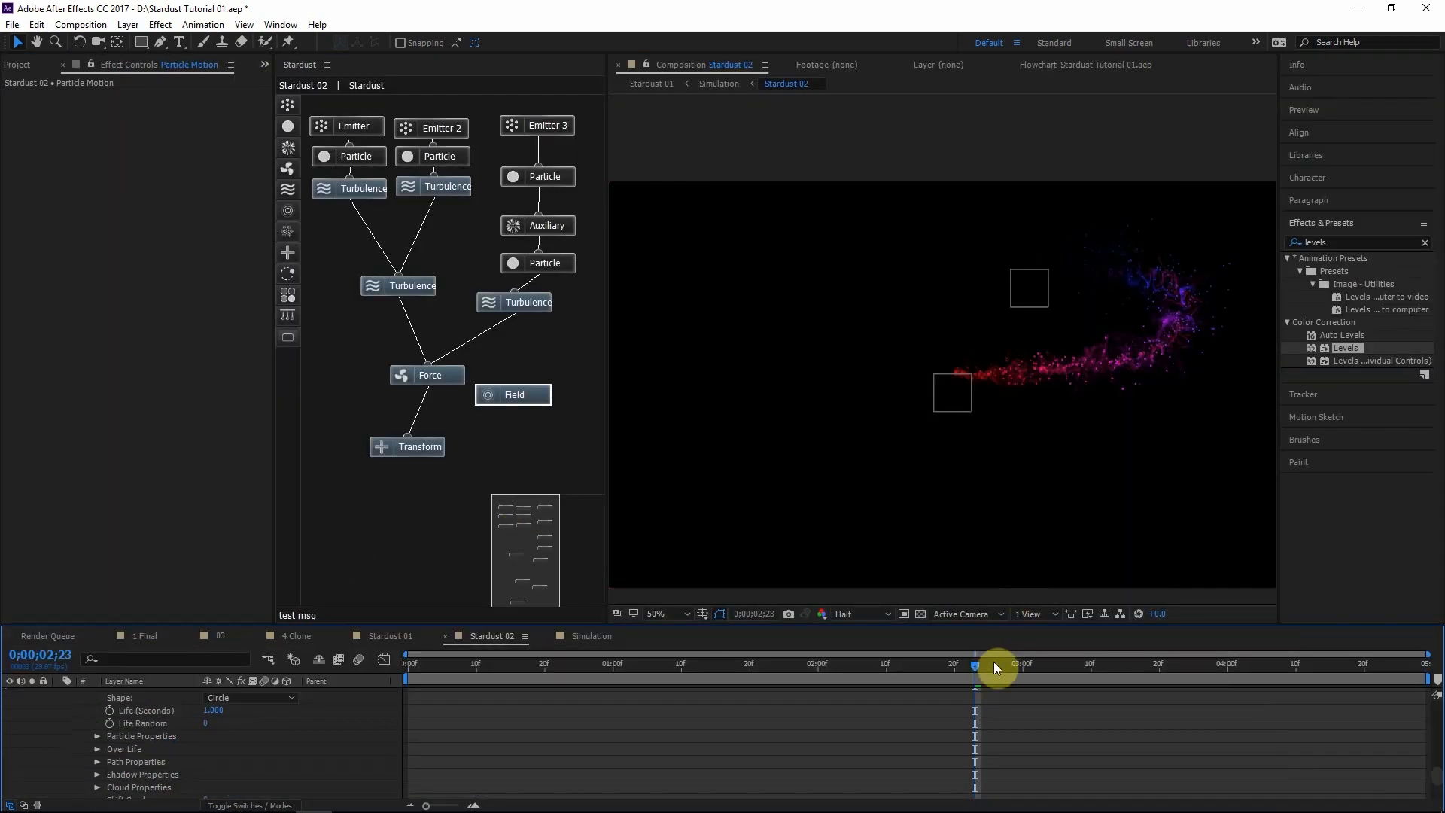
Preview the trail in Stardust 02 and with the plasma ball in Stardust 01 up to 0;00;03;15, fitting the frame to the viewer
drag(993, 666, 1041, 675)
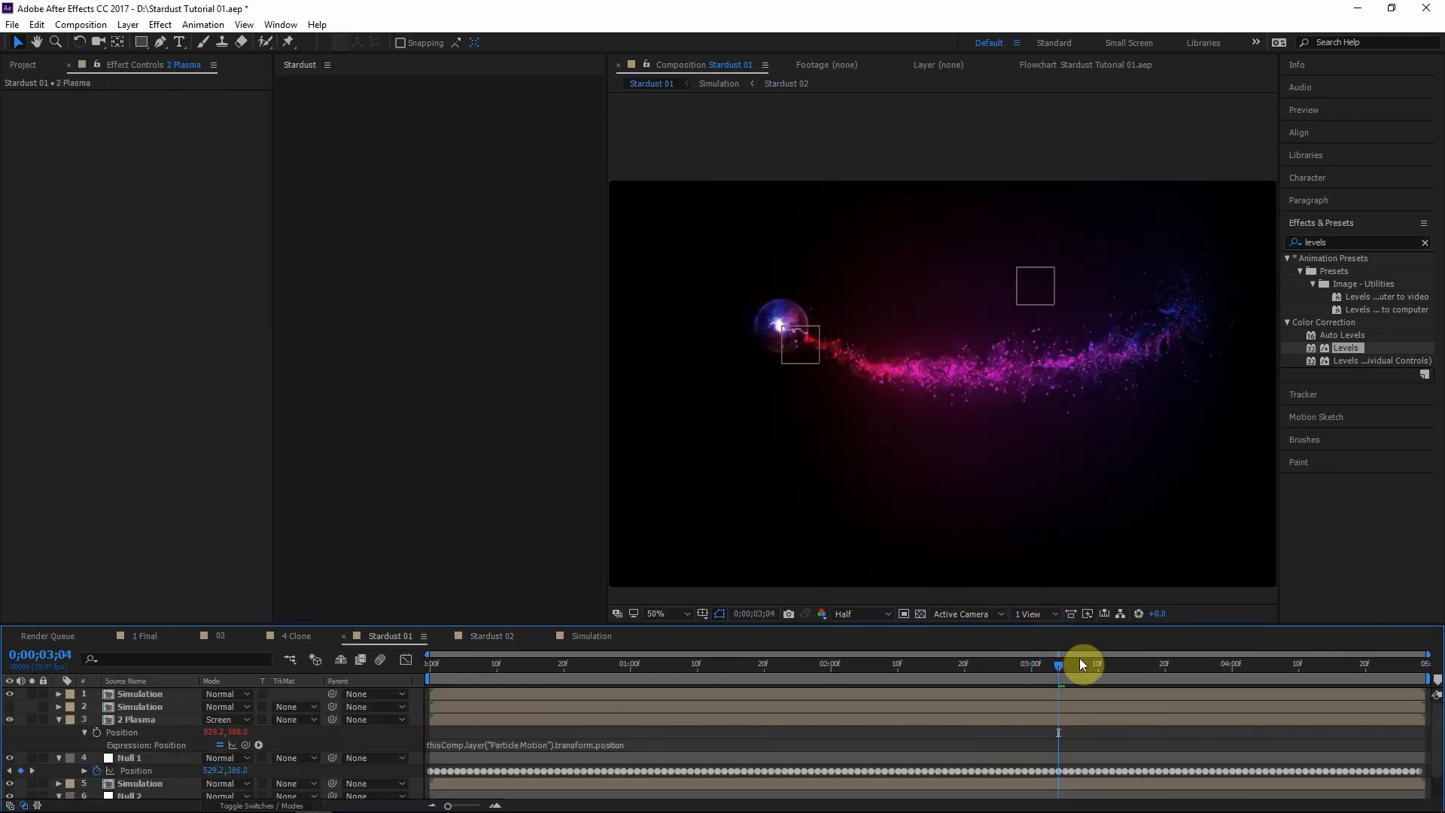
drag(1079, 658, 1135, 661)
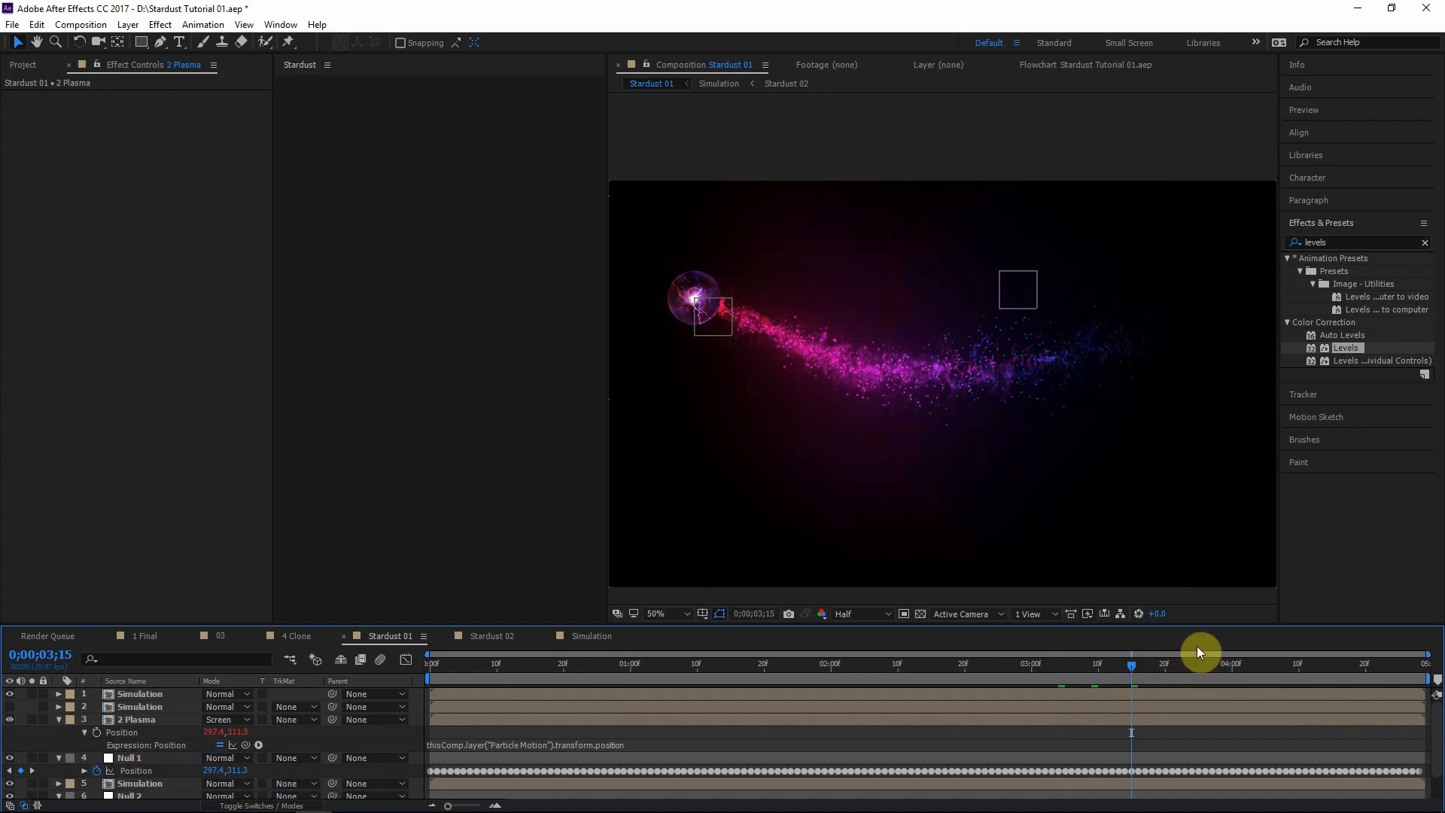
scroll(842, 417, down, 2)
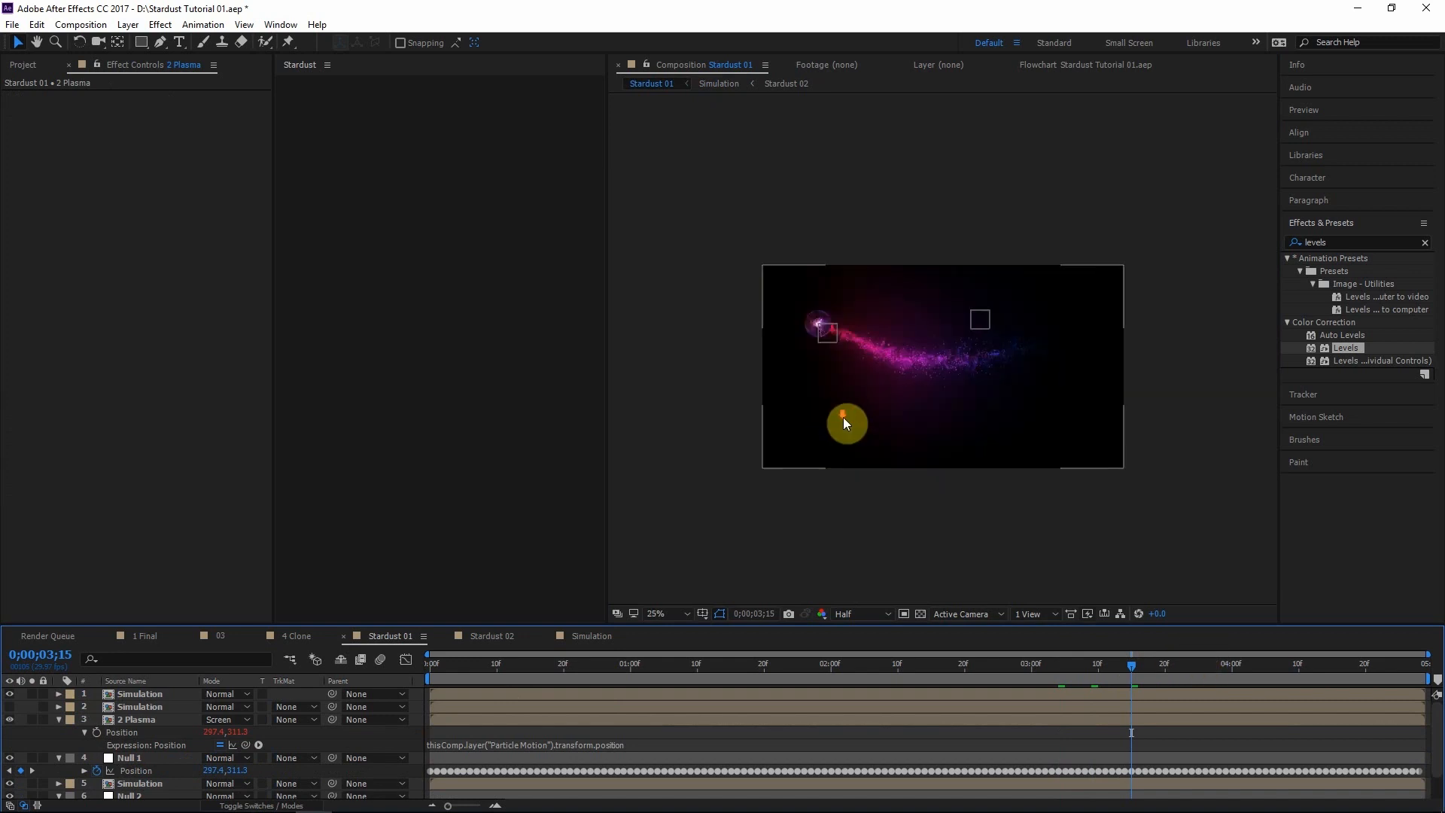
click(659, 613)
click(719, 346)
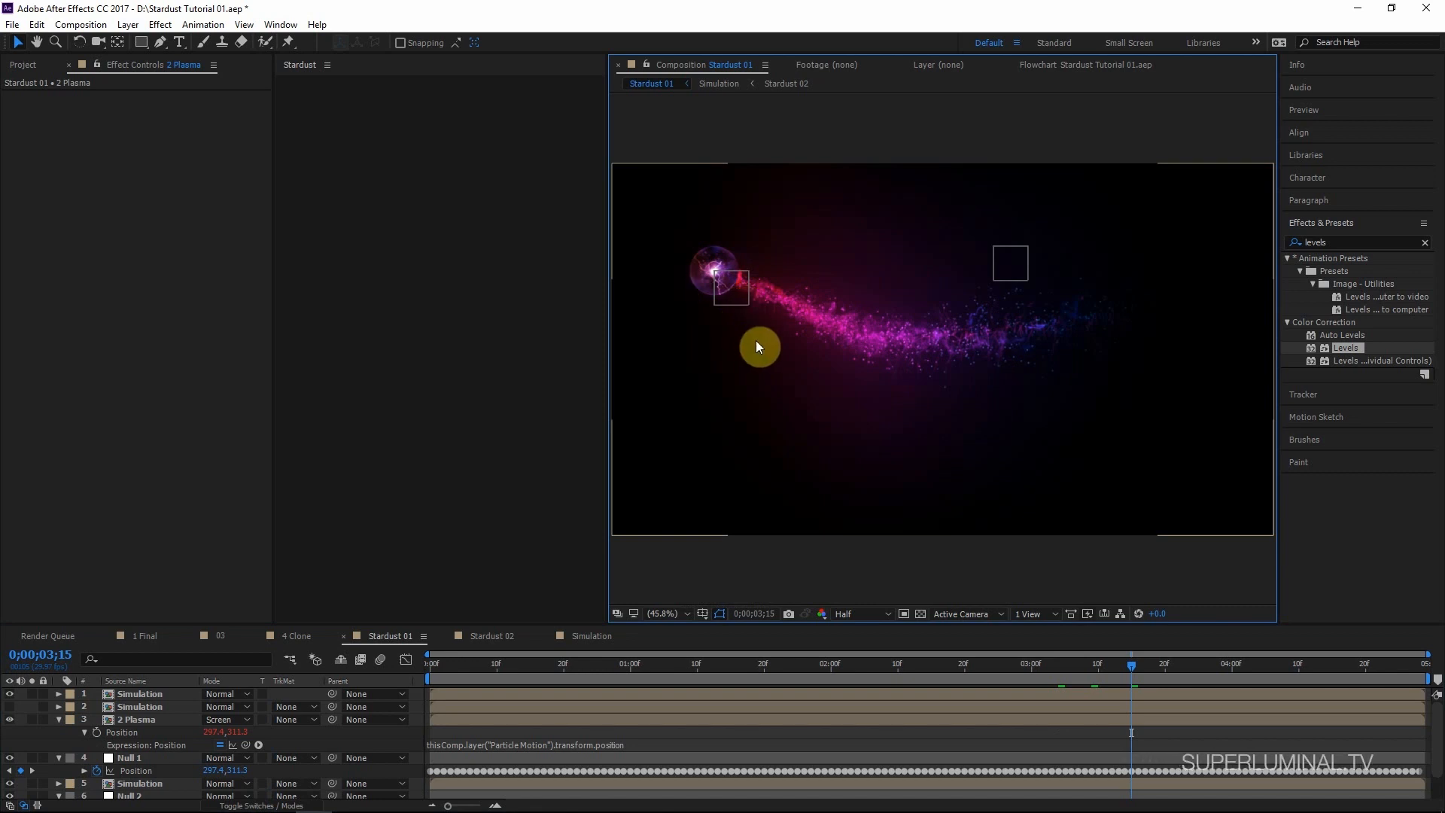
click(58, 718)
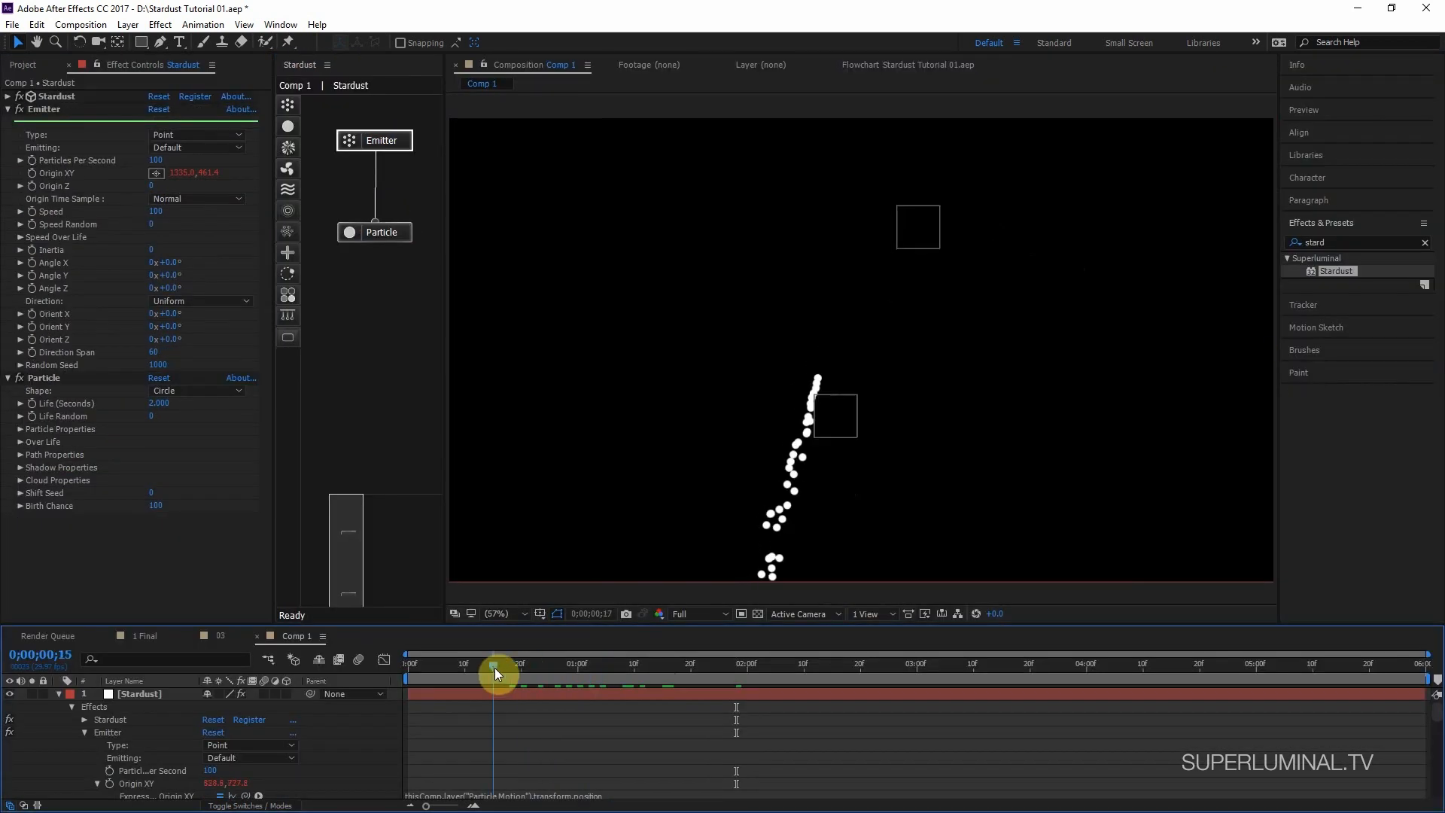
drag(494, 665, 670, 656)
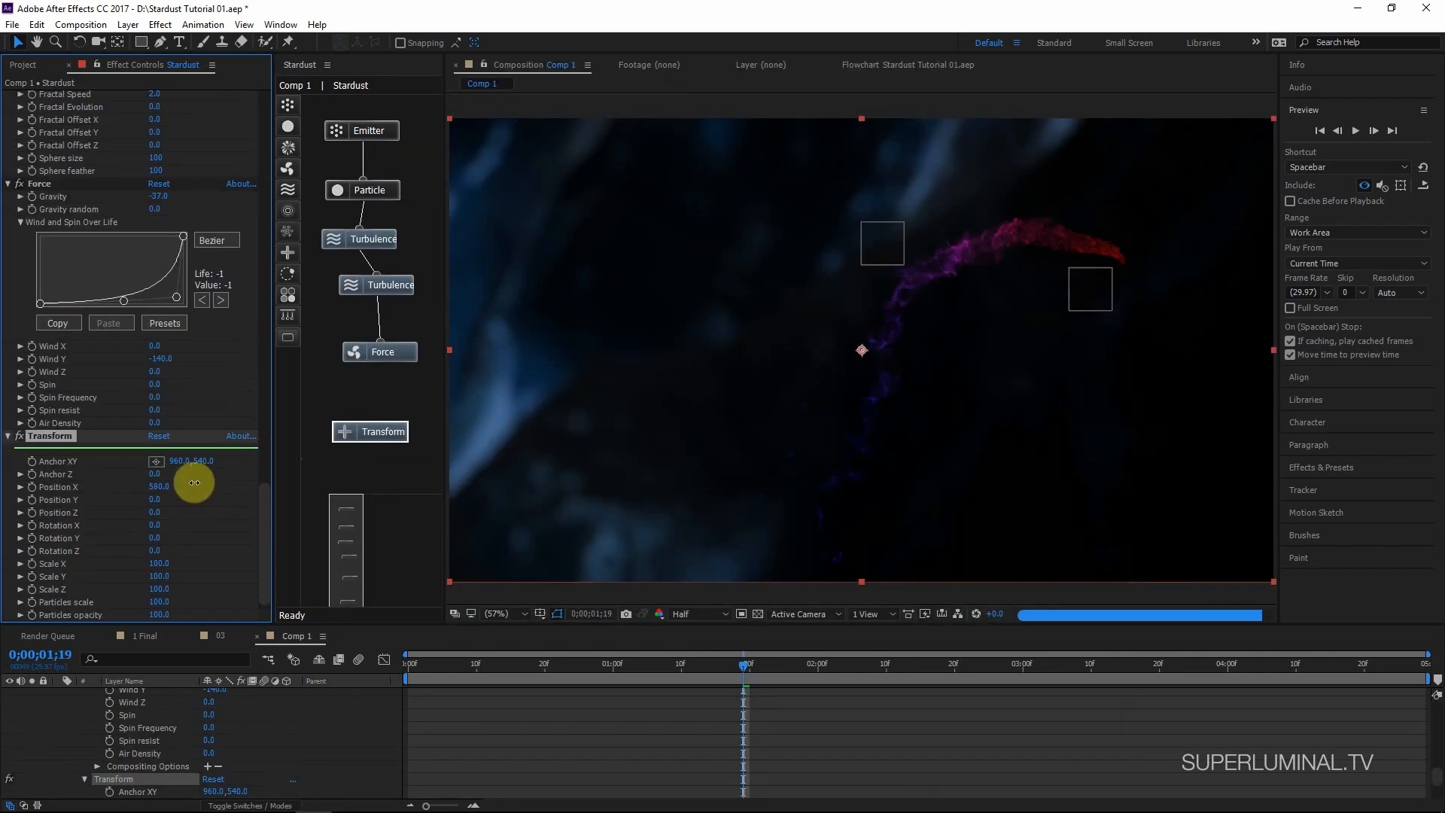
click(905, 660)
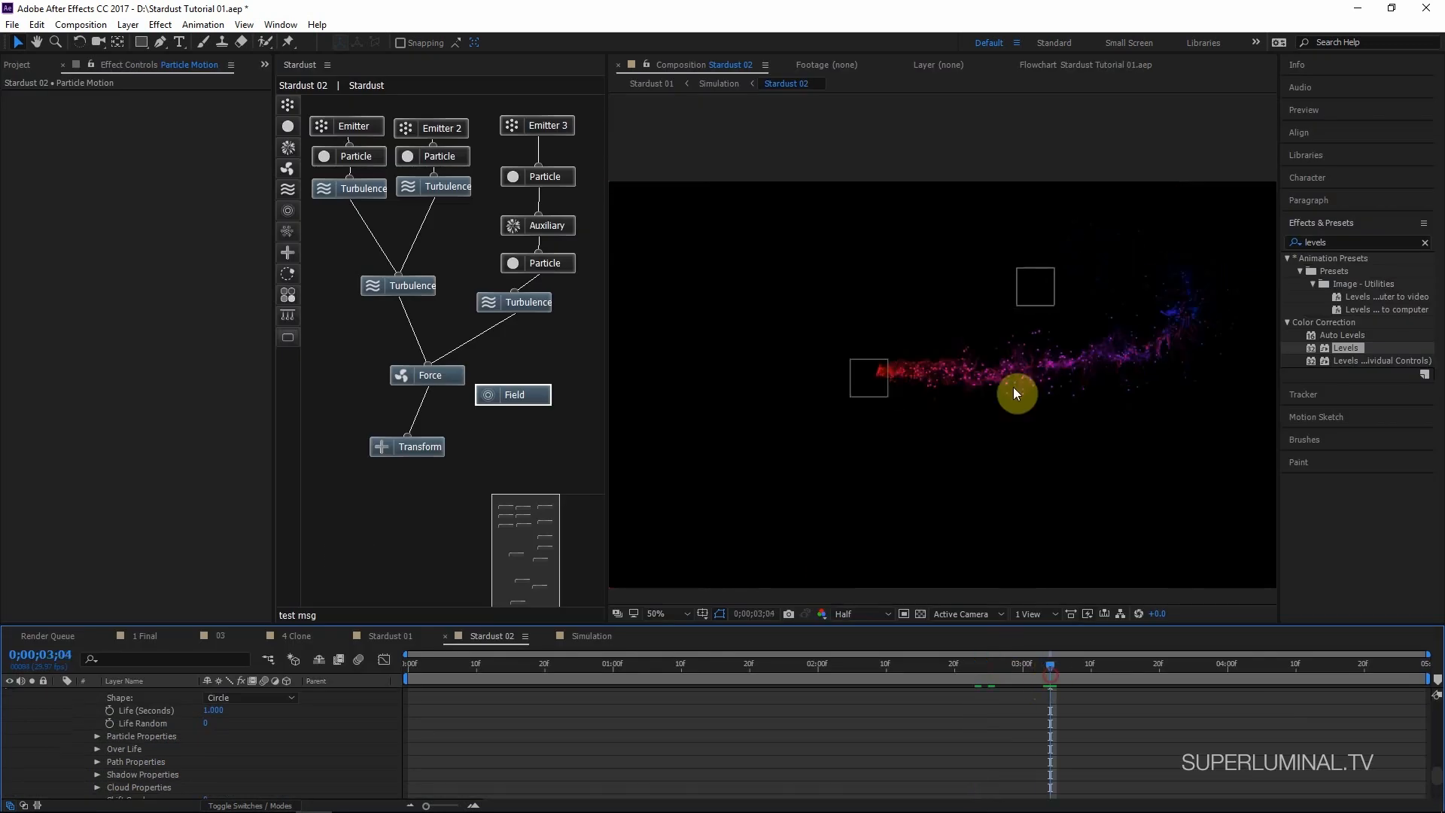
click(577, 635)
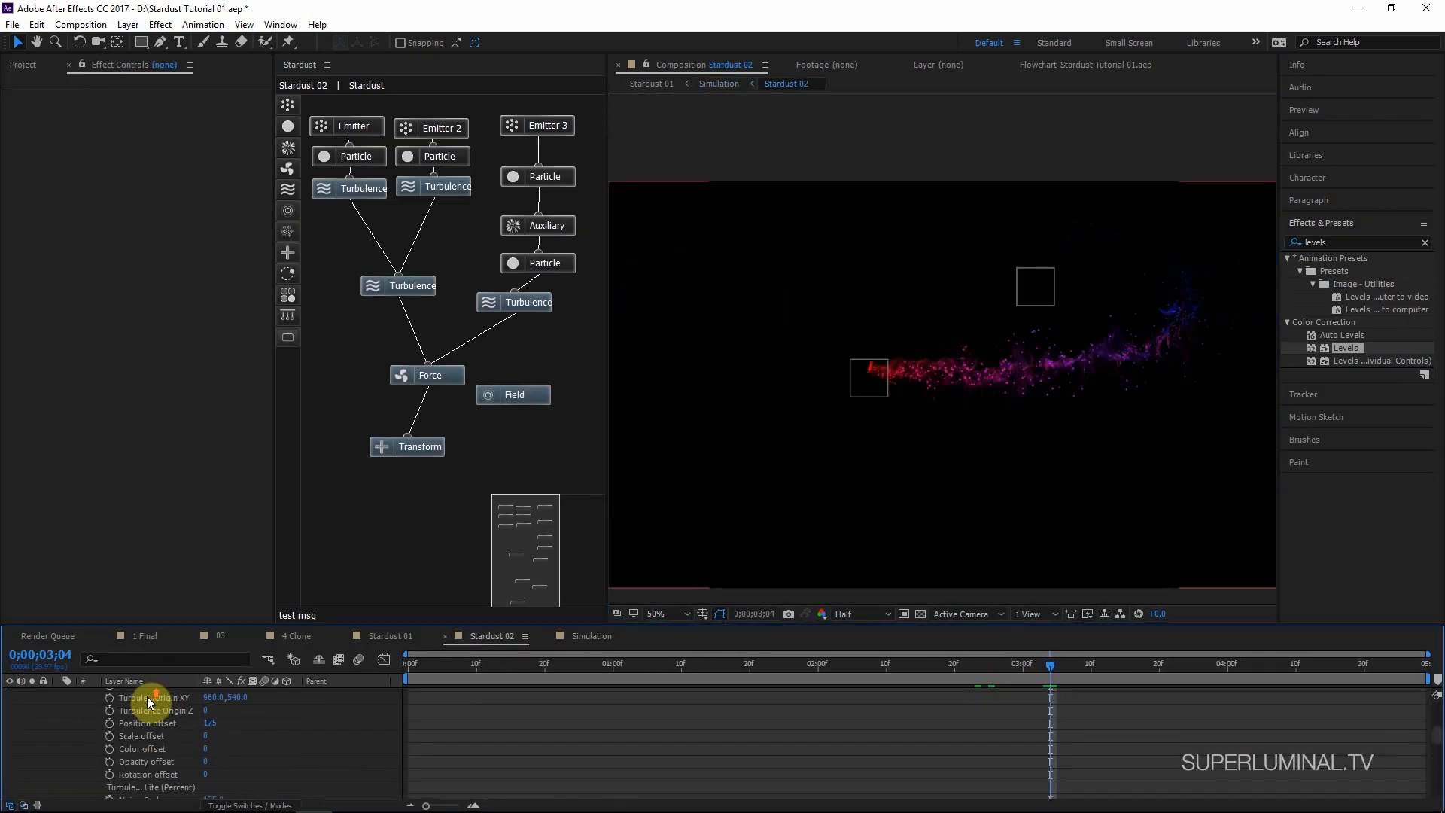
click(146, 697)
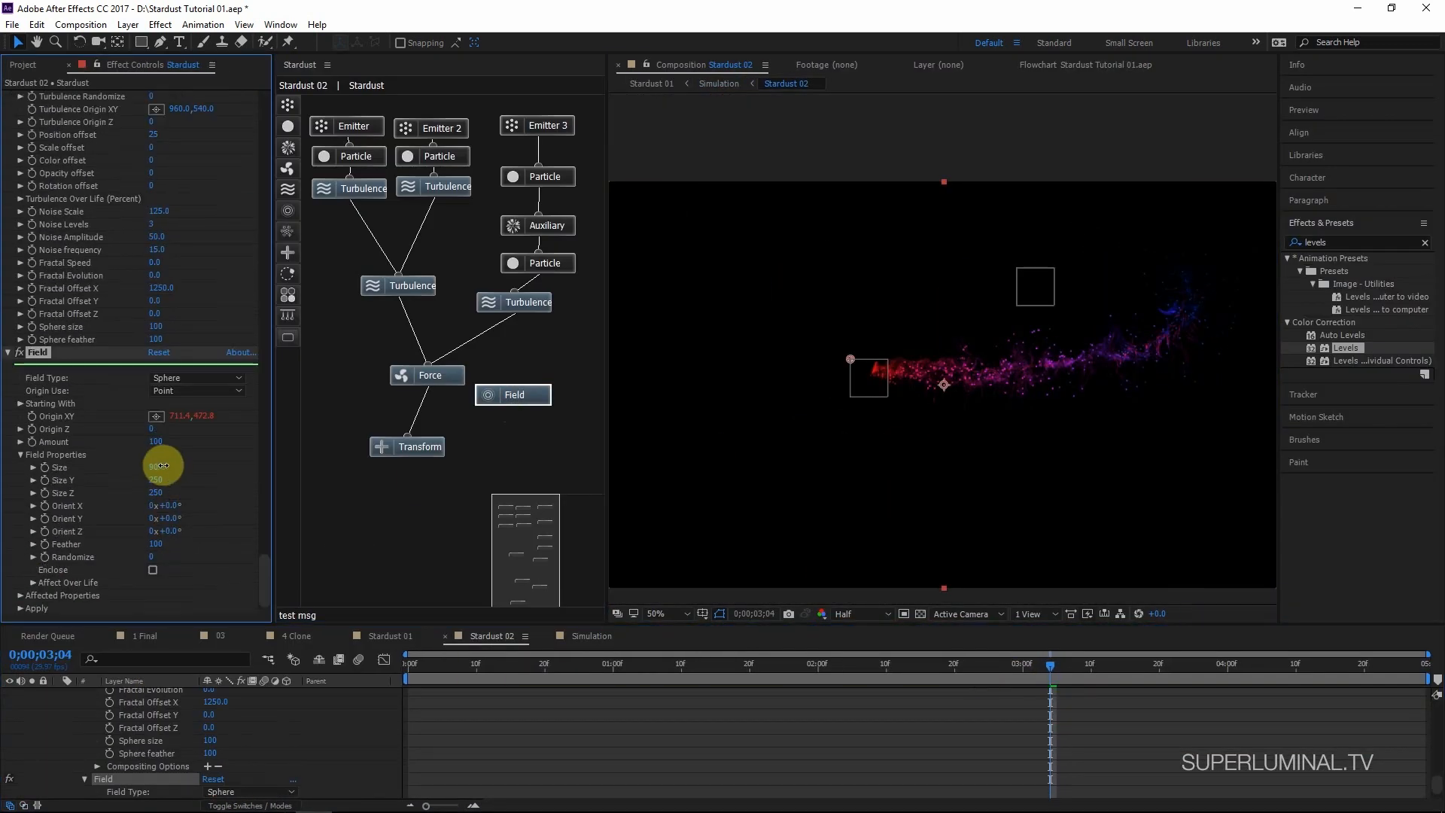